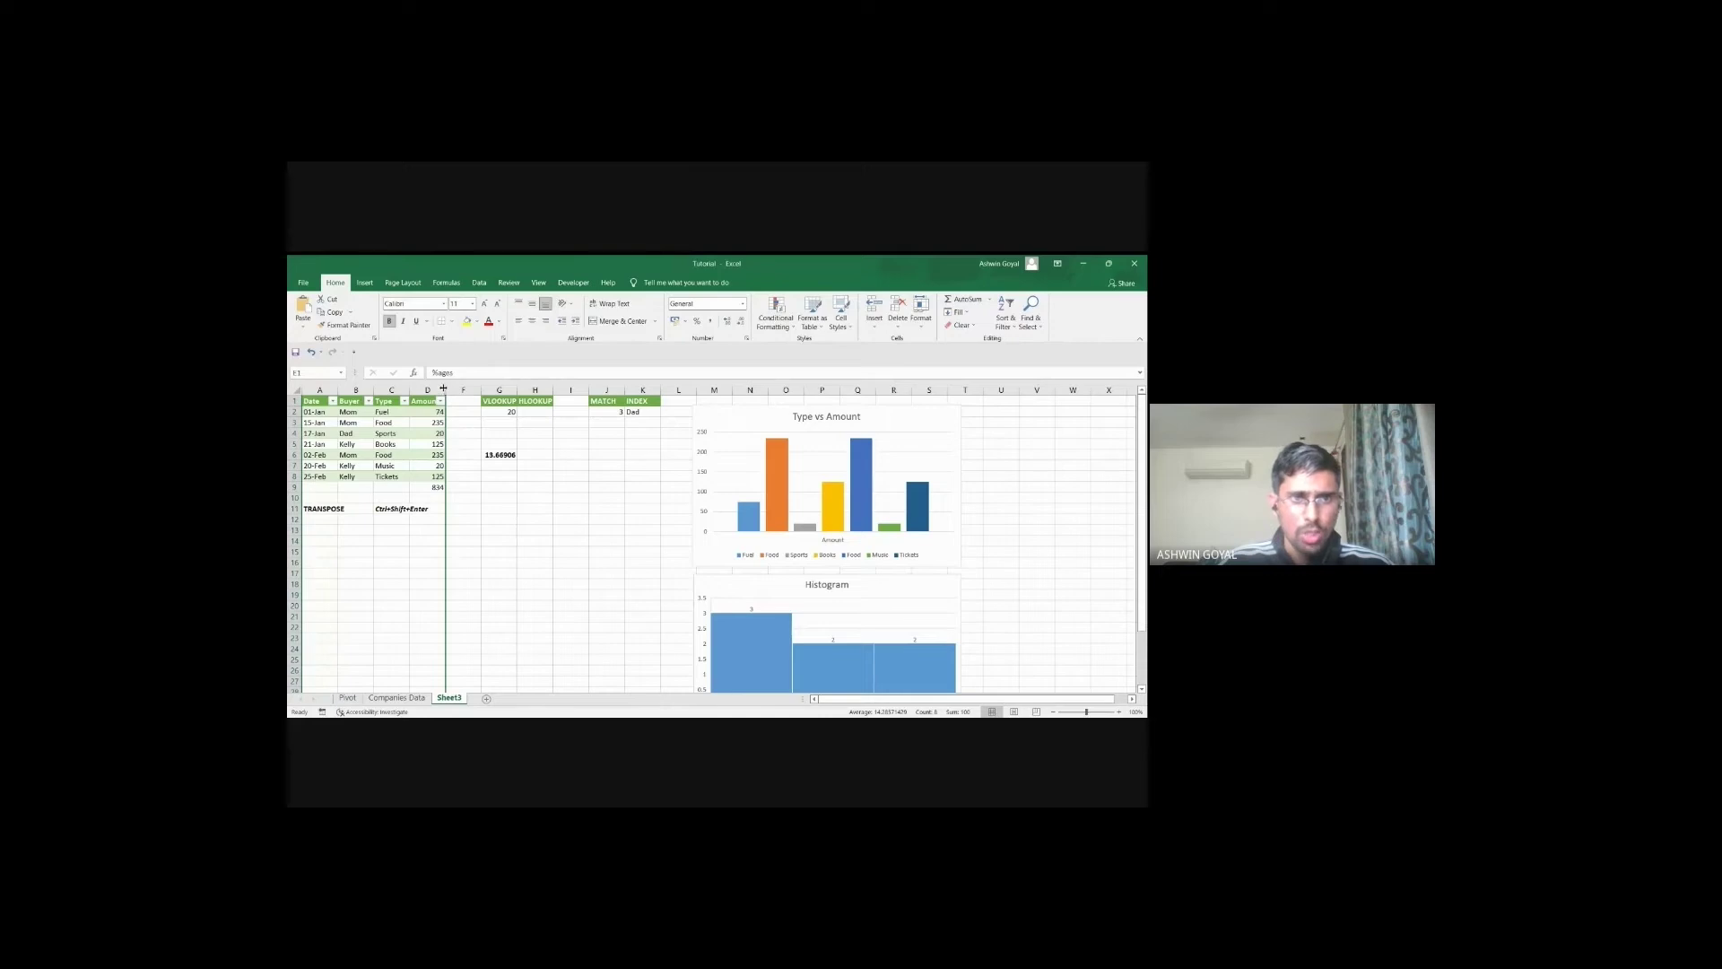
Step: Unhide the hidden column E next to the Amount column
{"action": "double_click", "coordinate": [445, 388]}
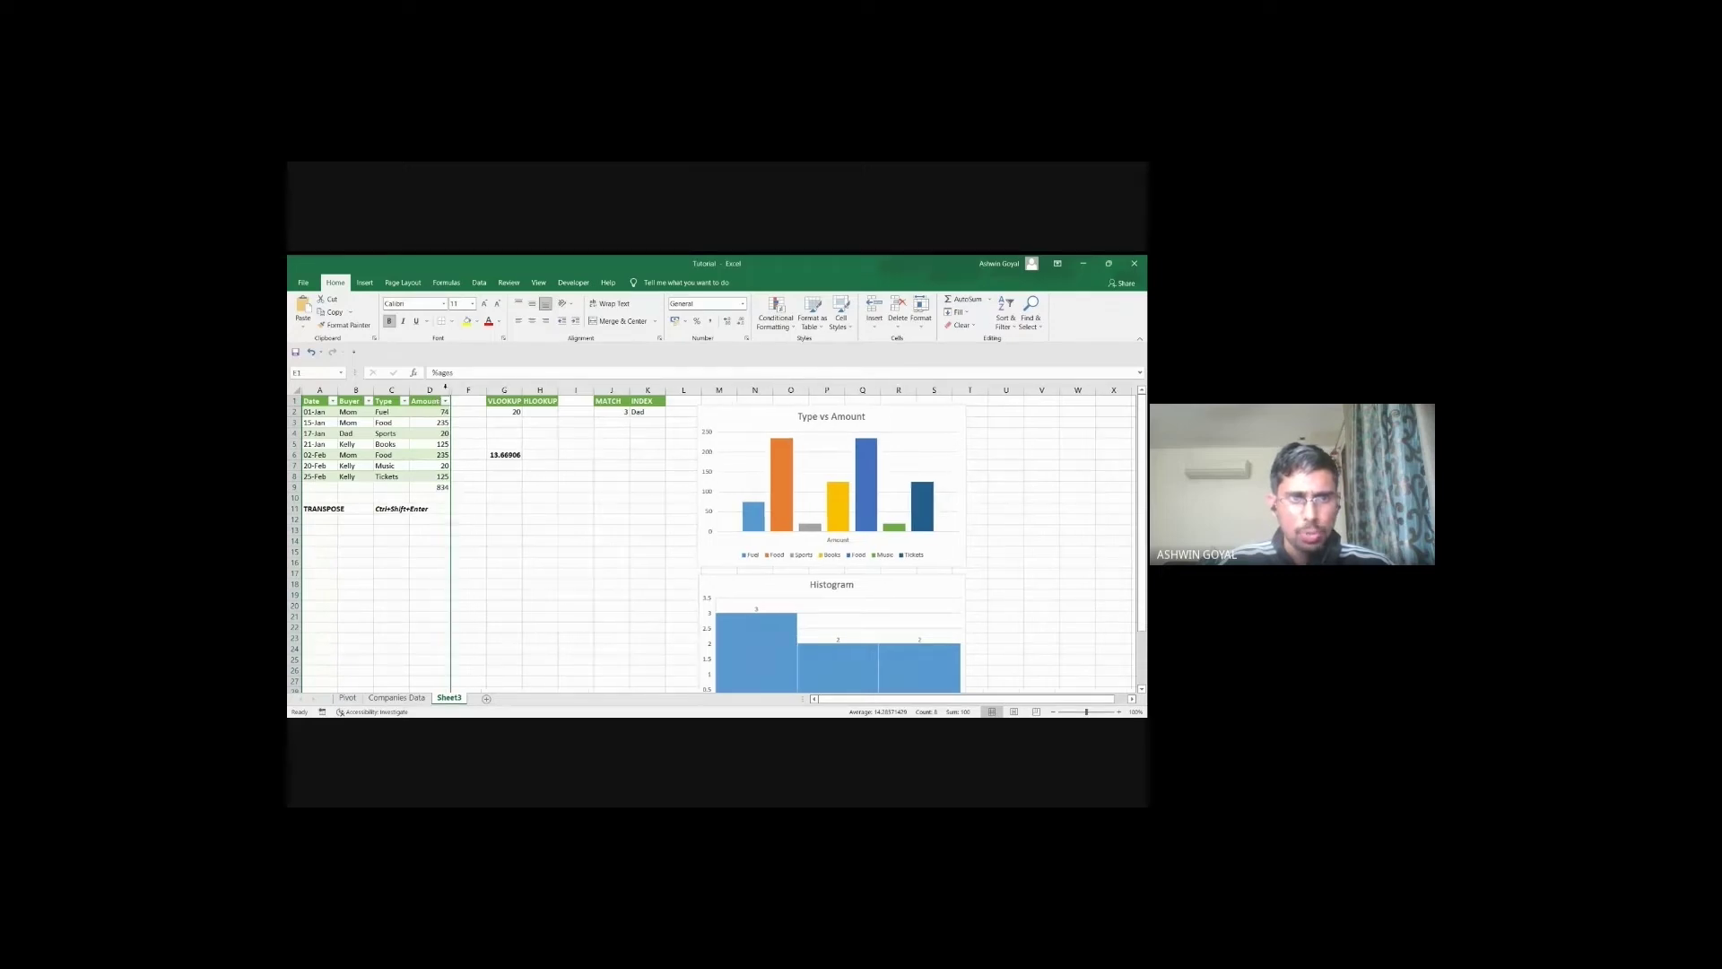
{"action": "double_click", "coordinate": [451, 386]}
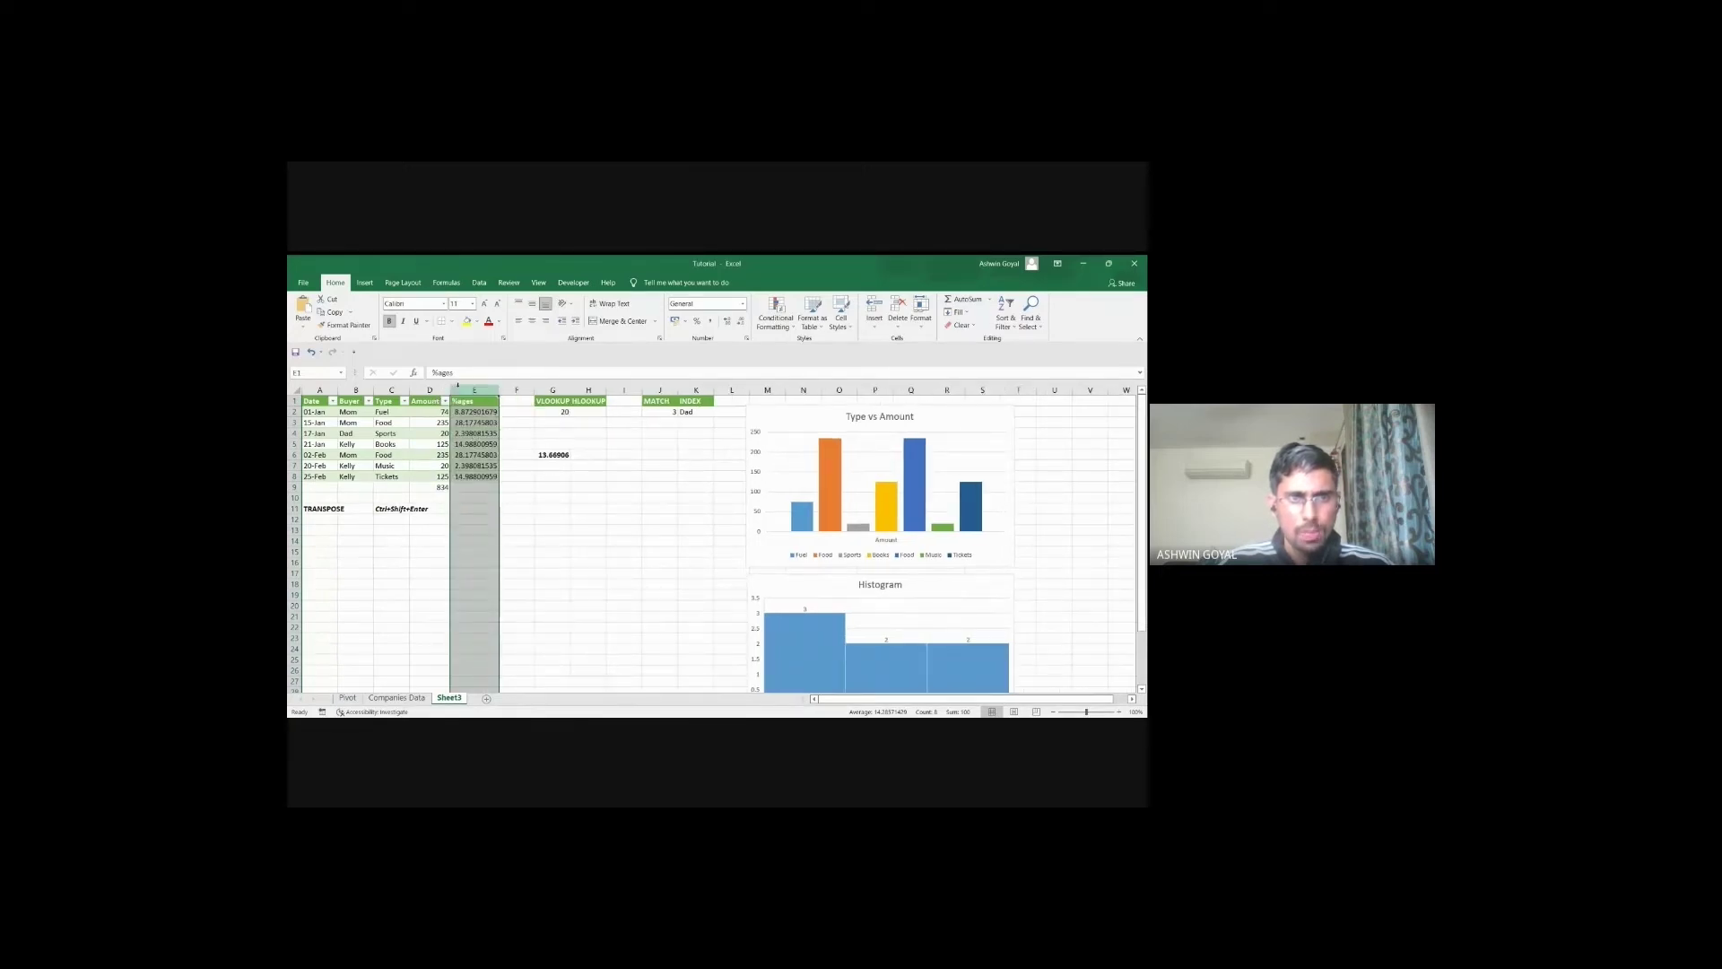
{"action": "left_click_drag", "start_coordinate": [500, 388], "coordinate": [454, 388]}
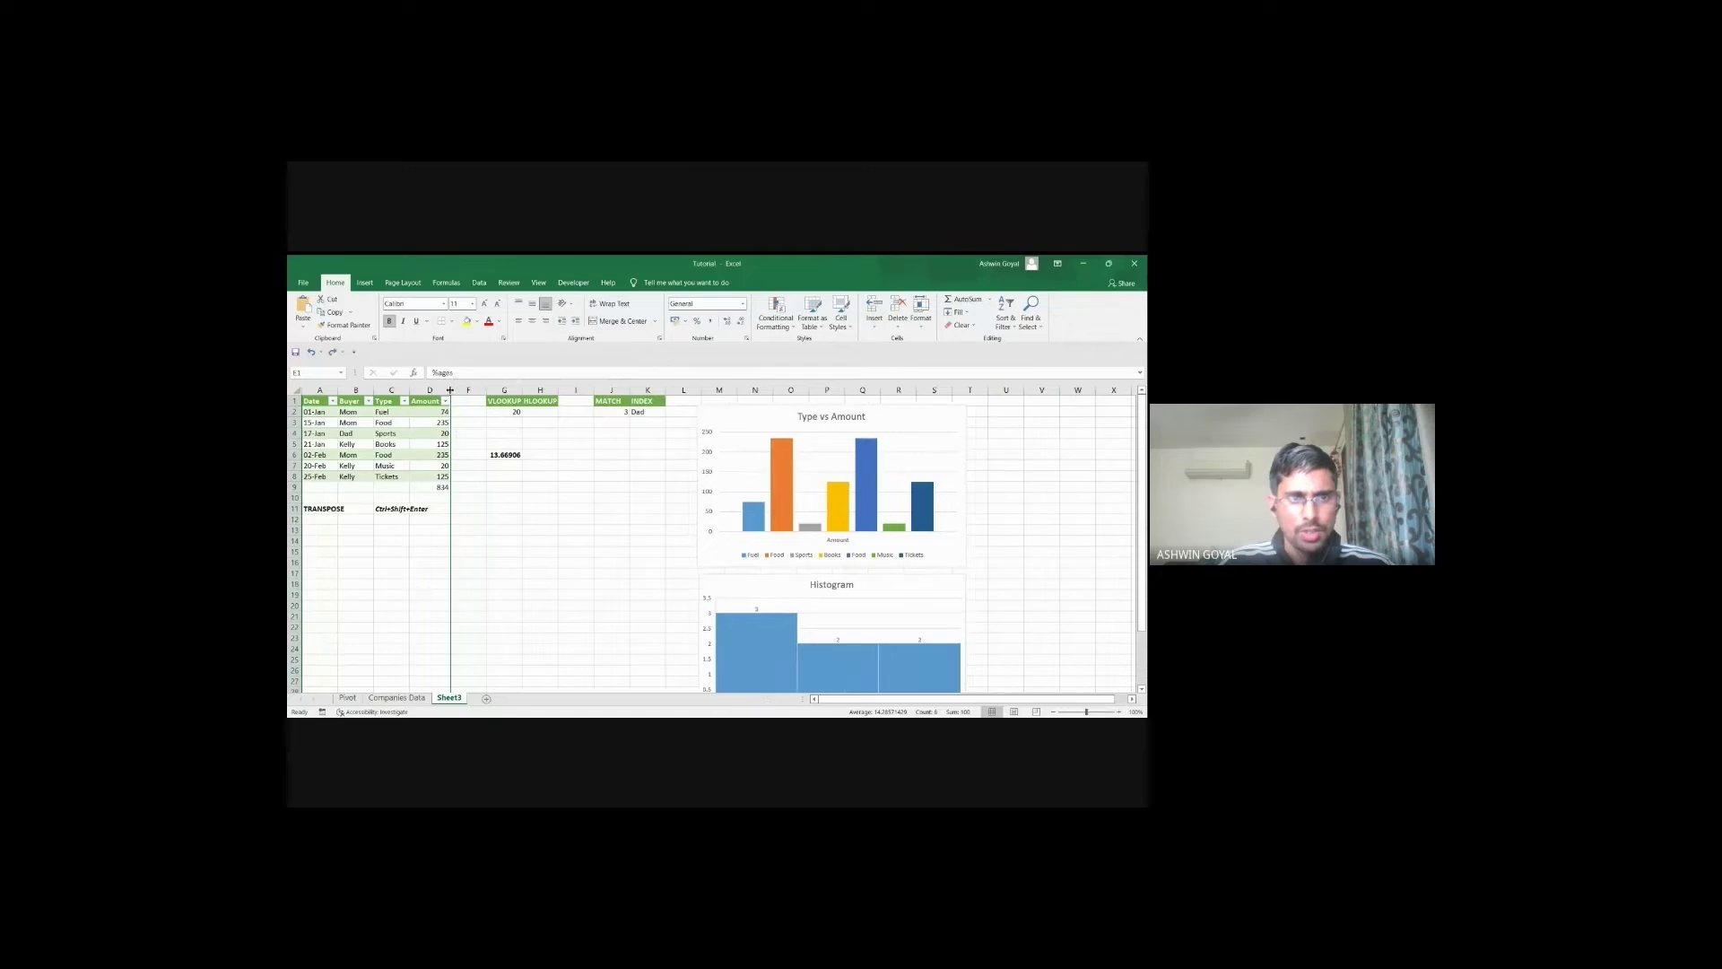
{"action": "double_click", "coordinate": [451, 389]}
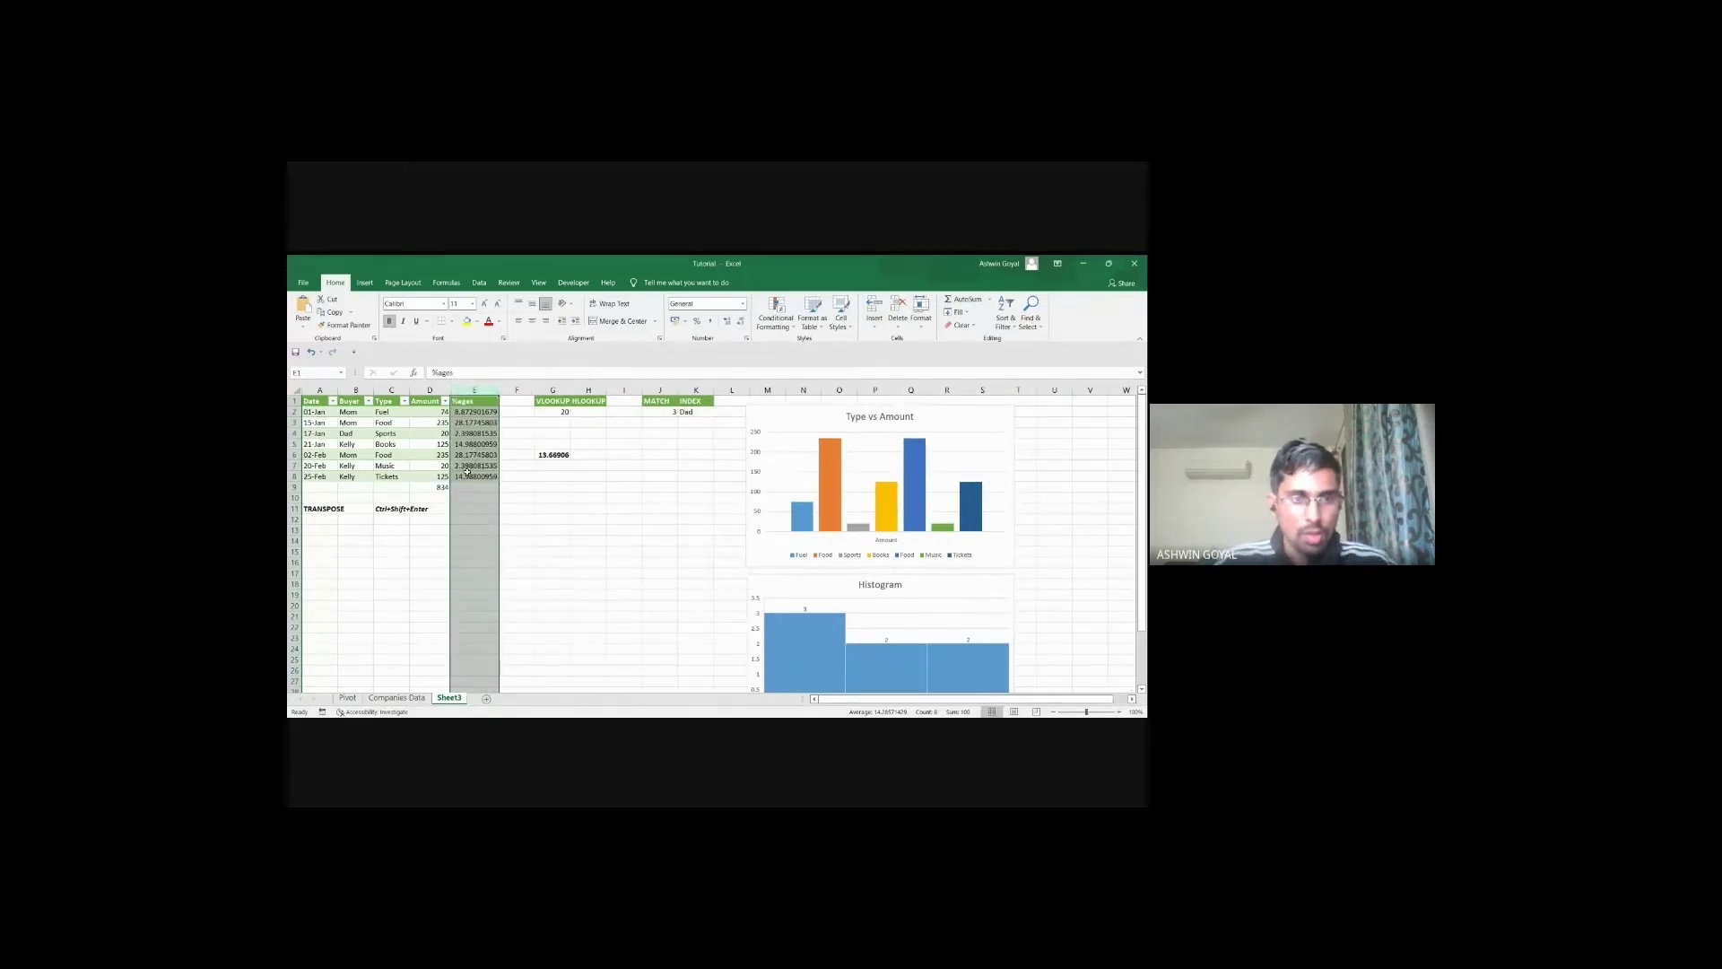
Step: Clear the percentage heading and values from cells E1 to E8
{"action": "left_click", "coordinate": [436, 488]}
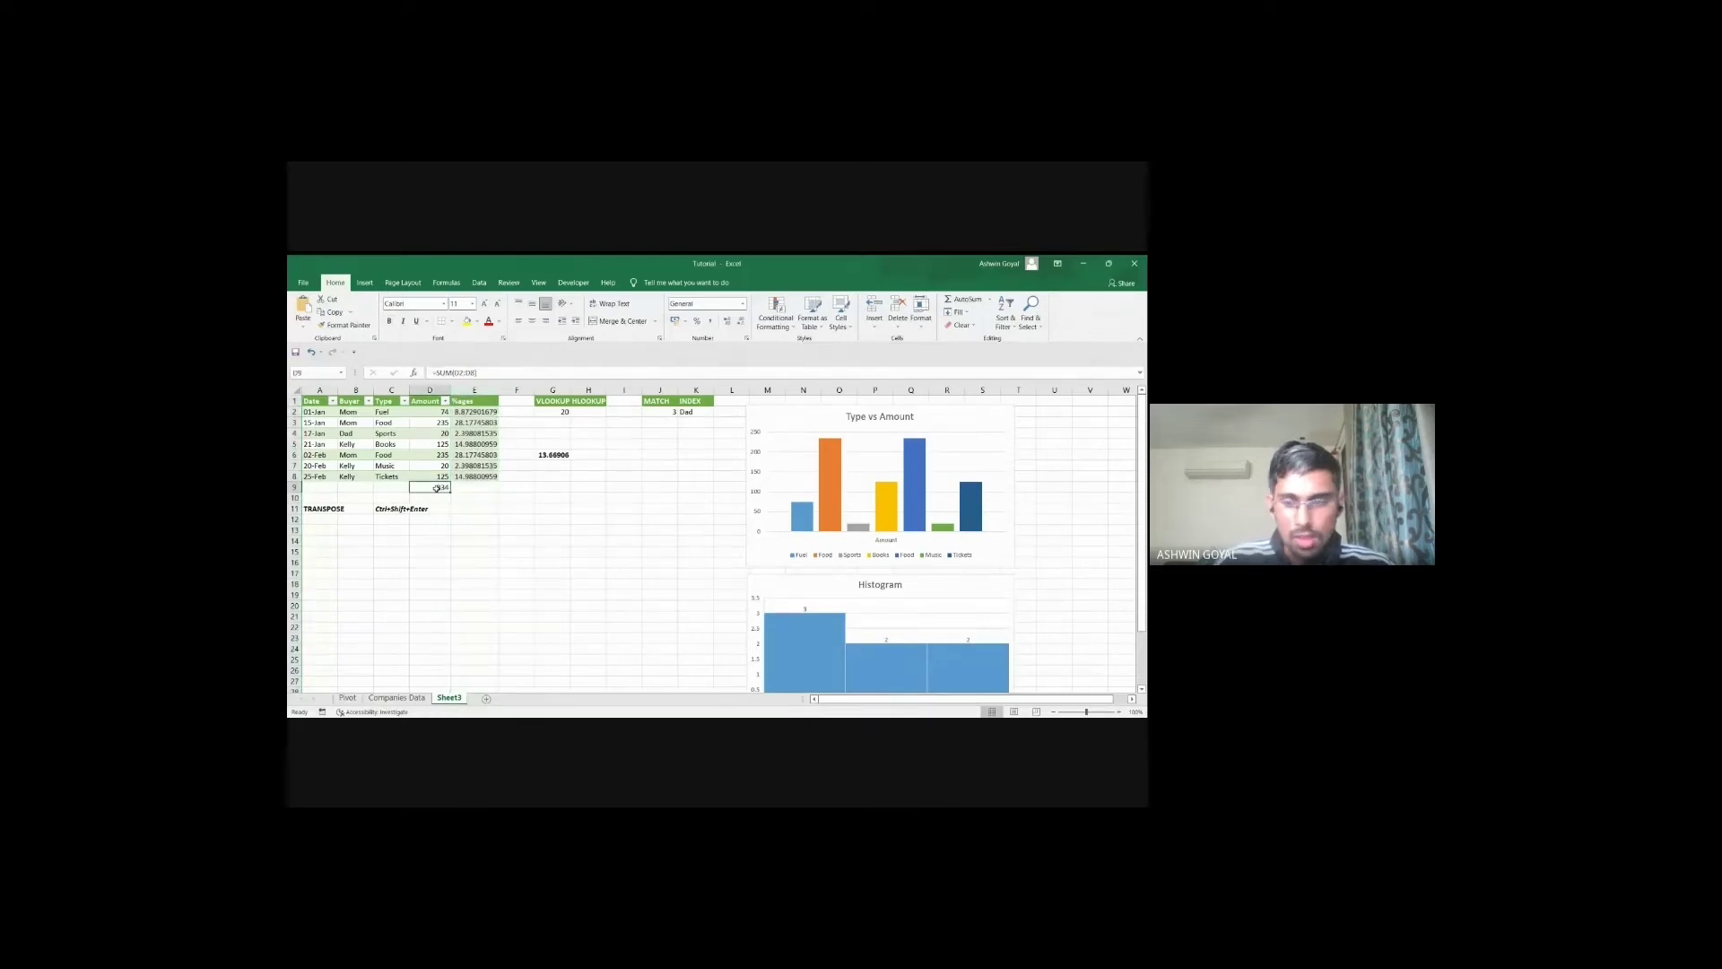
{"action": "key", "text": "Right"}
{"action": "key", "text": "Up"}
{"action": "key", "text": "ctrl+shift+Up"}
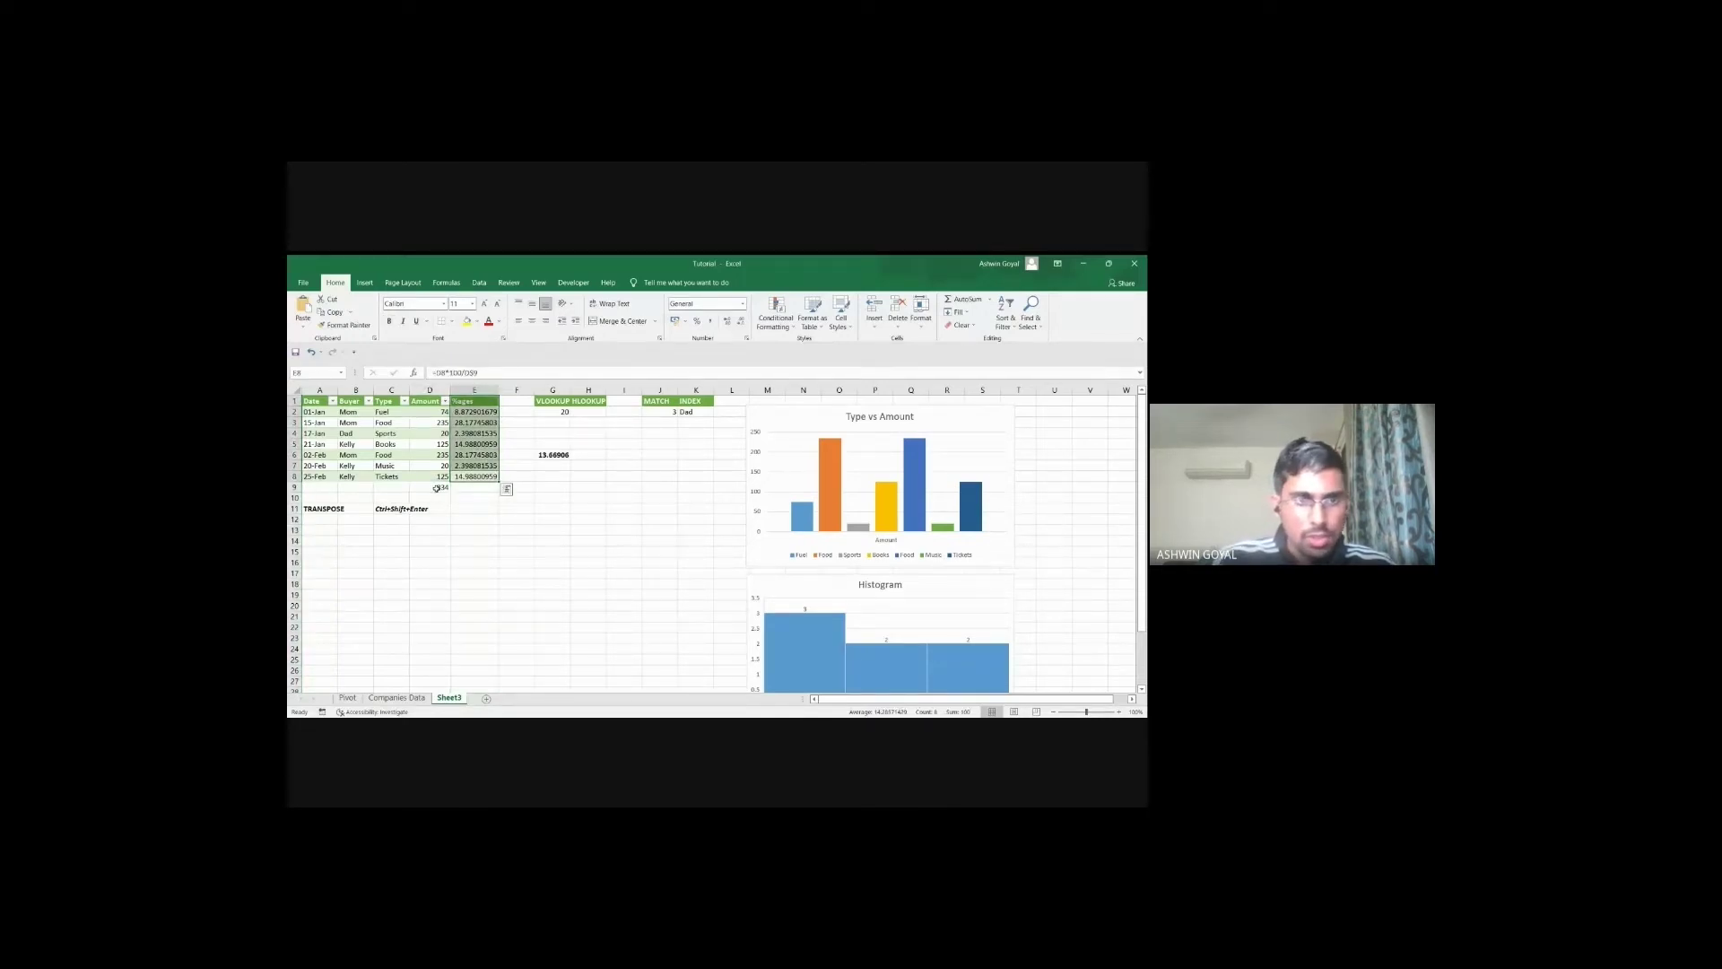
{"action": "key", "text": "Delete"}
Step: Clear the conditional sum formula from cell G6
{"action": "key", "text": "Left"}
{"action": "key", "text": "Up"}
{"action": "key", "text": "Right"}
{"action": "key", "text": "Right"}
{"action": "key", "text": "Right"}
{"action": "key", "text": "Up"}
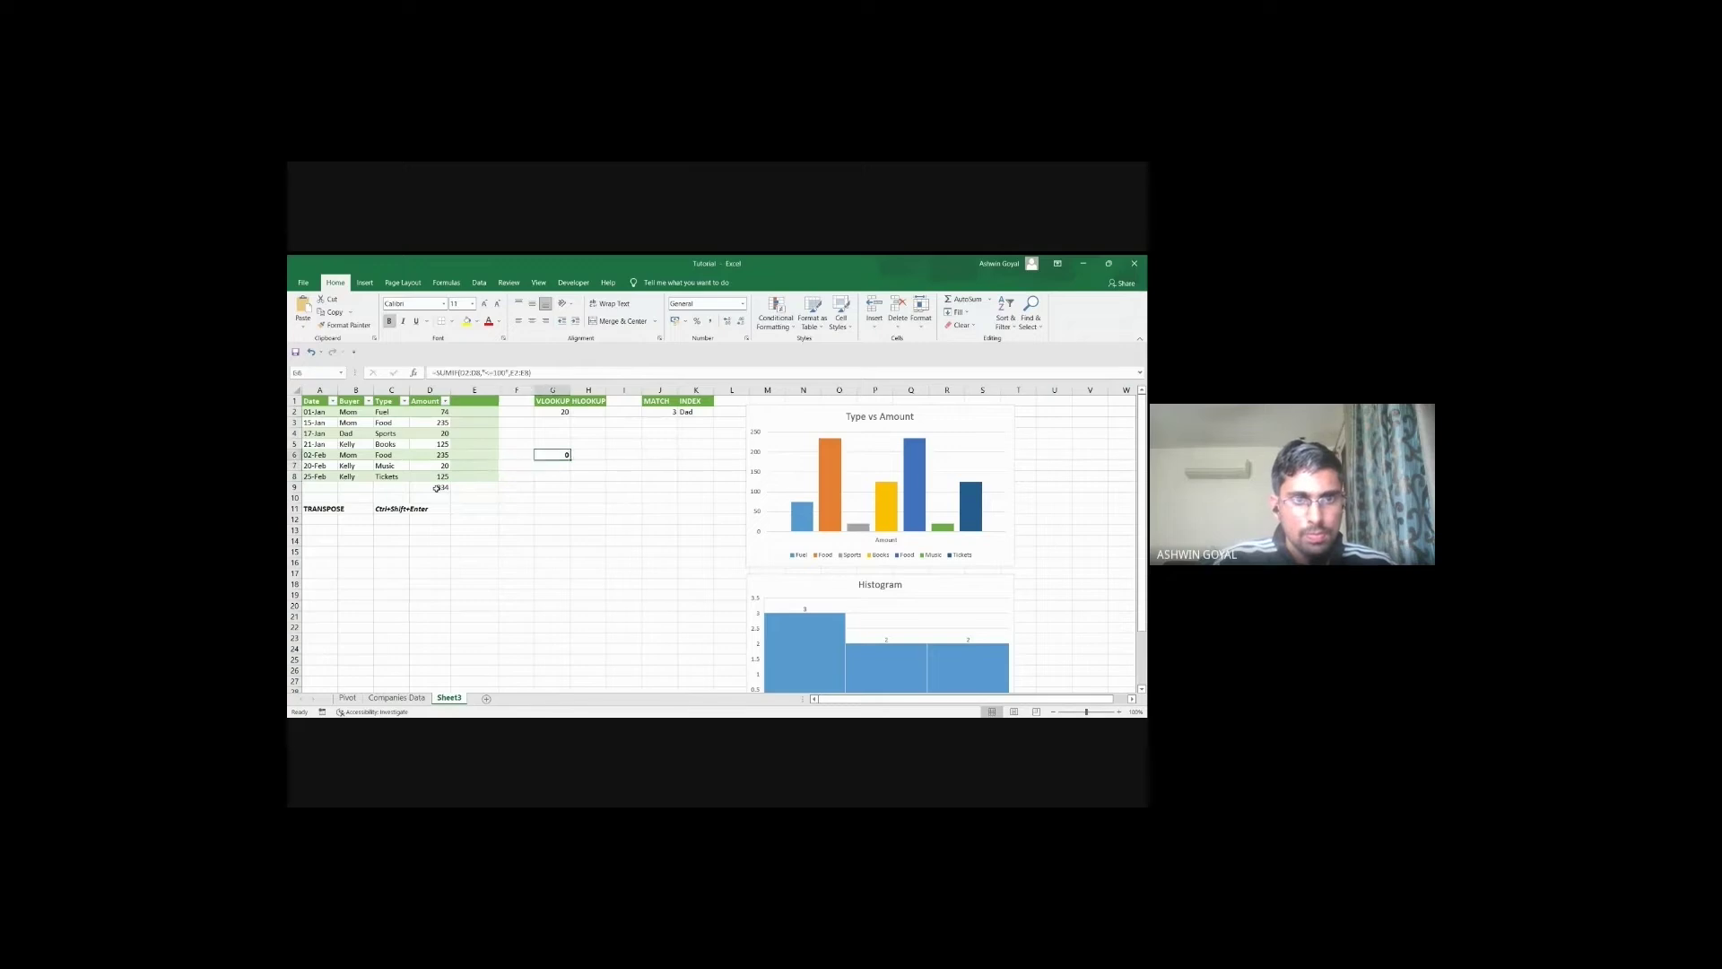
{"action": "key", "text": "BackSpace"}
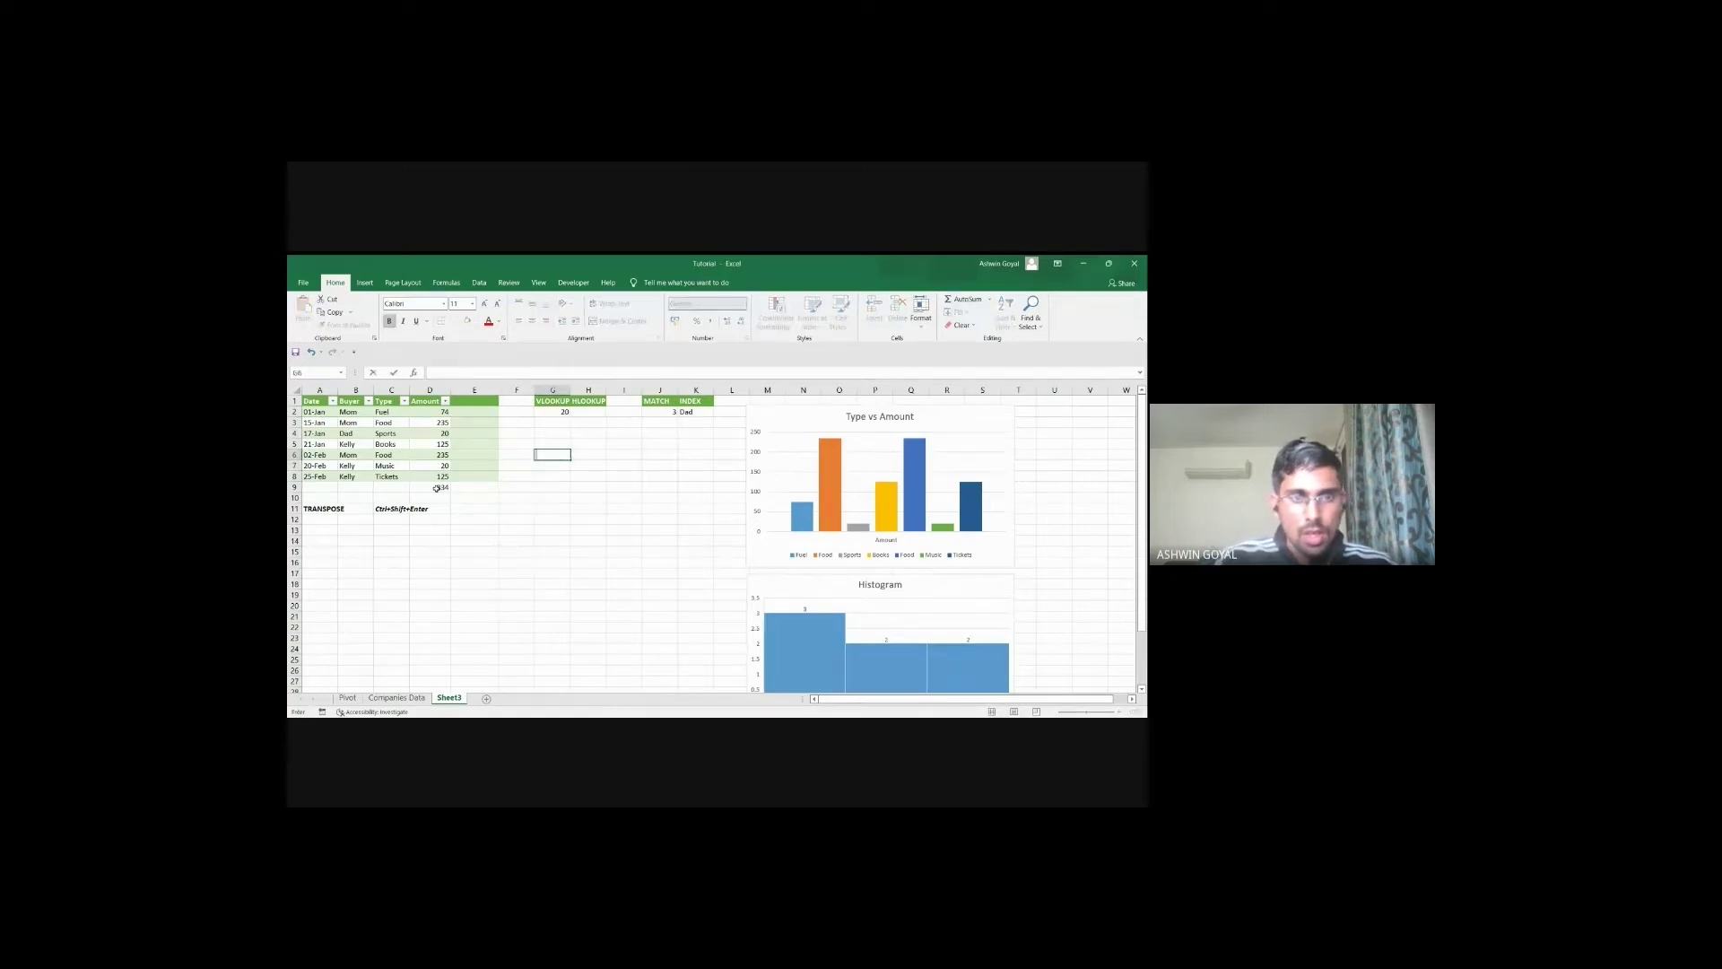
{"action": "key", "text": "Left"}
{"action": "key", "text": "Left"}
{"action": "key", "text": "Left"}
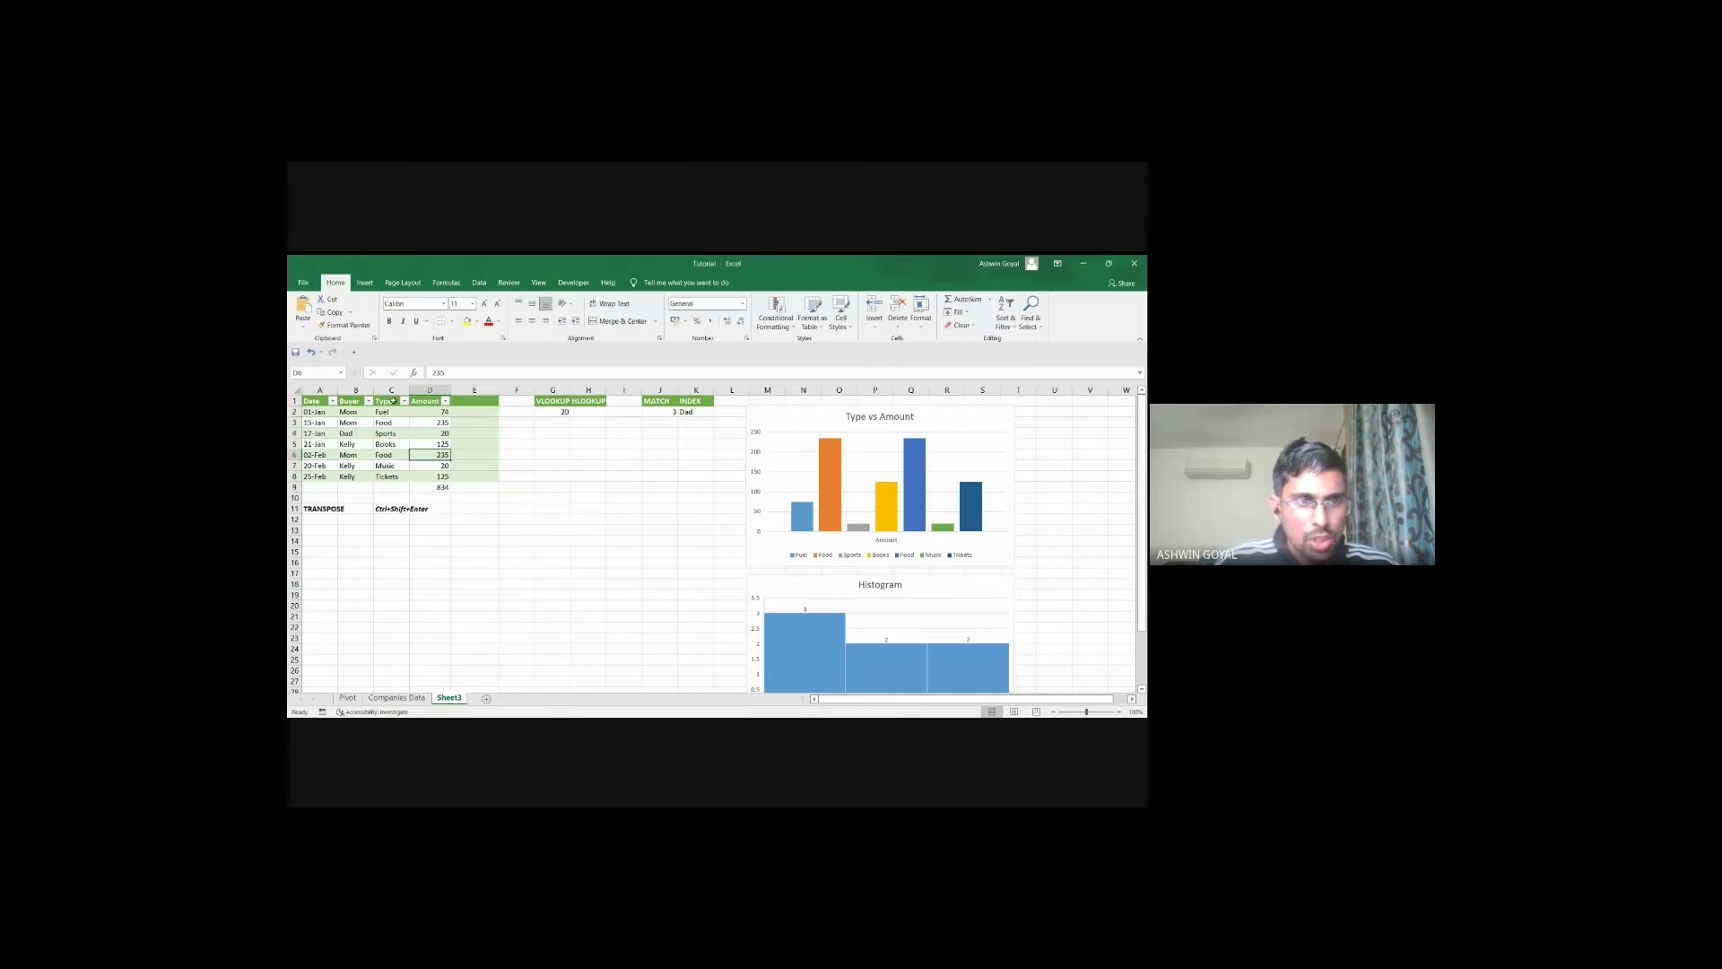
Step: Remove the total beneath the Amount column in cell D9
{"action": "left_click", "coordinate": [393, 401]}
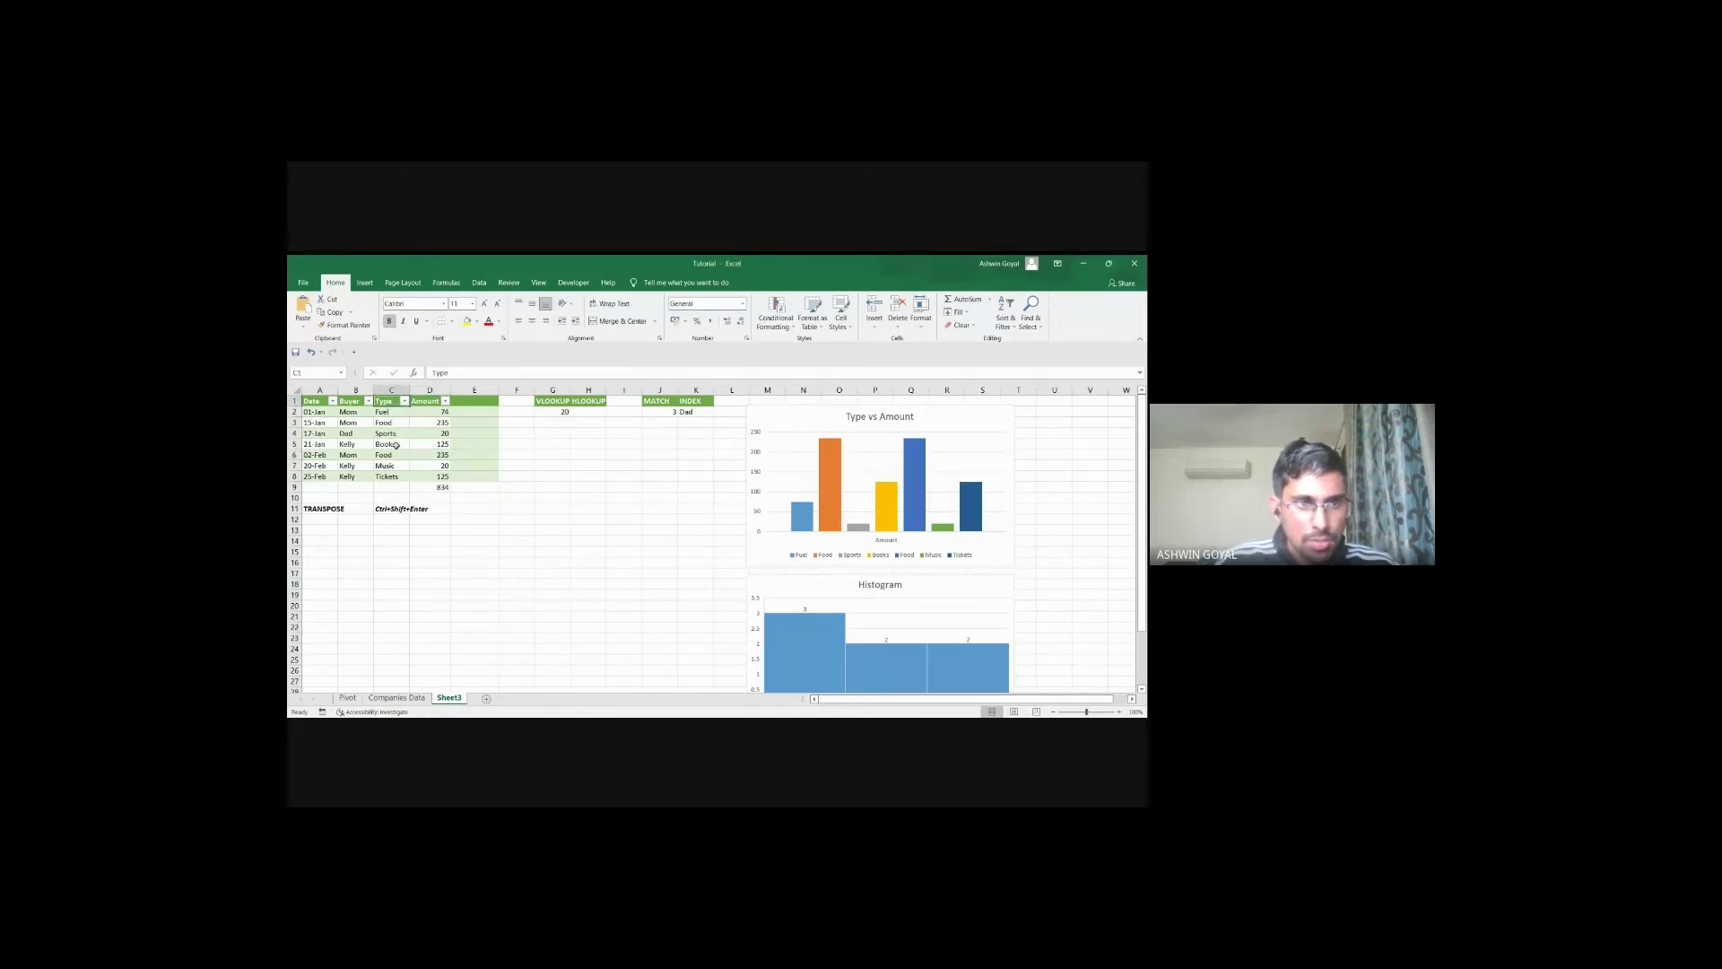
{"action": "left_click_drag", "start_coordinate": [391, 403], "coordinate": [442, 477]}
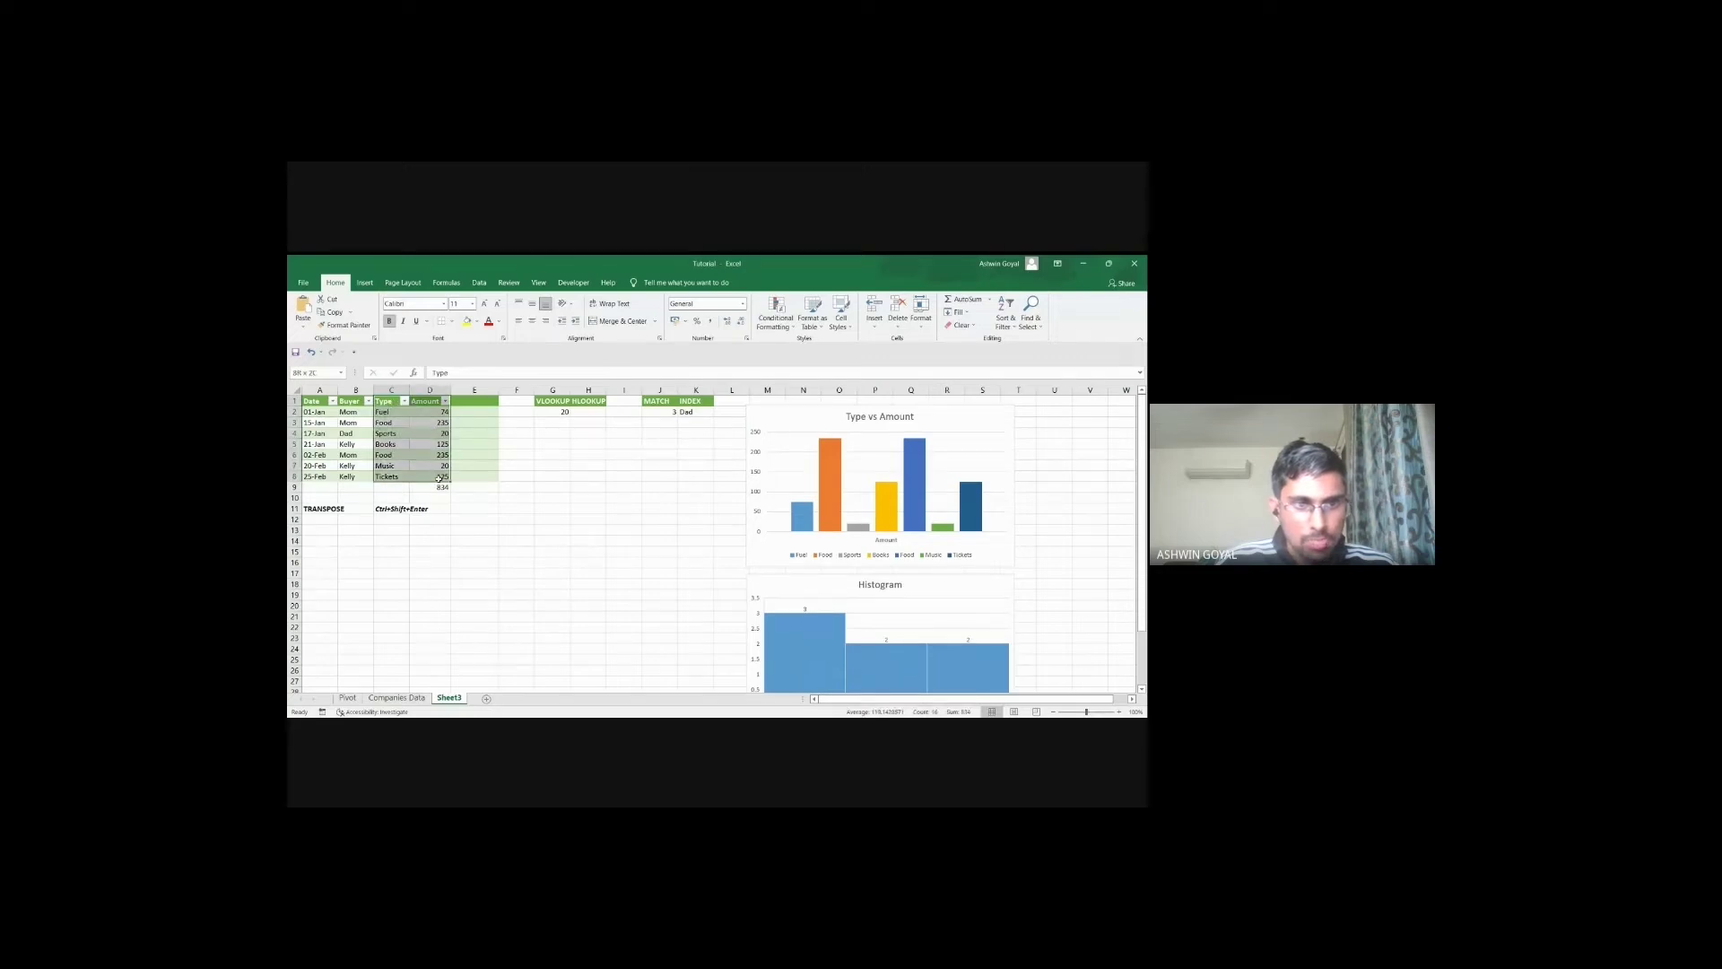
{"action": "left_click", "coordinate": [443, 487]}
Step: Insert a basic 2-D pie chart from the Type and Amount data in C1:D8
{"action": "left_click_drag", "start_coordinate": [391, 401], "coordinate": [441, 476]}
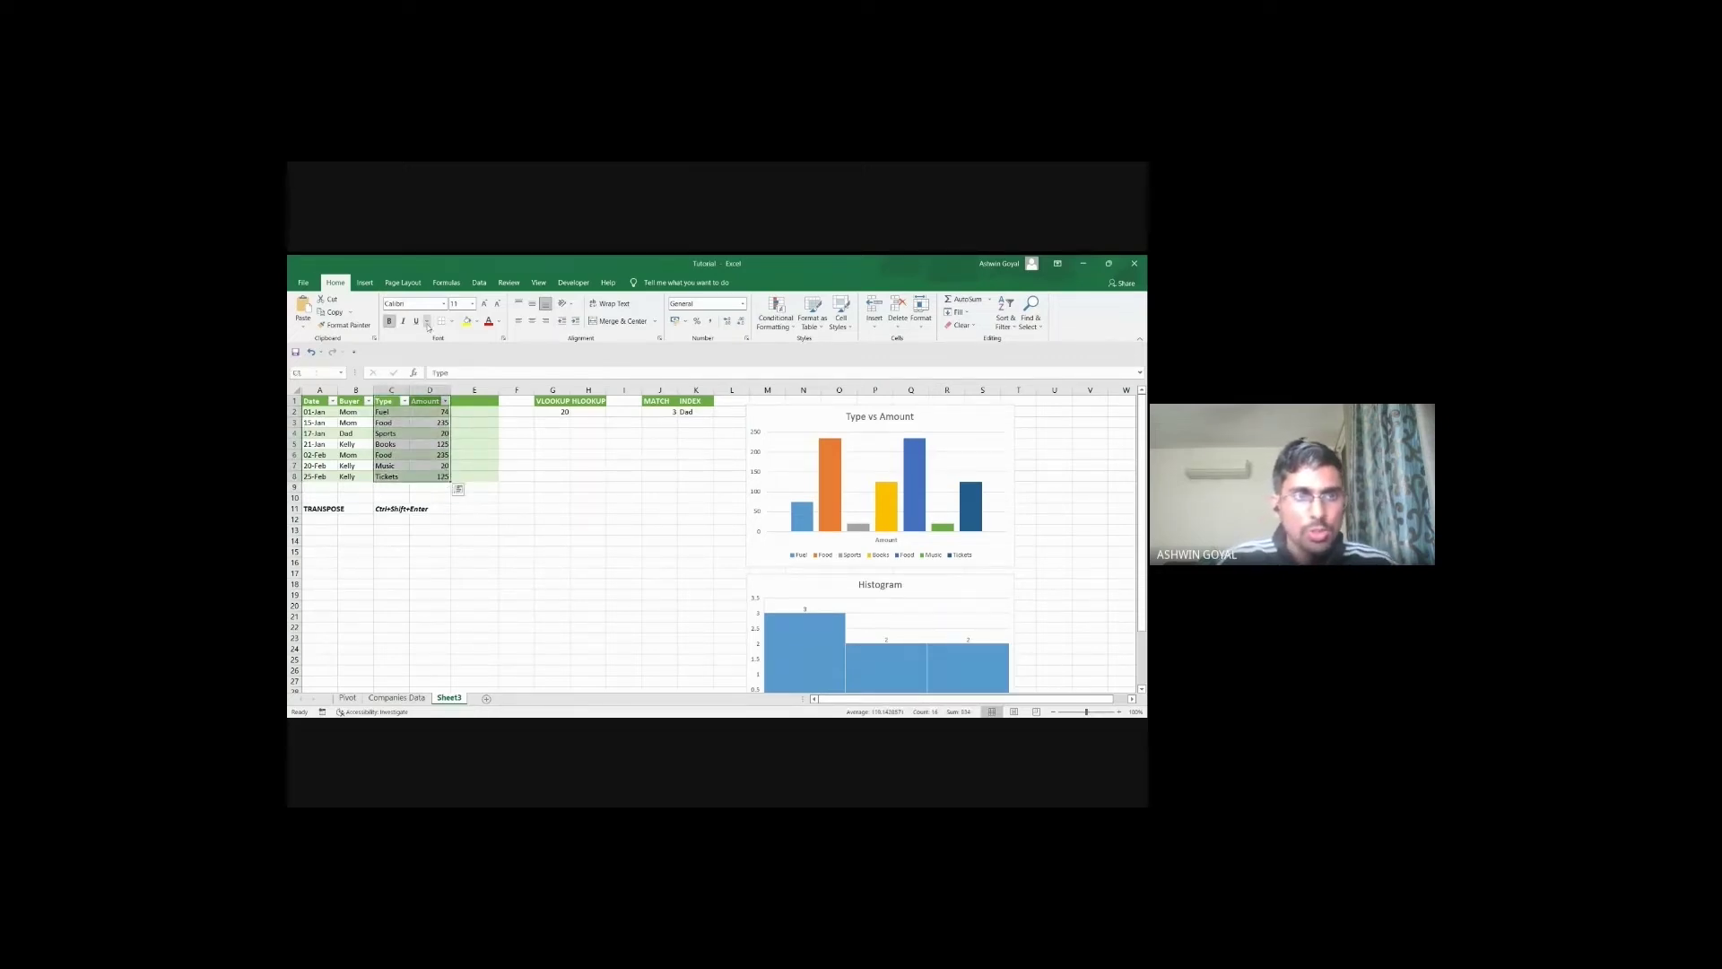
{"action": "left_click", "coordinate": [363, 283]}
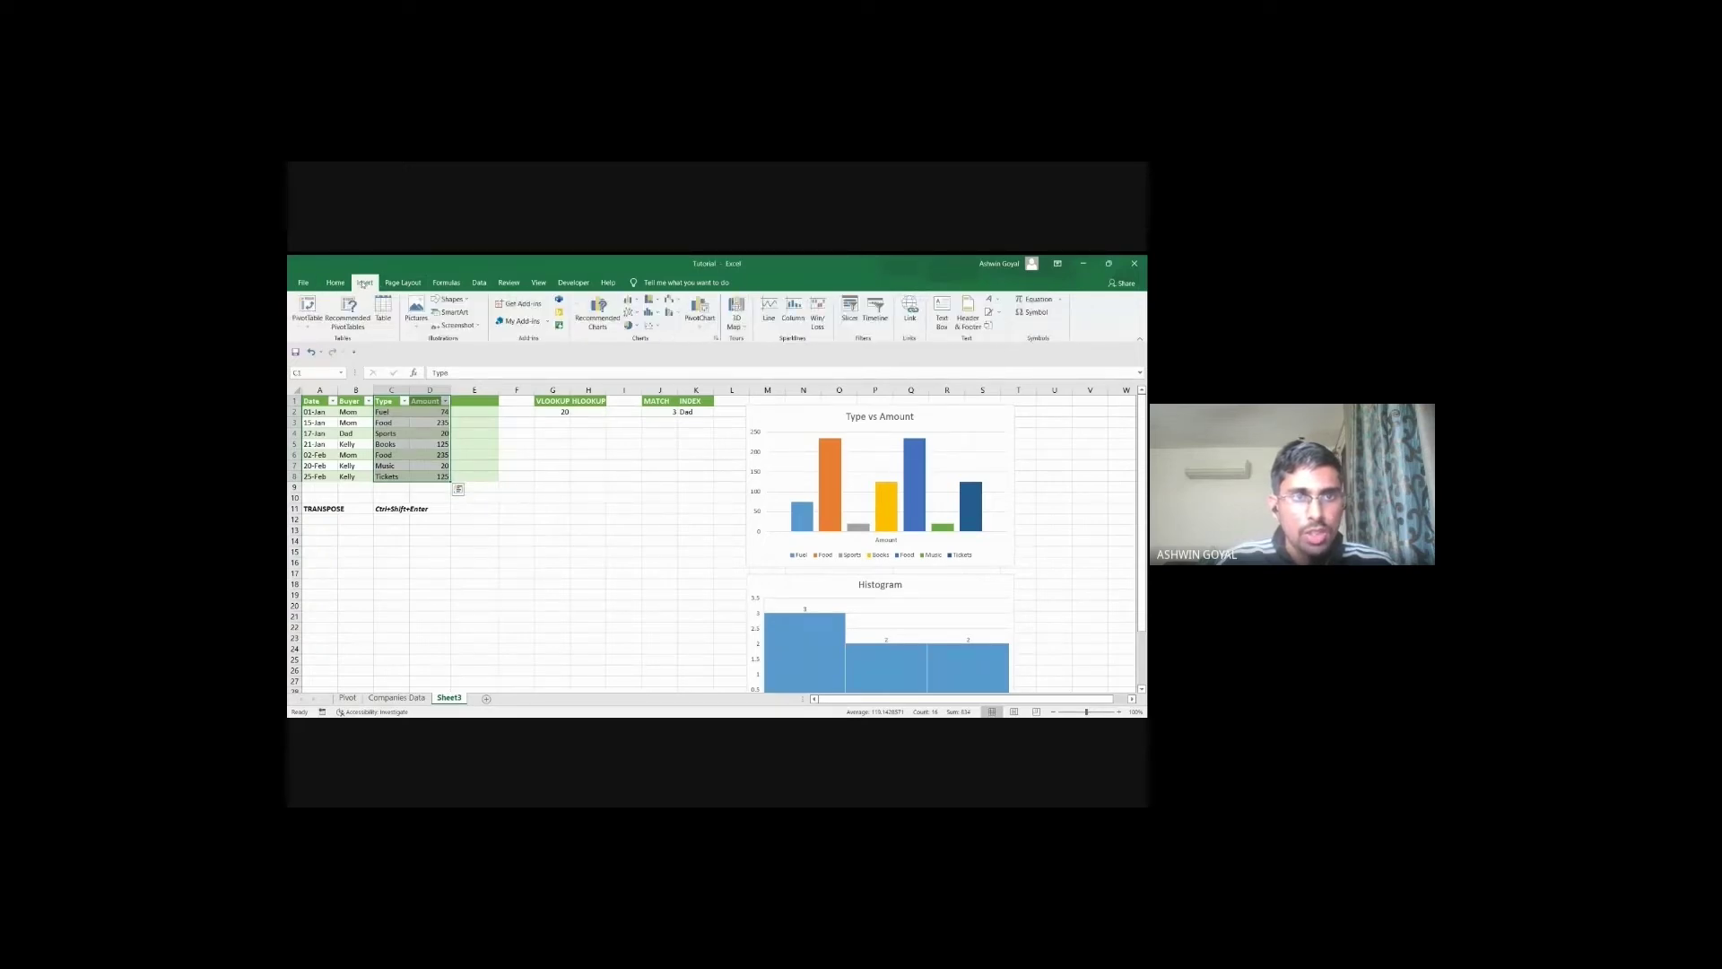
{"action": "left_click", "coordinate": [632, 327]}
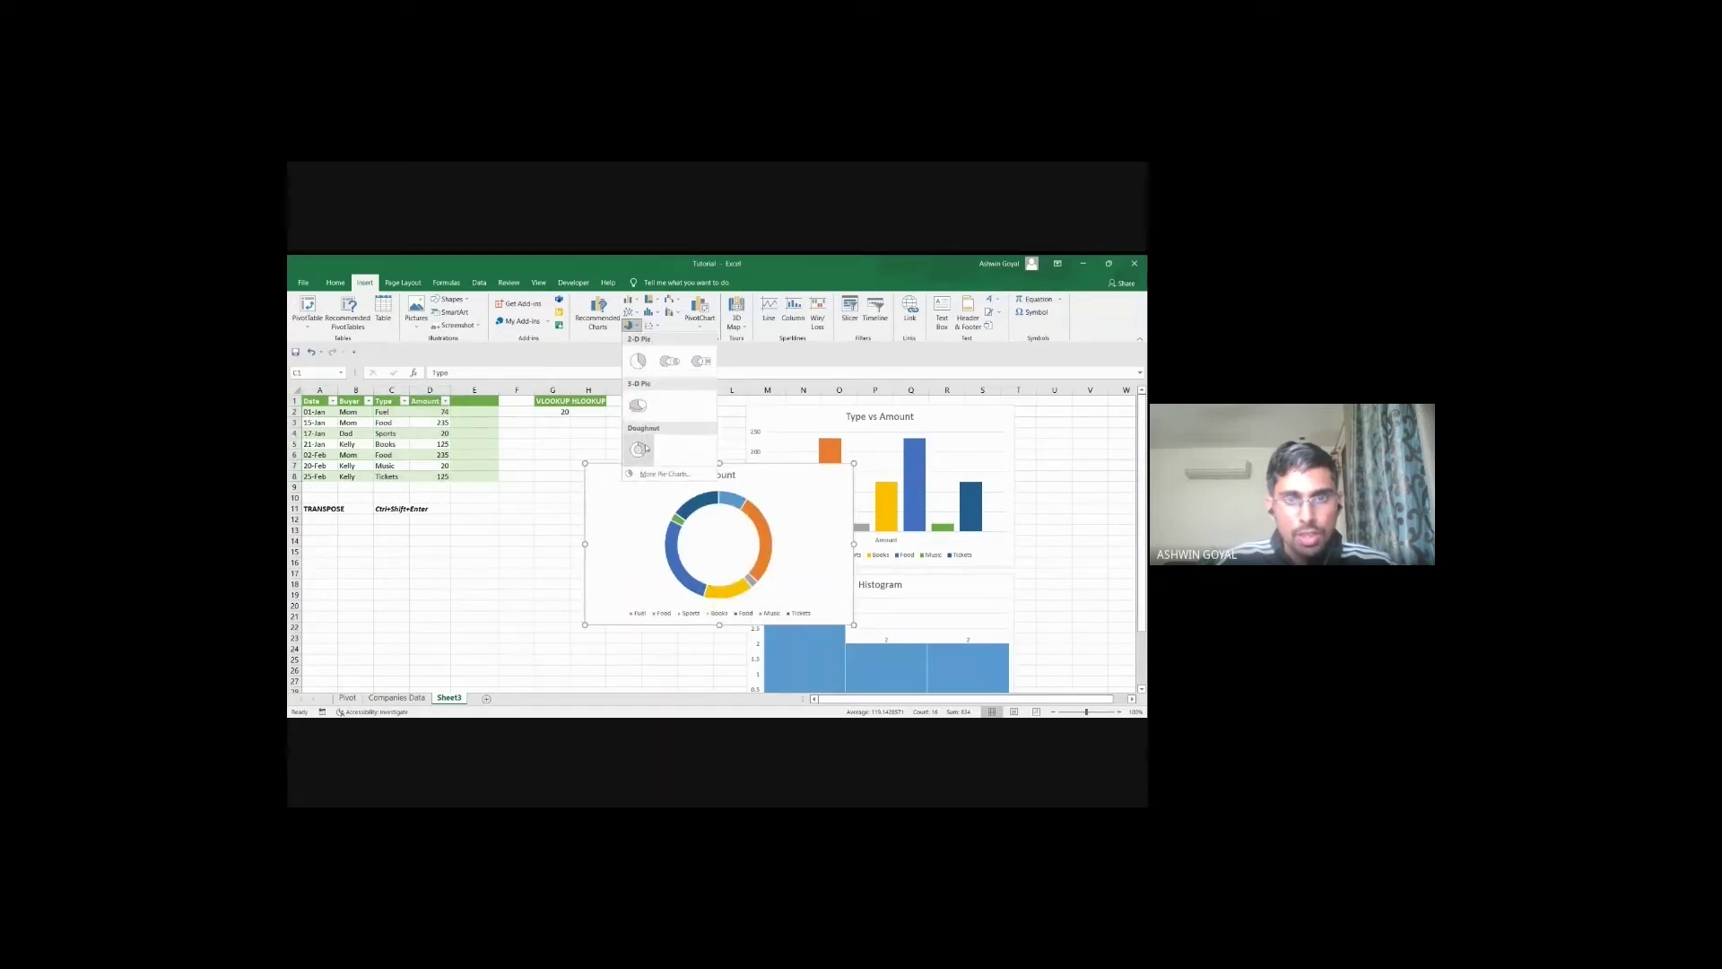
{"action": "left_click", "coordinate": [638, 360]}
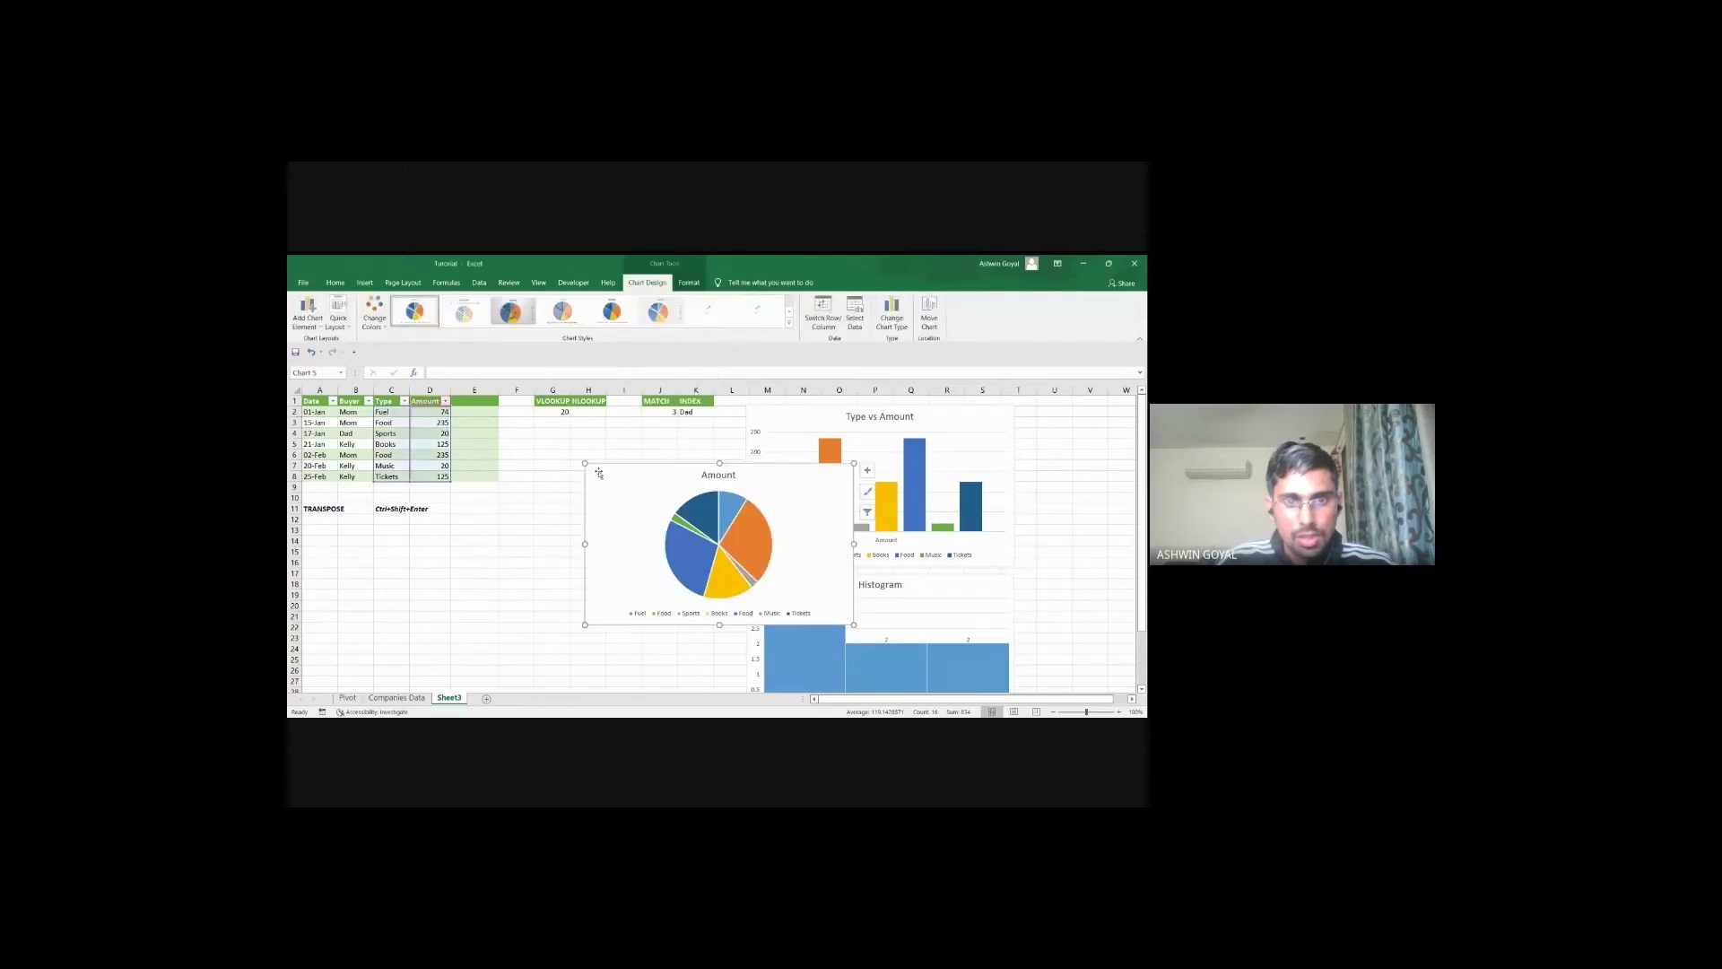
Step: Move the pie chart beside the data table, enlarge it, and turn on its data labels
{"action": "left_click_drag", "start_coordinate": [600, 473], "coordinate": [486, 488]}
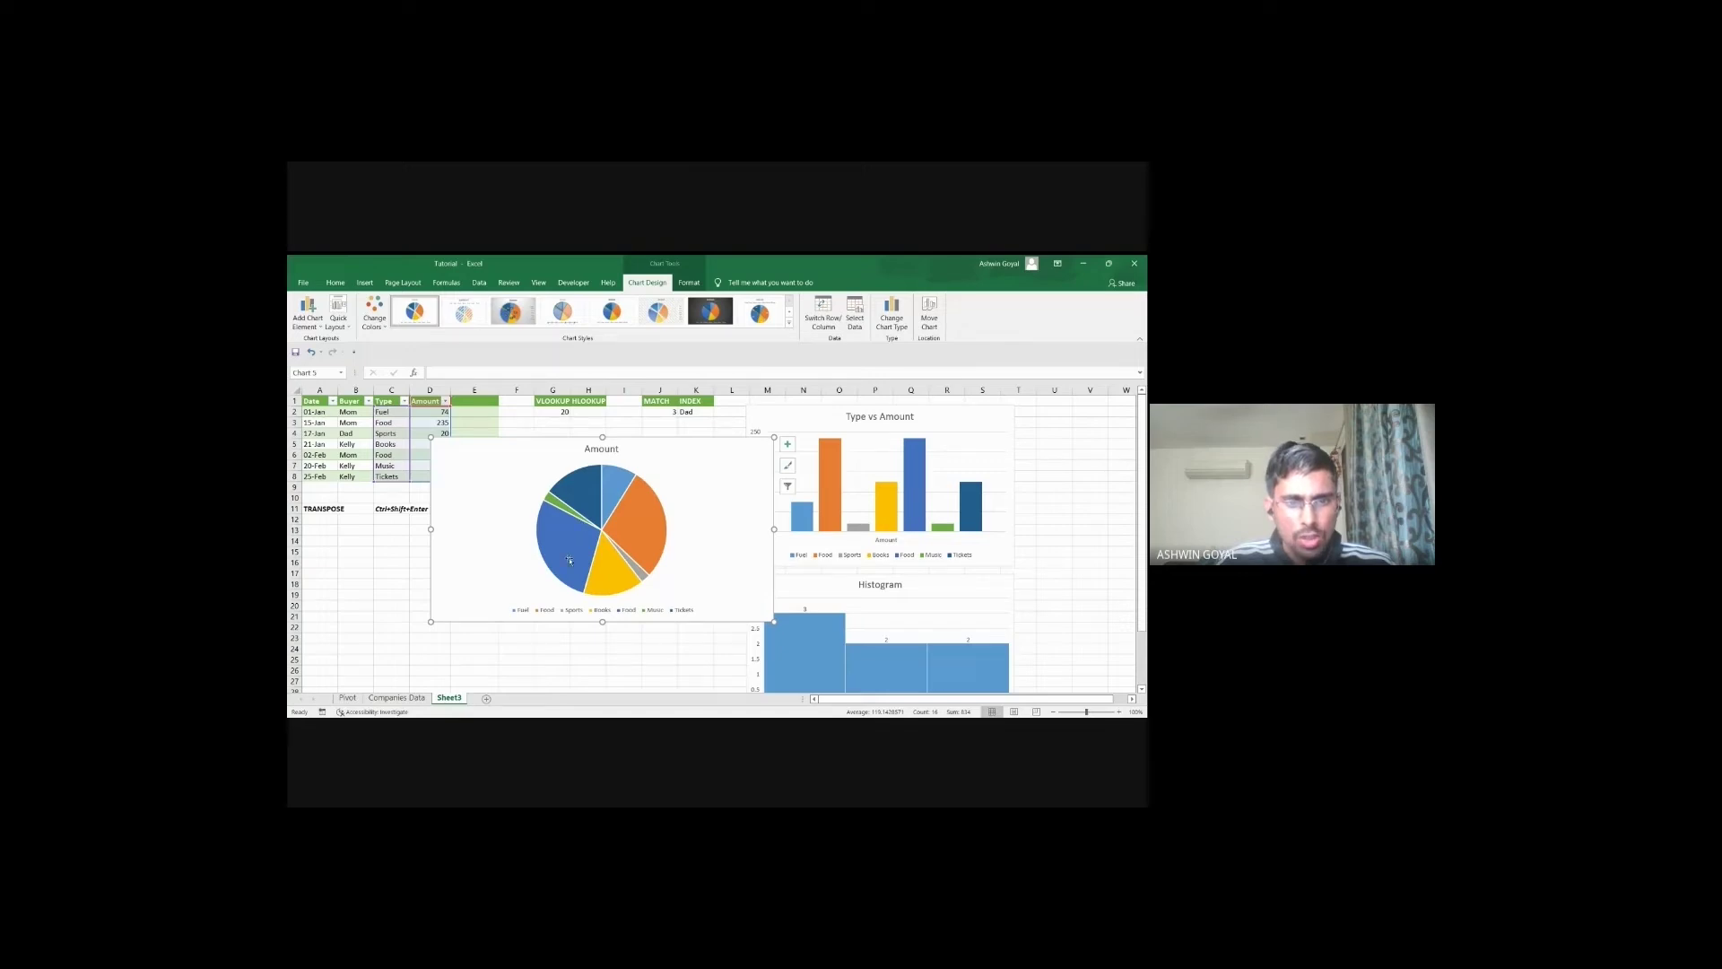
{"action": "left_click", "coordinate": [788, 446]}
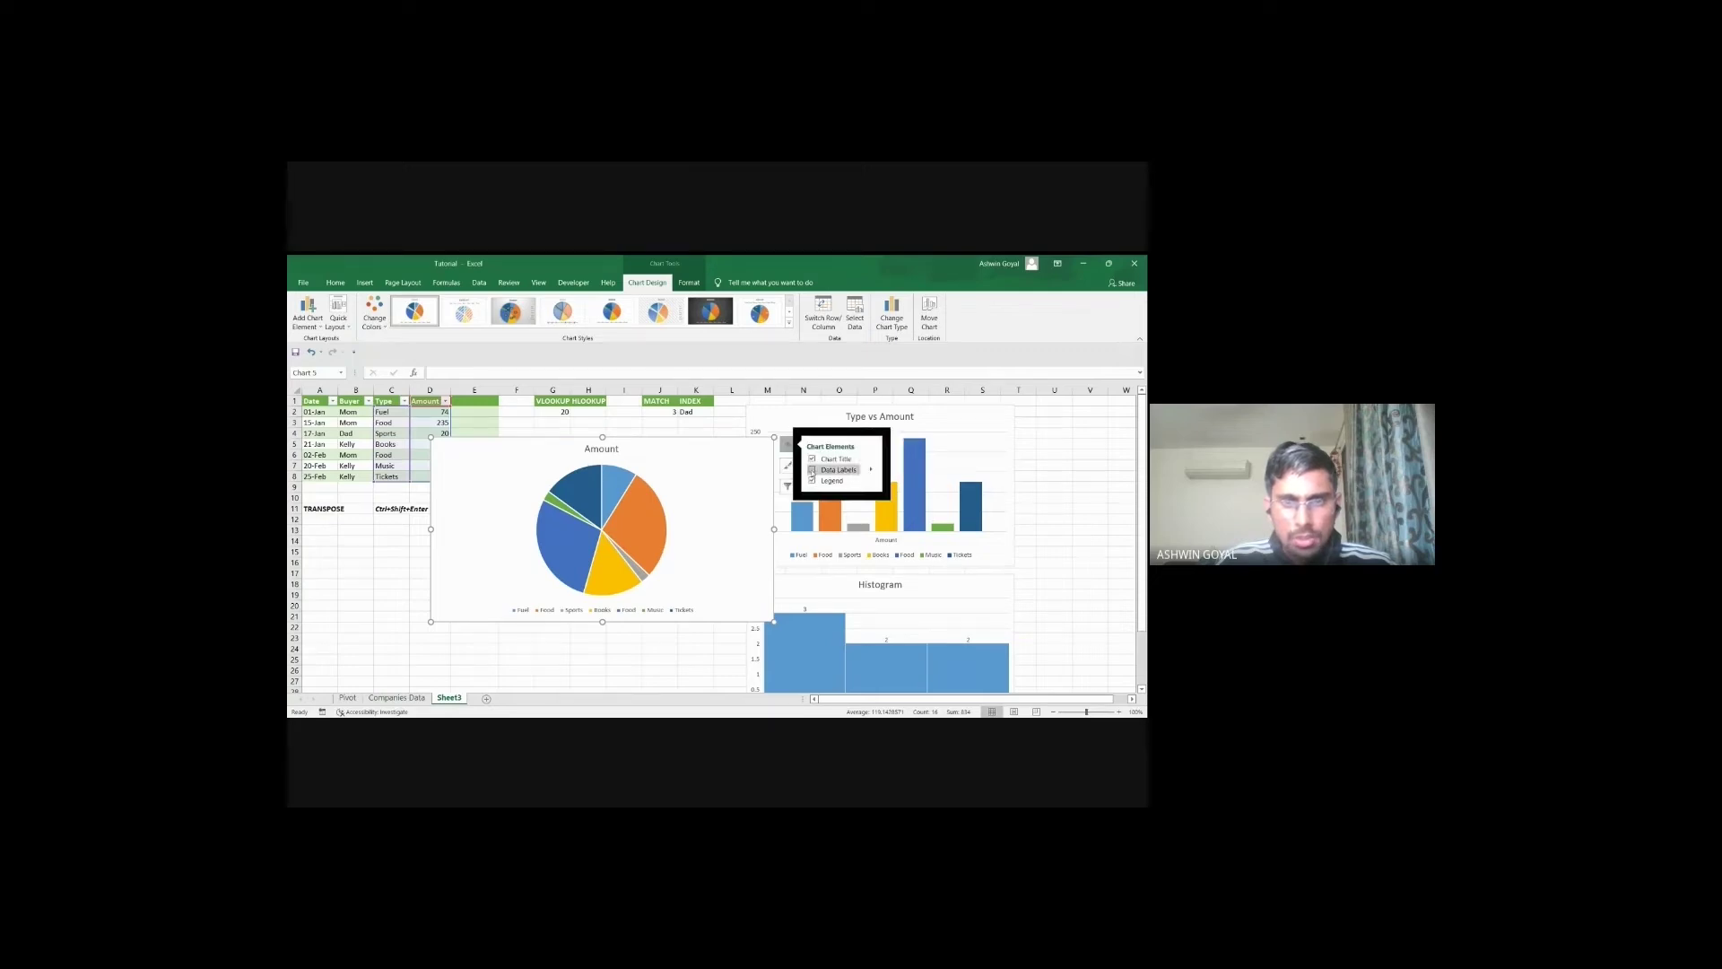
{"action": "left_click", "coordinate": [812, 470]}
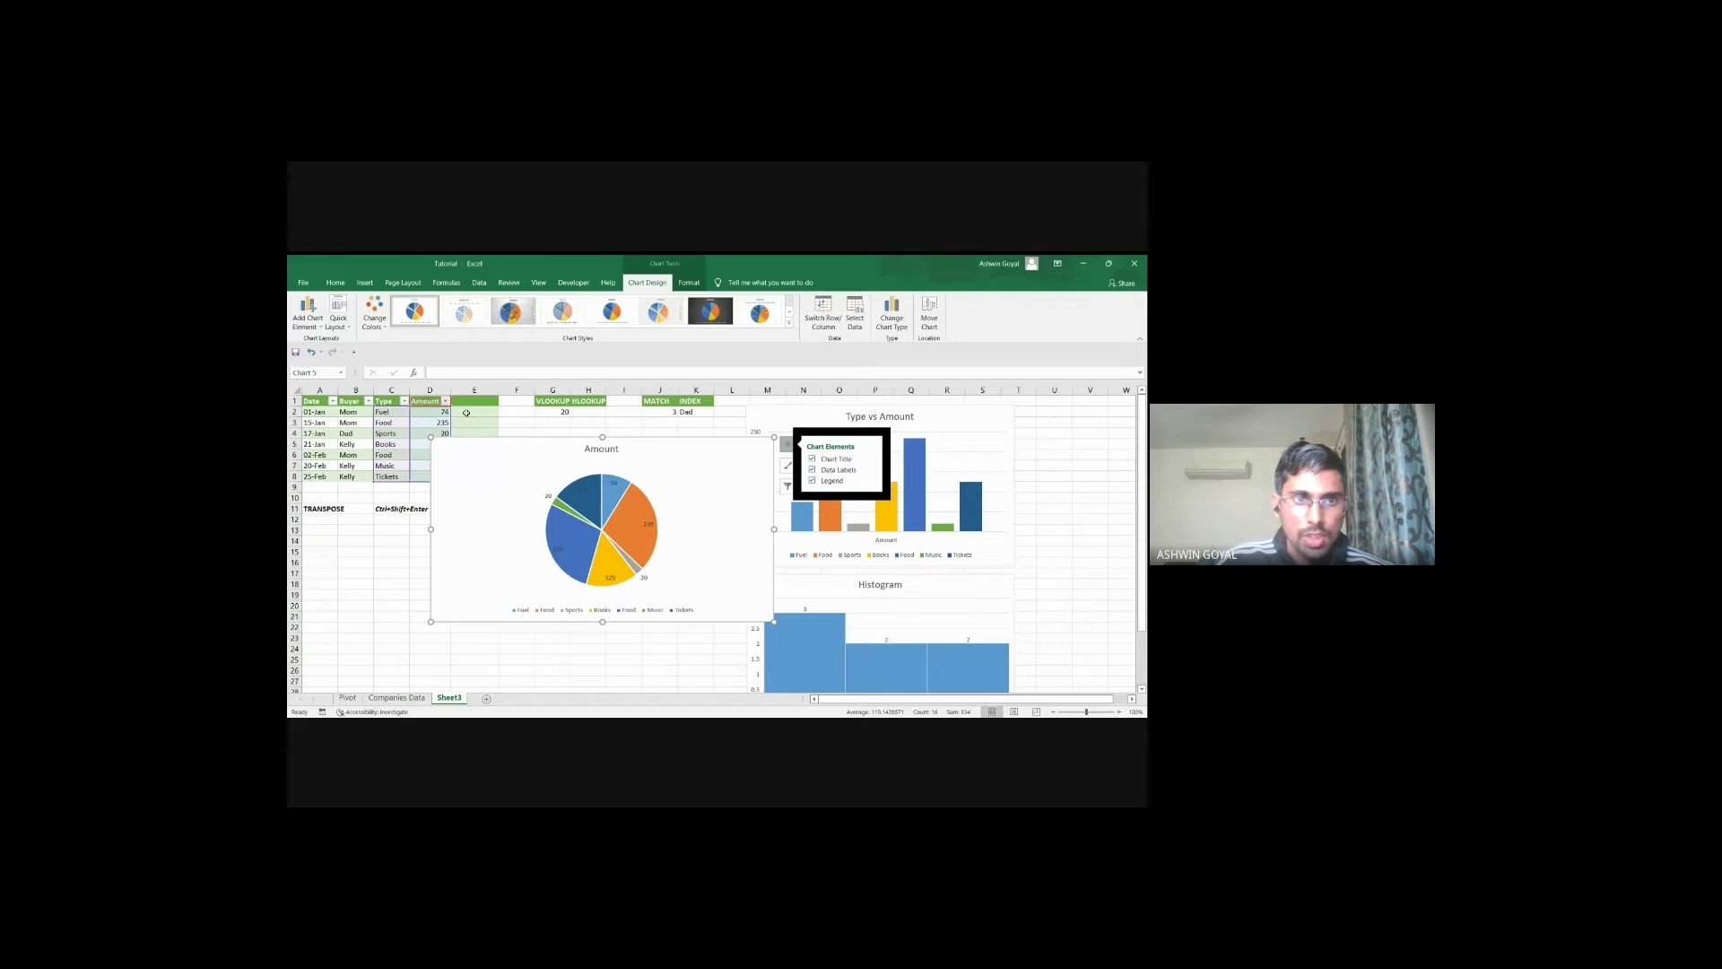
{"action": "left_click_drag", "start_coordinate": [475, 418], "coordinate": [472, 481]}
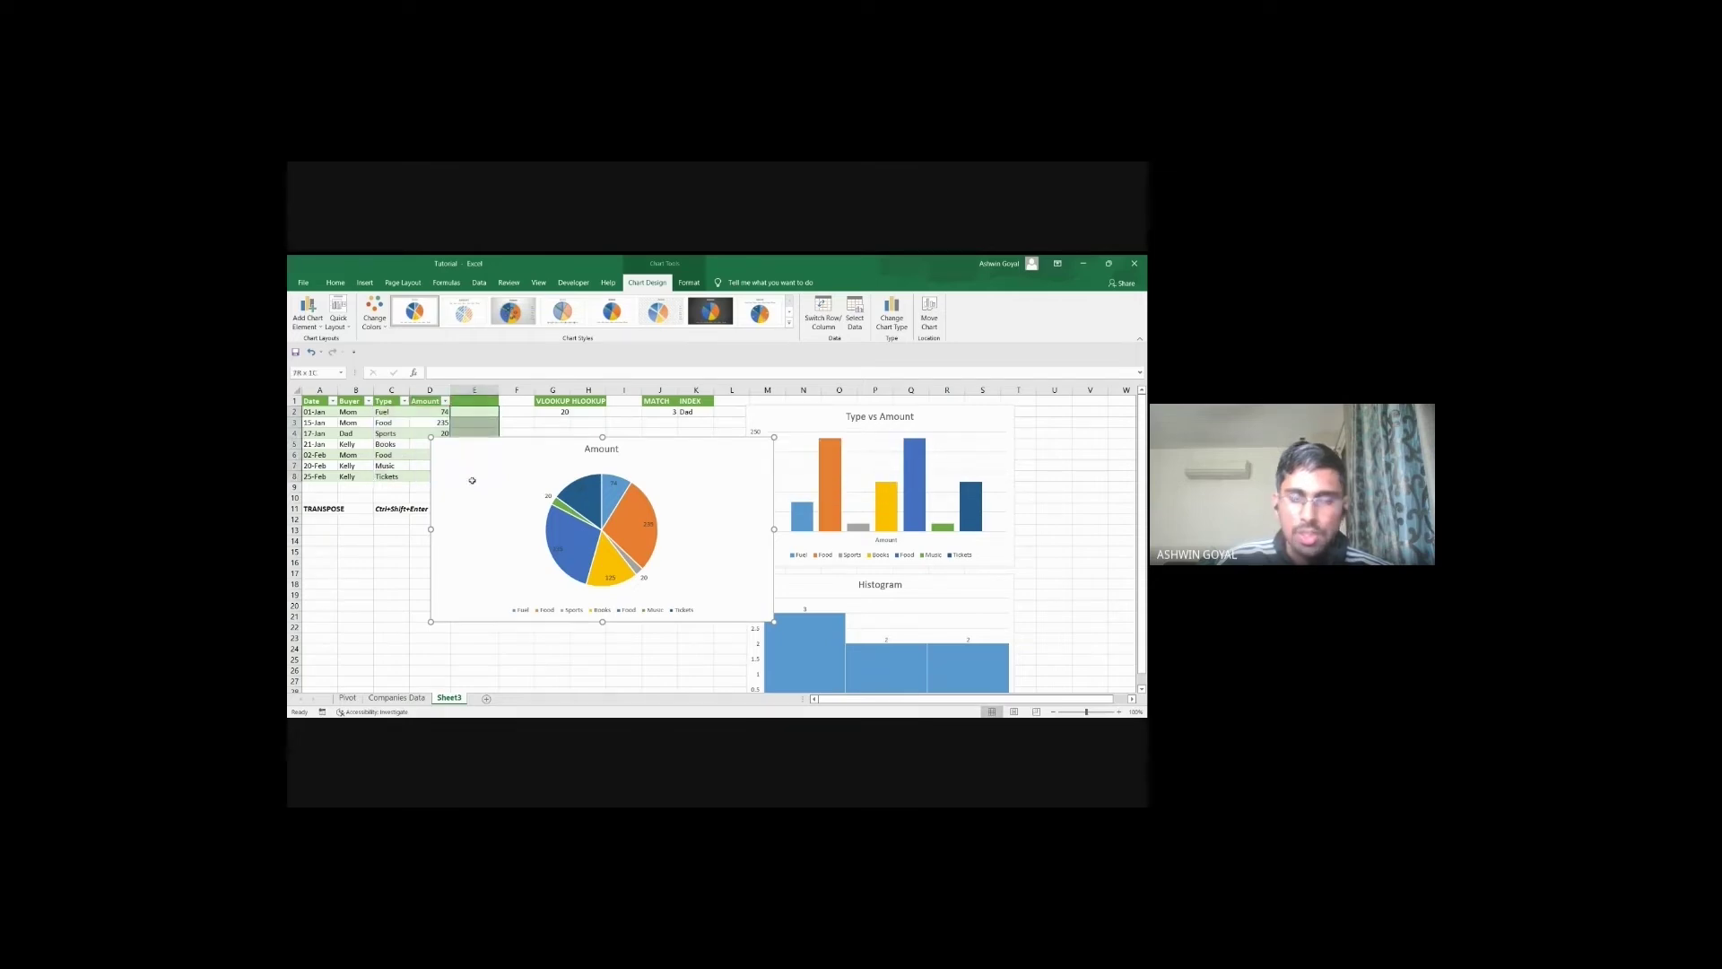
{"action": "left_click", "coordinate": [473, 418]}
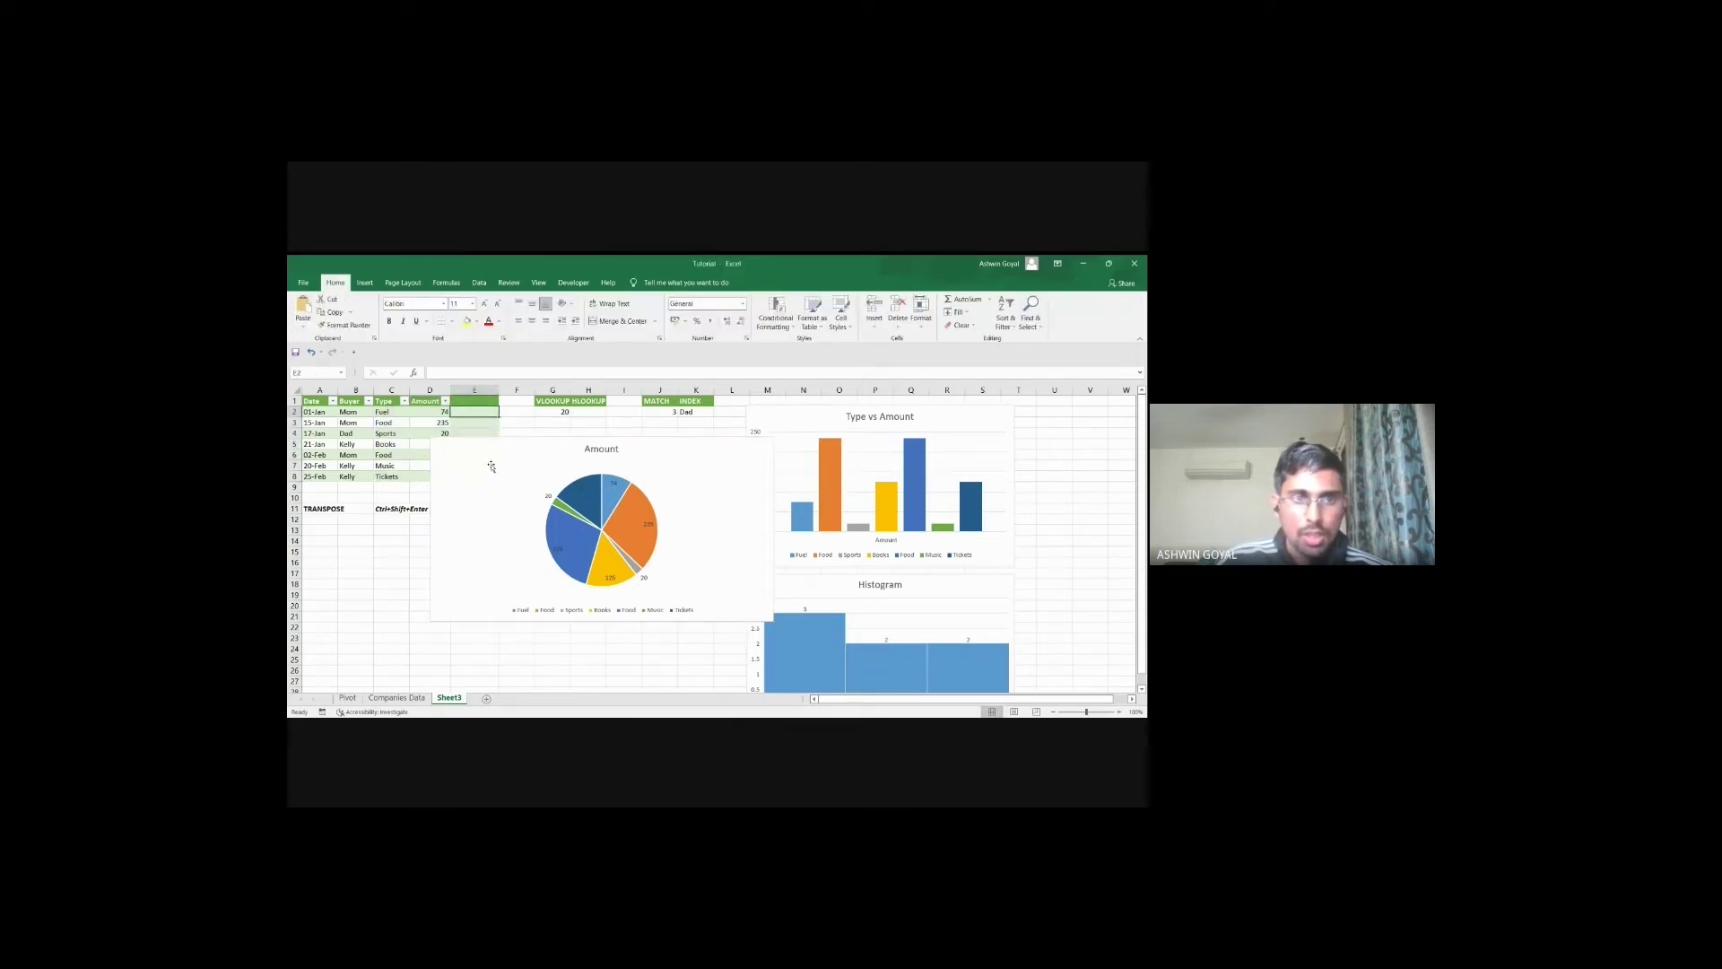
{"action": "left_click_drag", "start_coordinate": [498, 473], "coordinate": [680, 454]}
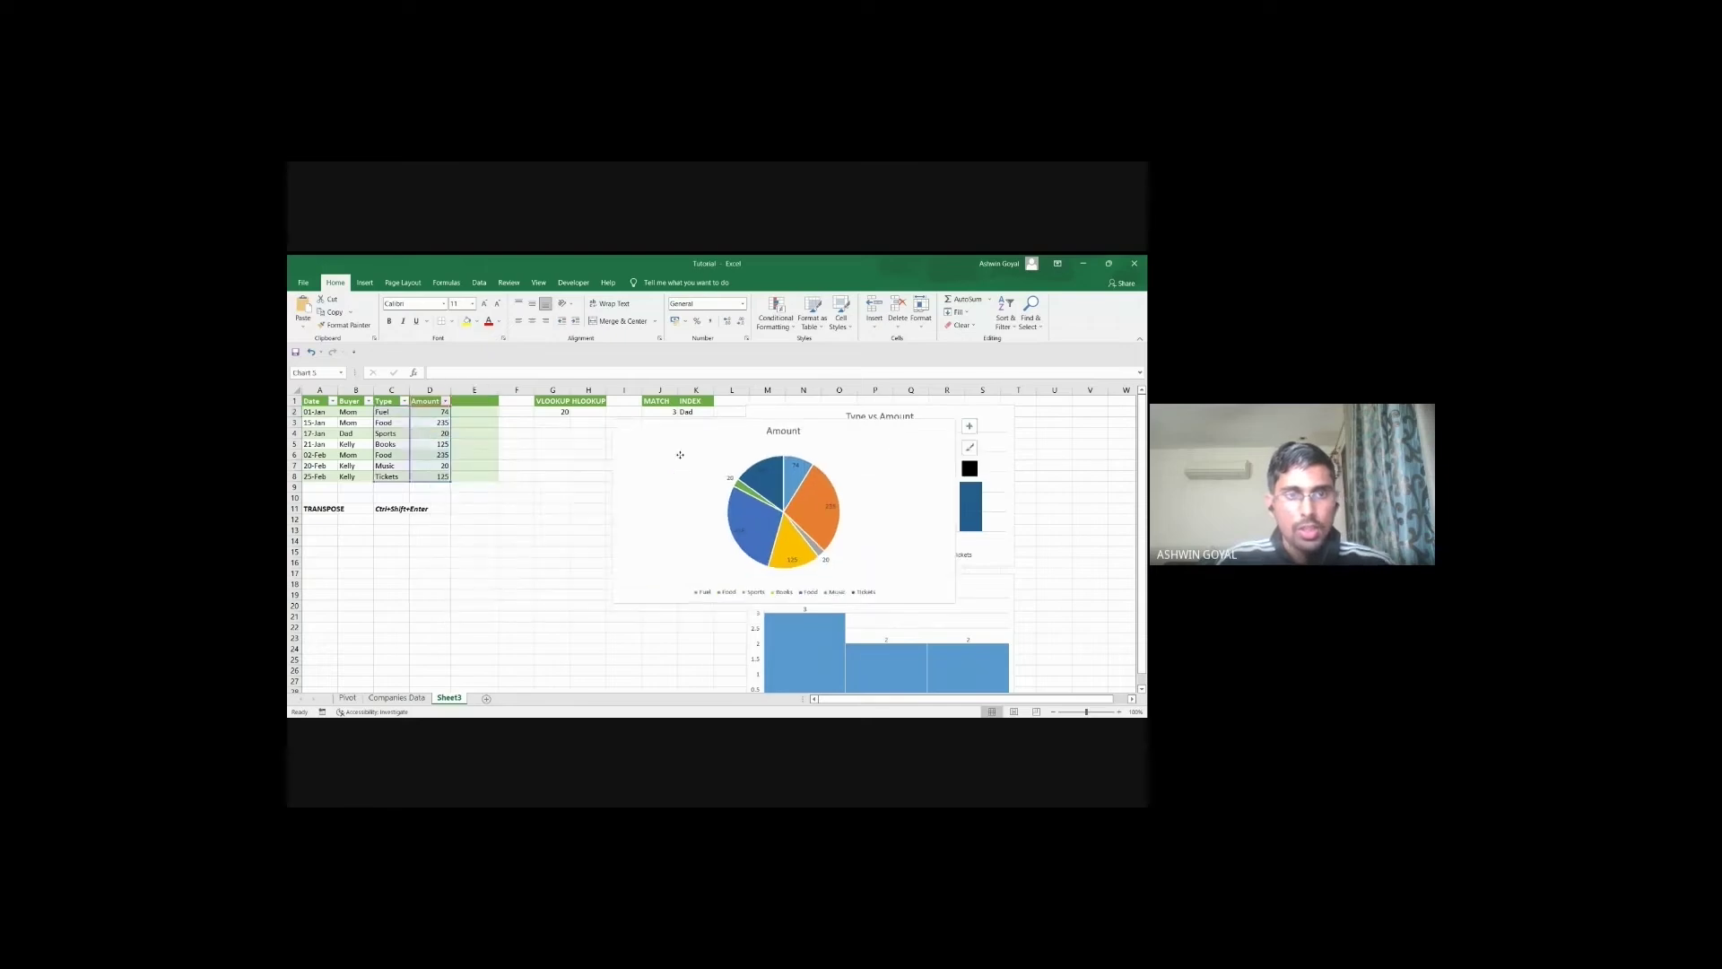
{"action": "left_click", "coordinate": [474, 401]}
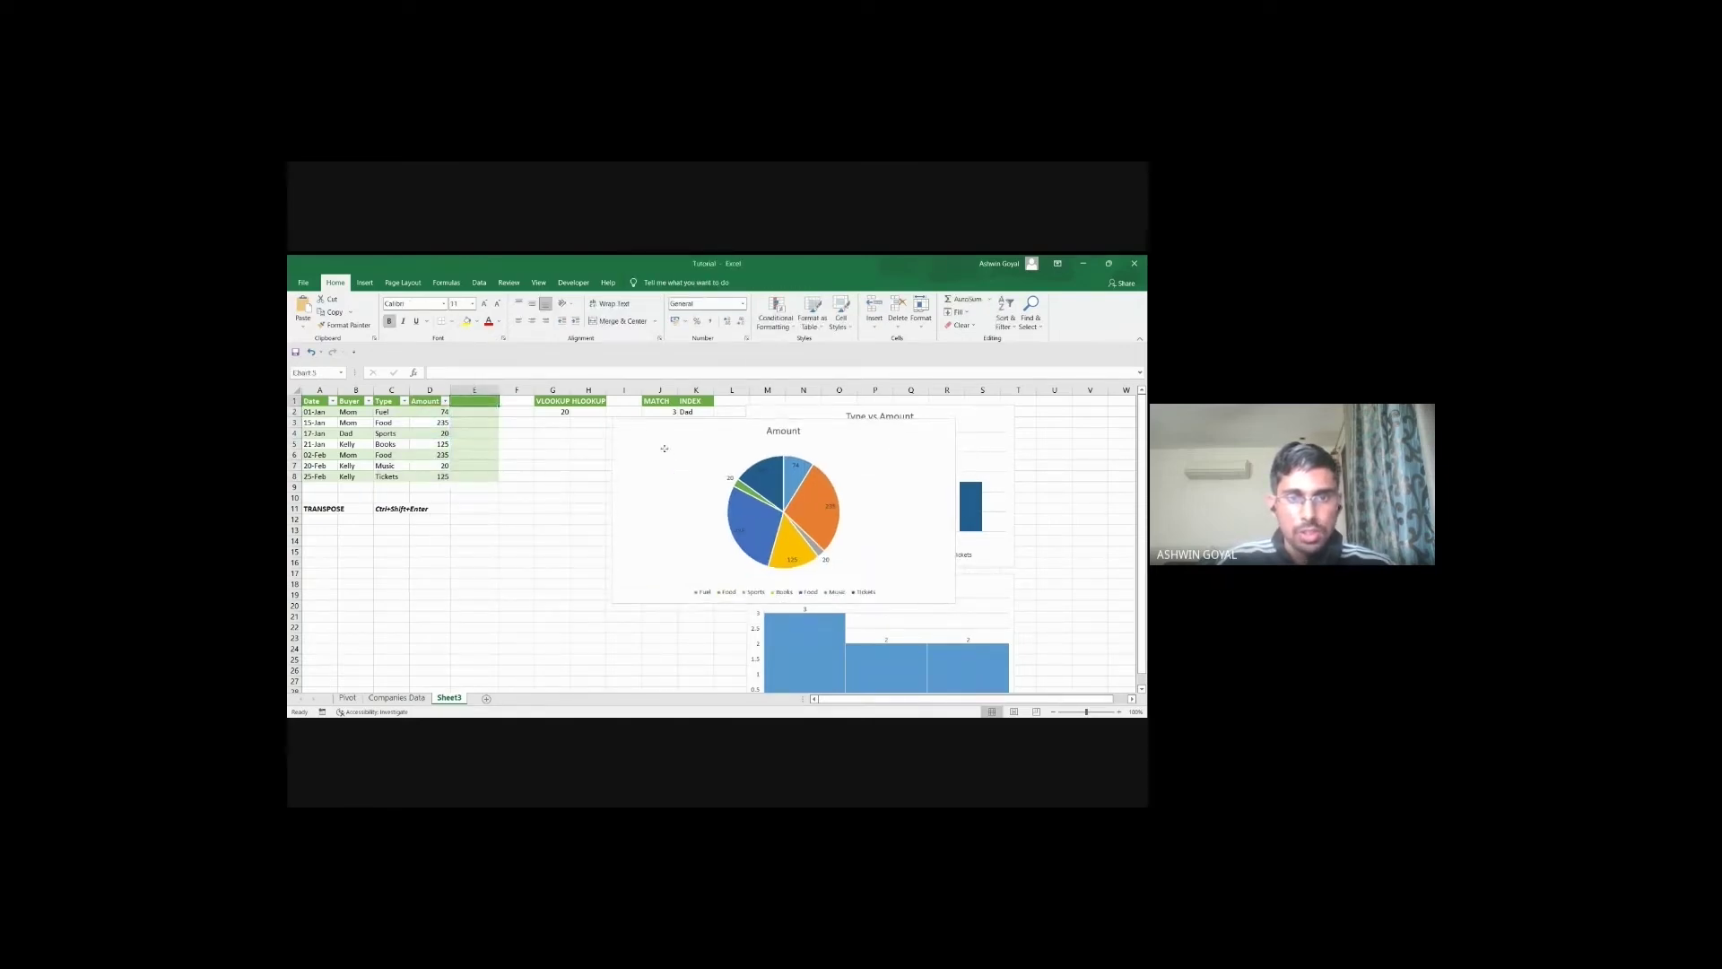
{"action": "left_click_drag", "start_coordinate": [772, 479], "coordinate": [589, 478]}
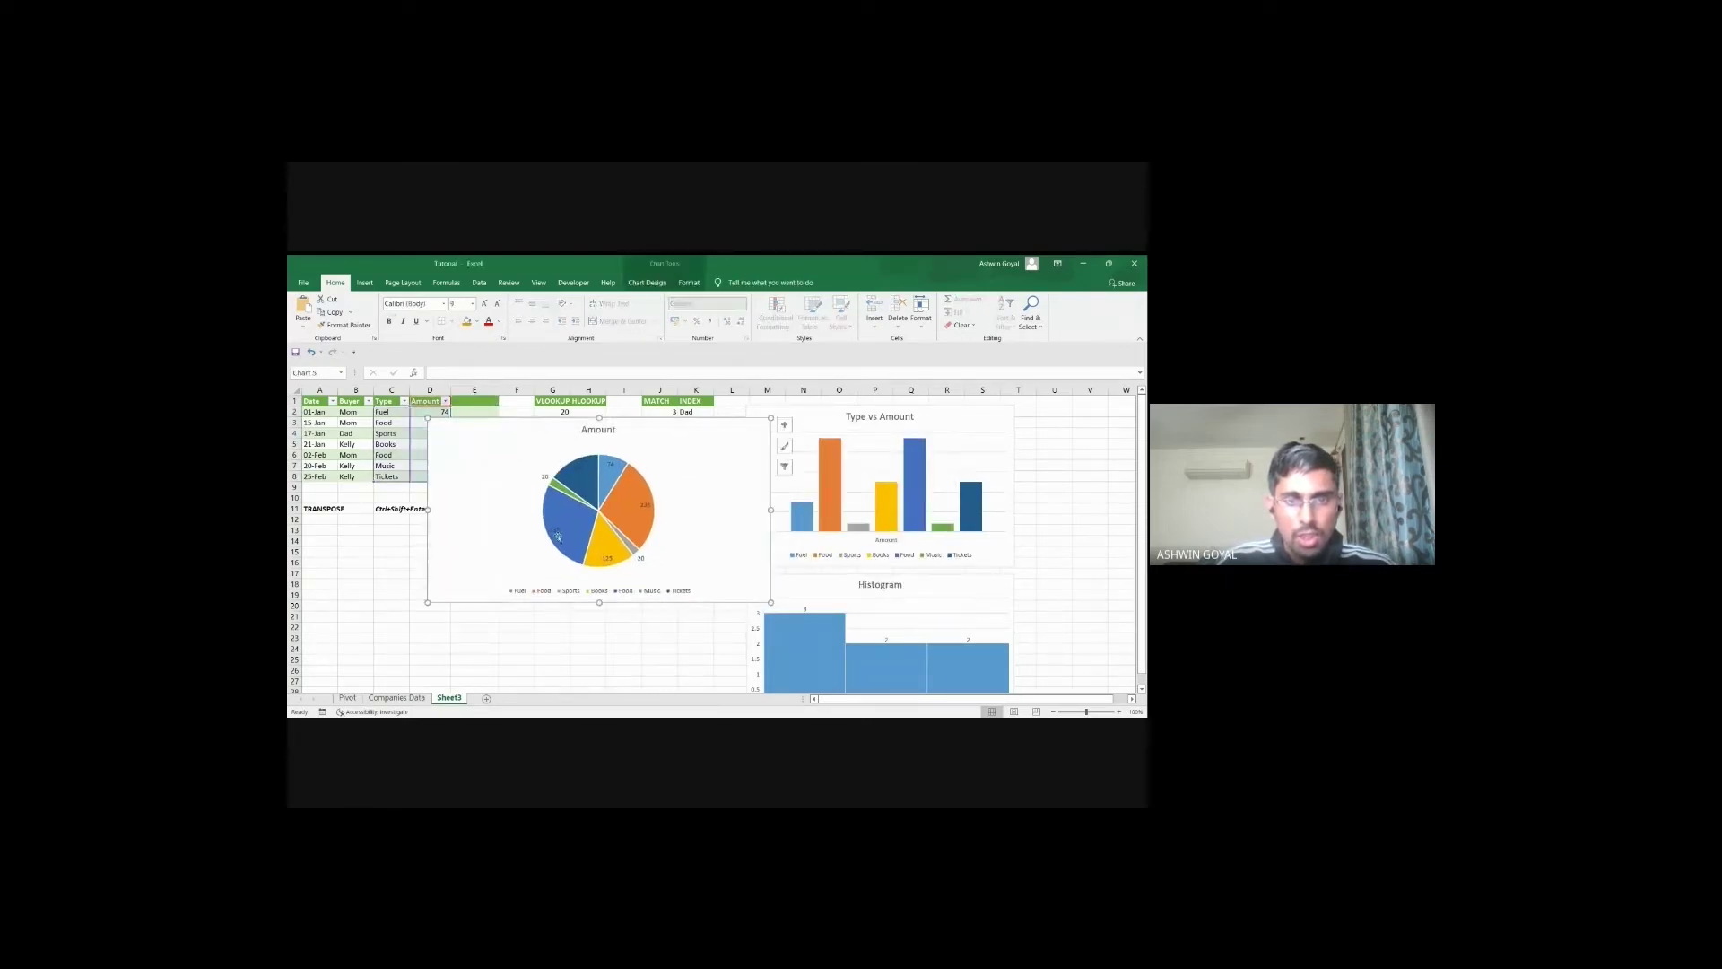
Step: Make the pie chart's data labels show Percentage instead of Value
{"action": "left_click", "coordinate": [785, 425]}
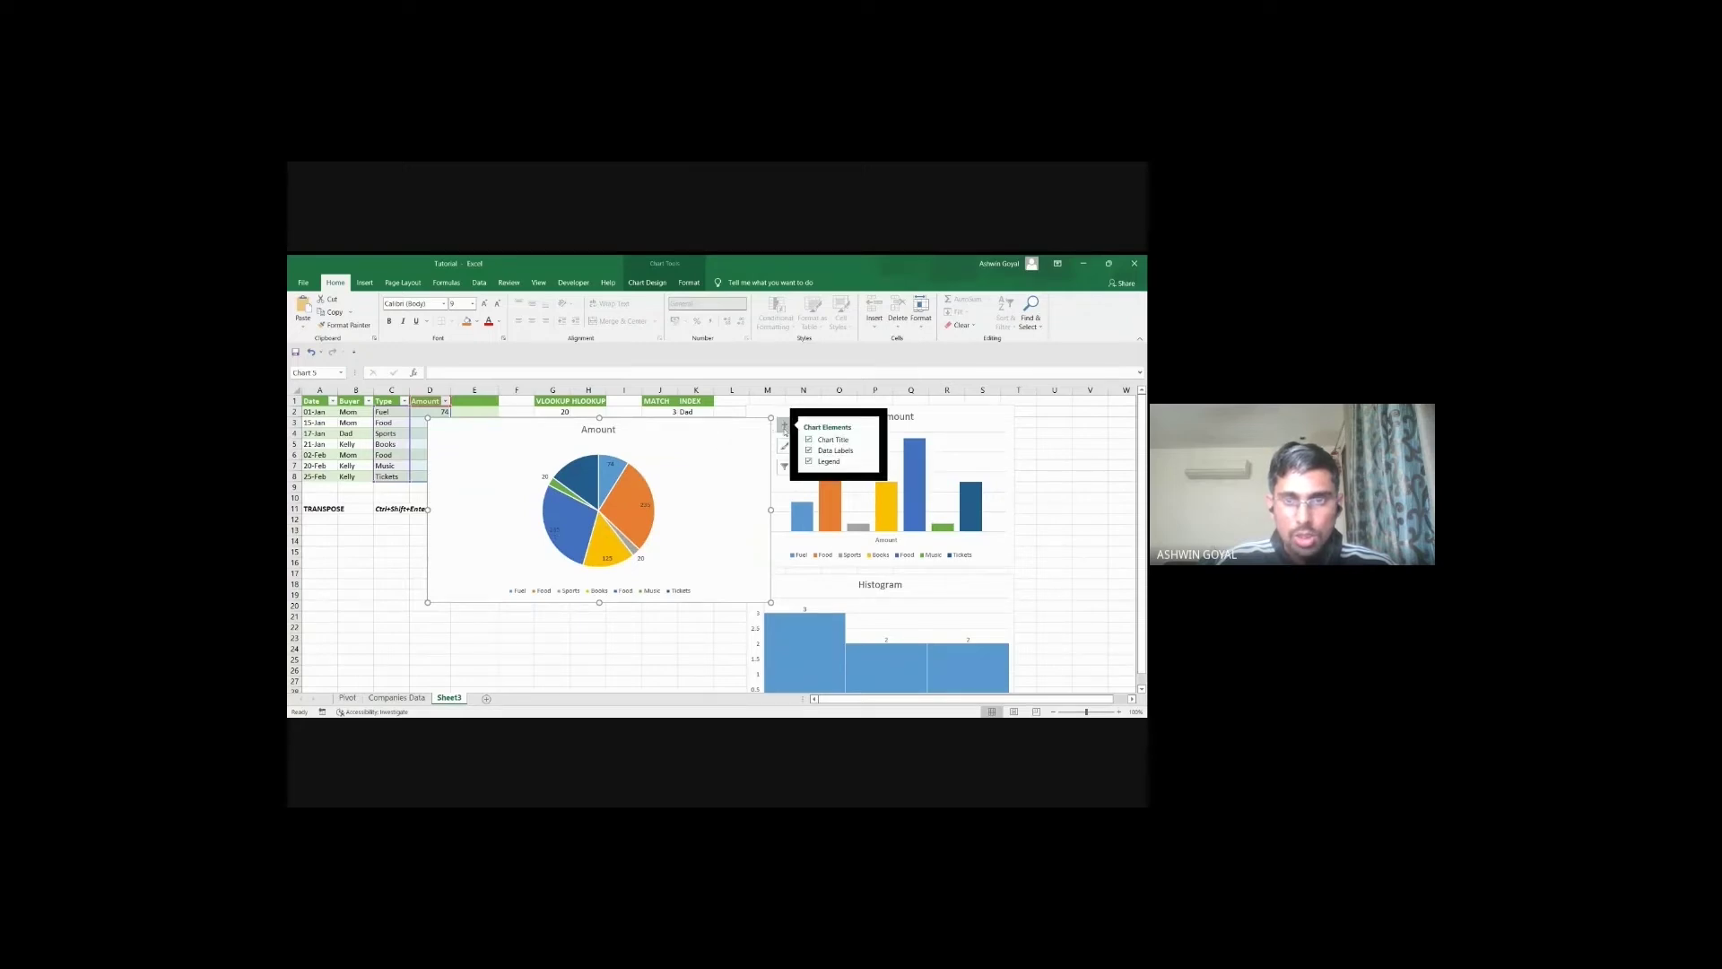
{"action": "left_click", "coordinate": [870, 449]}
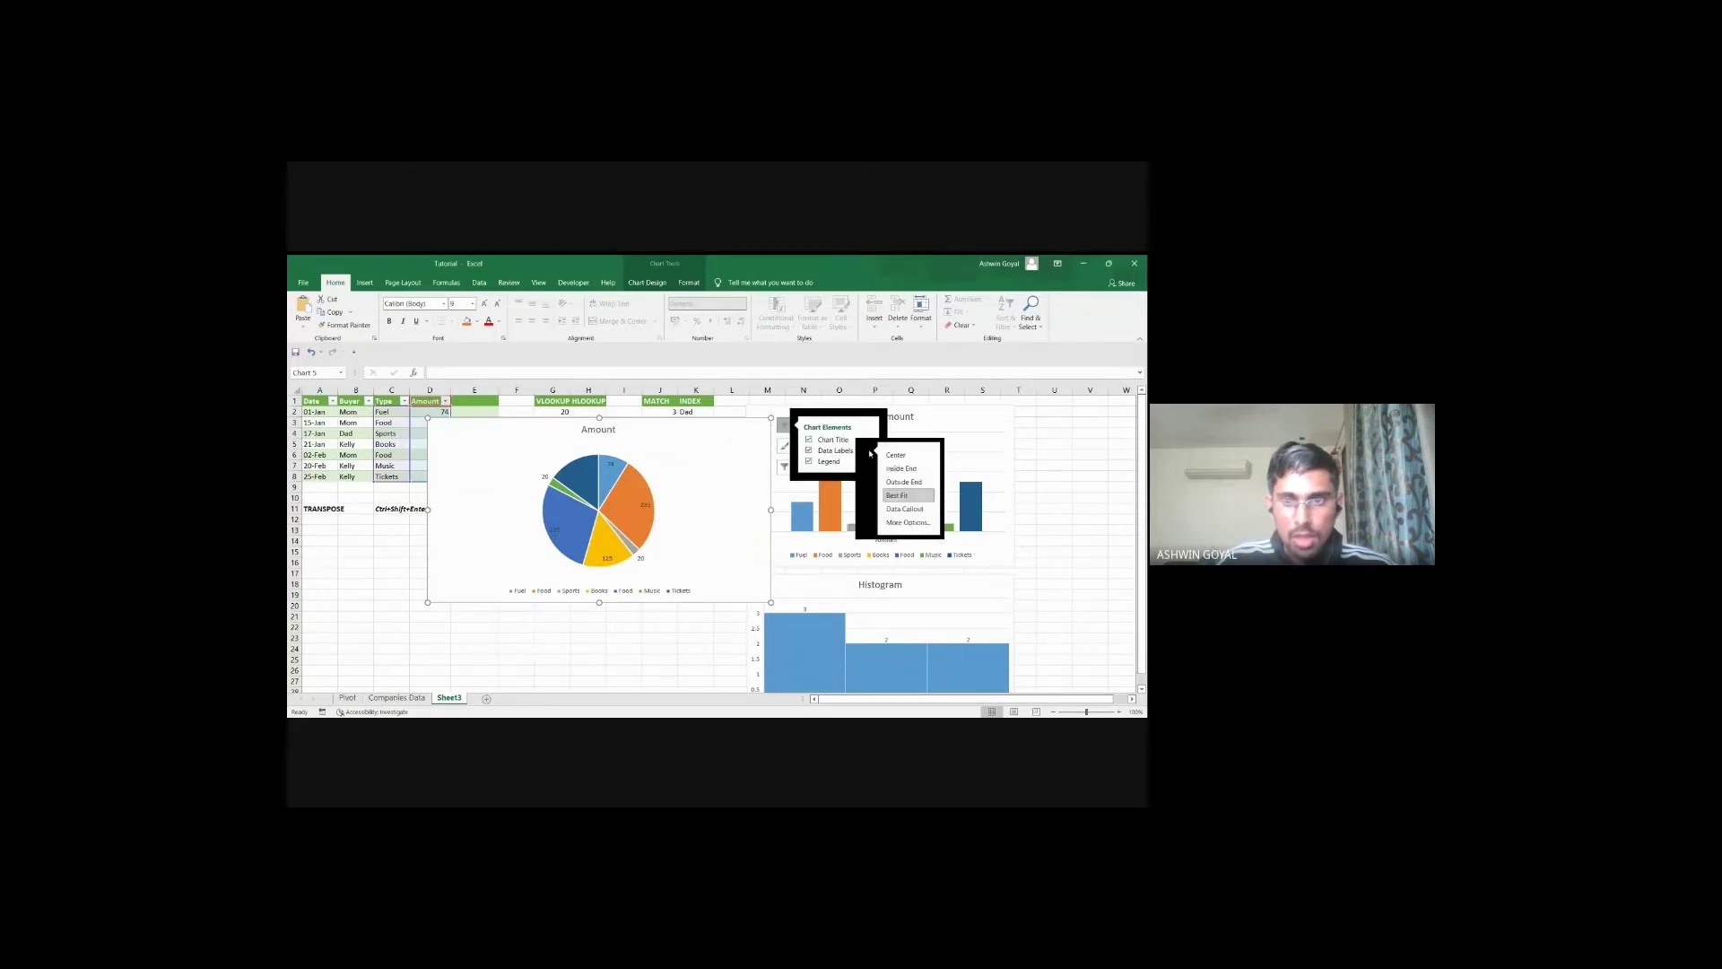
{"action": "left_click", "coordinate": [909, 523]}
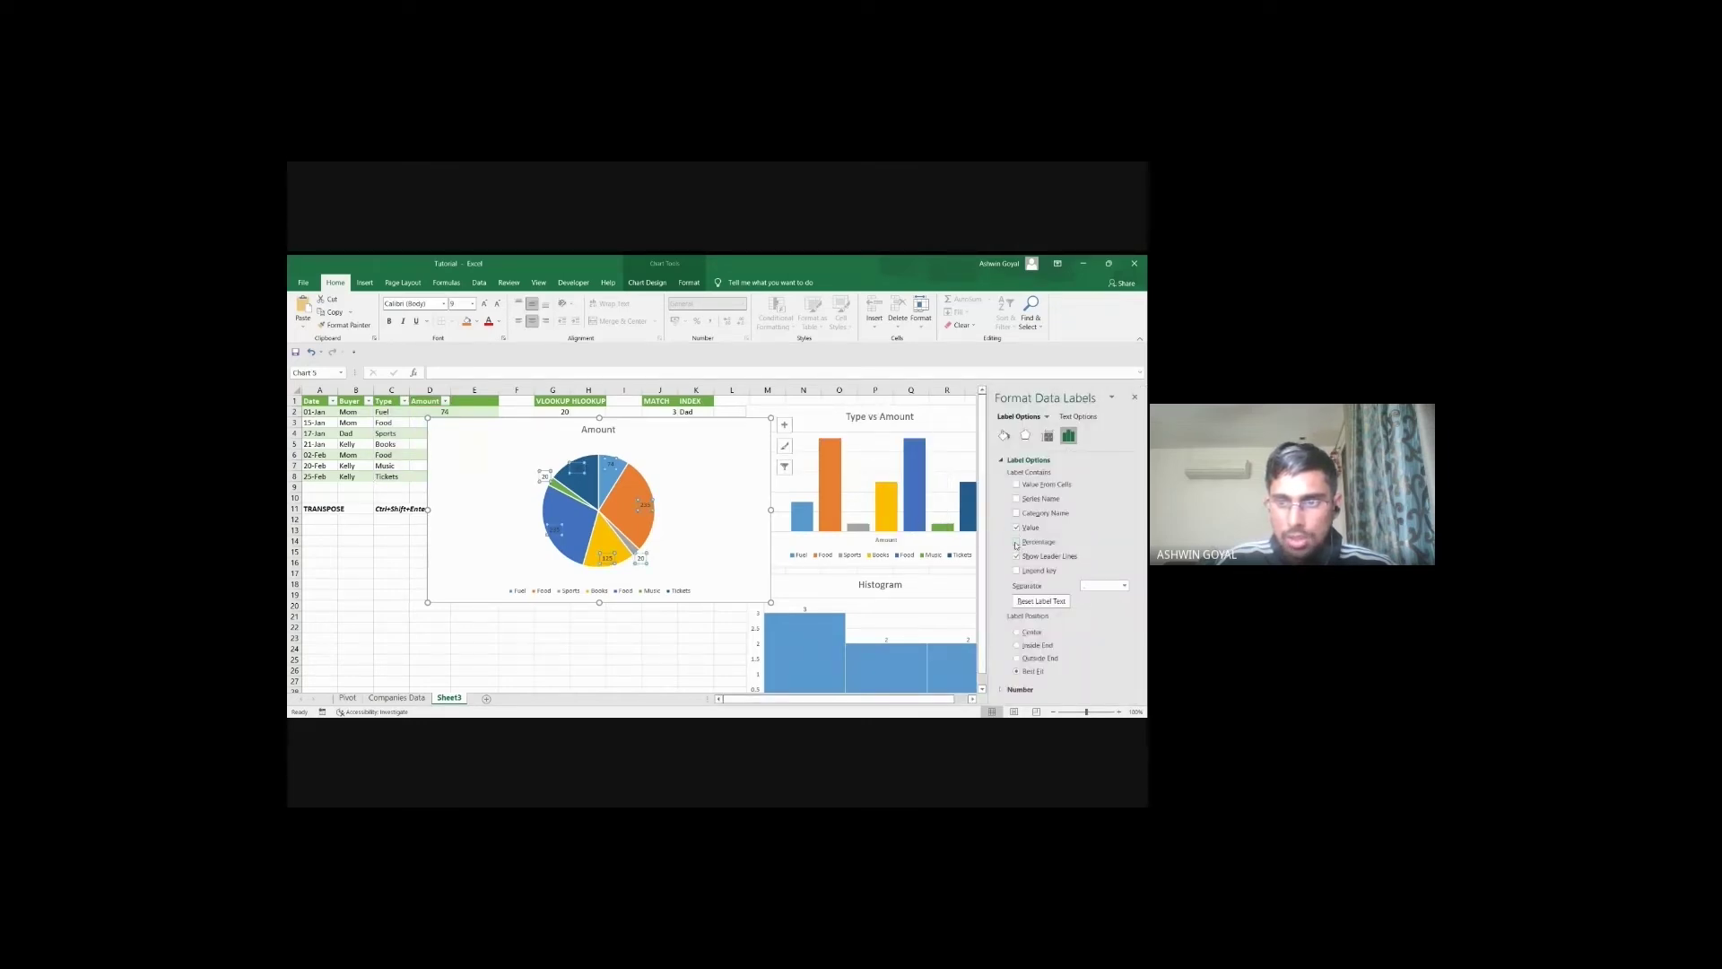
{"action": "left_click", "coordinate": [1018, 543]}
{"action": "left_click", "coordinate": [1017, 527]}
{"action": "left_click", "coordinate": [652, 540]}
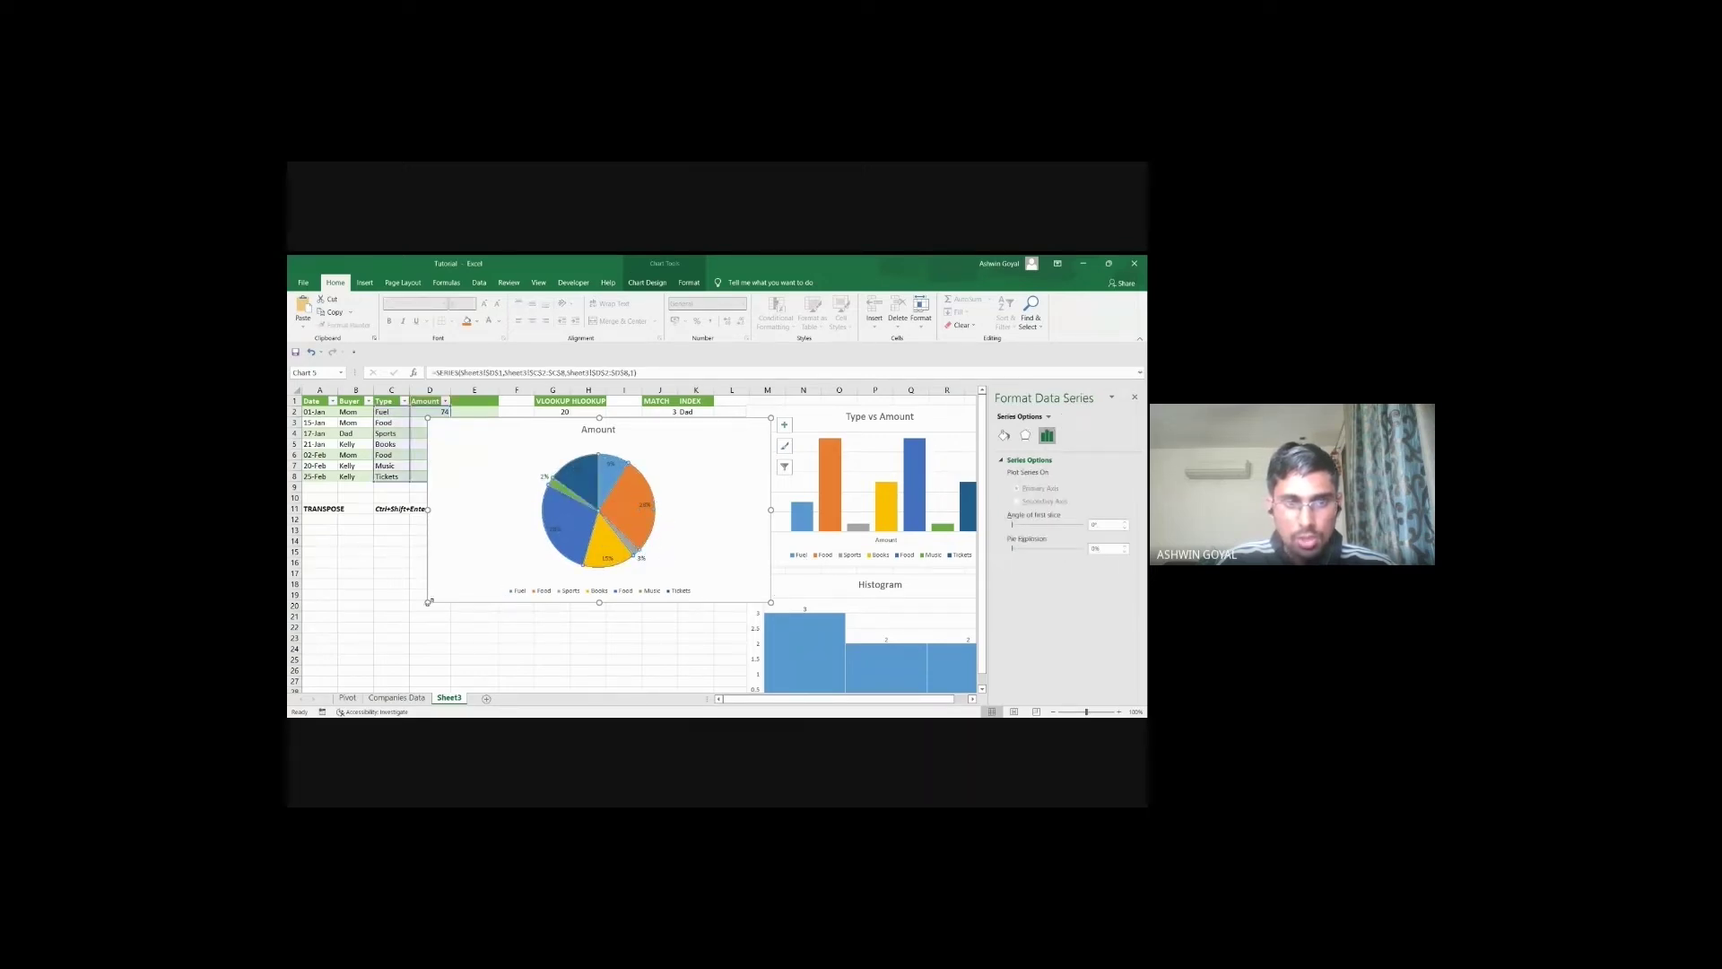
Step: Resize the pie chart so it leaves most of the table uncovered and place its legend on the right
{"action": "left_click_drag", "start_coordinate": [428, 602], "coordinate": [363, 665]}
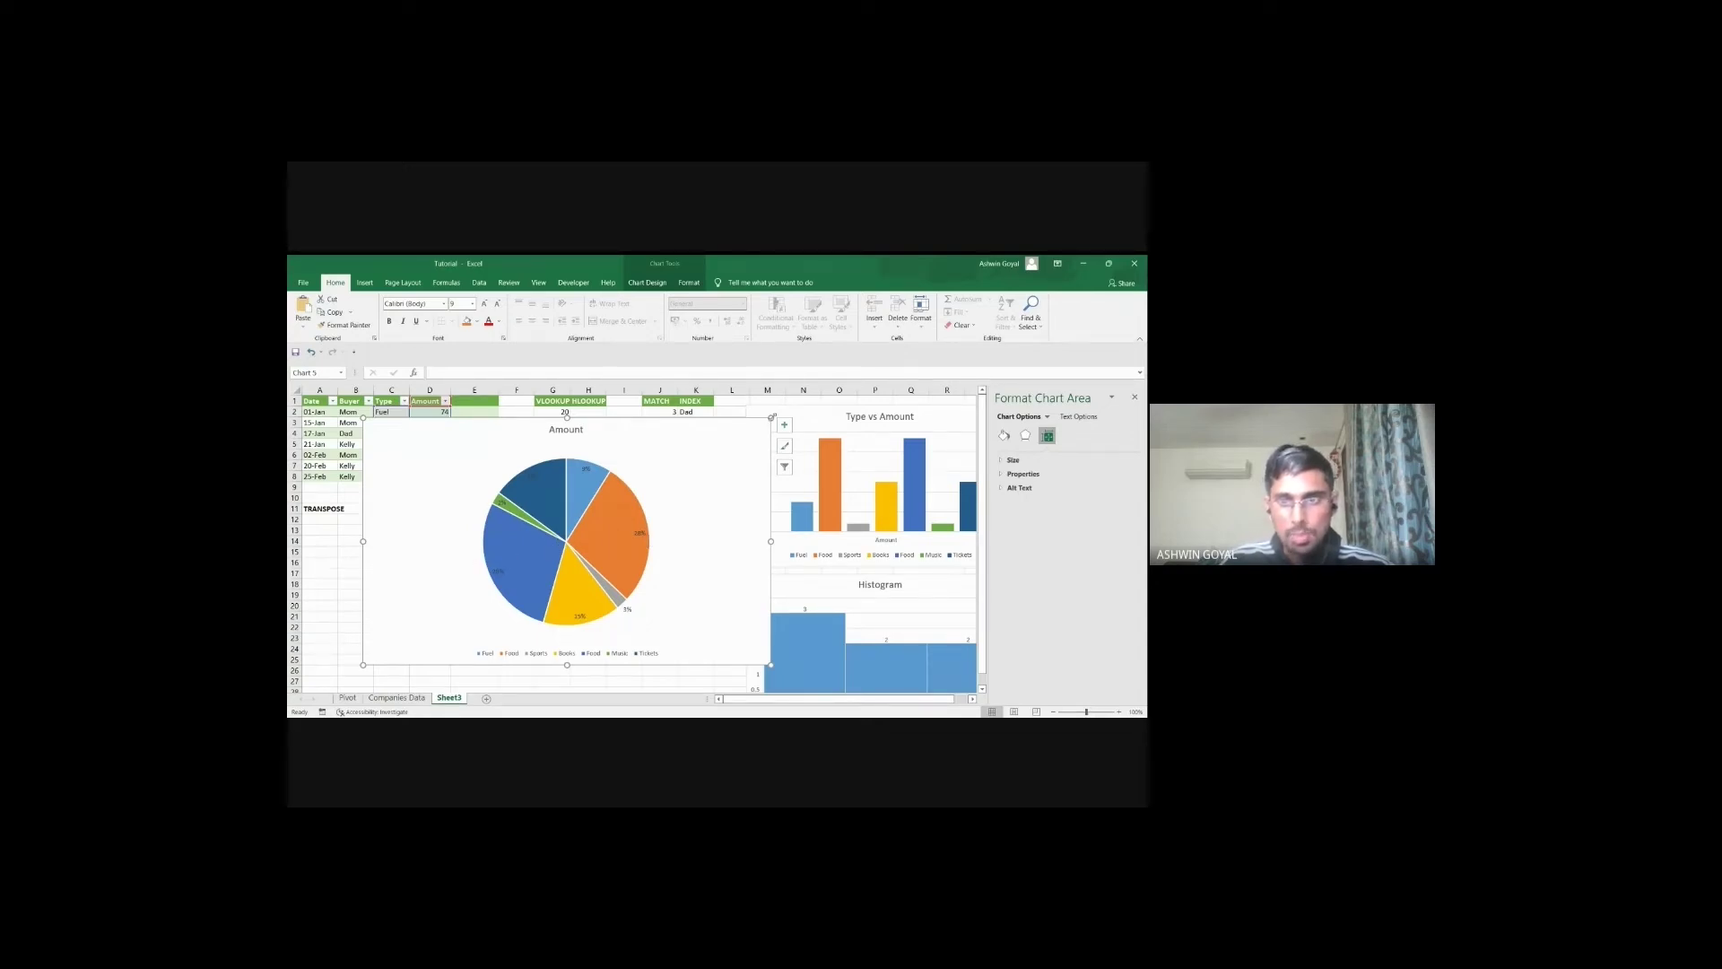
{"action": "left_click_drag", "start_coordinate": [771, 418], "coordinate": [660, 470]}
{"action": "left_click", "coordinate": [668, 478]}
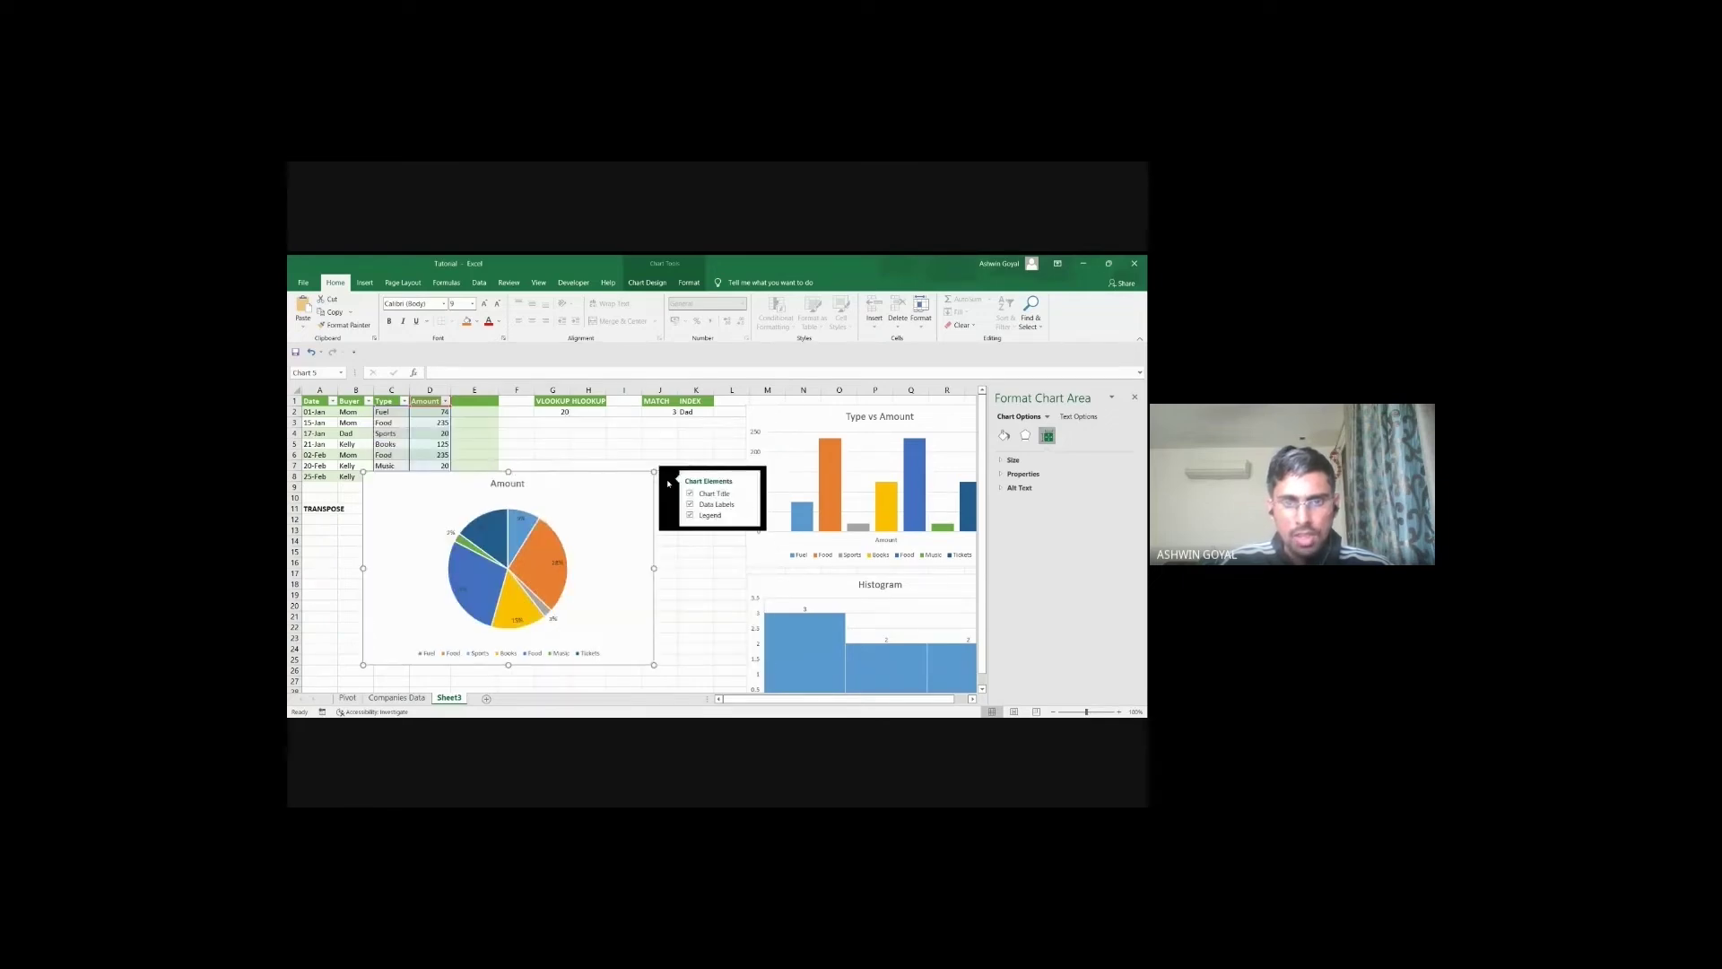
{"action": "left_click", "coordinate": [751, 517]}
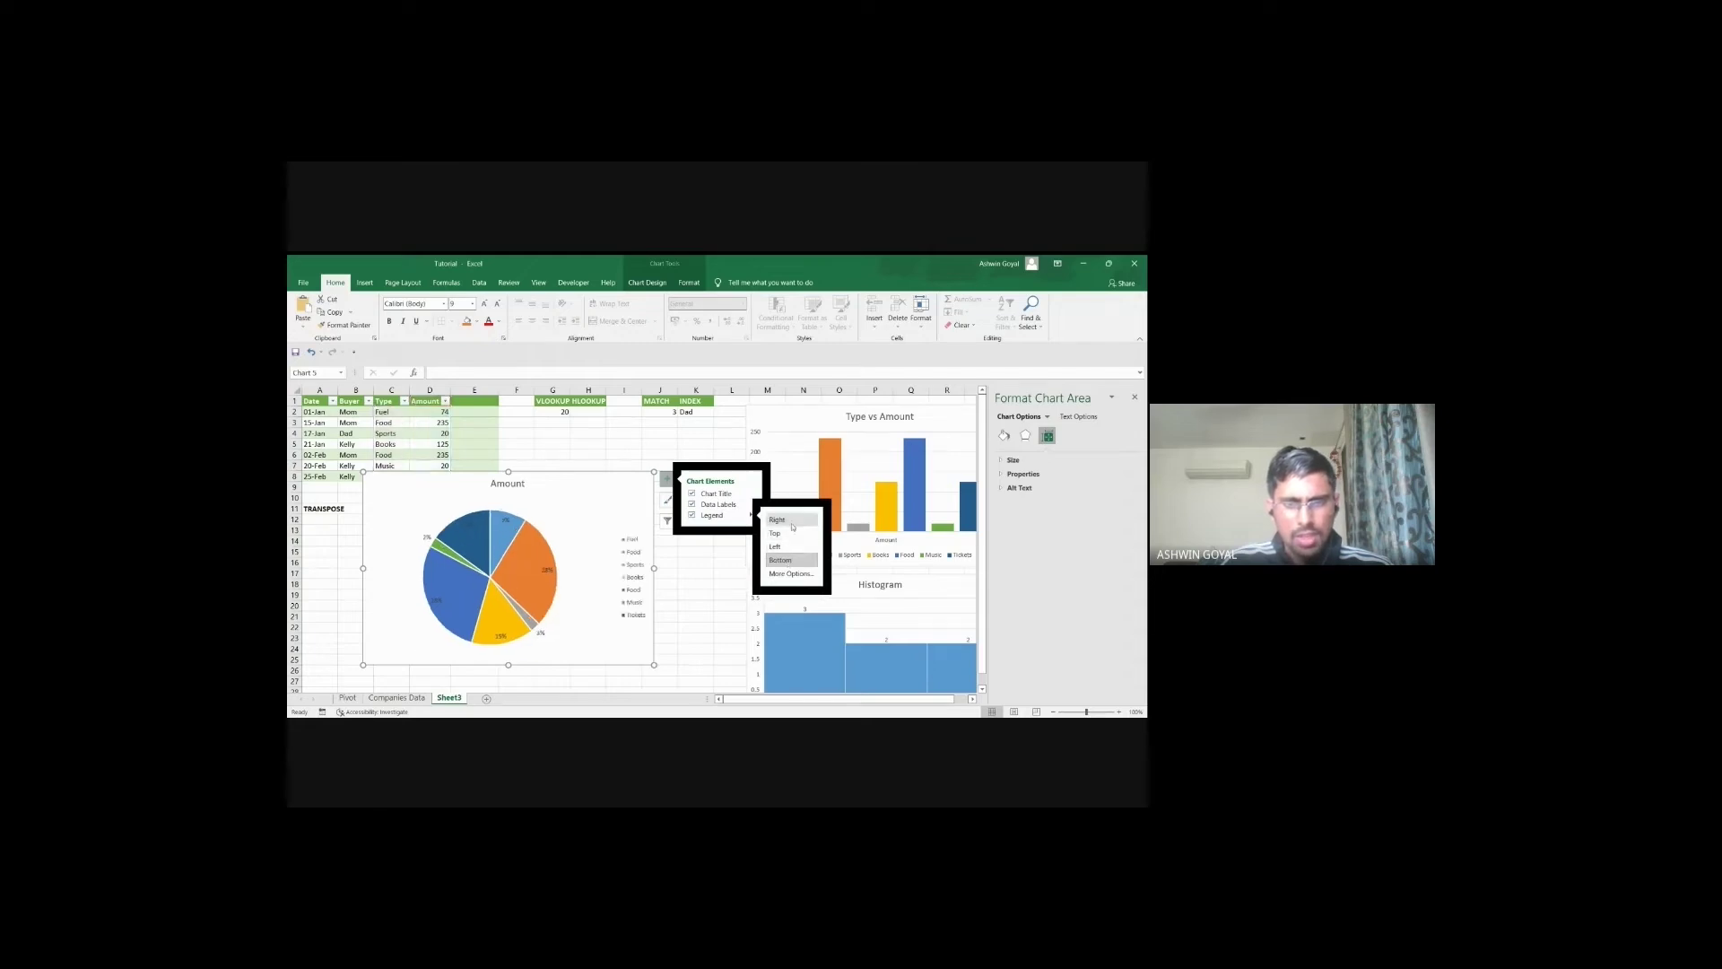
{"action": "left_click", "coordinate": [793, 527]}
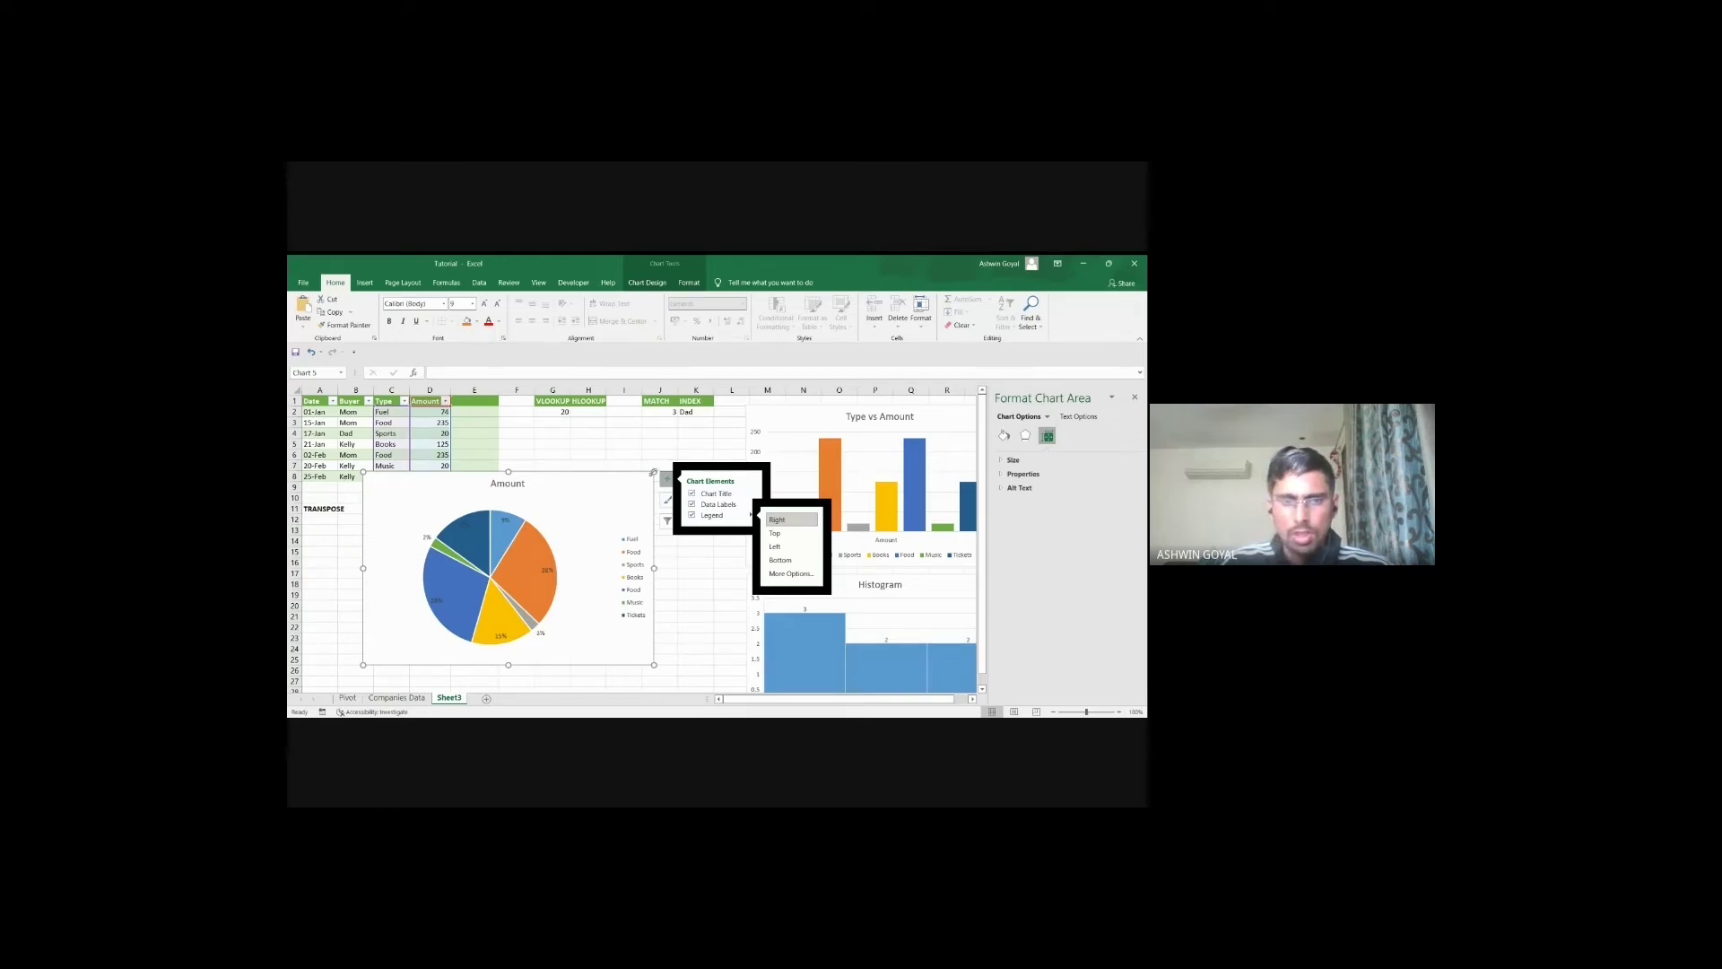
Step: Shrink the pie chart and move it to the empty area below the table, from about row 28 in columns A to F
{"action": "left_click", "coordinate": [622, 495]}
{"action": "left_click_drag", "start_coordinate": [623, 494], "coordinate": [504, 669]}
{"action": "scroll", "coordinate": [600, 569], "scroll_direction": "up", "scroll_amount": 1}
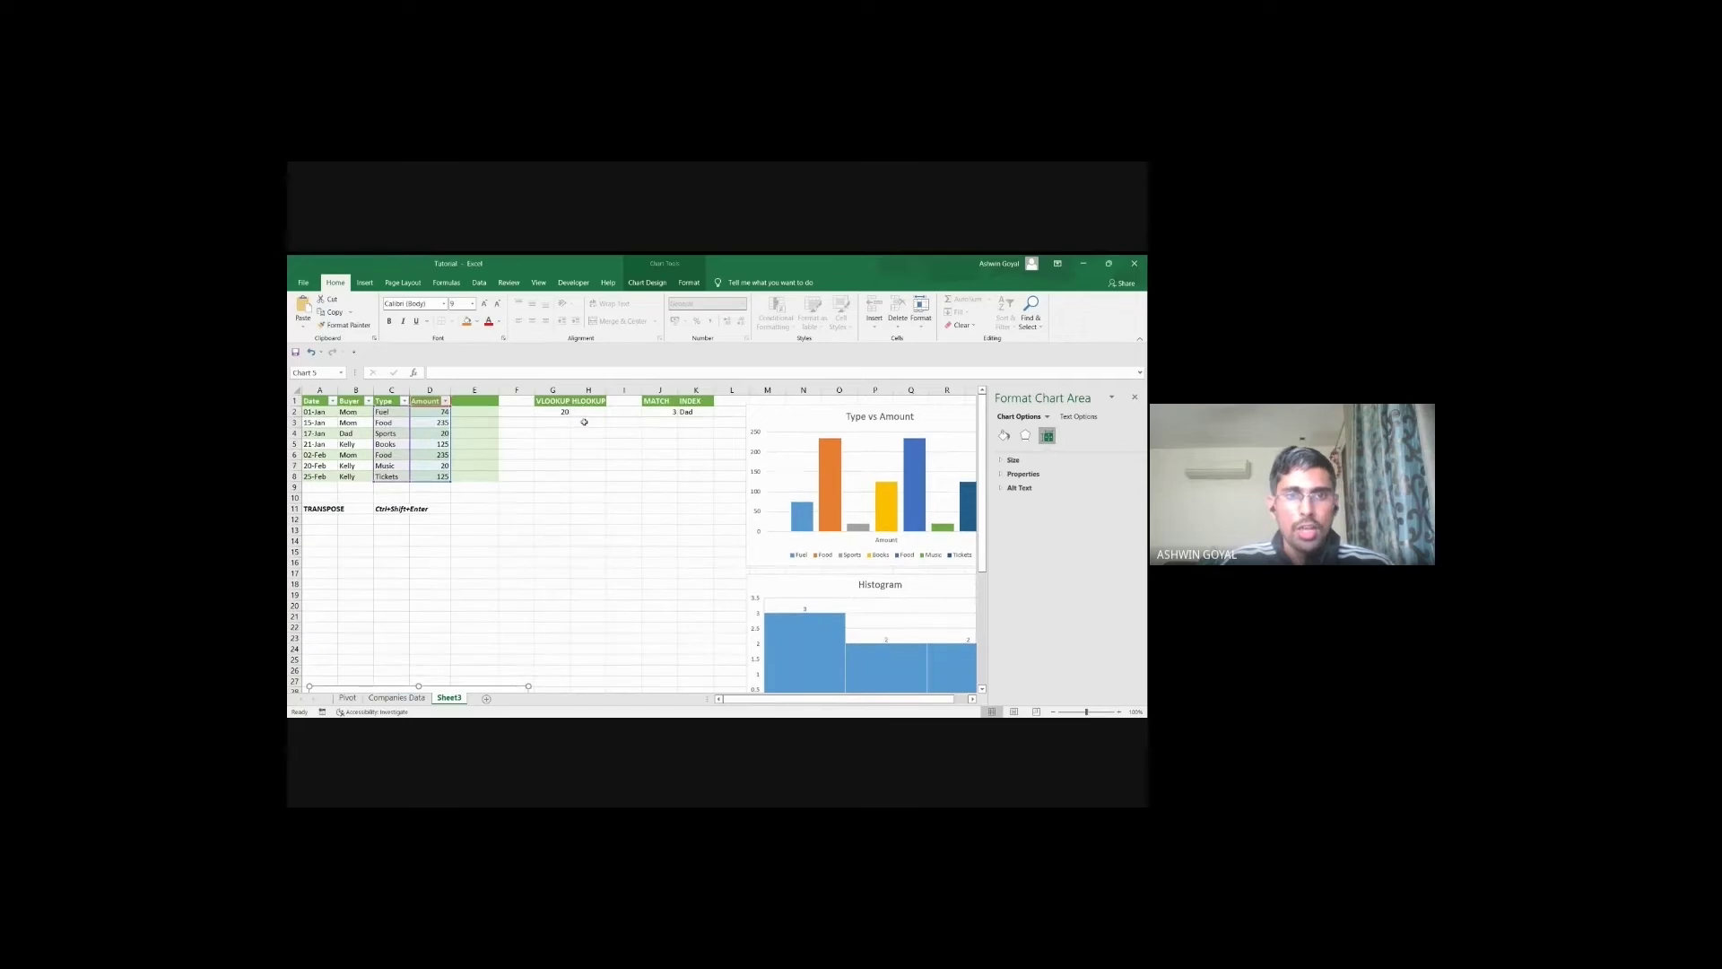
{"action": "key", "text": "Escape"}
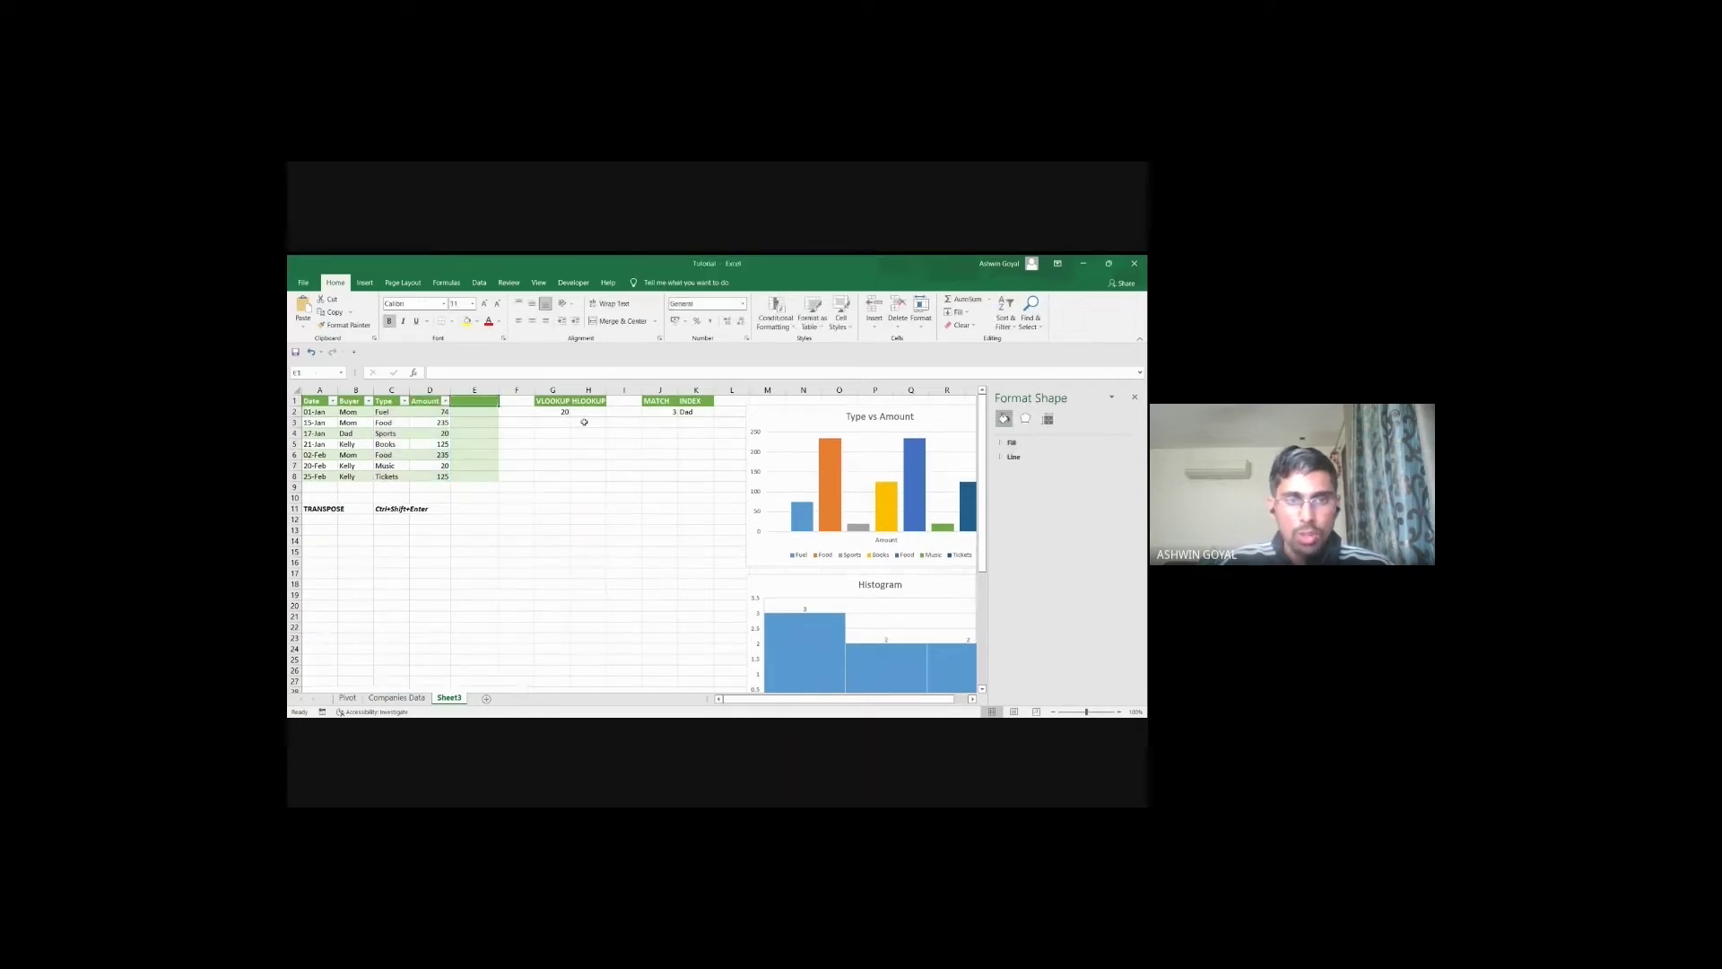
{"action": "scroll", "coordinate": [584, 421], "scroll_direction": "down", "scroll_amount": 7}
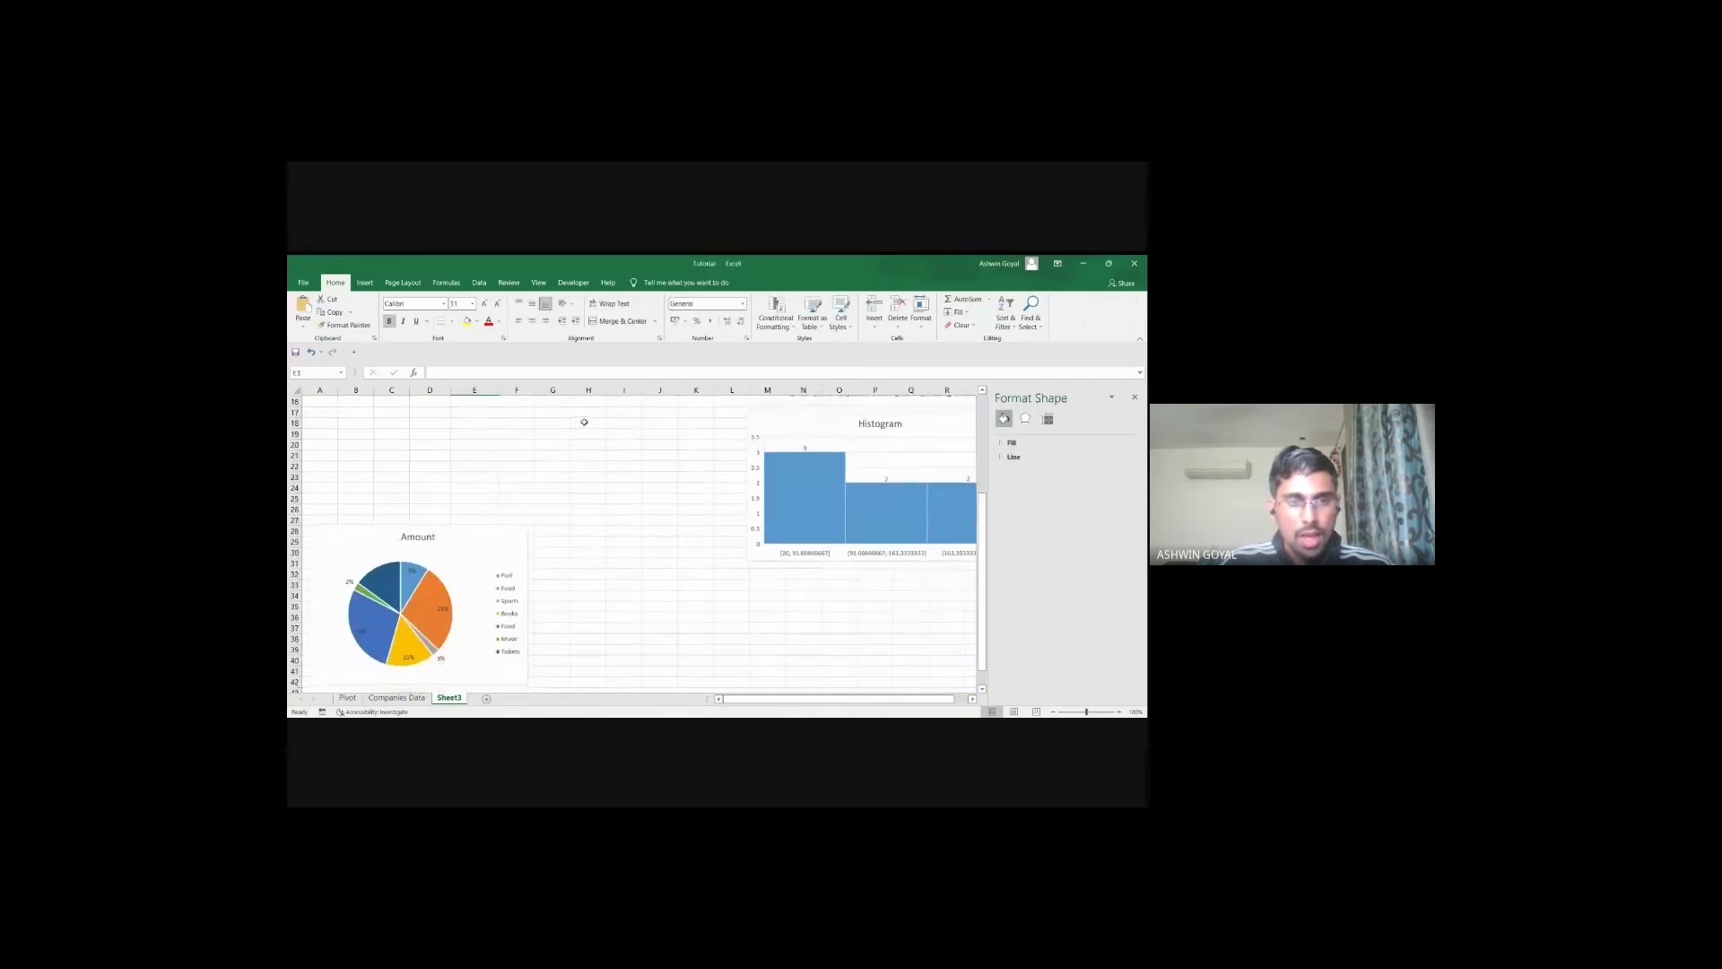
{"action": "scroll", "coordinate": [584, 422], "scroll_direction": "up", "scroll_amount": 7}
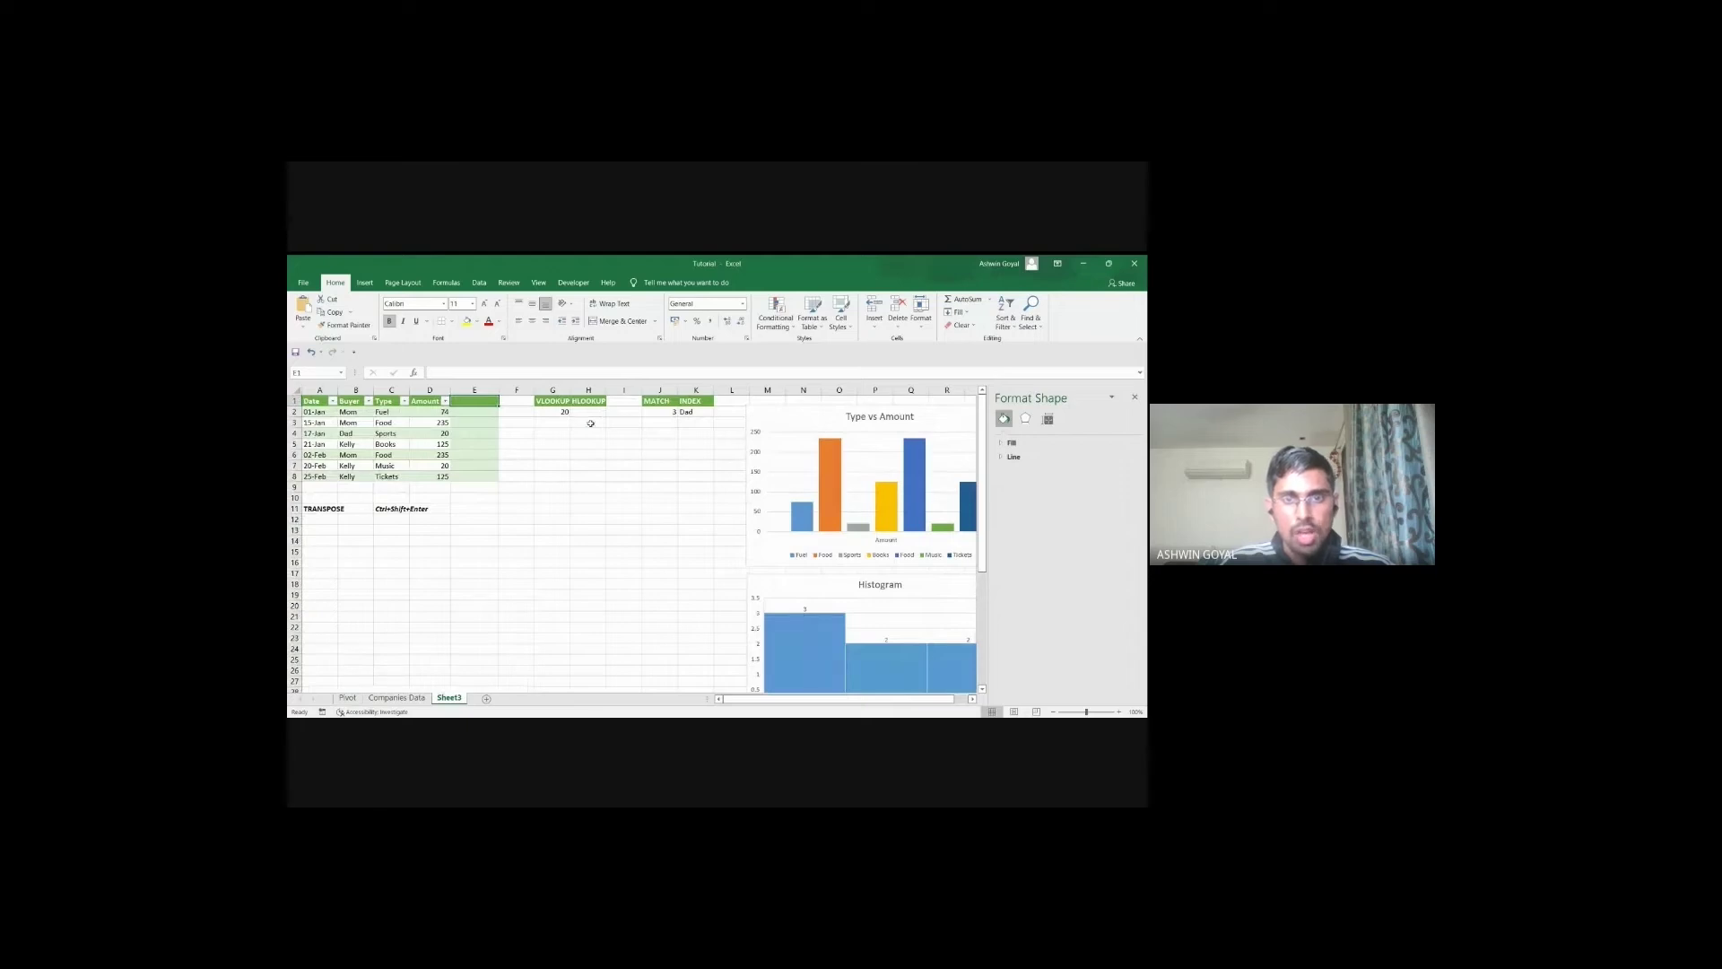
Step: Move the Type vs Amount chart slightly toward the table so its edge starts in column L
{"action": "left_click_drag", "start_coordinate": [792, 417], "coordinate": [778, 433]}
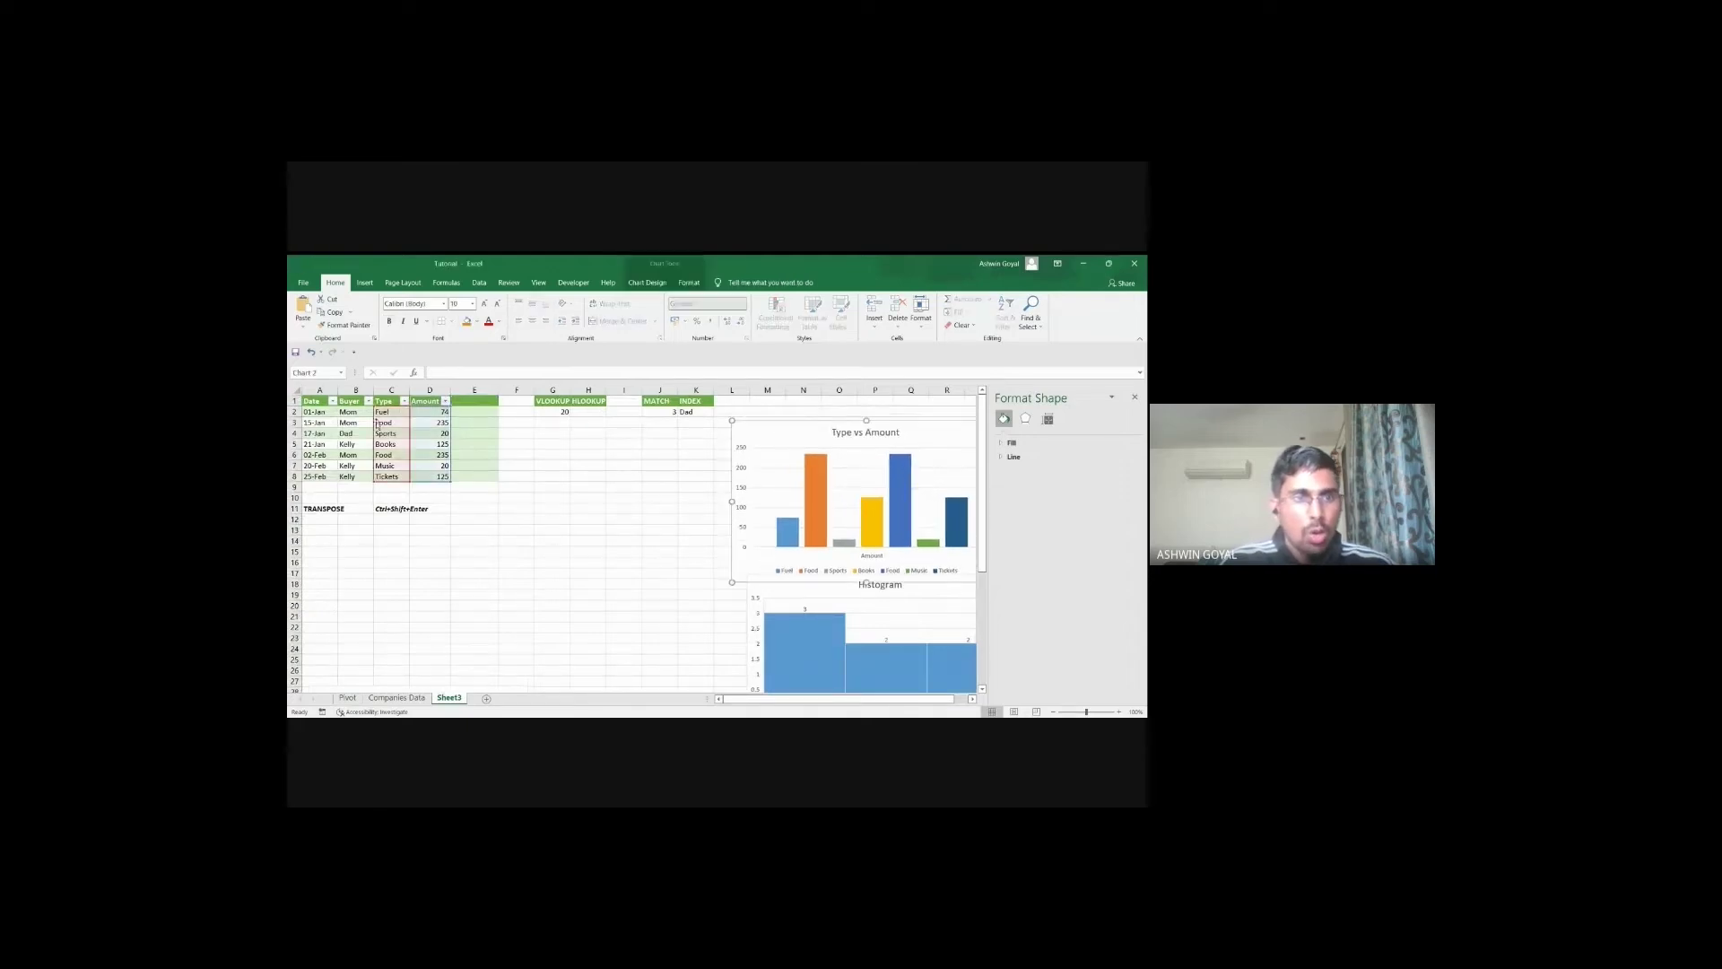
Step: Insert a Clustered Column chart from the Type and Amount data in C1:D8, with each type as a separate coloured series
{"action": "left_click_drag", "start_coordinate": [387, 401], "coordinate": [435, 477]}
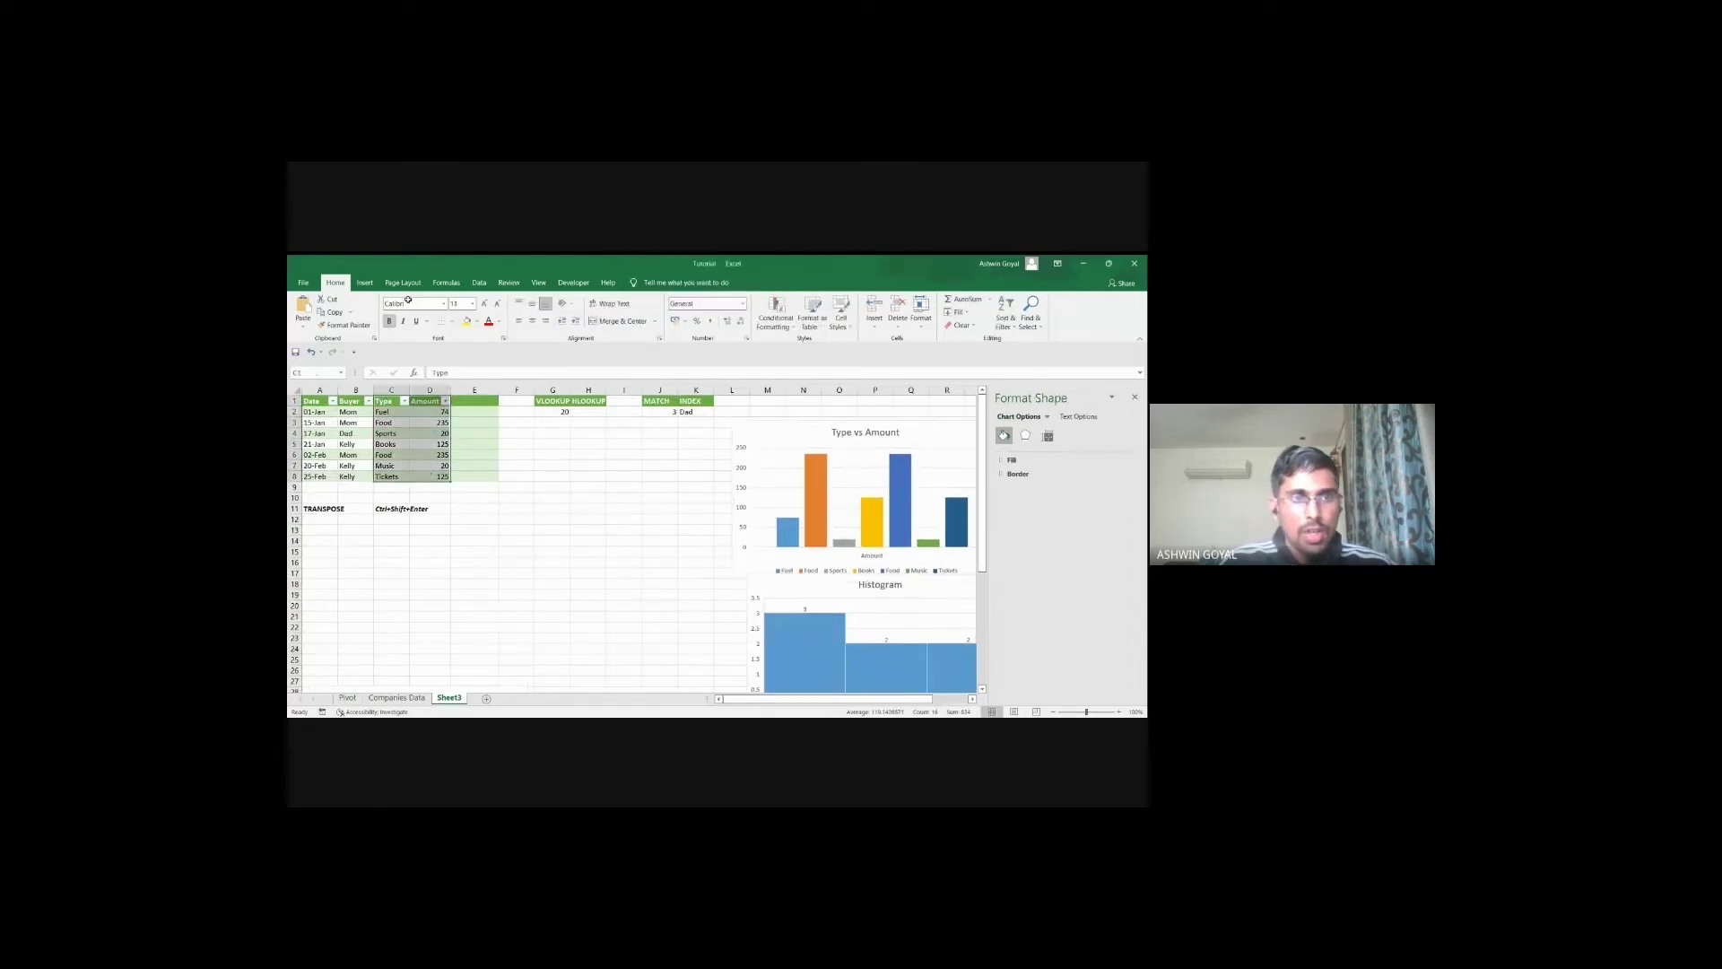
{"action": "left_click", "coordinate": [369, 283]}
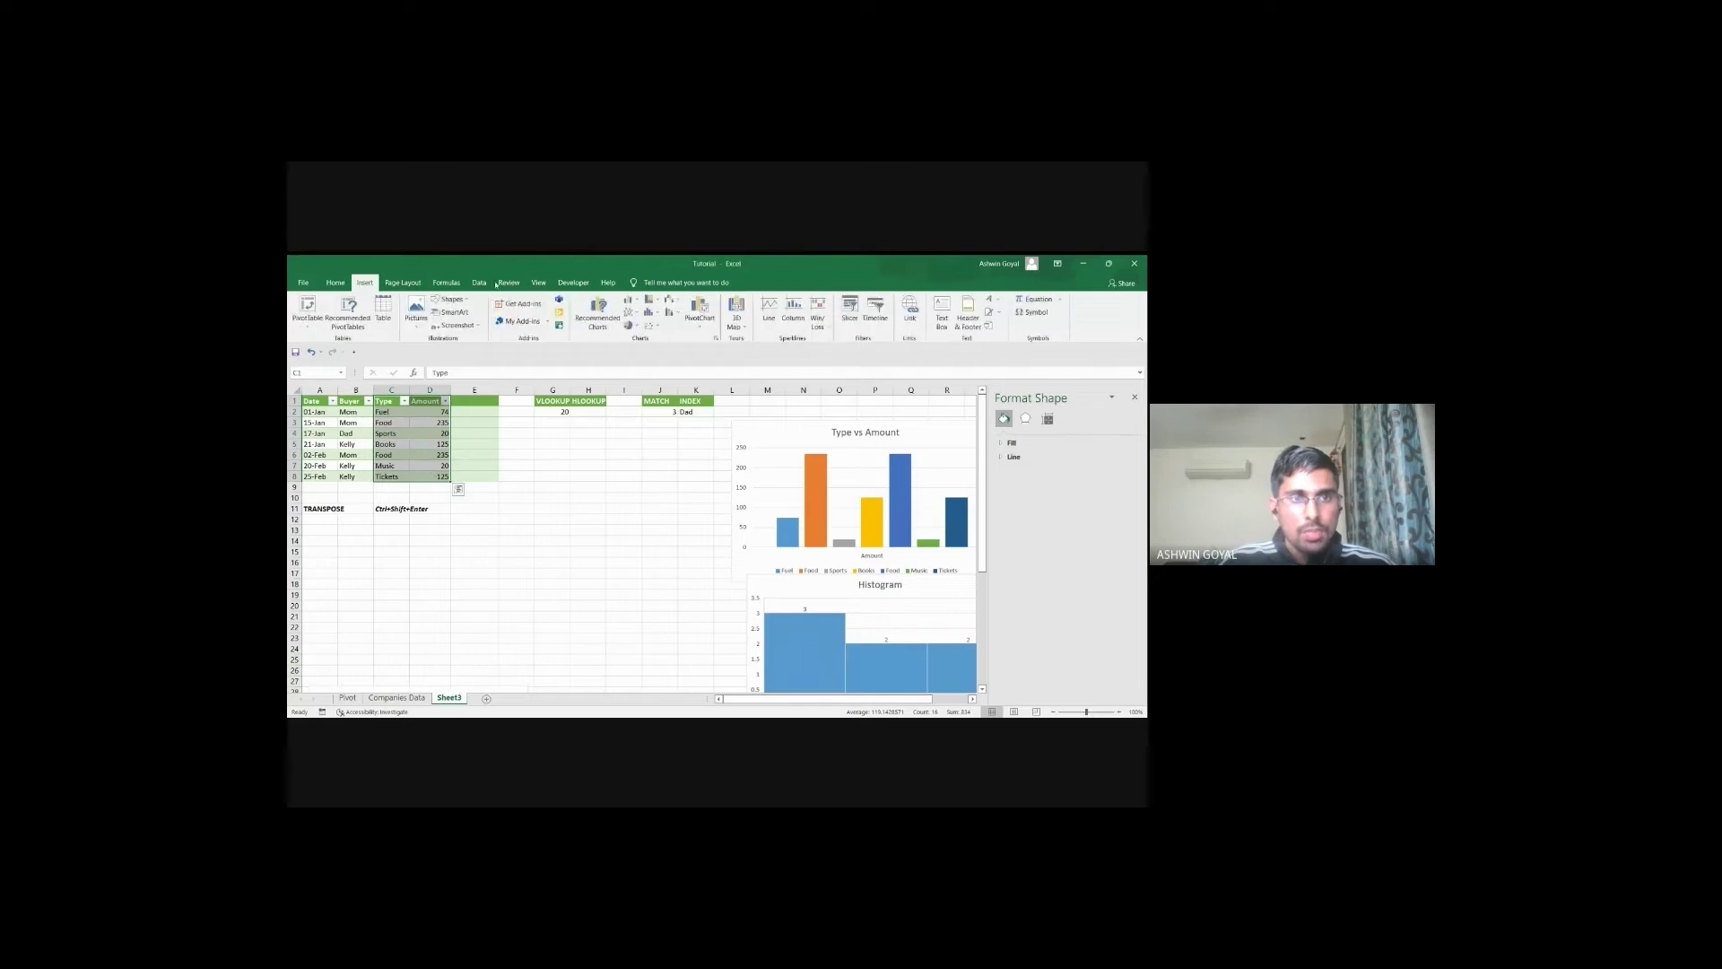
{"action": "left_click", "coordinate": [600, 310]}
{"action": "left_click", "coordinate": [623, 343]}
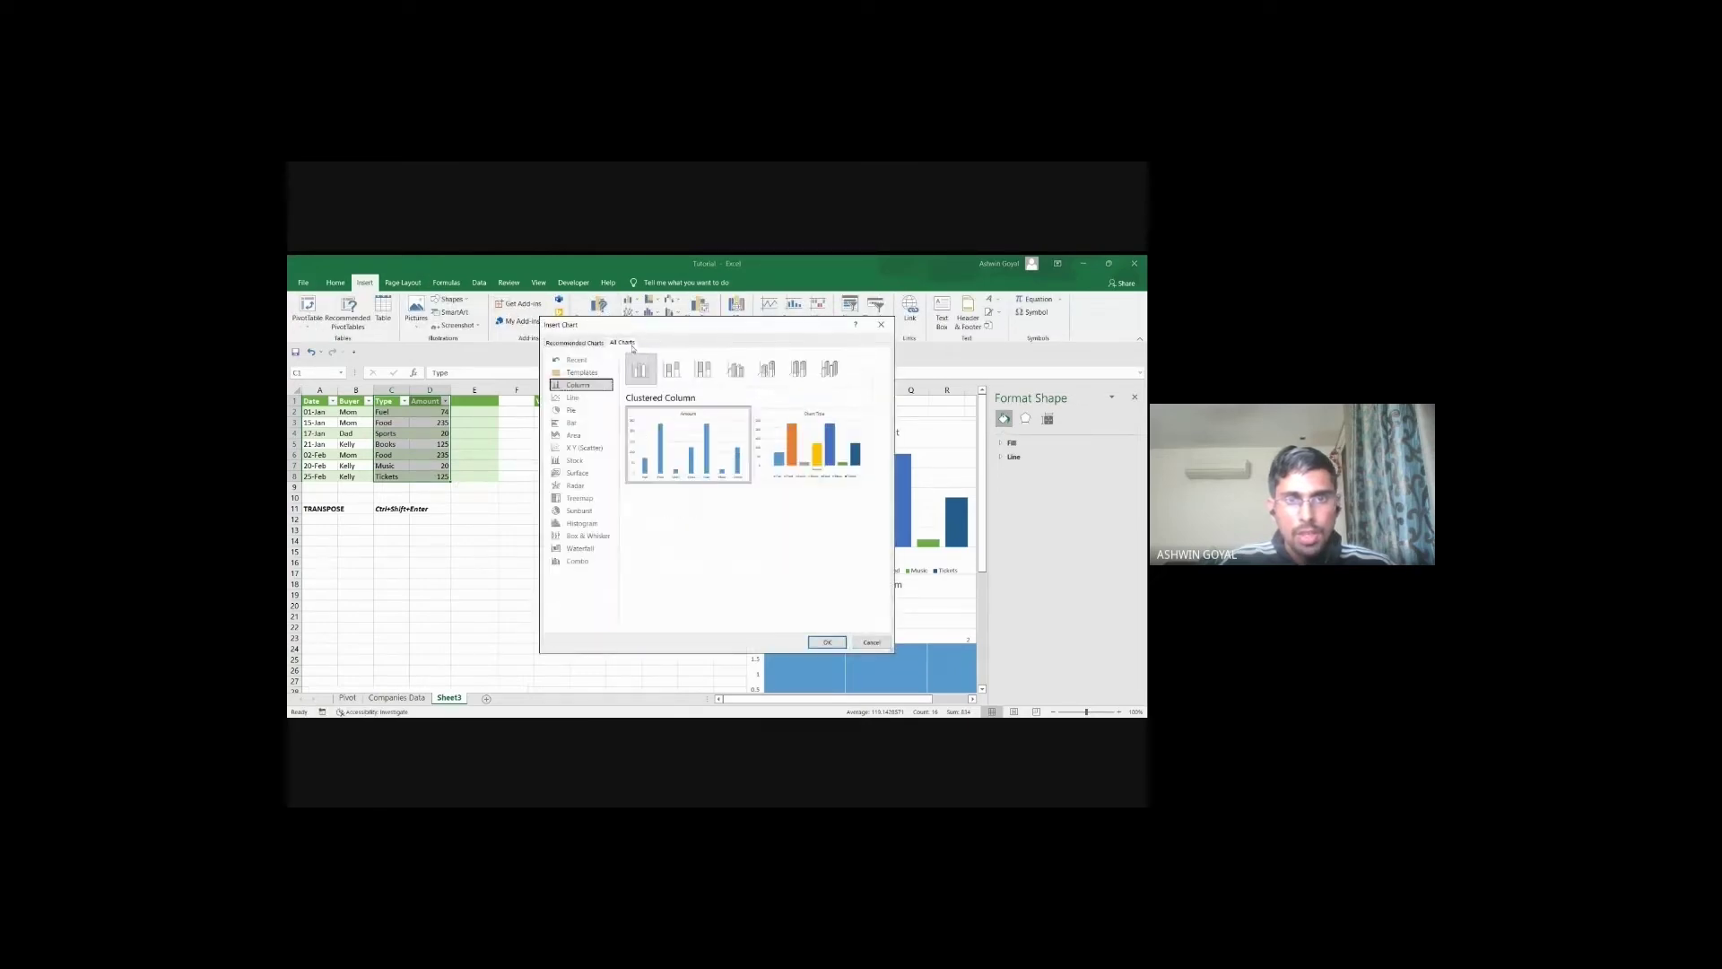
{"action": "mouse_move", "coordinate": [703, 432]}
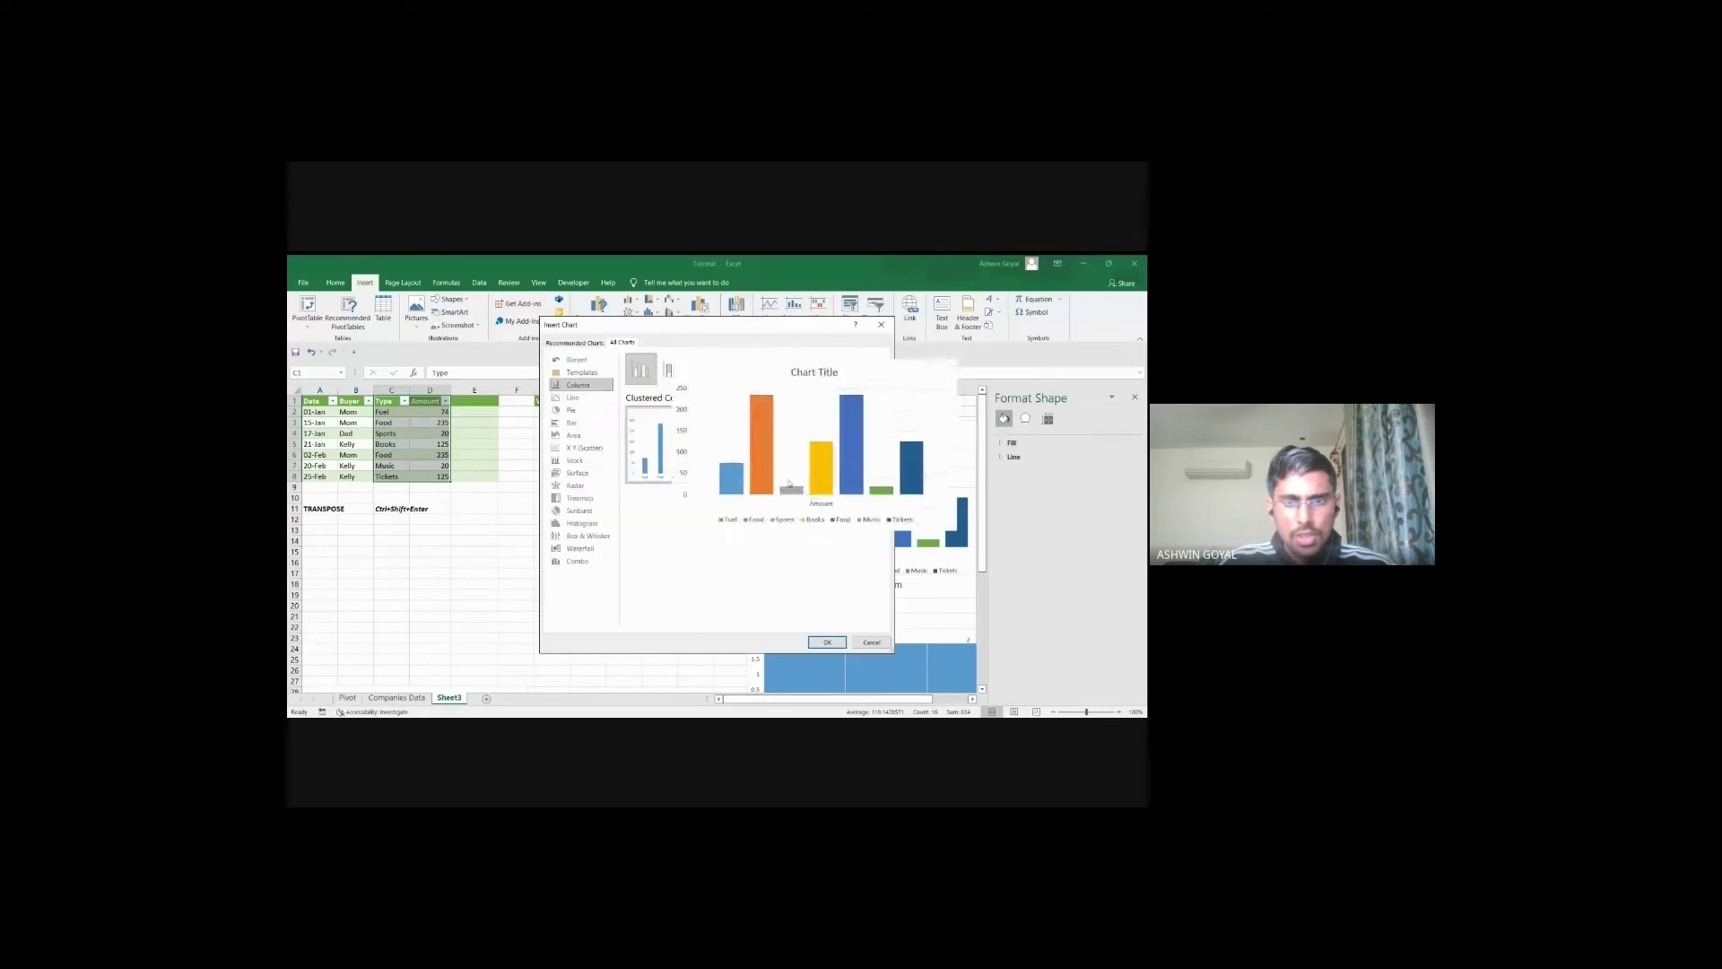
{"action": "left_click", "coordinate": [807, 467]}
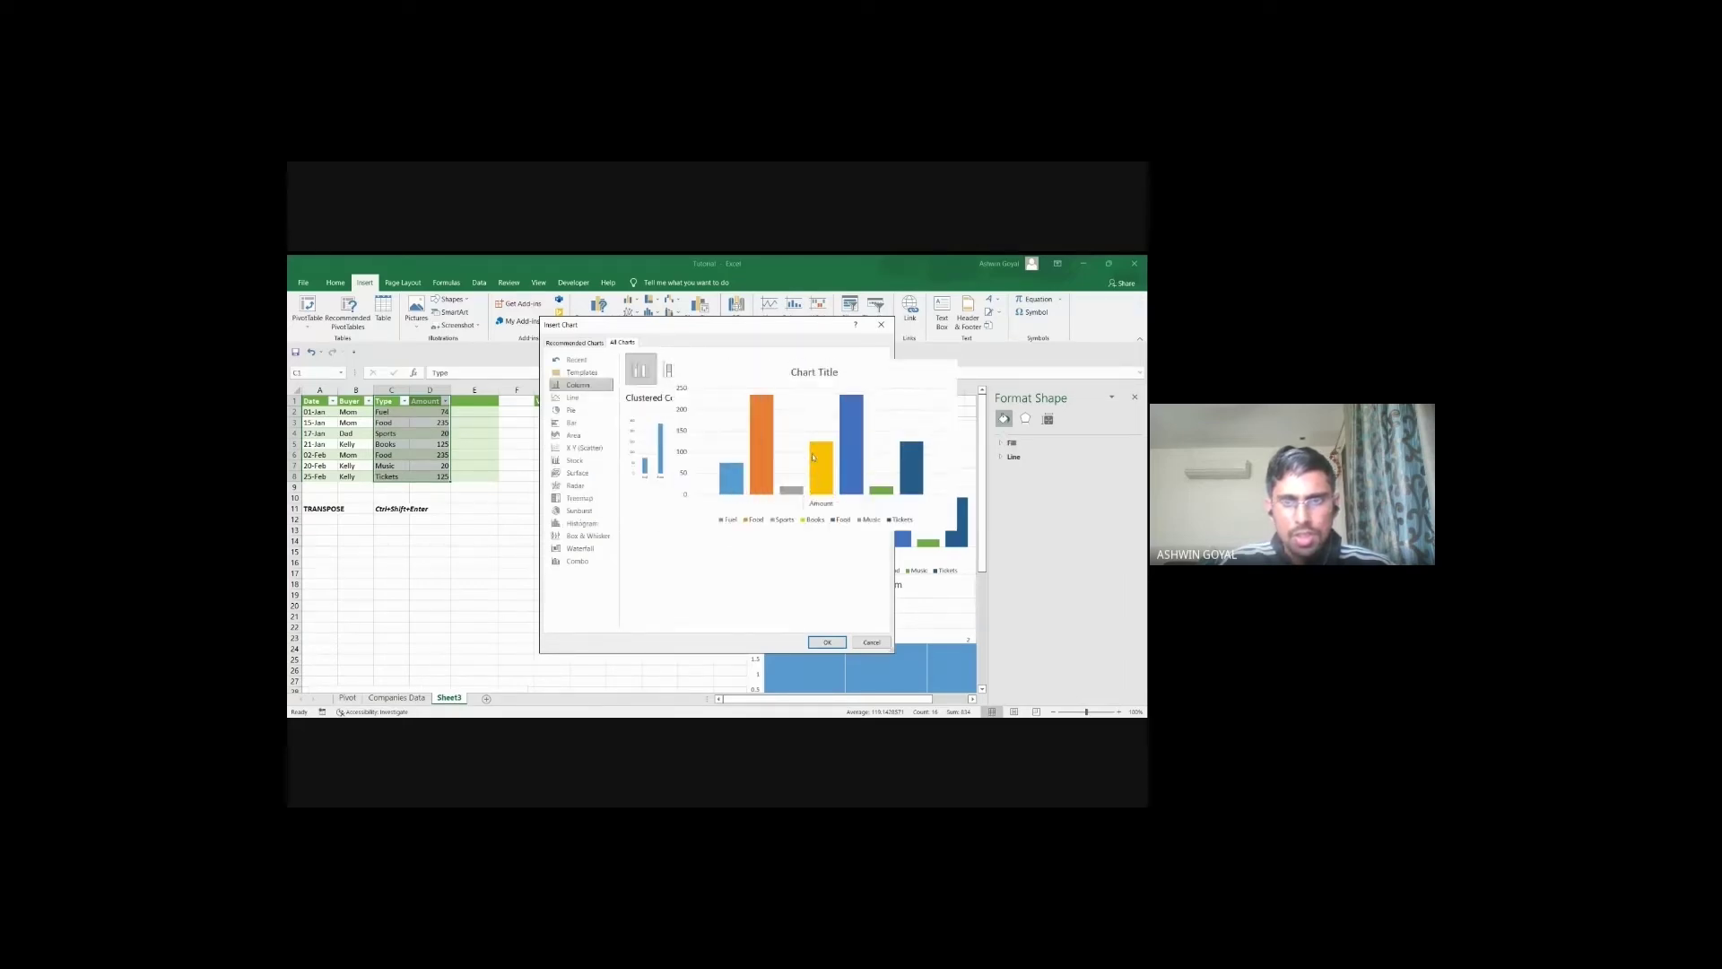
{"action": "left_click", "coordinate": [825, 642]}
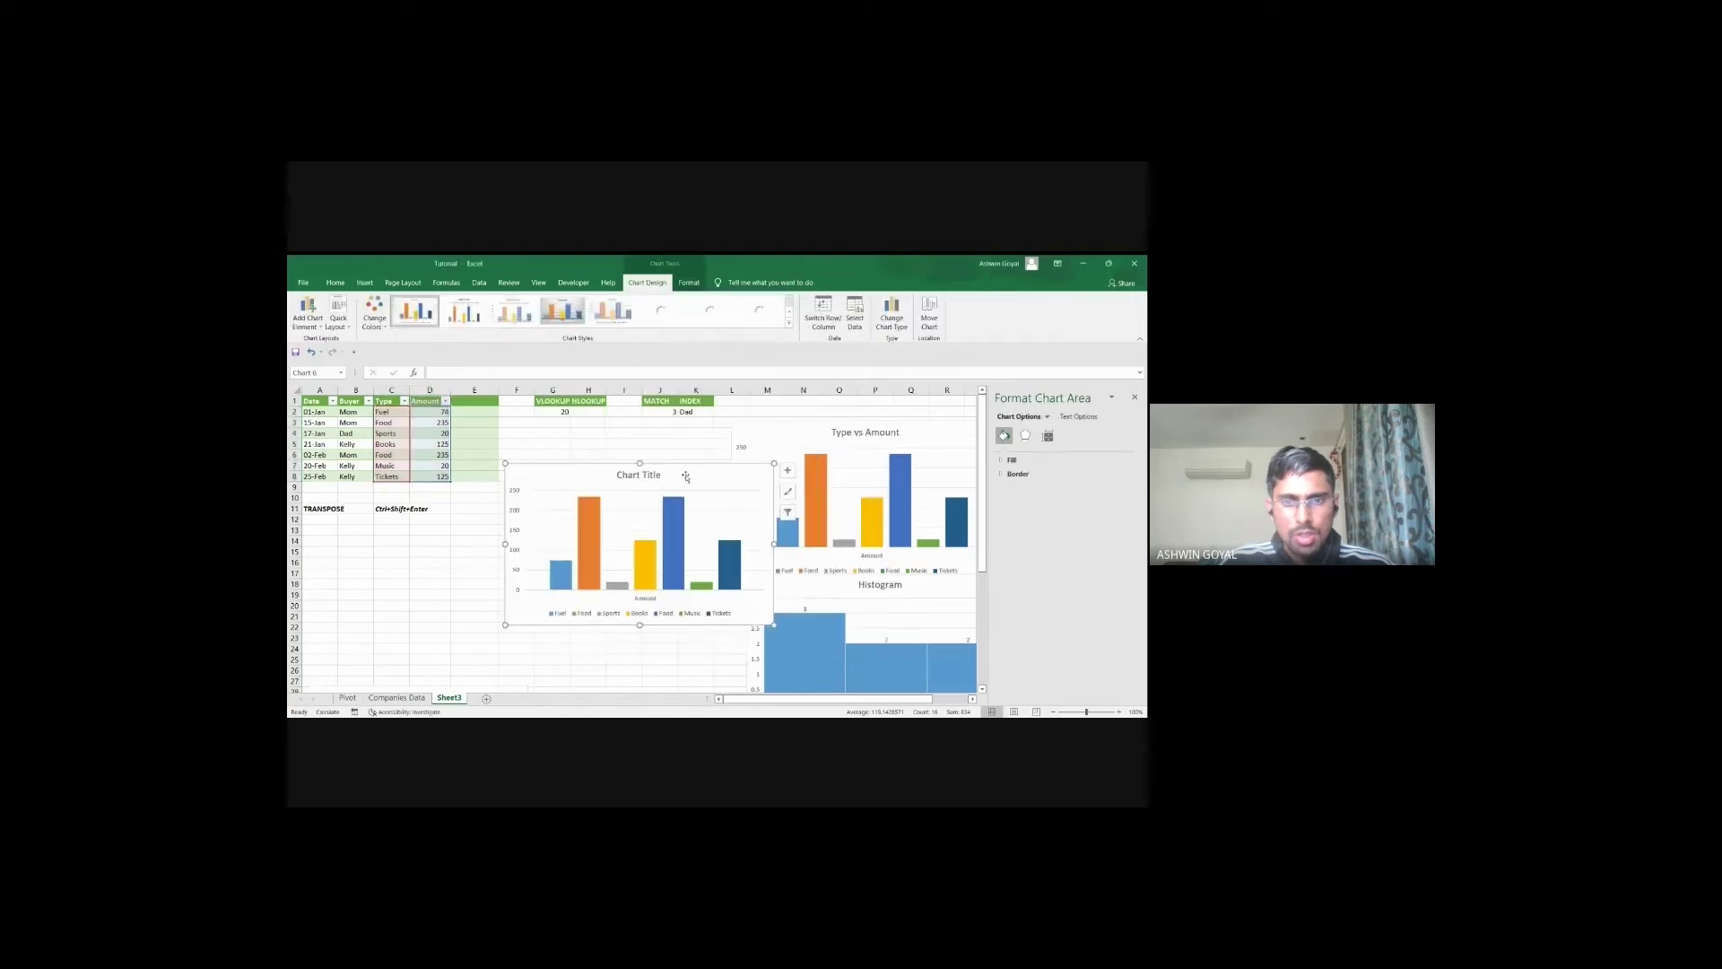
Step: Move the new column chart clear of the table and select the type and amount cells of both Food rows together
{"action": "left_click_drag", "start_coordinate": [685, 470], "coordinate": [604, 436]}
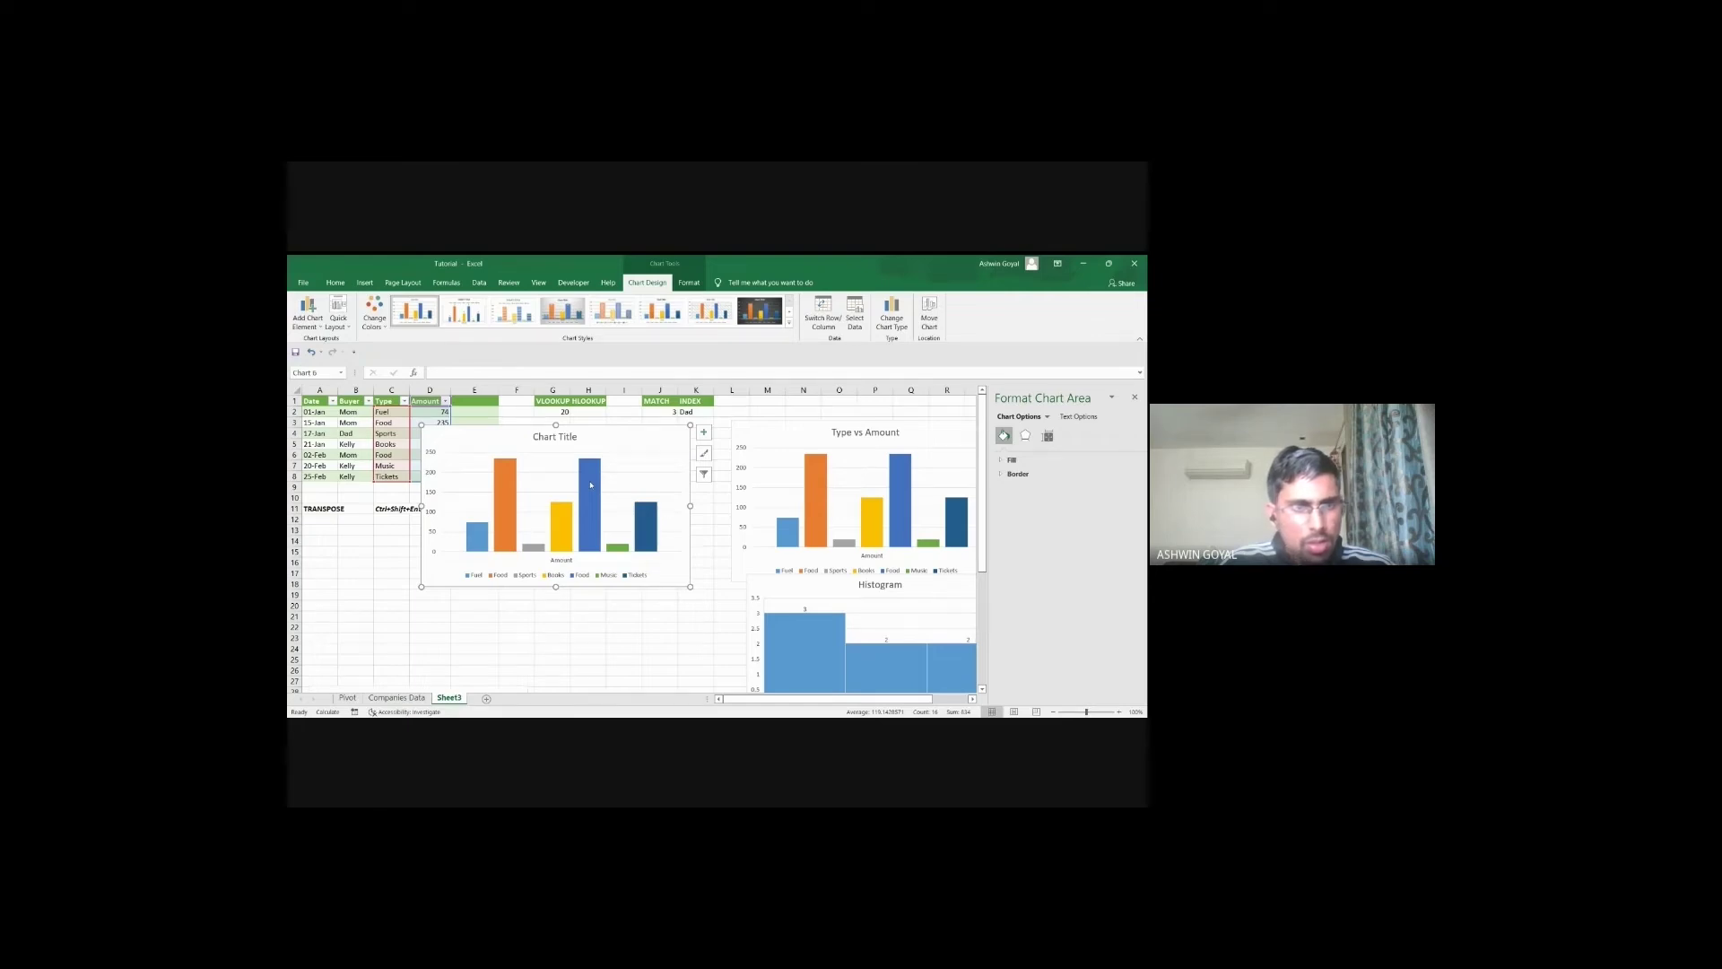
{"action": "left_click_drag", "start_coordinate": [500, 444], "coordinate": [673, 436]}
{"action": "left_click", "coordinate": [377, 423]}
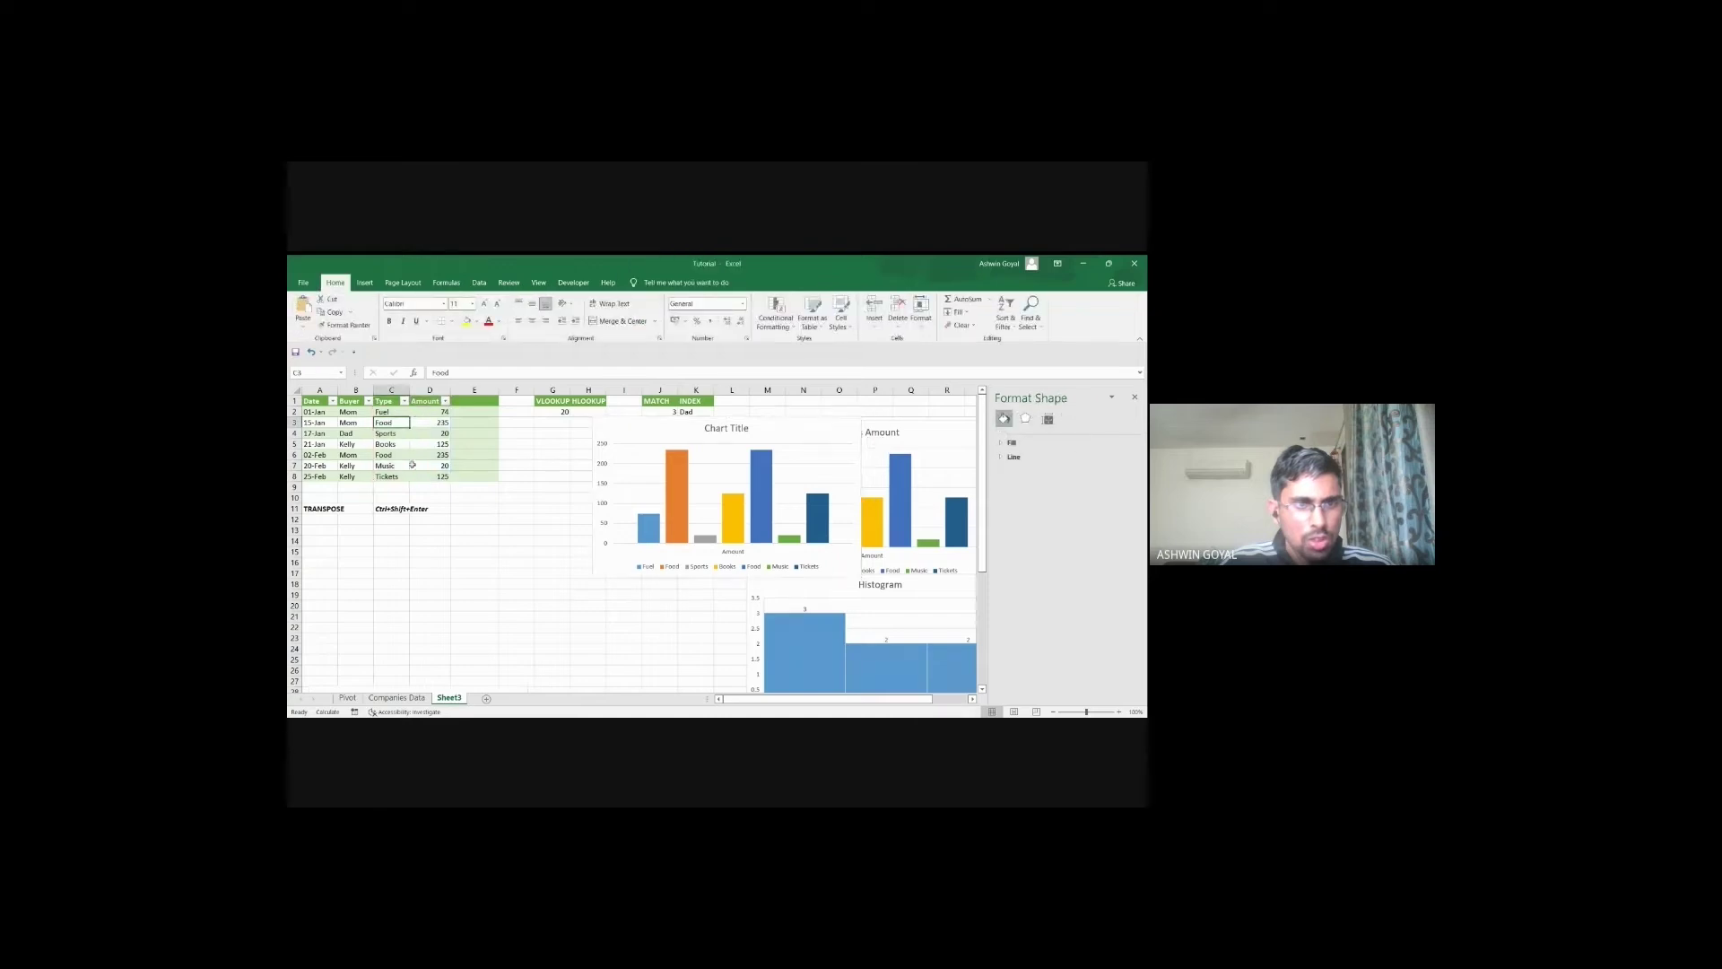
{"action": "left_click_drag", "start_coordinate": [385, 454], "coordinate": [427, 452]}
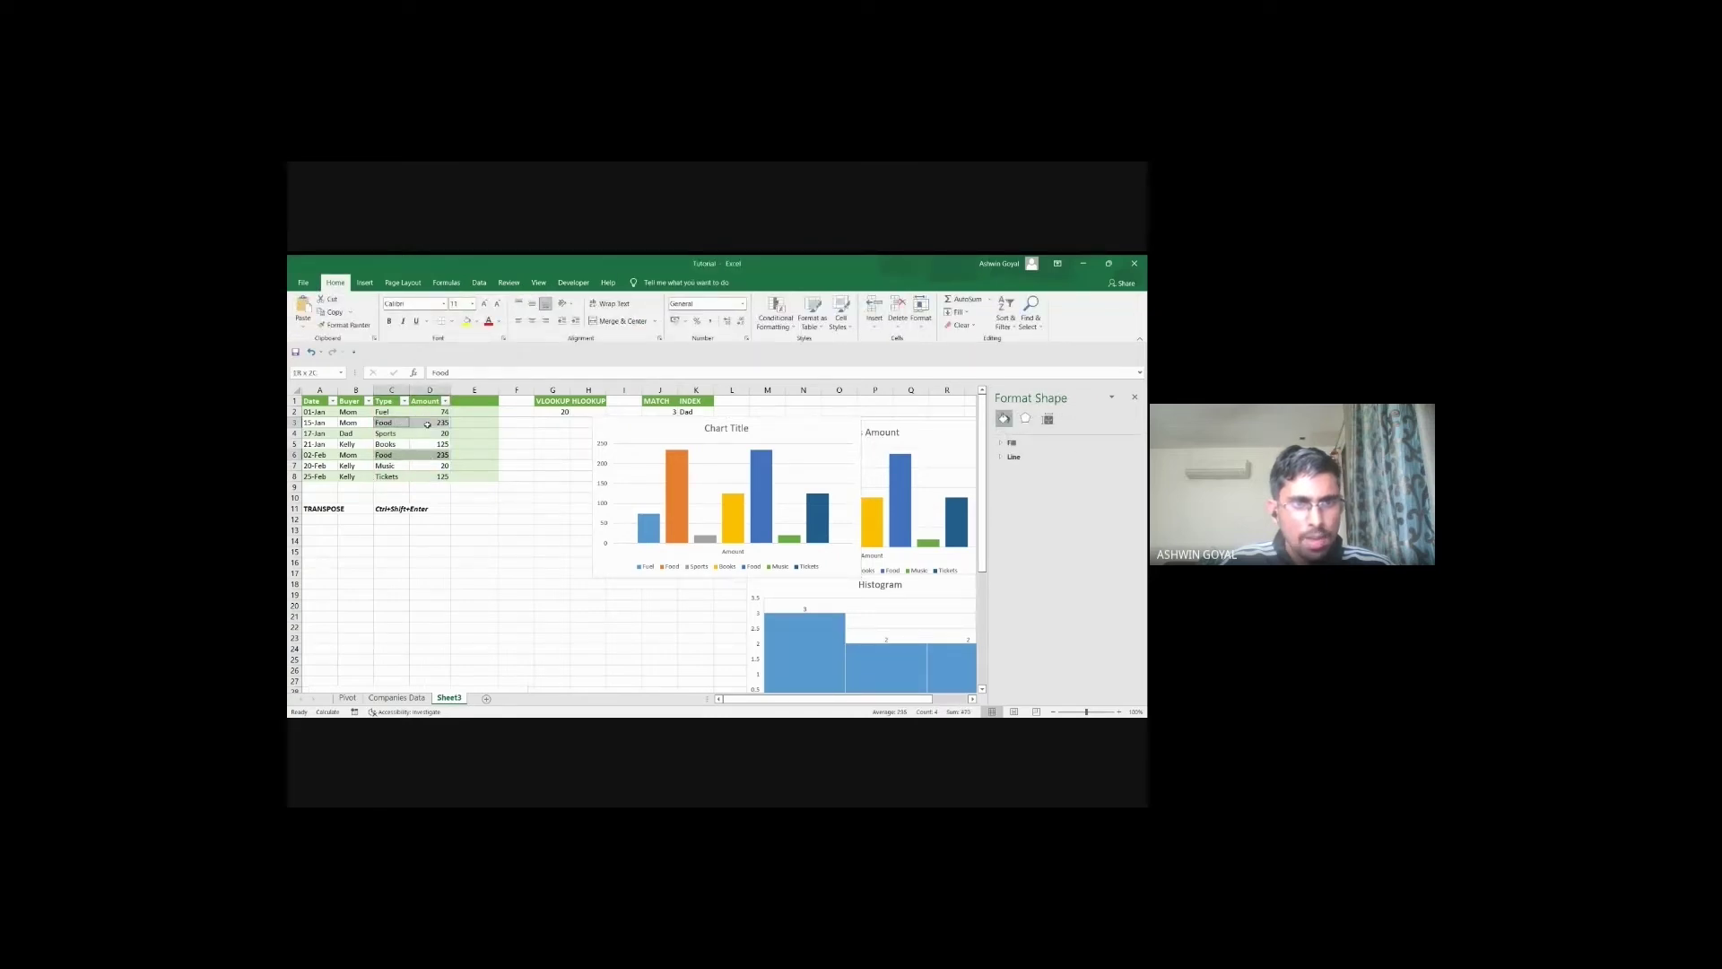
Step: Move the untitled column chart back beside the table and delete it
{"action": "left_click", "coordinate": [676, 427]}
{"action": "left_click_drag", "start_coordinate": [676, 428], "coordinate": [527, 432]}
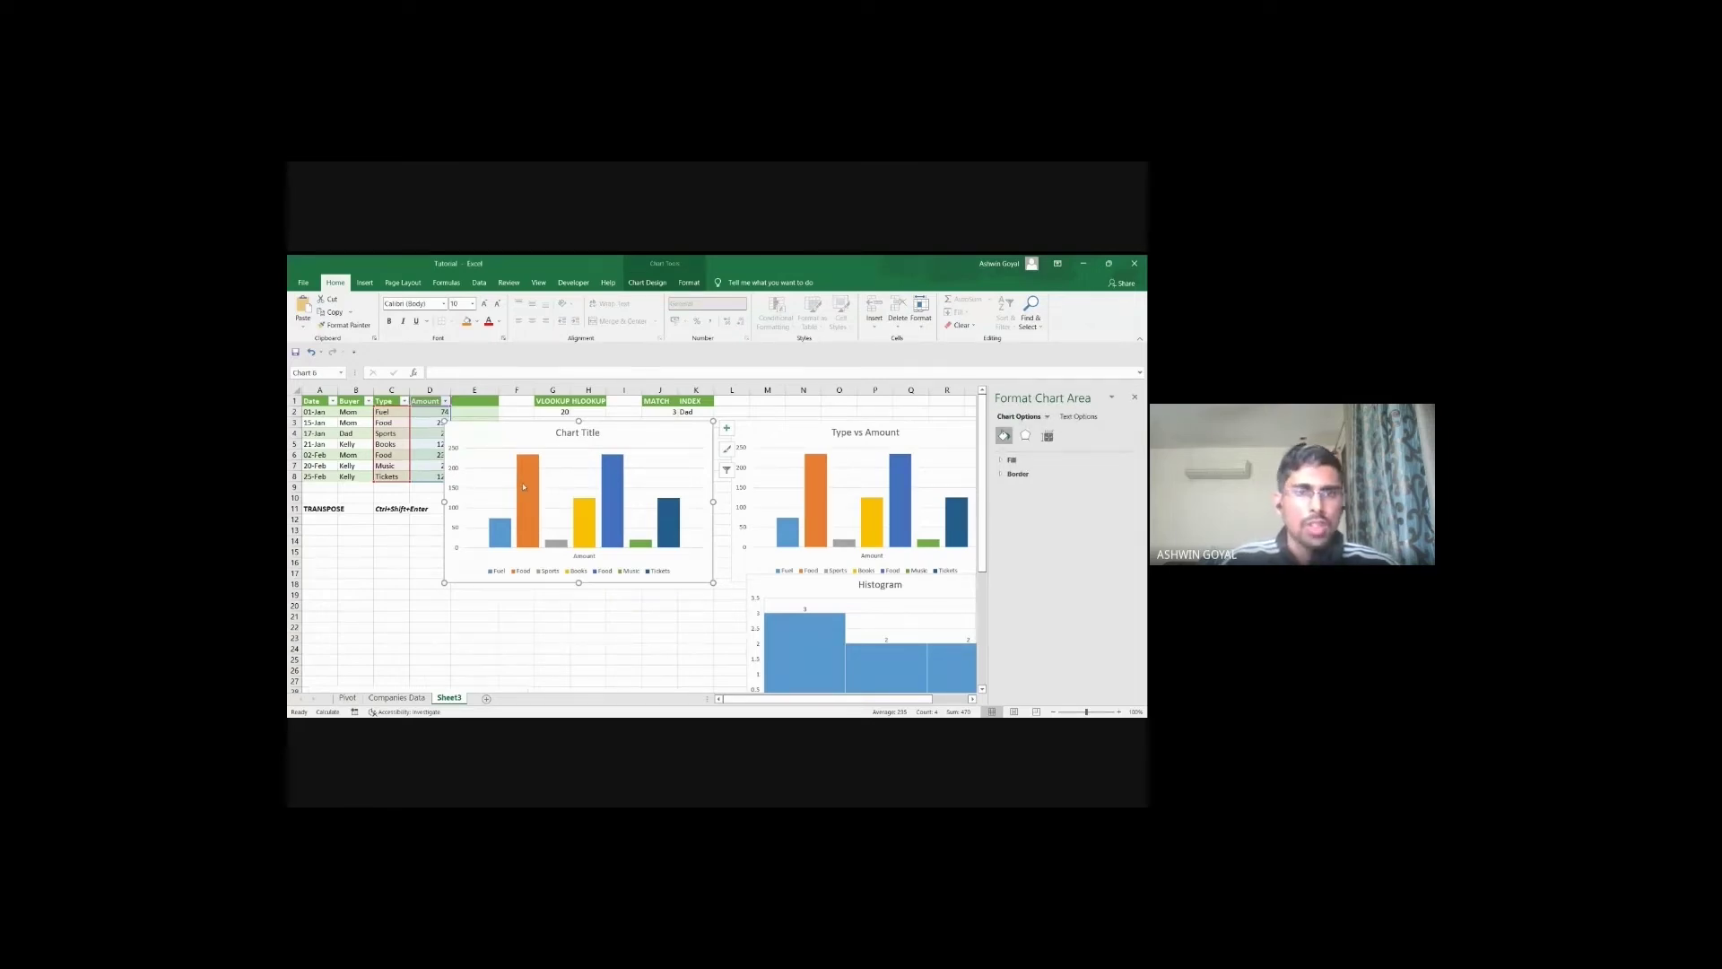
{"action": "left_click_drag", "start_coordinate": [675, 432], "coordinate": [648, 439]}
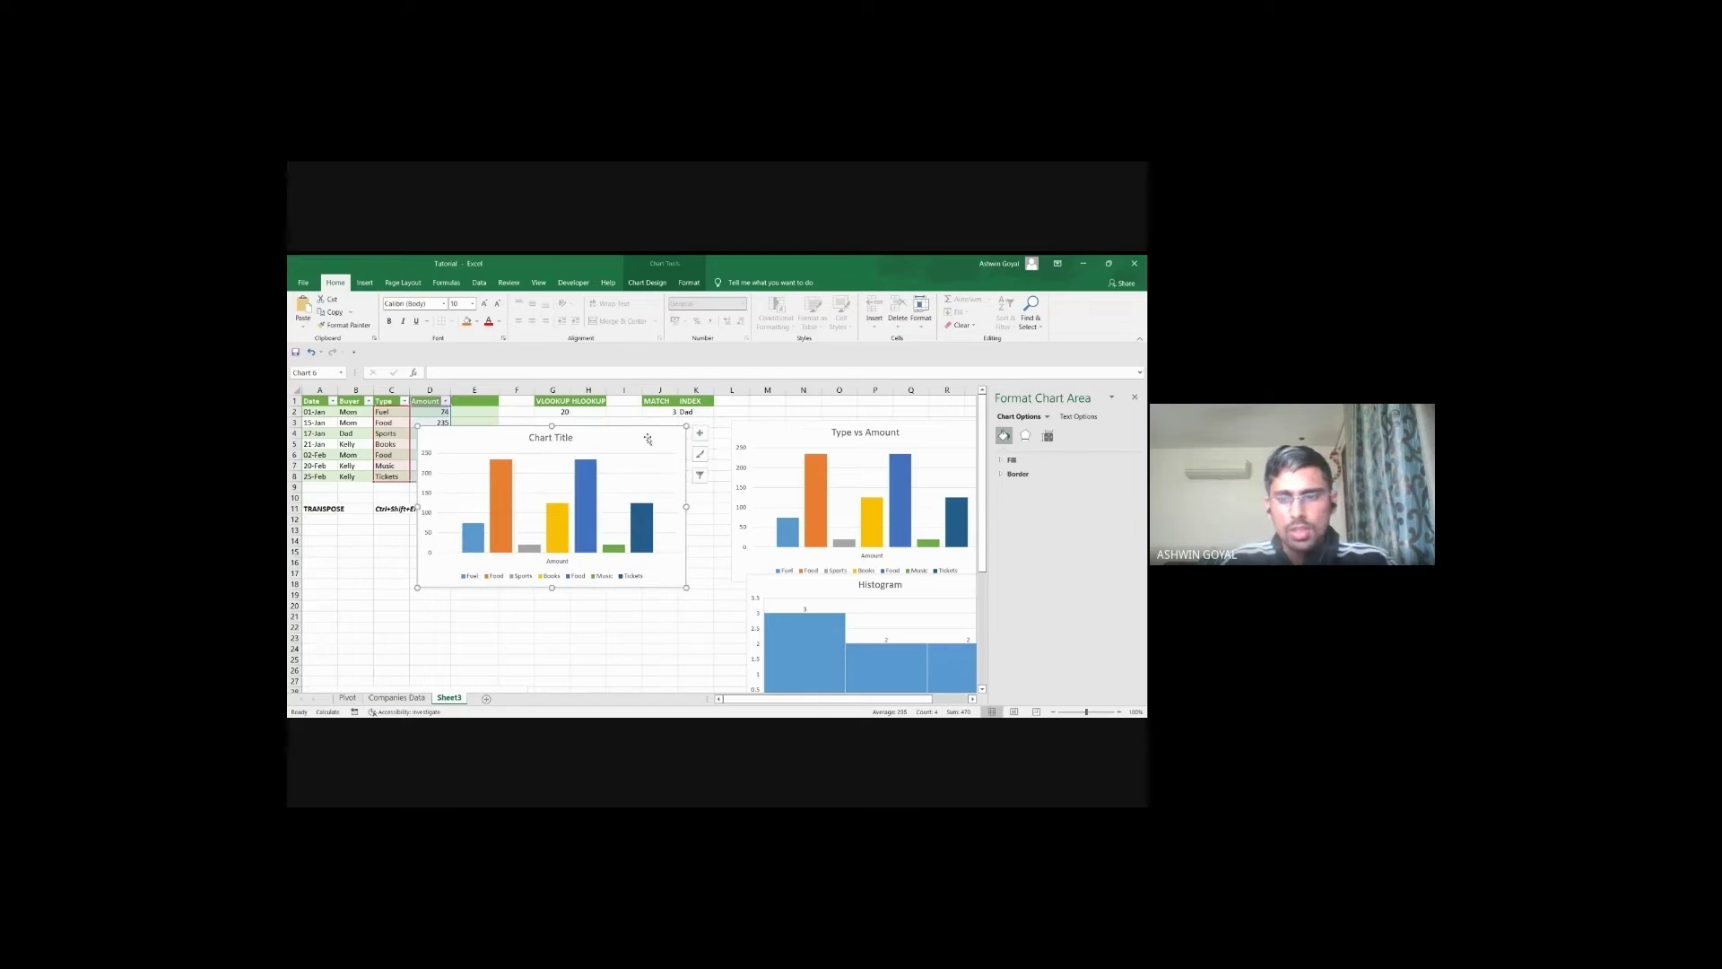
{"action": "key", "text": "Delete"}
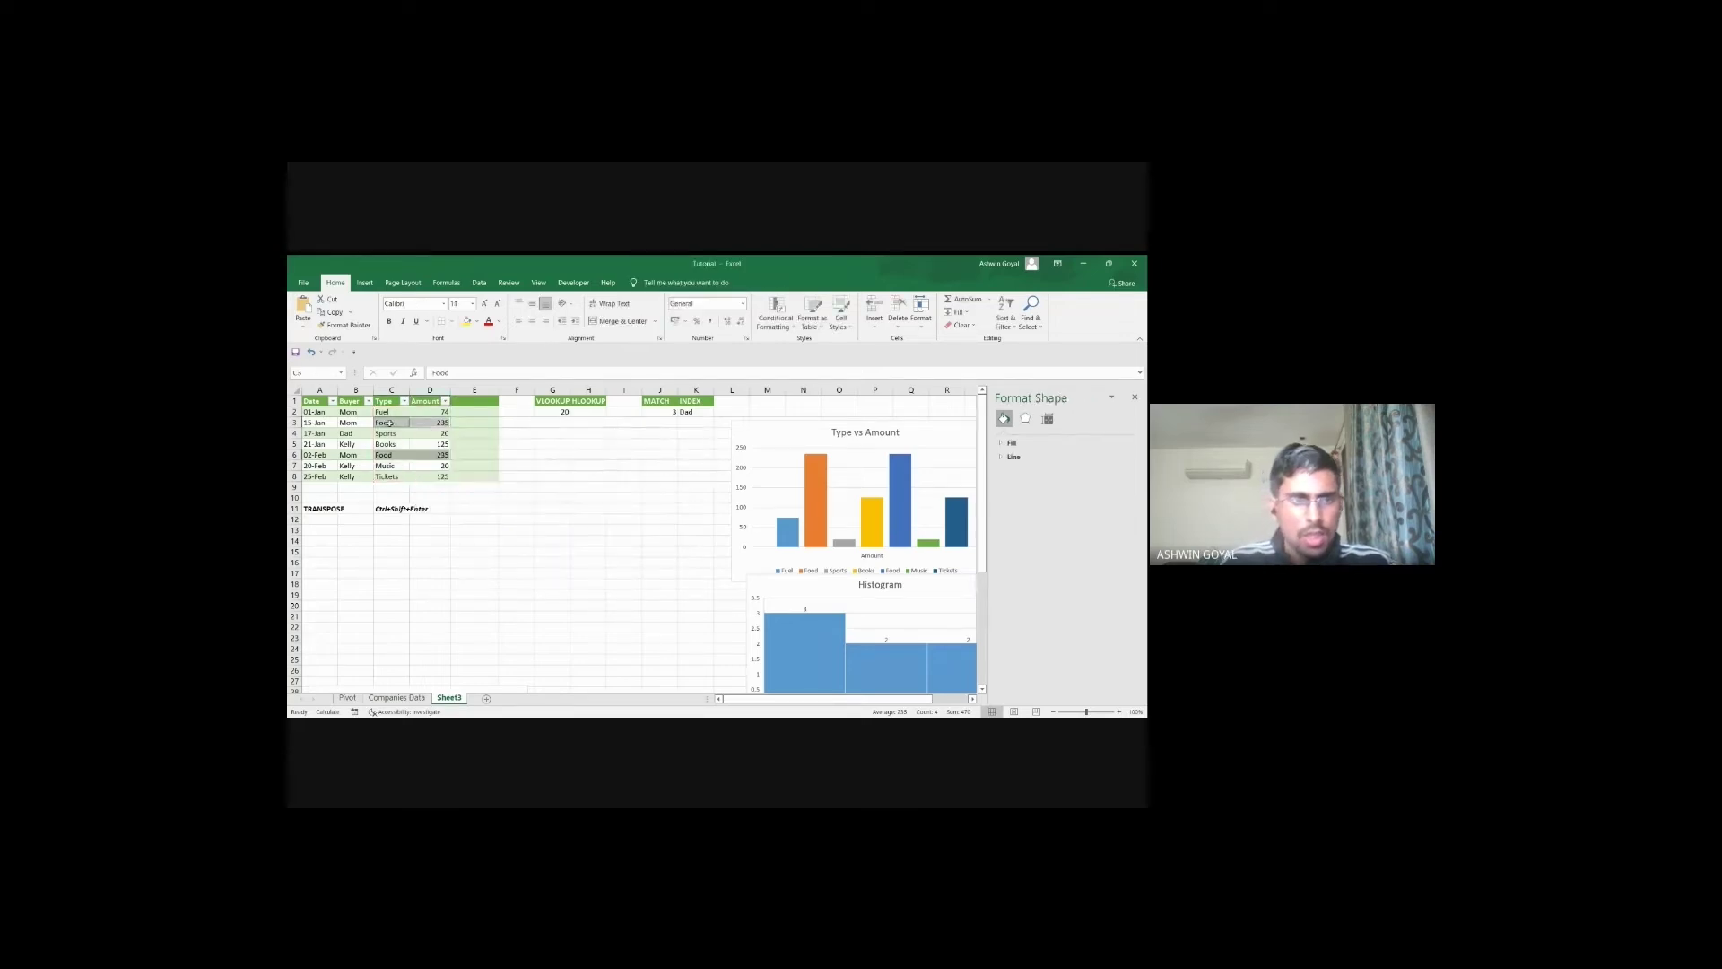
Step: Check the second Food row and the source range used by the Histogram chart
{"action": "left_click_drag", "start_coordinate": [389, 423], "coordinate": [429, 461]}
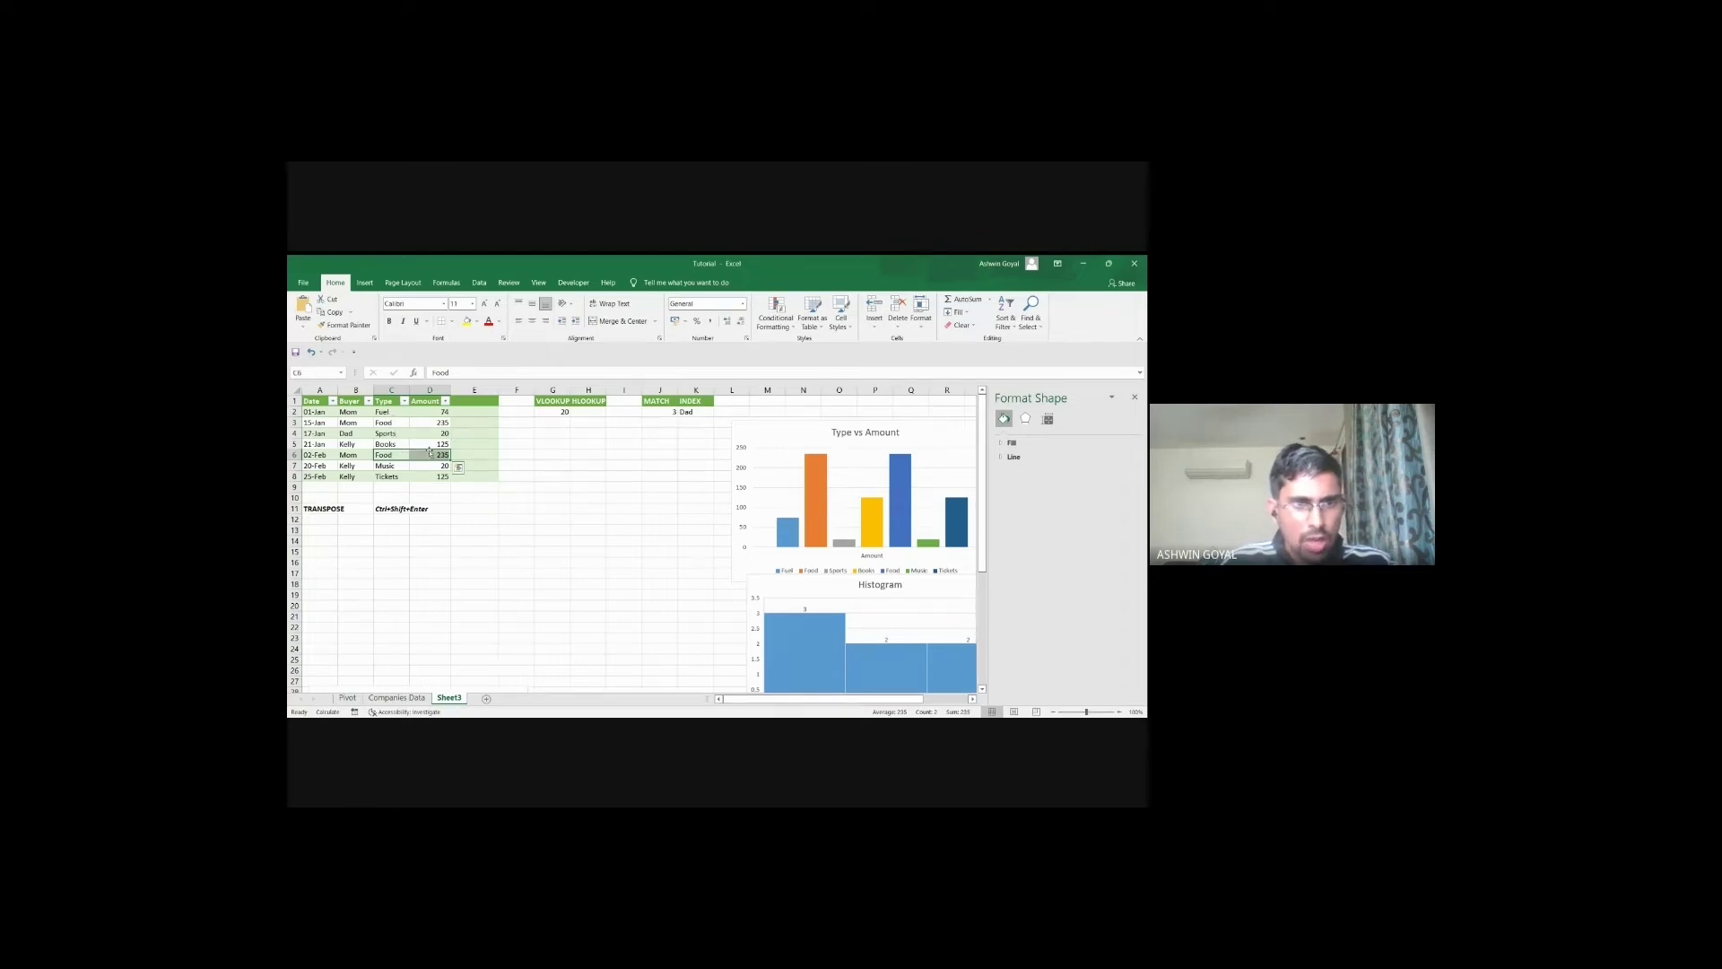
{"action": "left_click", "coordinate": [765, 598]}
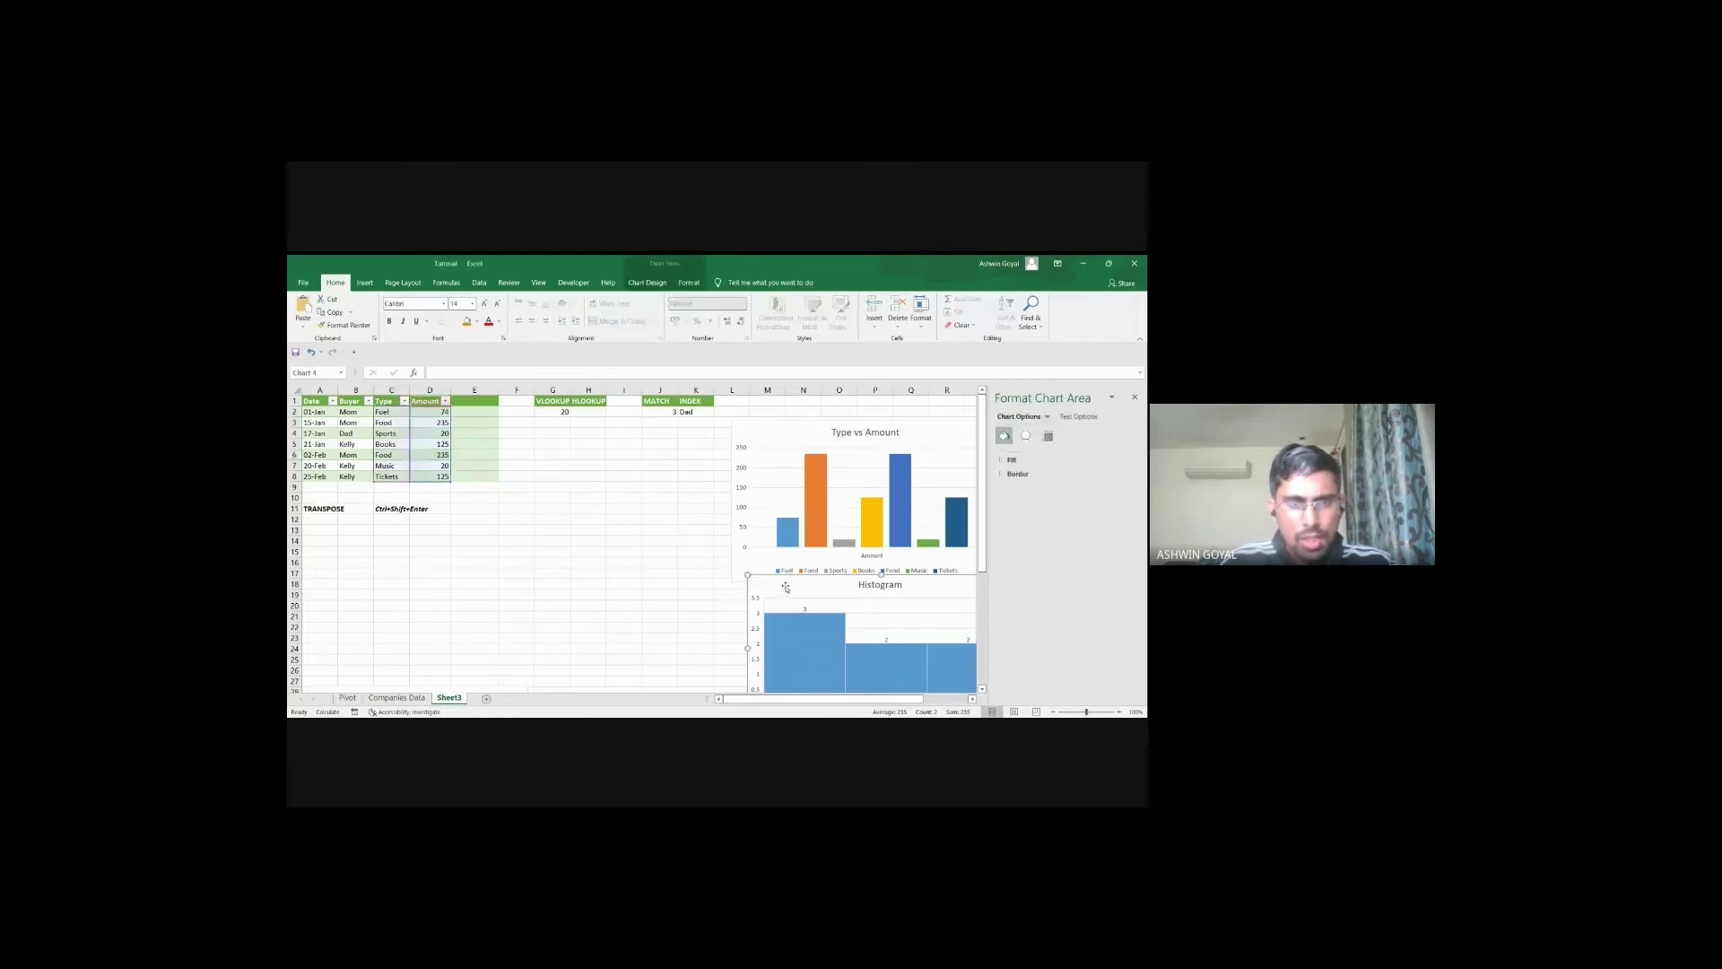
{"action": "left_click", "coordinate": [509, 466]}
{"action": "left_click", "coordinate": [462, 487]}
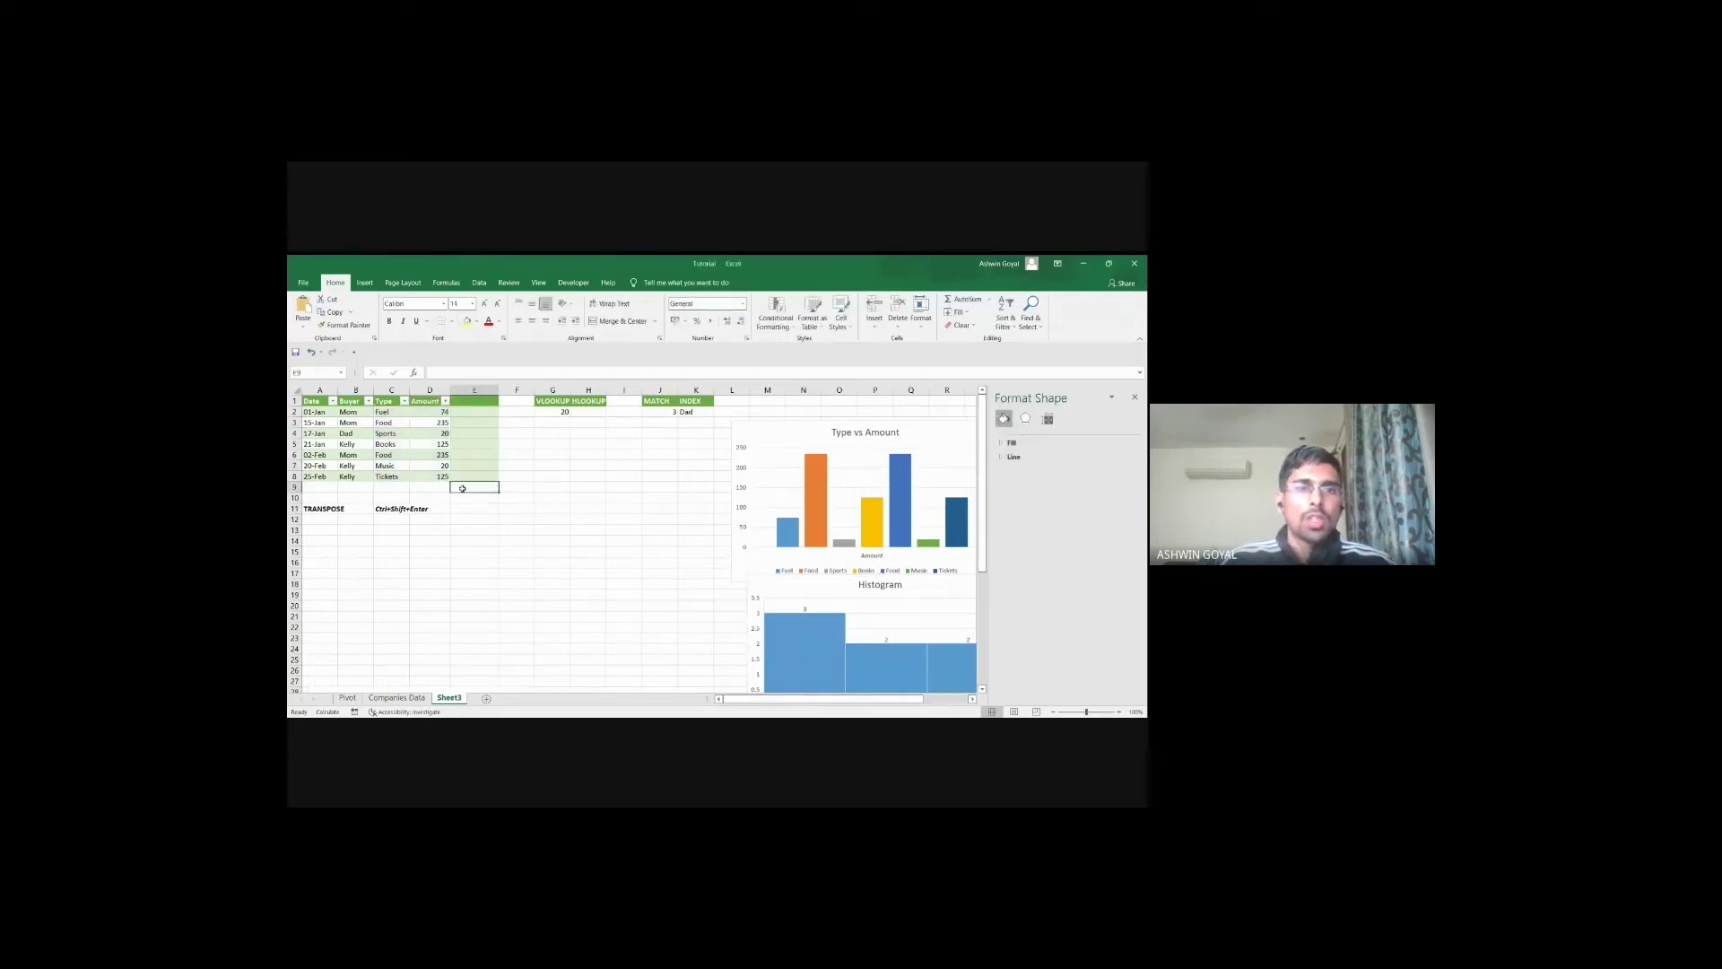
Step: Enter the heading #Items in cell E1 of the empty column after Amount
{"action": "key", "text": "Left"}
{"action": "key", "text": "Left"}
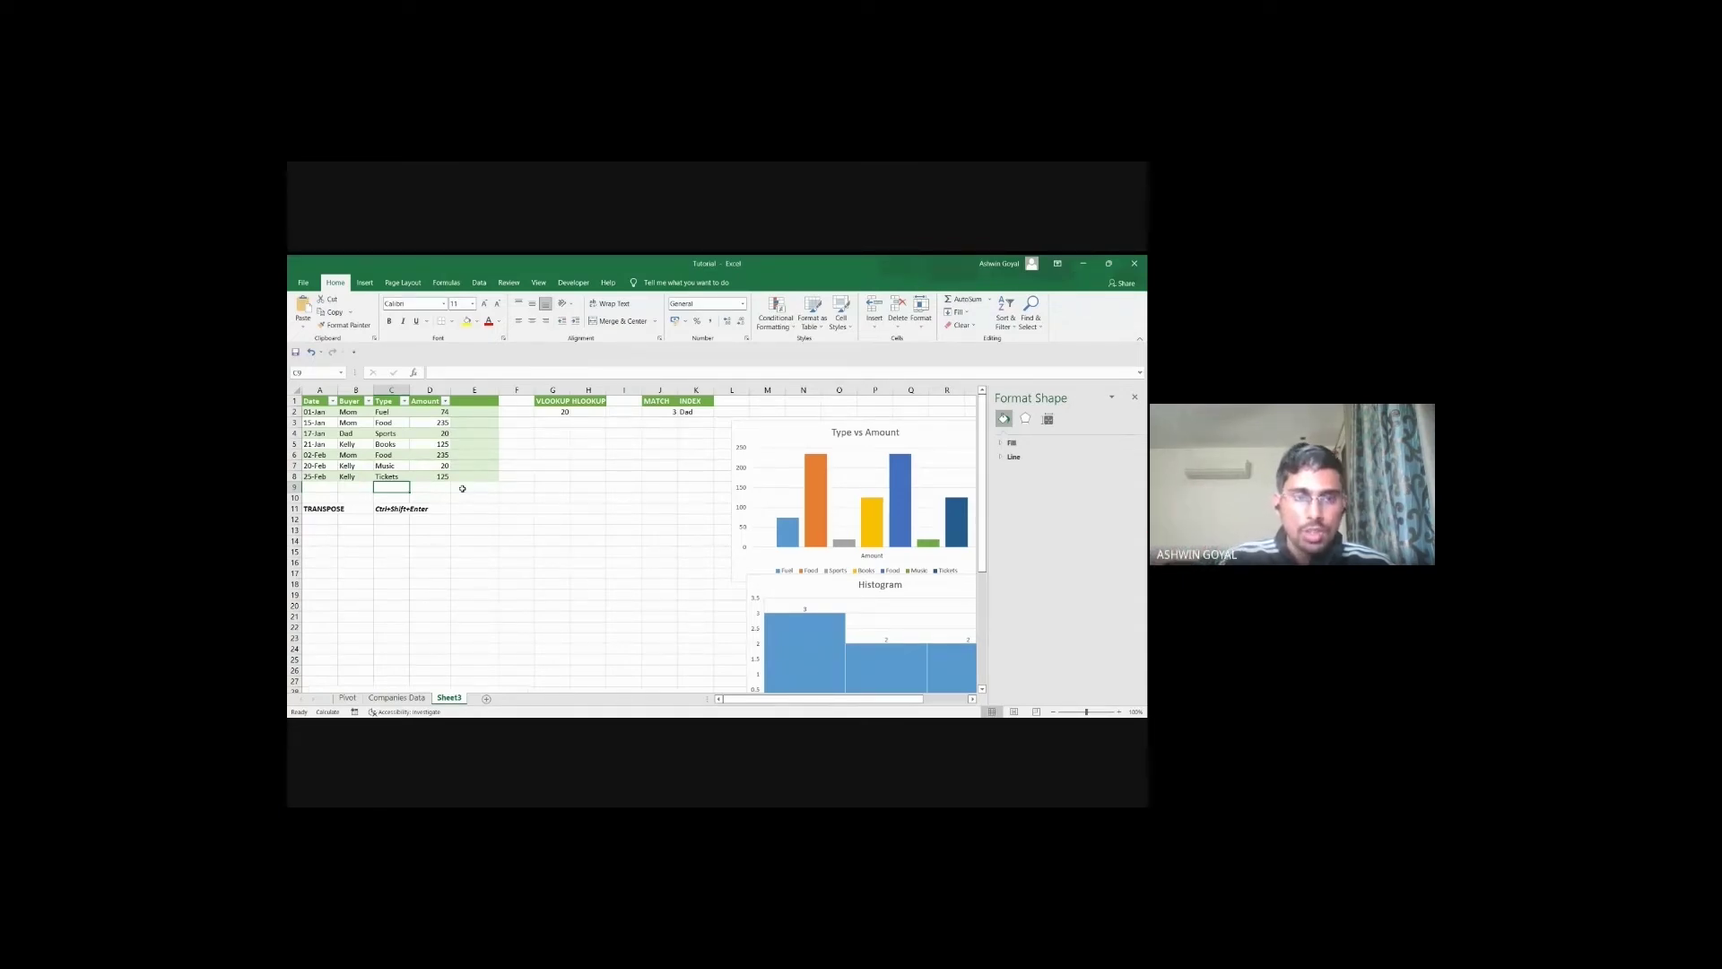
{"action": "key", "text": "Right"}
{"action": "key", "text": "Right"}
{"action": "key", "text": "Right"}
{"action": "key", "text": "Right"}
{"action": "key", "text": "Up"}
{"action": "key", "text": "Up"}
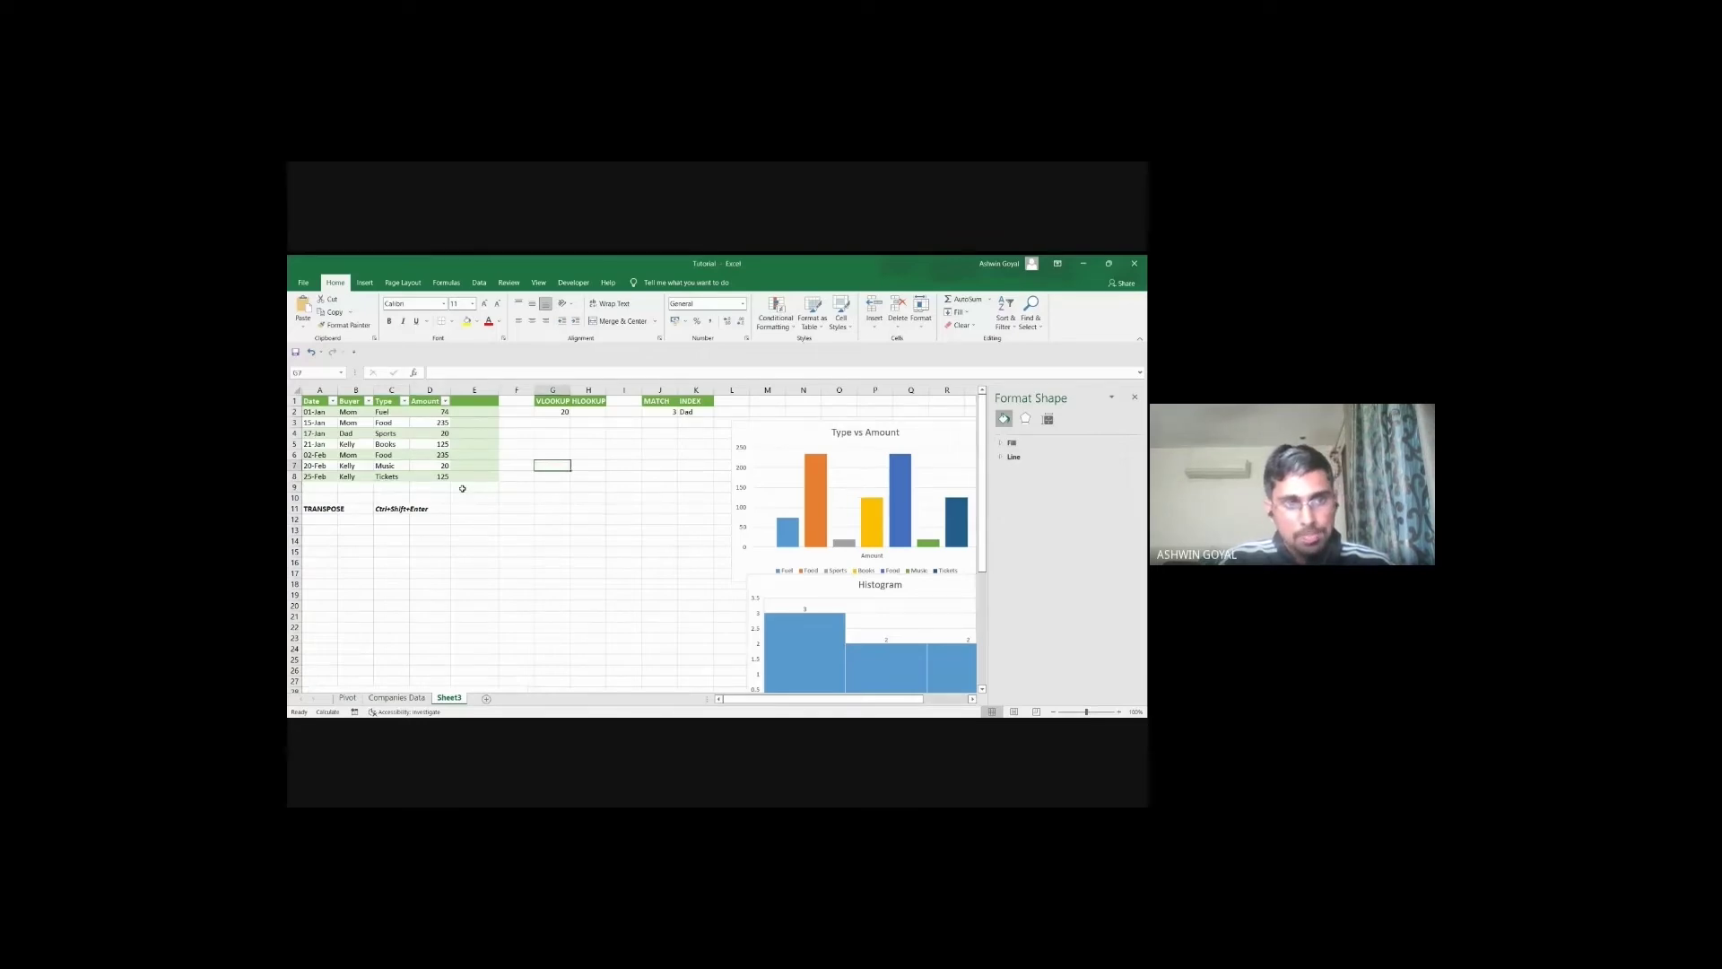
{"action": "key", "text": "Left"}
{"action": "key", "text": "Left"}
{"action": "key", "text": "Up"}
{"action": "key", "text": "Up"}
{"action": "key", "text": "Up"}
{"action": "key", "text": "Up"}
{"action": "key", "text": "Up"}
{"action": "key", "text": "Up"}
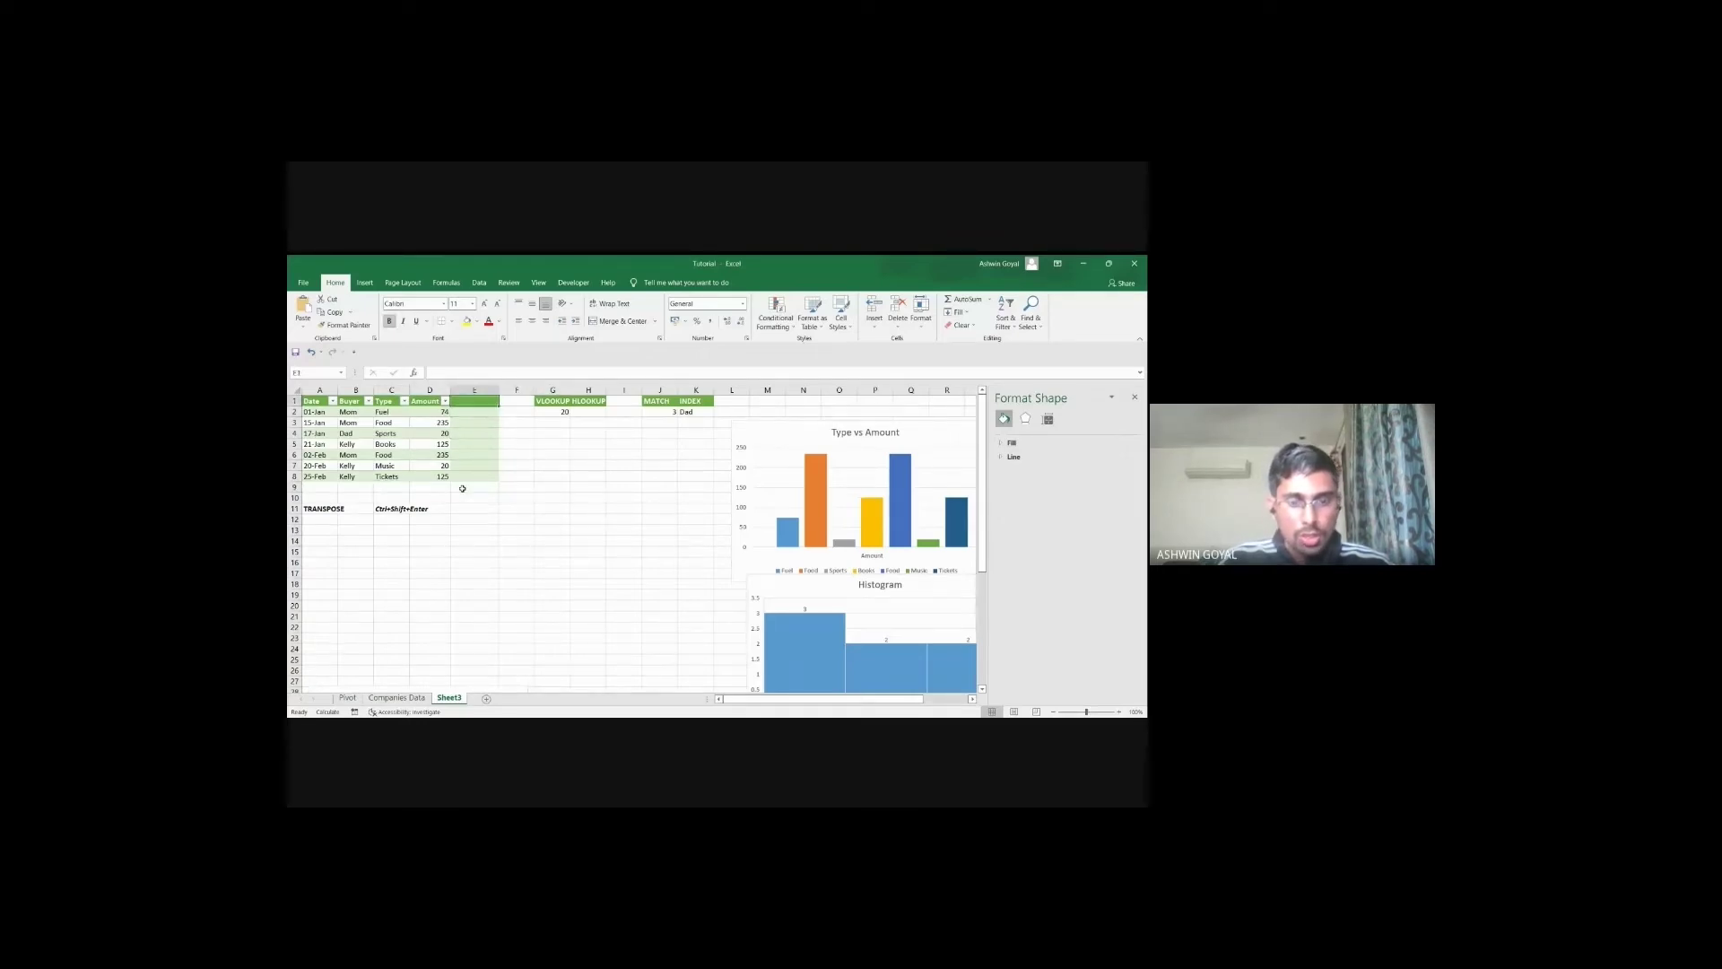
{"action": "type", "text": "="}
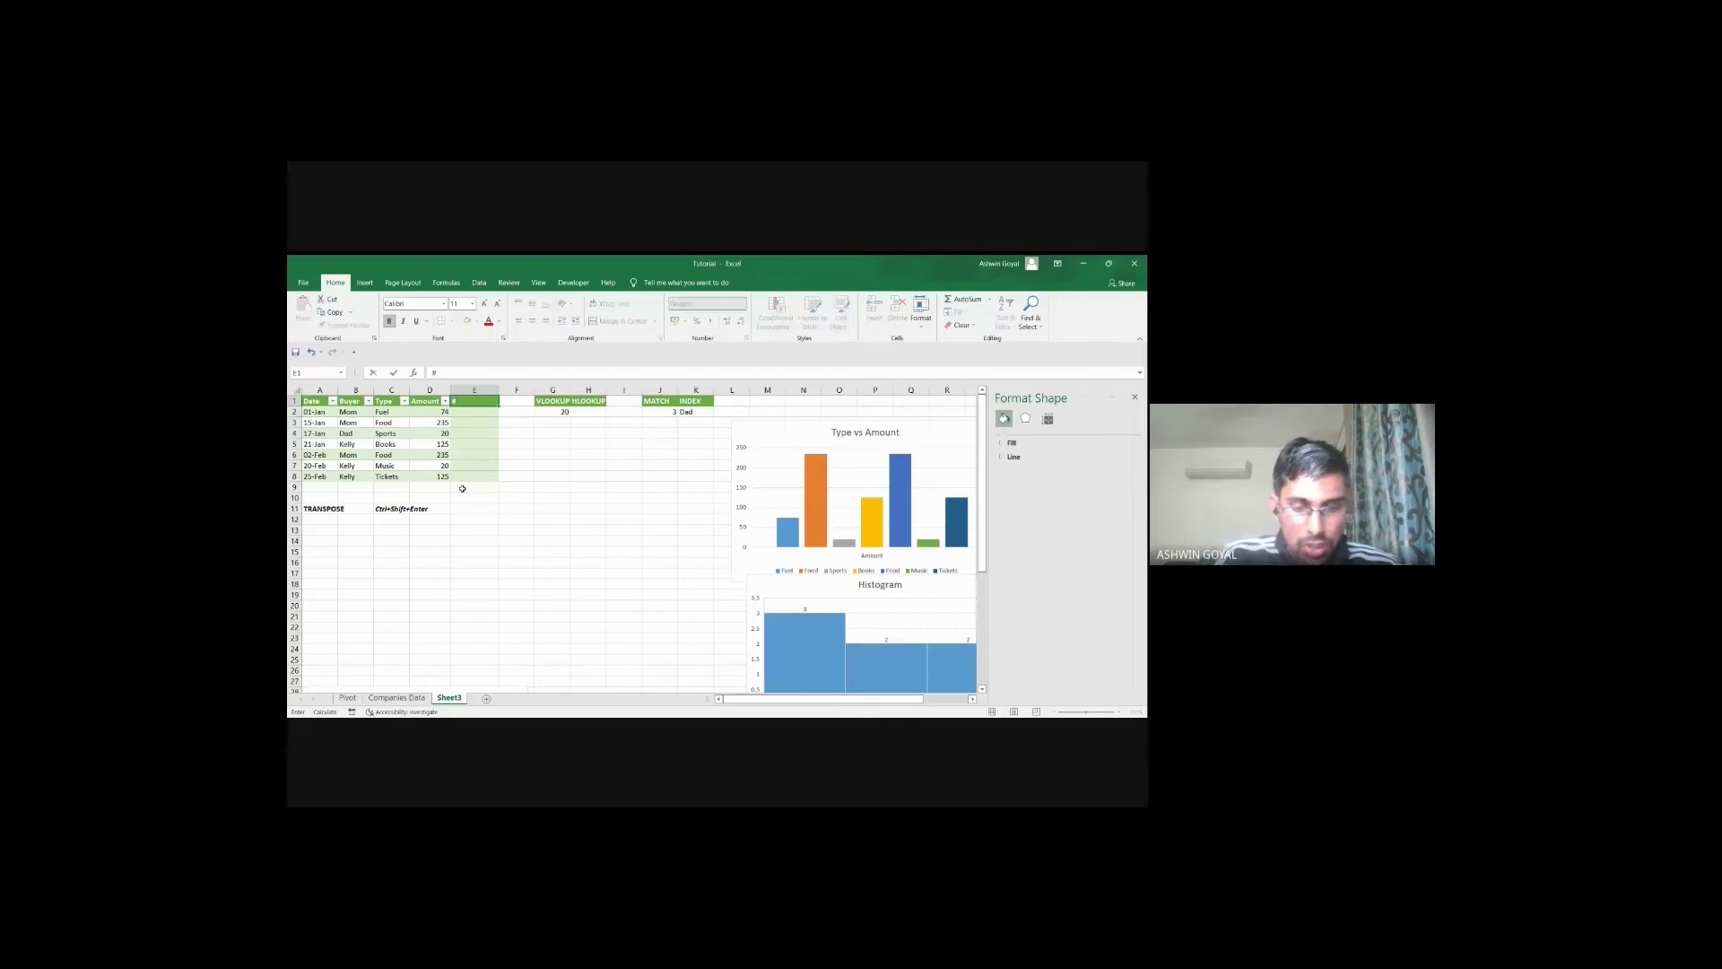
{"action": "type", "text": "Items"}
{"action": "key", "text": "Return"}
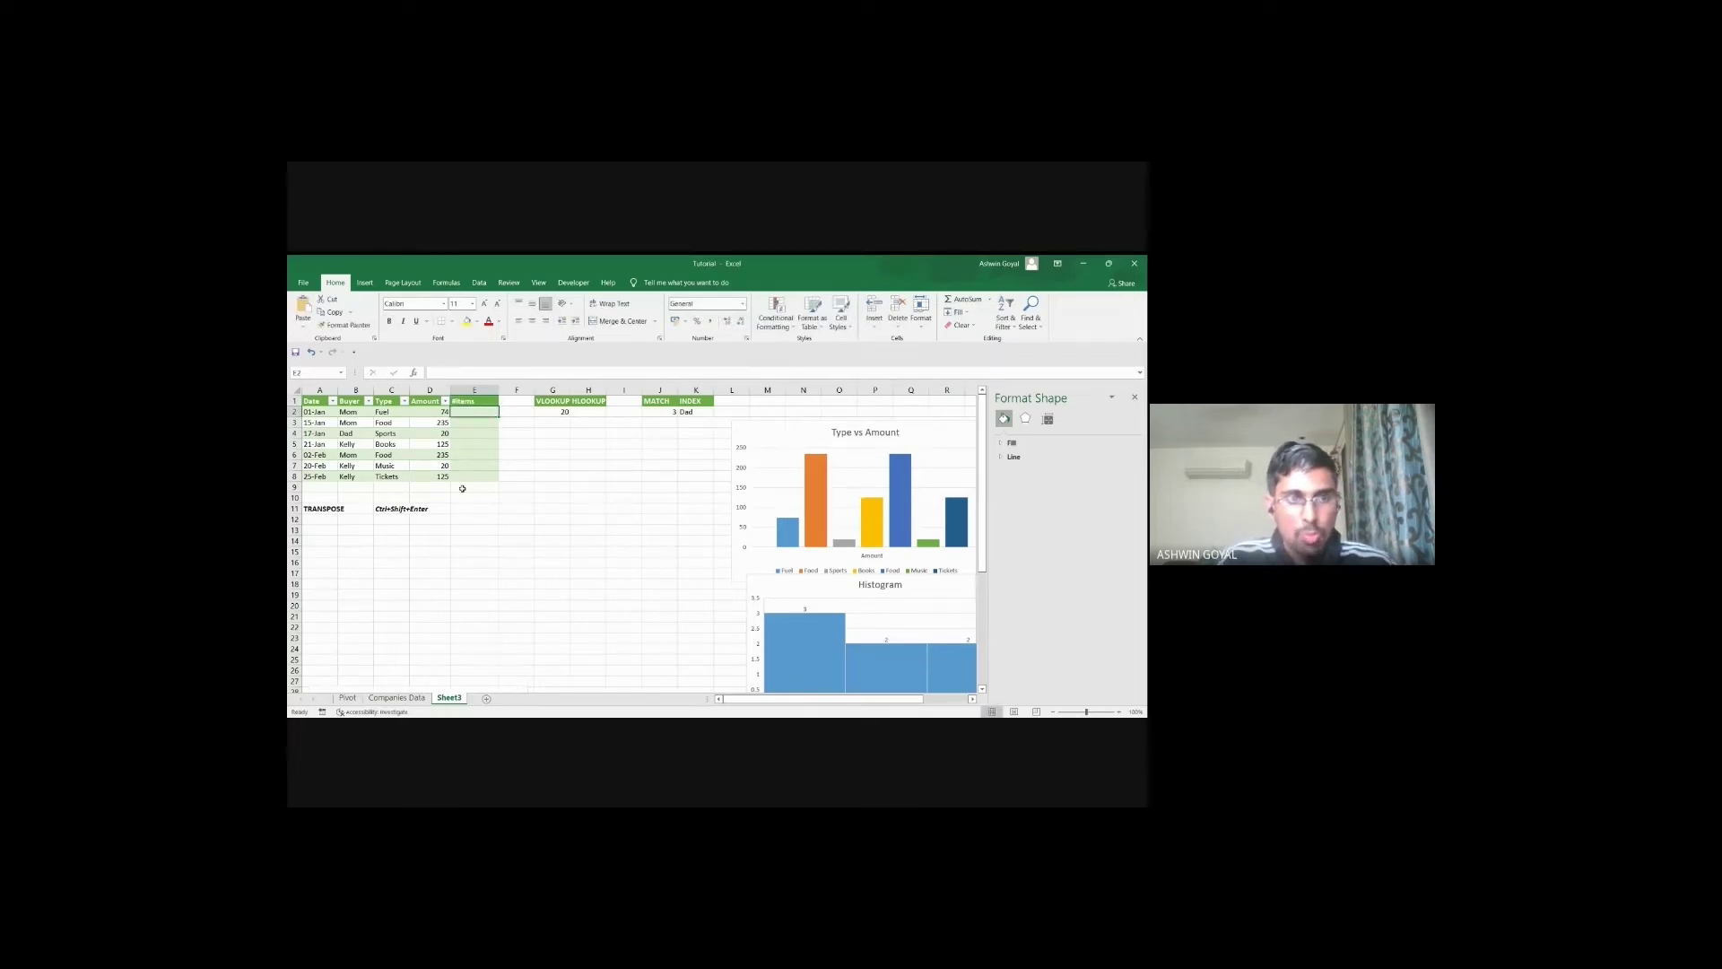
Step: Enter the item counts 2, 10 and 3 for the Fuel, first Food and Sports rows in E2:E4
{"action": "type", "text": "2"}
{"action": "key", "text": "ctrl+Return"}
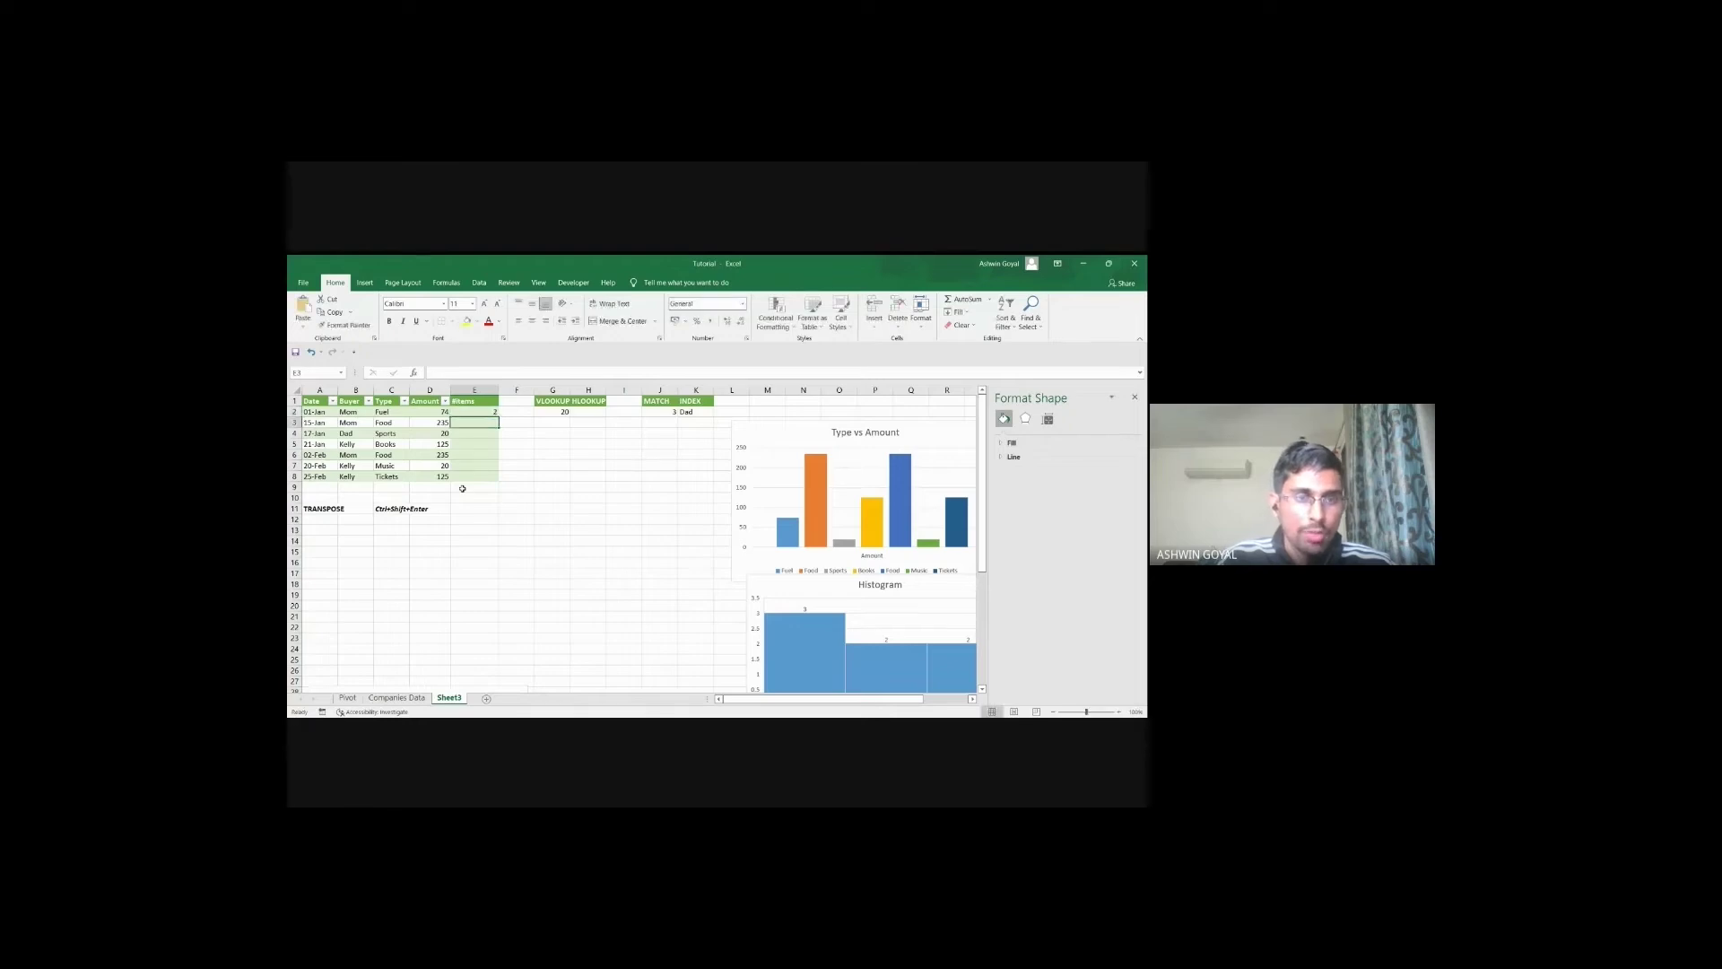
{"action": "key", "text": "Return"}
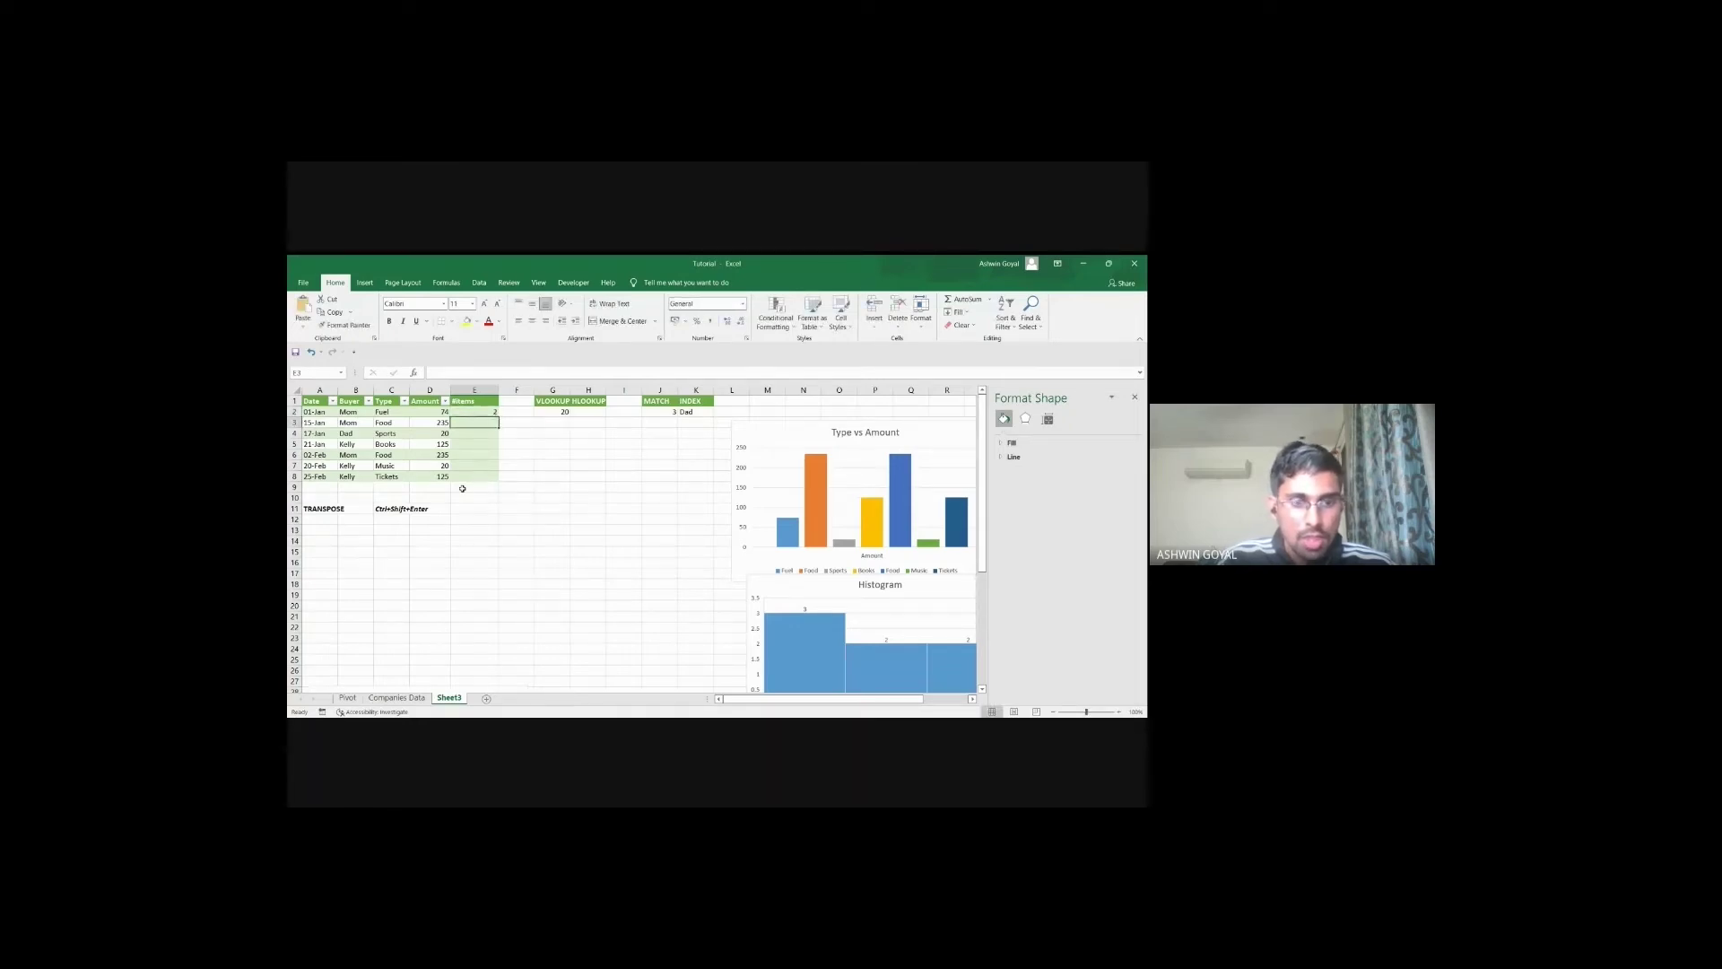
{"action": "type", "text": "10"}
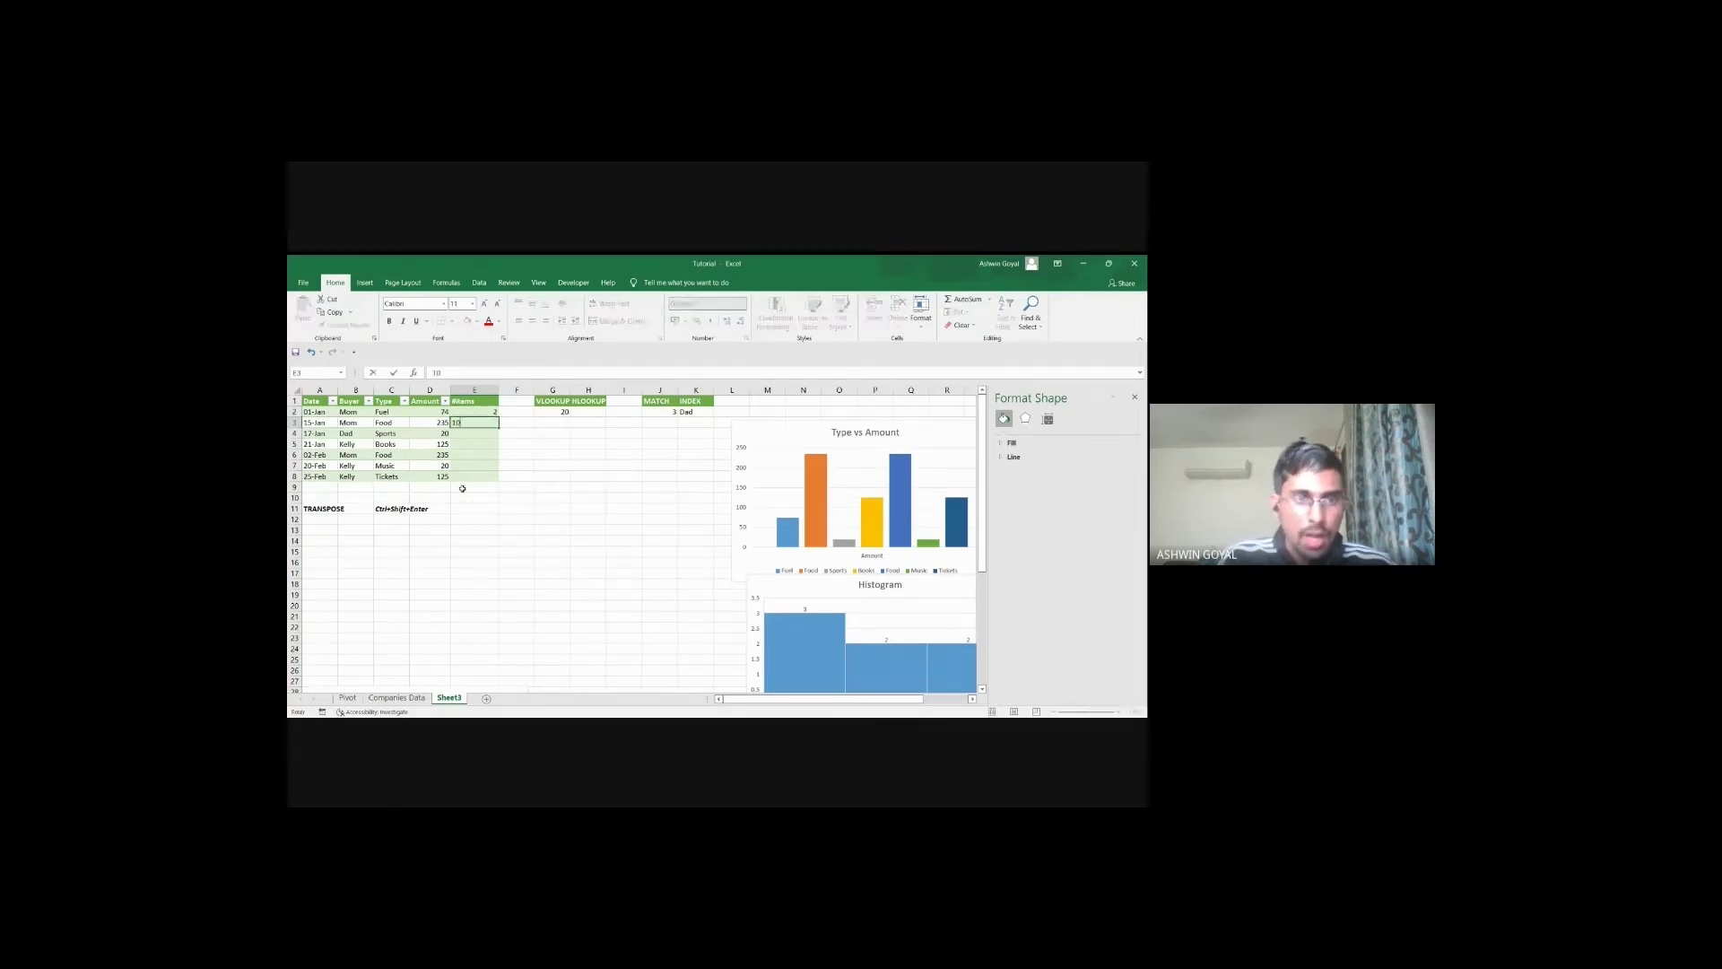
{"action": "key", "text": "Return"}
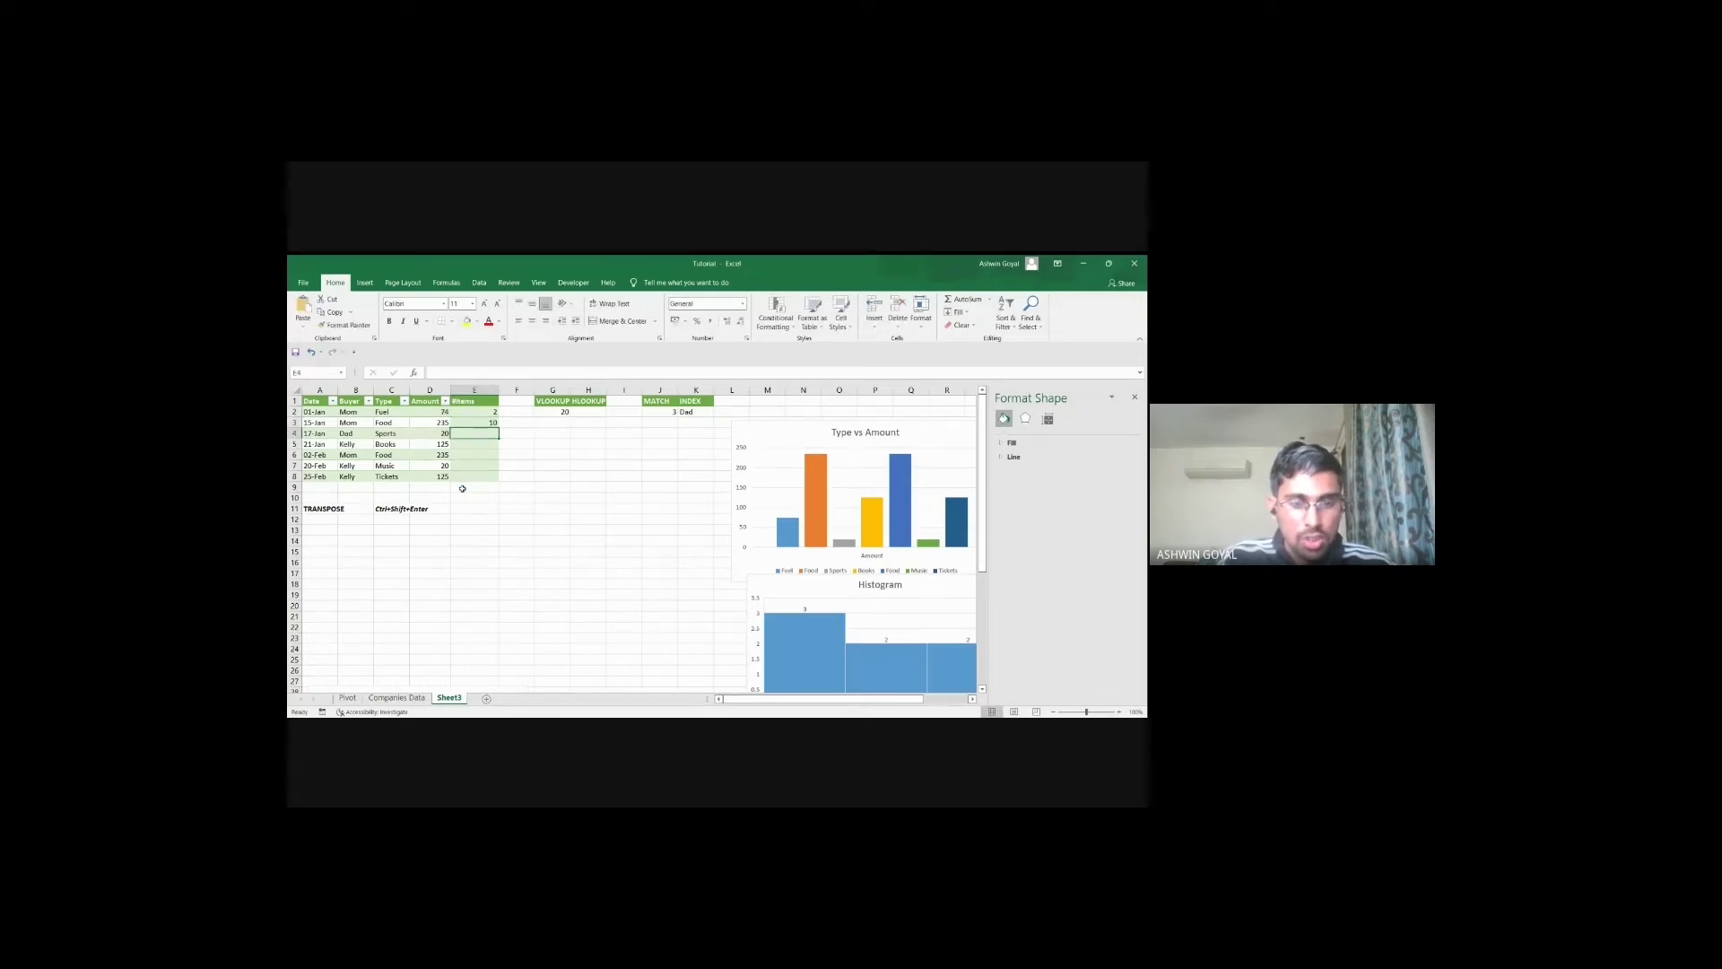
{"action": "type", "text": "3"}
{"action": "key", "text": "Return"}
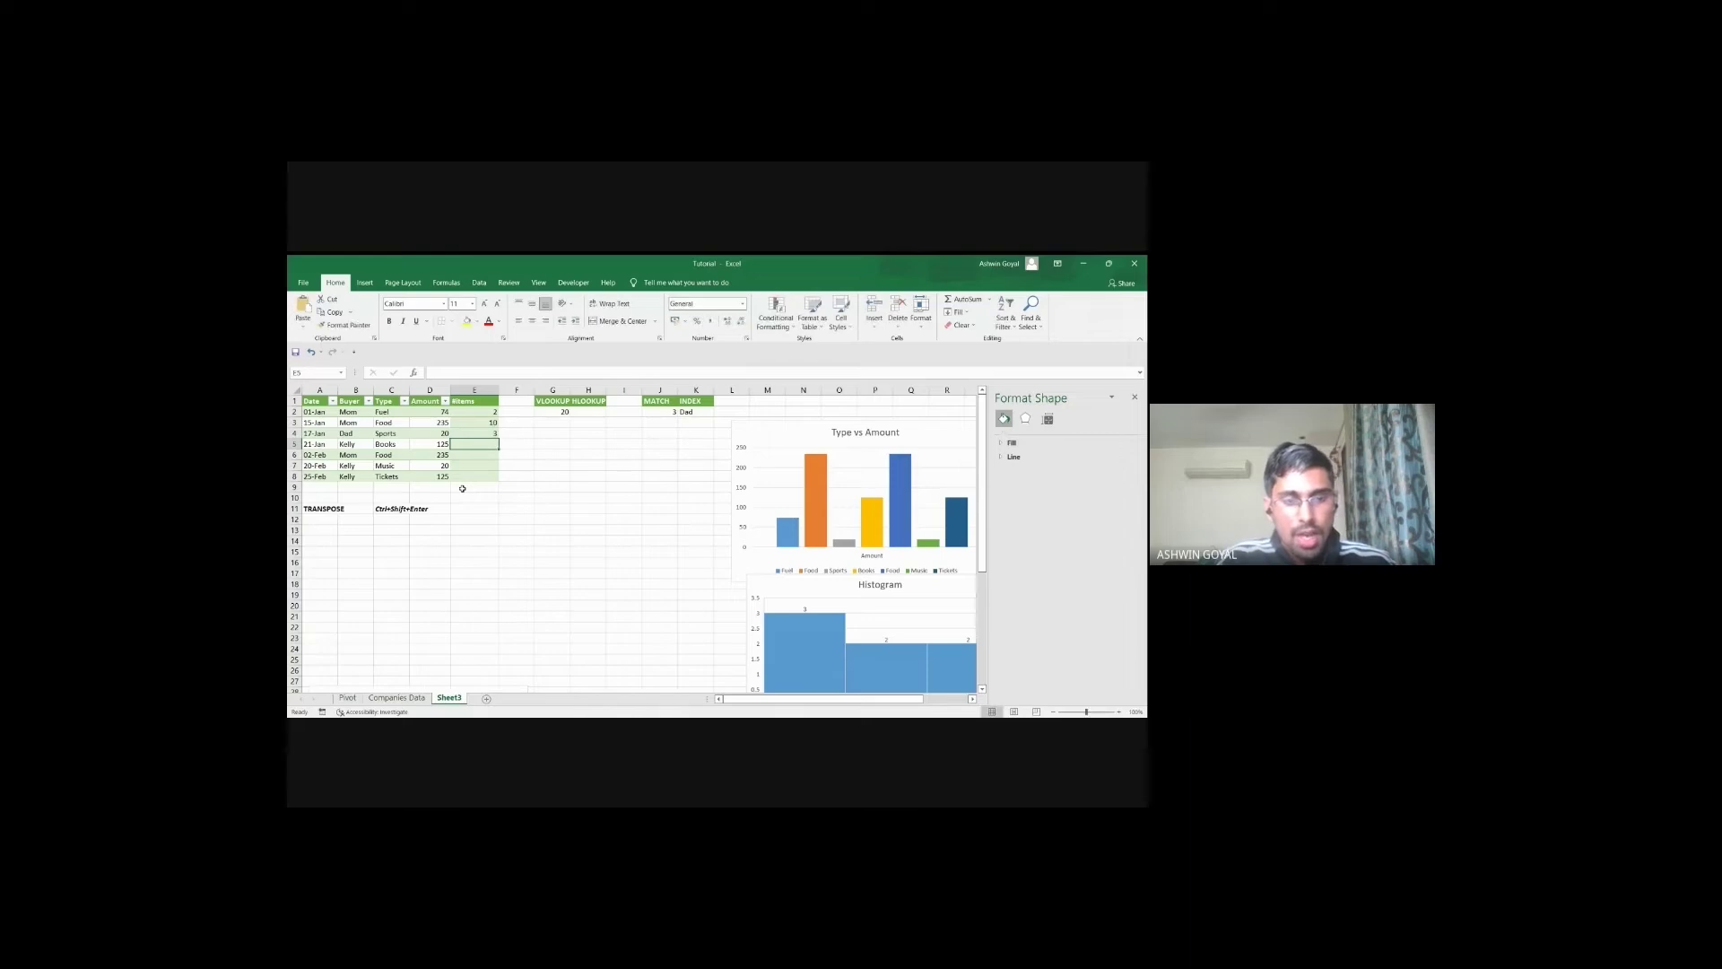
Step: Enter the item counts 4, 5, 6 and 3 for the Books, second Food, Music and Tickets rows in E5:E8
{"action": "type", "text": "4"}
{"action": "key", "text": "Return"}
{"action": "type", "text": "5"}
{"action": "key", "text": "Return"}
{"action": "type", "text": "6"}
{"action": "key", "text": "Return"}
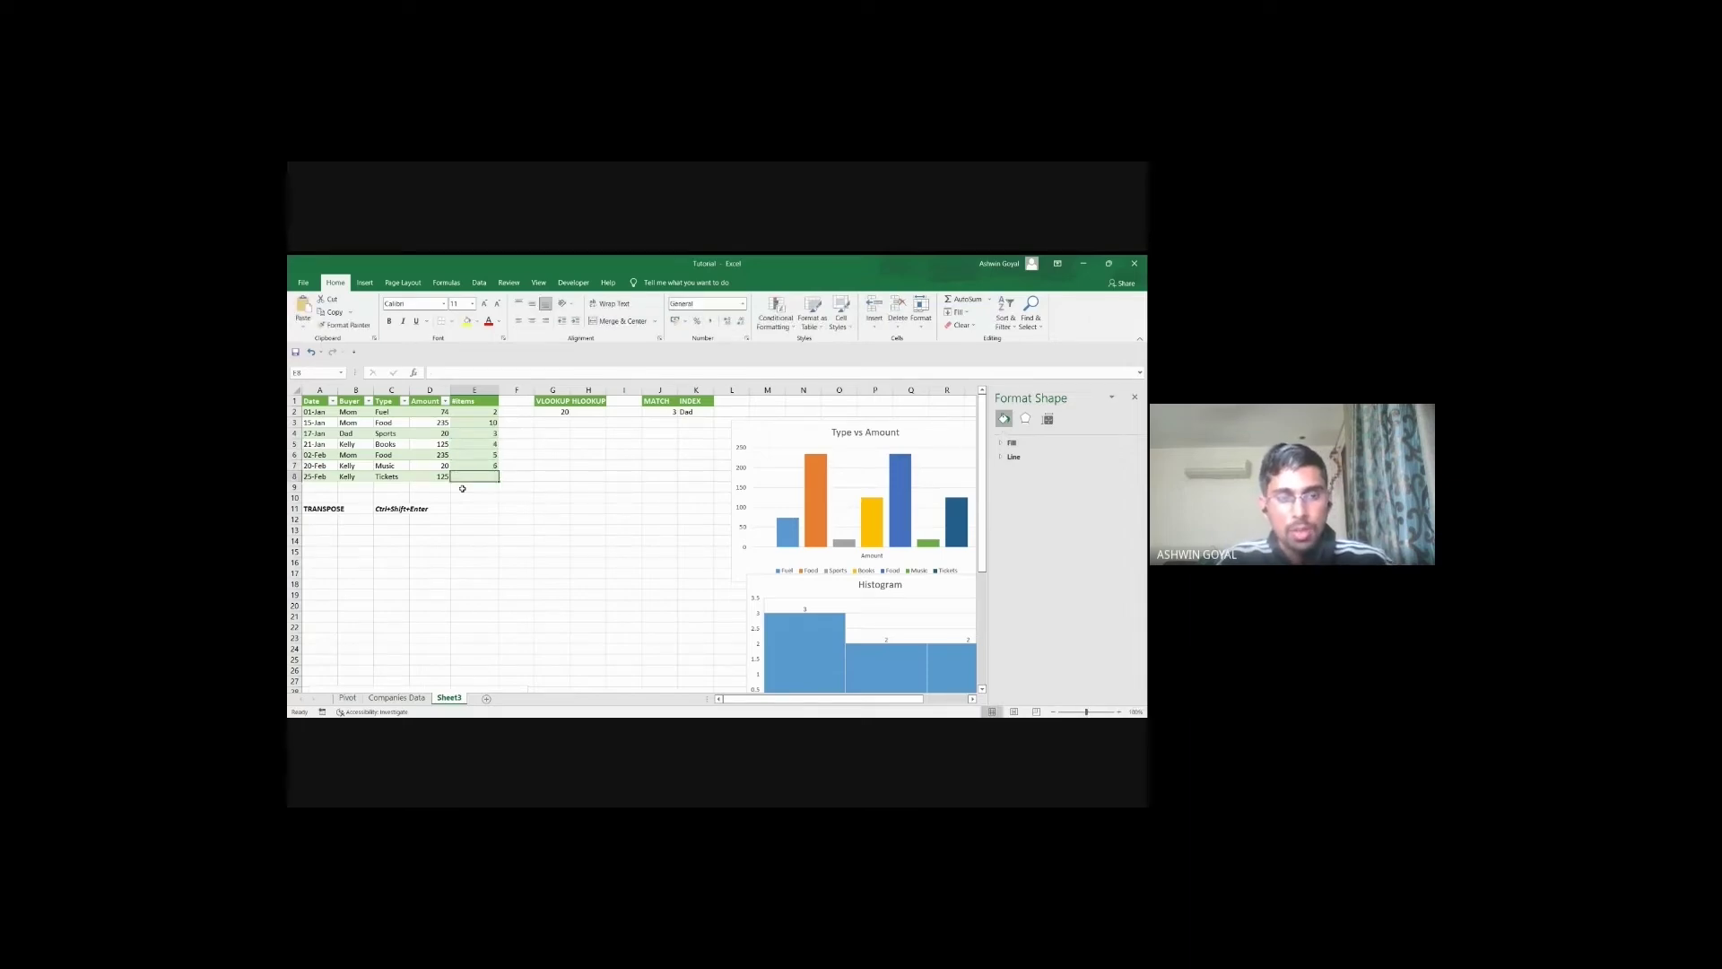
{"action": "type", "text": "1"}
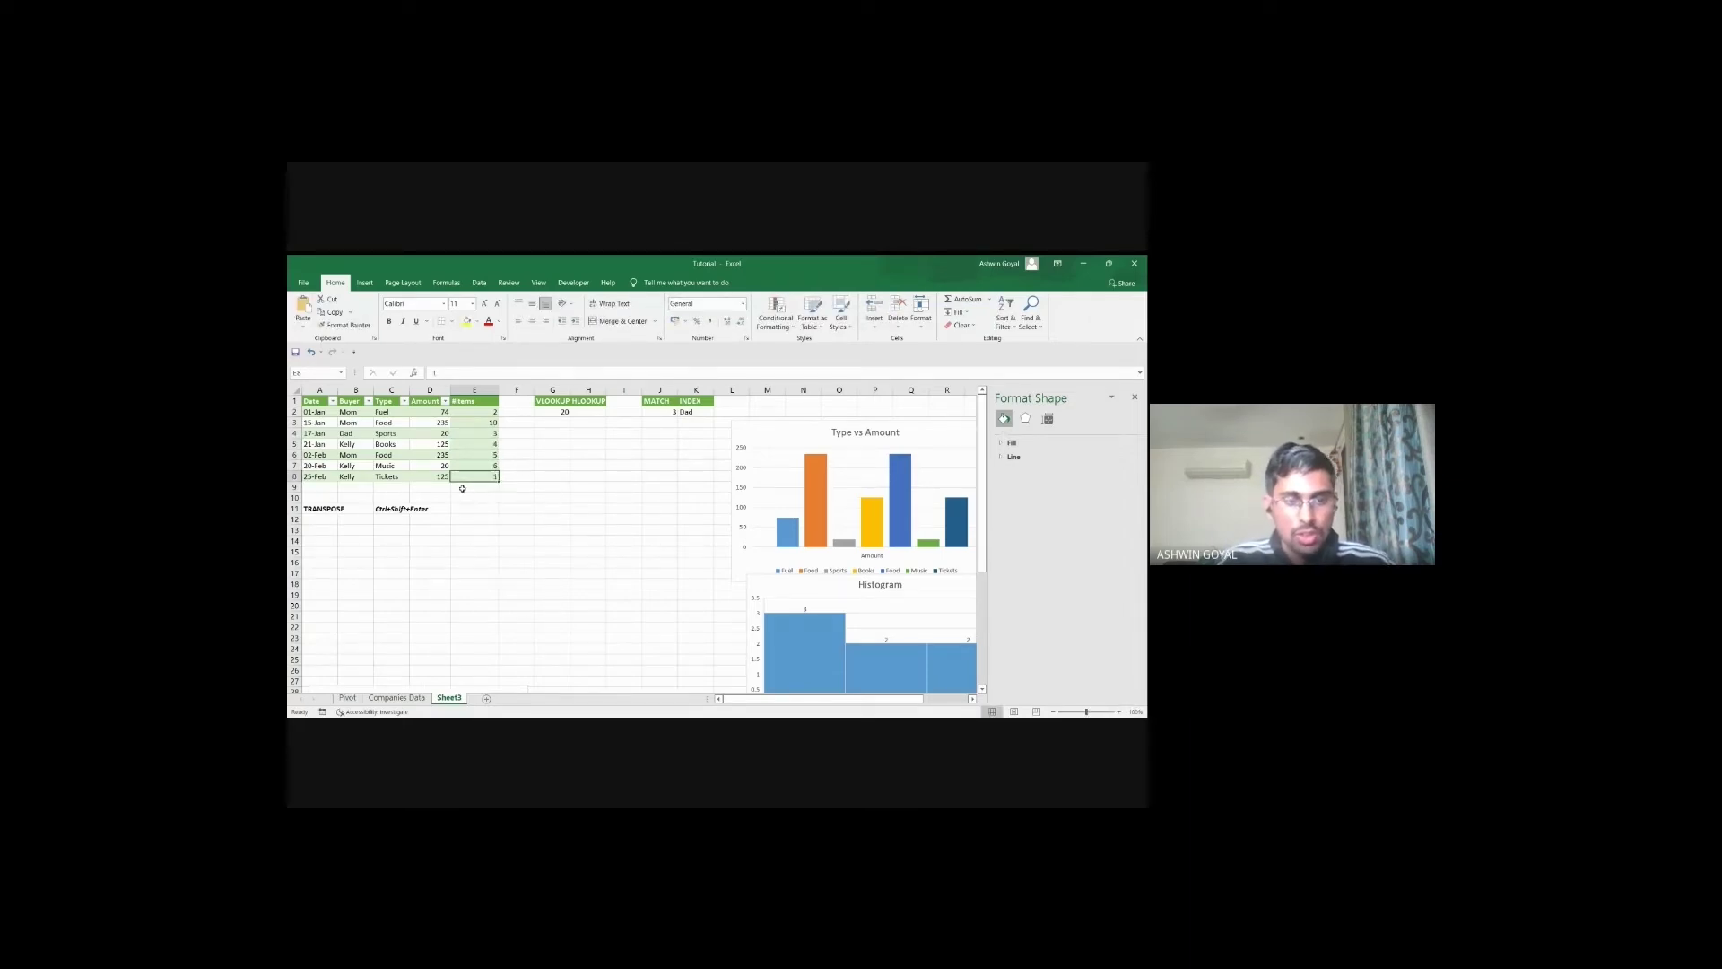
{"action": "key", "text": "Return"}
{"action": "key", "text": "Up"}
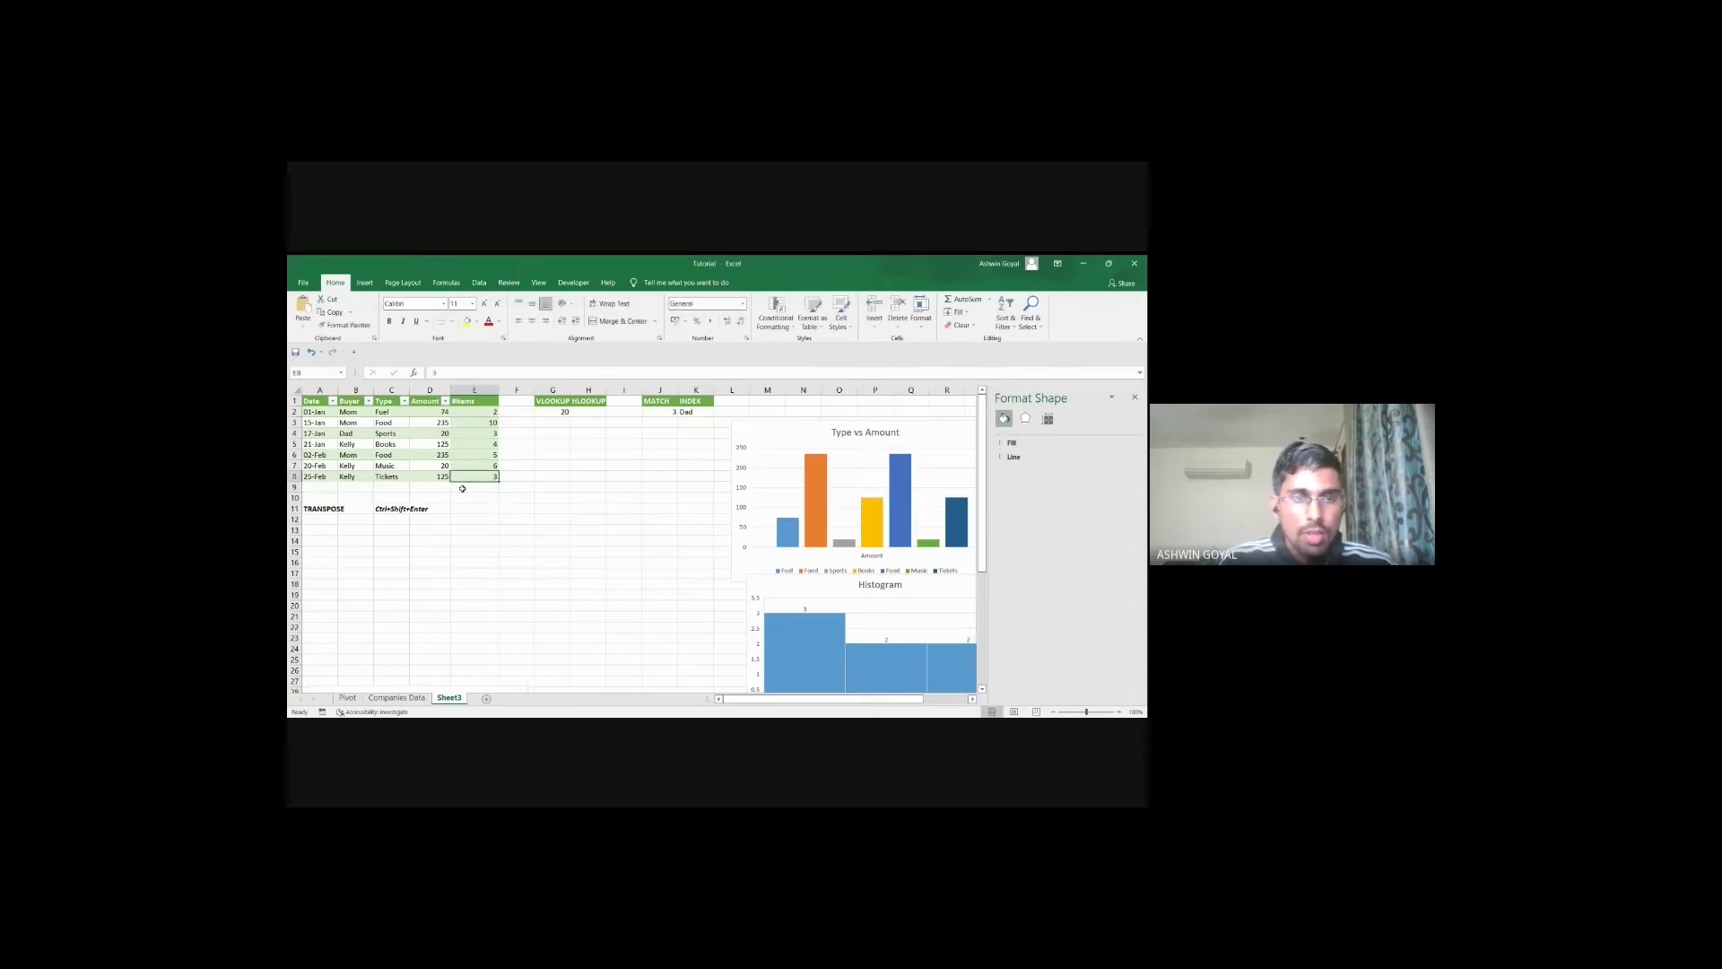
{"action": "left_click_drag", "start_coordinate": [439, 415], "coordinate": [472, 474]}
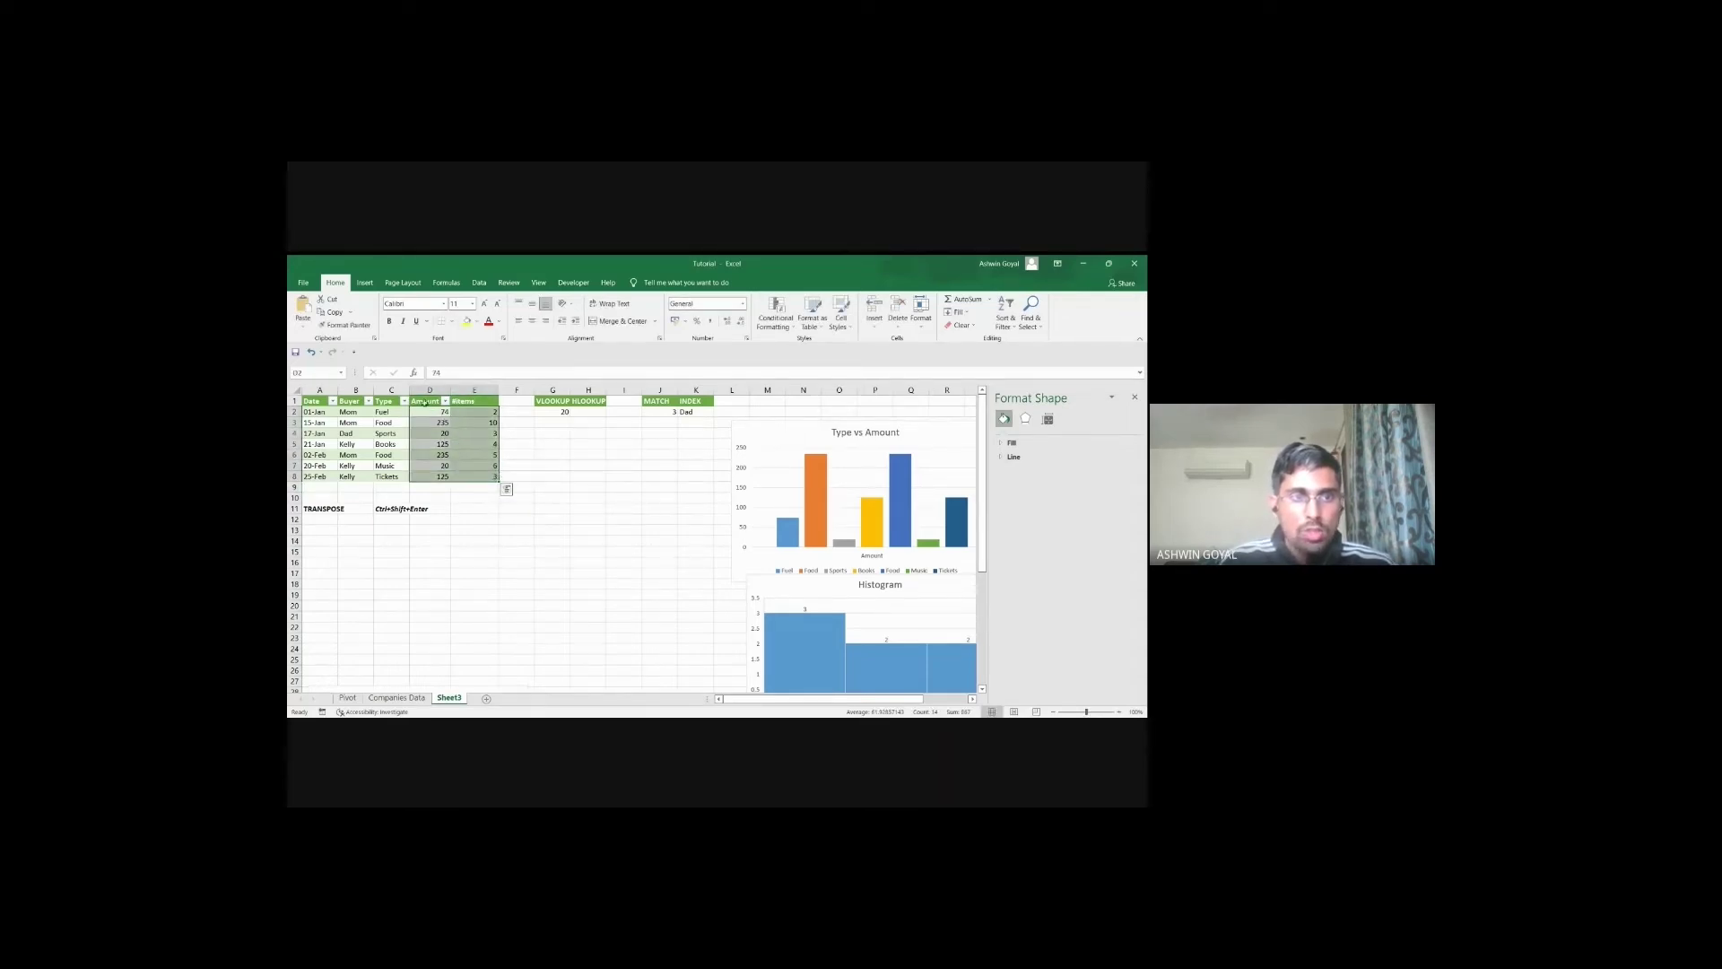
{"action": "left_click", "coordinate": [807, 601]}
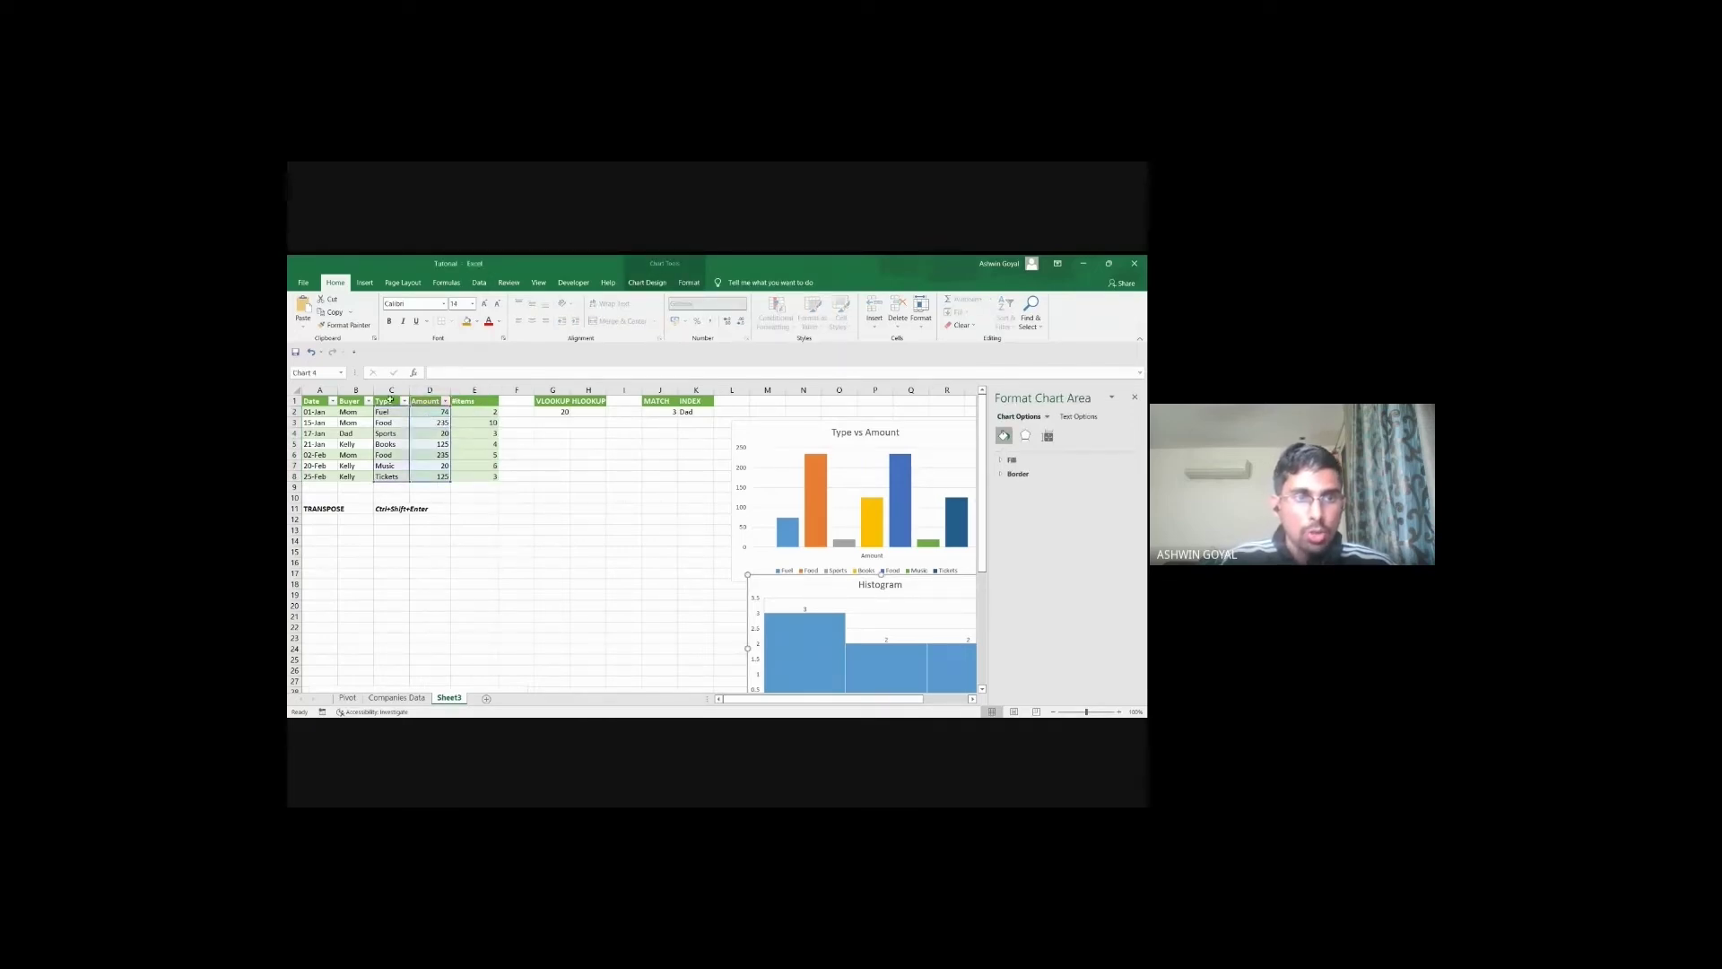
{"action": "left_click_drag", "start_coordinate": [391, 400], "coordinate": [431, 476]}
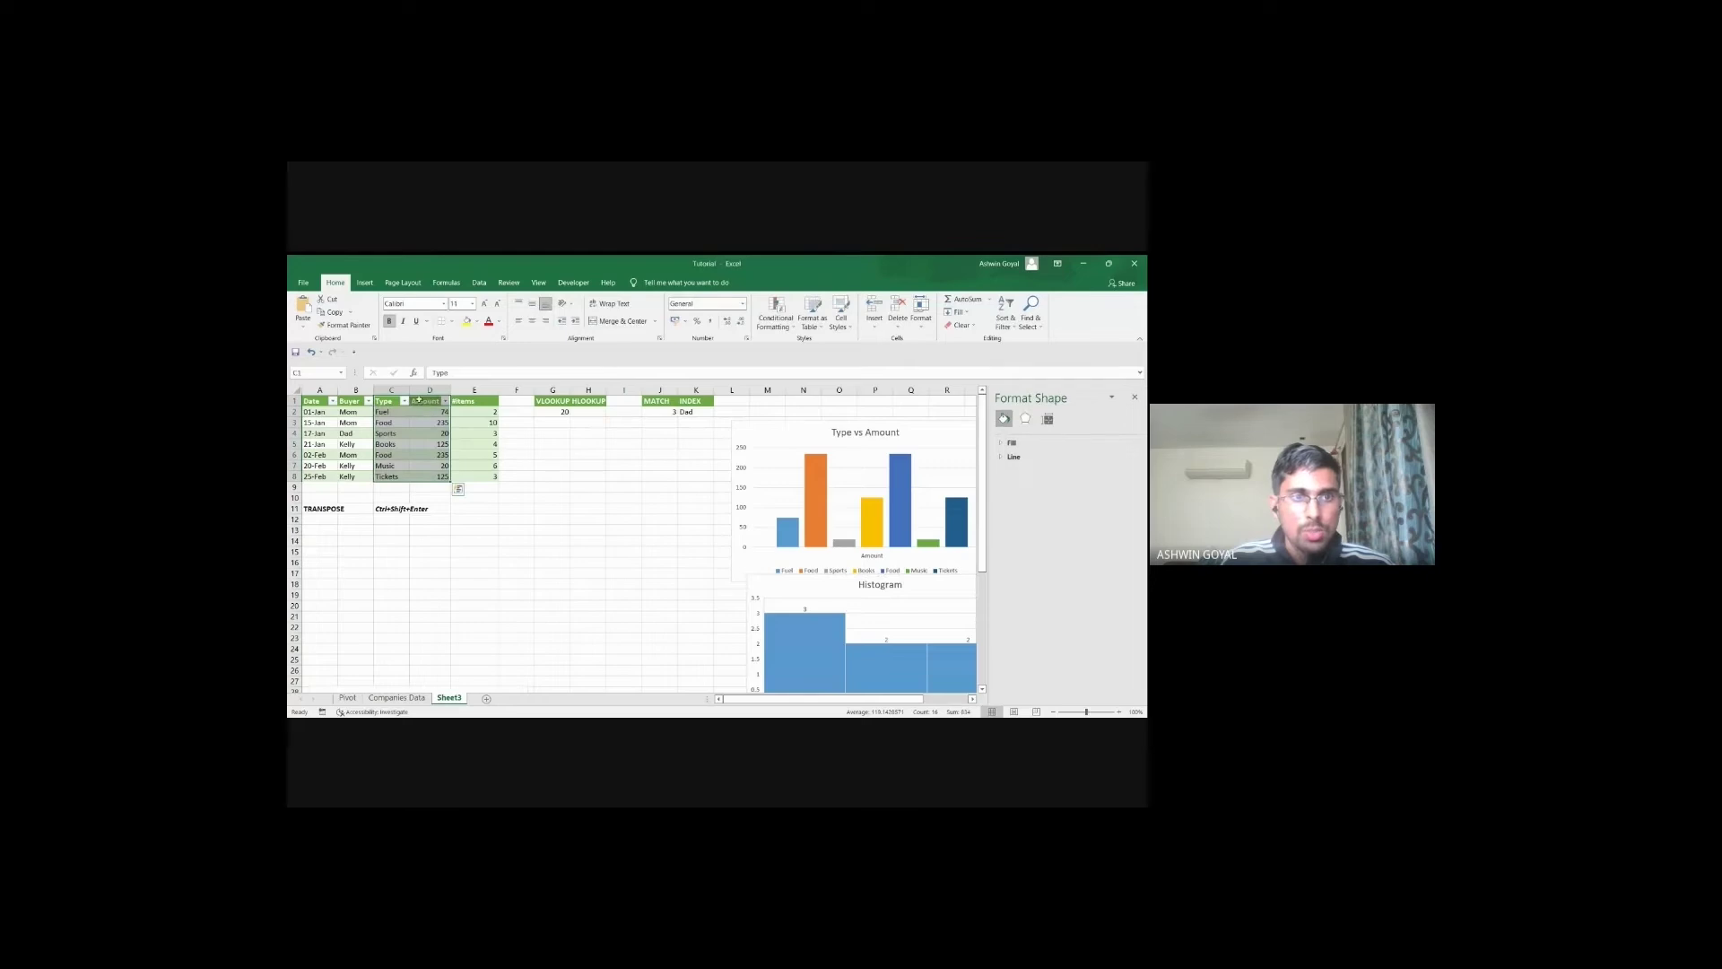
{"action": "left_click", "coordinate": [364, 283]}
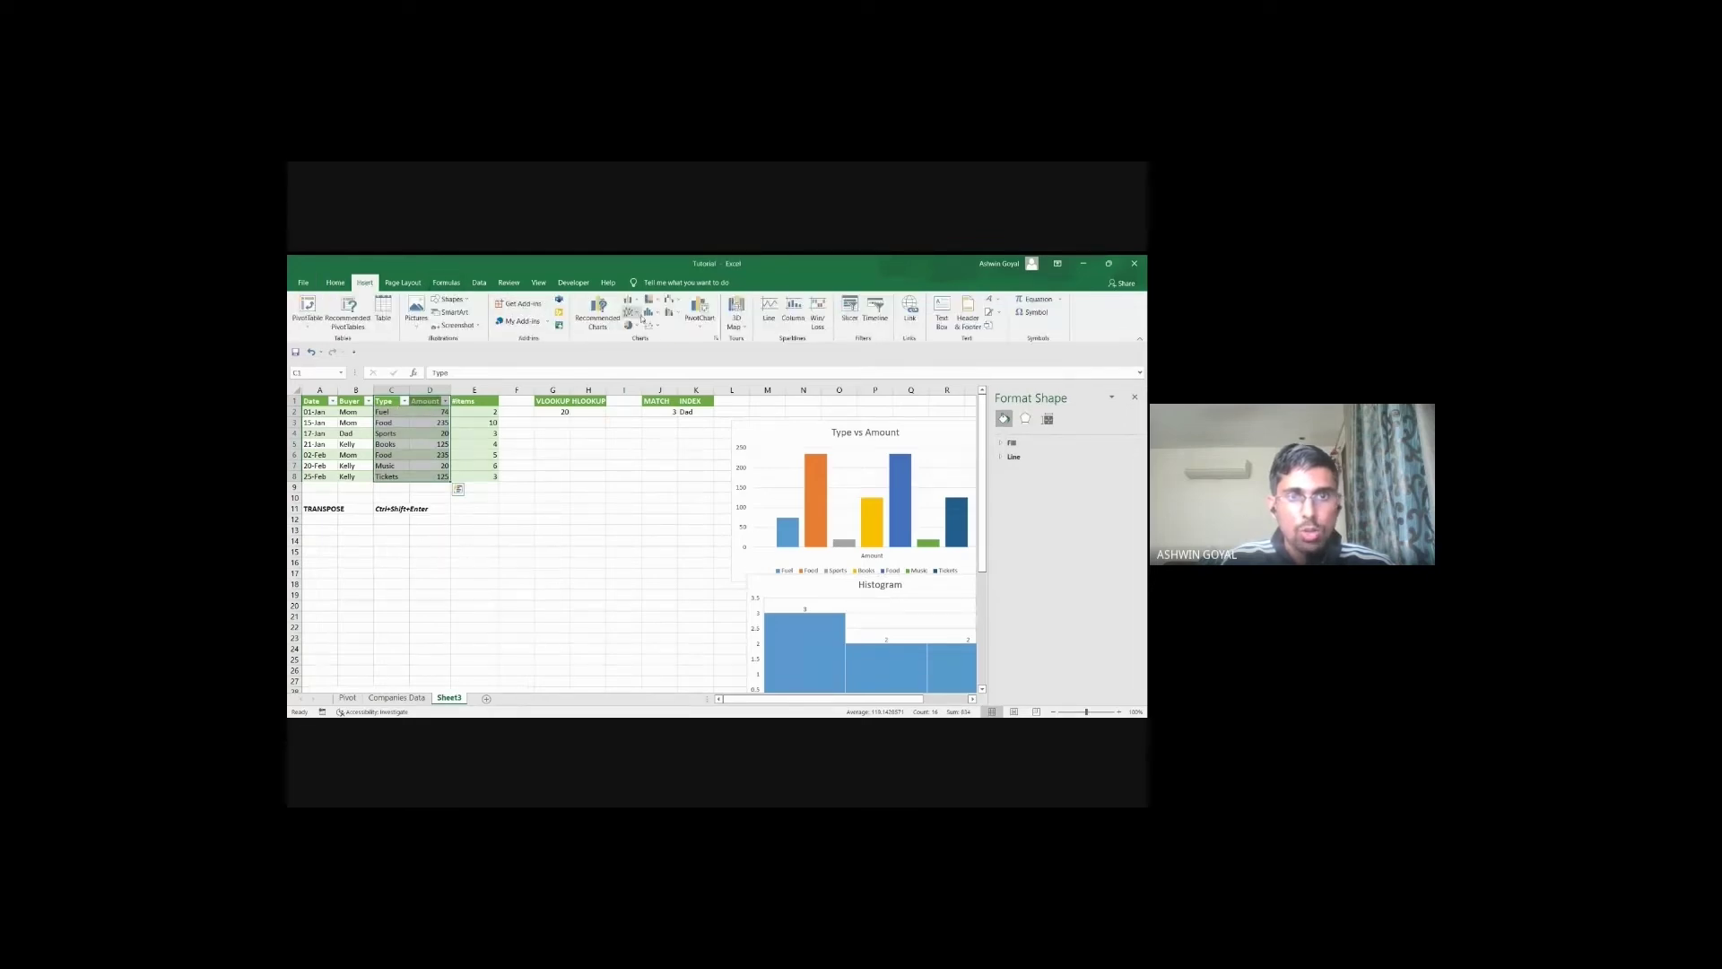
{"action": "left_click", "coordinate": [597, 314]}
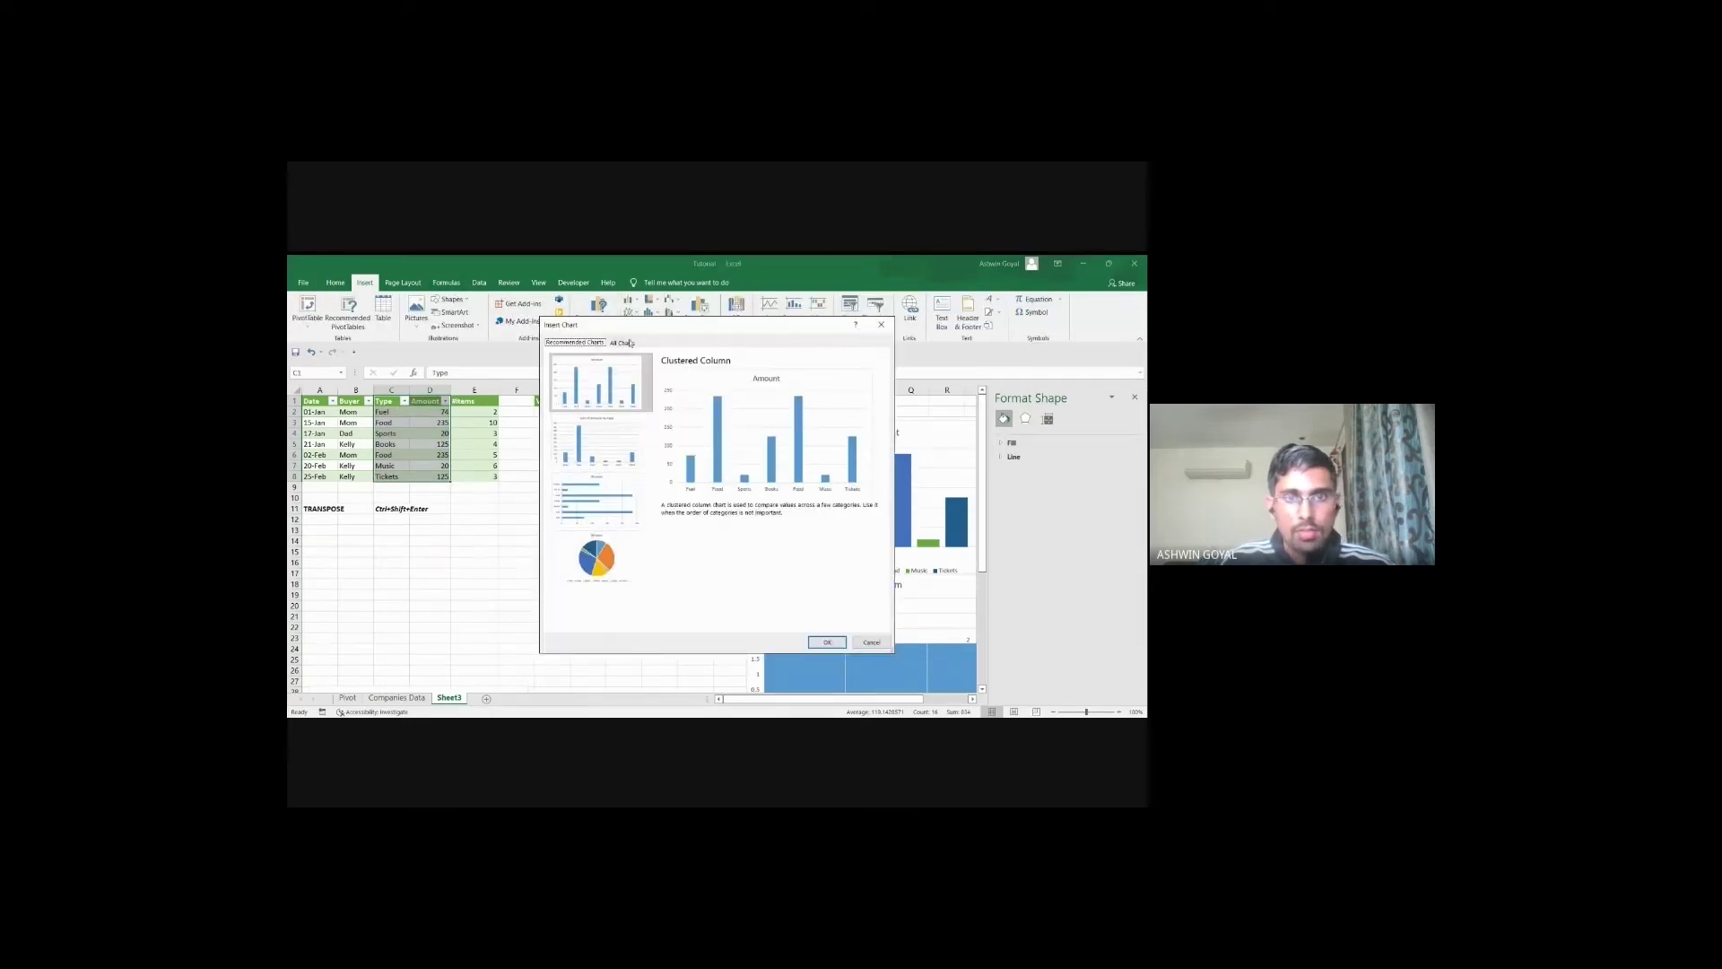
{"action": "left_click", "coordinate": [630, 343]}
{"action": "left_click", "coordinate": [578, 523]}
{"action": "mouse_move", "coordinate": [687, 430]}
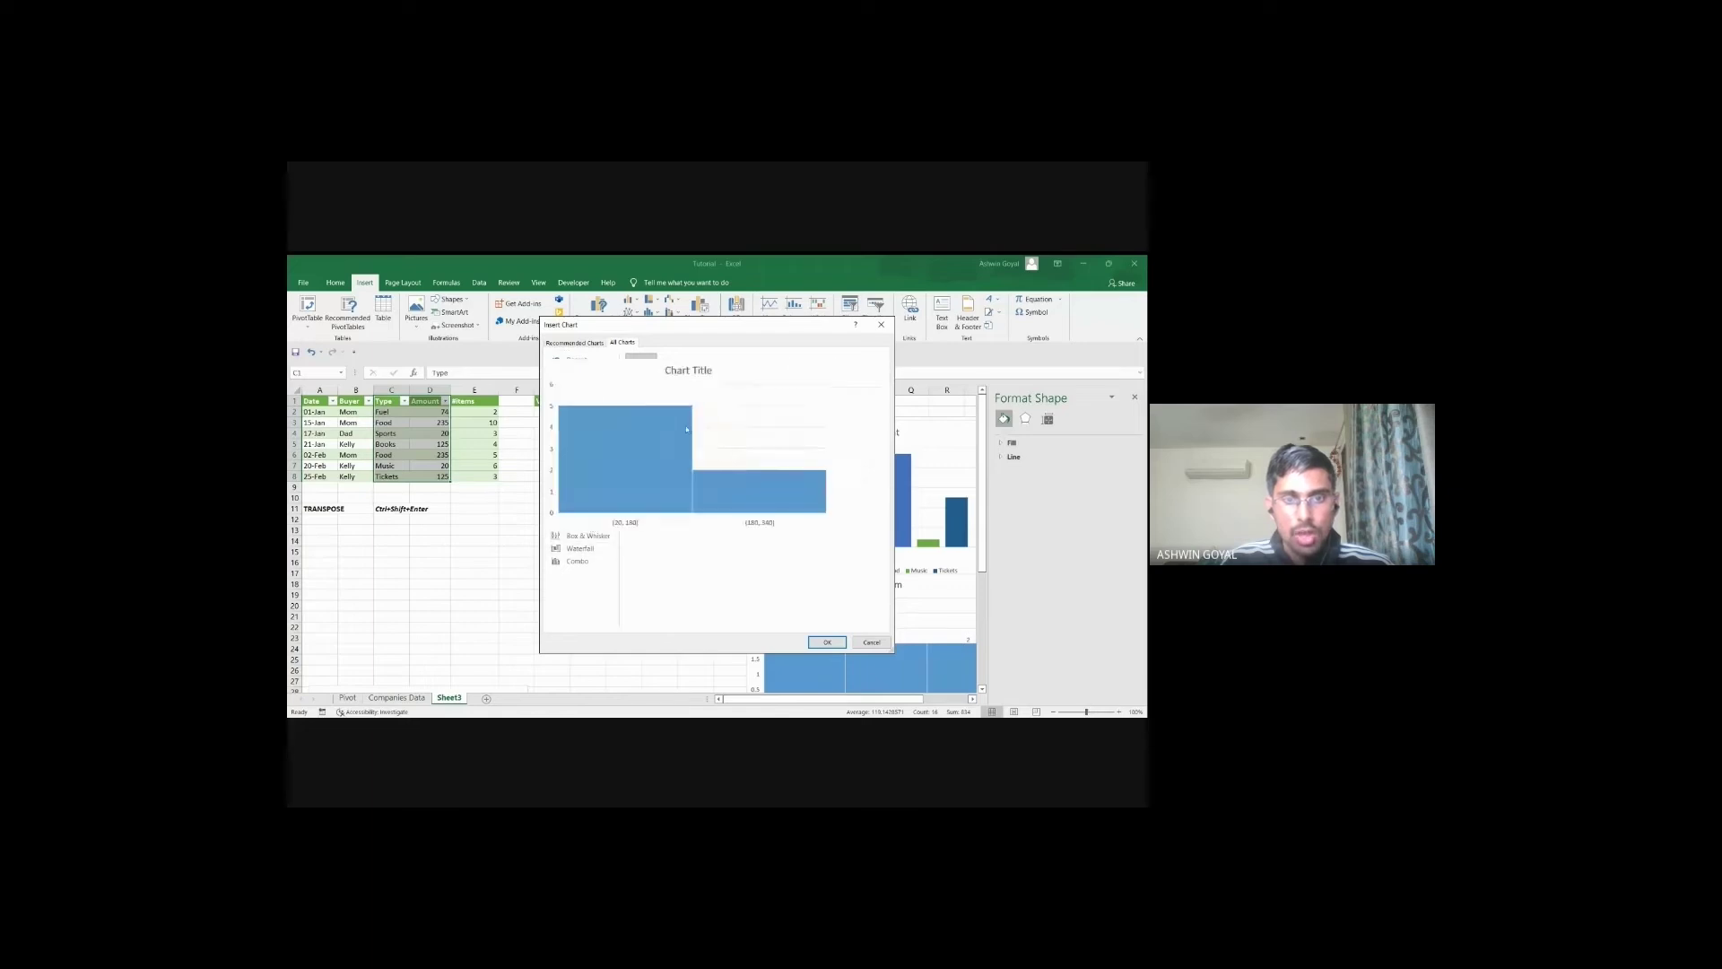
{"action": "left_click", "coordinate": [879, 325]}
Step: Move the Histogram chart from below the Type vs Amount chart to beside the expense table and enlarge it
{"action": "left_click_drag", "start_coordinate": [799, 588], "coordinate": [498, 471]}
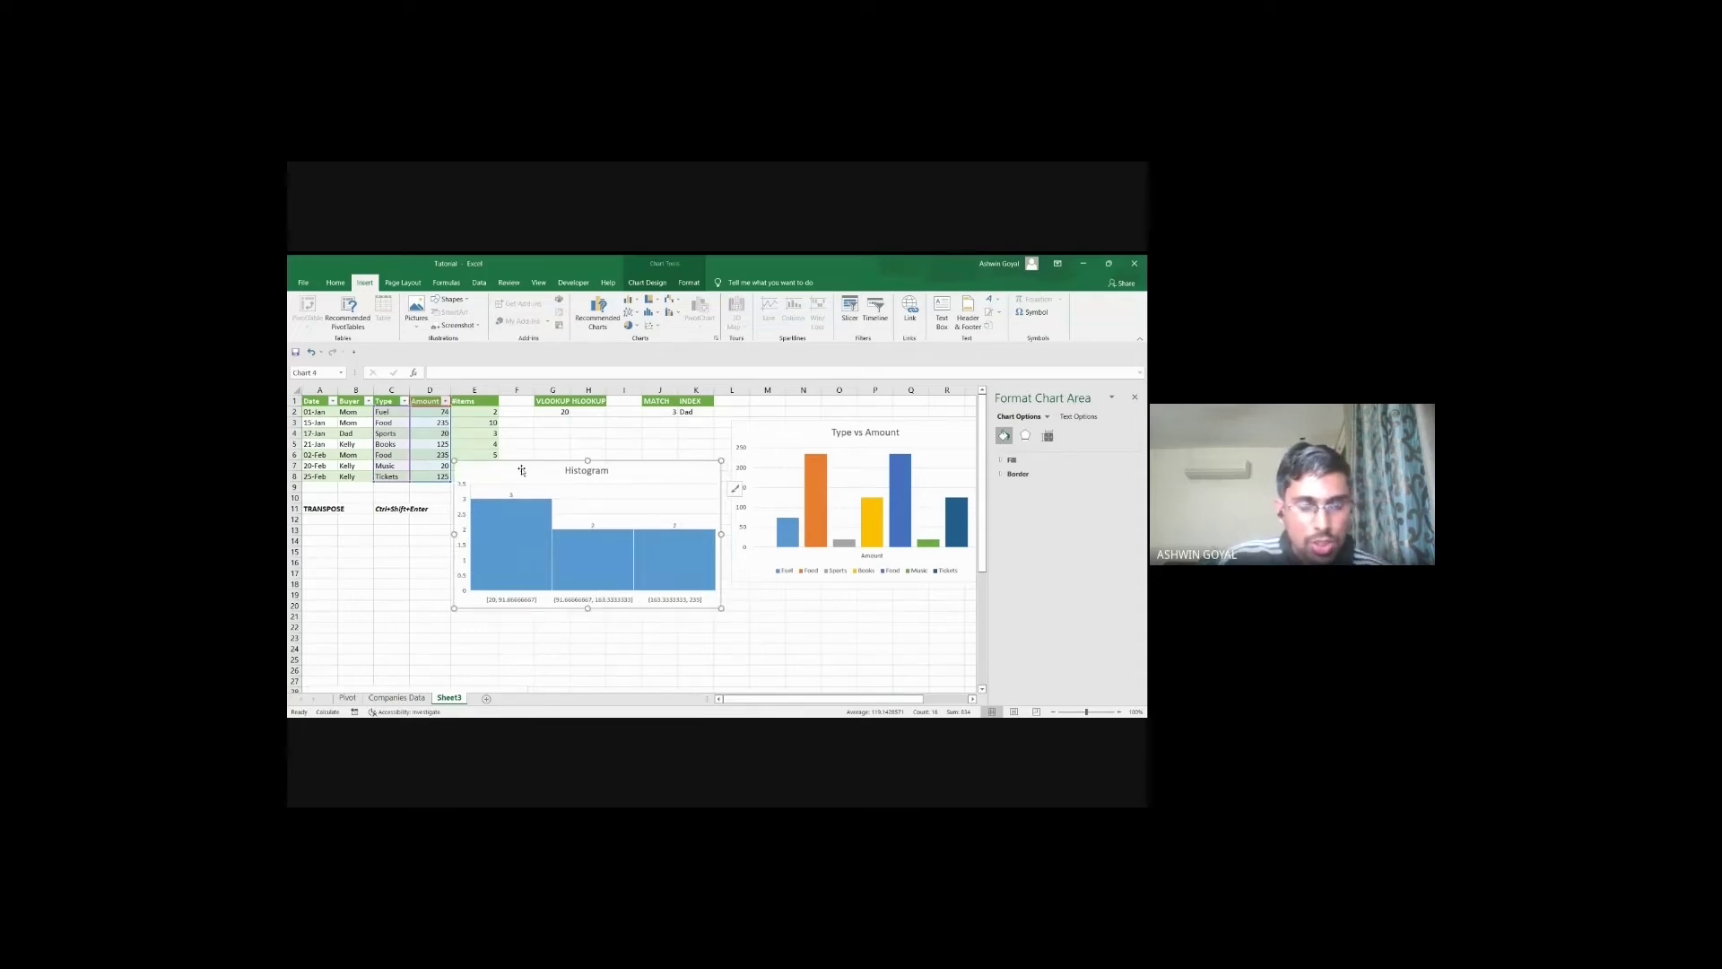
{"action": "left_click_drag", "start_coordinate": [527, 555], "coordinate": [602, 514]}
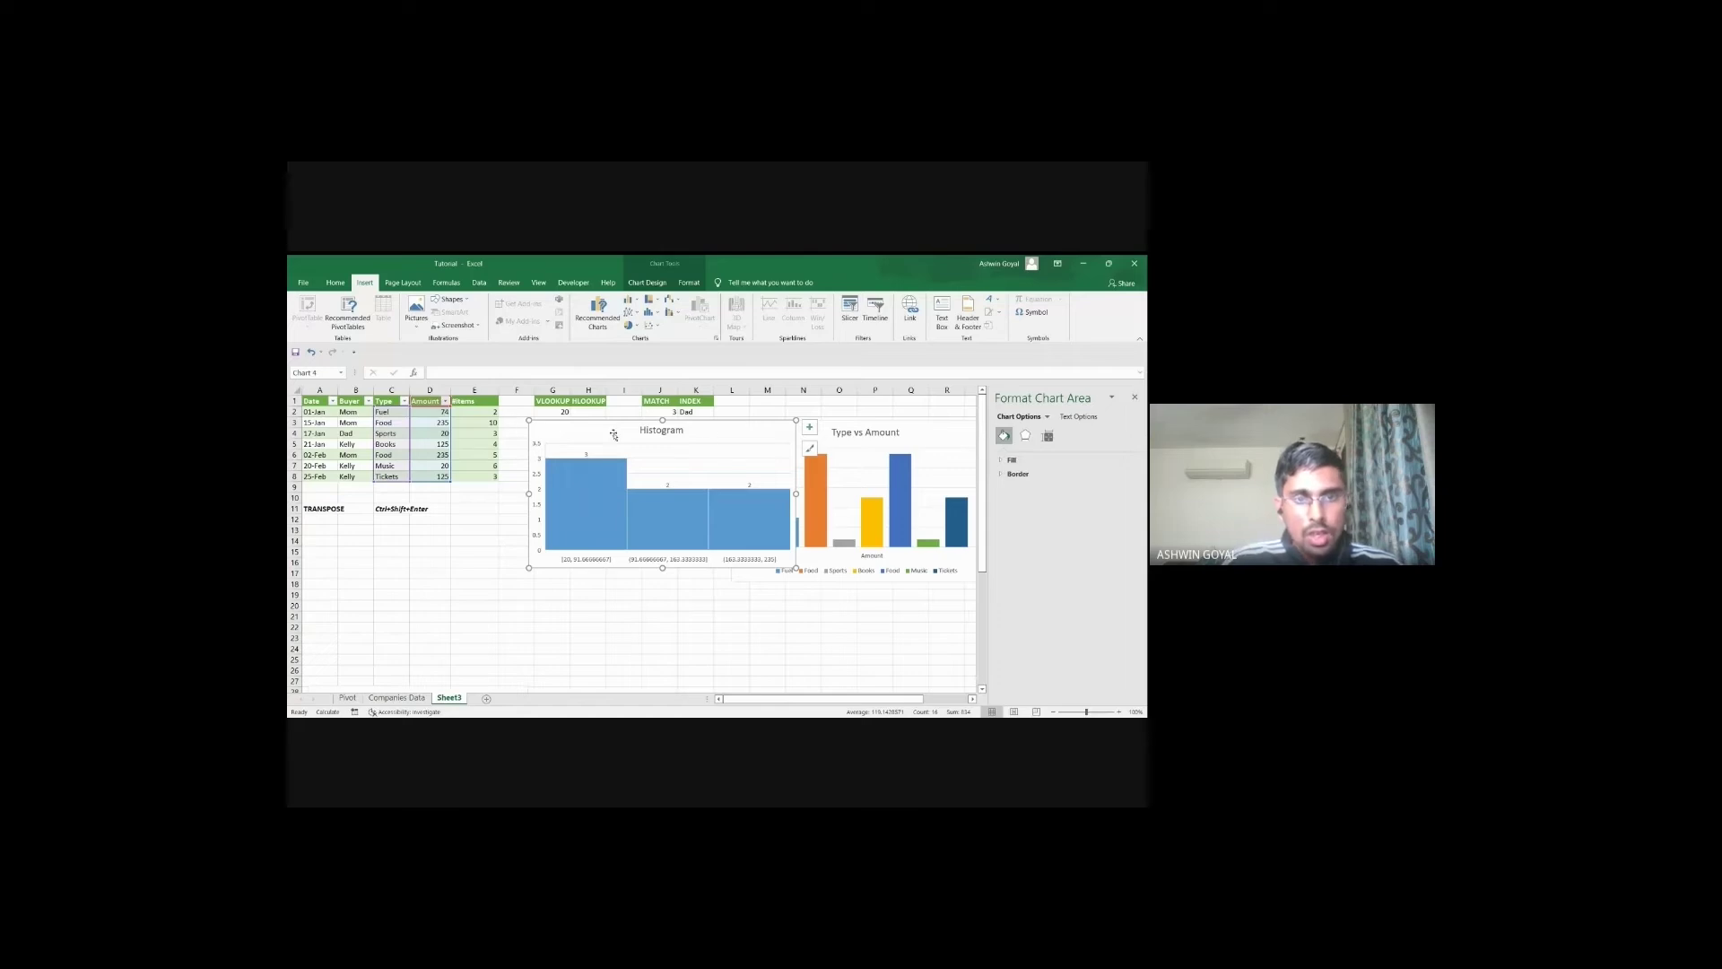
{"action": "left_click_drag", "start_coordinate": [612, 435], "coordinate": [505, 446]}
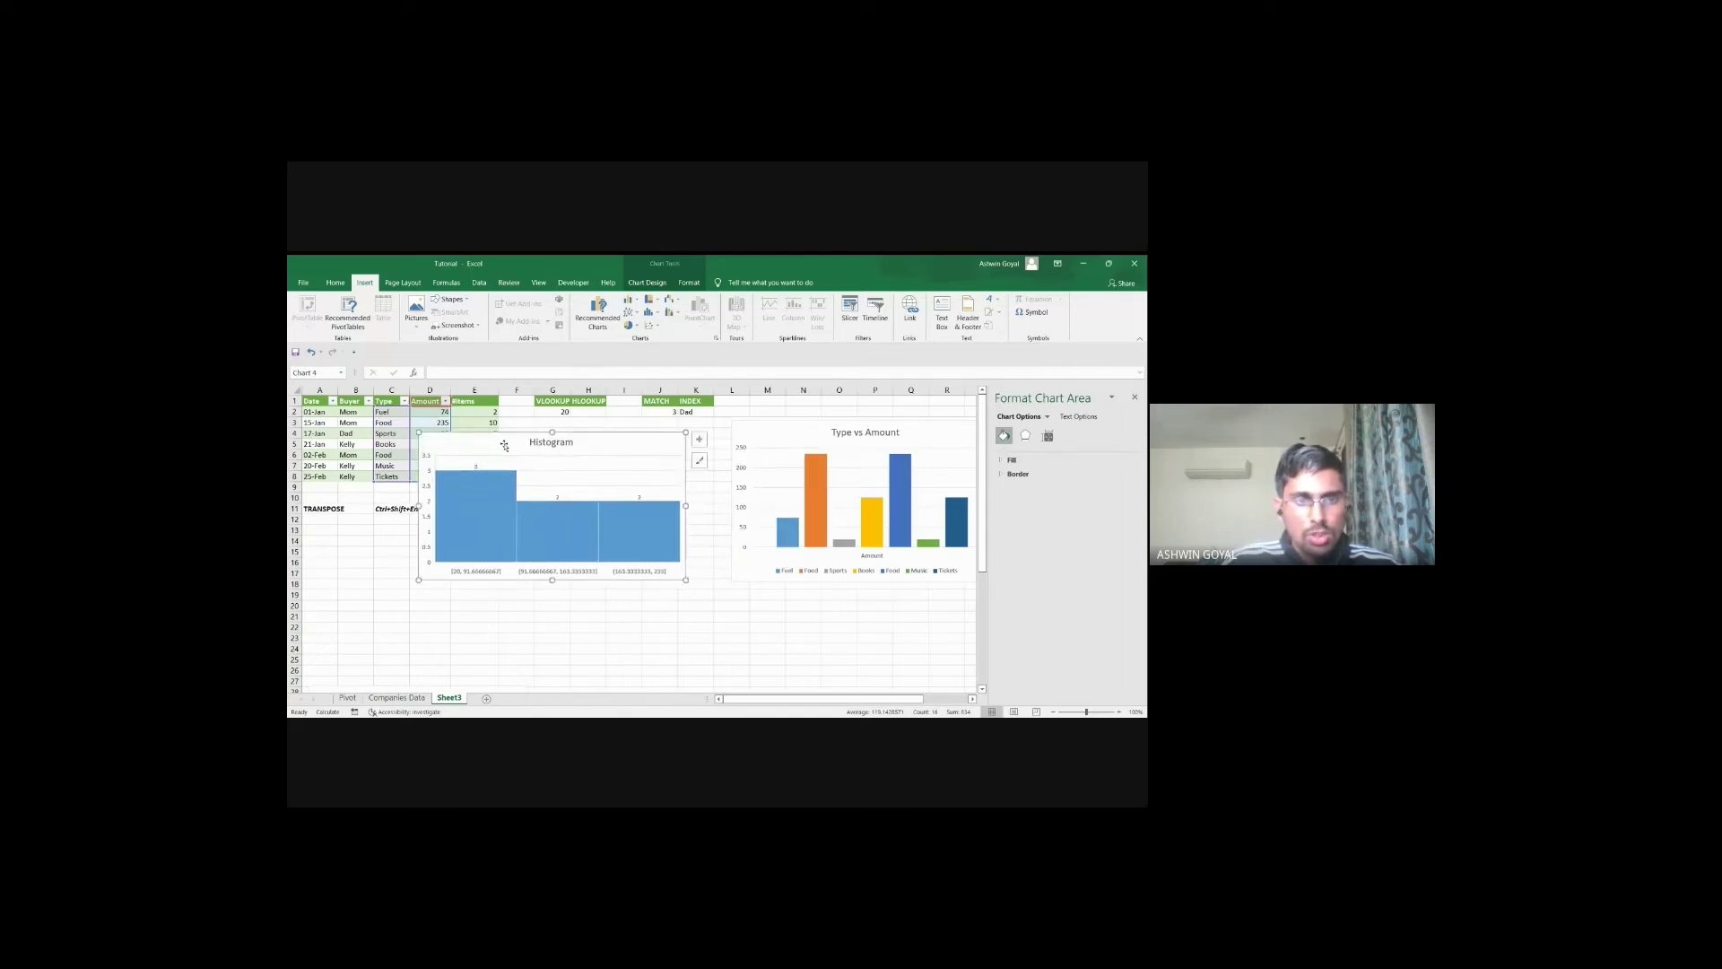
{"action": "left_click", "coordinate": [571, 445]}
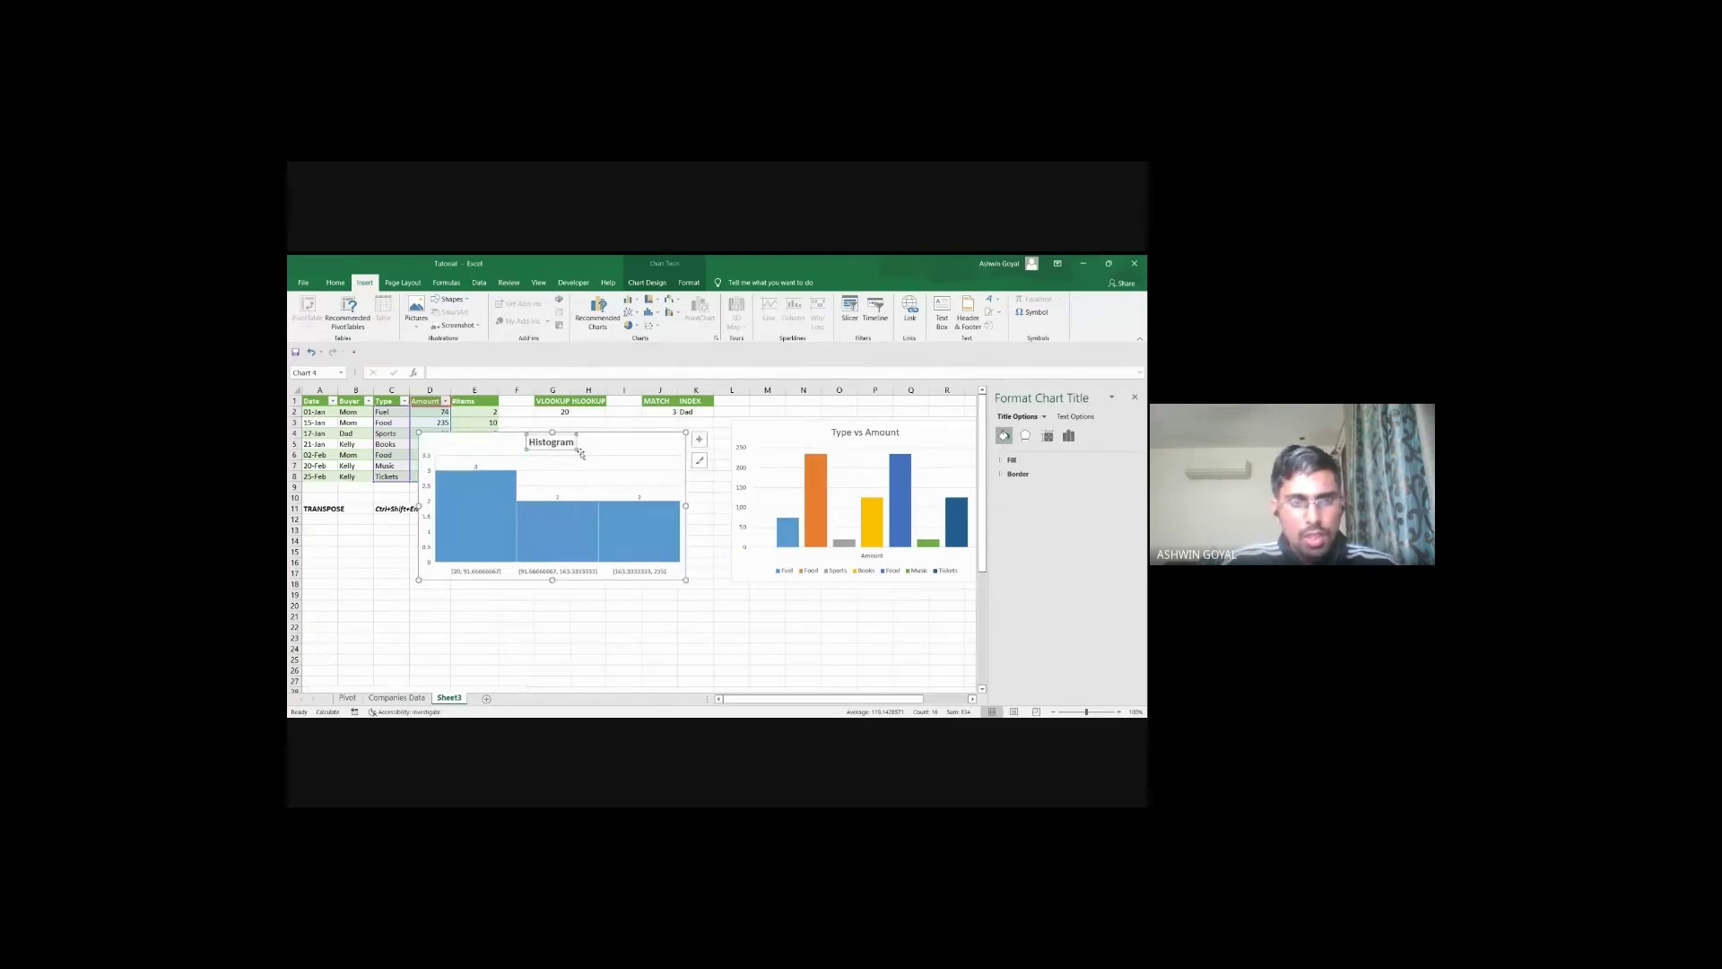
{"action": "left_click", "coordinate": [617, 445]}
{"action": "left_click_drag", "start_coordinate": [686, 580], "coordinate": [708, 608]}
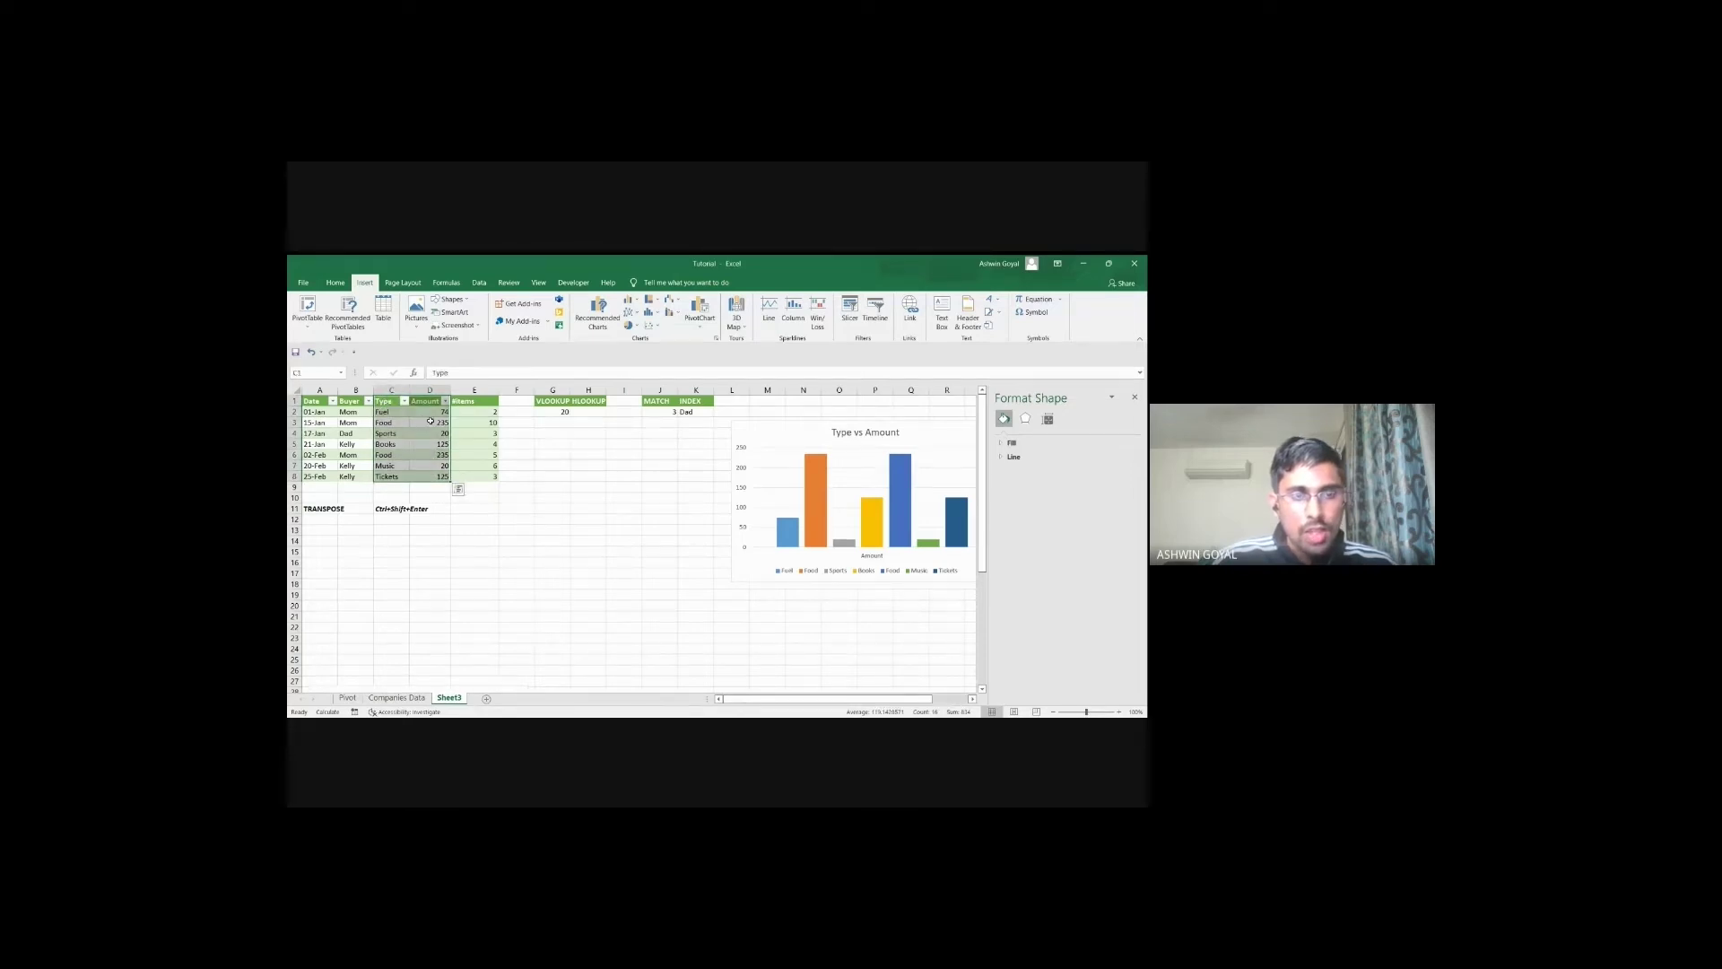
Step: Insert a Histogram chart from the Type and Amount columns, enlarge it and place it over the Type vs Amount chart's edge
{"action": "left_click", "coordinate": [596, 319]}
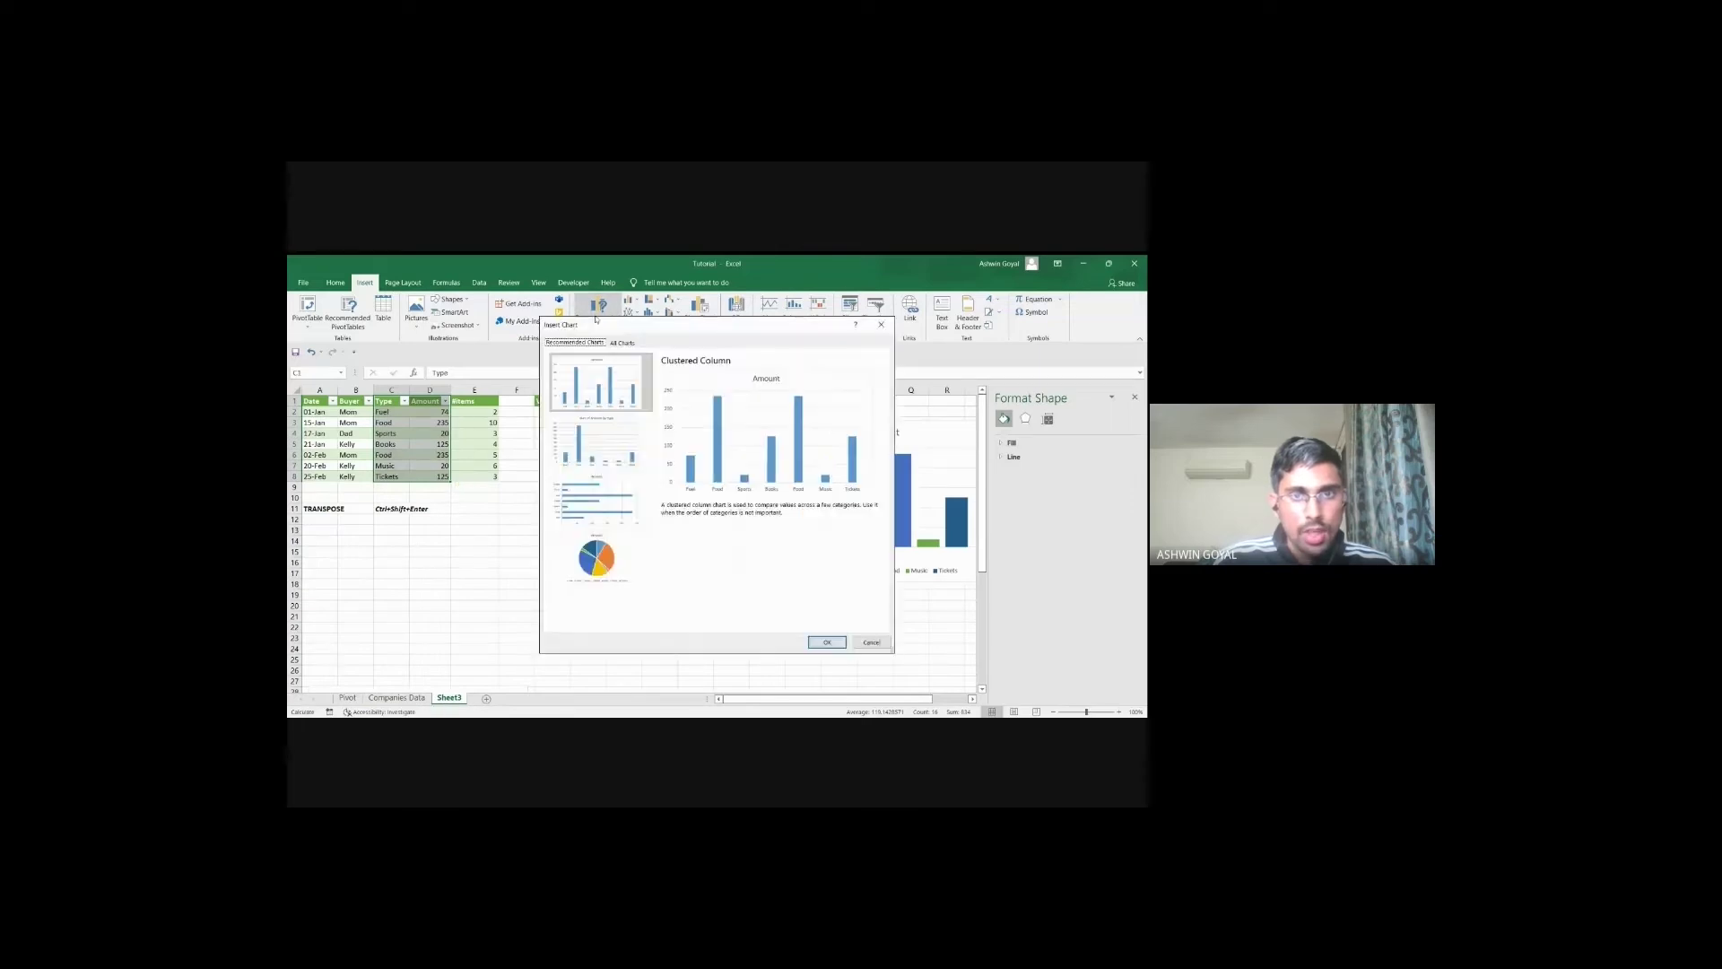
{"action": "left_click", "coordinate": [632, 344]}
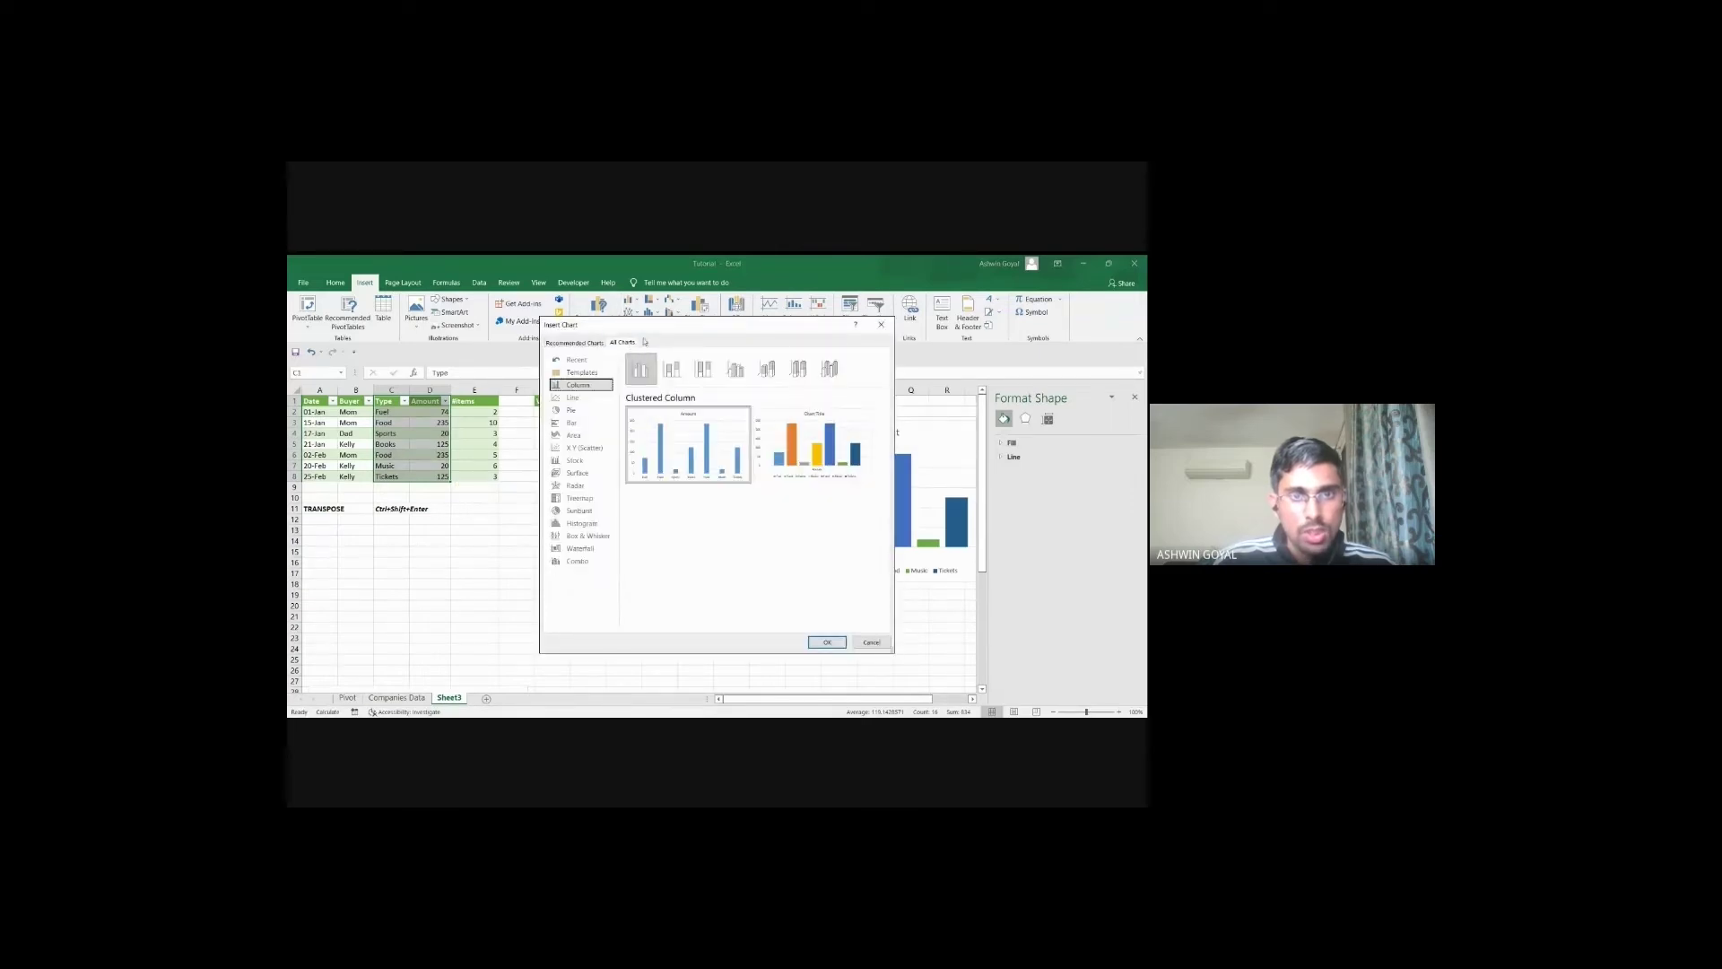
{"action": "left_click", "coordinate": [592, 522]}
{"action": "mouse_move", "coordinate": [654, 419]}
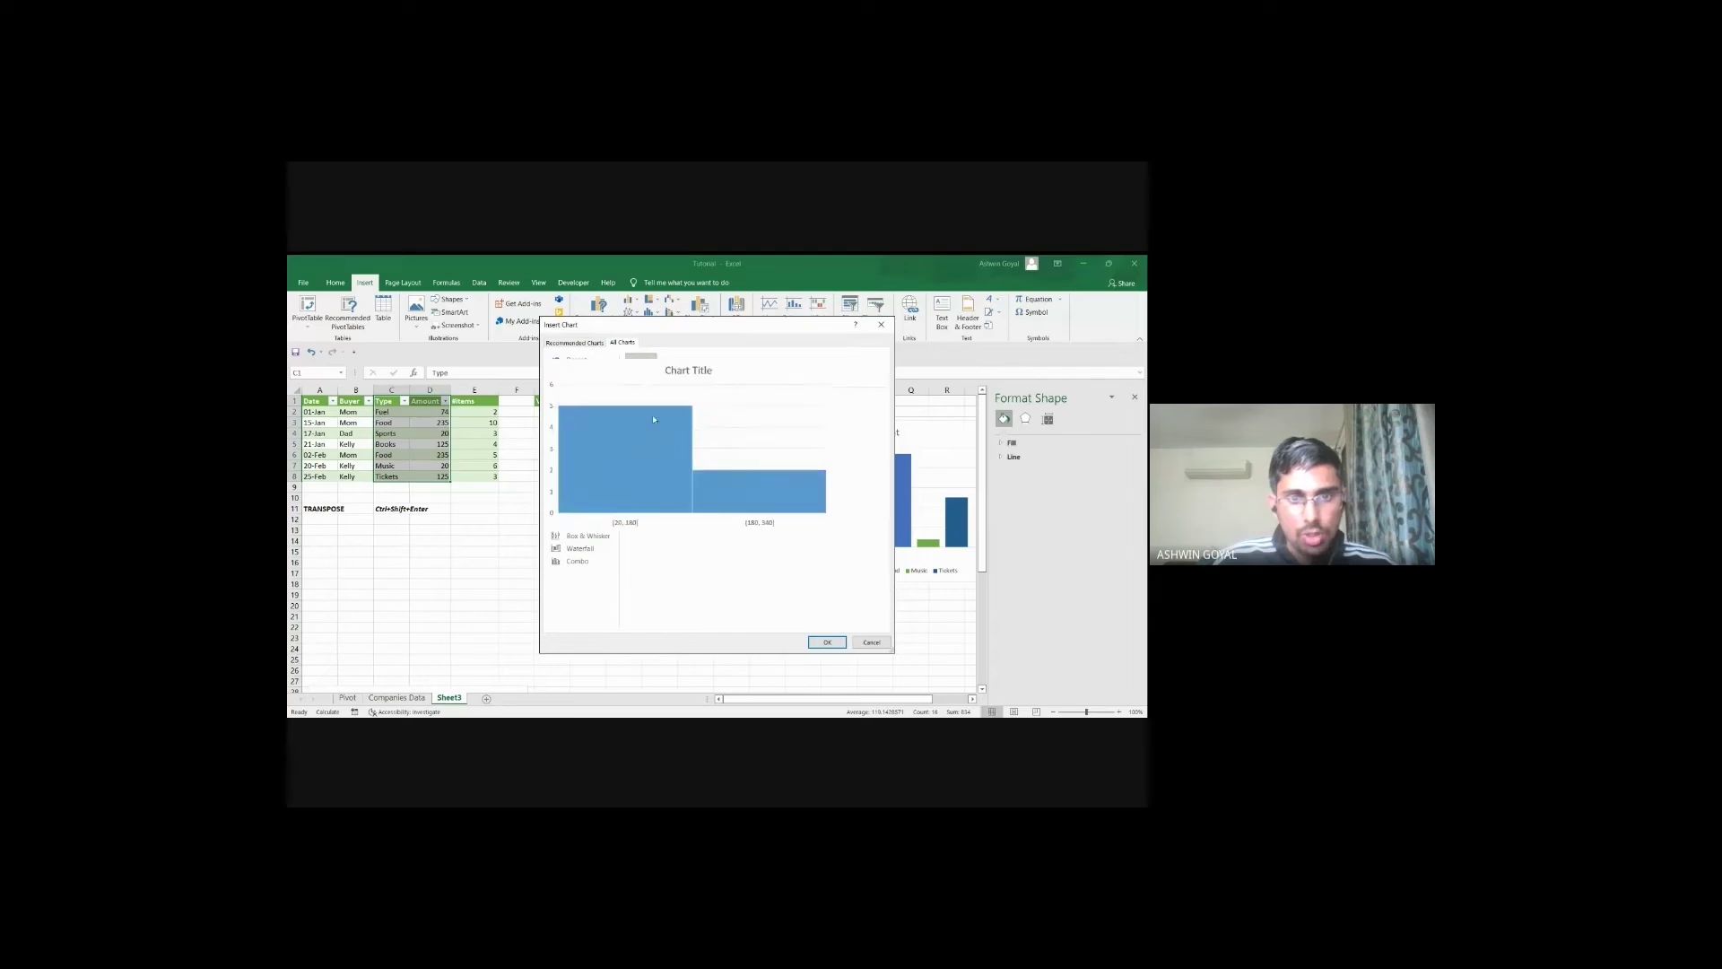
{"action": "left_click", "coordinate": [825, 644]}
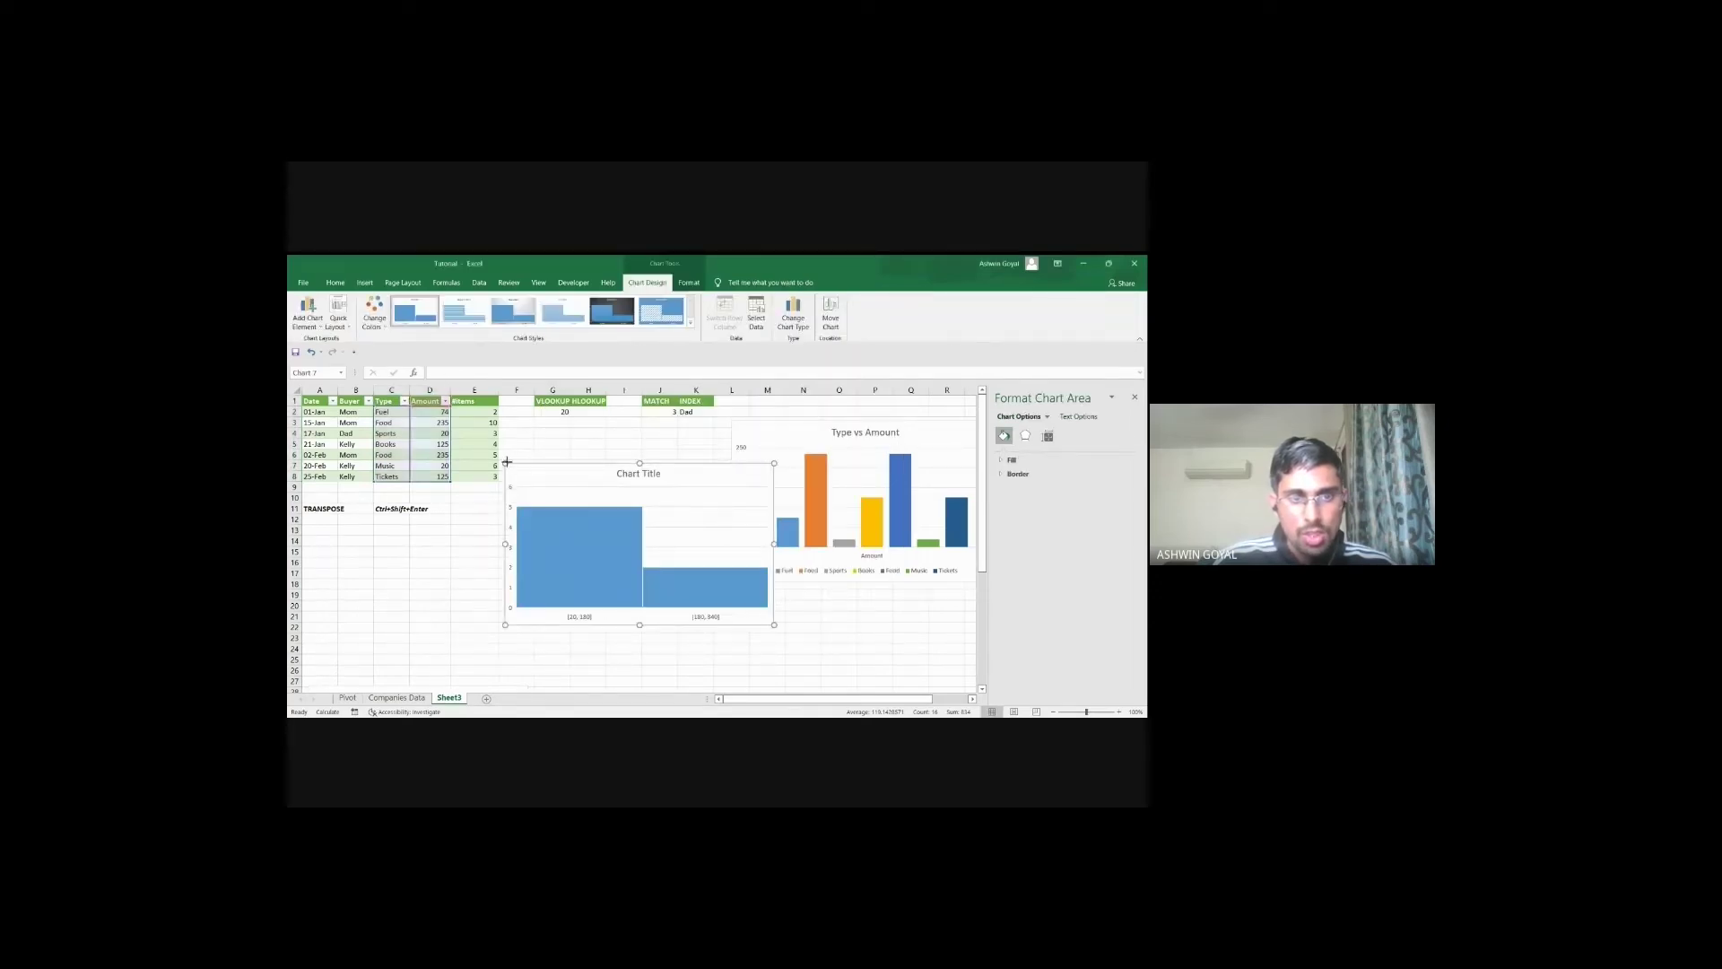
{"action": "left_click_drag", "start_coordinate": [509, 464], "coordinate": [467, 455]}
{"action": "left_click_drag", "start_coordinate": [619, 472], "coordinate": [713, 453]}
Step: Add data labels to the new histogram and check the labels on its two bars
{"action": "left_click", "coordinate": [884, 443]}
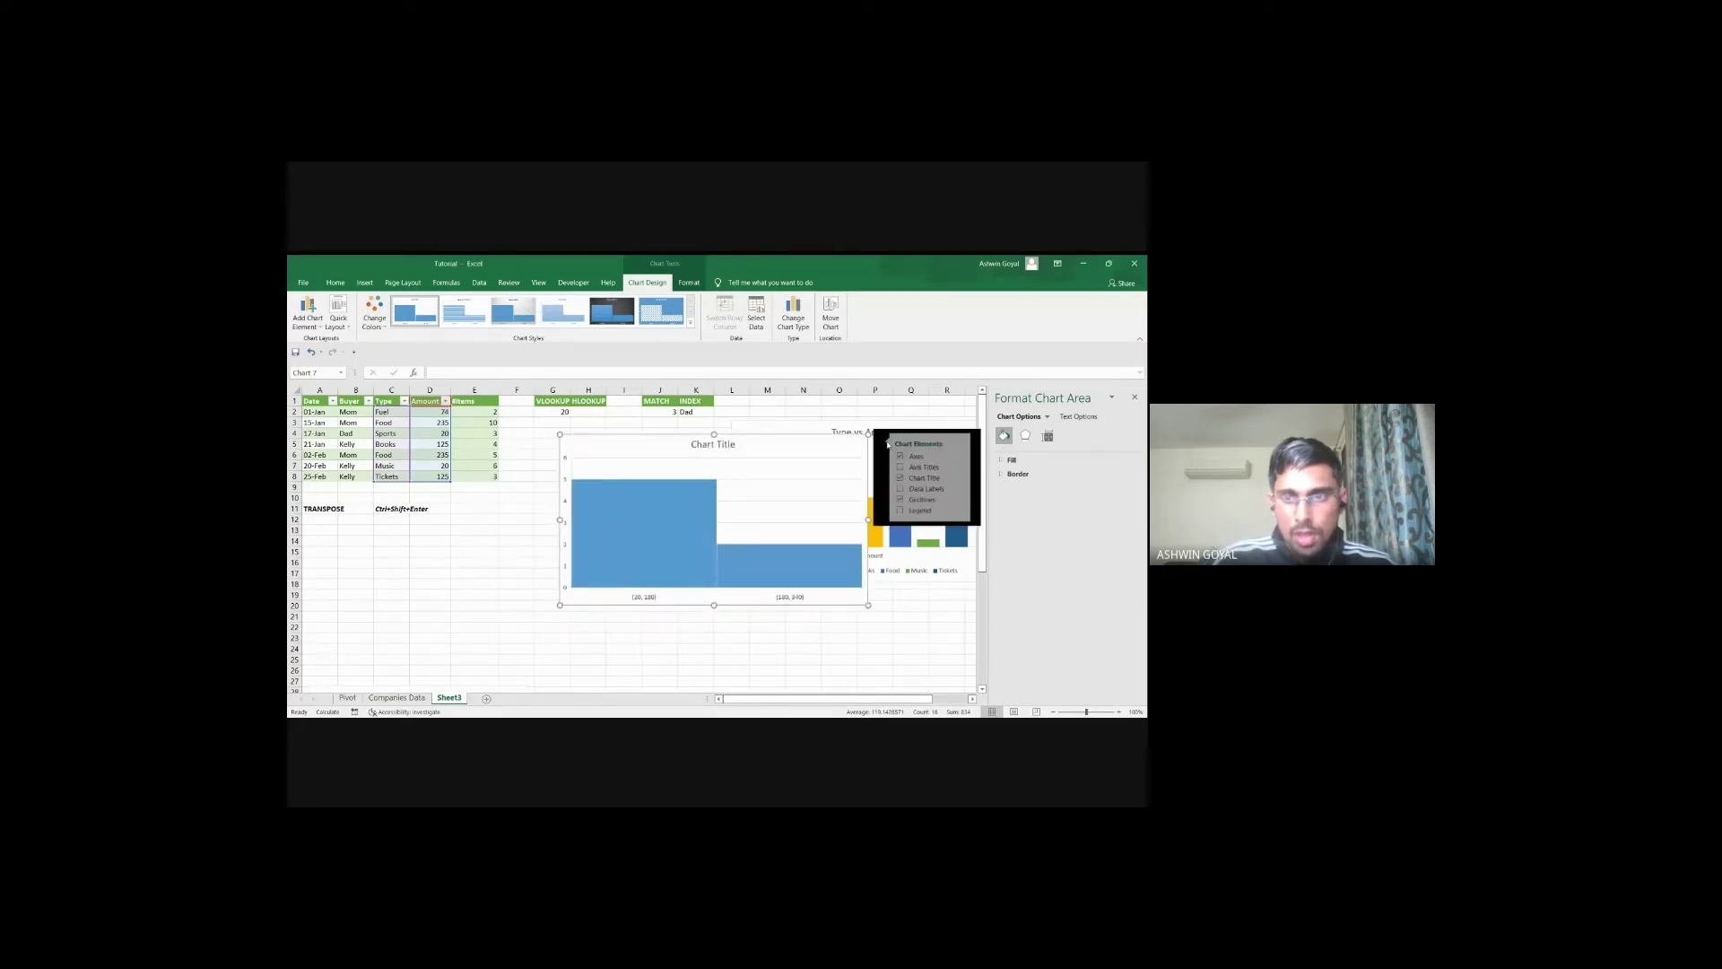
{"action": "left_click", "coordinate": [906, 489]}
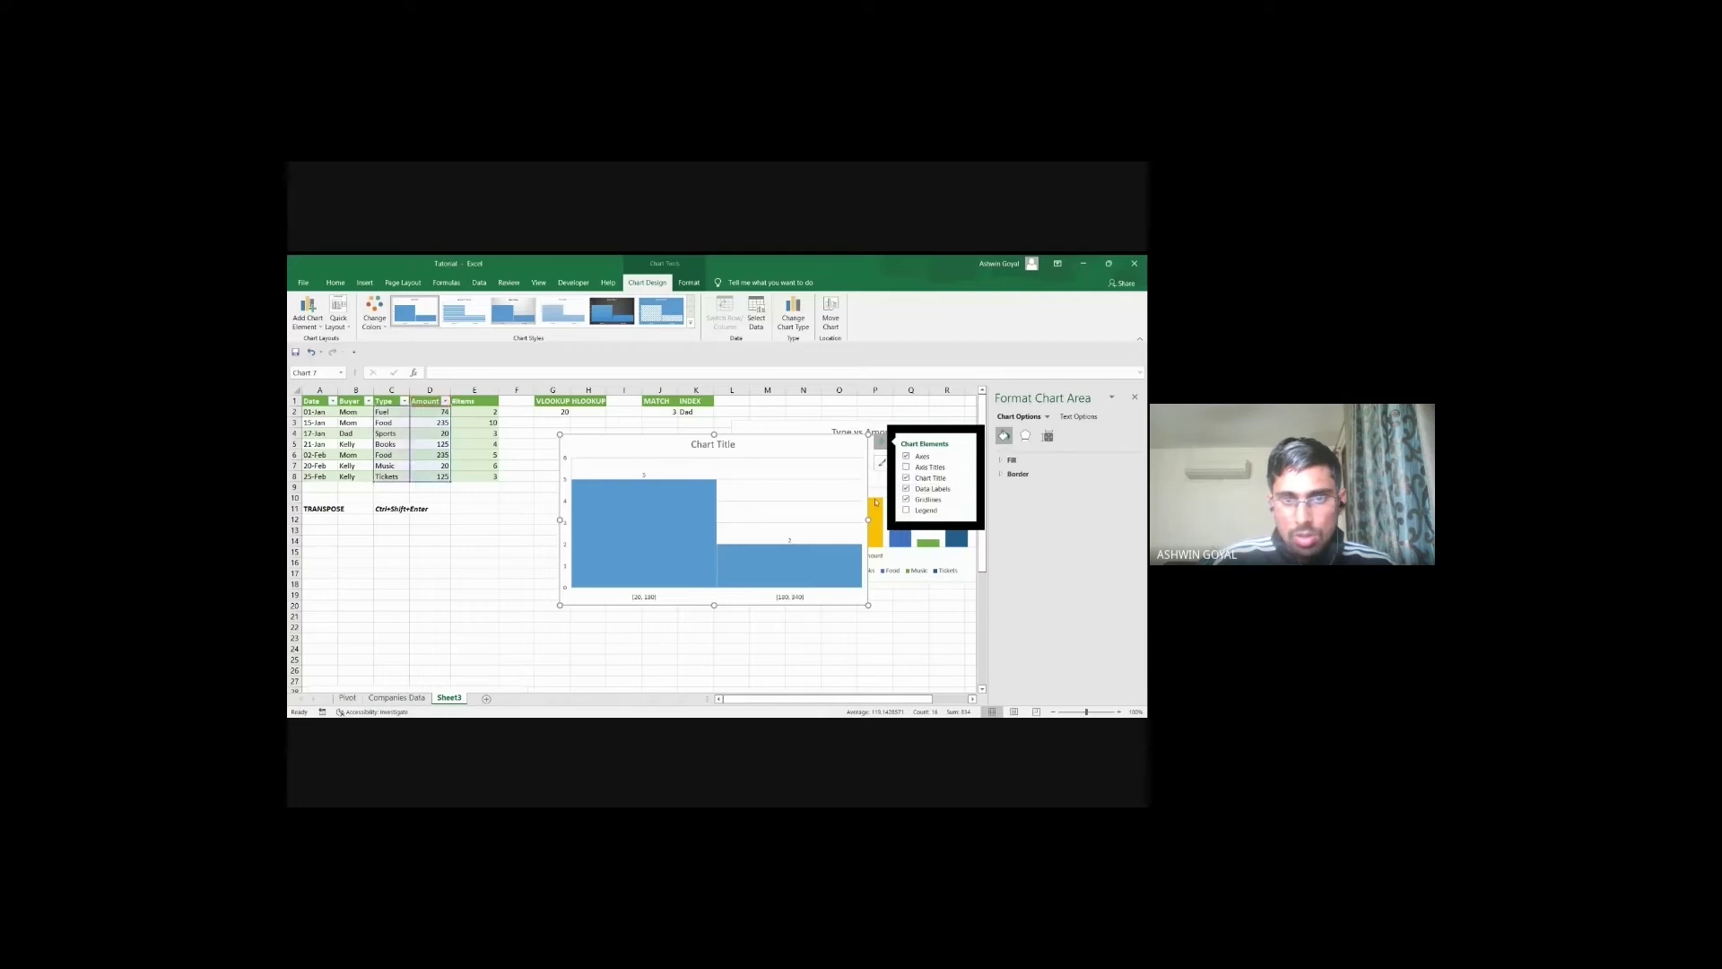
{"action": "left_click", "coordinate": [644, 475]}
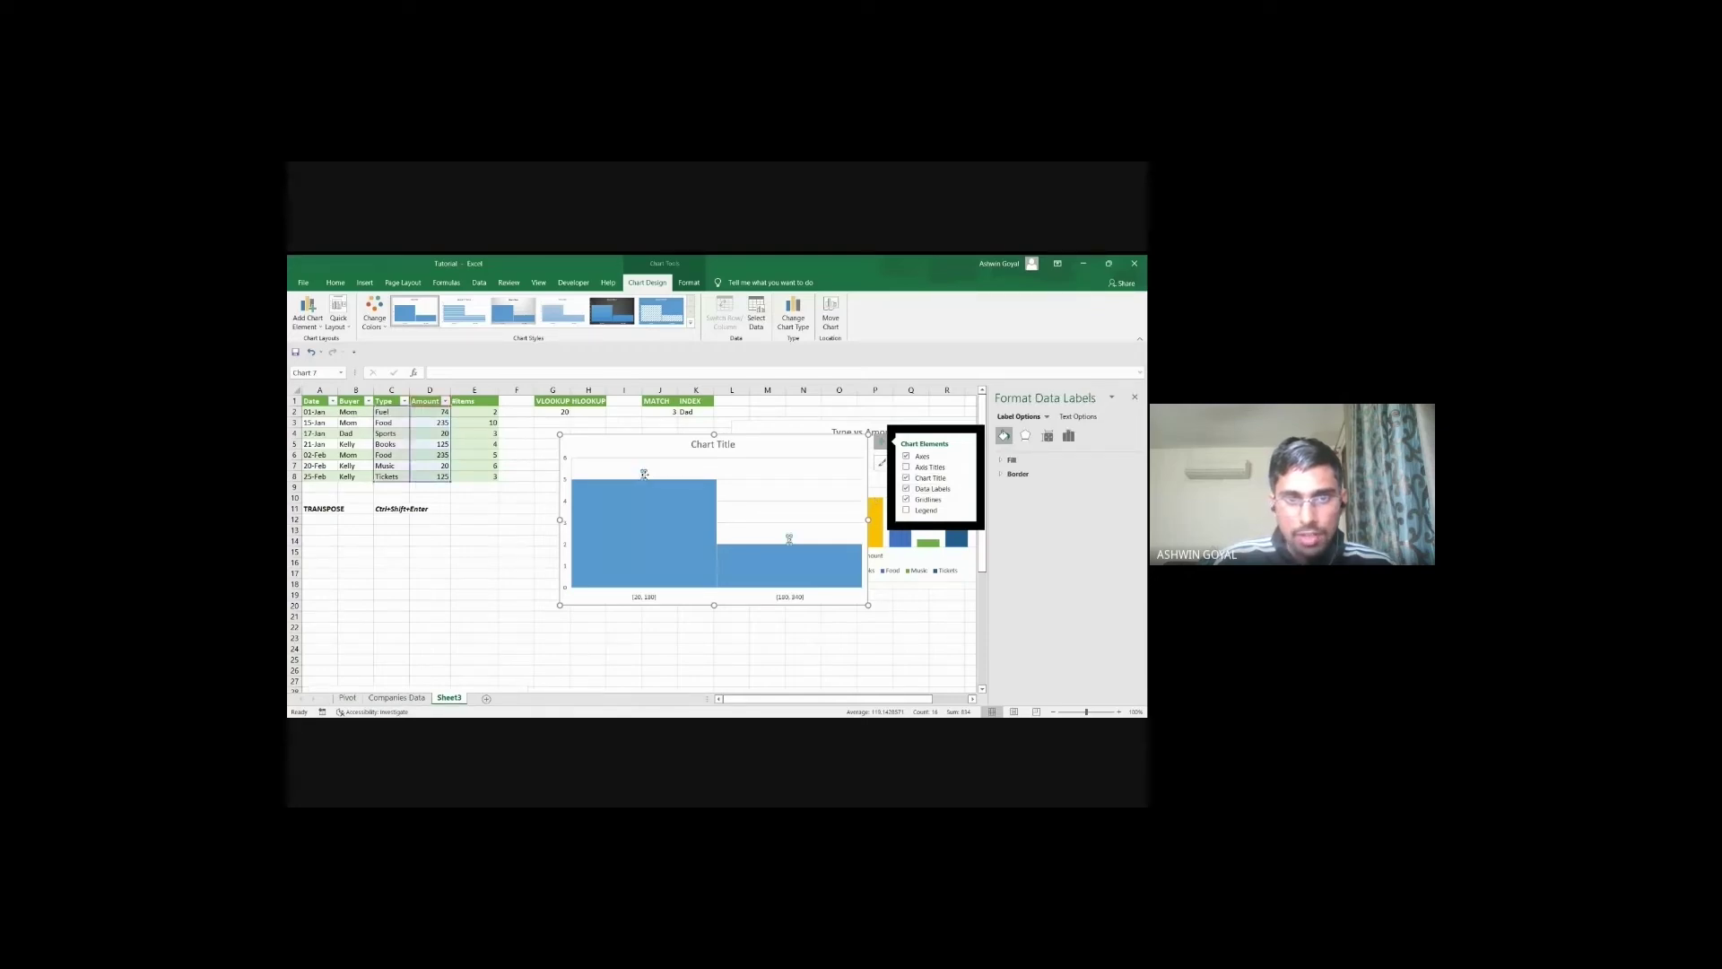
{"action": "left_click", "coordinate": [653, 479]}
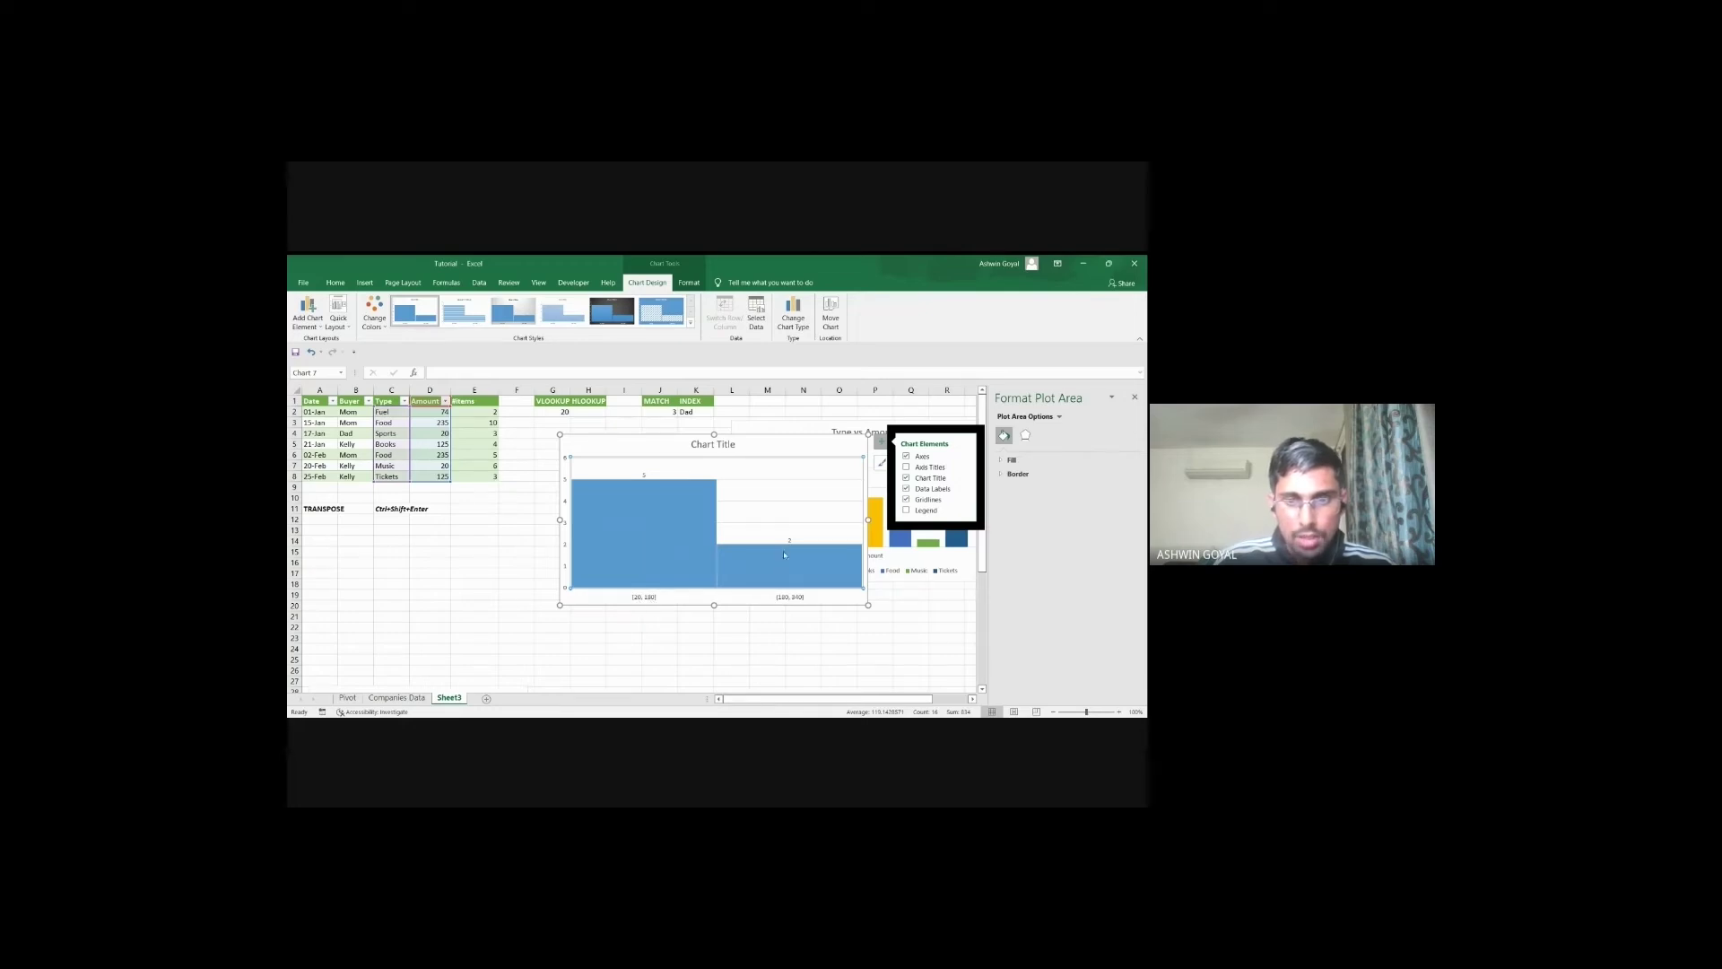
{"action": "left_click", "coordinate": [793, 544]}
{"action": "left_click", "coordinate": [790, 540]}
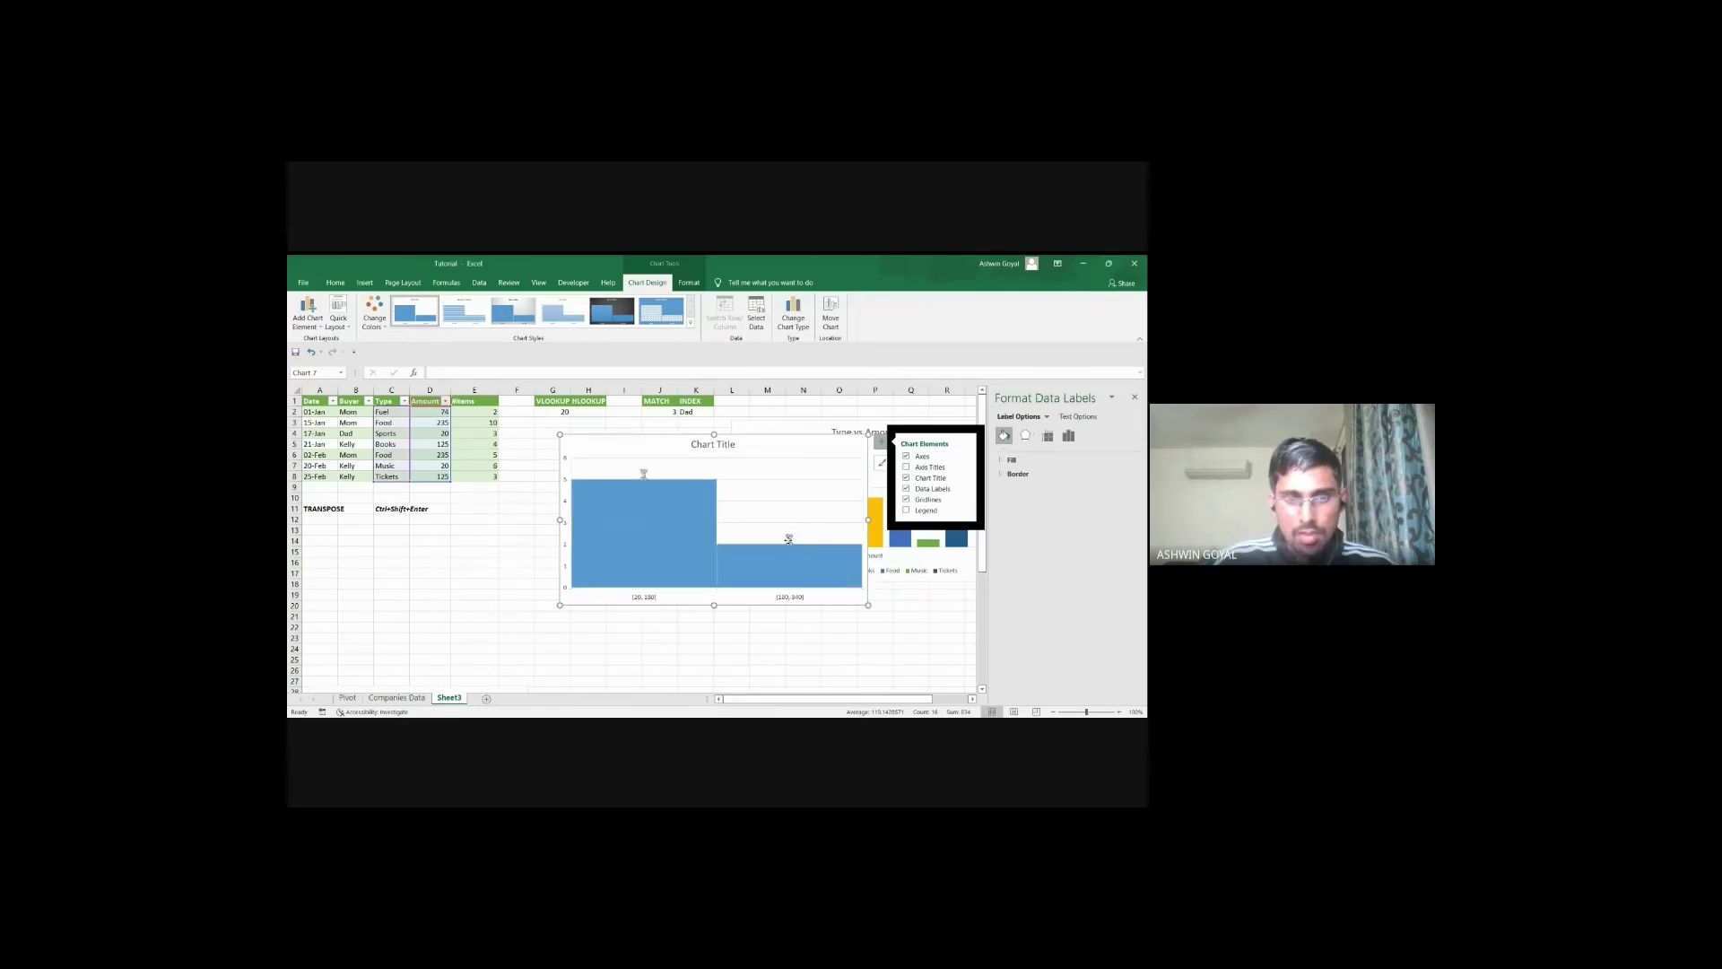
{"action": "left_click", "coordinate": [773, 600]}
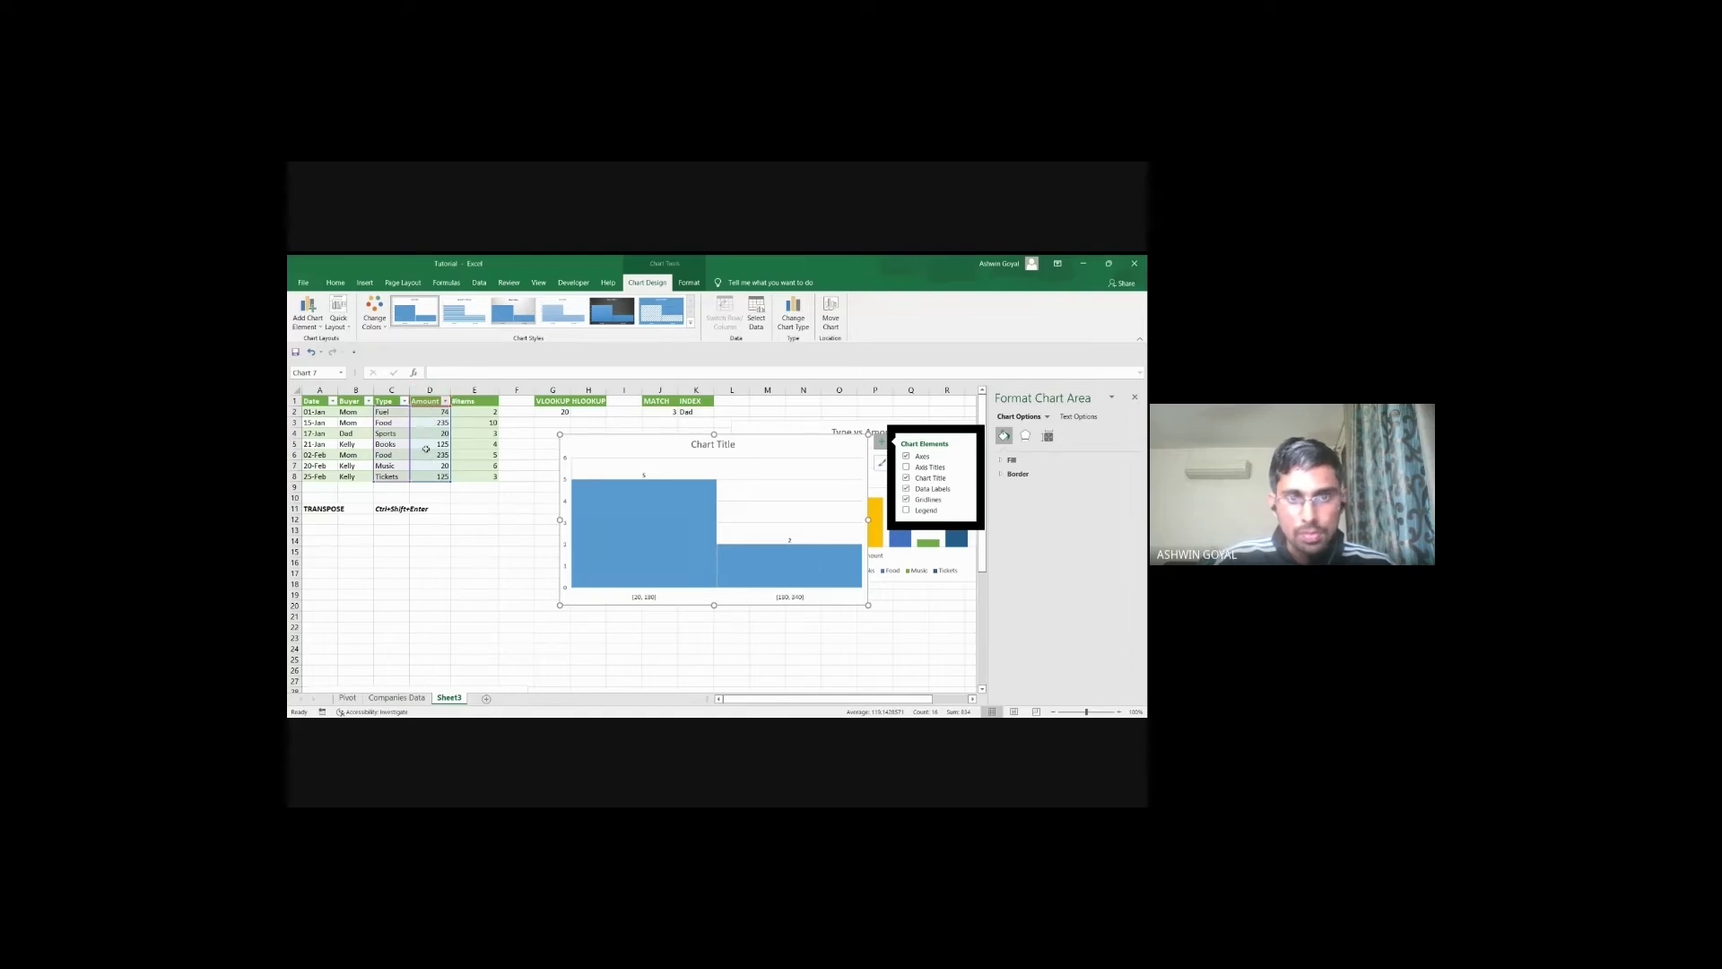
Step: Move the new chart between the expense table and the Type vs Amount chart, and title it Histogram
{"action": "left_click_drag", "start_coordinate": [642, 442], "coordinate": [538, 430]}
{"action": "left_click", "coordinate": [609, 432]}
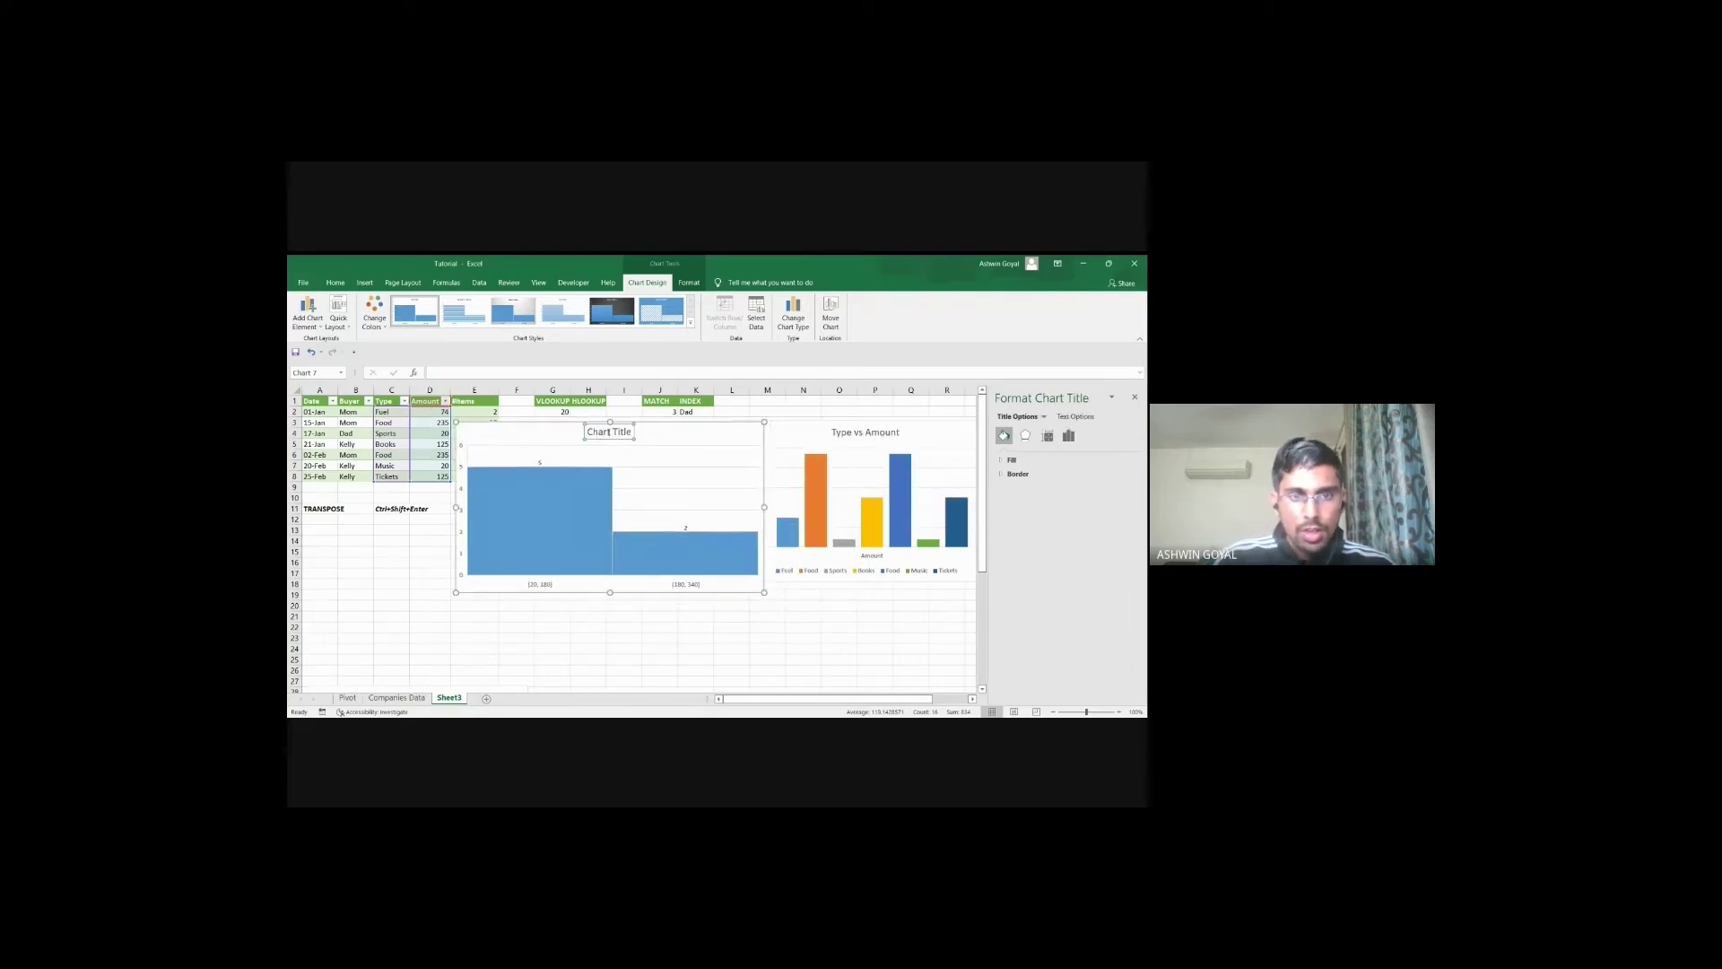
{"action": "triple_click", "coordinate": [609, 432]}
{"action": "type", "text": "Histogram"}
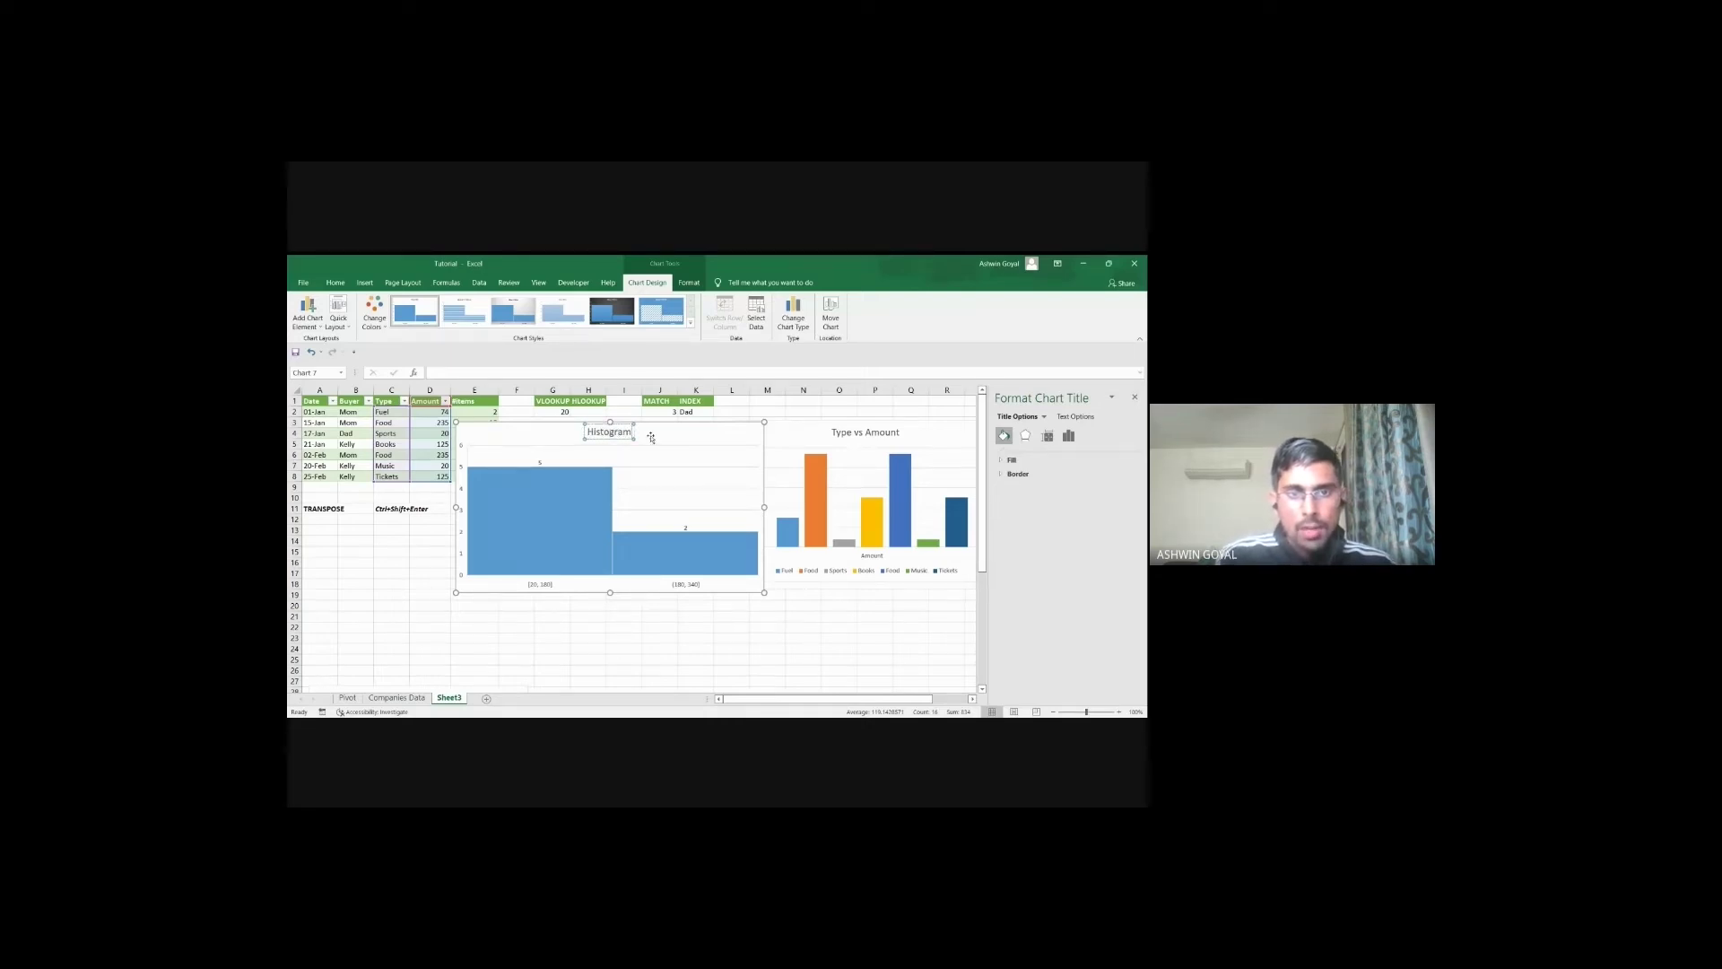
{"action": "left_click", "coordinate": [651, 437]}
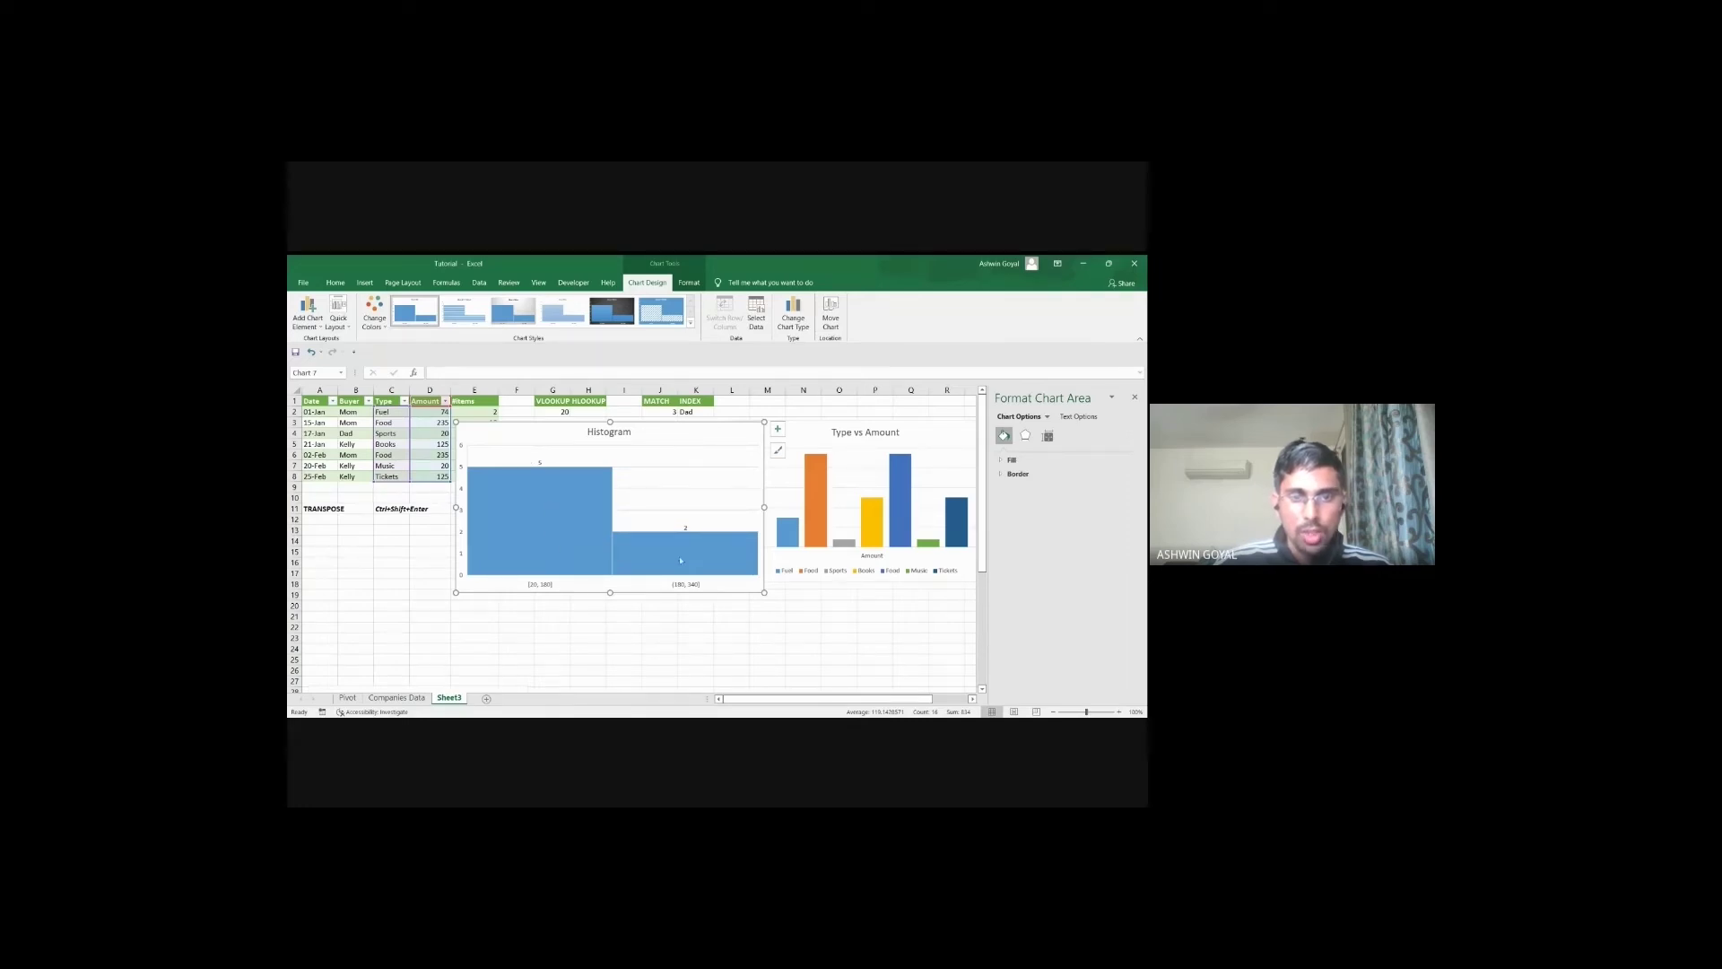
Step: Open the axis options for the histogram's horizontal axis and set the number of bins to 5
{"action": "left_click", "coordinate": [777, 430]}
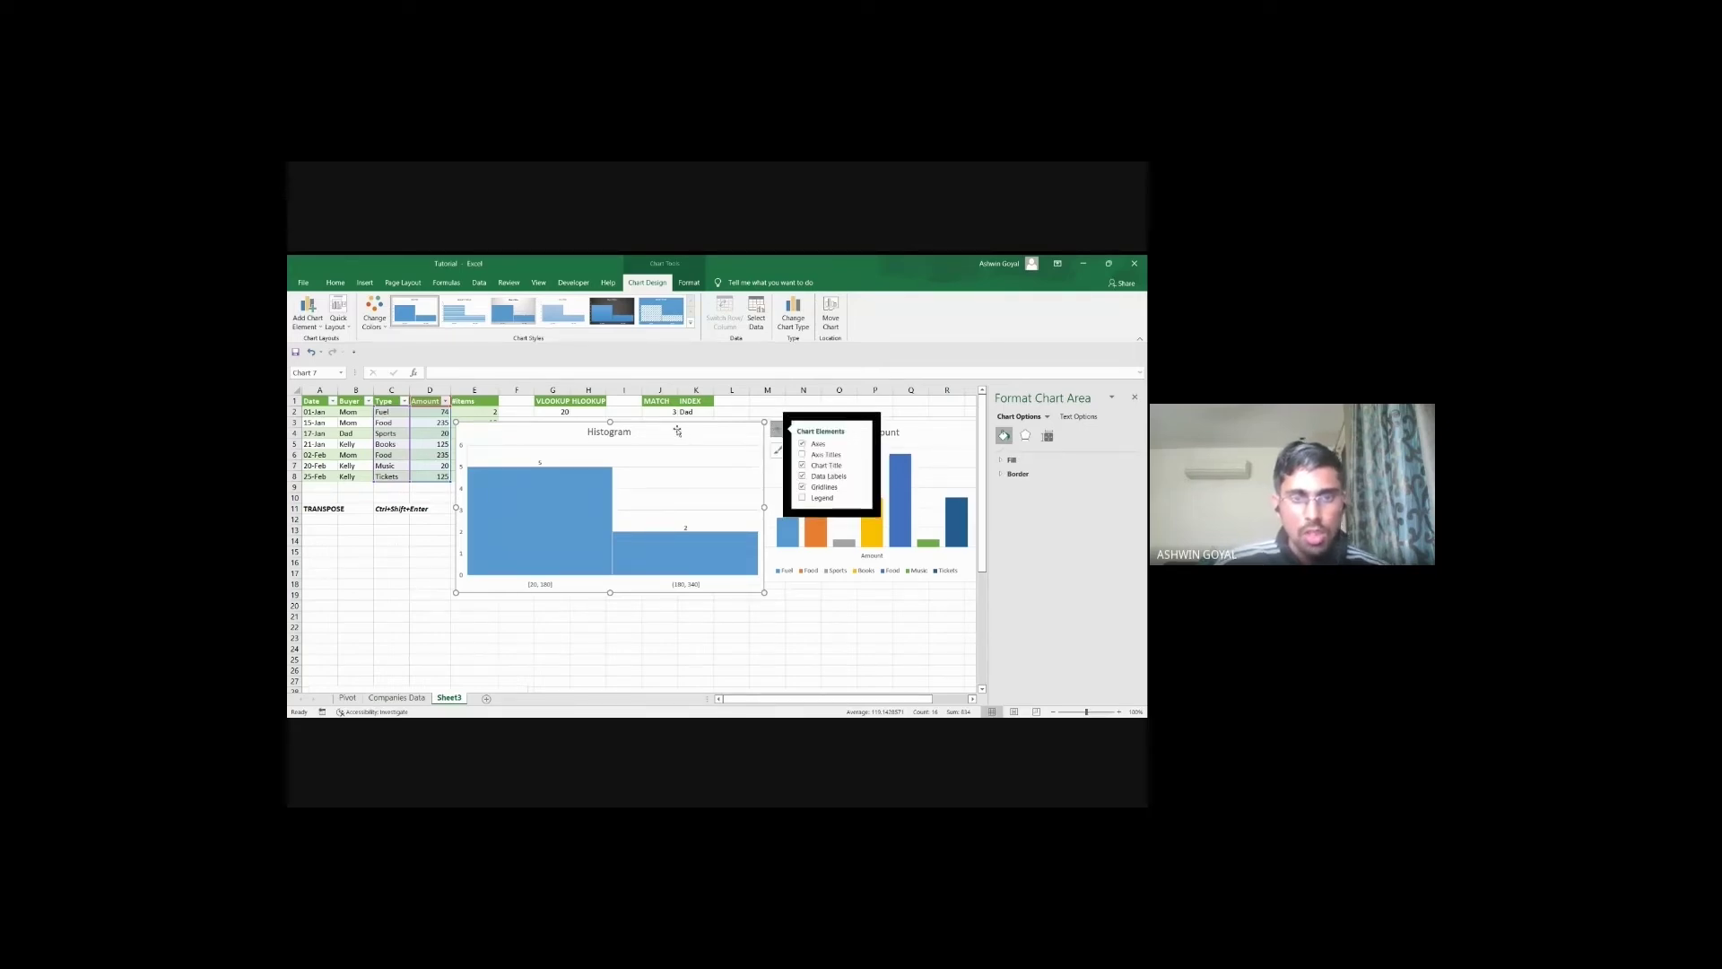
{"action": "left_click", "coordinate": [551, 585]}
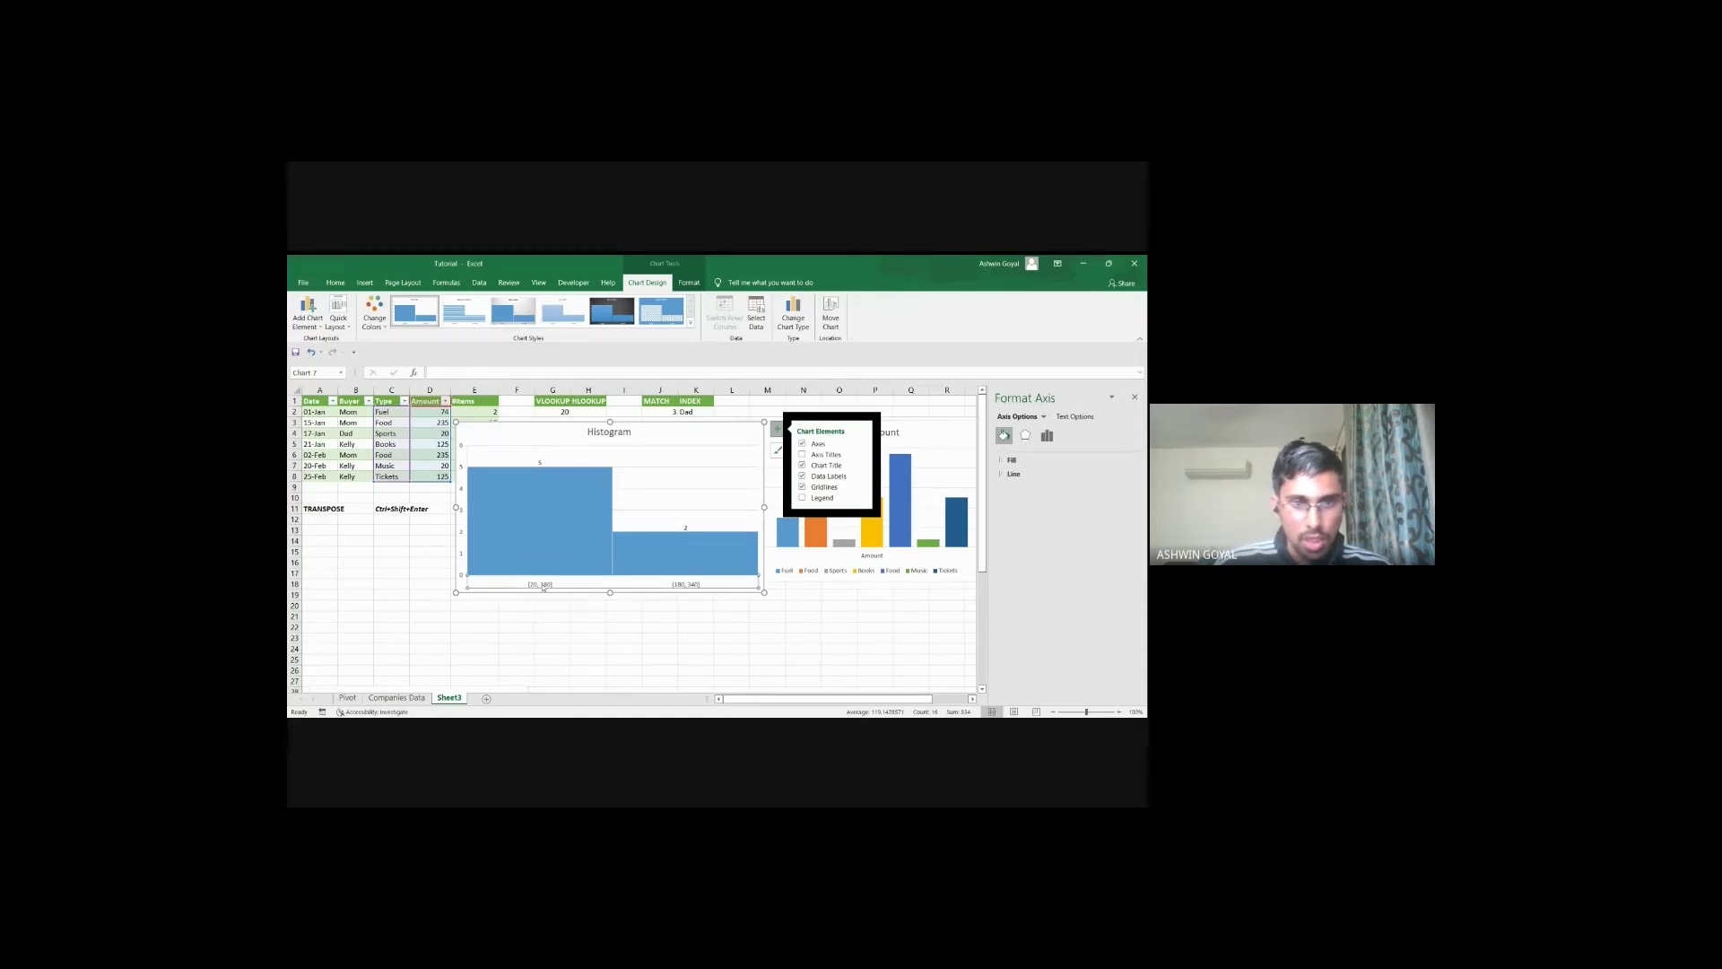
{"action": "right_click", "coordinate": [687, 587]}
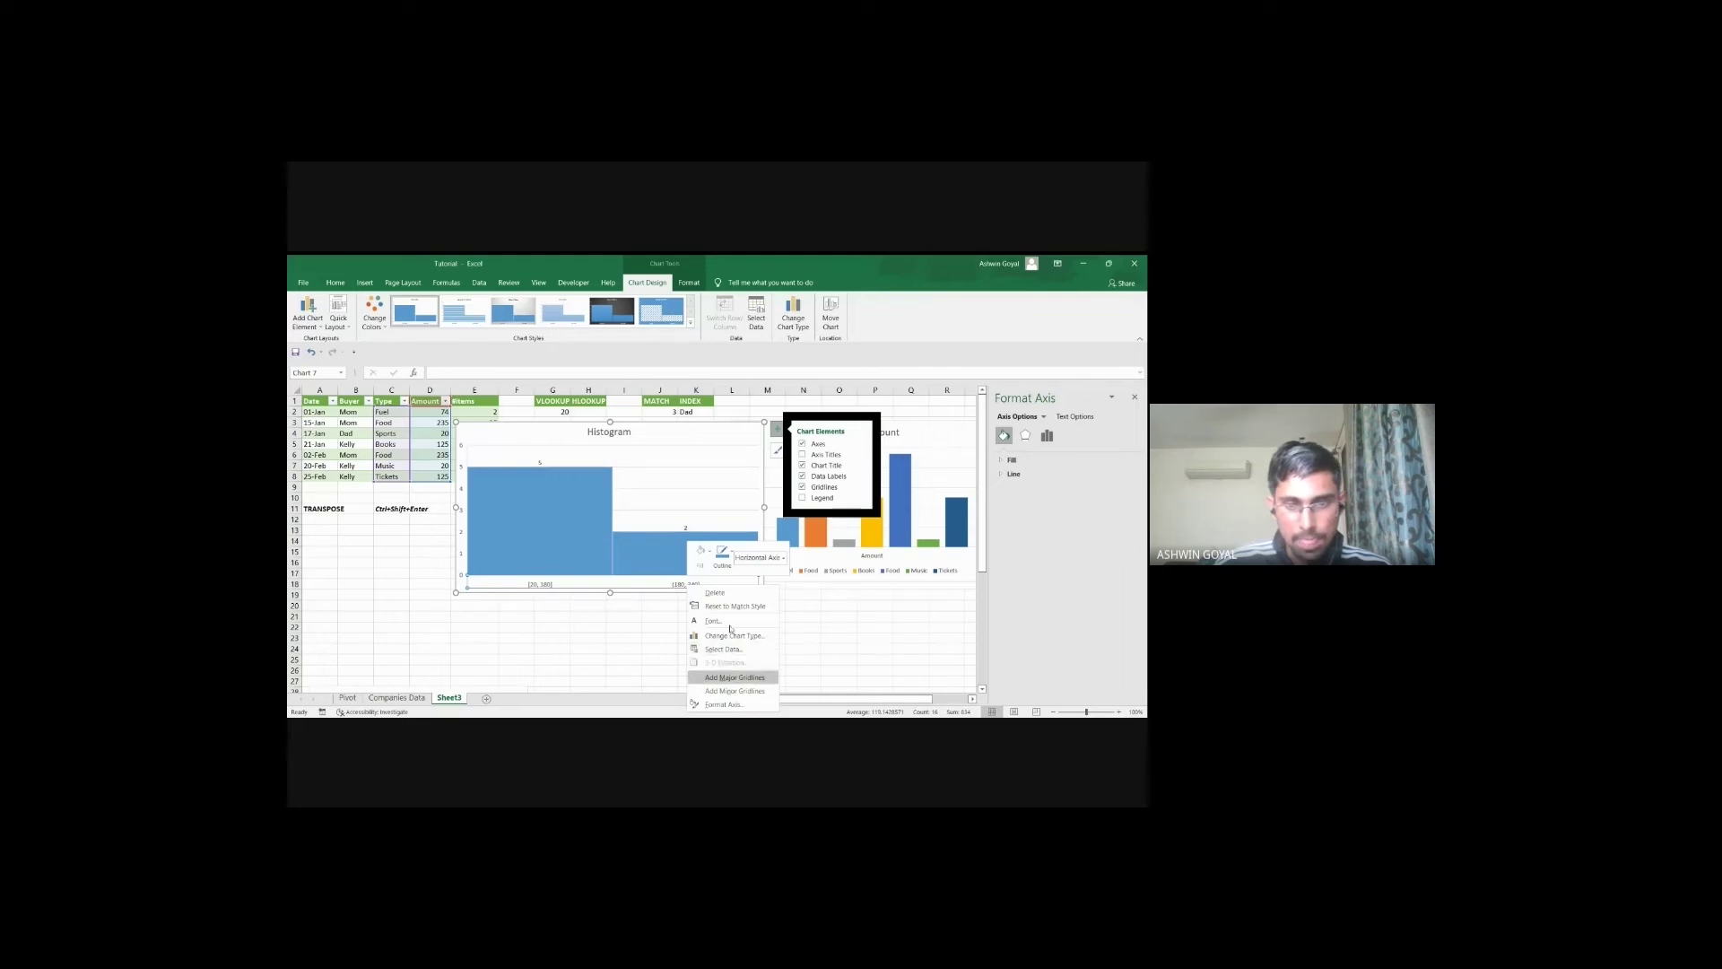
{"action": "left_click", "coordinate": [723, 705]}
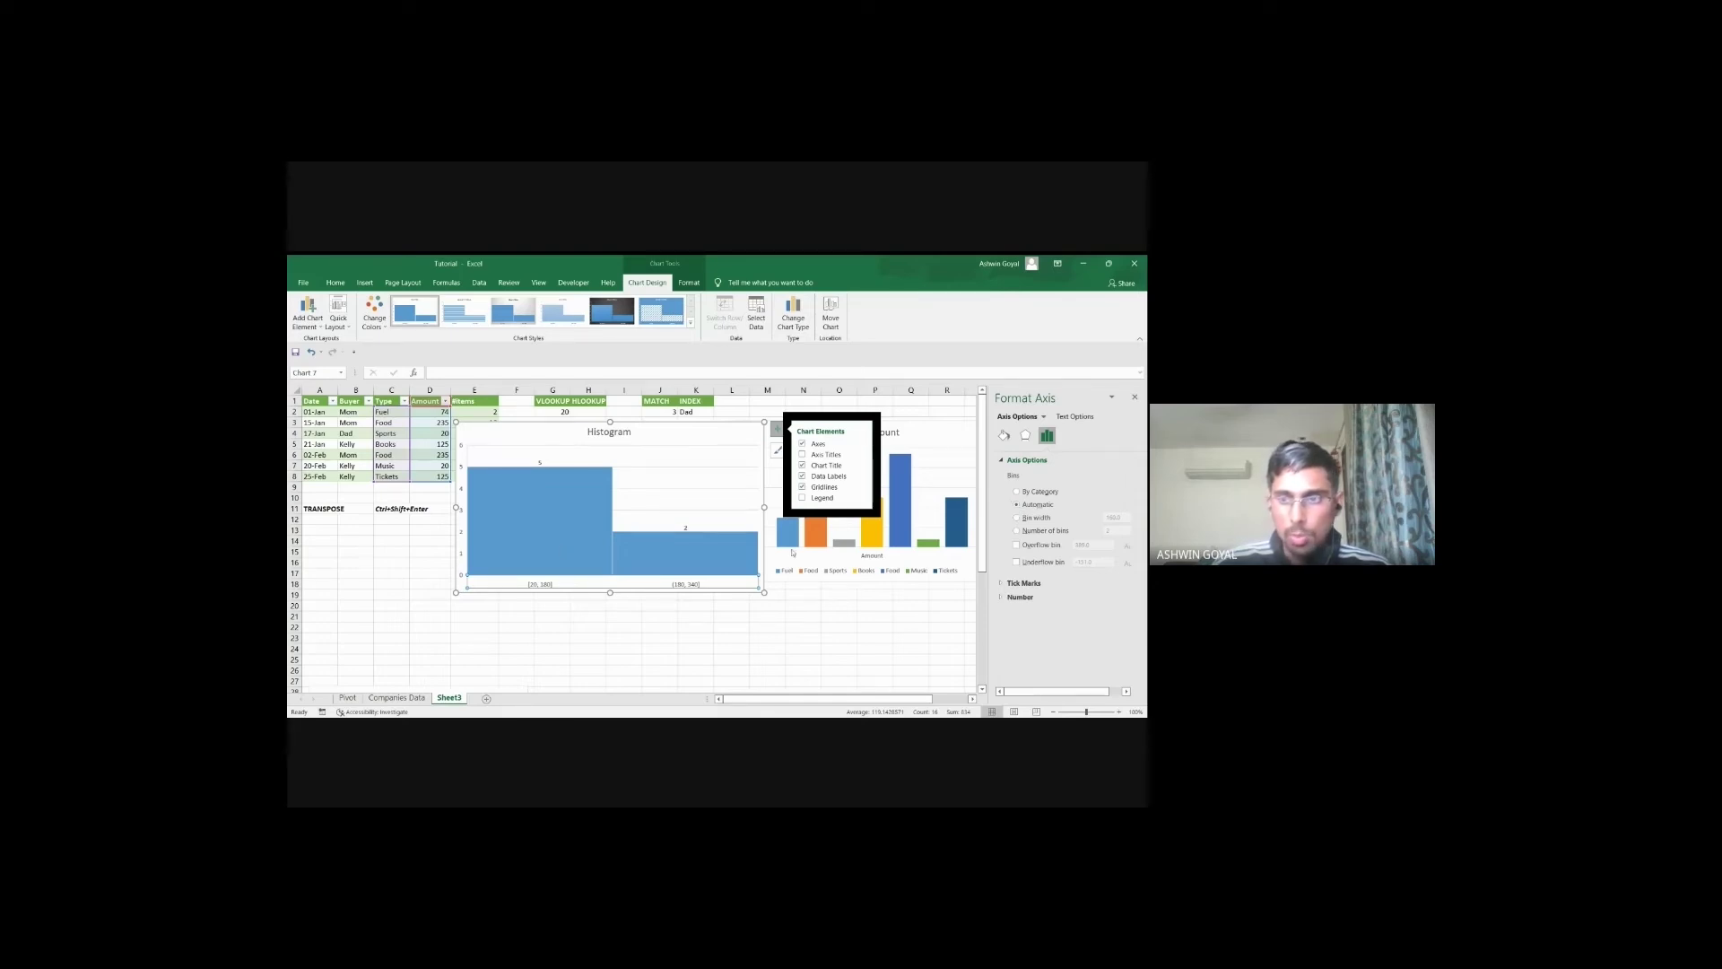
{"action": "left_click", "coordinate": [1018, 530]}
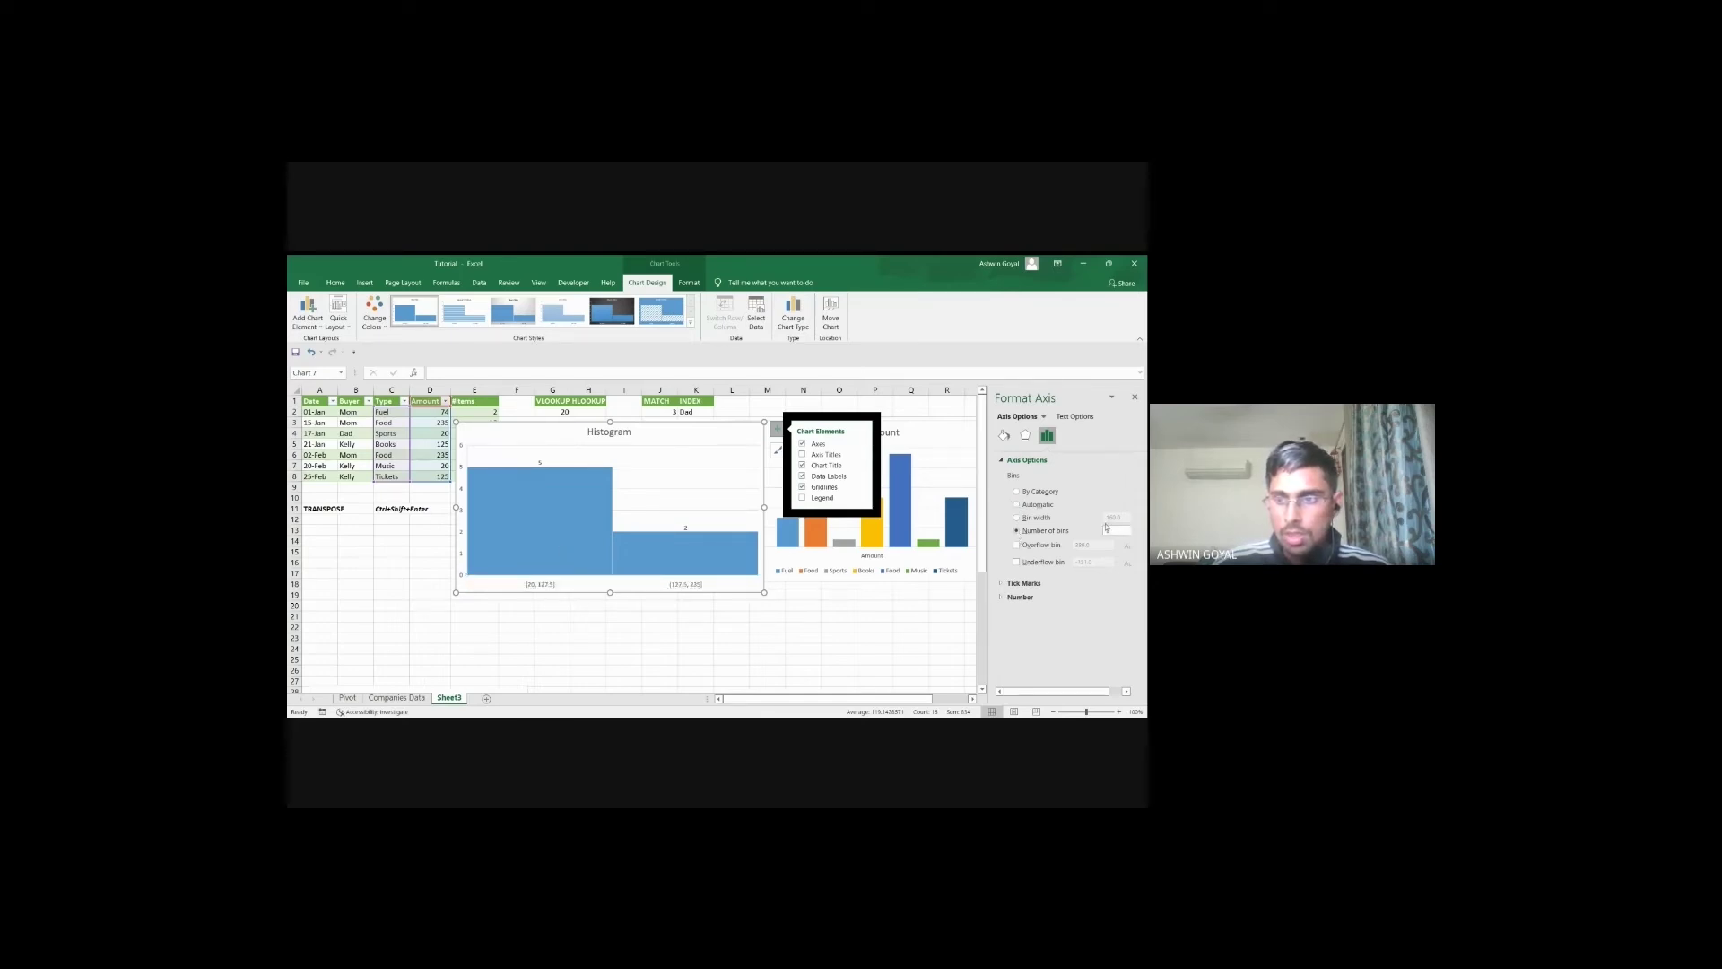
{"action": "left_click_drag", "start_coordinate": [1117, 530], "coordinate": [1103, 532]}
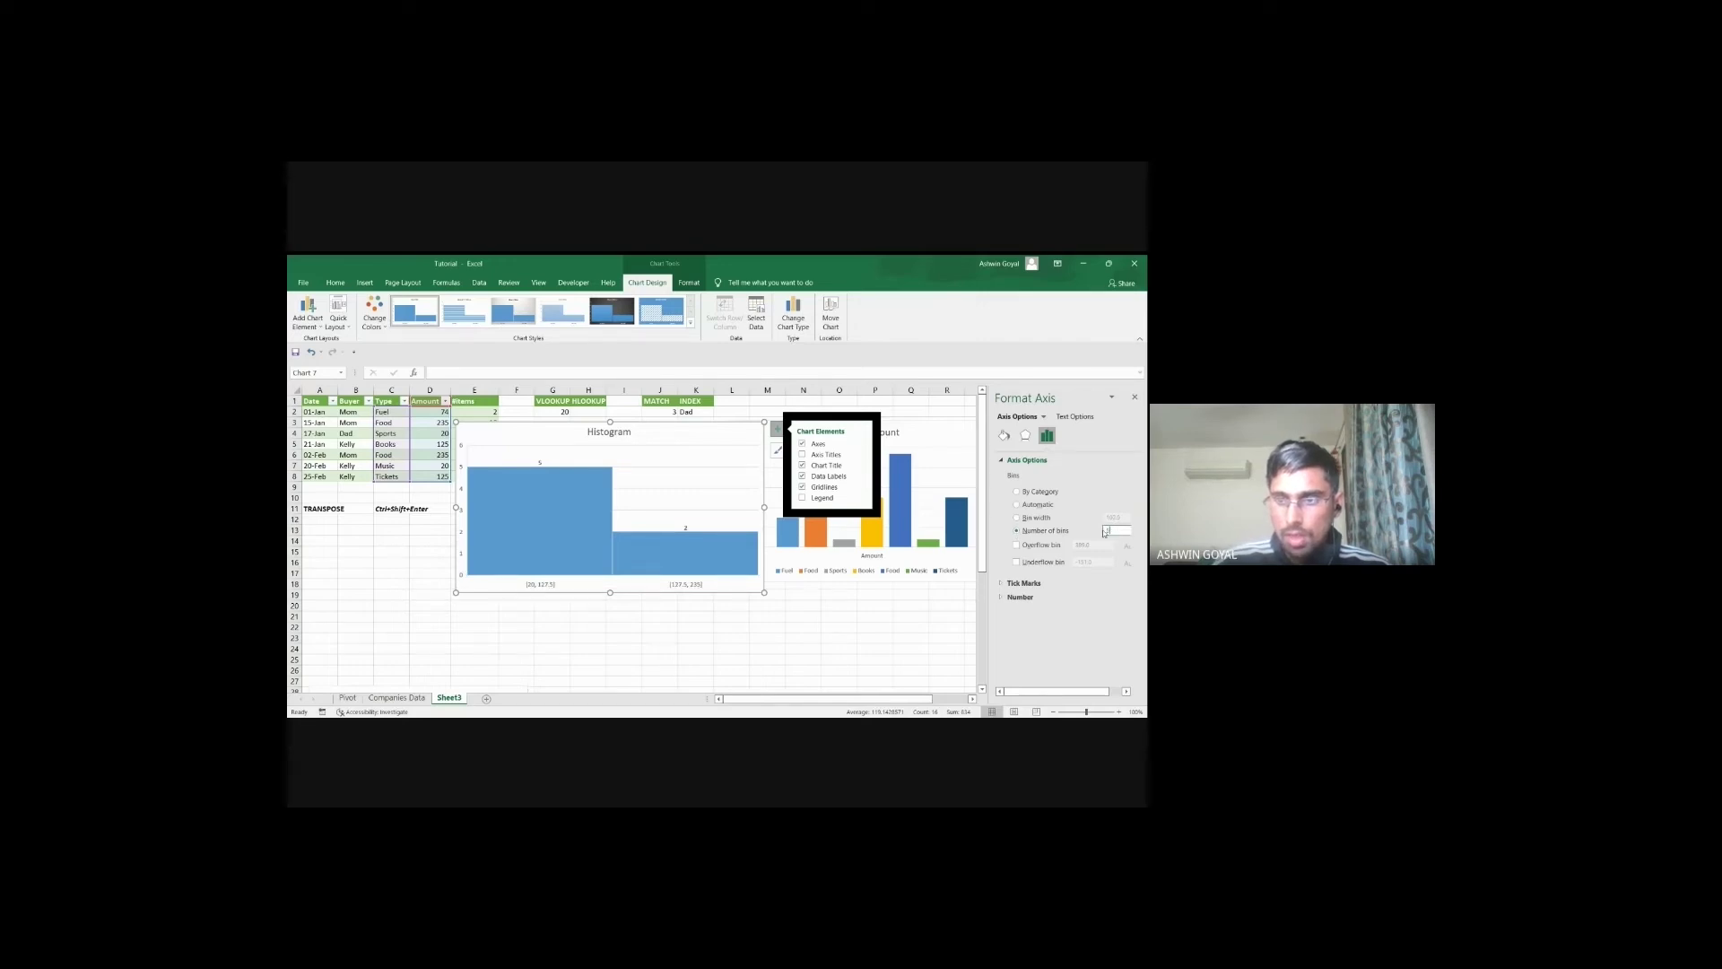
{"action": "type", "text": "5"}
{"action": "key", "text": "Return"}
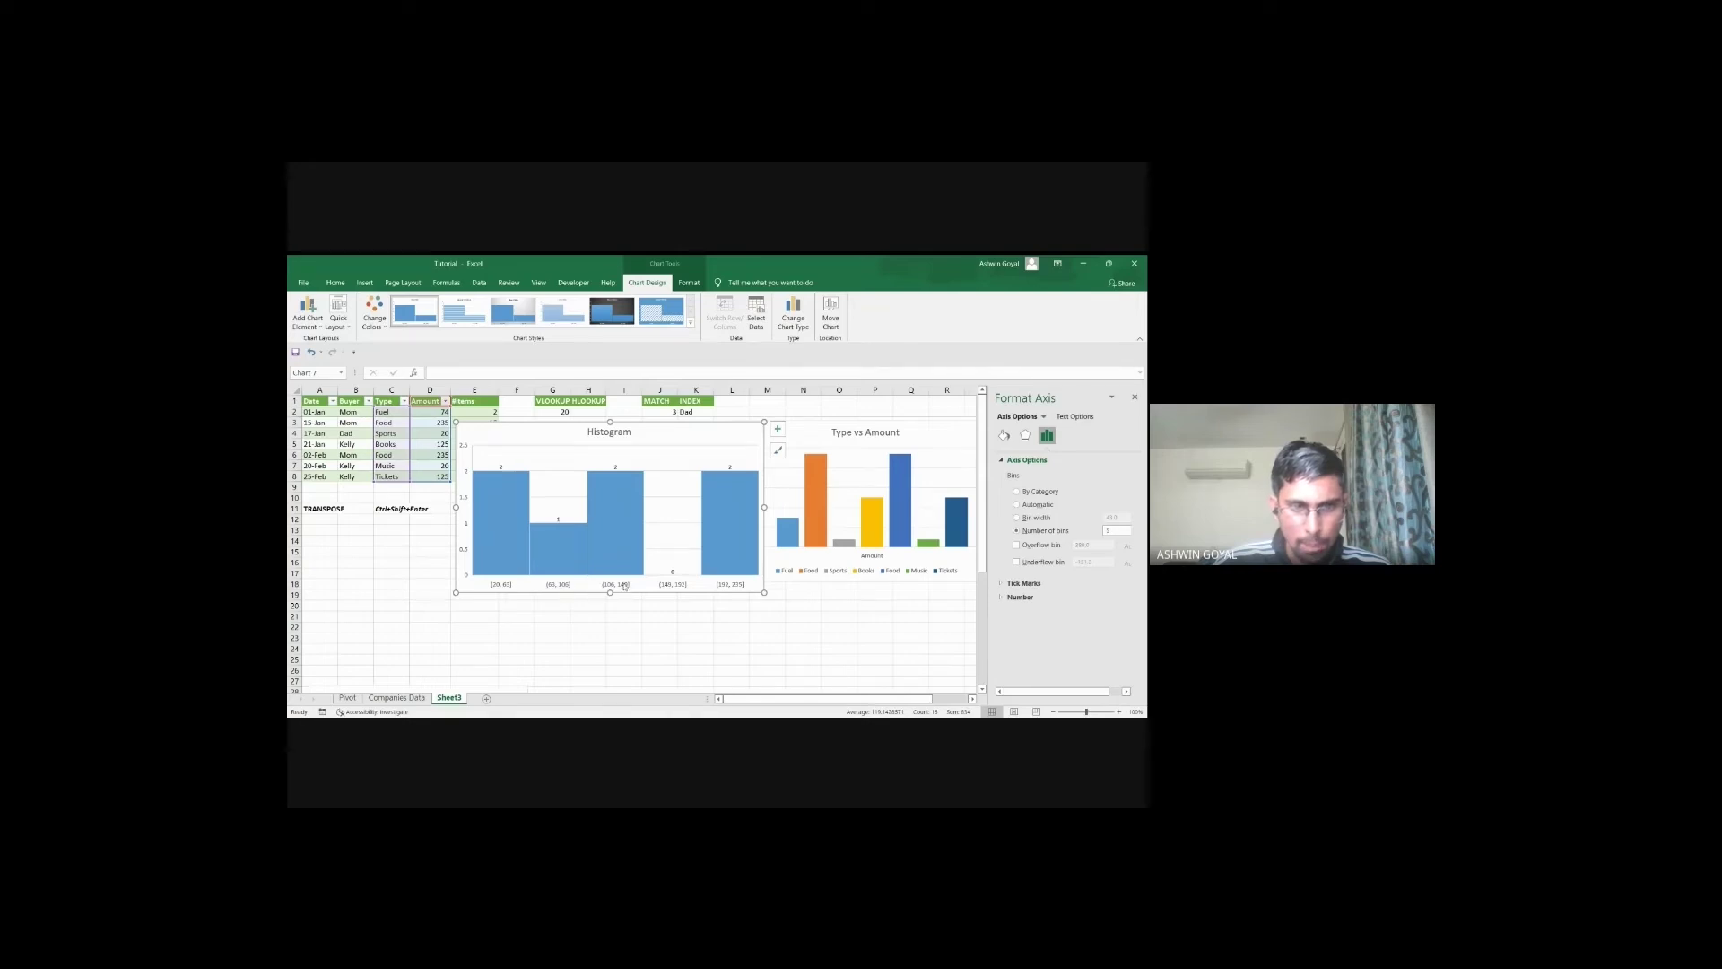
Step: Switch the histogram's horizontal axis to a fixed bin width of 40
{"action": "left_click", "coordinate": [1019, 518]}
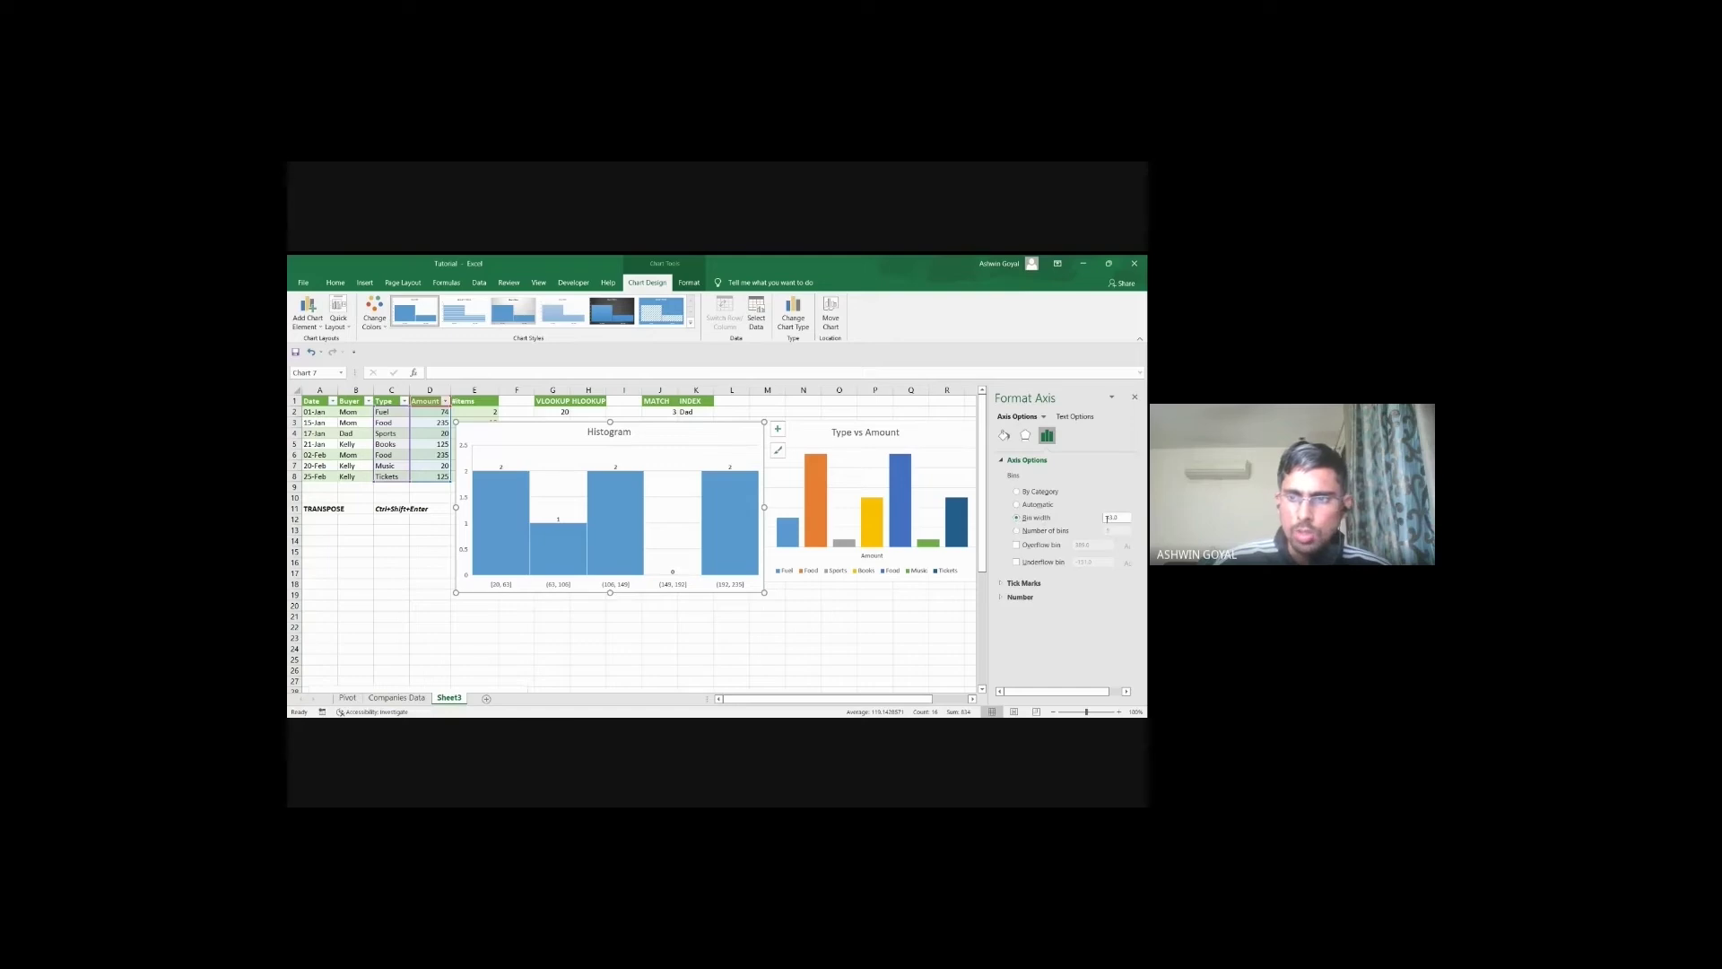
{"action": "left_click_drag", "start_coordinate": [1118, 519], "coordinate": [1110, 521]}
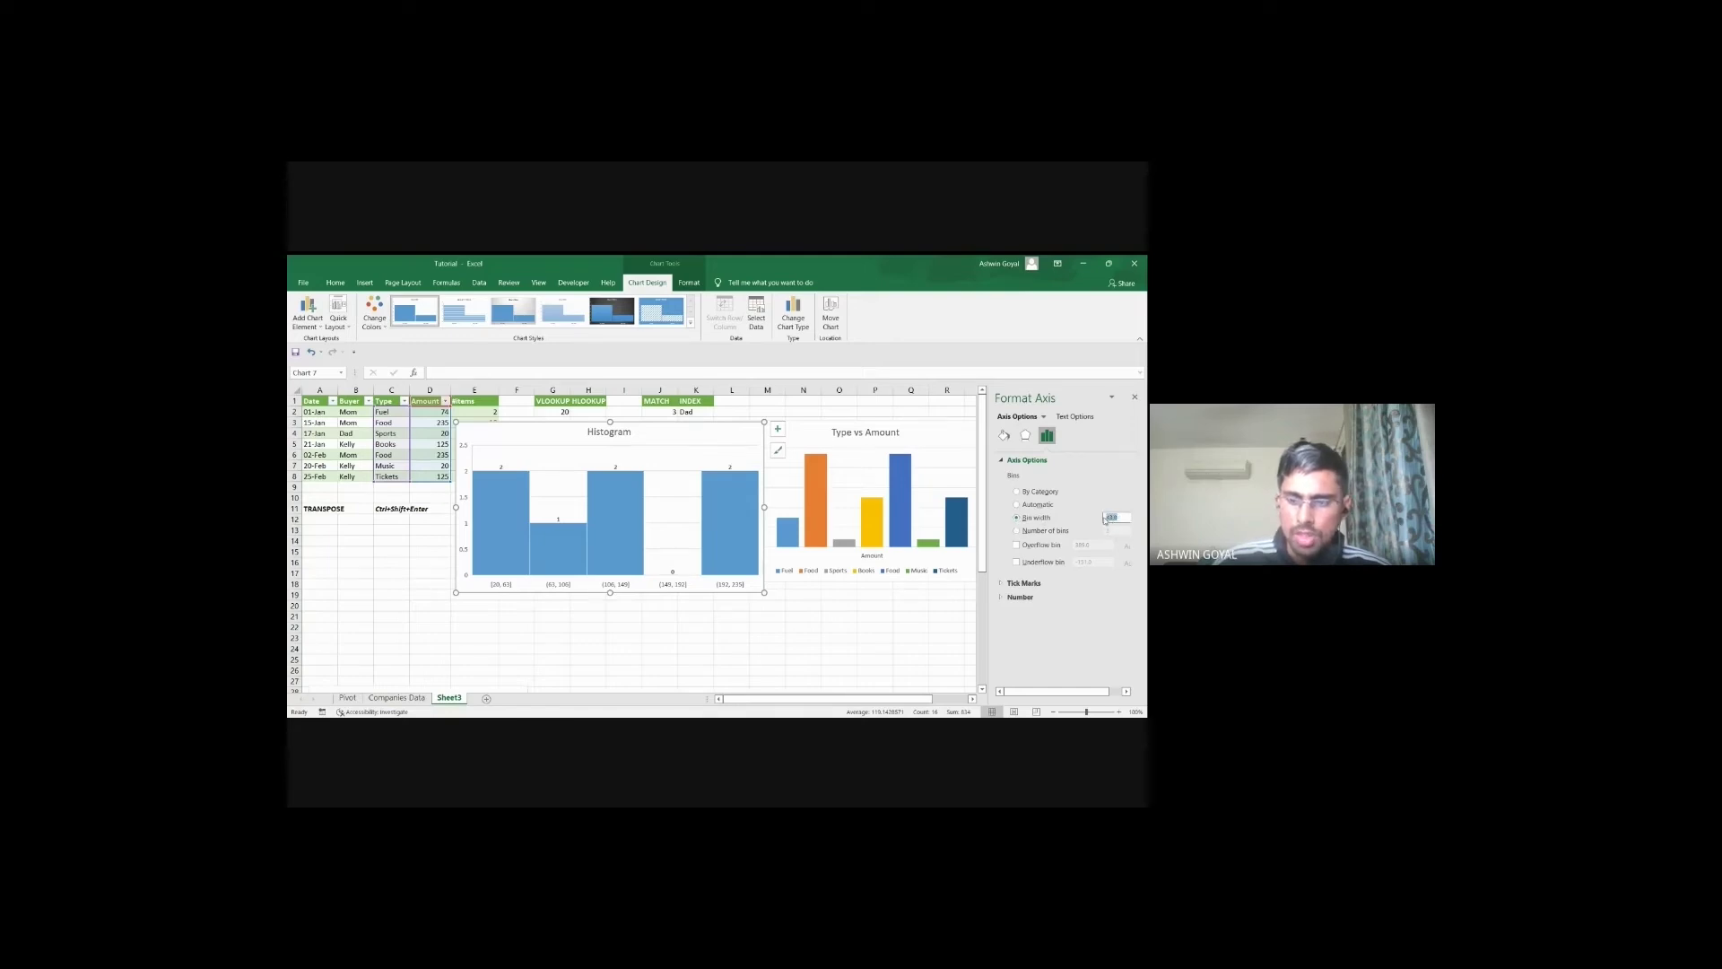
{"action": "type", "text": "40"}
{"action": "key", "text": "Return"}
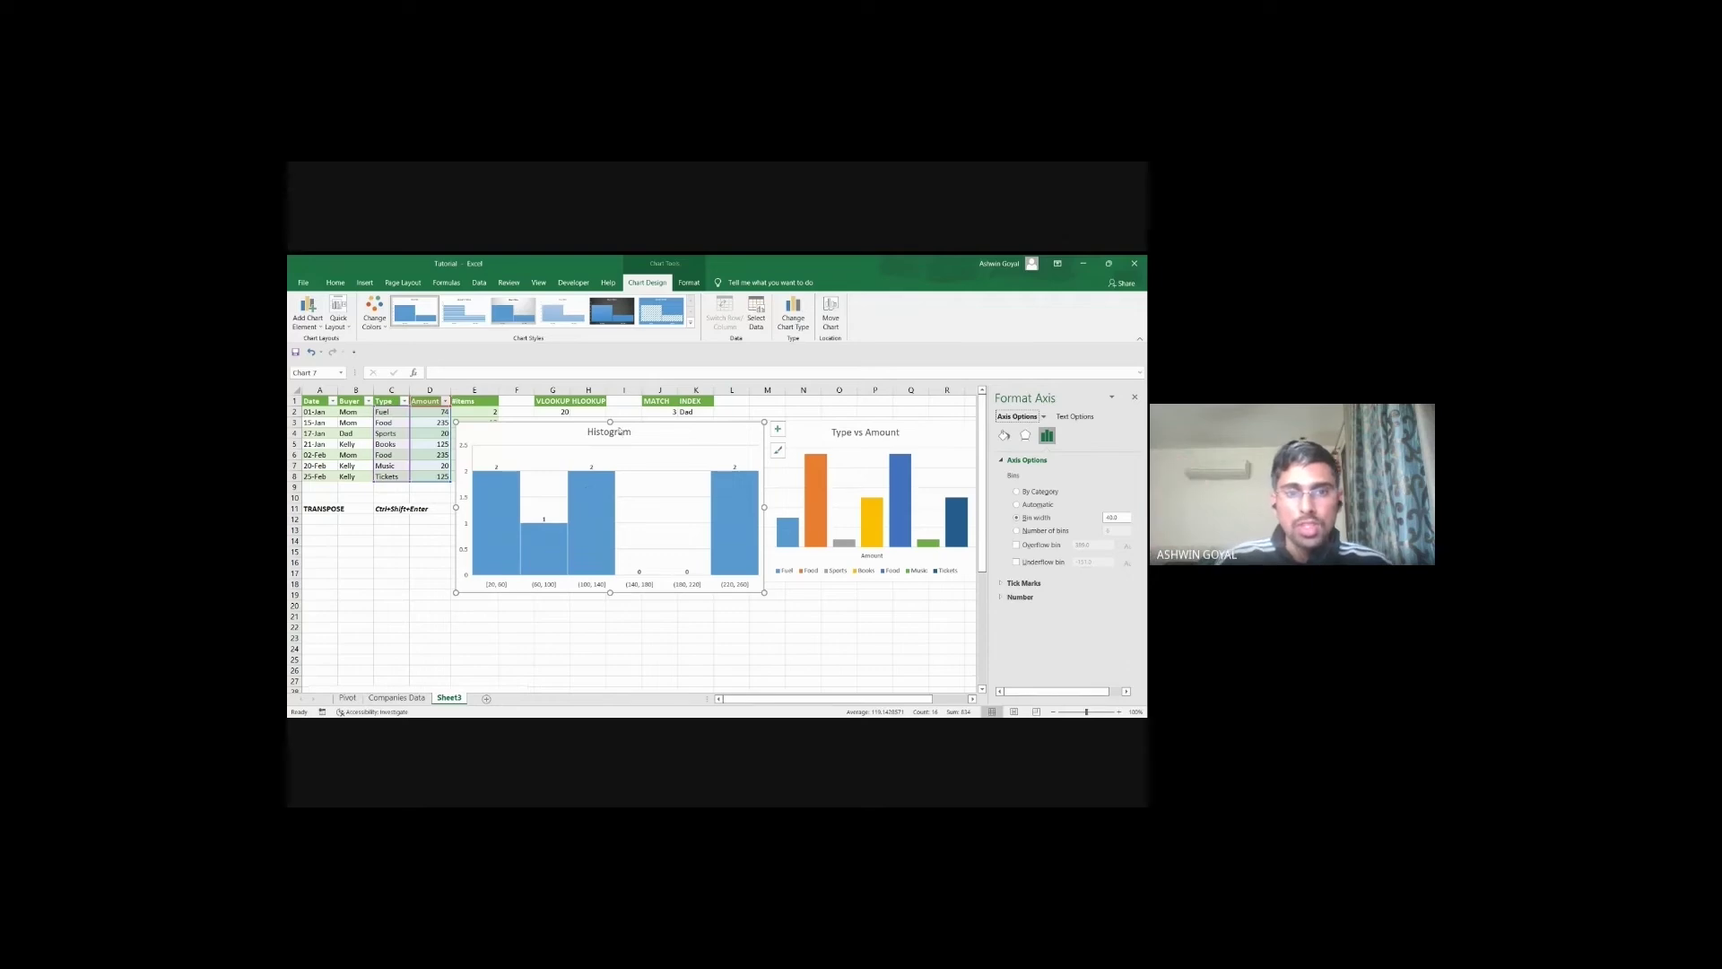
{"action": "left_click", "coordinate": [677, 449]}
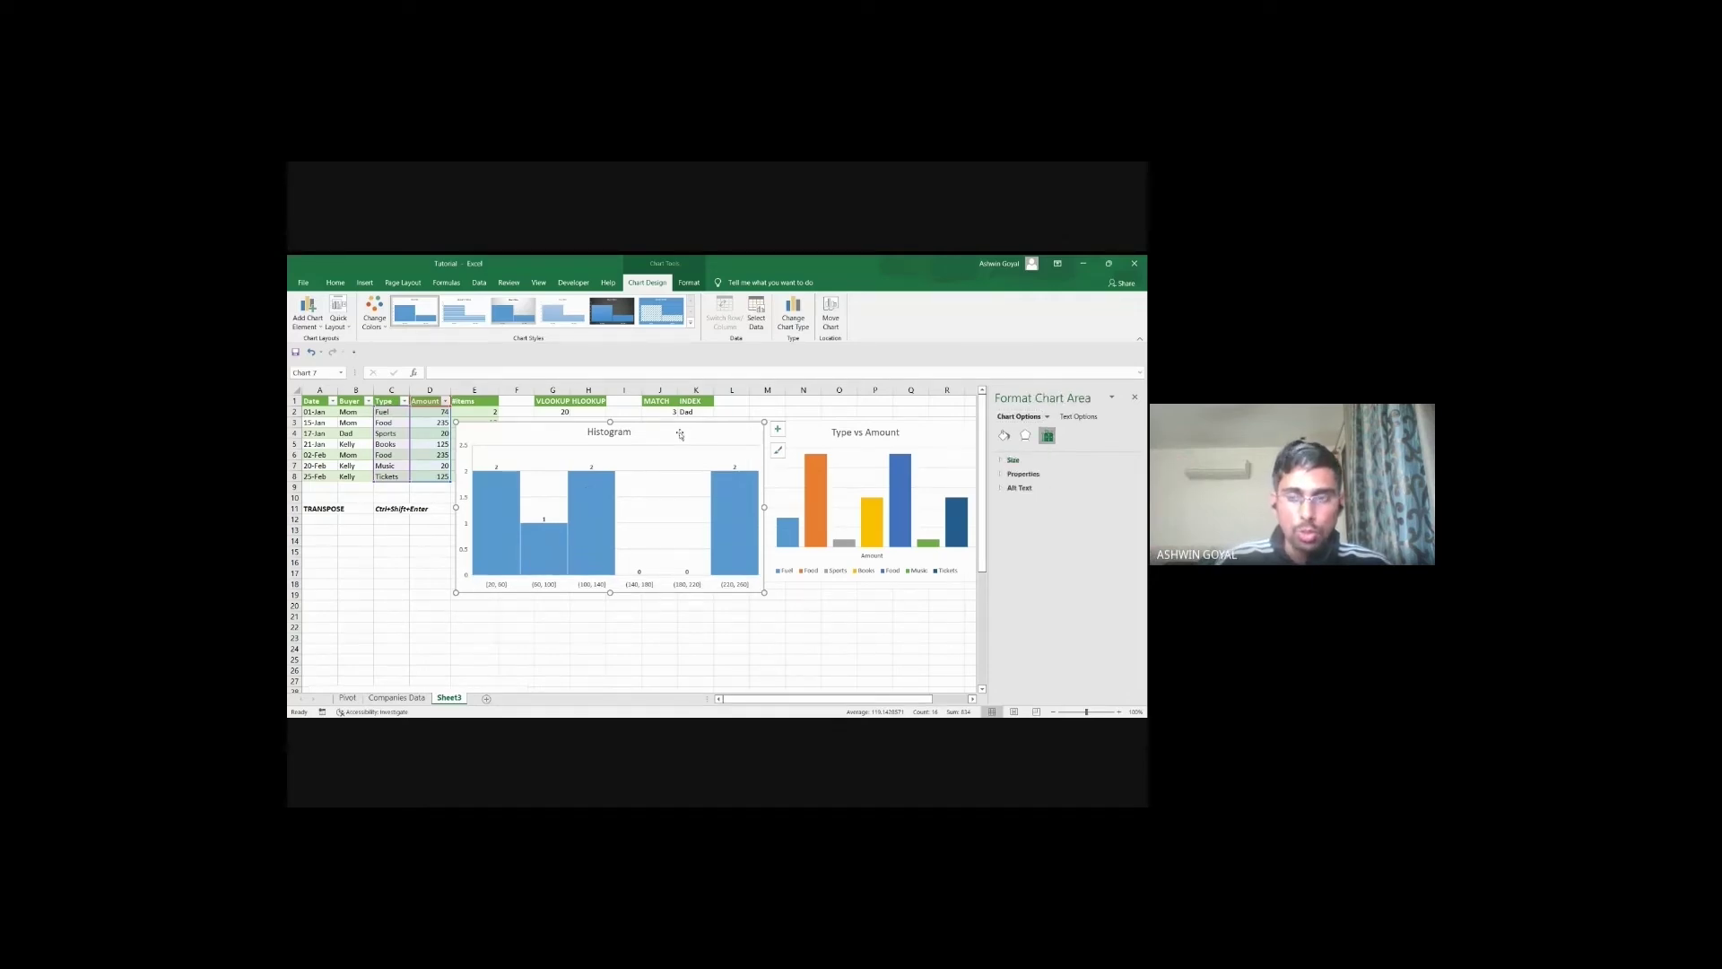
Step: Open the axis options for the histogram's horizontal axis and try an underflow bin of 6, resetting it to automatic
{"action": "left_click", "coordinate": [734, 587]}
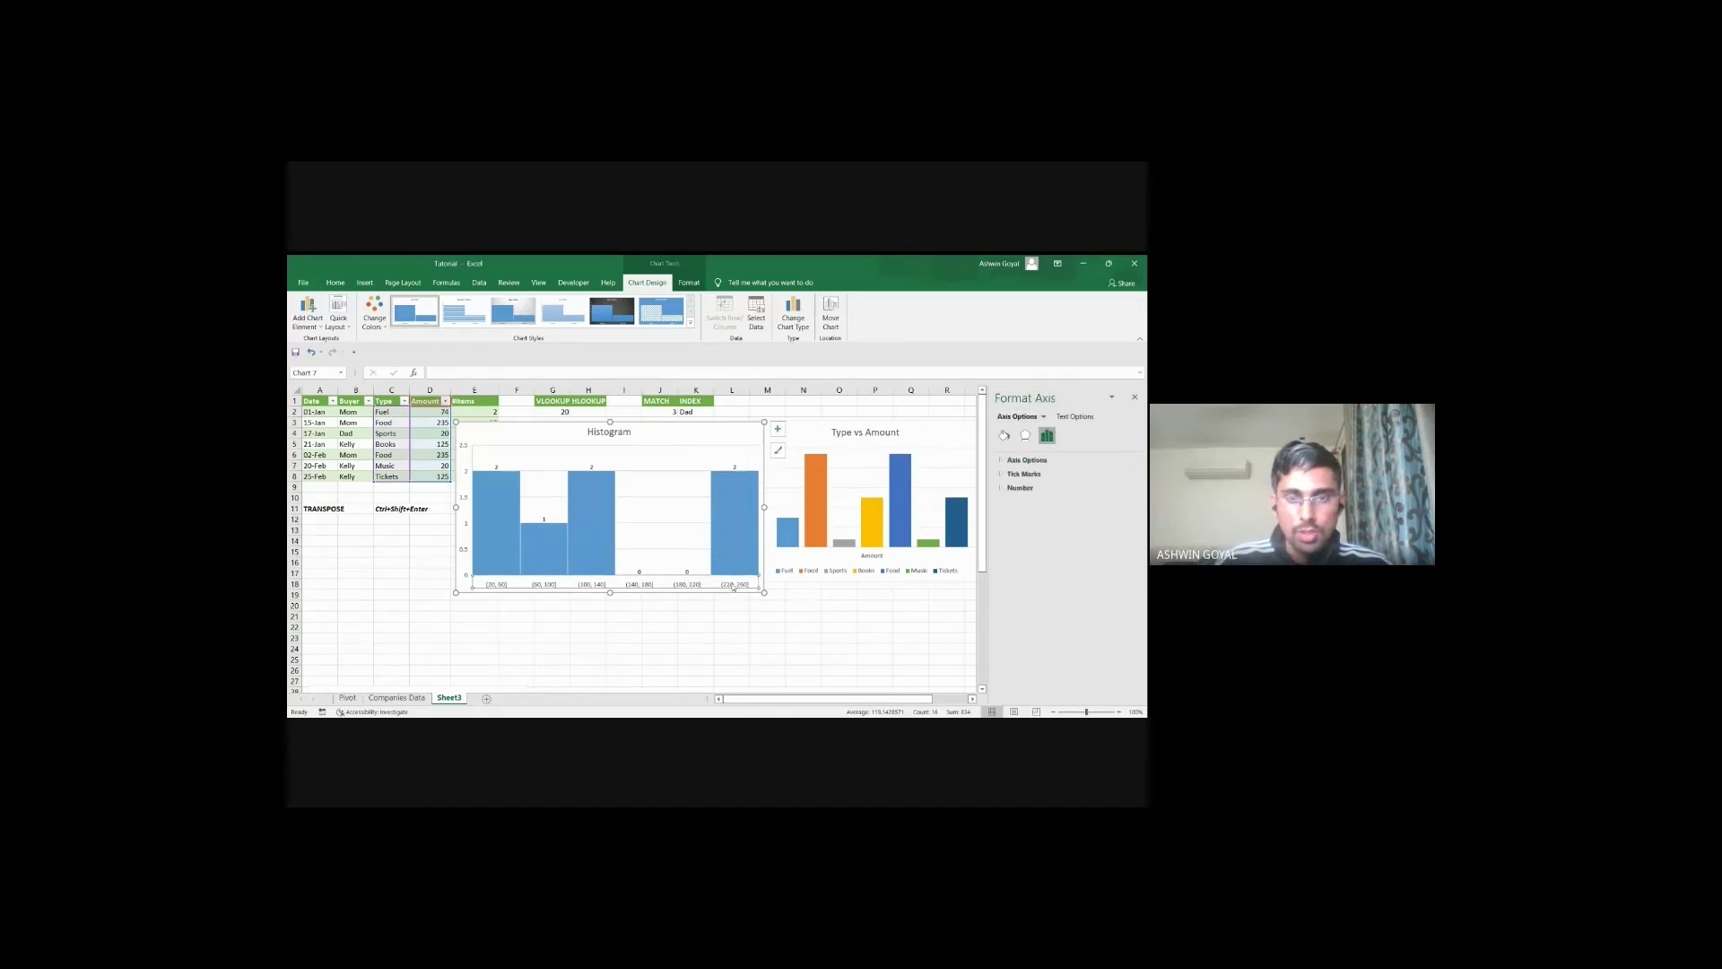
{"action": "right_click", "coordinate": [732, 586]}
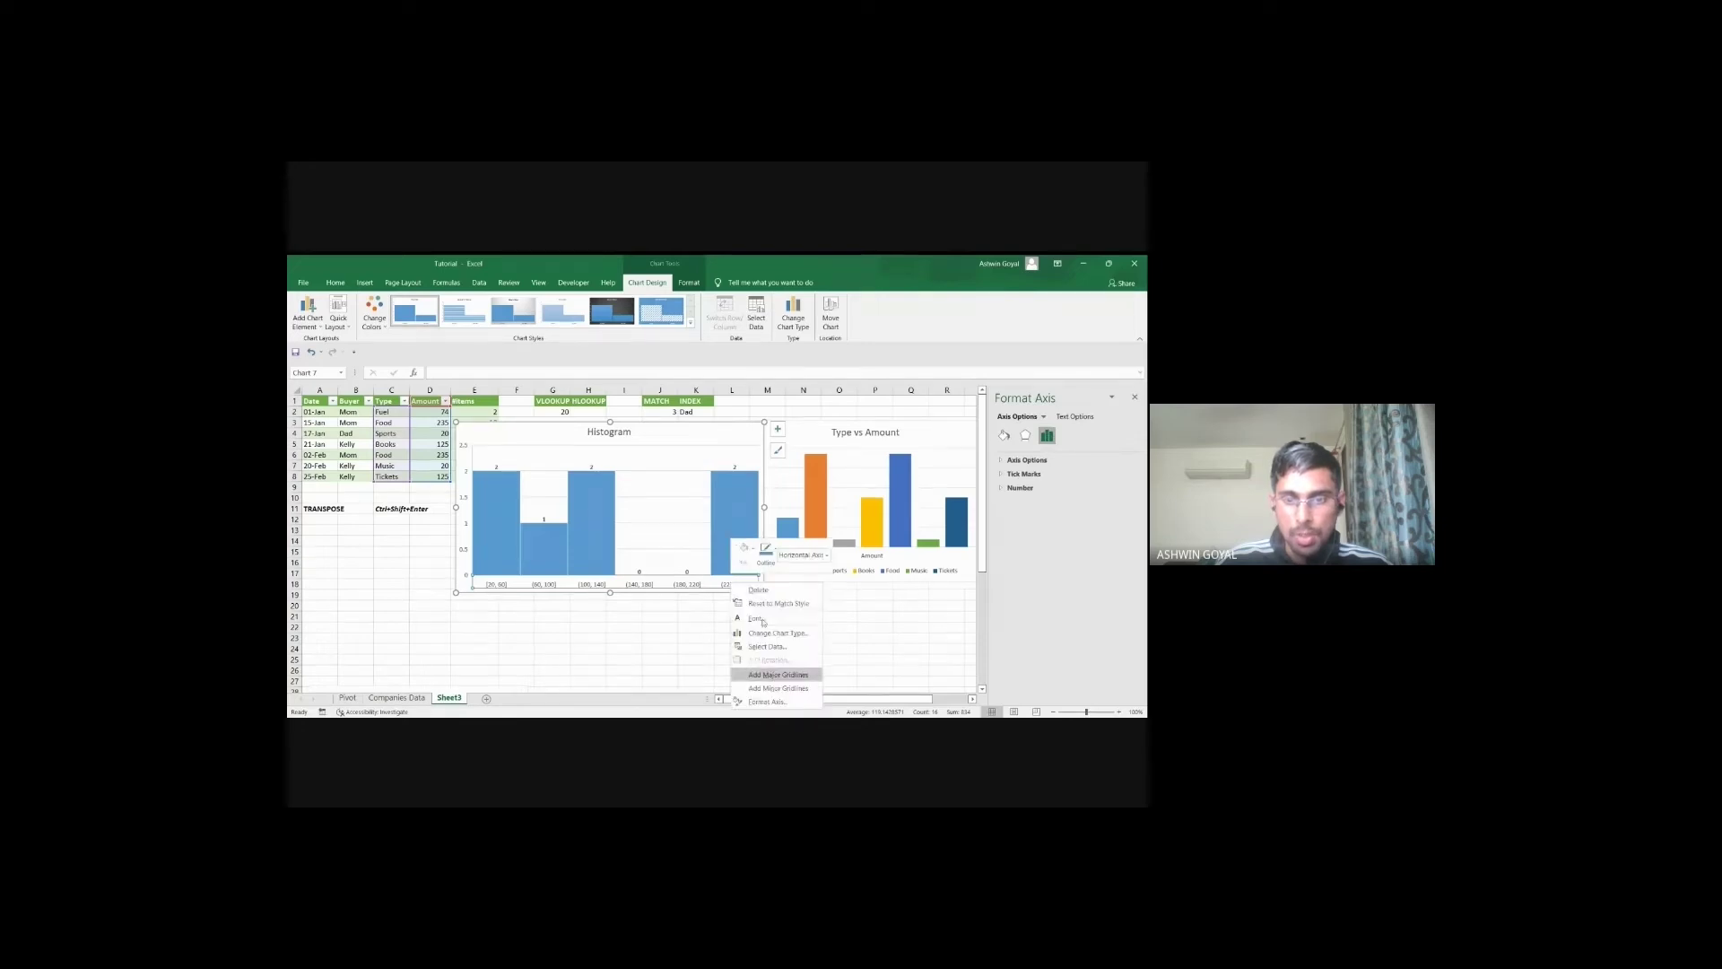
{"action": "left_click", "coordinate": [762, 701]}
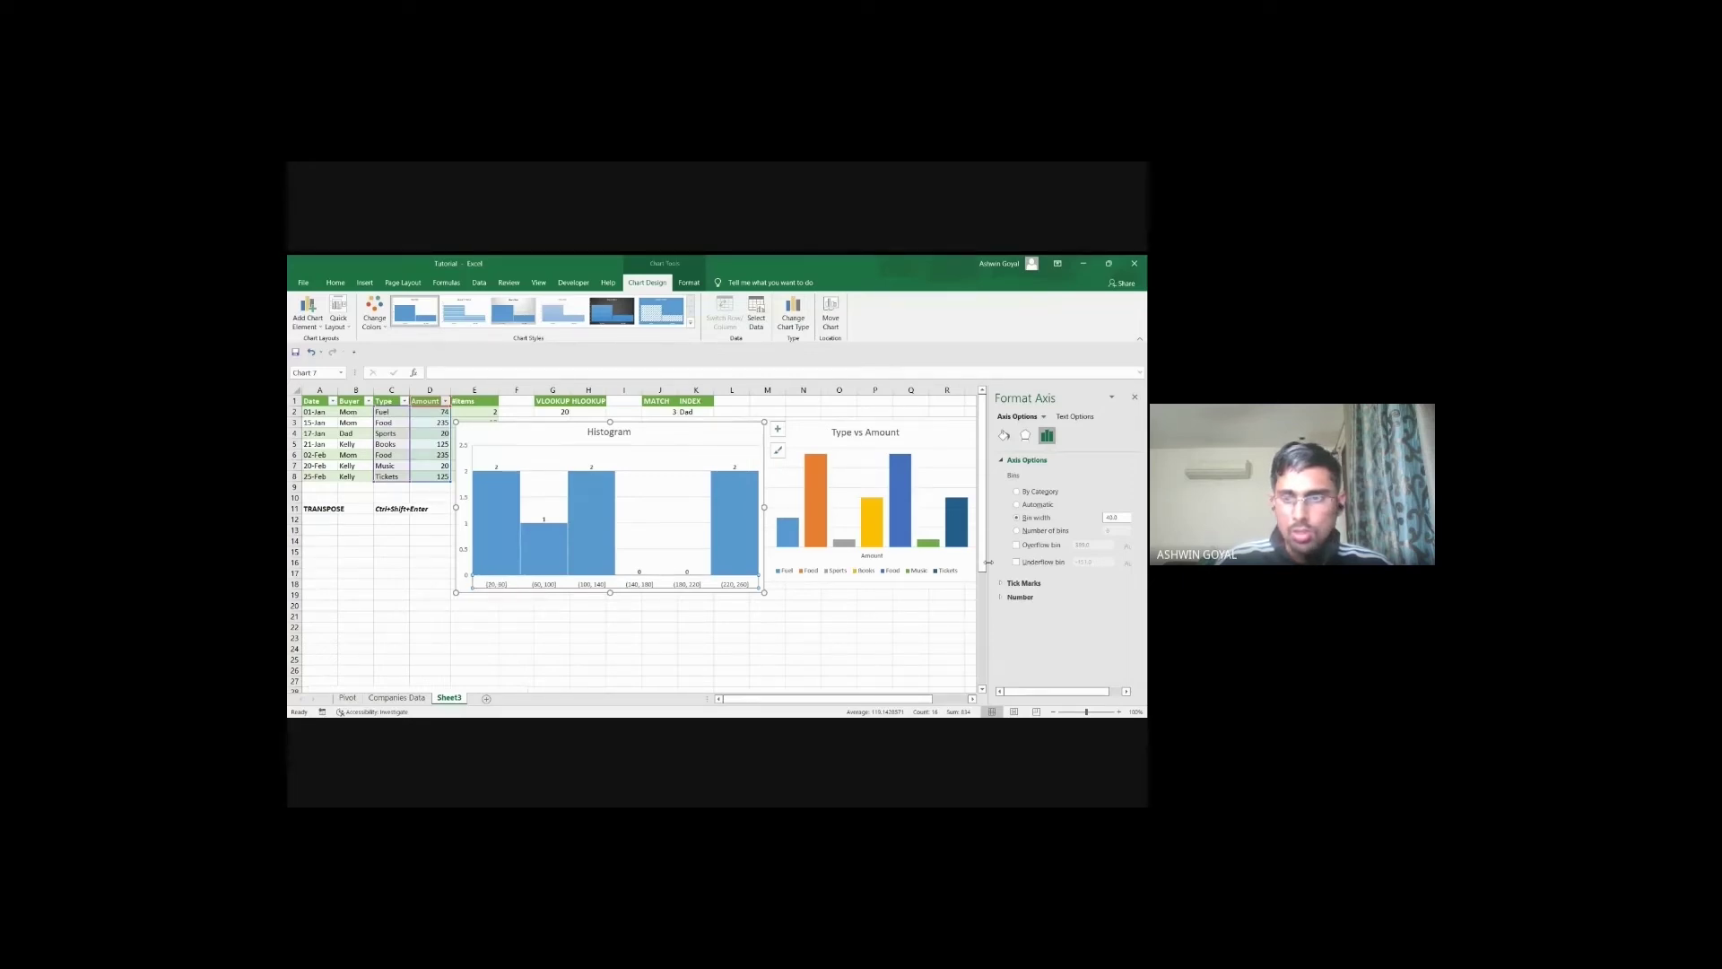
{"action": "left_click", "coordinate": [1016, 561]}
{"action": "left_click", "coordinate": [1073, 562]}
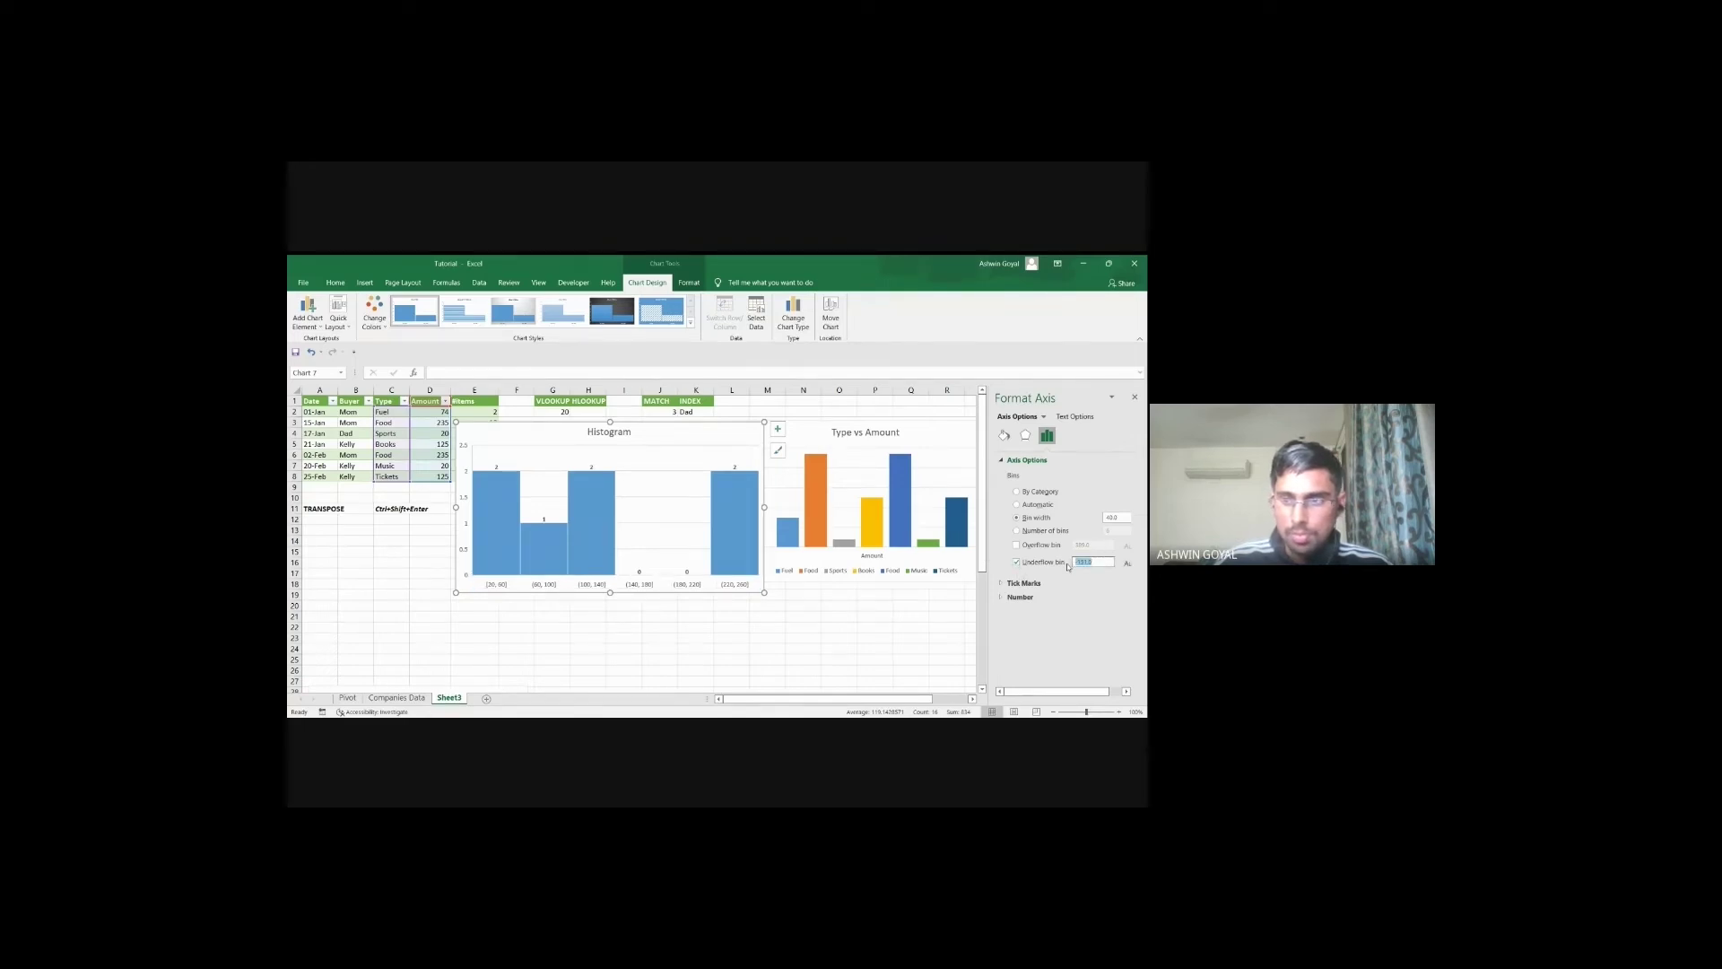
{"action": "type", "text": "6"}
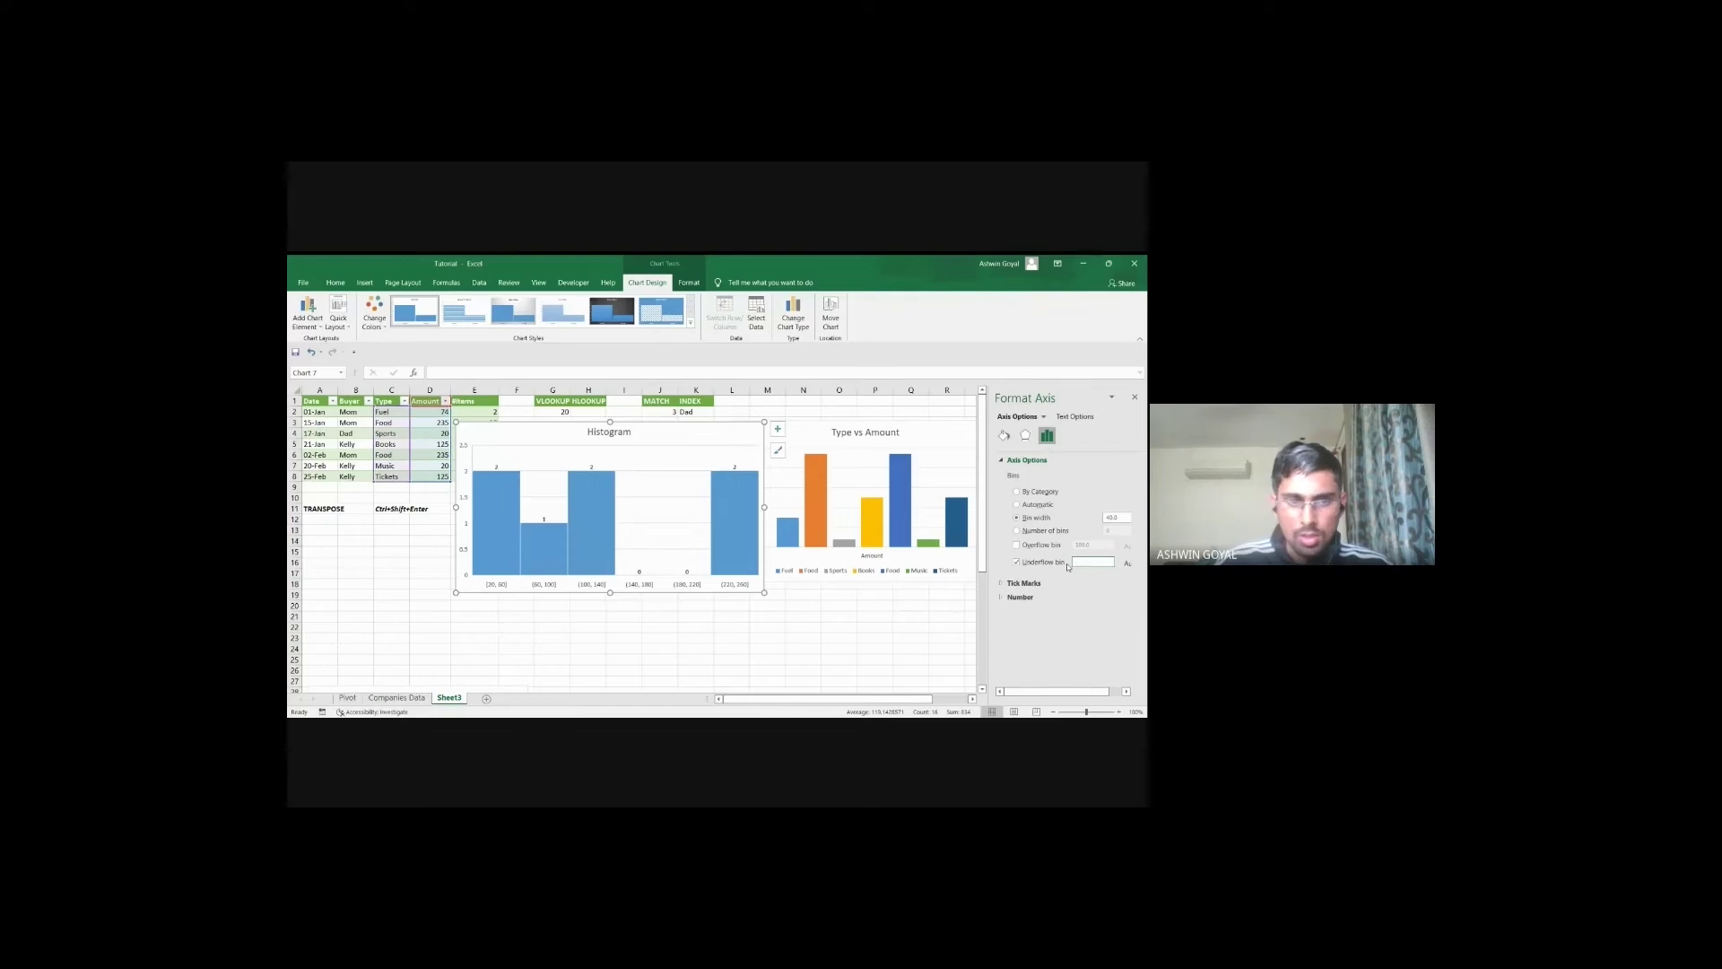
{"action": "key", "text": "Return"}
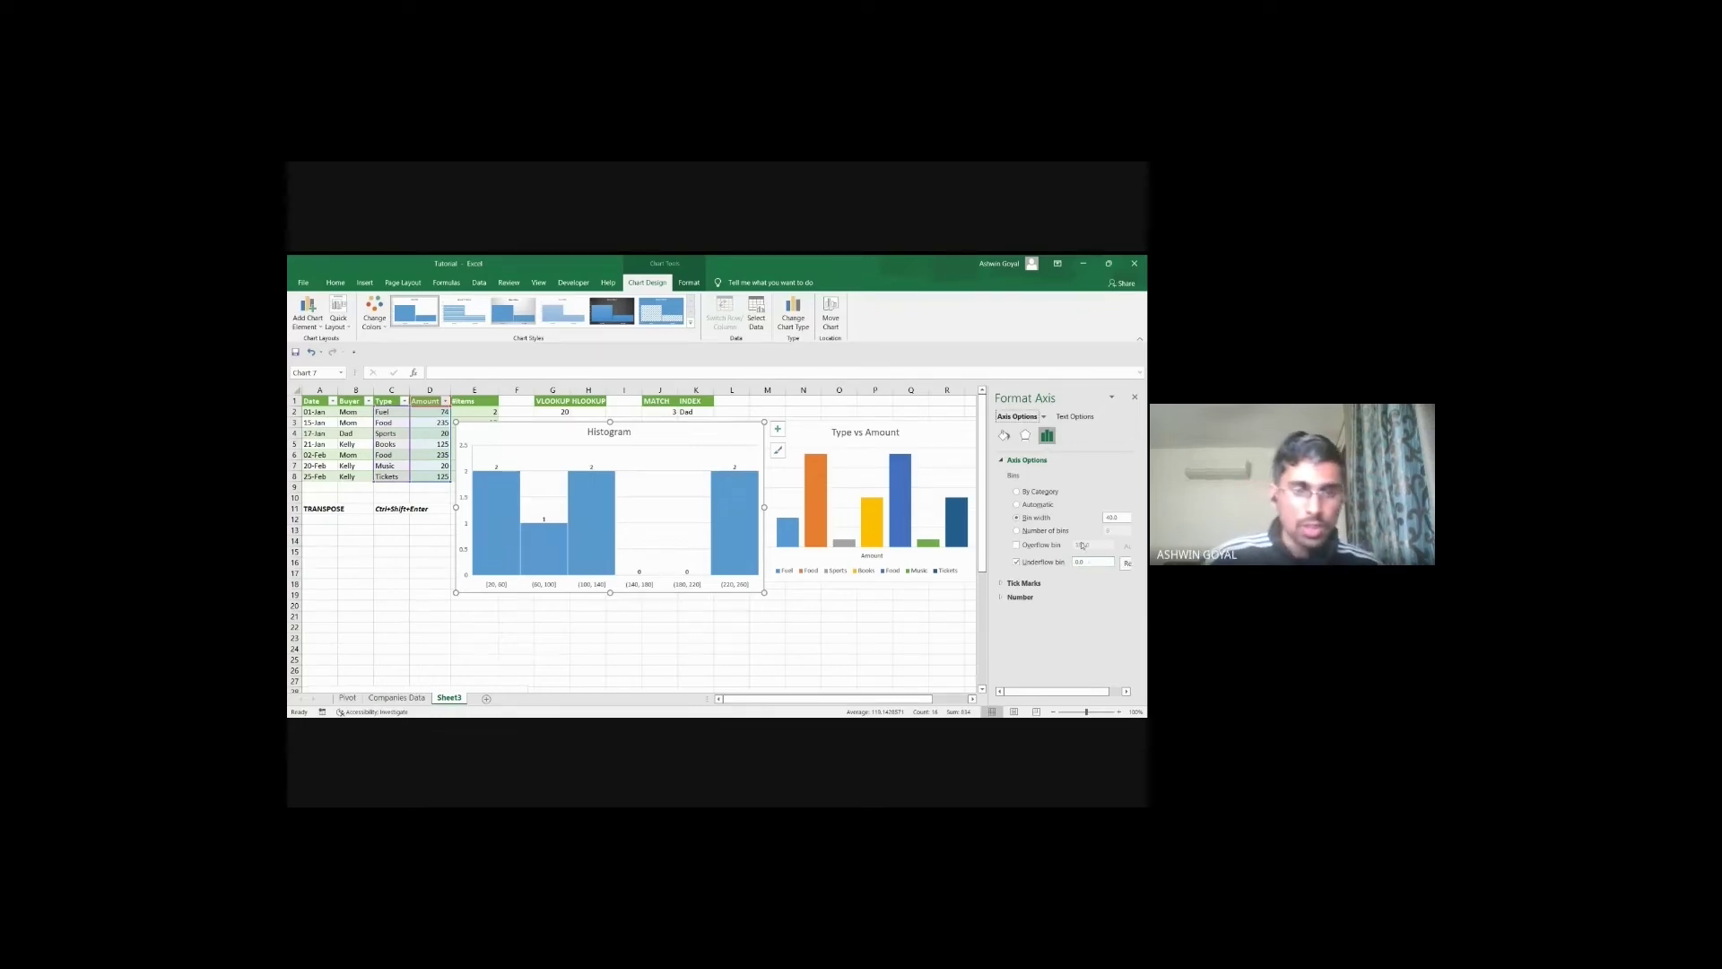
{"action": "left_click", "coordinate": [1126, 563]}
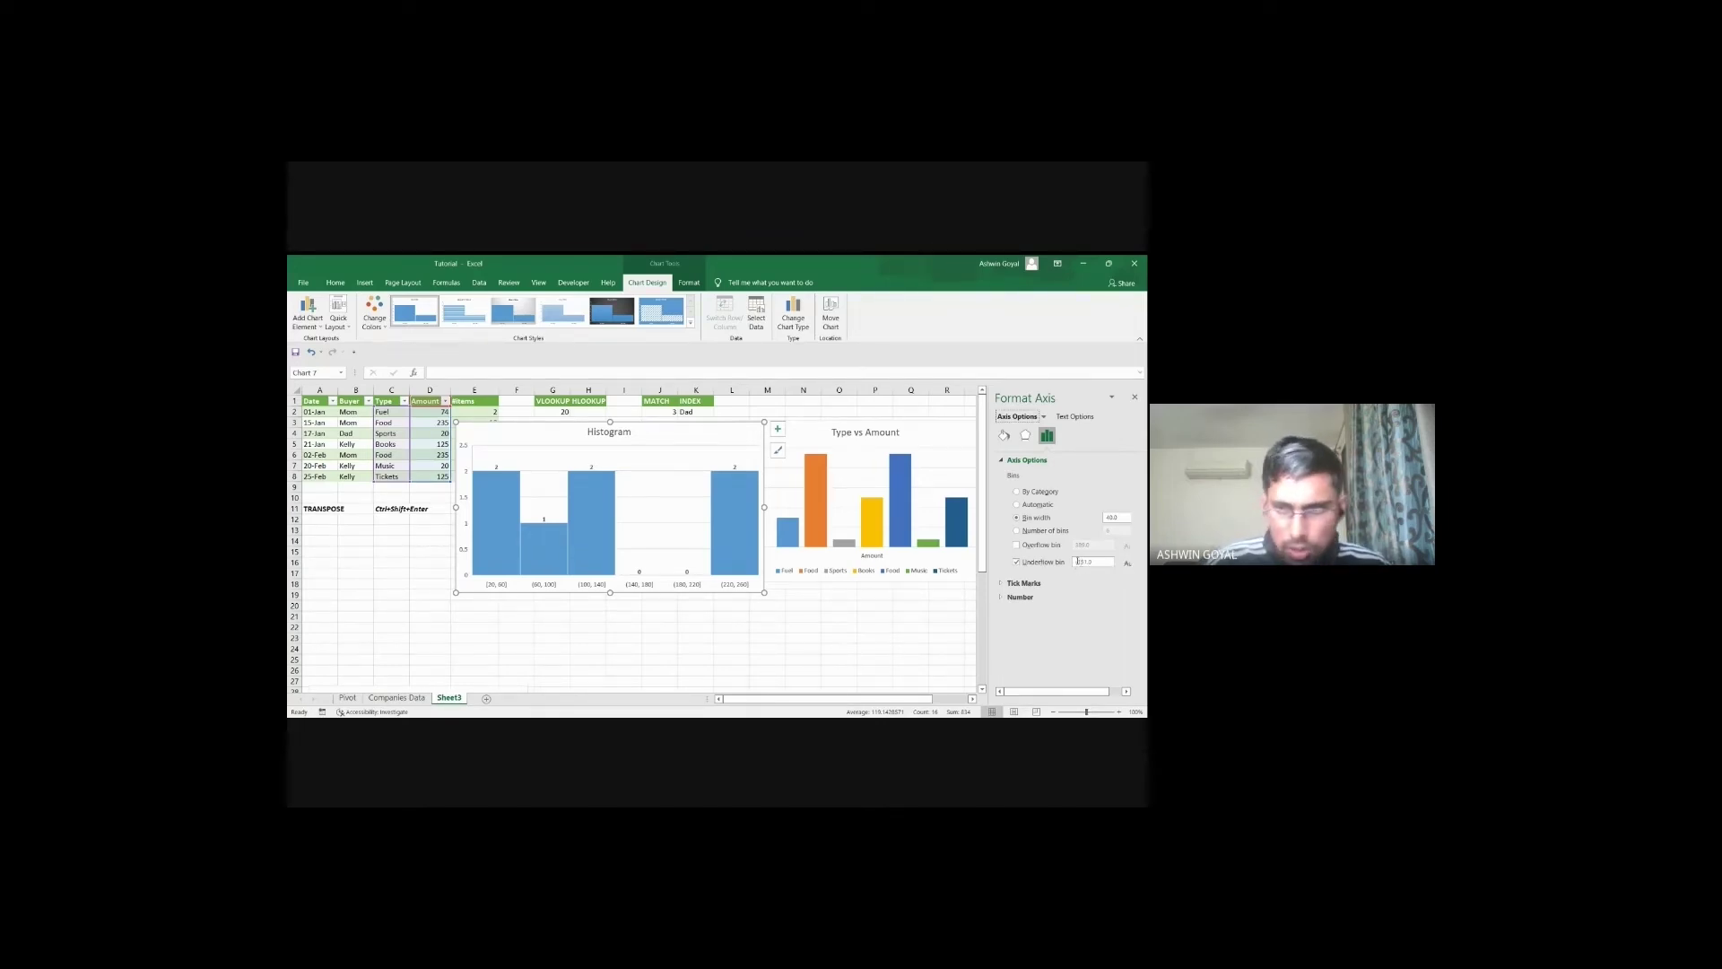
Step: Try an overflow bin of 500 on the histogram's horizontal axis, and turn off both the overflow and underflow bins
{"action": "left_click", "coordinate": [1017, 545]}
{"action": "left_click_drag", "start_coordinate": [1085, 545], "coordinate": [1070, 546]}
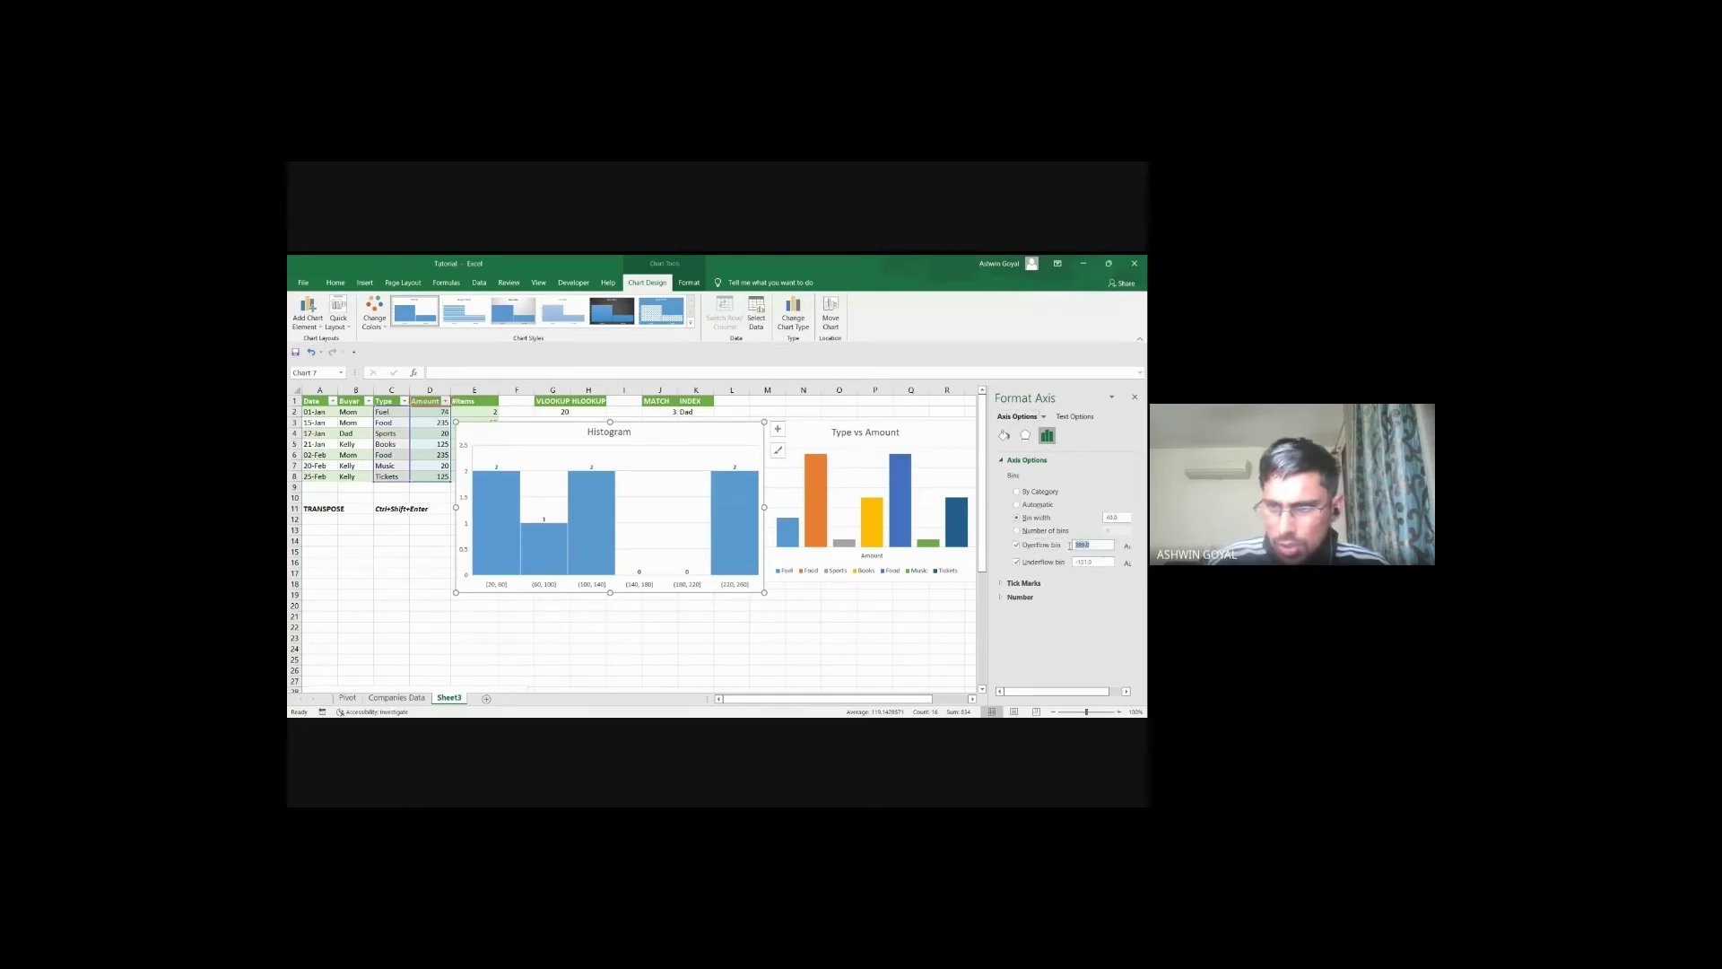
{"action": "type", "text": "500"}
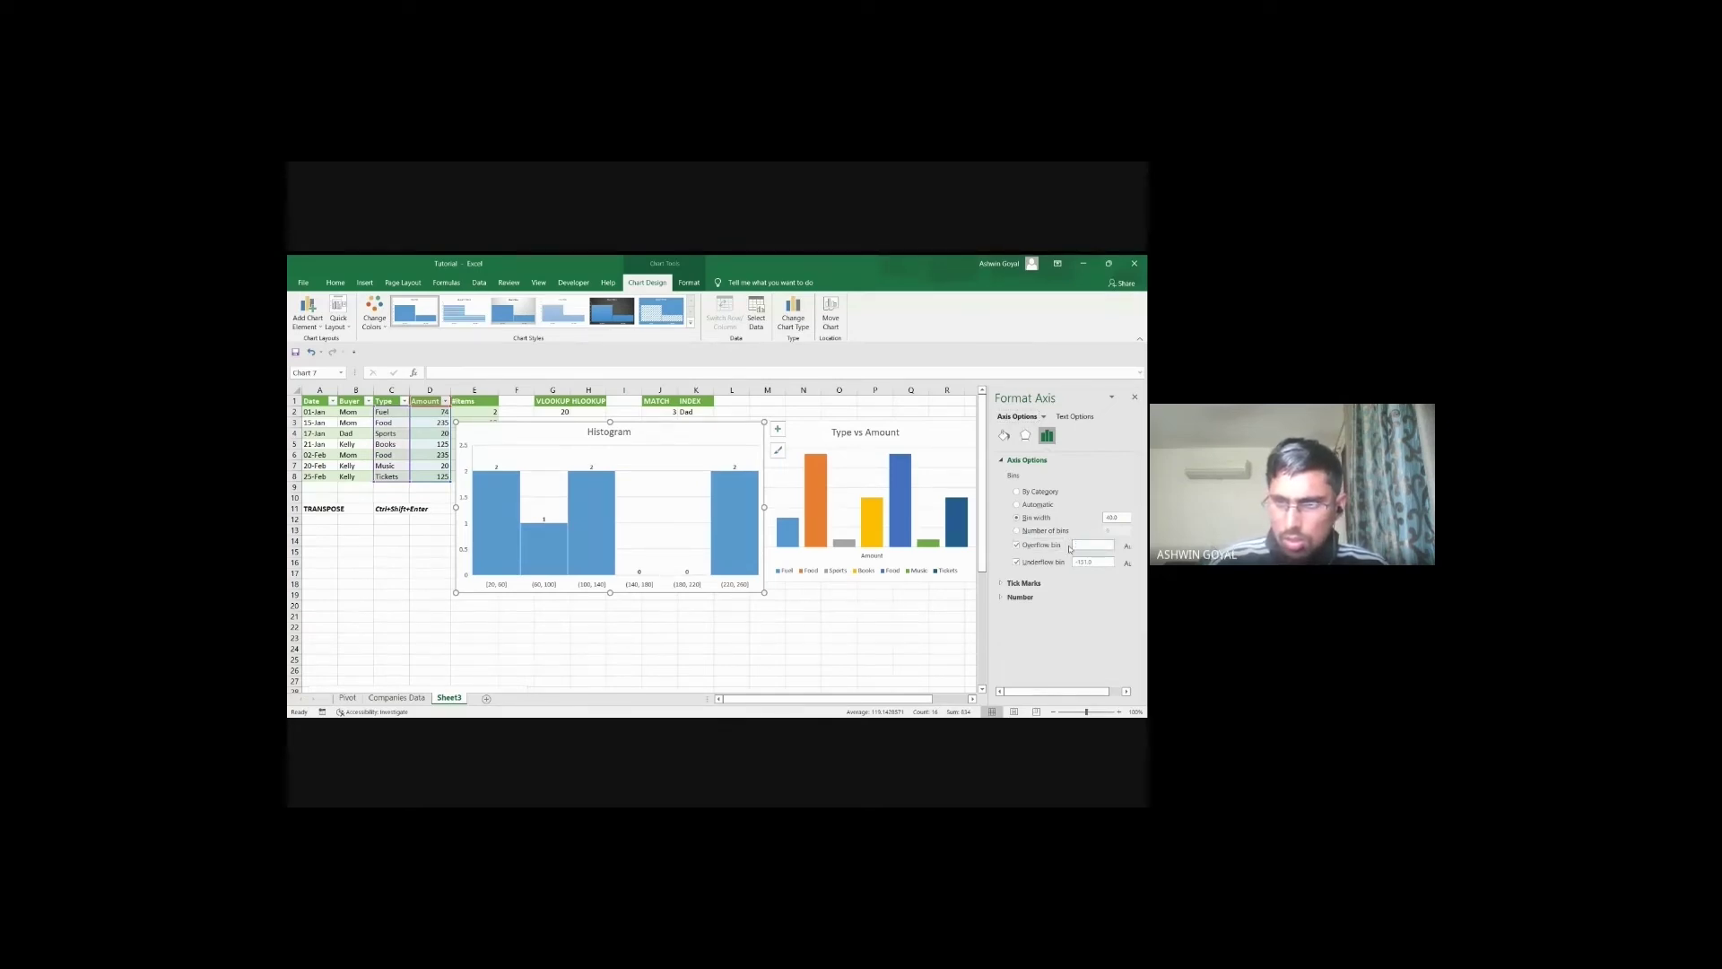
{"action": "key", "text": "Return"}
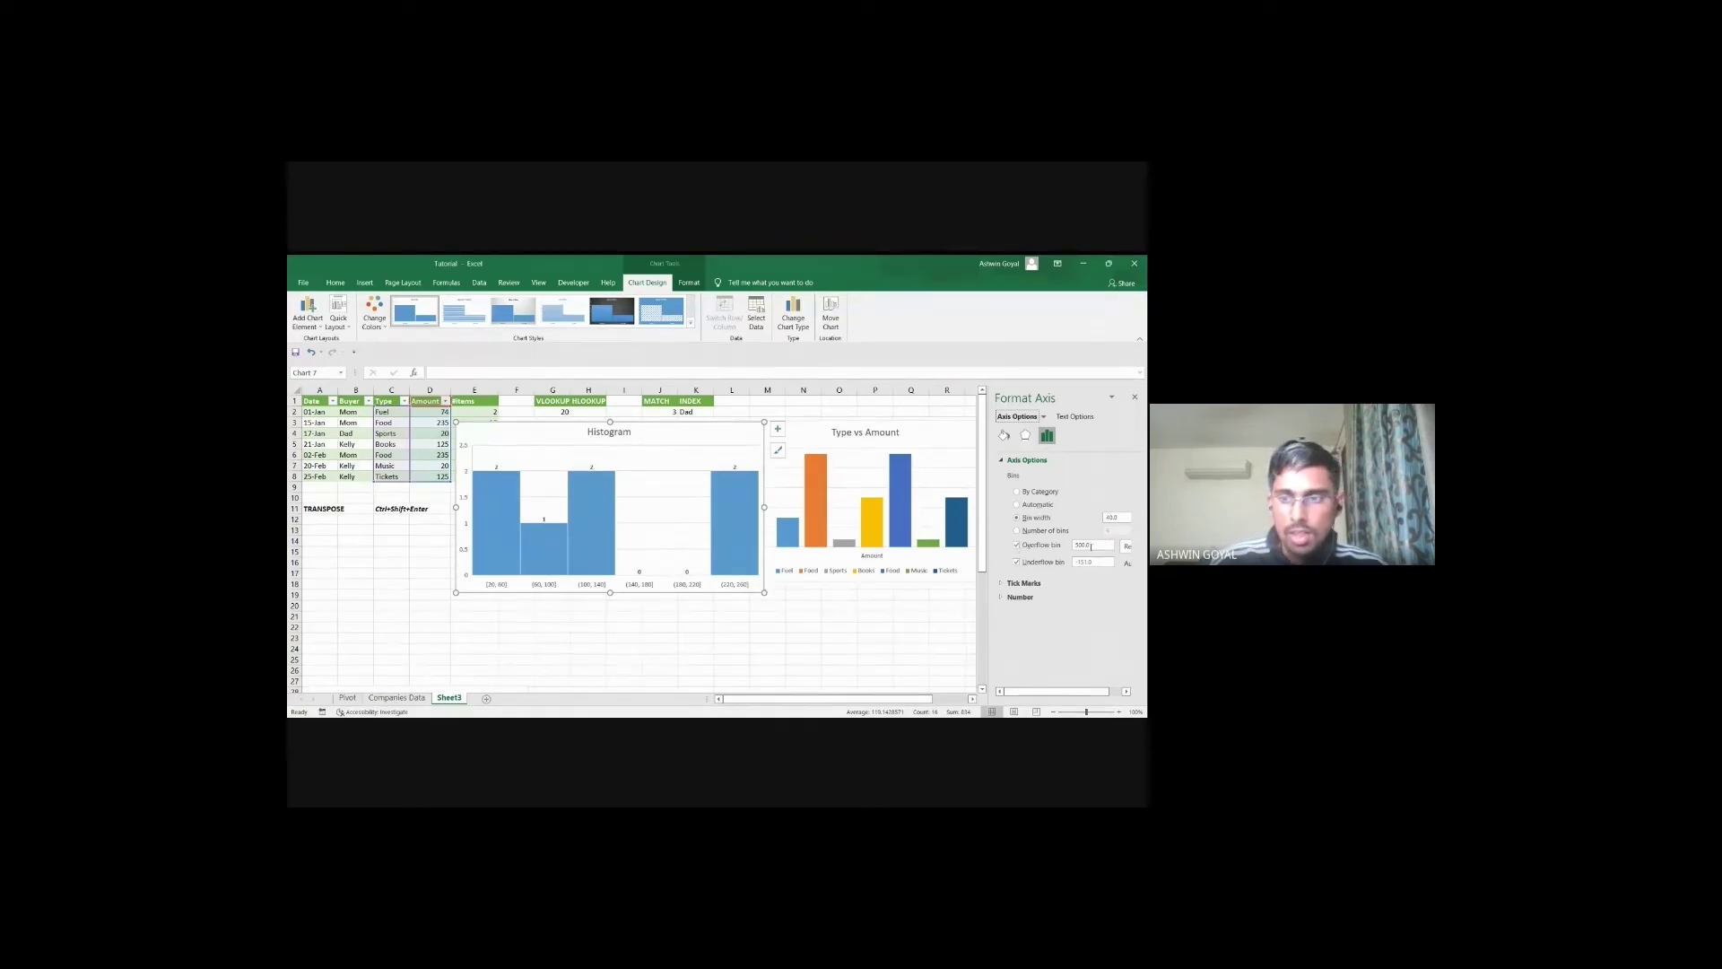
{"action": "left_click", "coordinate": [1018, 545]}
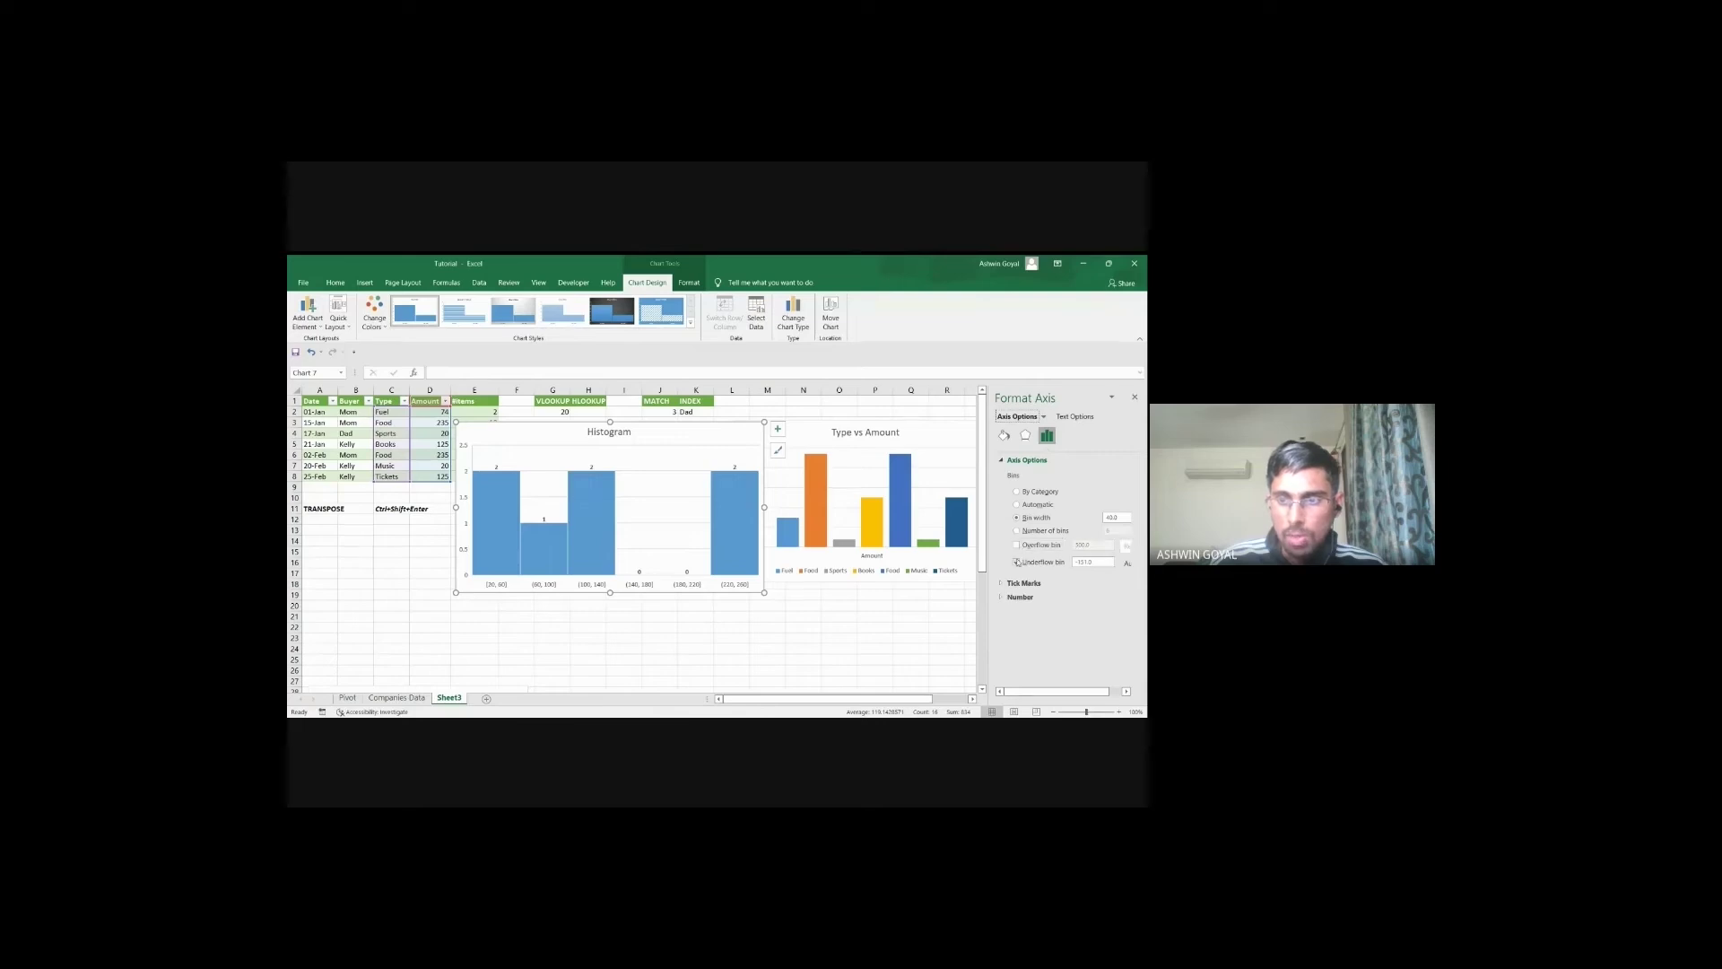
{"action": "left_click", "coordinate": [1017, 563]}
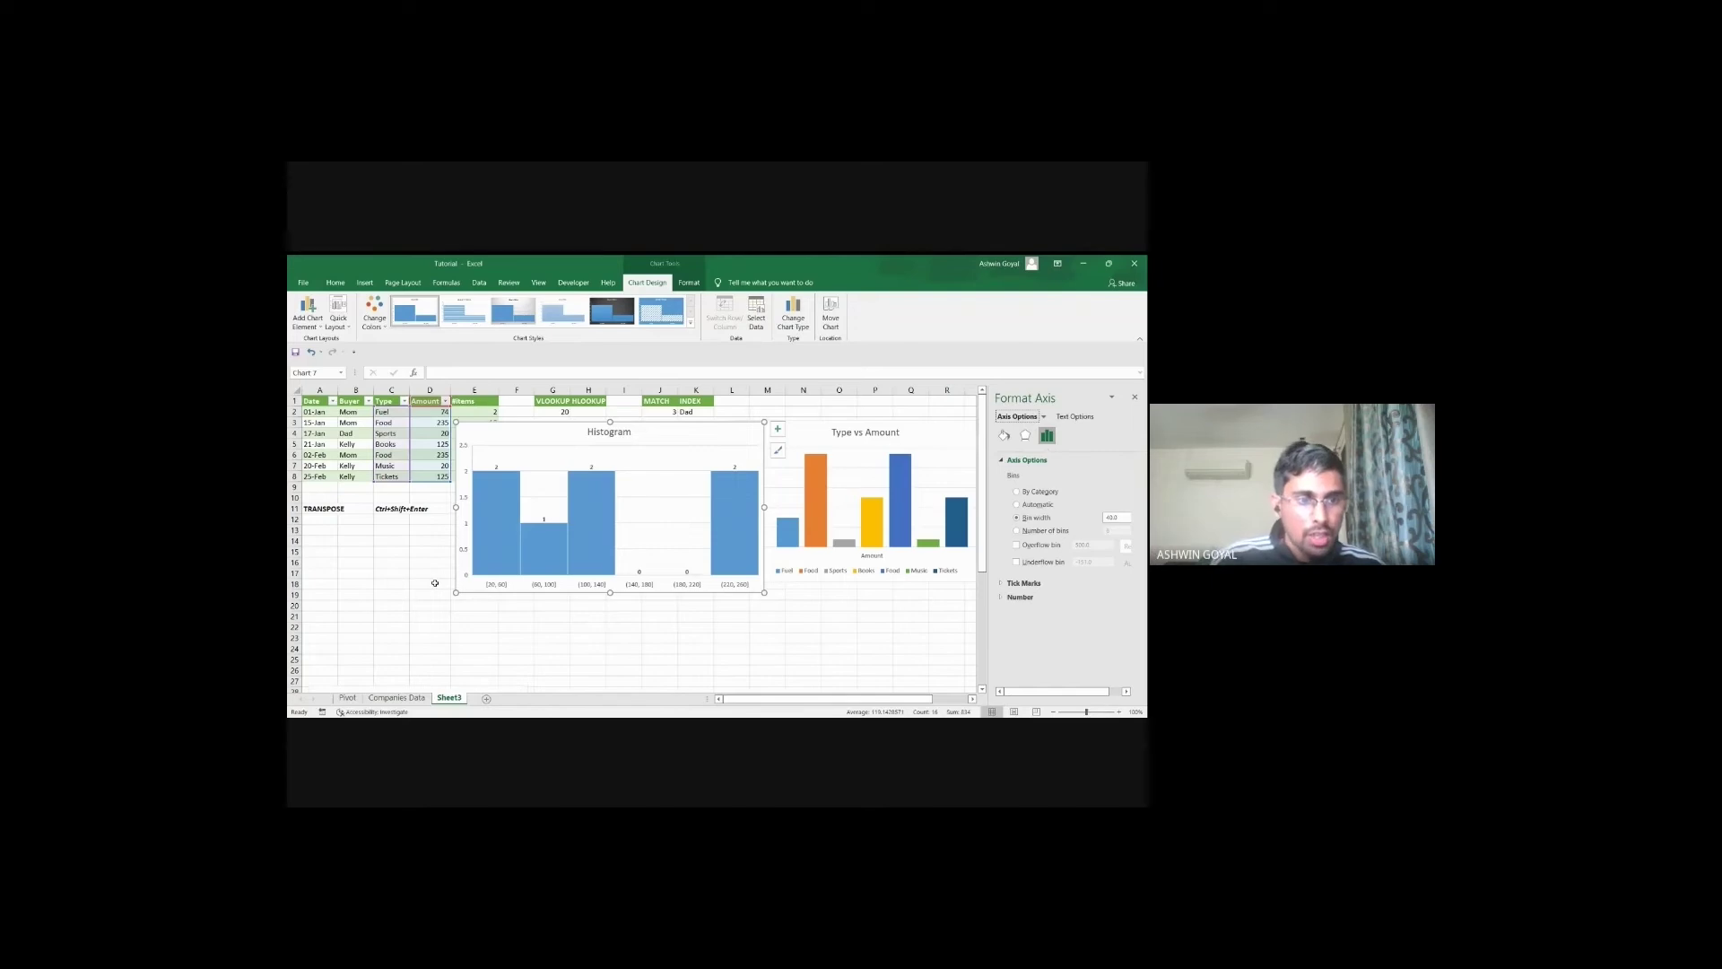
Step: Enter the sample values 1000, 1040, 1080, 1100 and 1500 down cells B16 to B20 and select them
{"action": "left_click", "coordinate": [364, 567]}
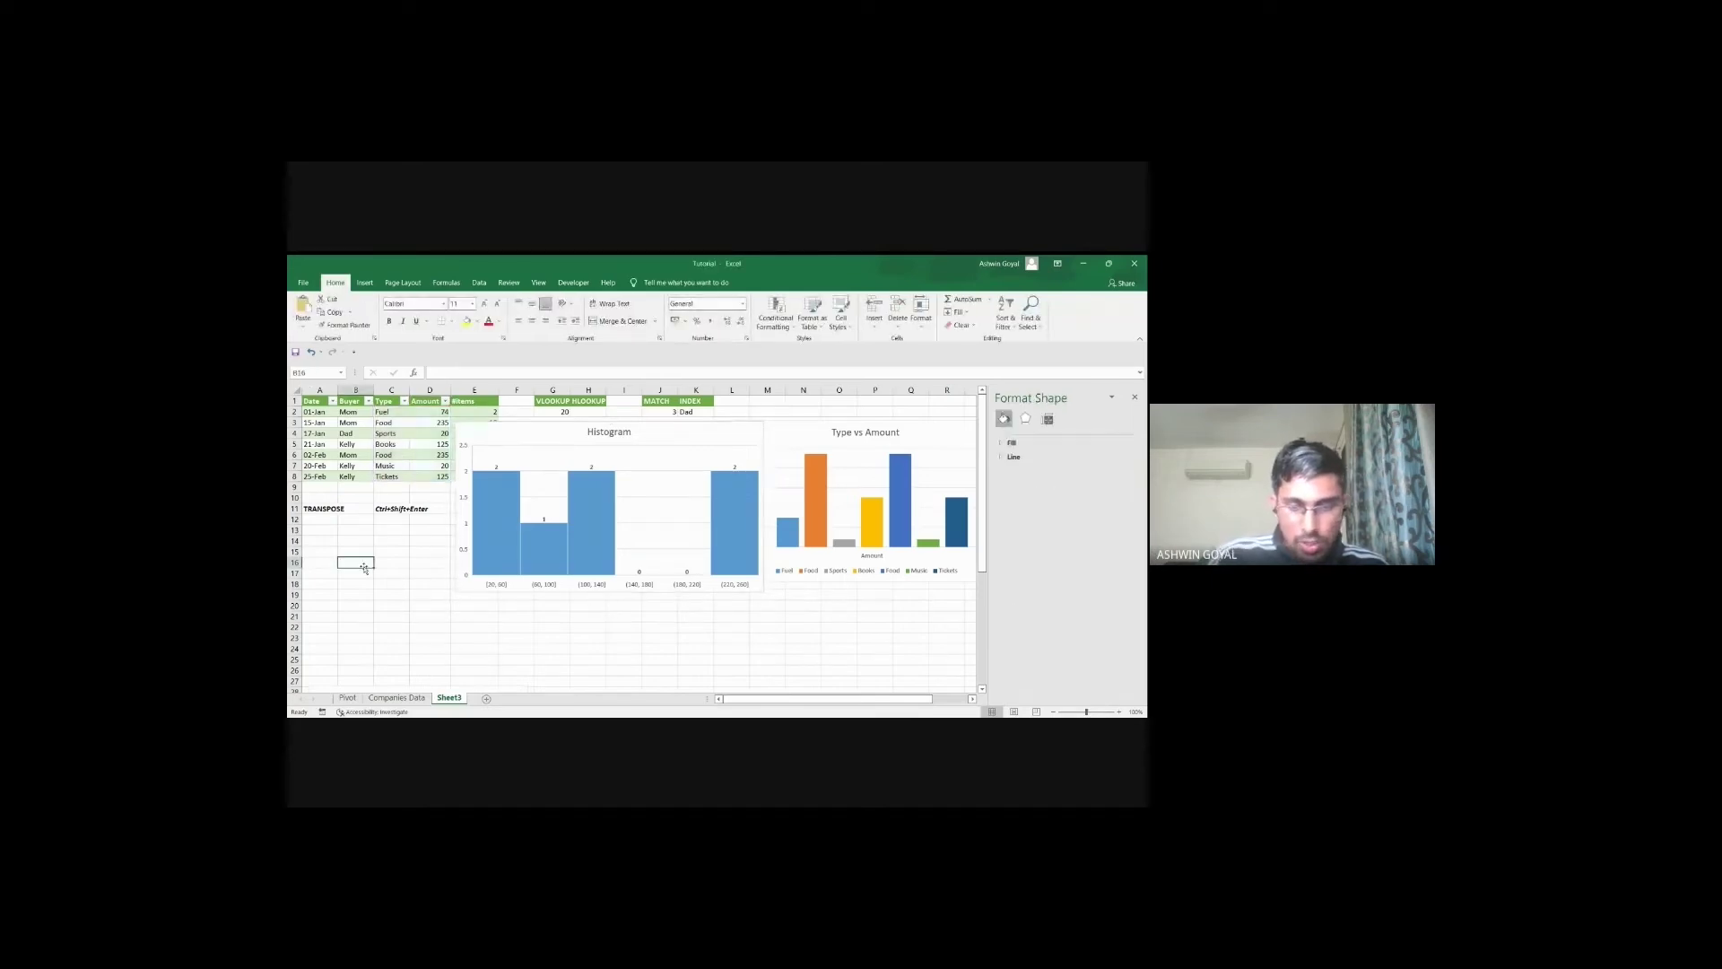
{"action": "type", "text": "1000"}
{"action": "key", "text": "Return"}
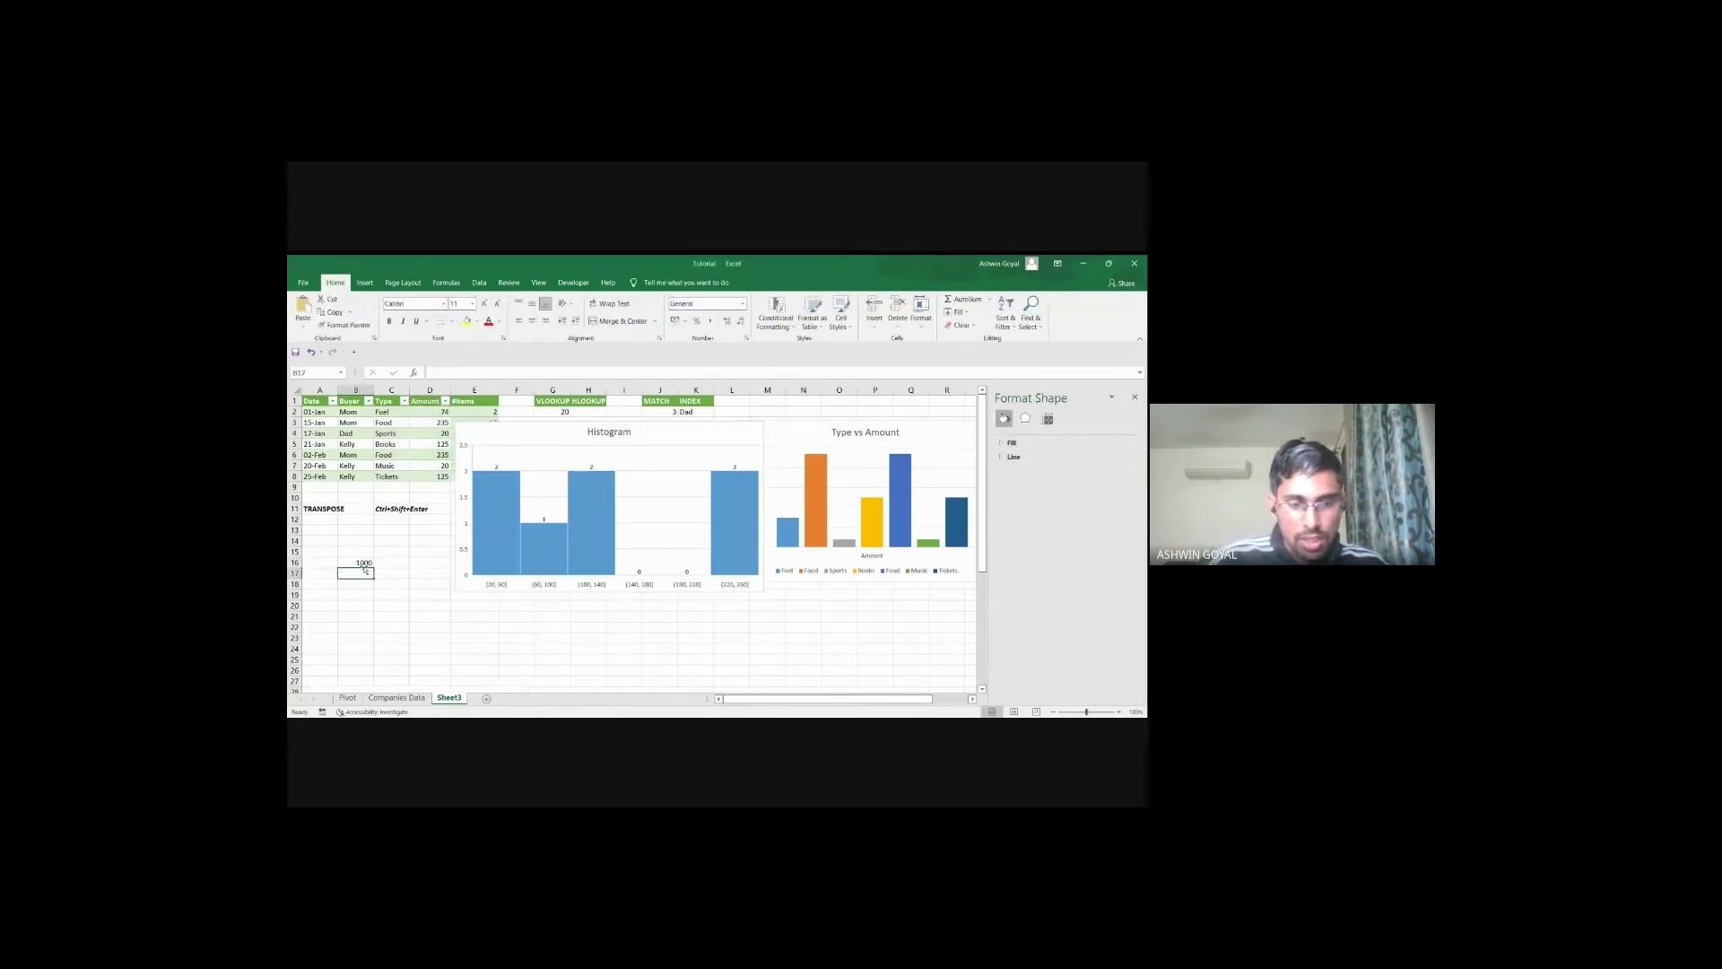
{"action": "type", "text": "1040"}
{"action": "key", "text": "Return"}
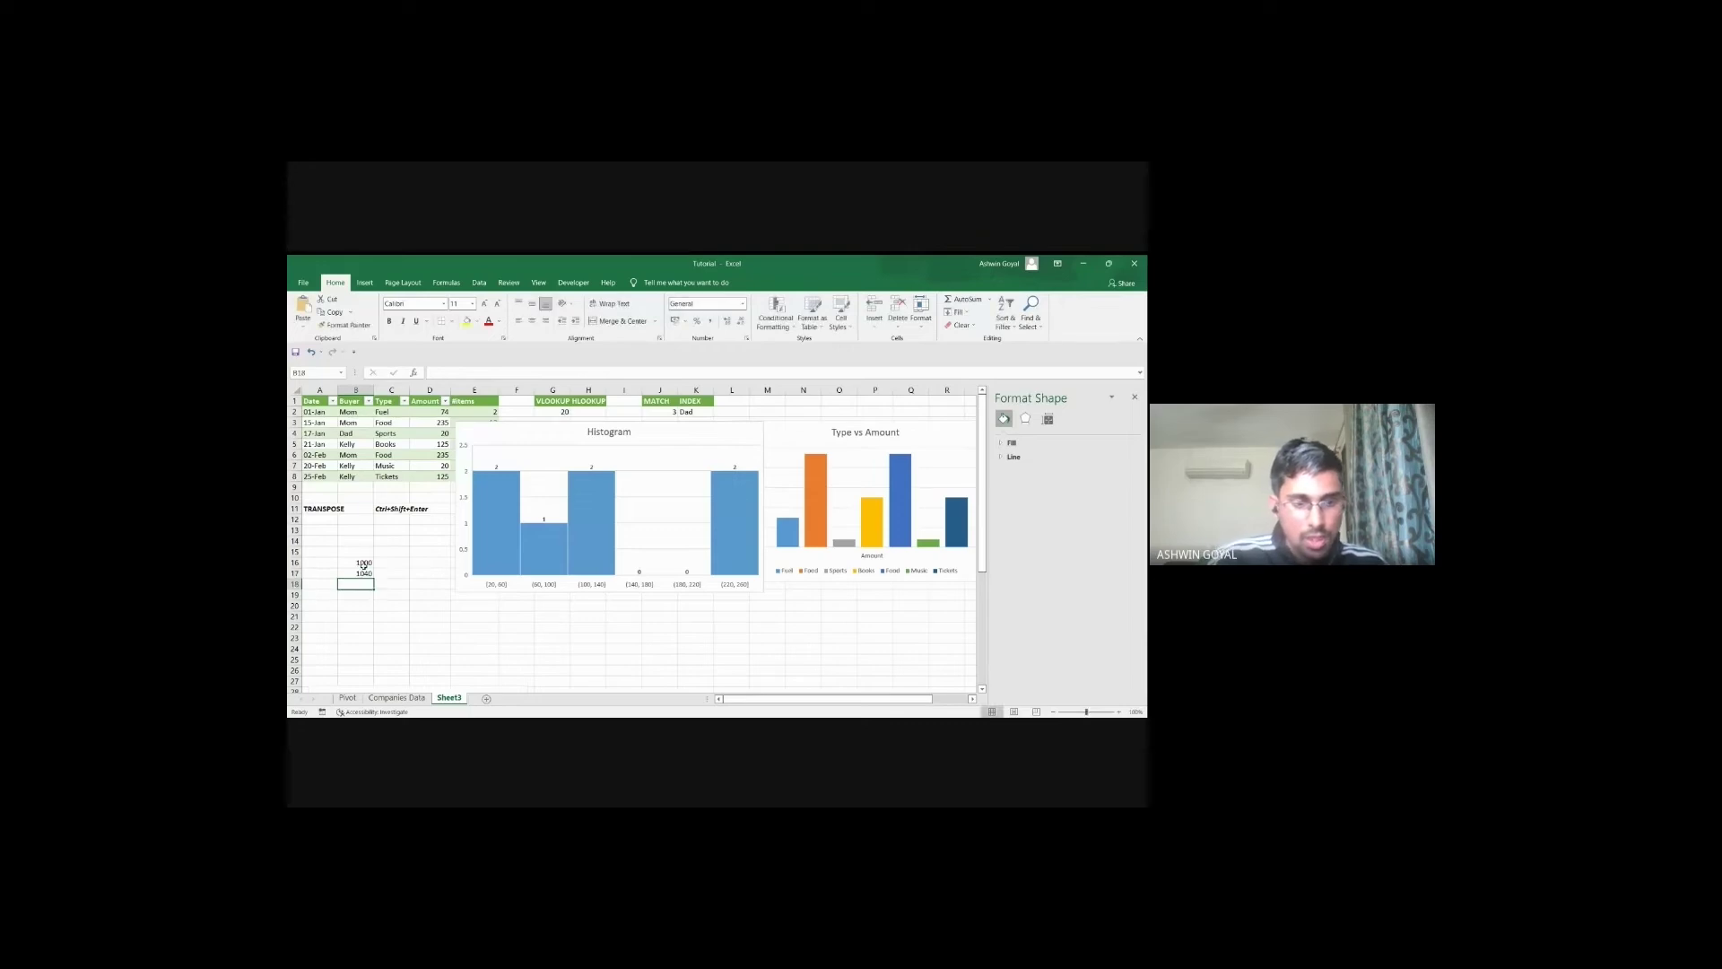
{"action": "type", "text": "1080"}
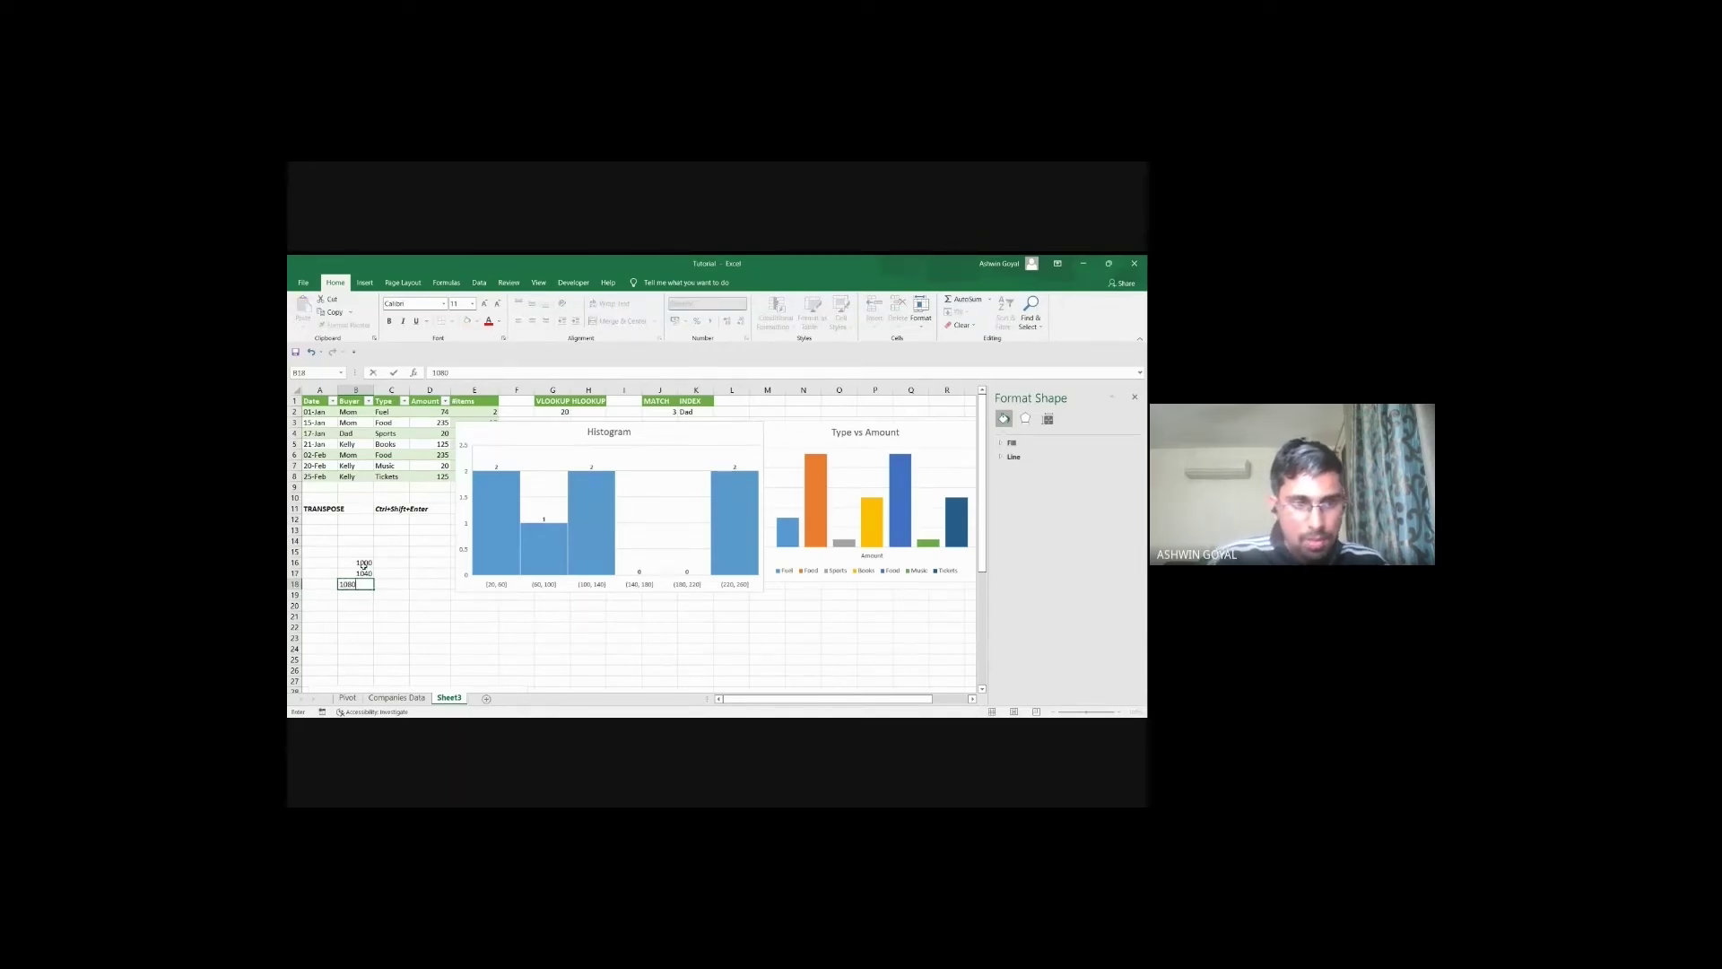
{"action": "key", "text": "Return"}
{"action": "type", "text": "110"}
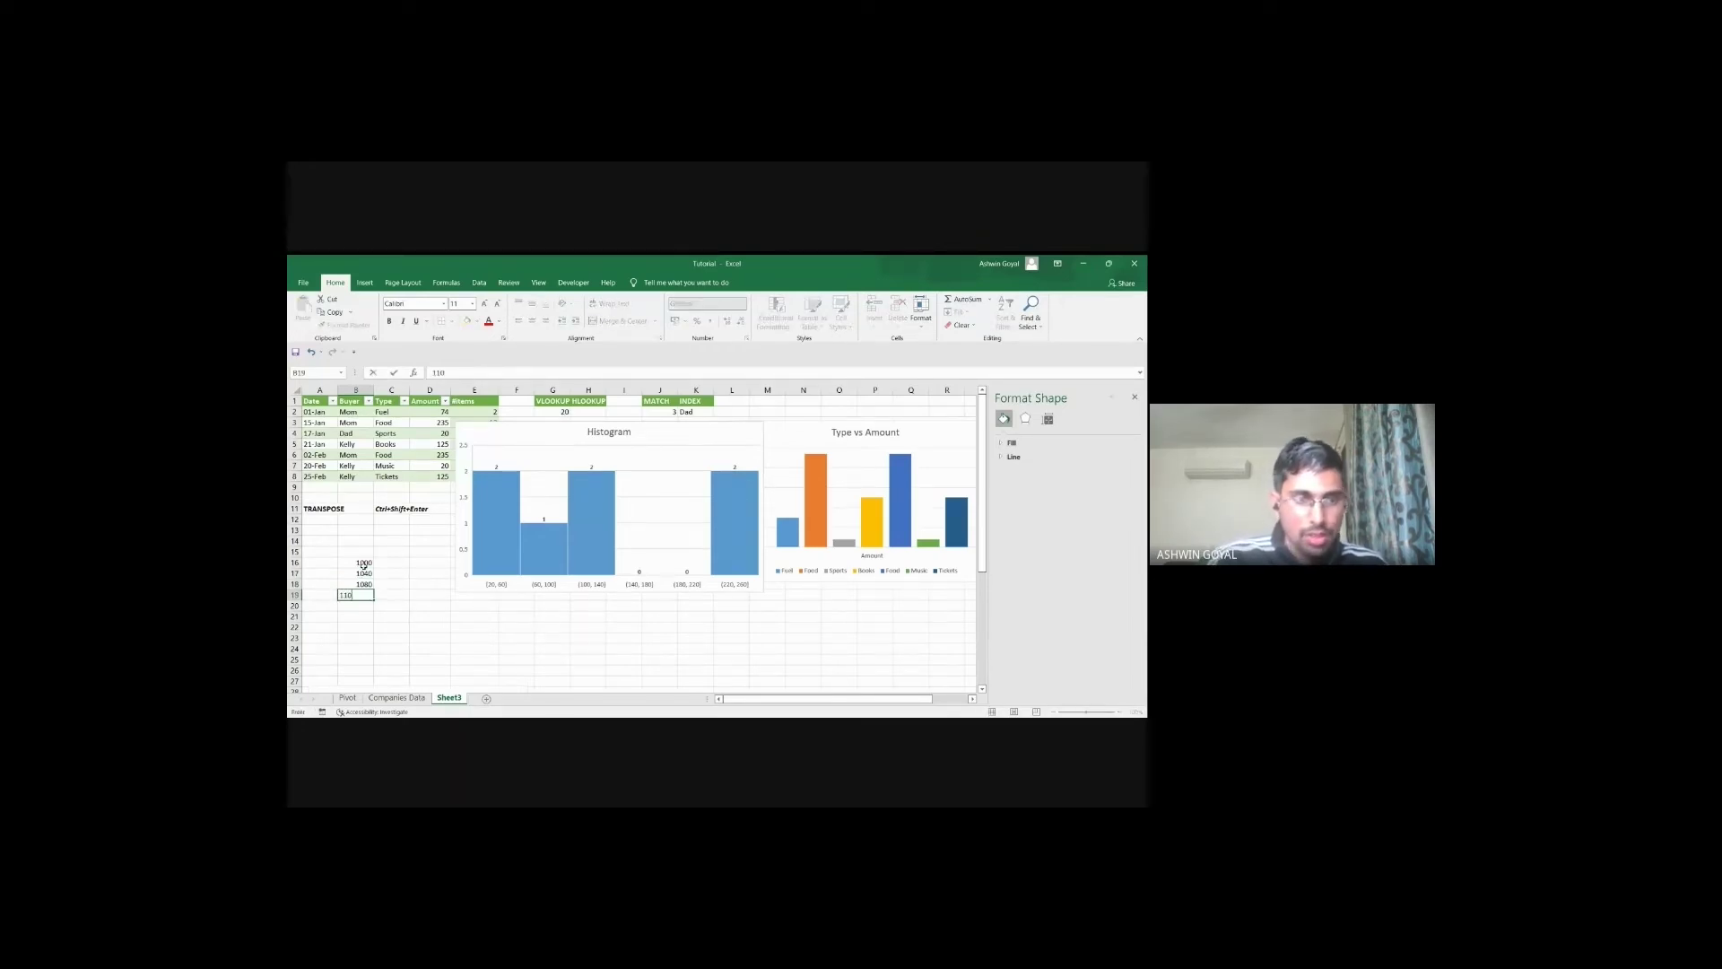
{"action": "type", "text": "0"}
{"action": "key", "text": "Return"}
{"action": "type", "text": "1500"}
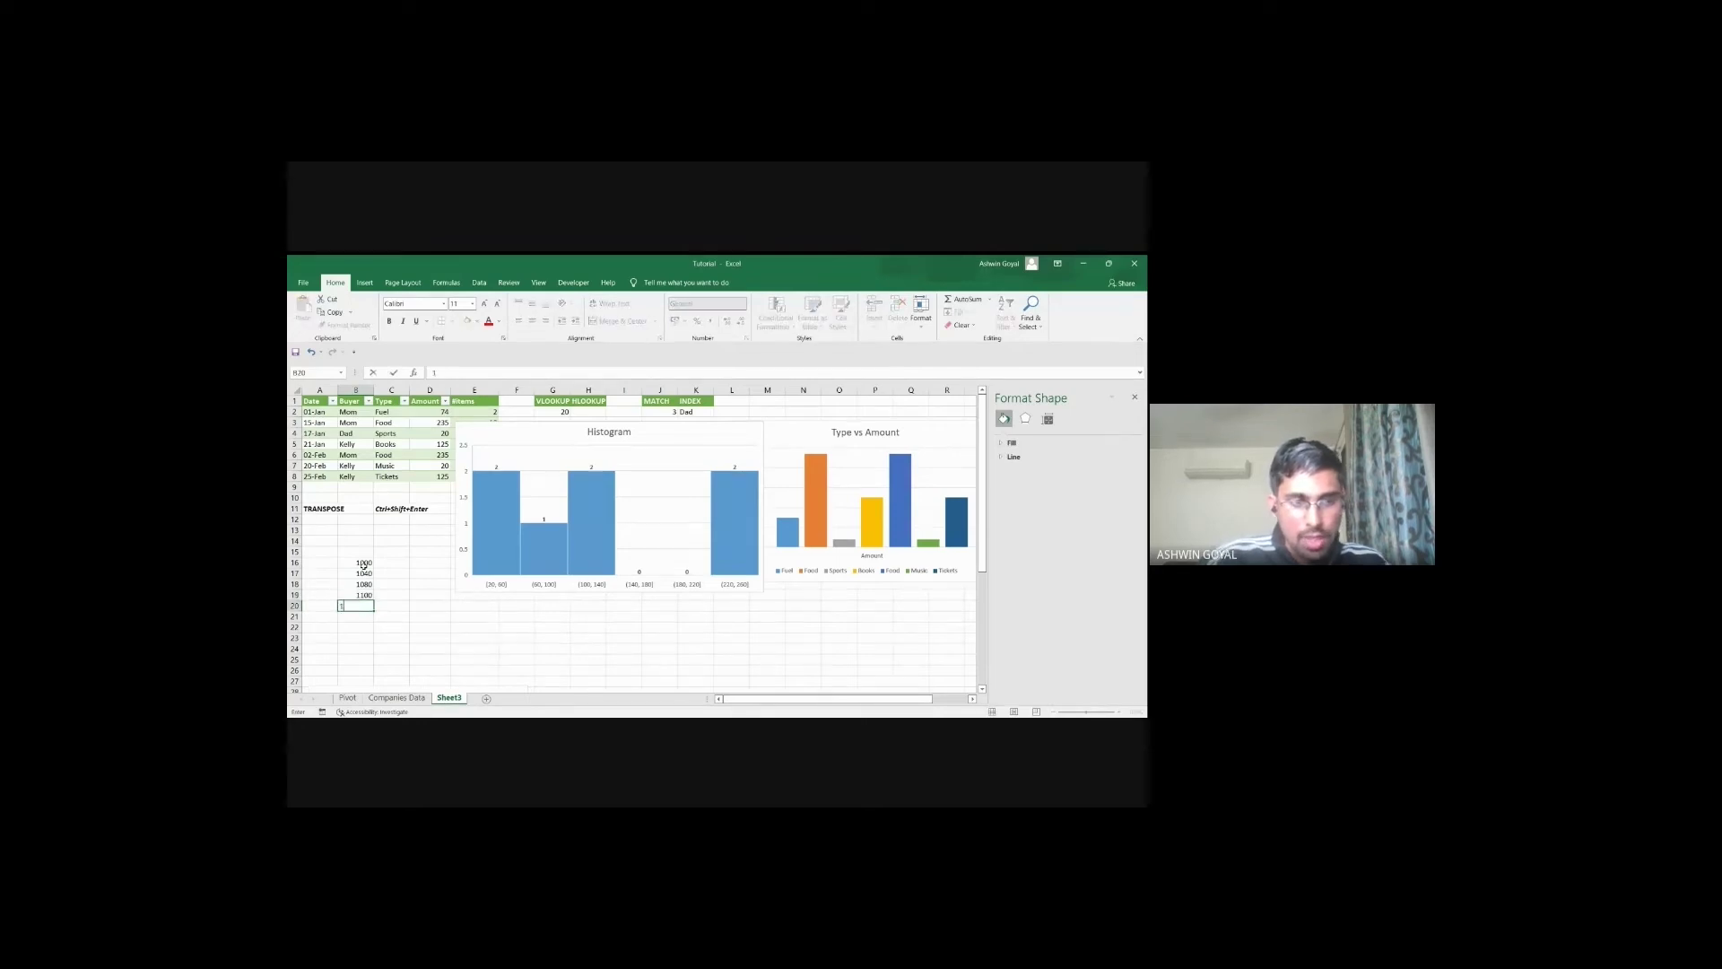
{"action": "key", "text": "Return"}
{"action": "key", "text": "Up"}
{"action": "key", "text": "Up"}
{"action": "key", "text": "Up"}
{"action": "left_click", "coordinate": [364, 565]}
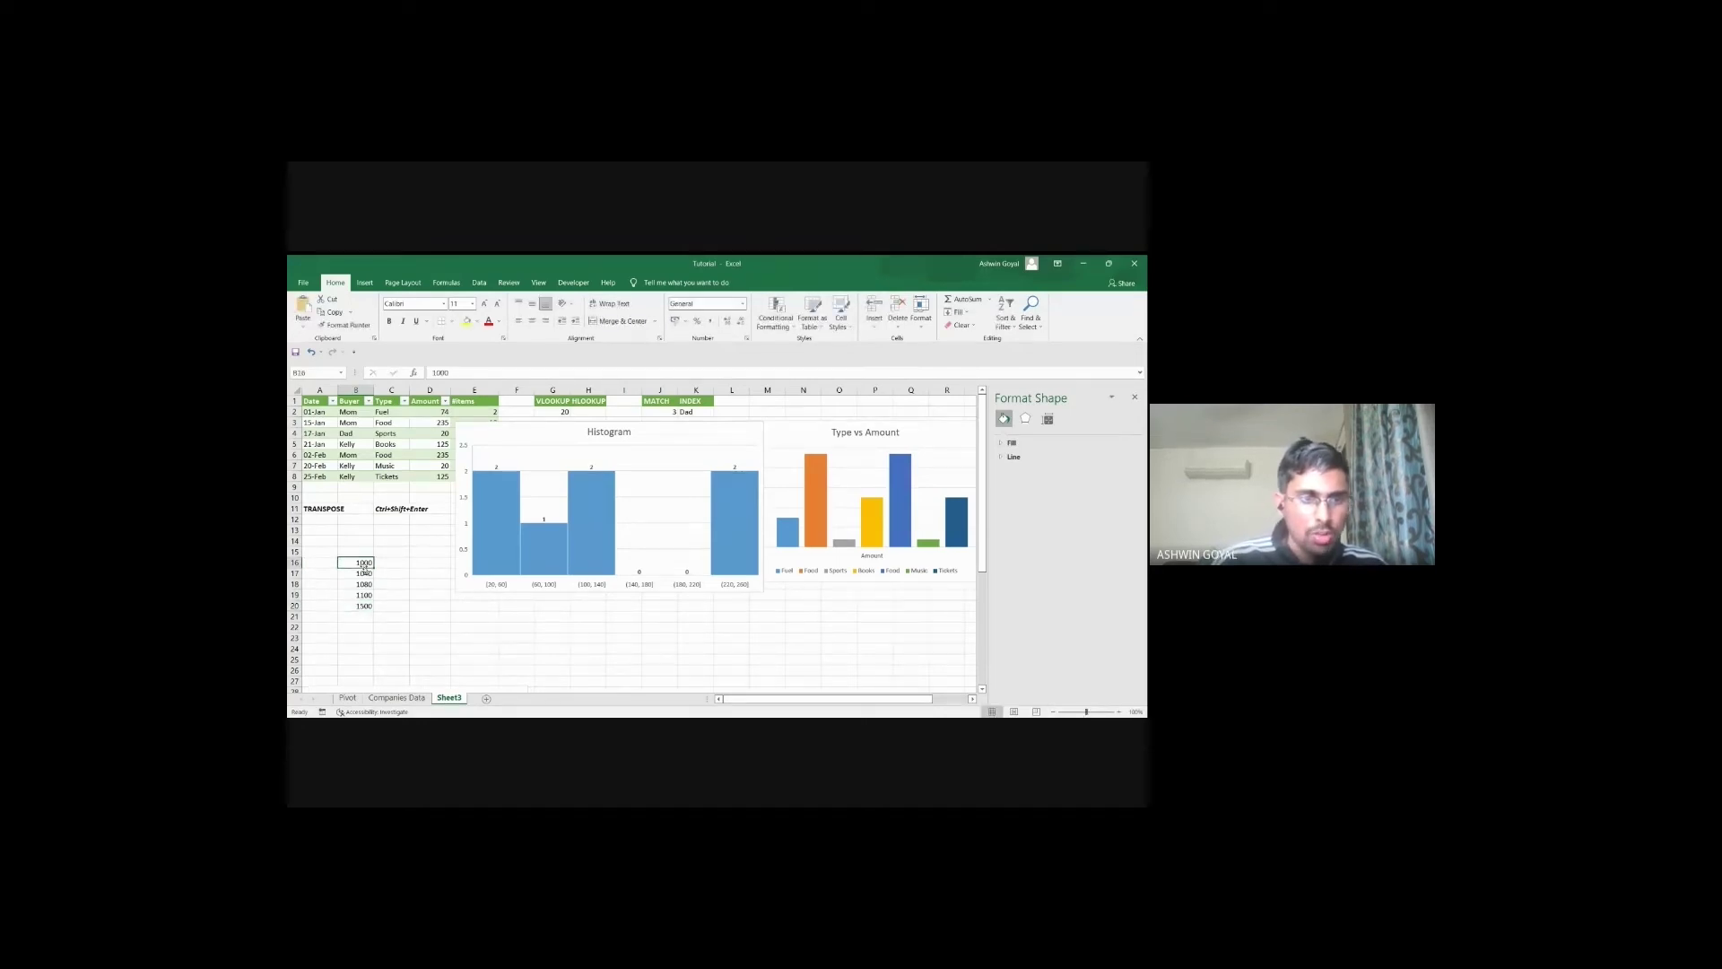
{"action": "left_click_drag", "start_coordinate": [364, 569], "coordinate": [365, 605]}
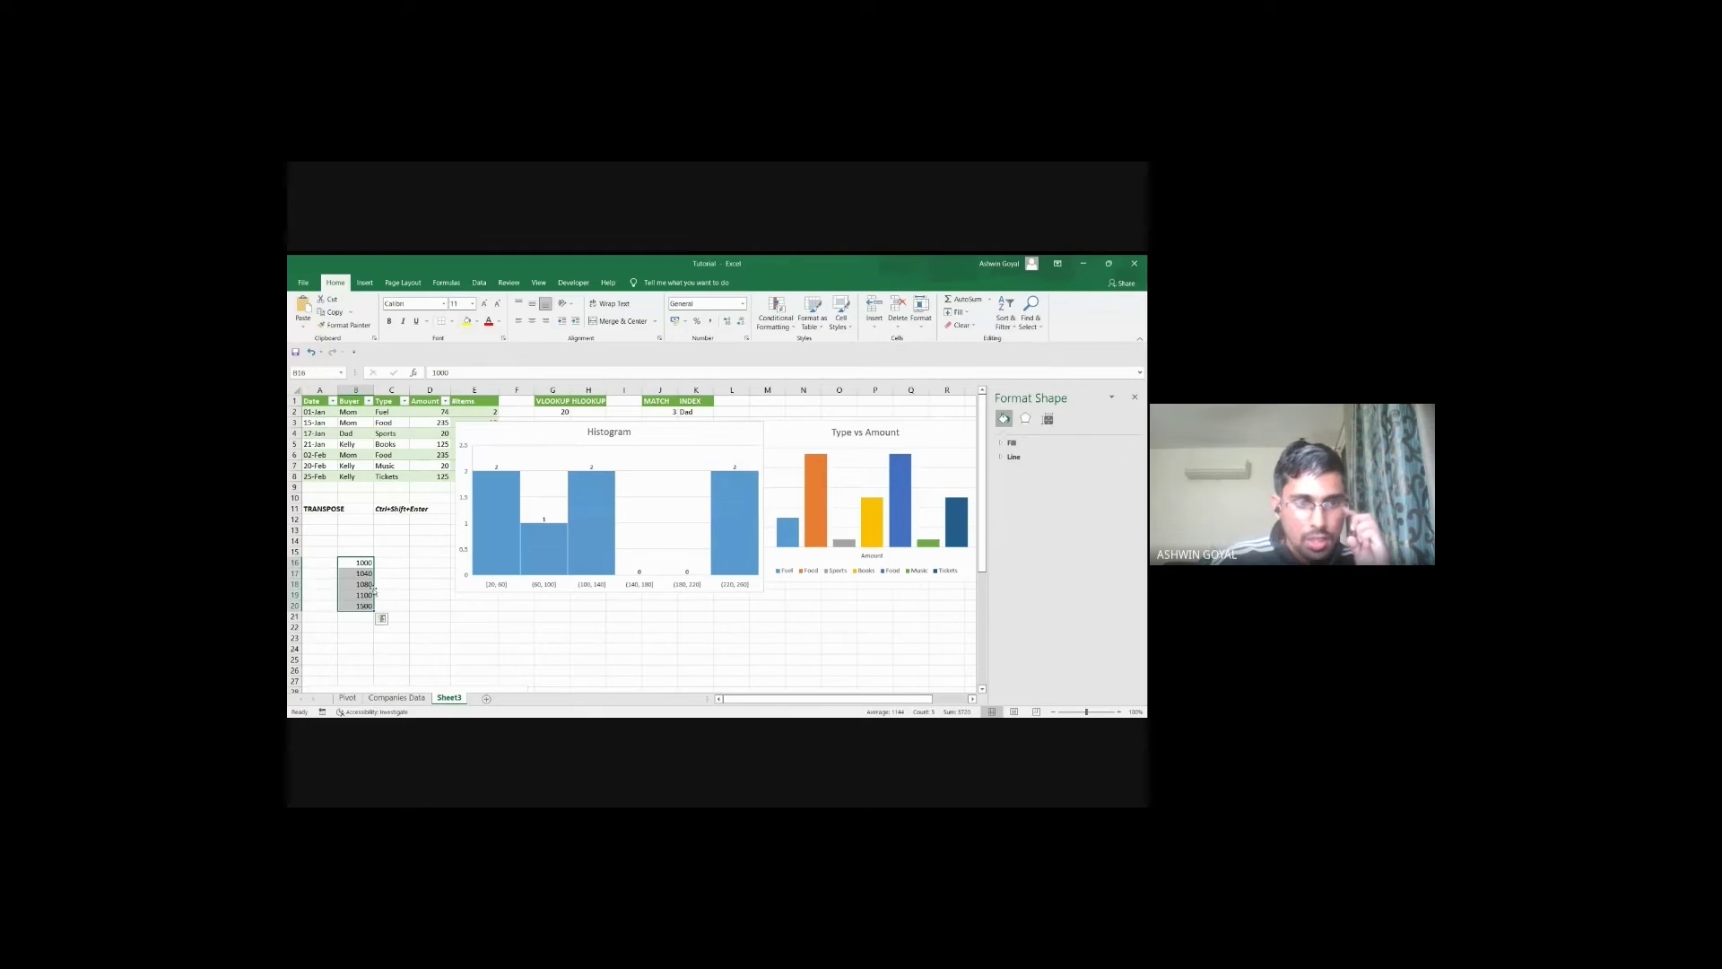
Step: Try entering the range 0-1000 in cell B15 above the sample values, and clear it
{"action": "left_click", "coordinate": [357, 551]}
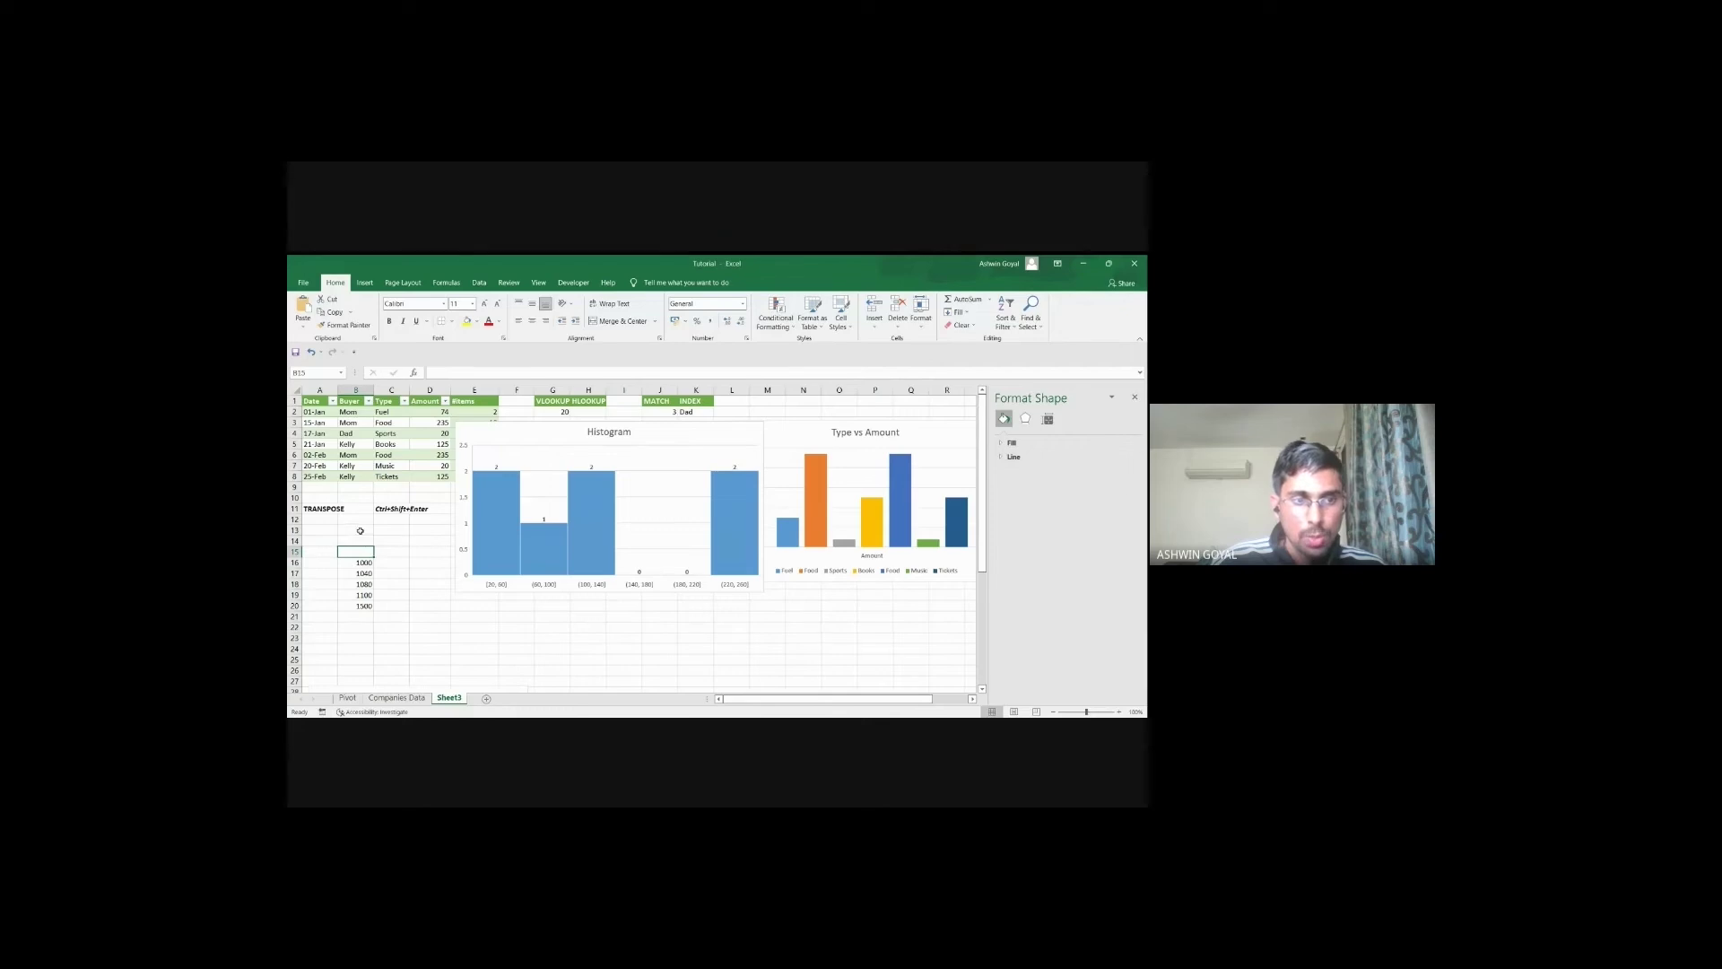
{"action": "left_click", "coordinate": [471, 587]}
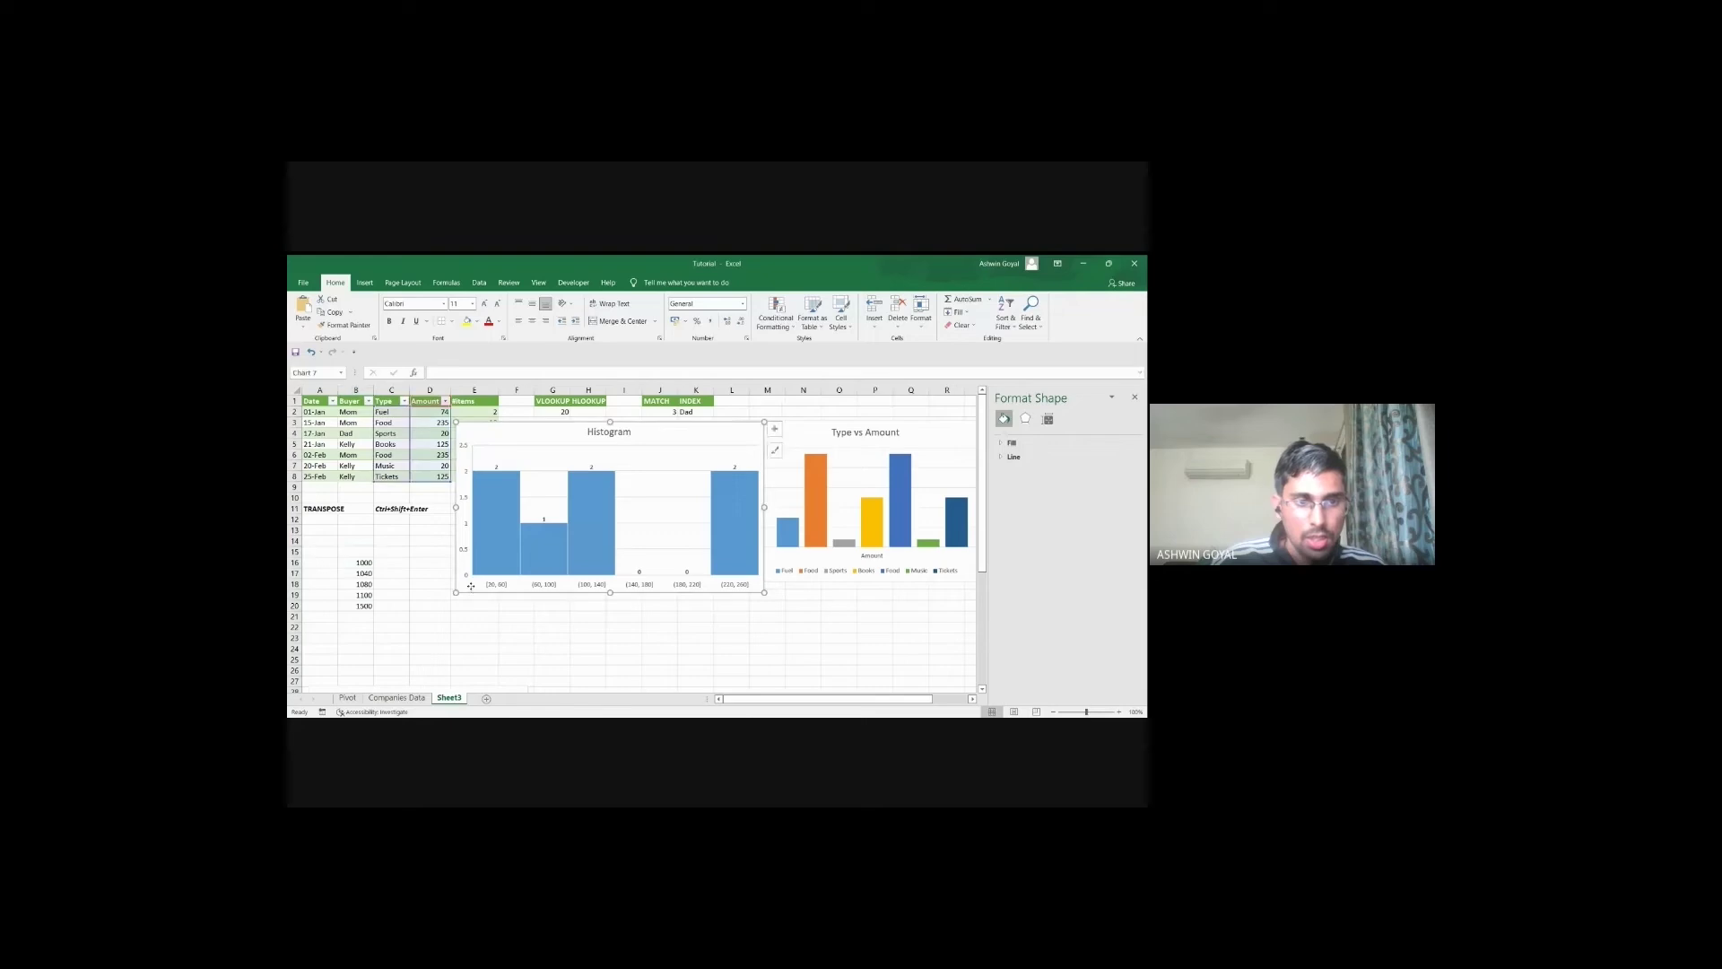
{"action": "left_click", "coordinate": [362, 556]}
{"action": "type", "text": "0-1000"}
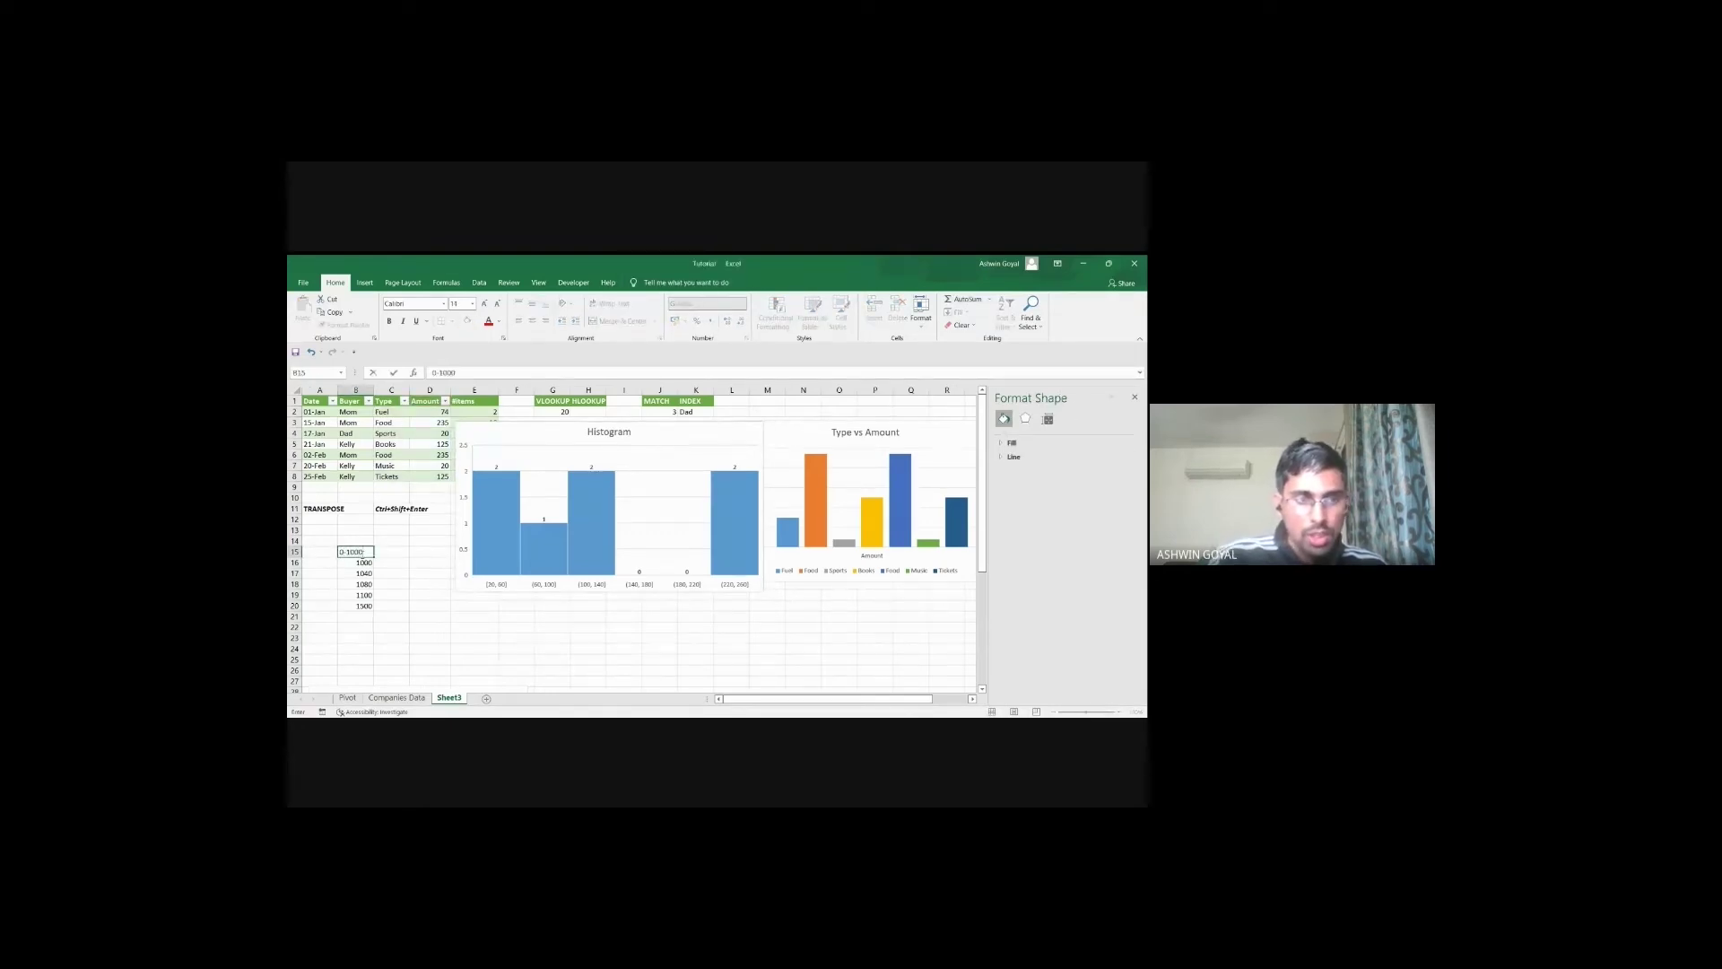
{"action": "key", "text": "Return"}
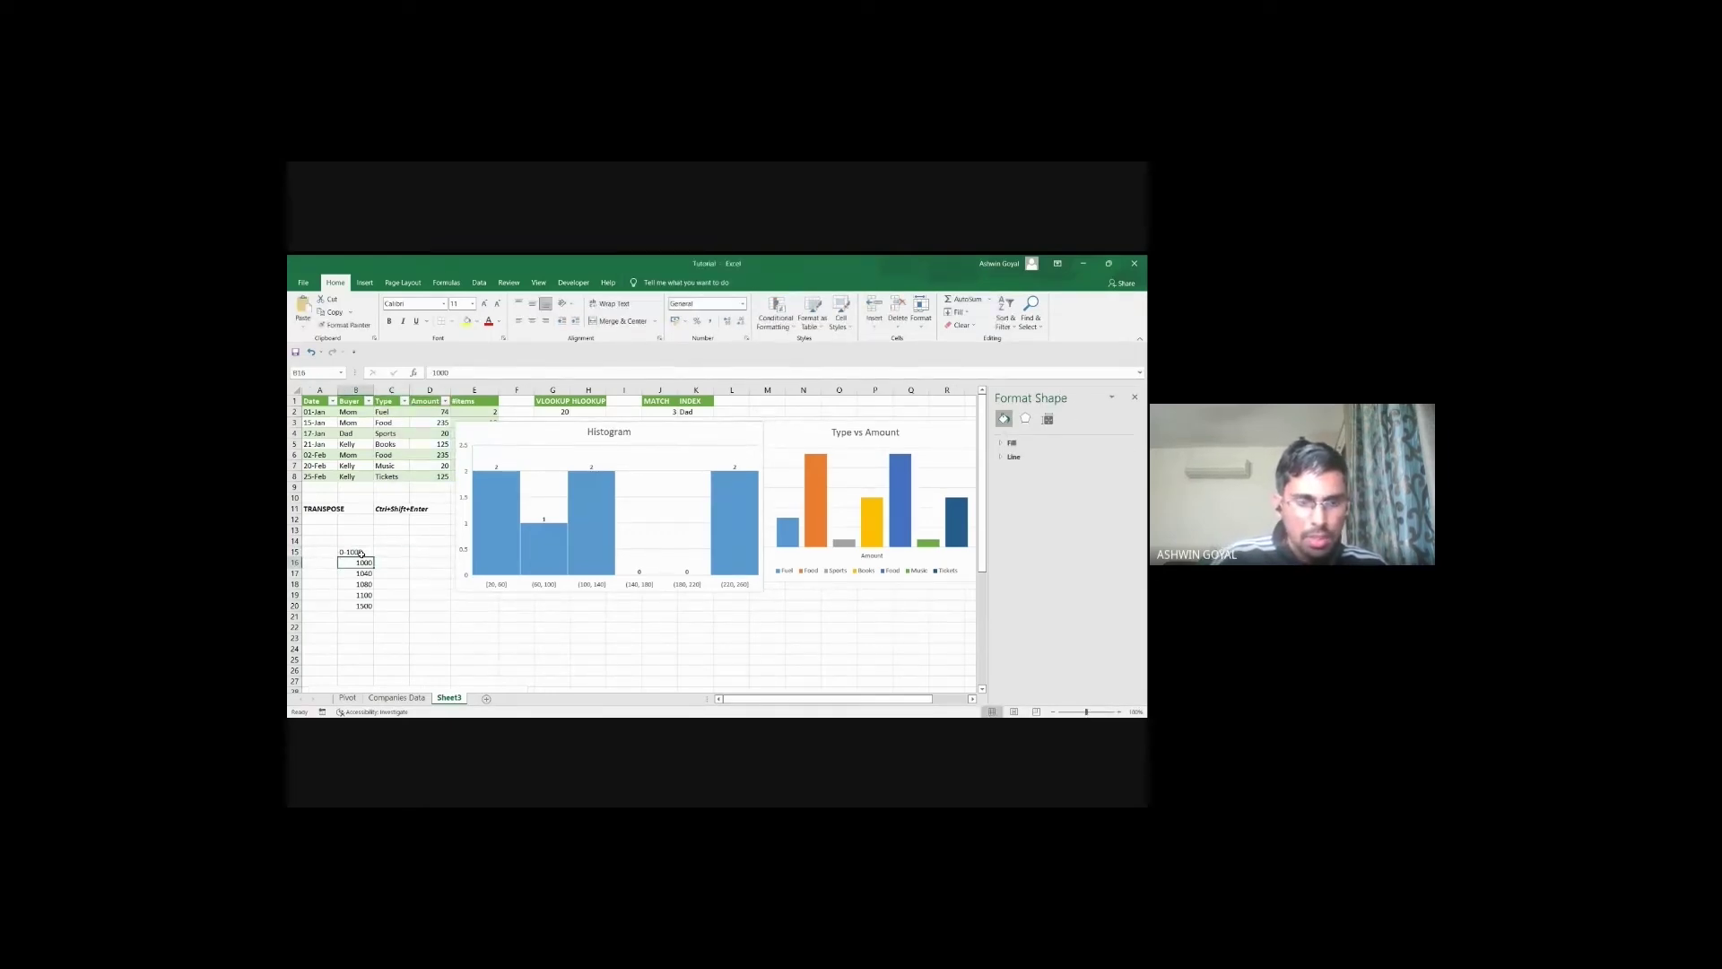
{"action": "left_click", "coordinate": [360, 553]}
{"action": "key", "text": "Delete"}
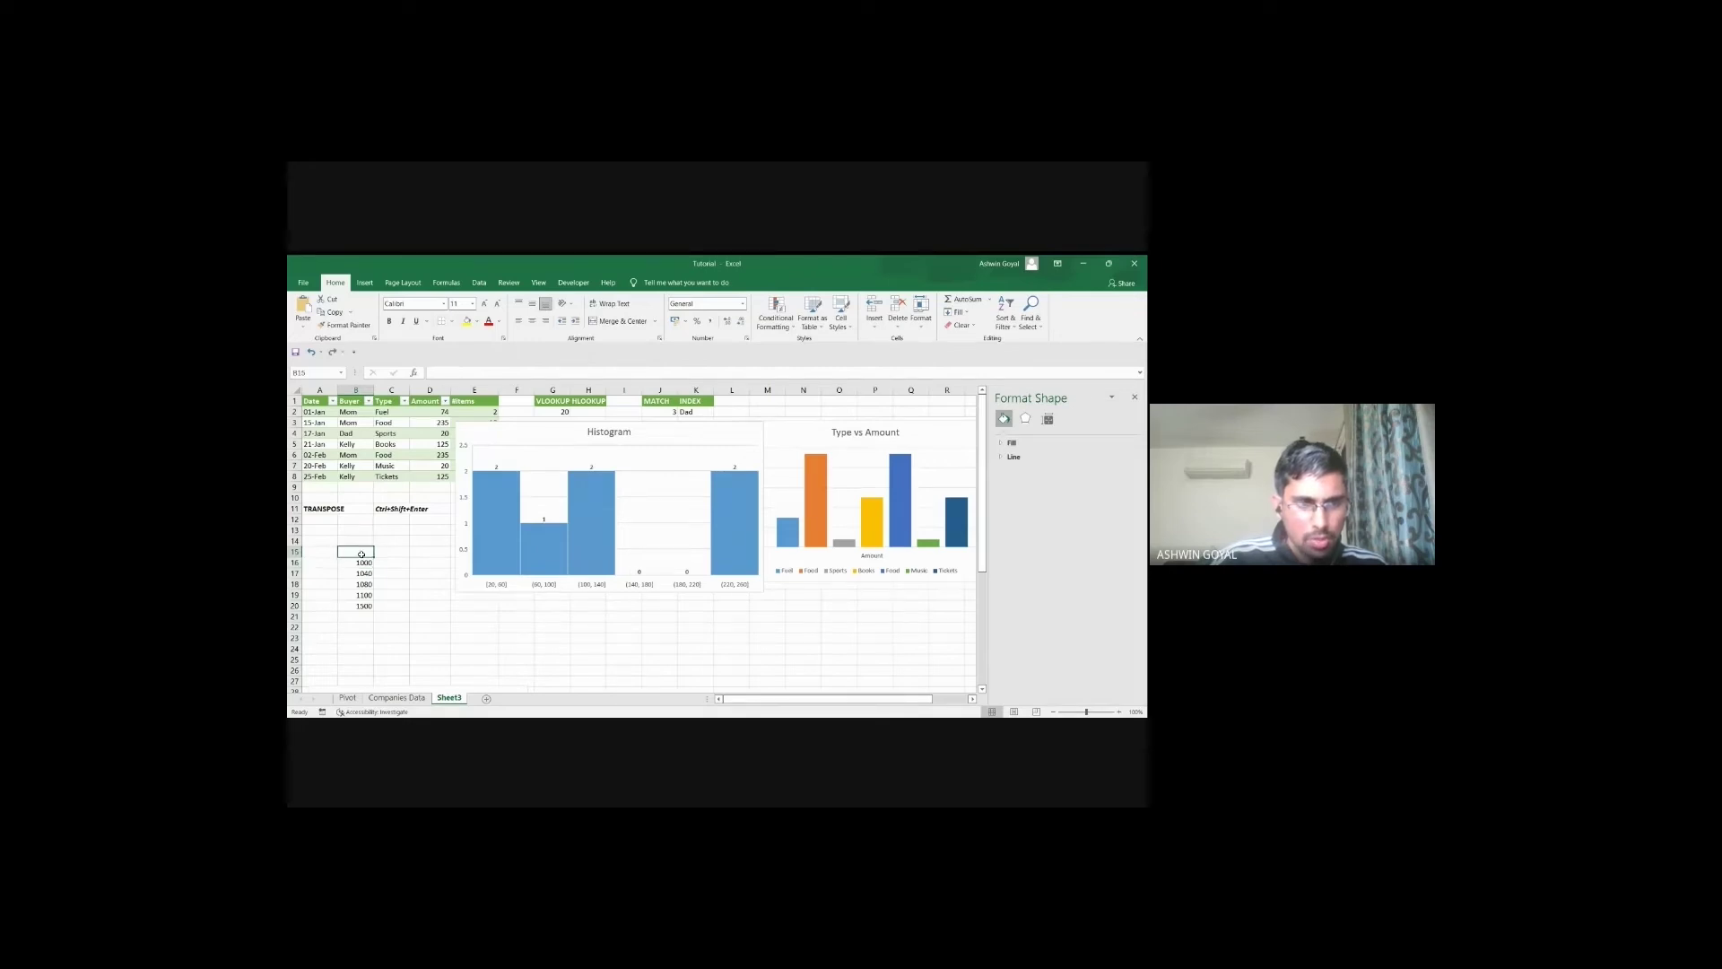
Step: Enter the ranges 0-1000, 1000-1050 and 1050-1100 down cells C15 to C17, beside the sample values
{"action": "key", "text": "Right"}
{"action": "type", "text": "0-1"}
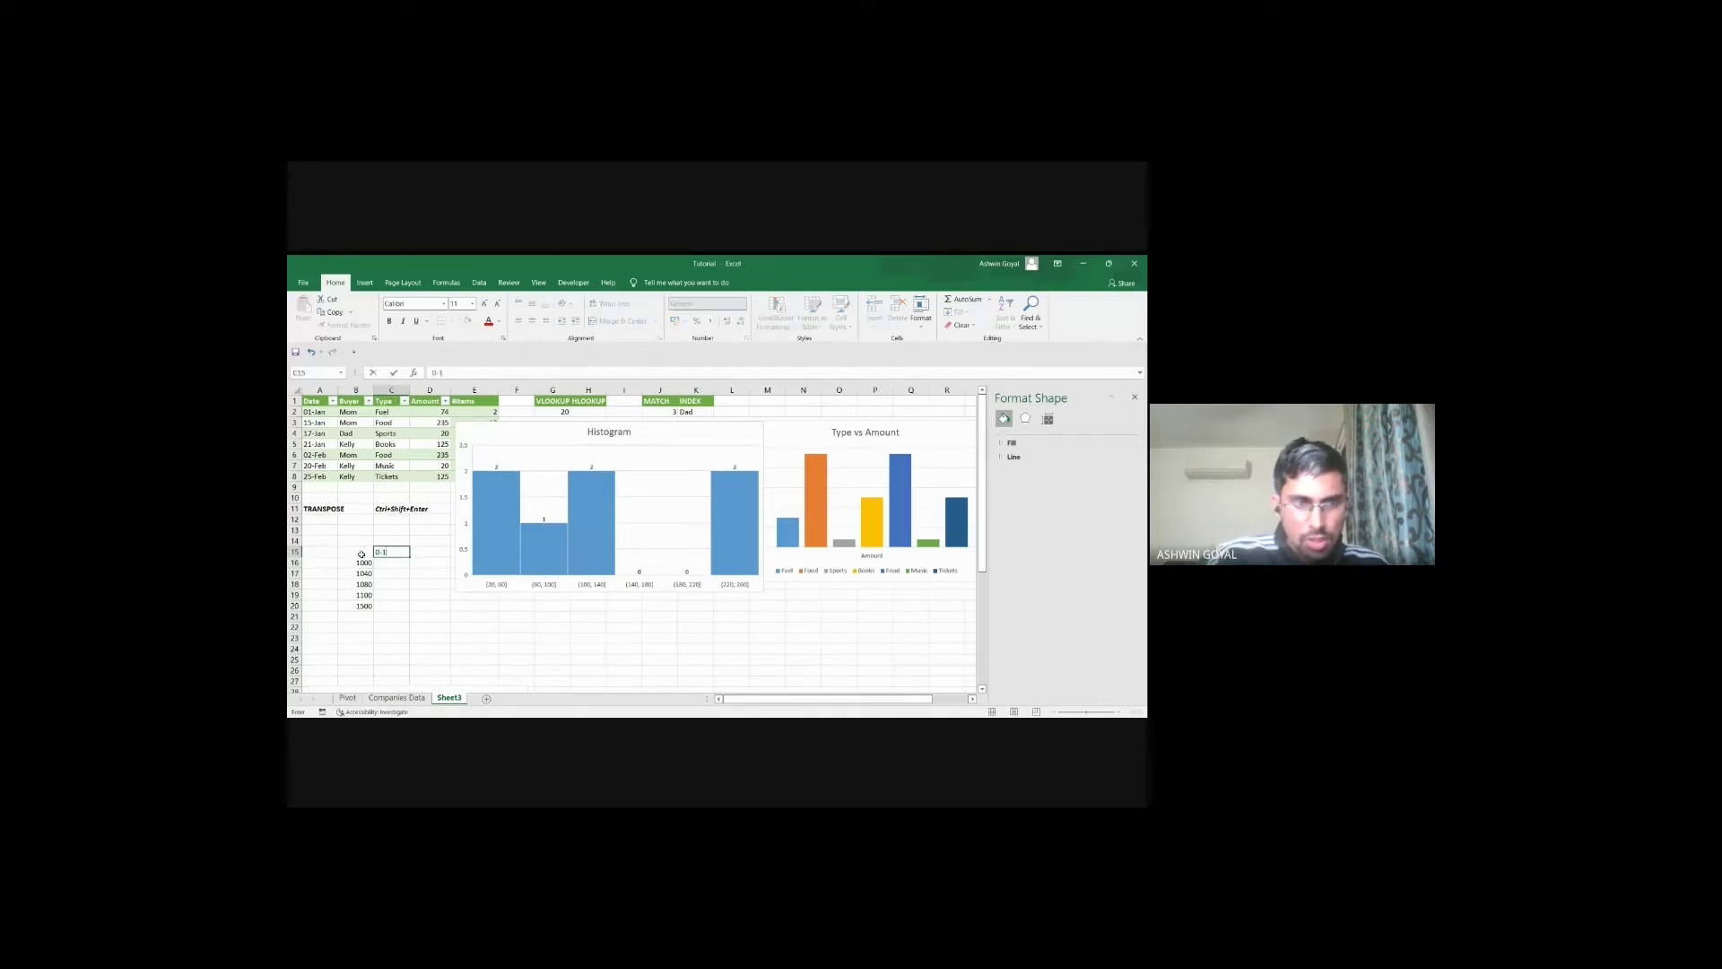
{"action": "type", "text": "000"}
{"action": "key", "text": "Return"}
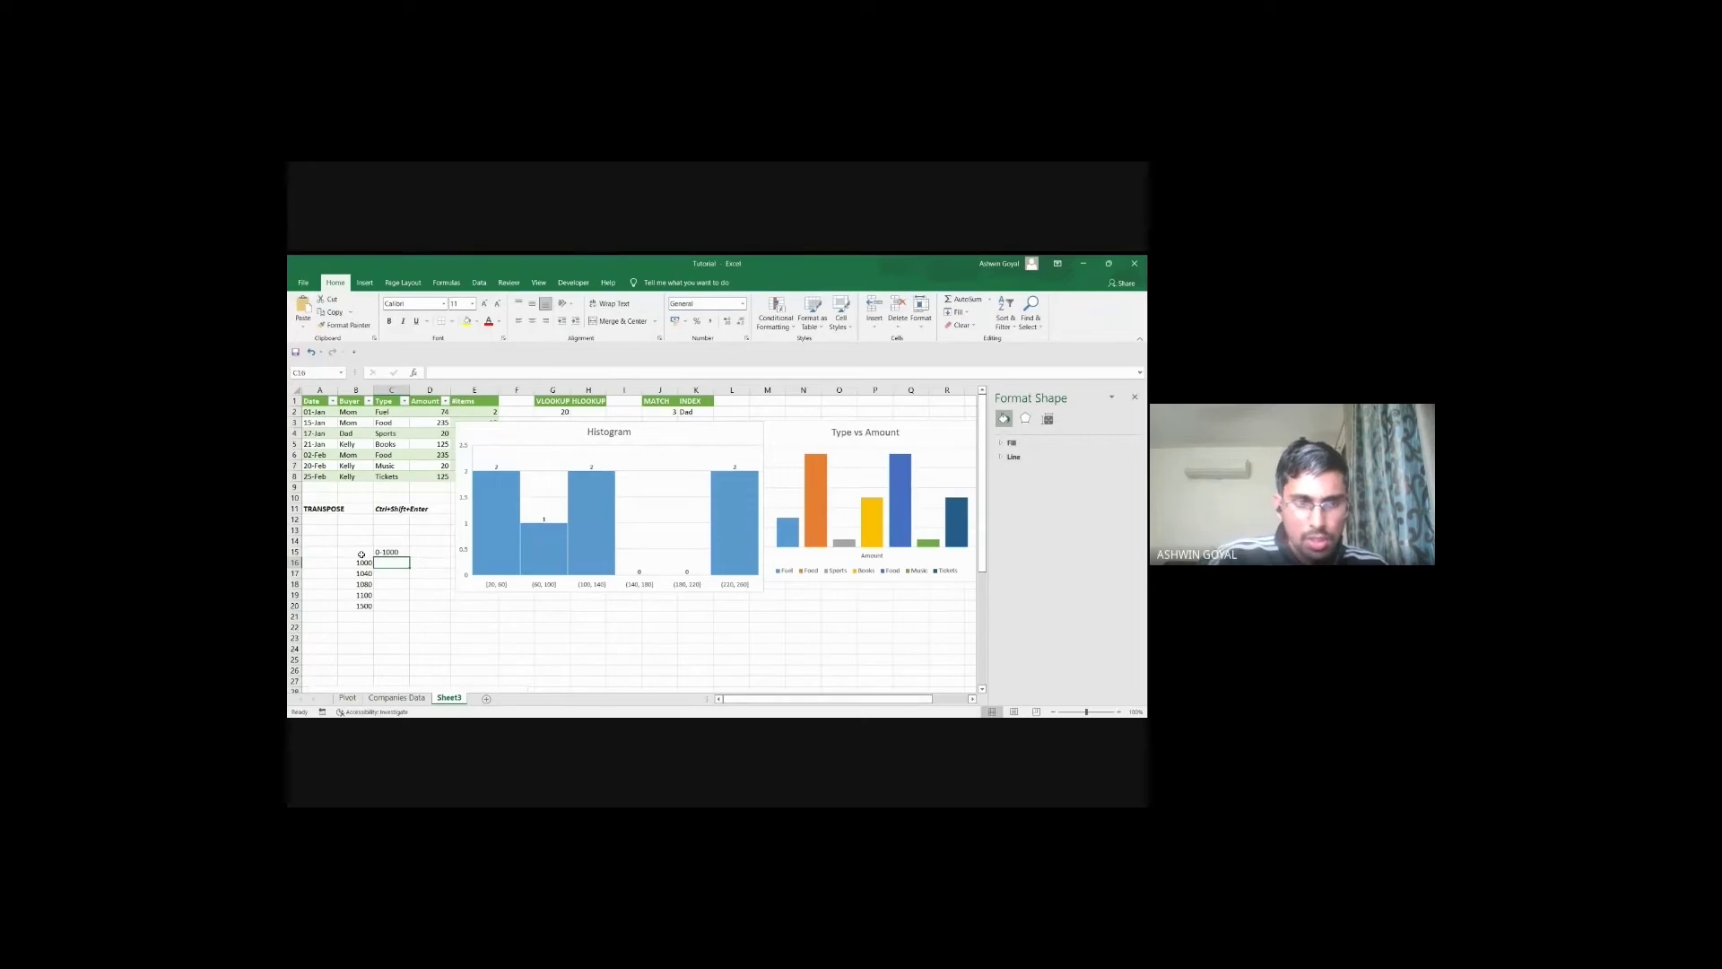
{"action": "type", "text": "1000-1050"}
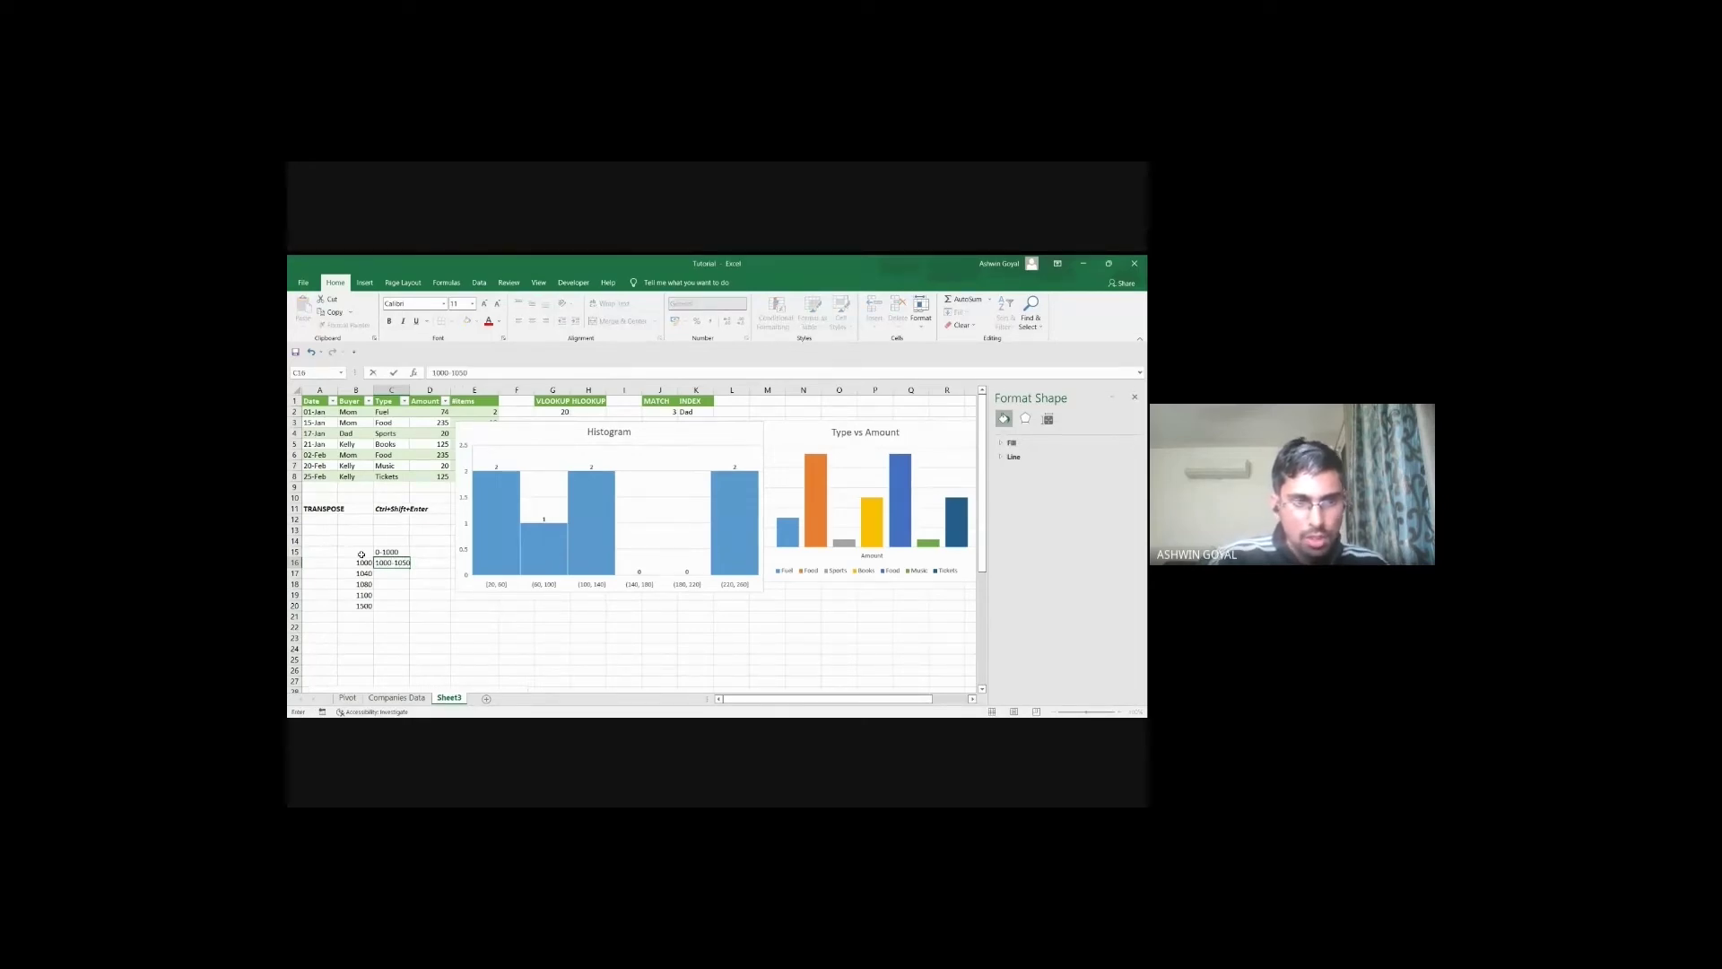
{"action": "key", "text": "Return"}
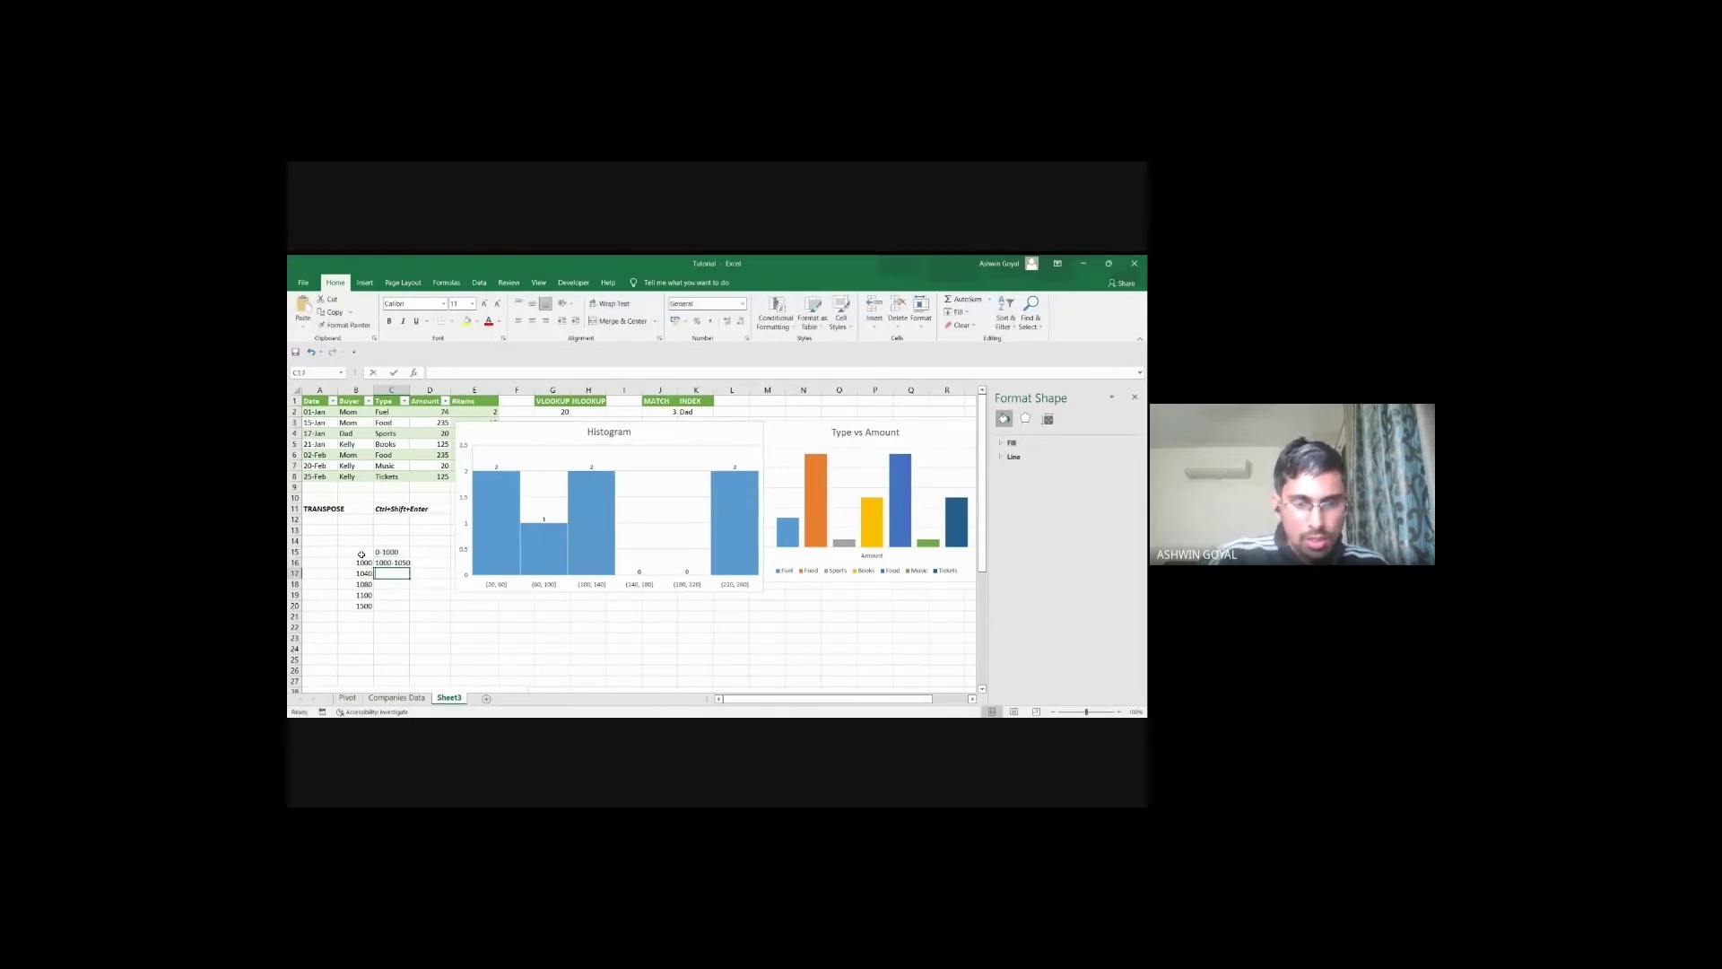
{"action": "type", "text": "1050-1100"}
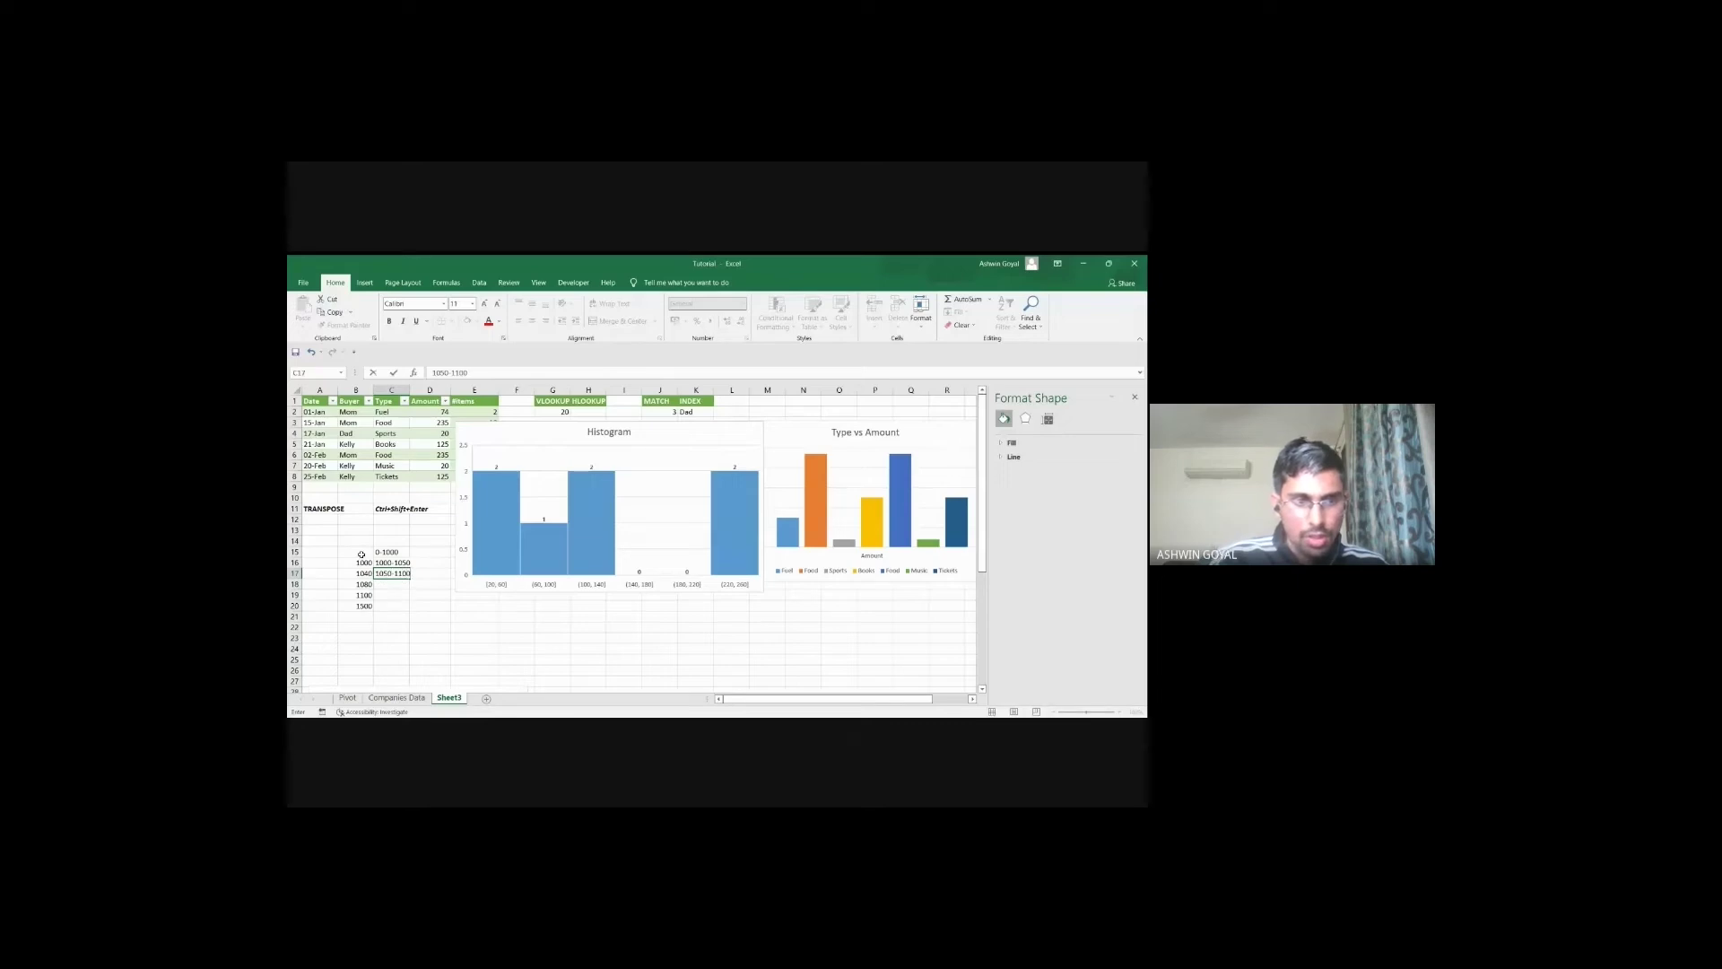
{"action": "key", "text": "Return"}
Step: Copy the 1050-1100 range from C17 to C19, beside the value 1100
{"action": "key", "text": "Up"}
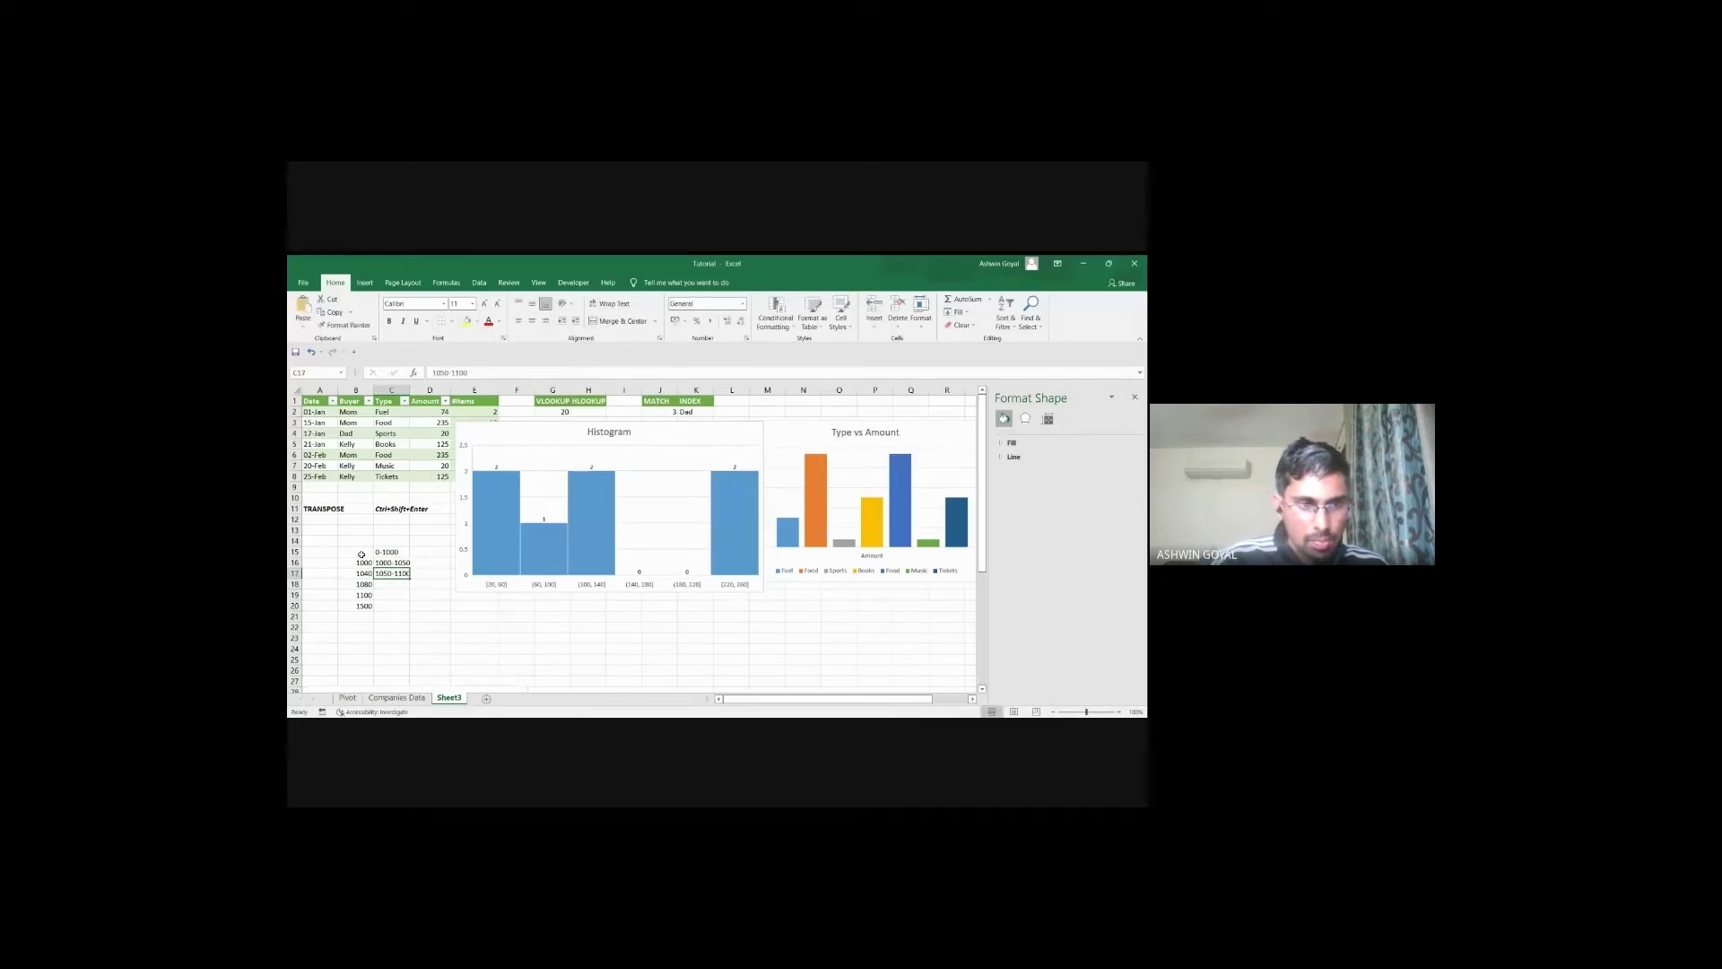
{"action": "key", "text": "ctrl+c"}
{"action": "key", "text": "Down"}
{"action": "key", "text": "Down"}
{"action": "key", "text": "ctrl+v"}
Step: Copy the 1000-1050 range from C16 into C17 and C18, beside the values 1040 and 1080
{"action": "key", "text": "Up"}
{"action": "key", "text": "Up"}
{"action": "key", "text": "Up"}
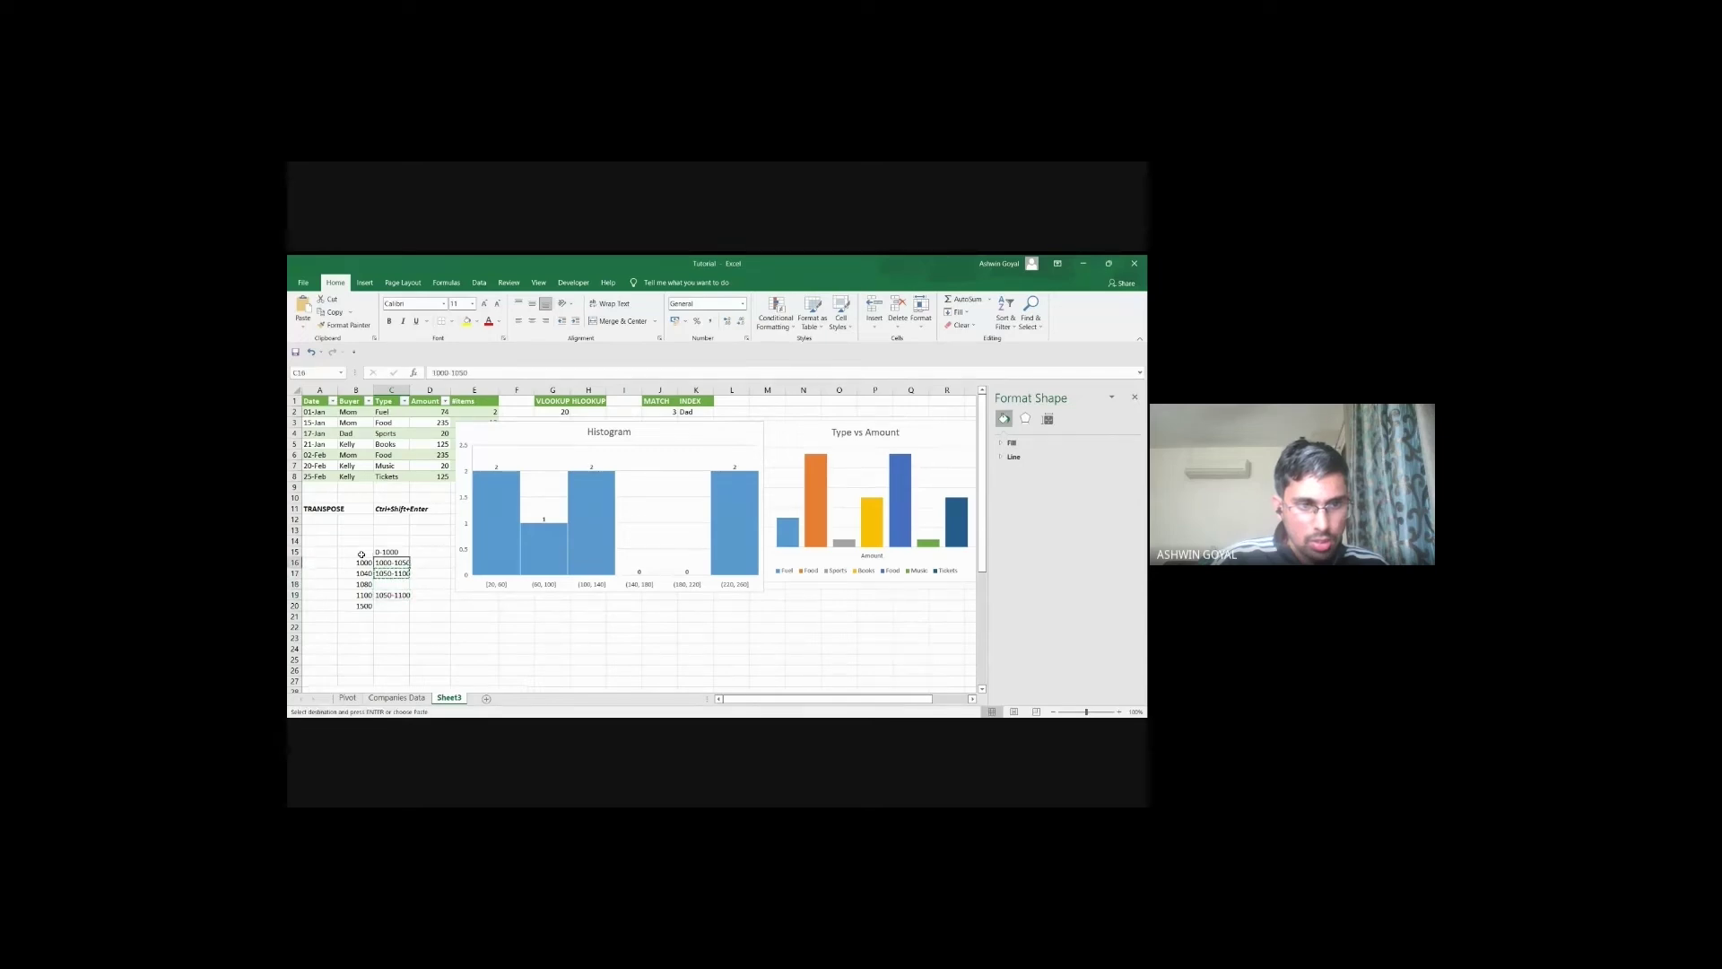
{"action": "key", "text": "Down"}
{"action": "key", "text": "Up"}
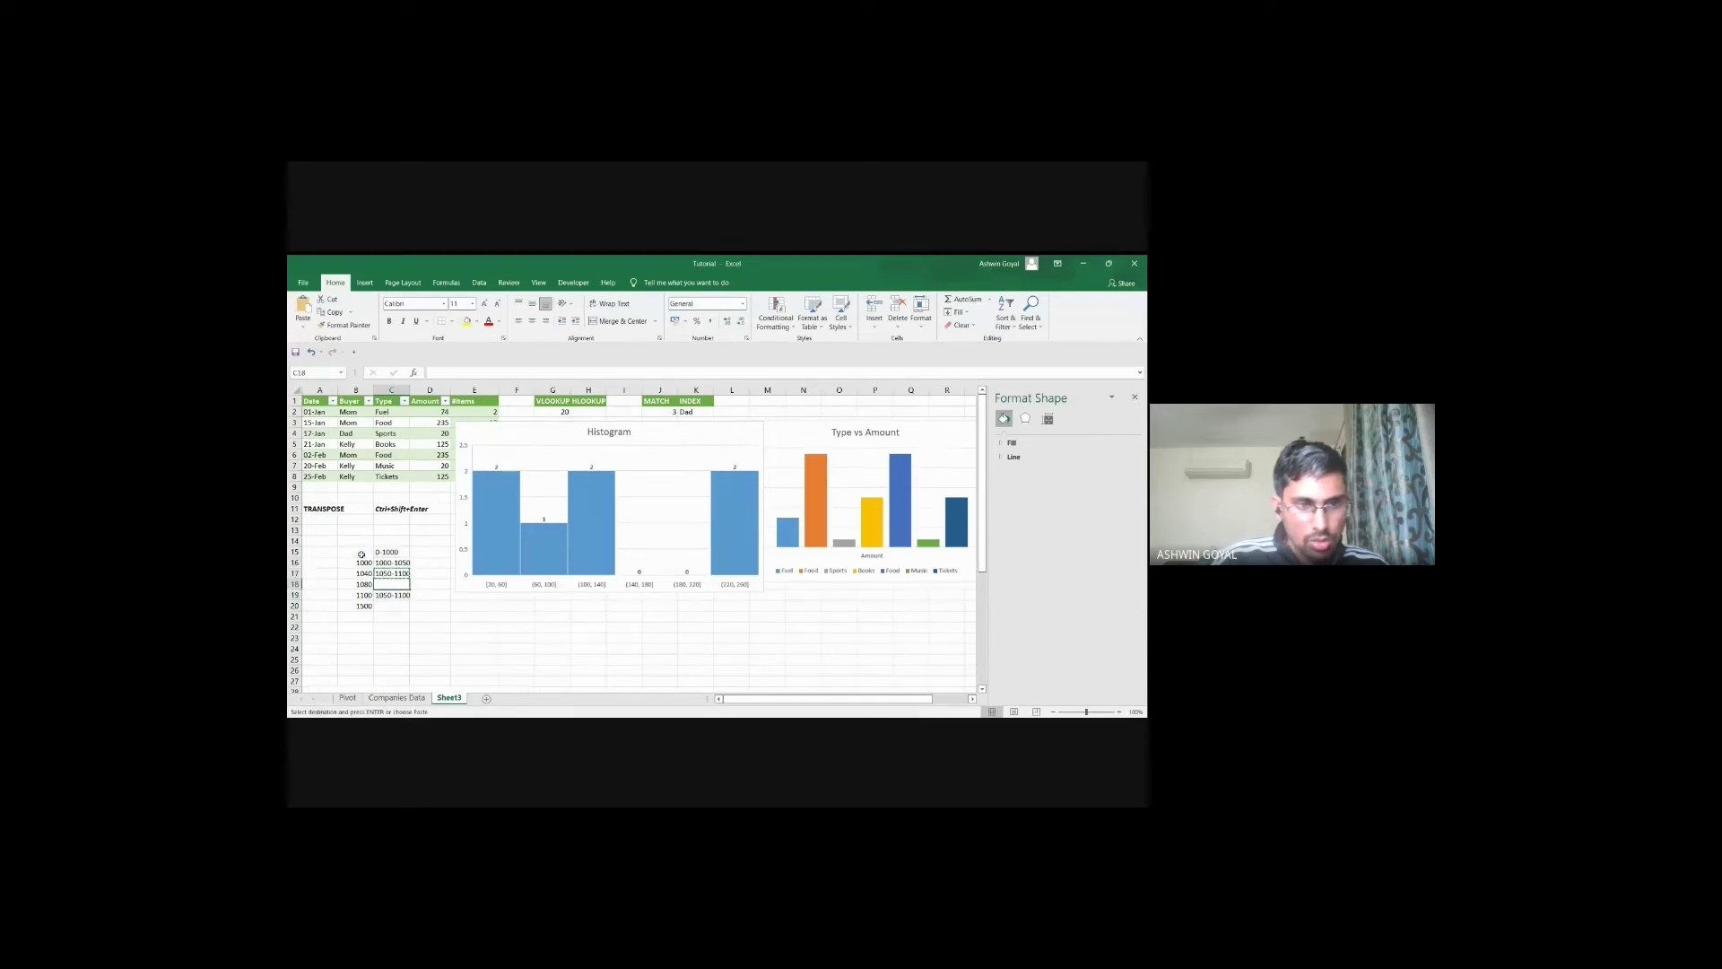
{"action": "key", "text": "ctrl+c"}
{"action": "key", "text": "Down"}
{"action": "key", "text": "ctrl+v"}
{"action": "key", "text": "Down"}
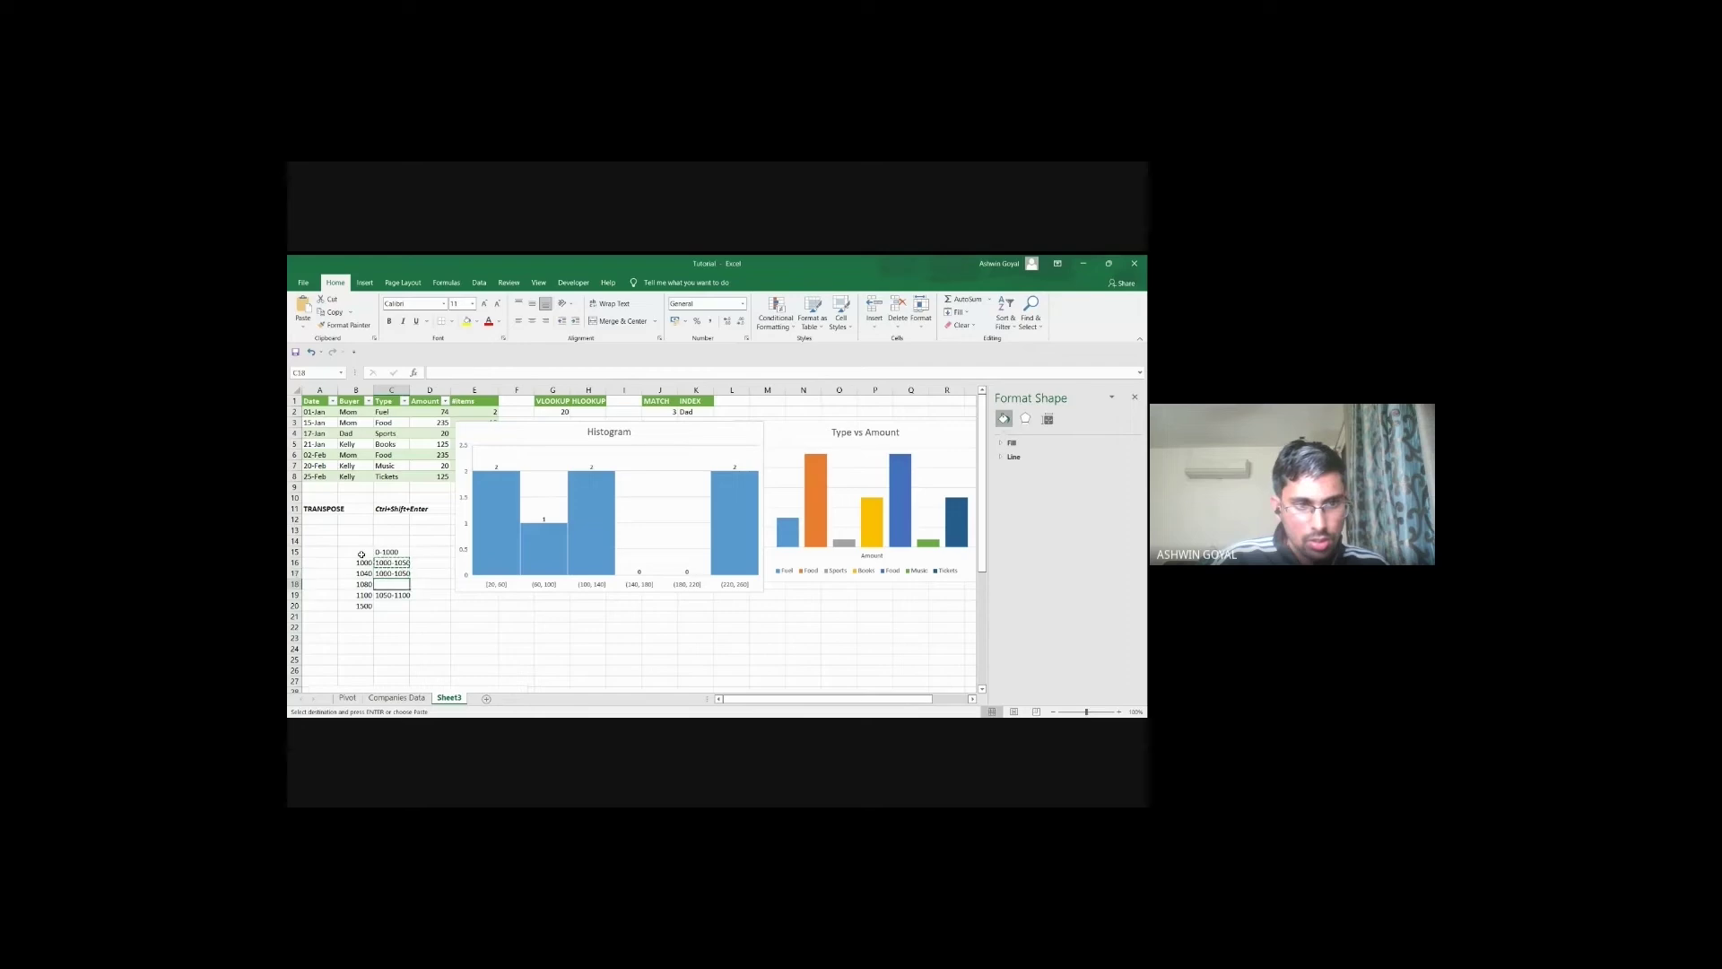
{"action": "key", "text": "ctrl+v"}
{"action": "key", "text": "Down"}
{"action": "key", "text": "Down"}
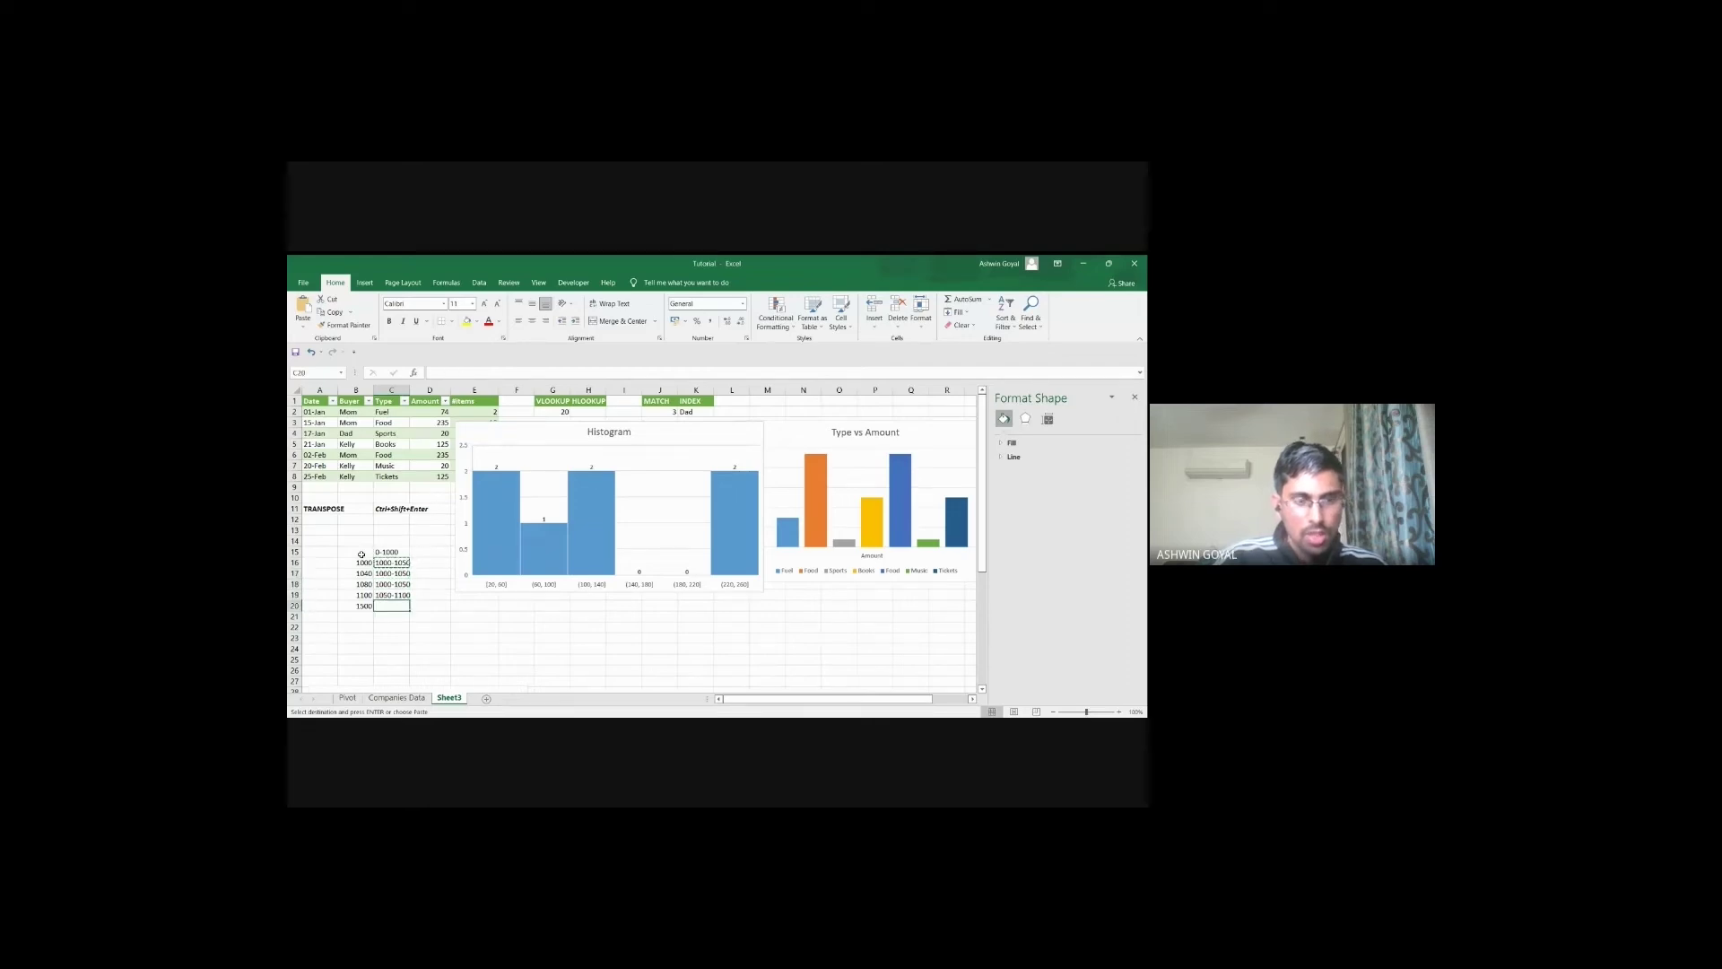
Step: Enter the range 1100-1150 in D19 and the range 1450-1500 in C20, beside the sample value 1500
{"action": "key", "text": "Up"}
{"action": "key", "text": "Right"}
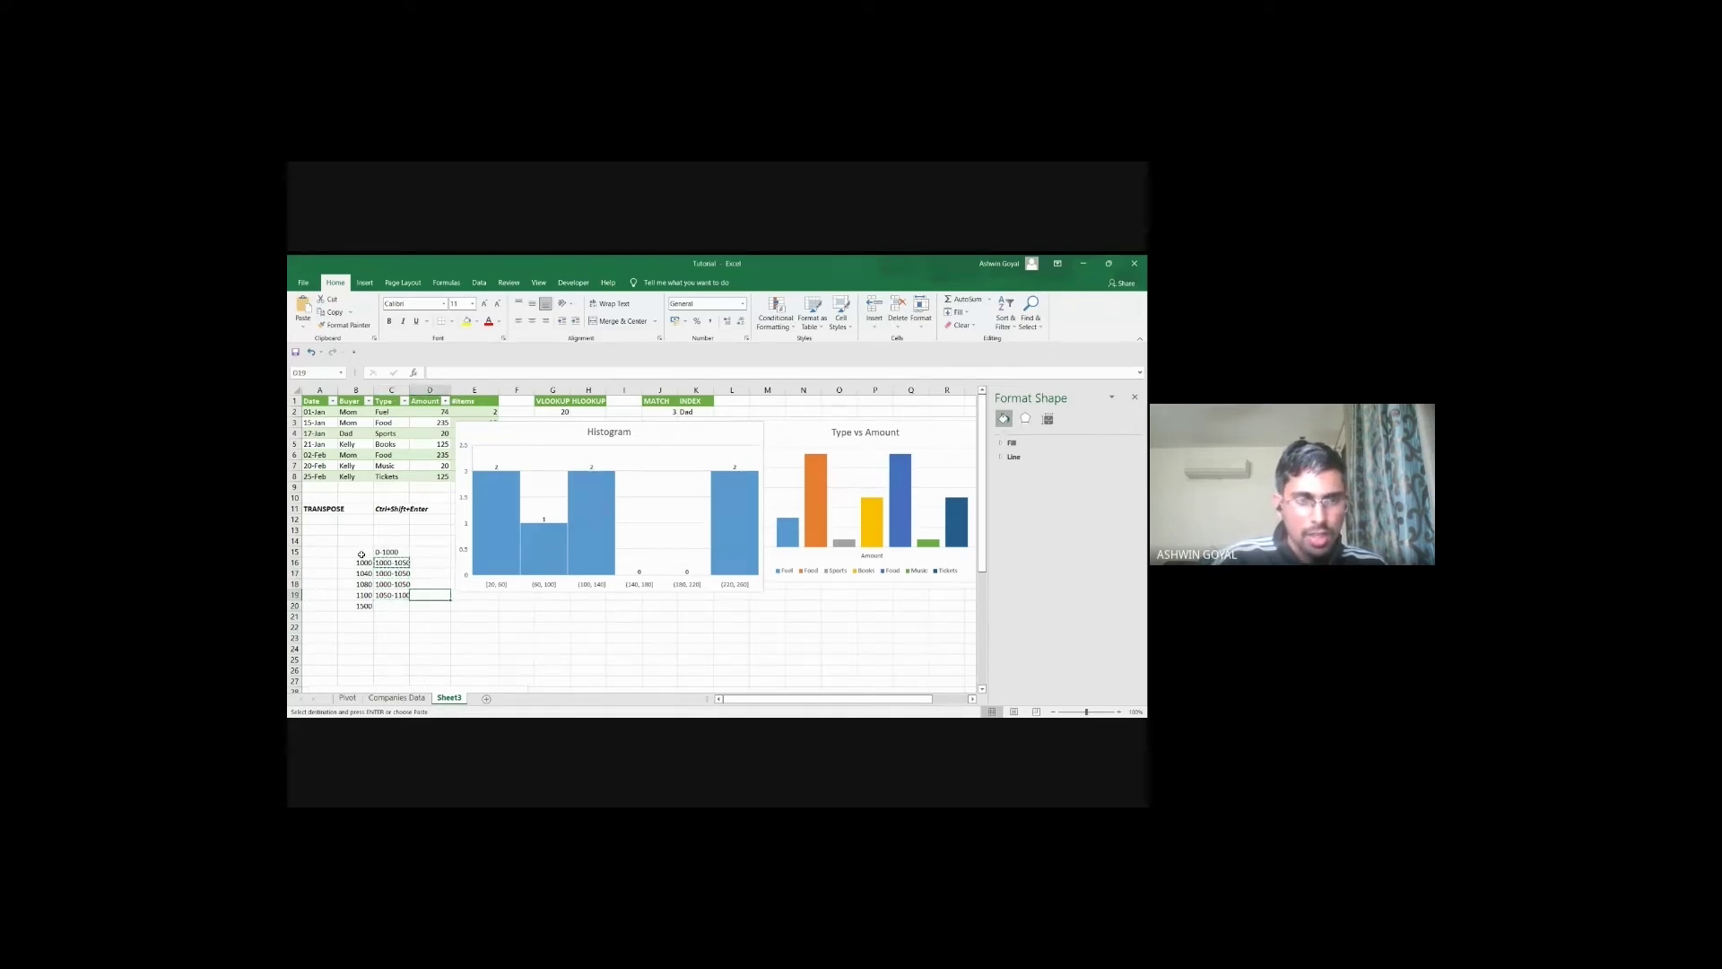
{"action": "type", "text": "1100-1150"}
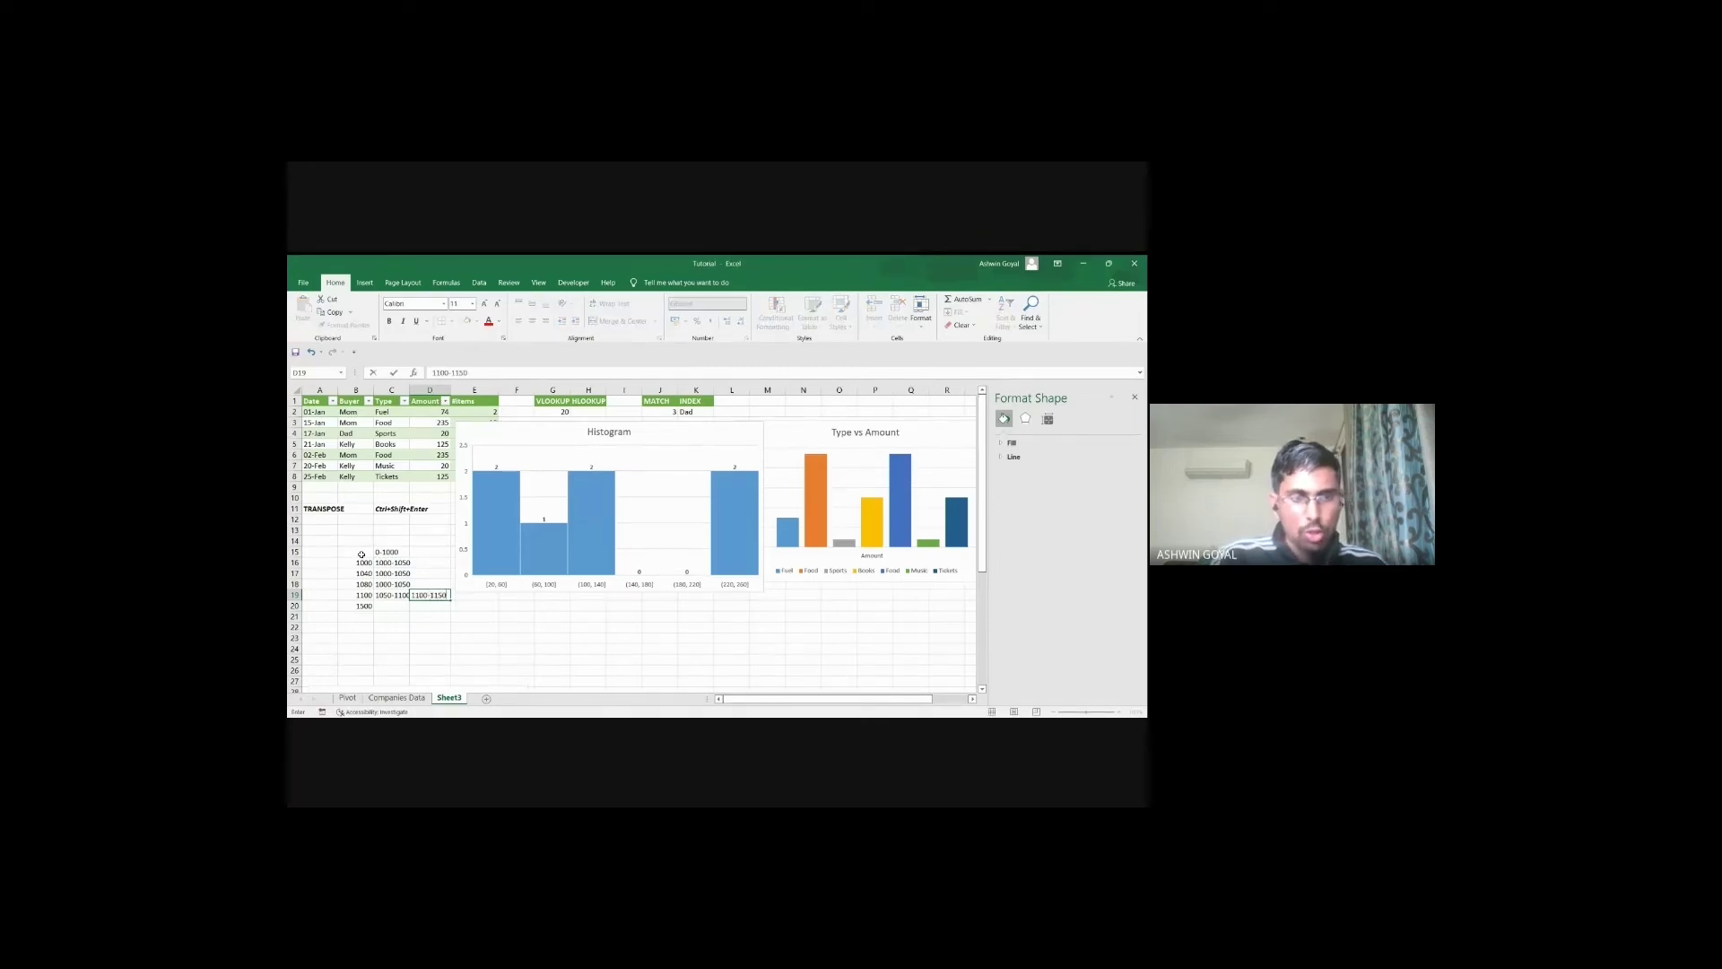
{"action": "key", "text": "Return"}
{"action": "key", "text": "Left"}
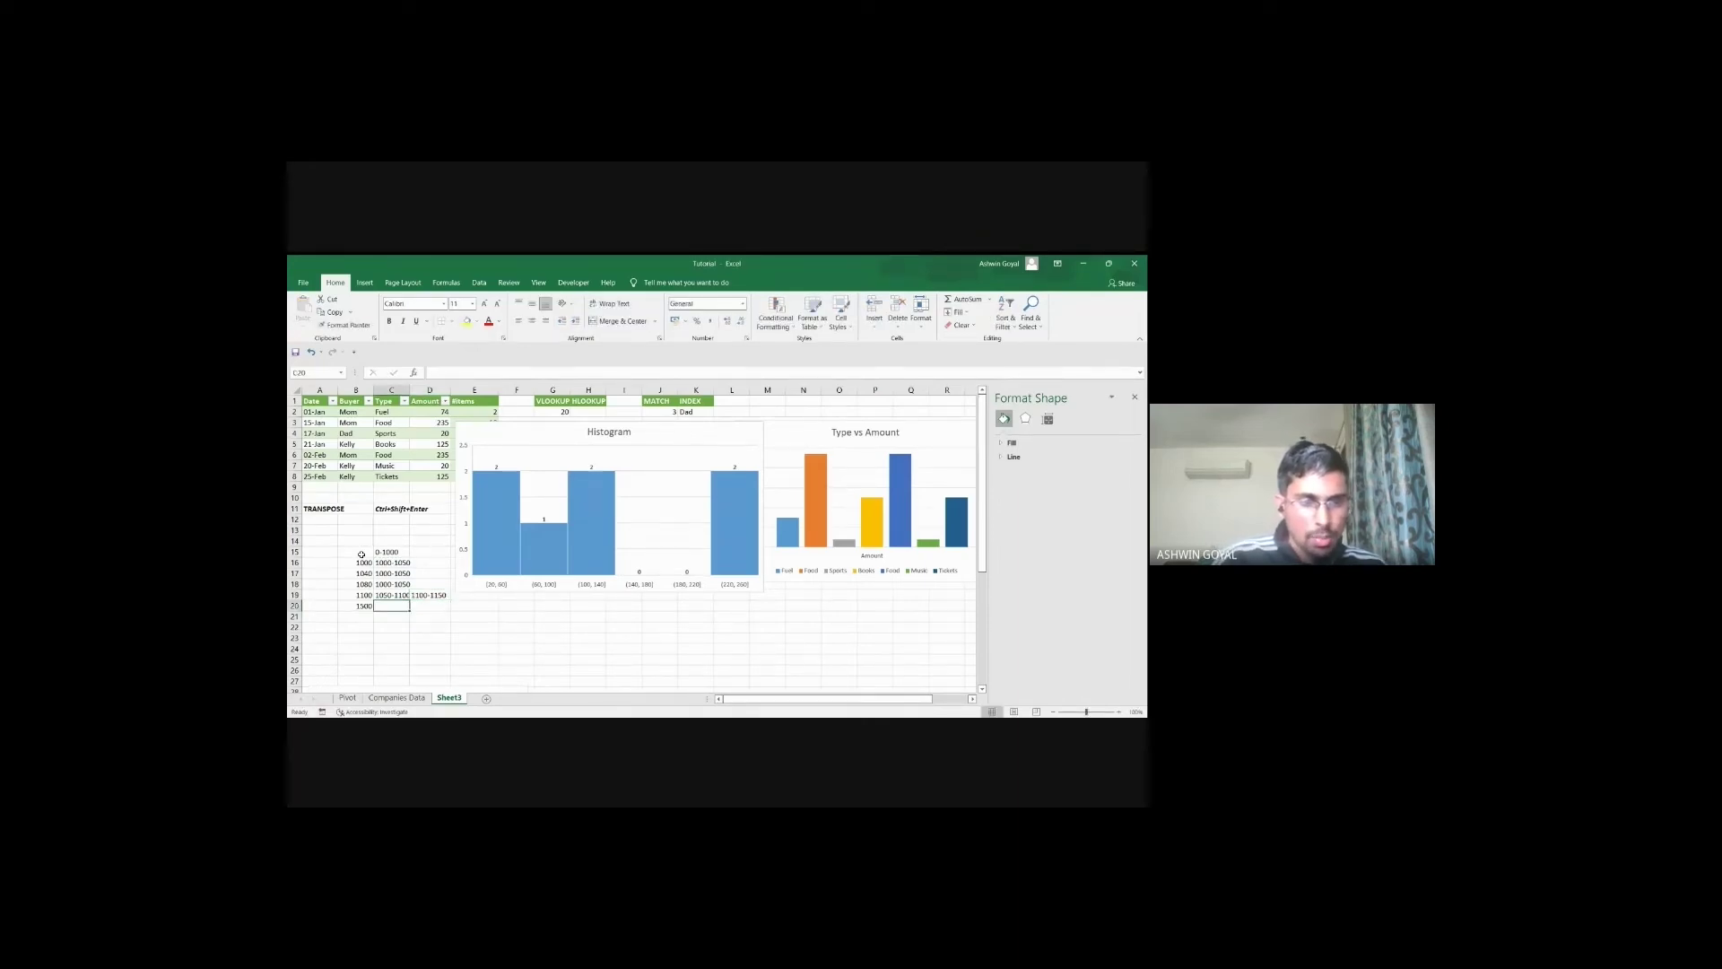
{"action": "type", "text": "1450"}
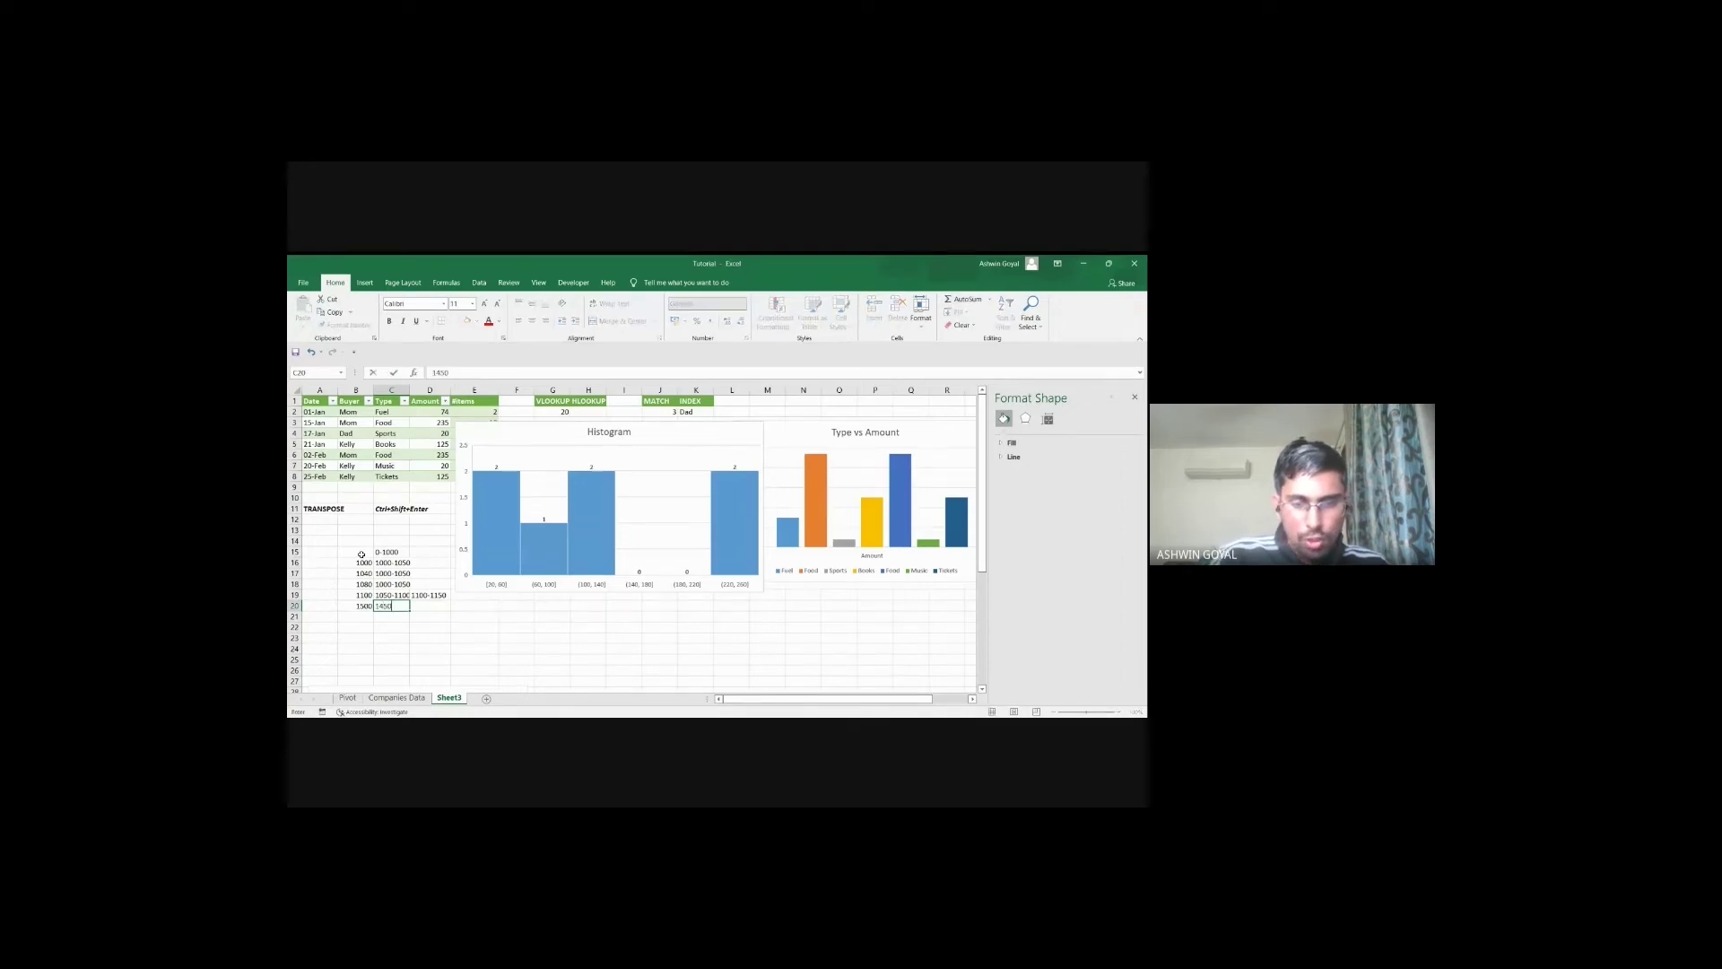
{"action": "type", "text": "-1500"}
{"action": "key", "text": "Left"}
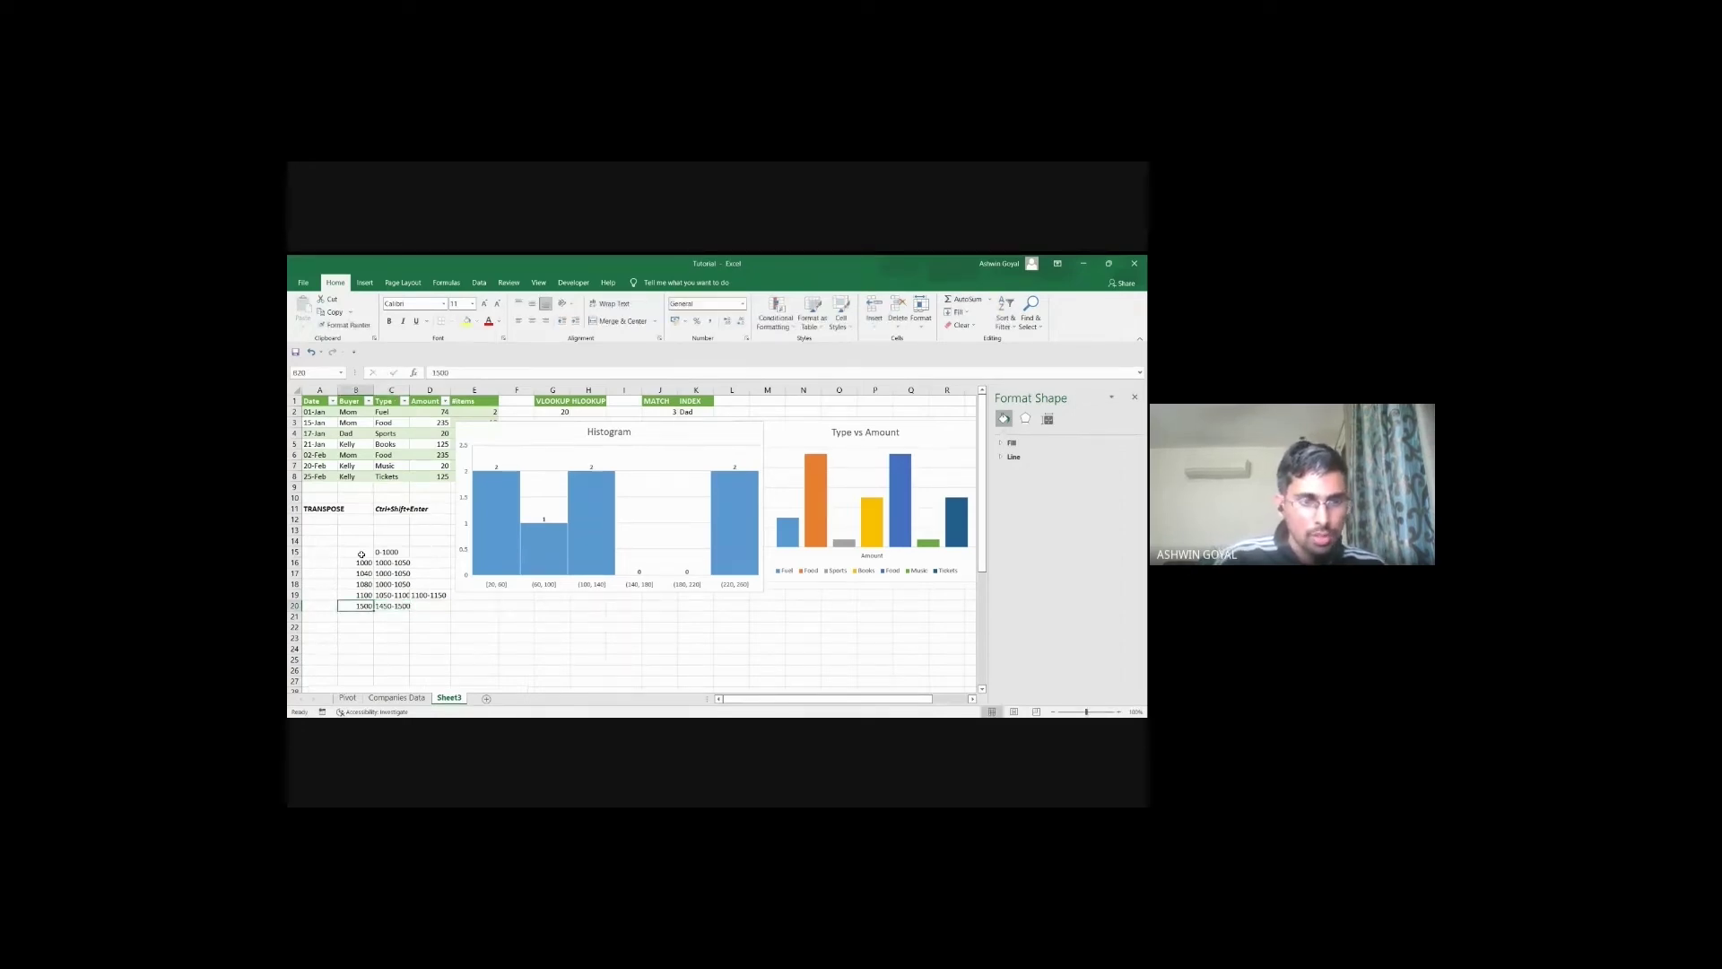
Step: Review the sample ranges in cells C15 to C20 against the values beside them
{"action": "key", "text": "Right"}
{"action": "key", "text": "Up"}
{"action": "key", "text": "Up"}
{"action": "key", "text": "Up"}
{"action": "key", "text": "Up"}
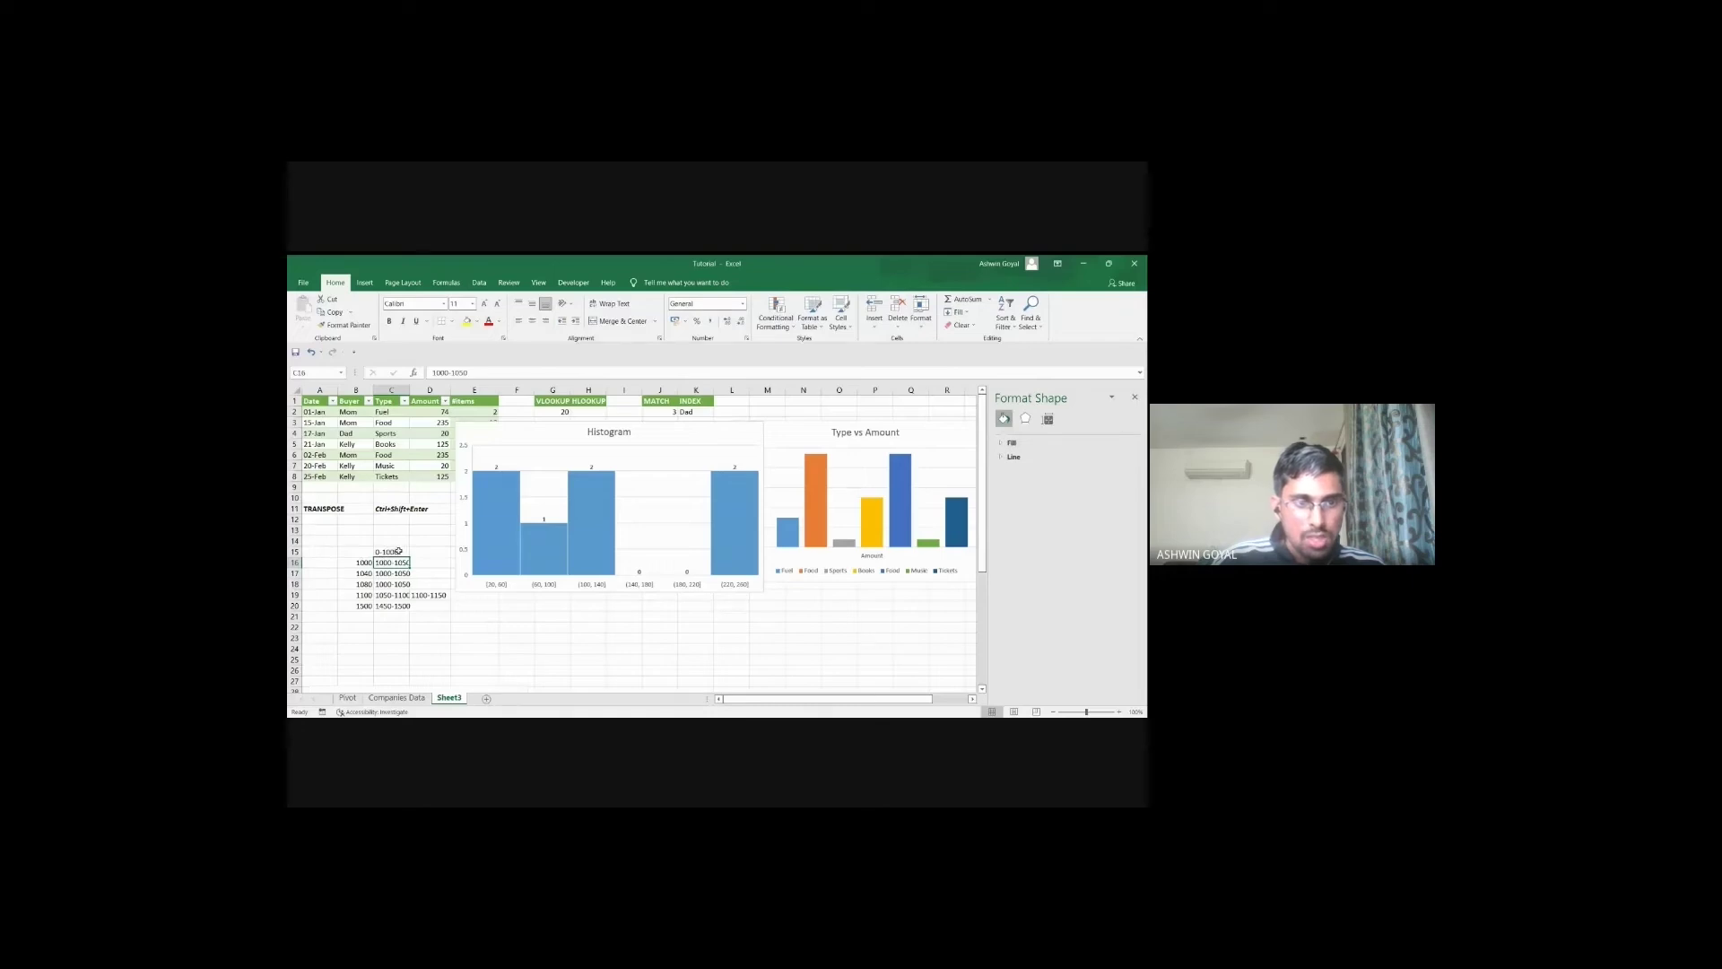
{"action": "left_click", "coordinate": [397, 550]}
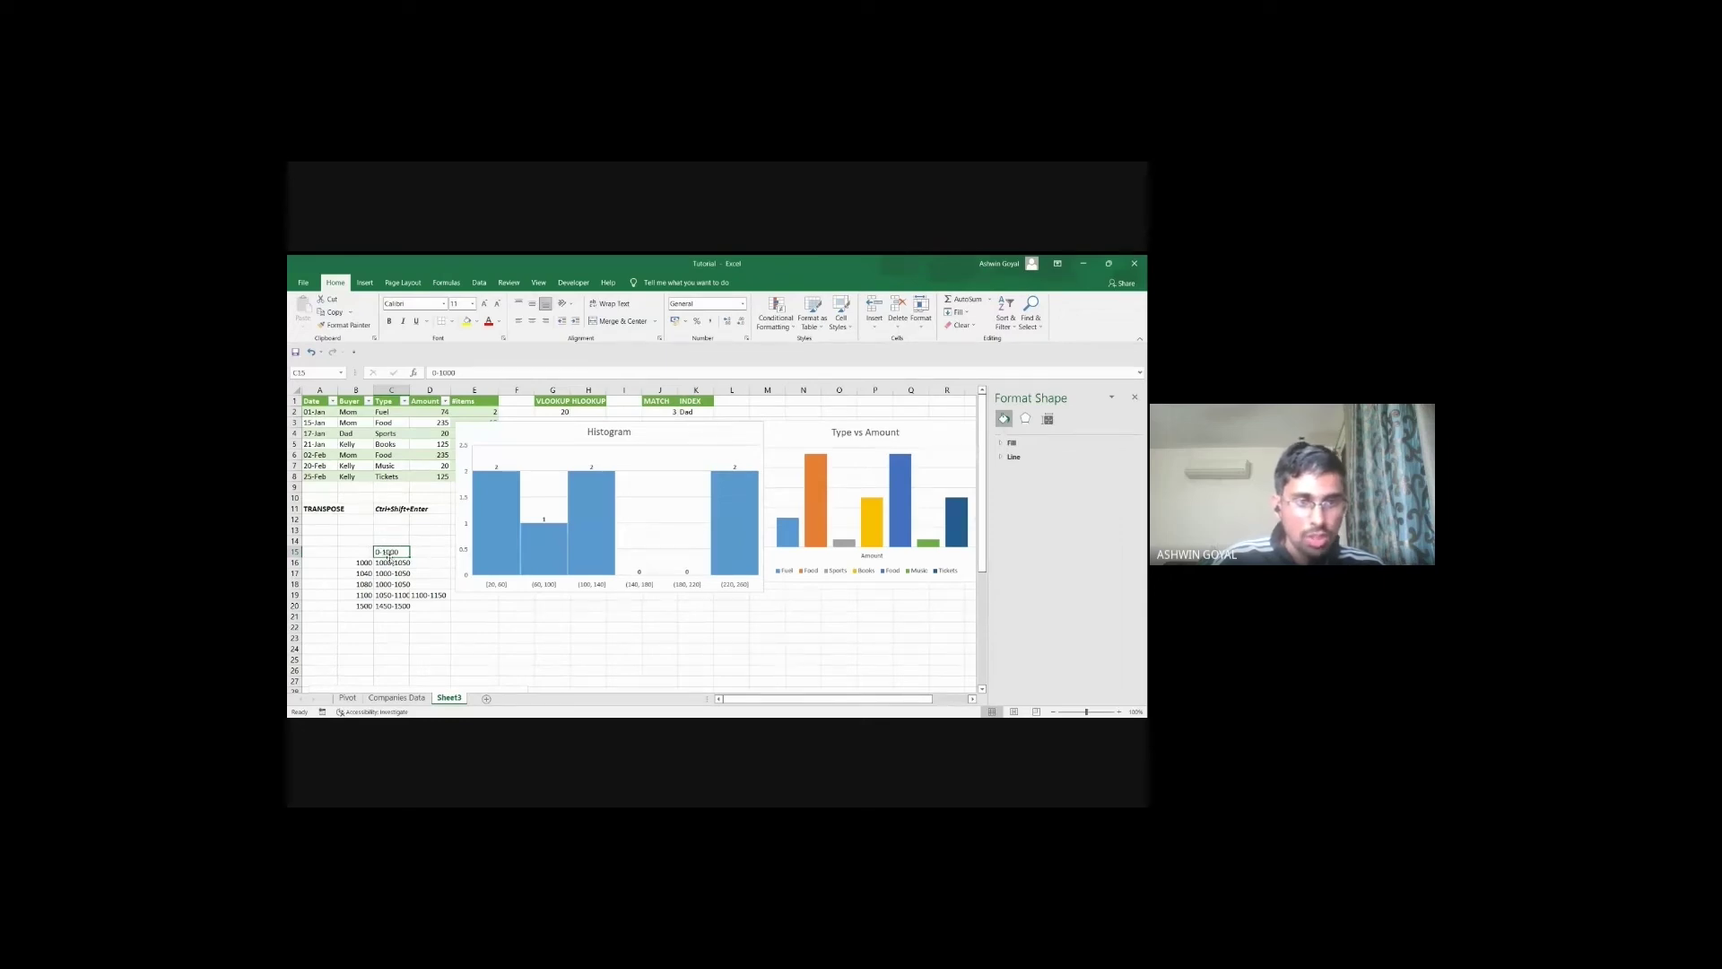
{"action": "left_click_drag", "start_coordinate": [391, 562], "coordinate": [405, 609]}
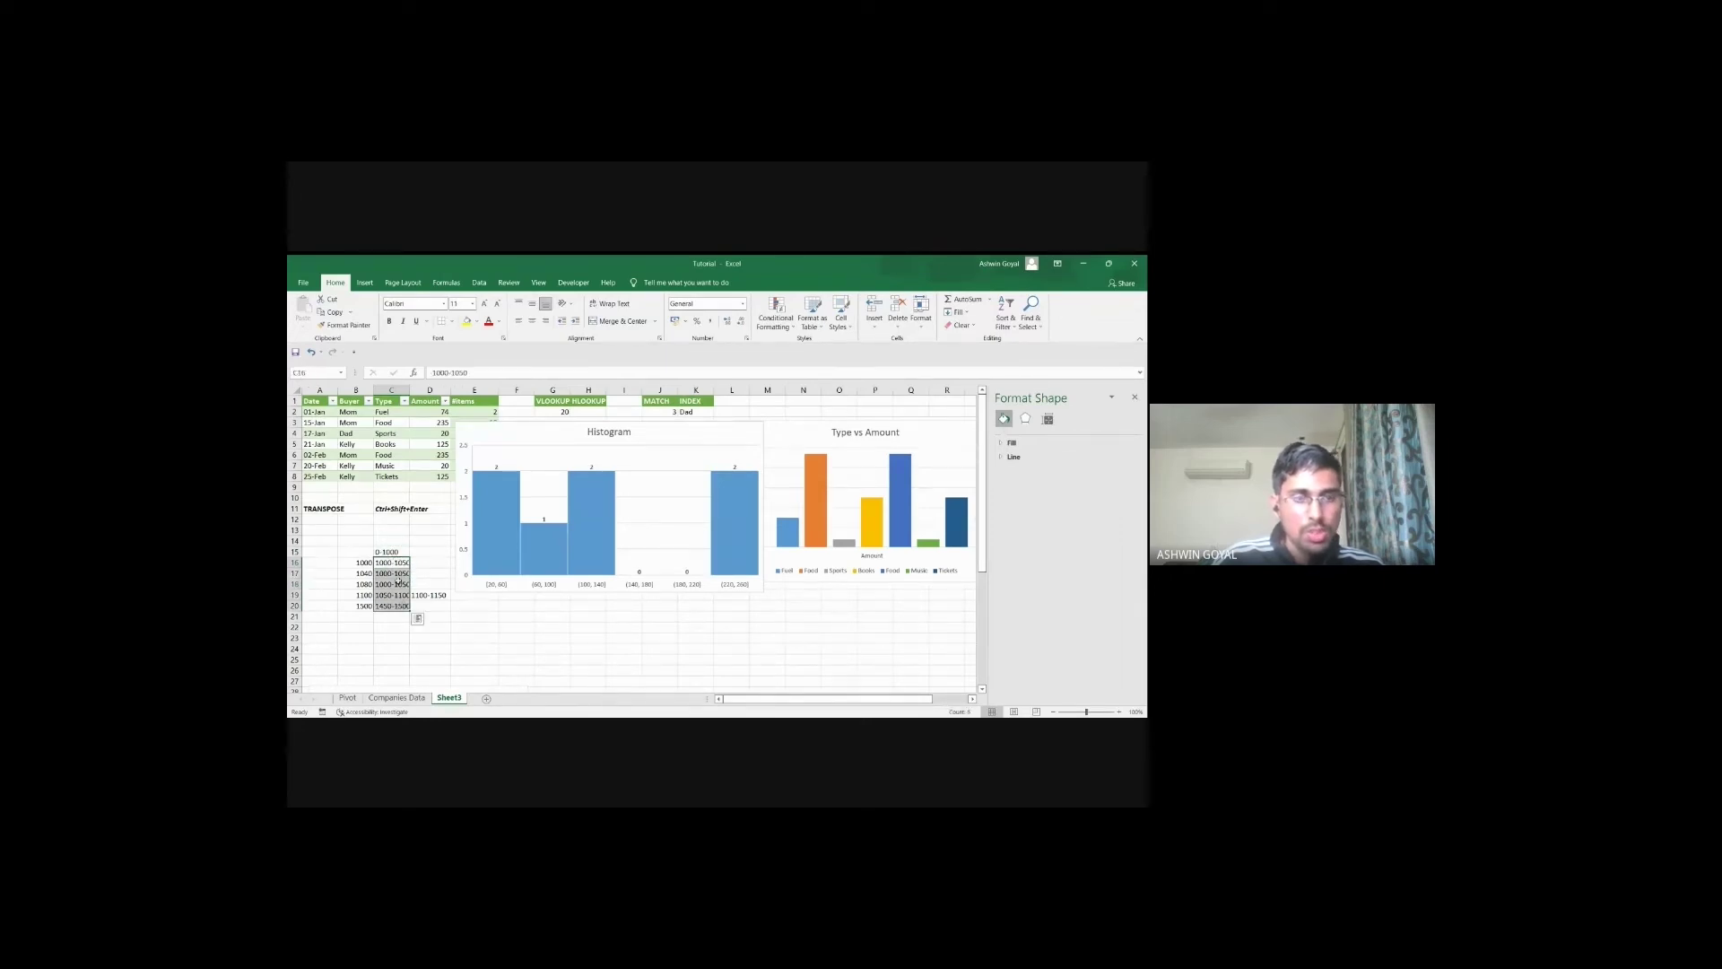
{"action": "left_click", "coordinate": [398, 563]}
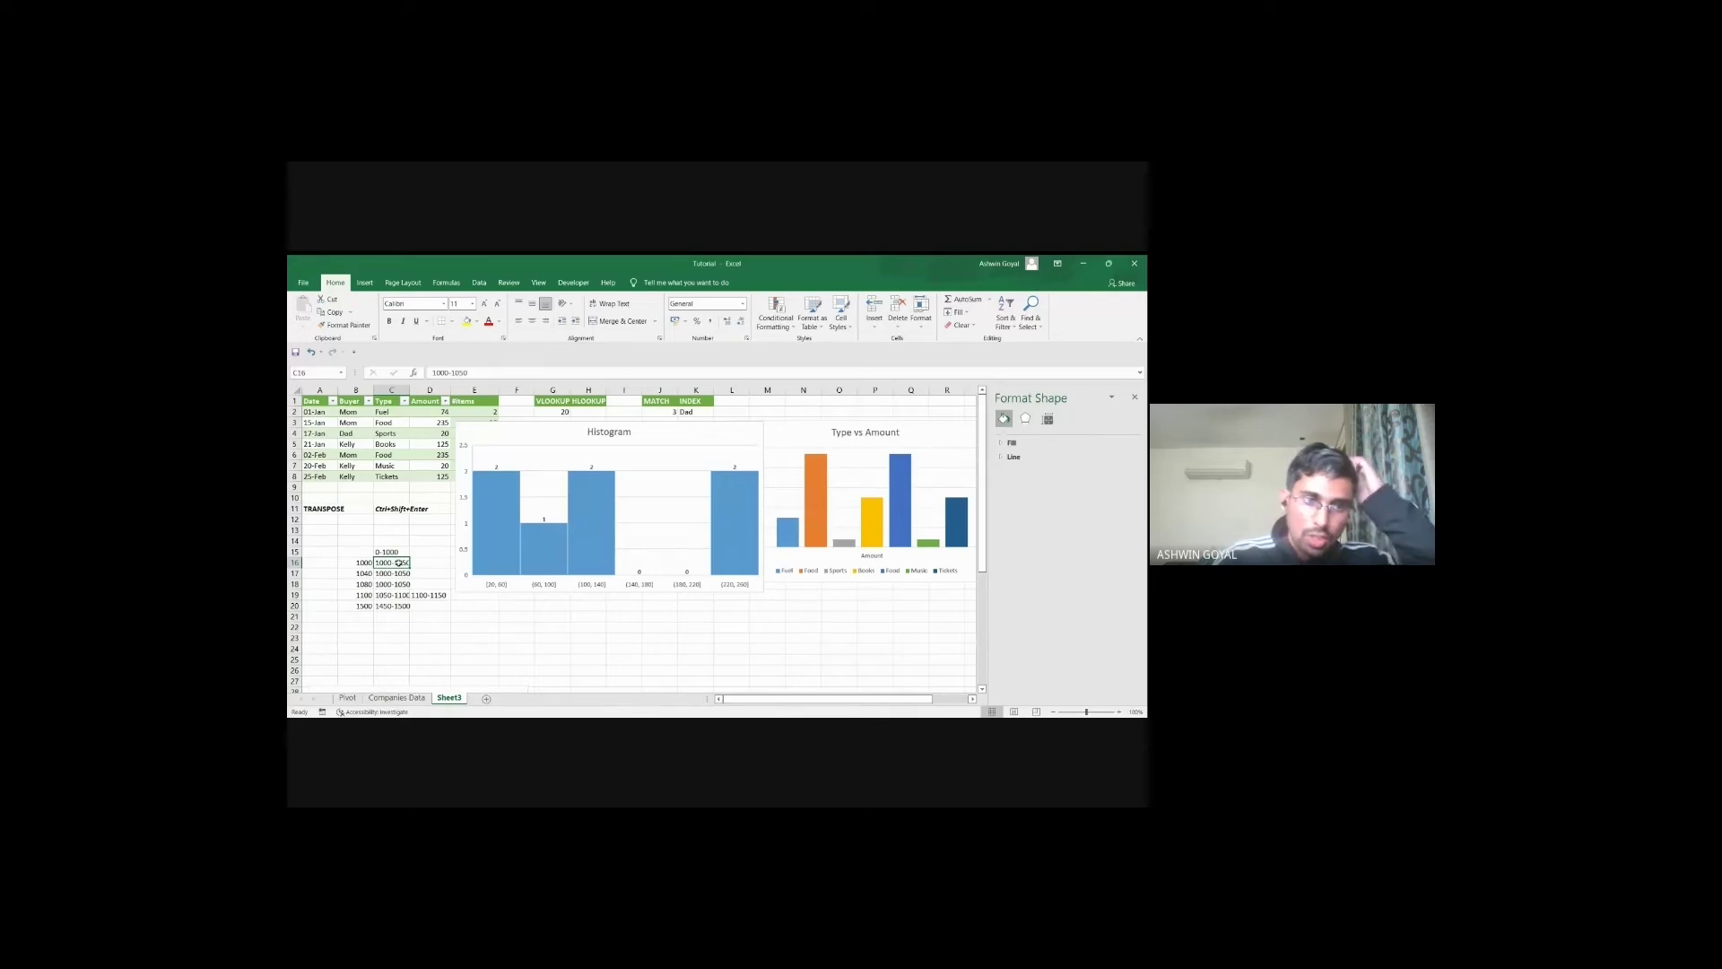
{"action": "key", "text": "shift+Down"}
{"action": "key", "text": "shift+Down"}
{"action": "key", "text": "shift+Down"}
{"action": "key", "text": "shift+Down"}
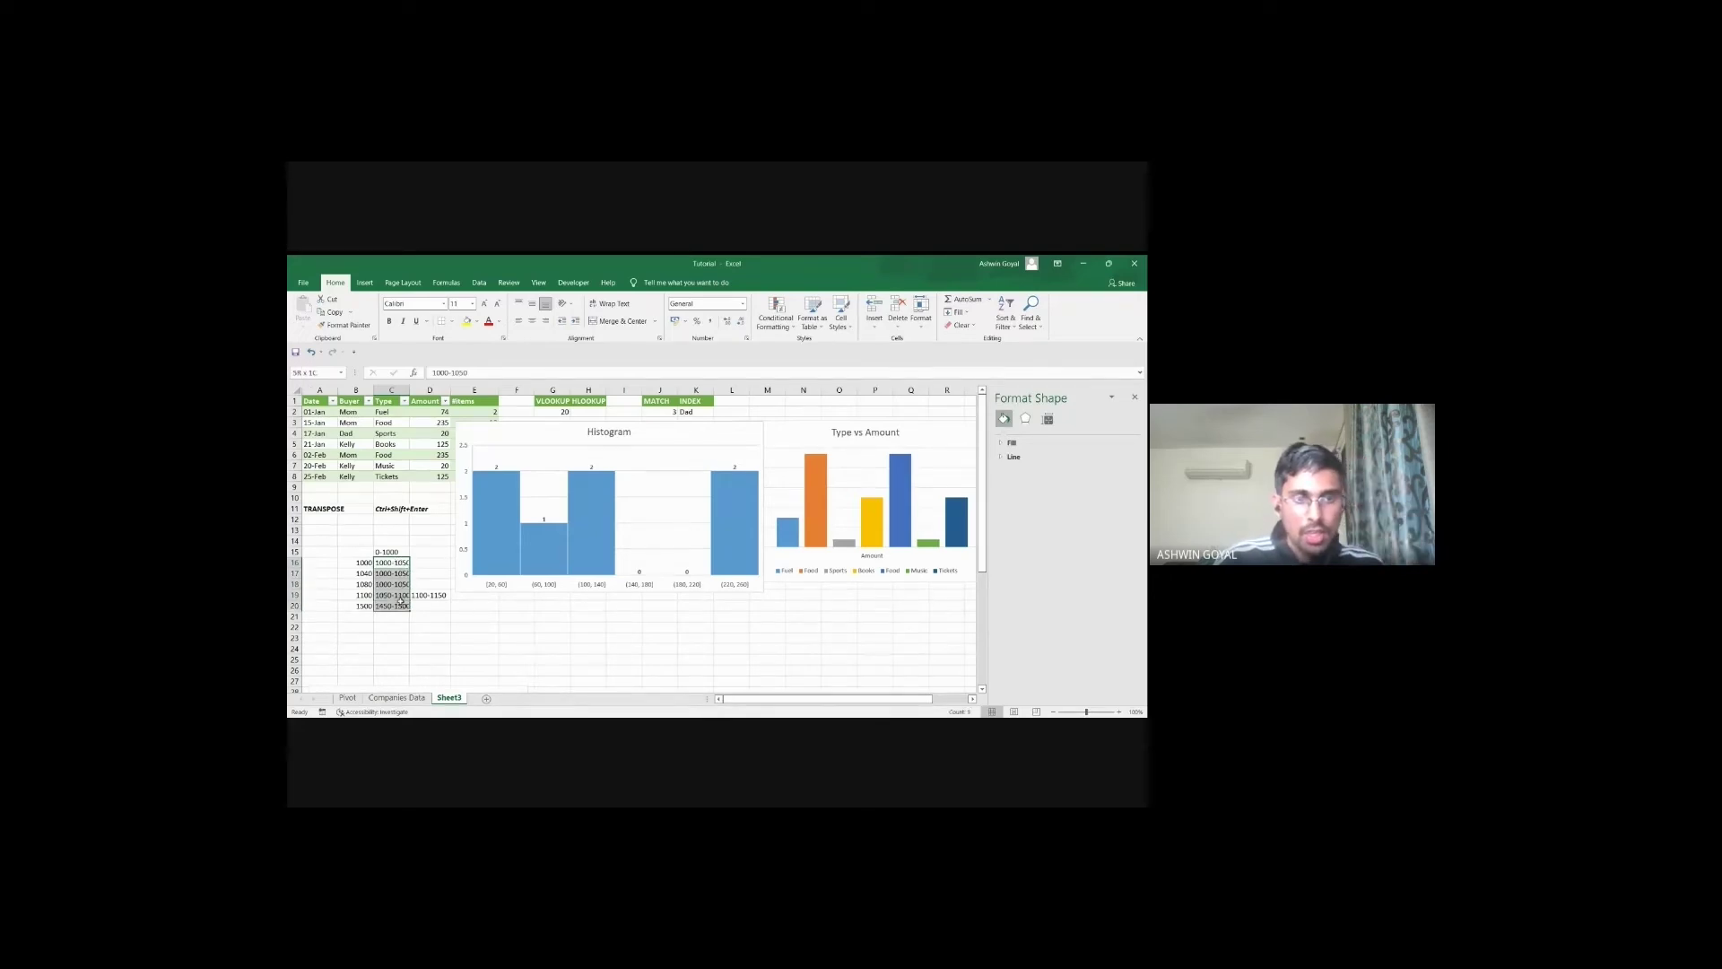
{"action": "left_click", "coordinate": [397, 562]}
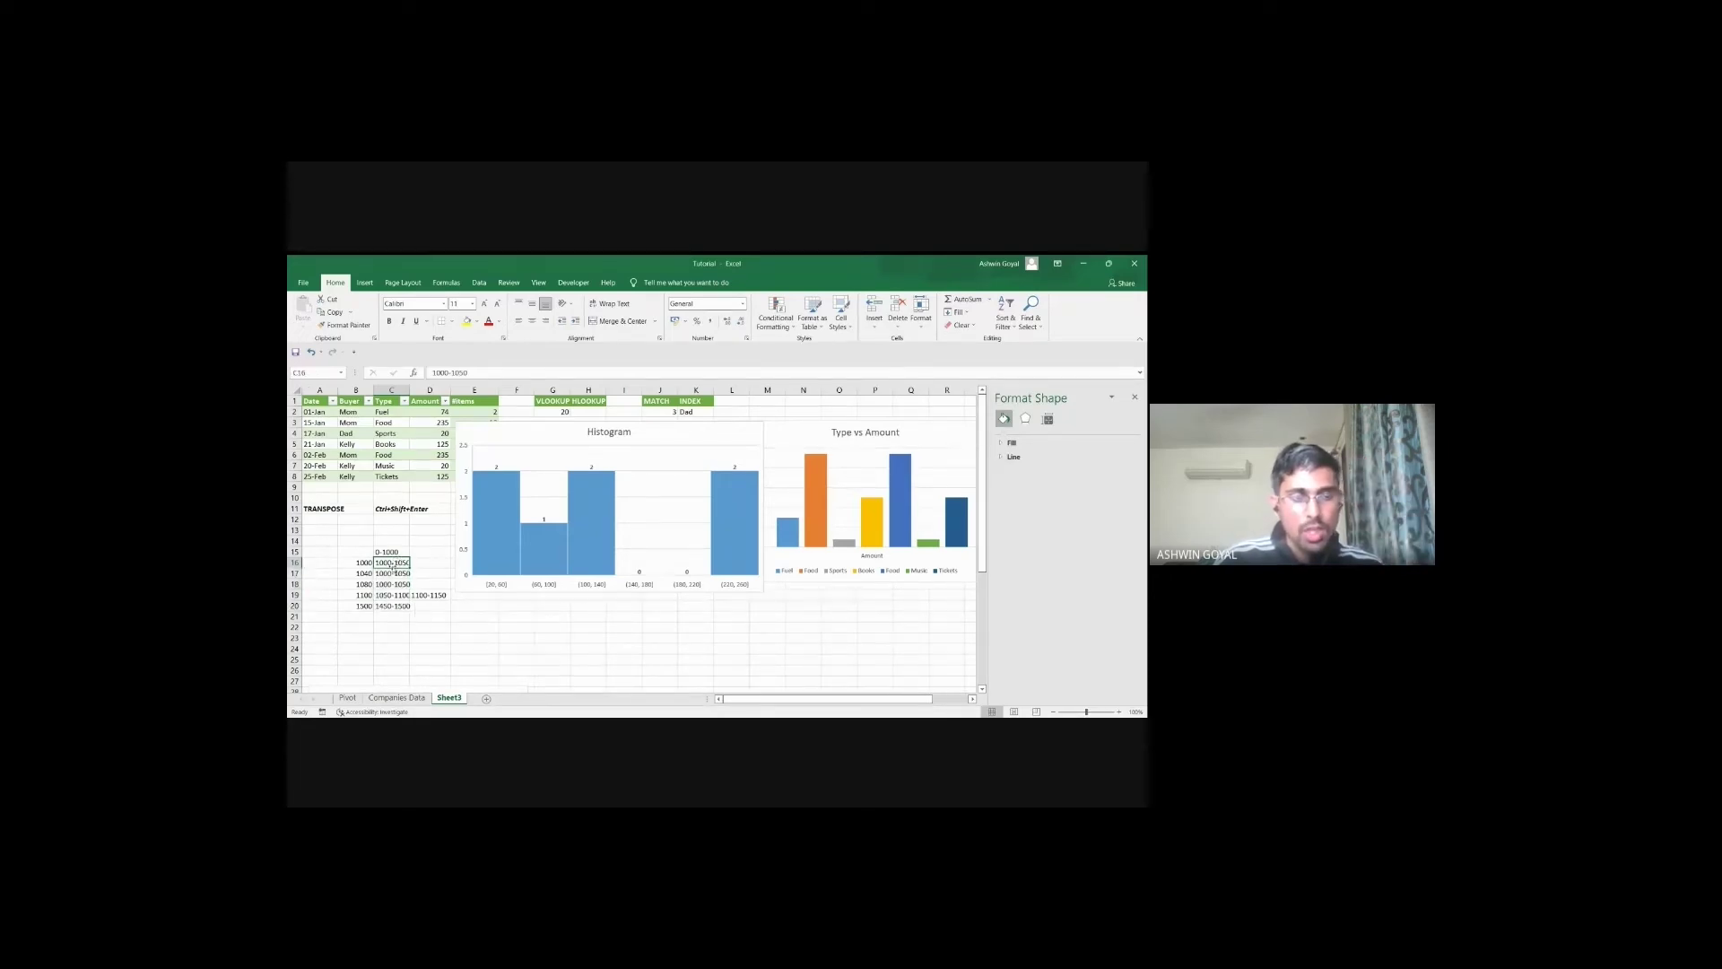
{"action": "left_click", "coordinate": [387, 552]}
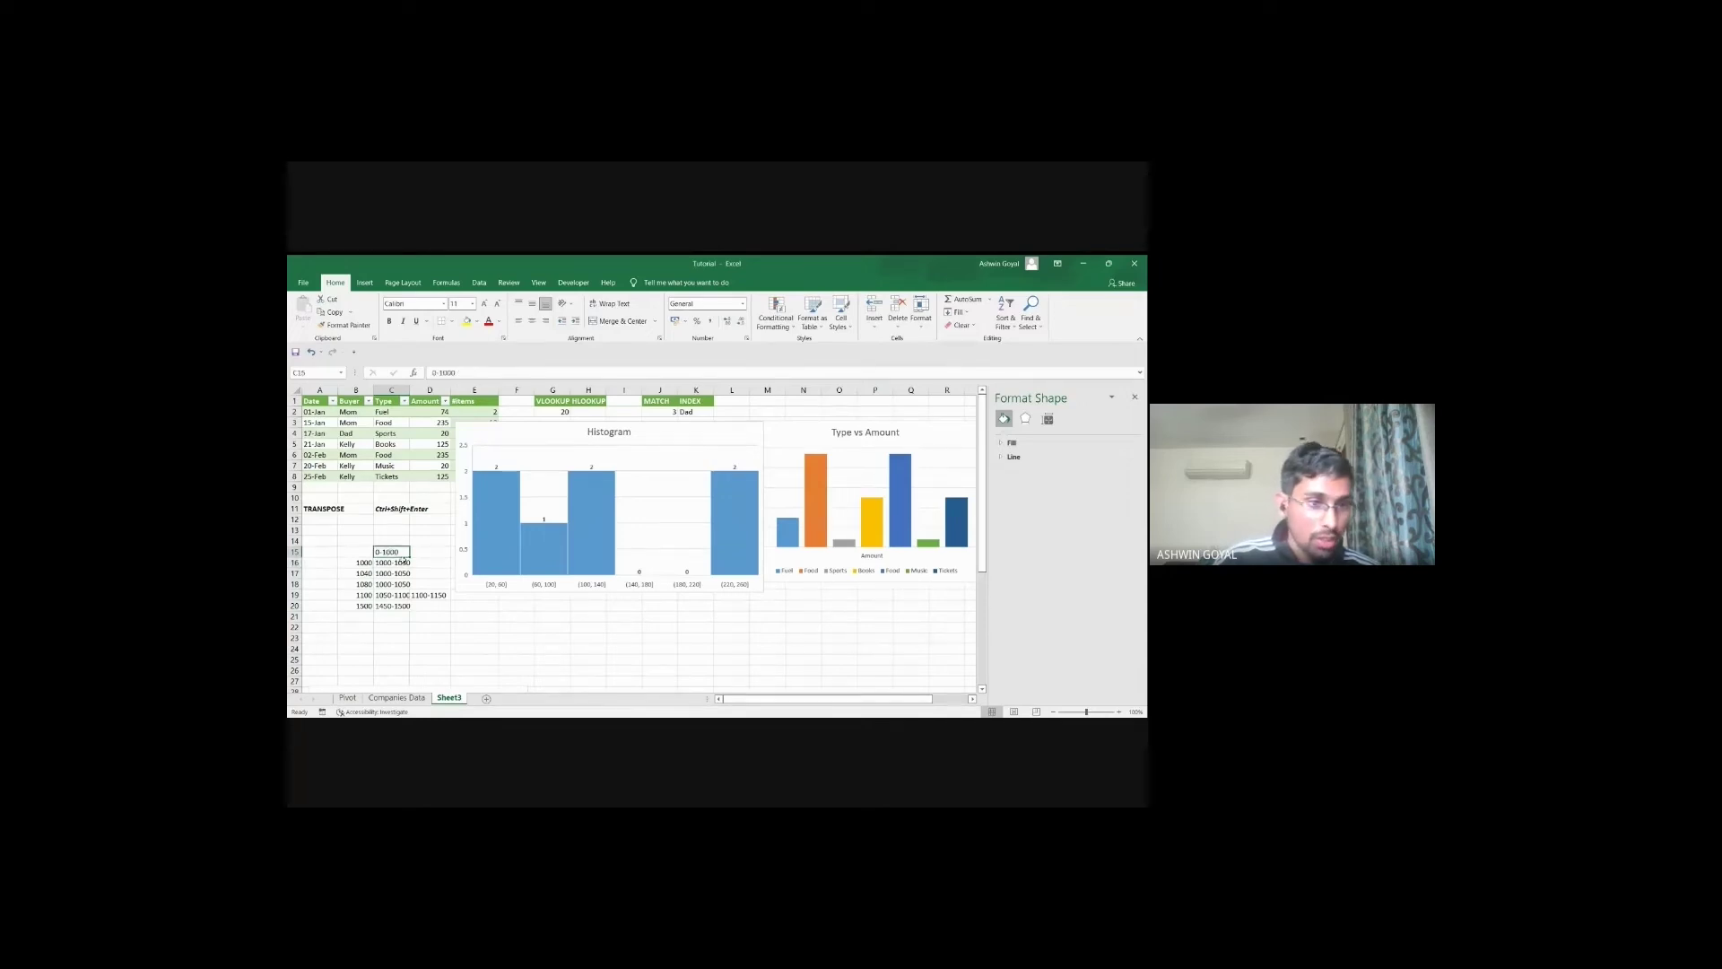
Step: Open the axis options of the histogram's horizontal axis to examine its bin settings
{"action": "left_click", "coordinate": [691, 585]}
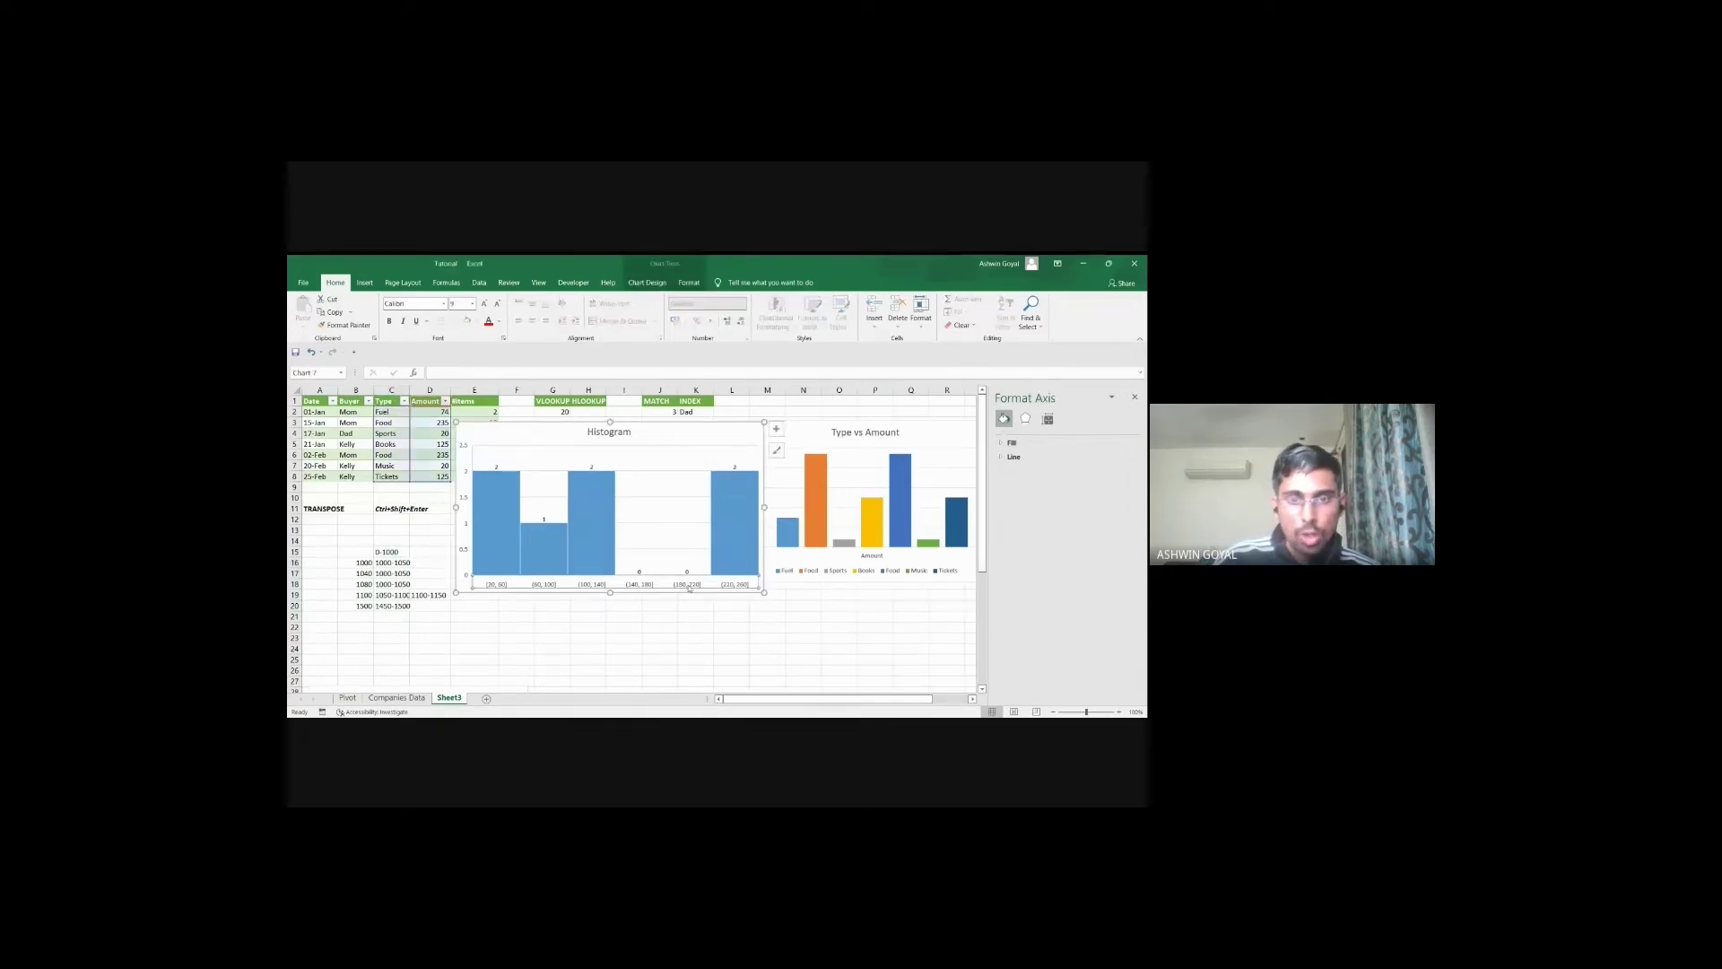
{"action": "right_click", "coordinate": [691, 585]}
{"action": "left_click", "coordinate": [1042, 607]}
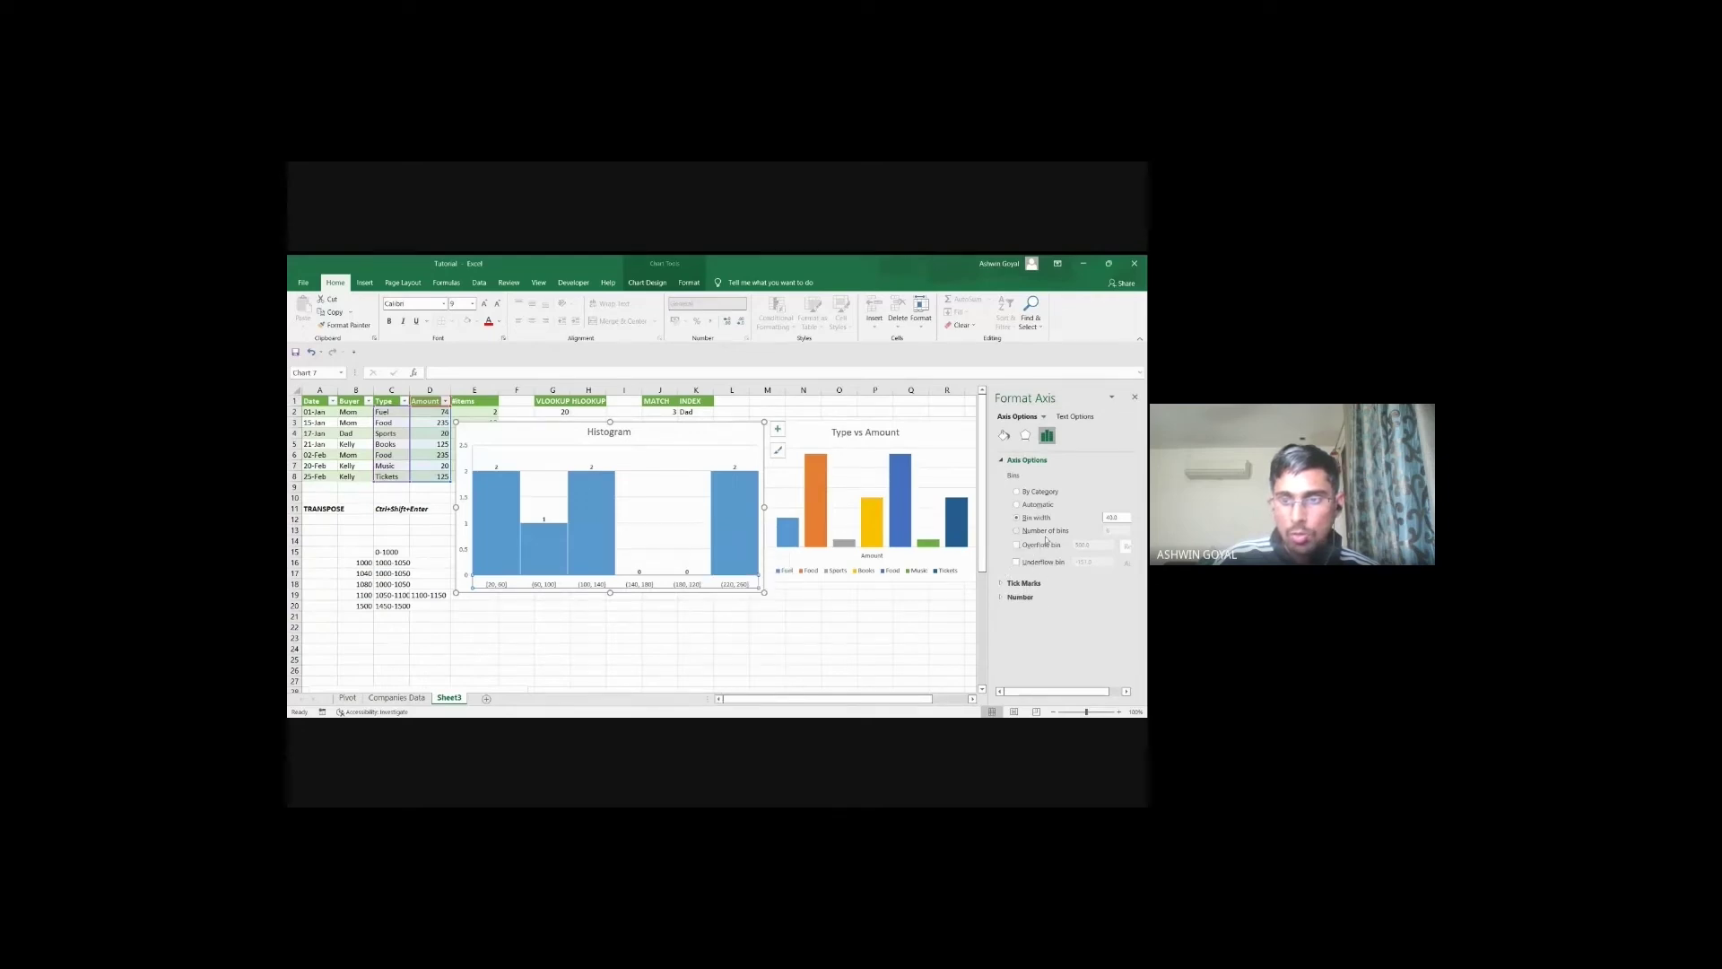
Step: Enter the range 1500-2500 in cell C21, below the other sample ranges
{"action": "left_click", "coordinate": [385, 617]}
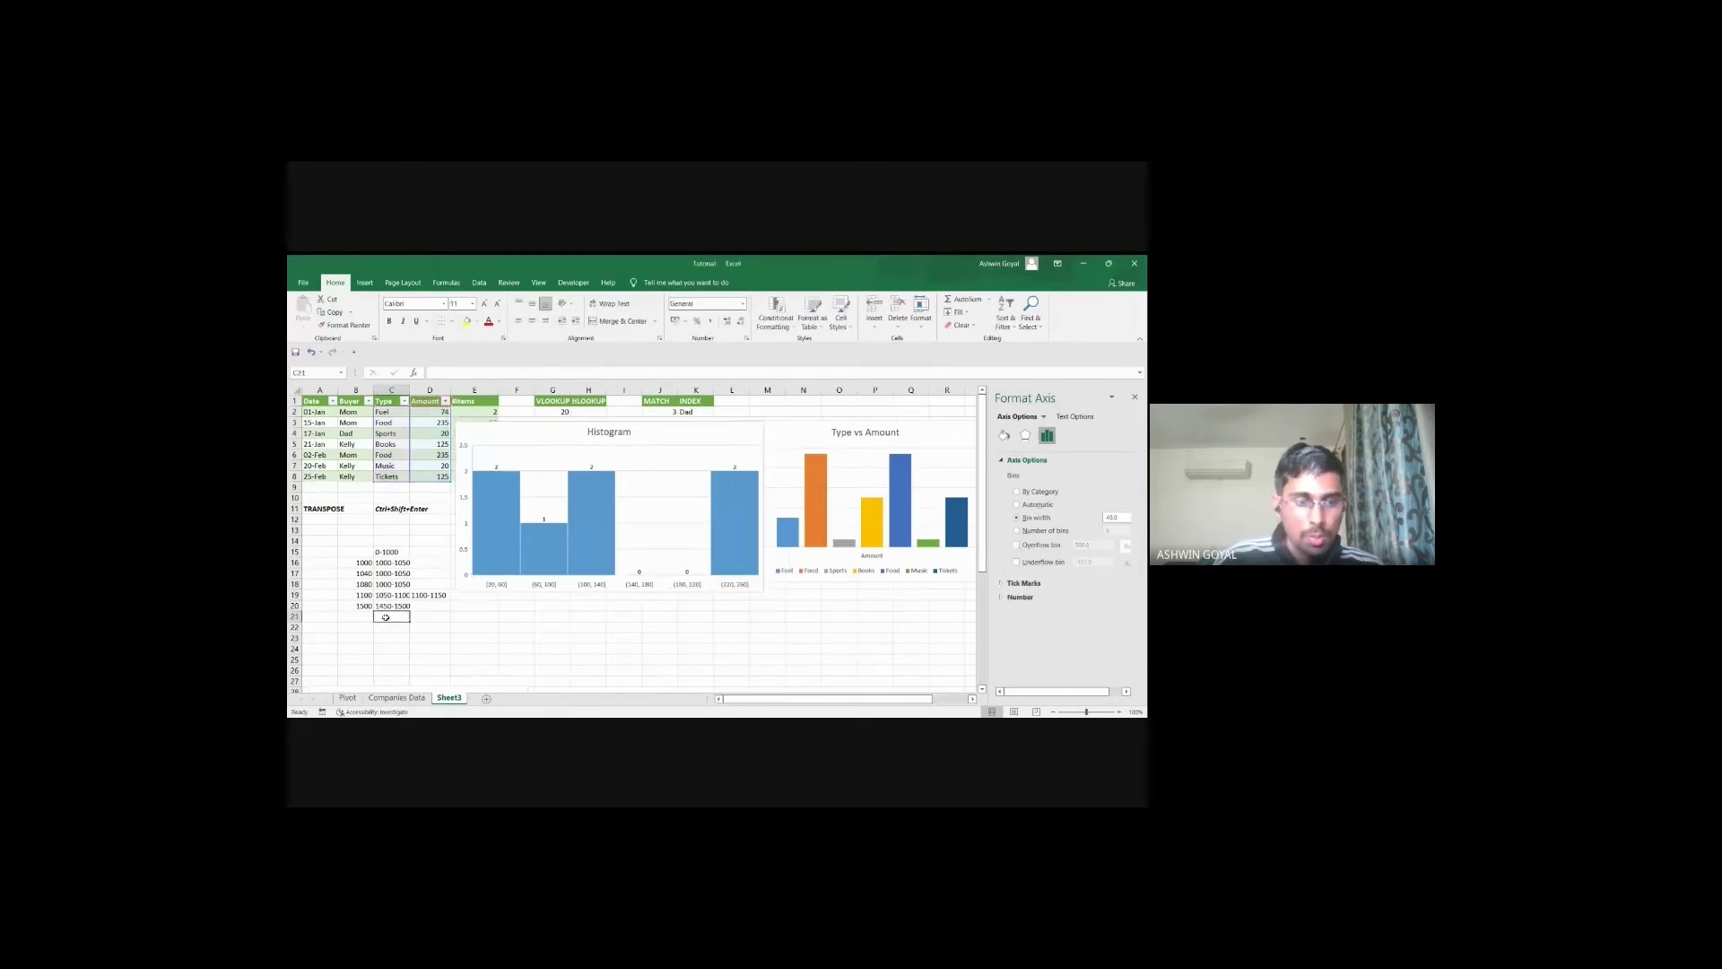
{"action": "type", "text": "1500"}
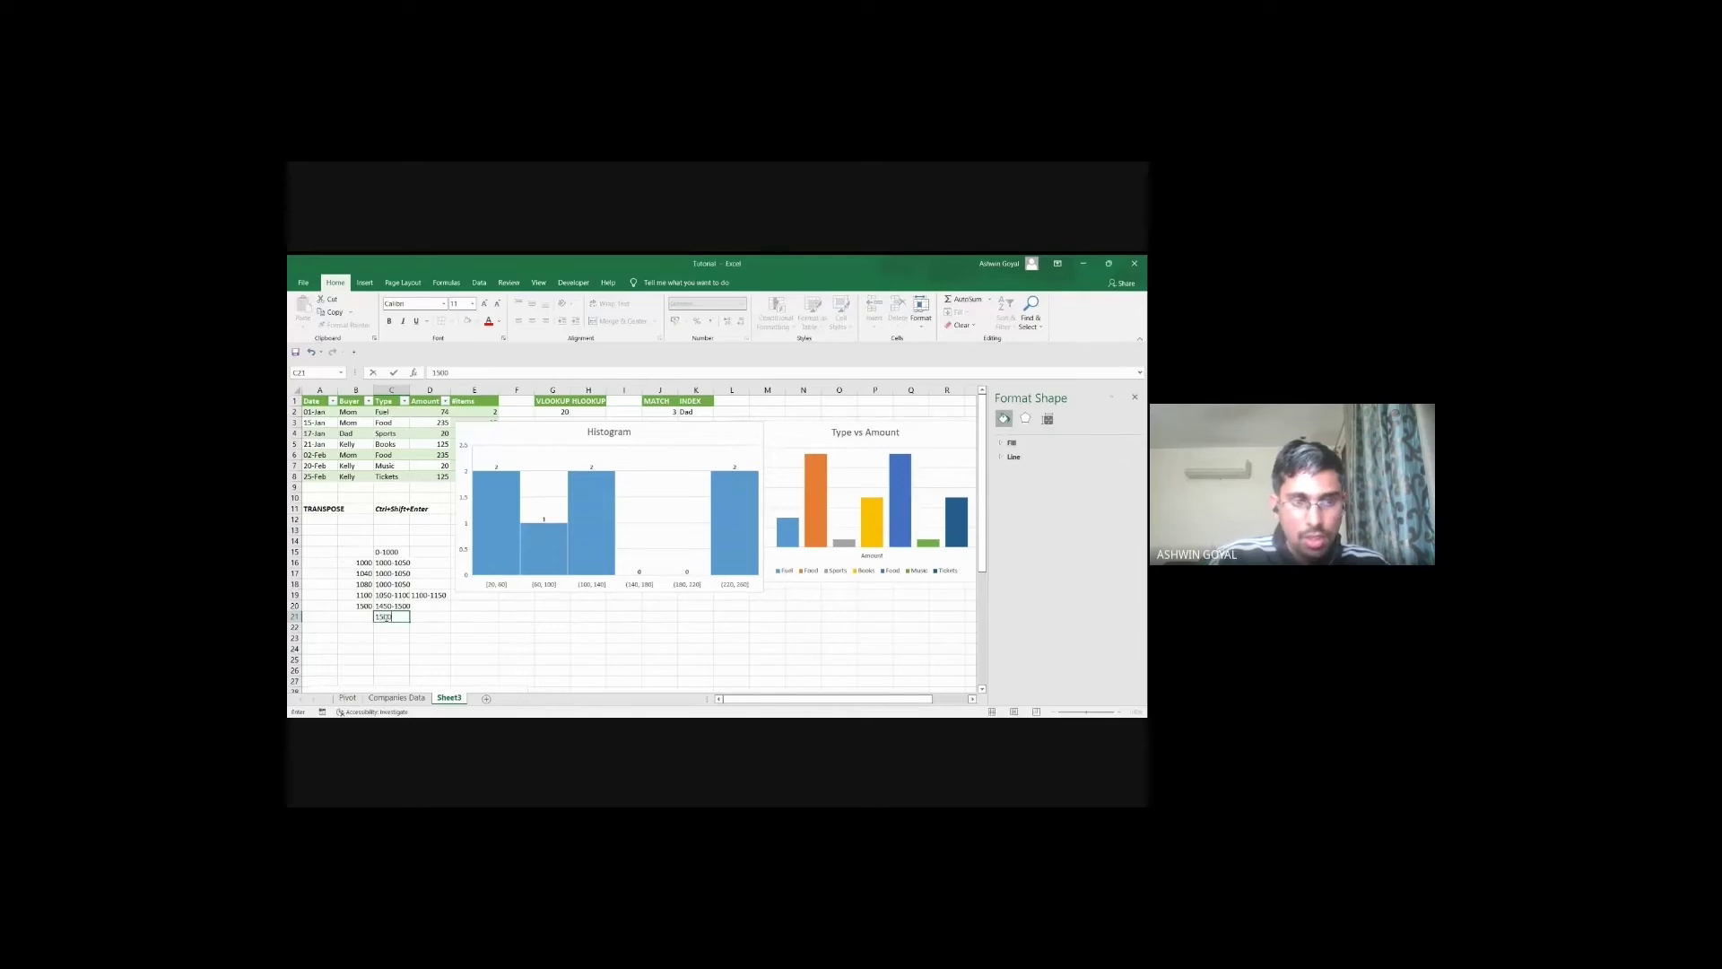
{"action": "type", "text": "-2500"}
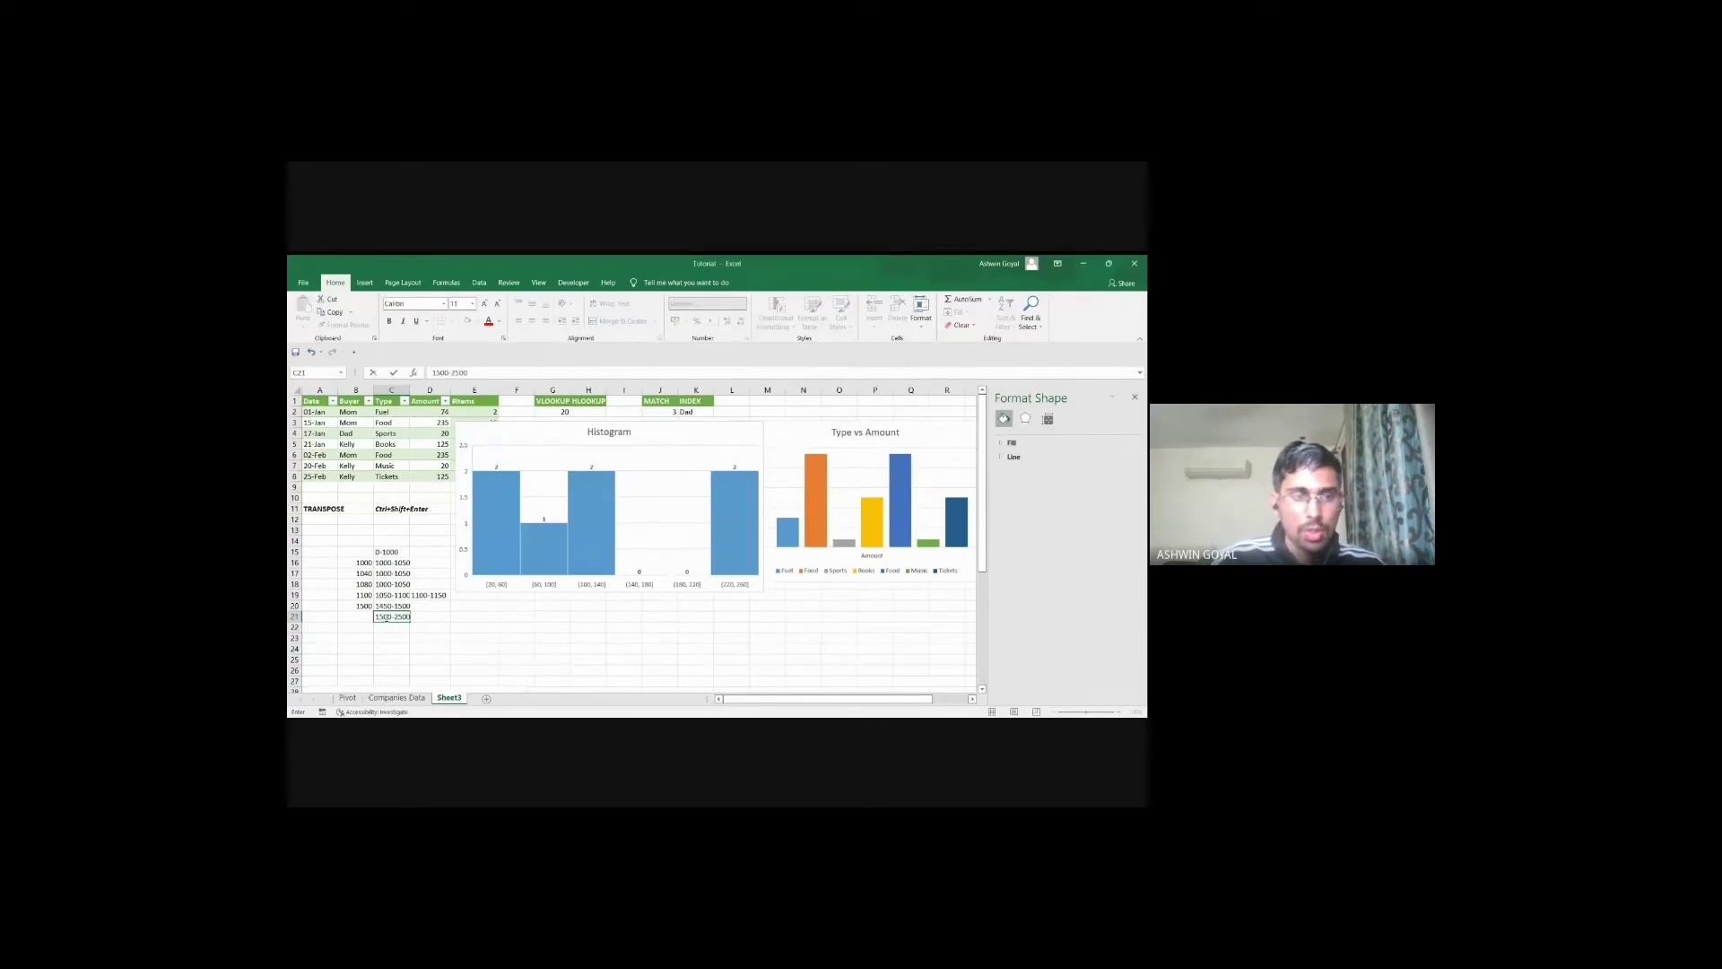
{"action": "key", "text": "ctrl+Return"}
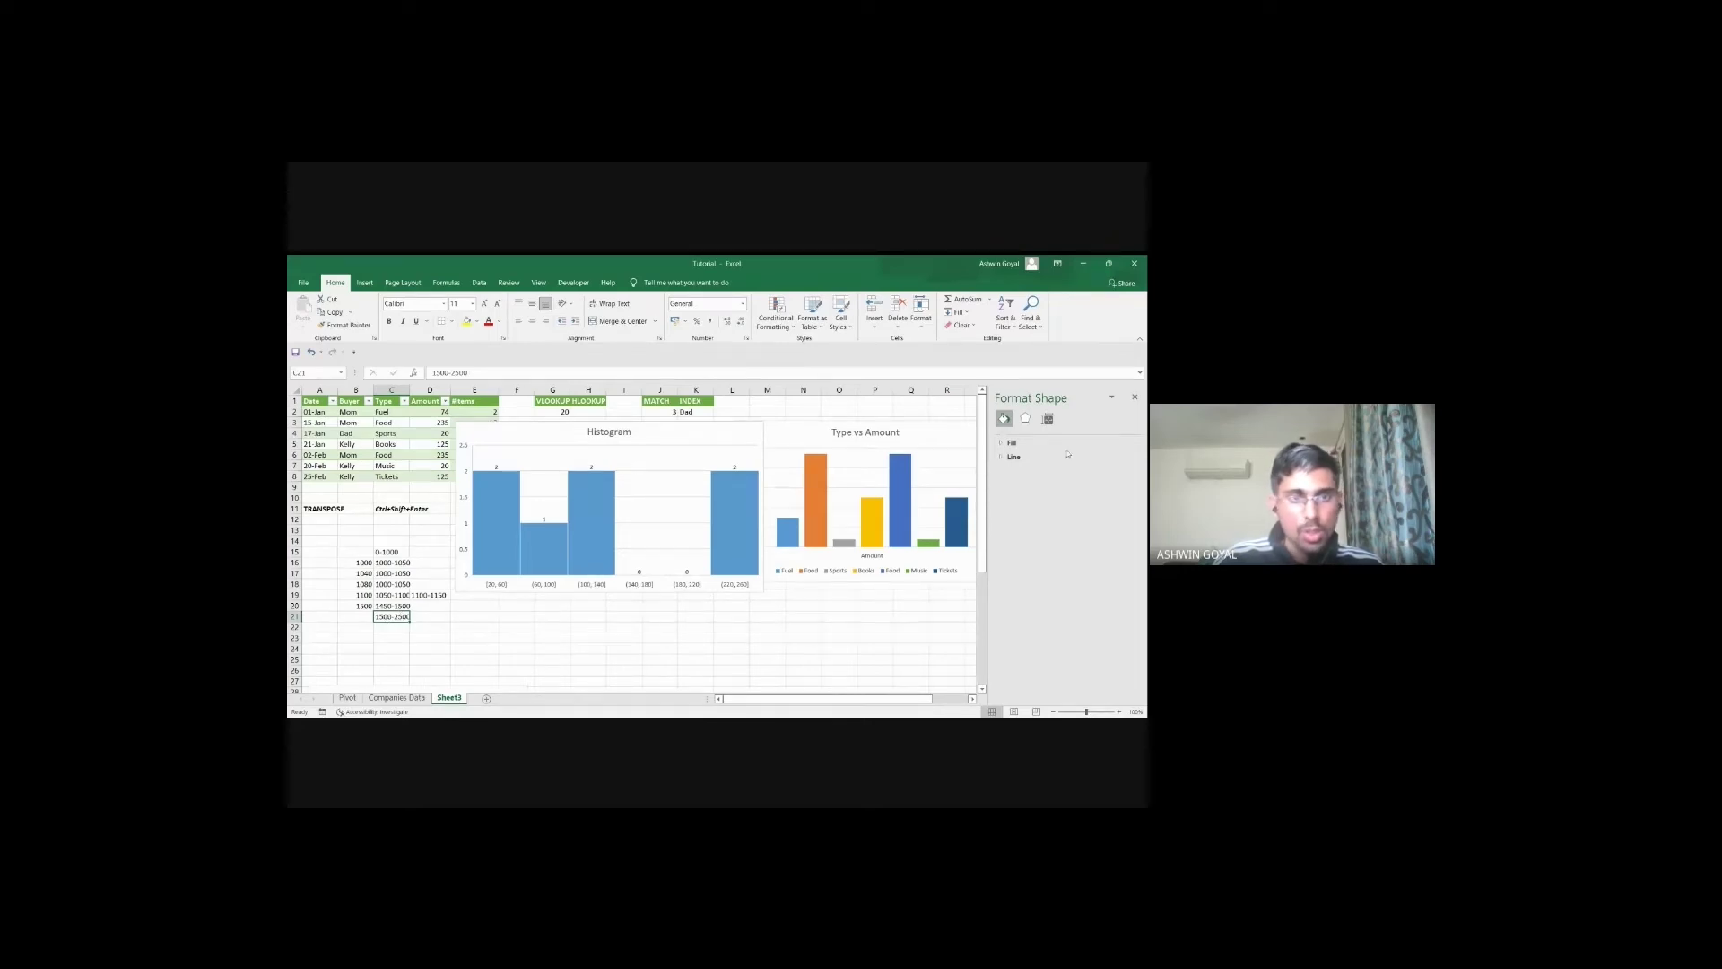
Step: Clear the sample values and ranges from B15:C21 and the leftover range in D19
{"action": "left_click_drag", "start_coordinate": [360, 549], "coordinate": [399, 615]}
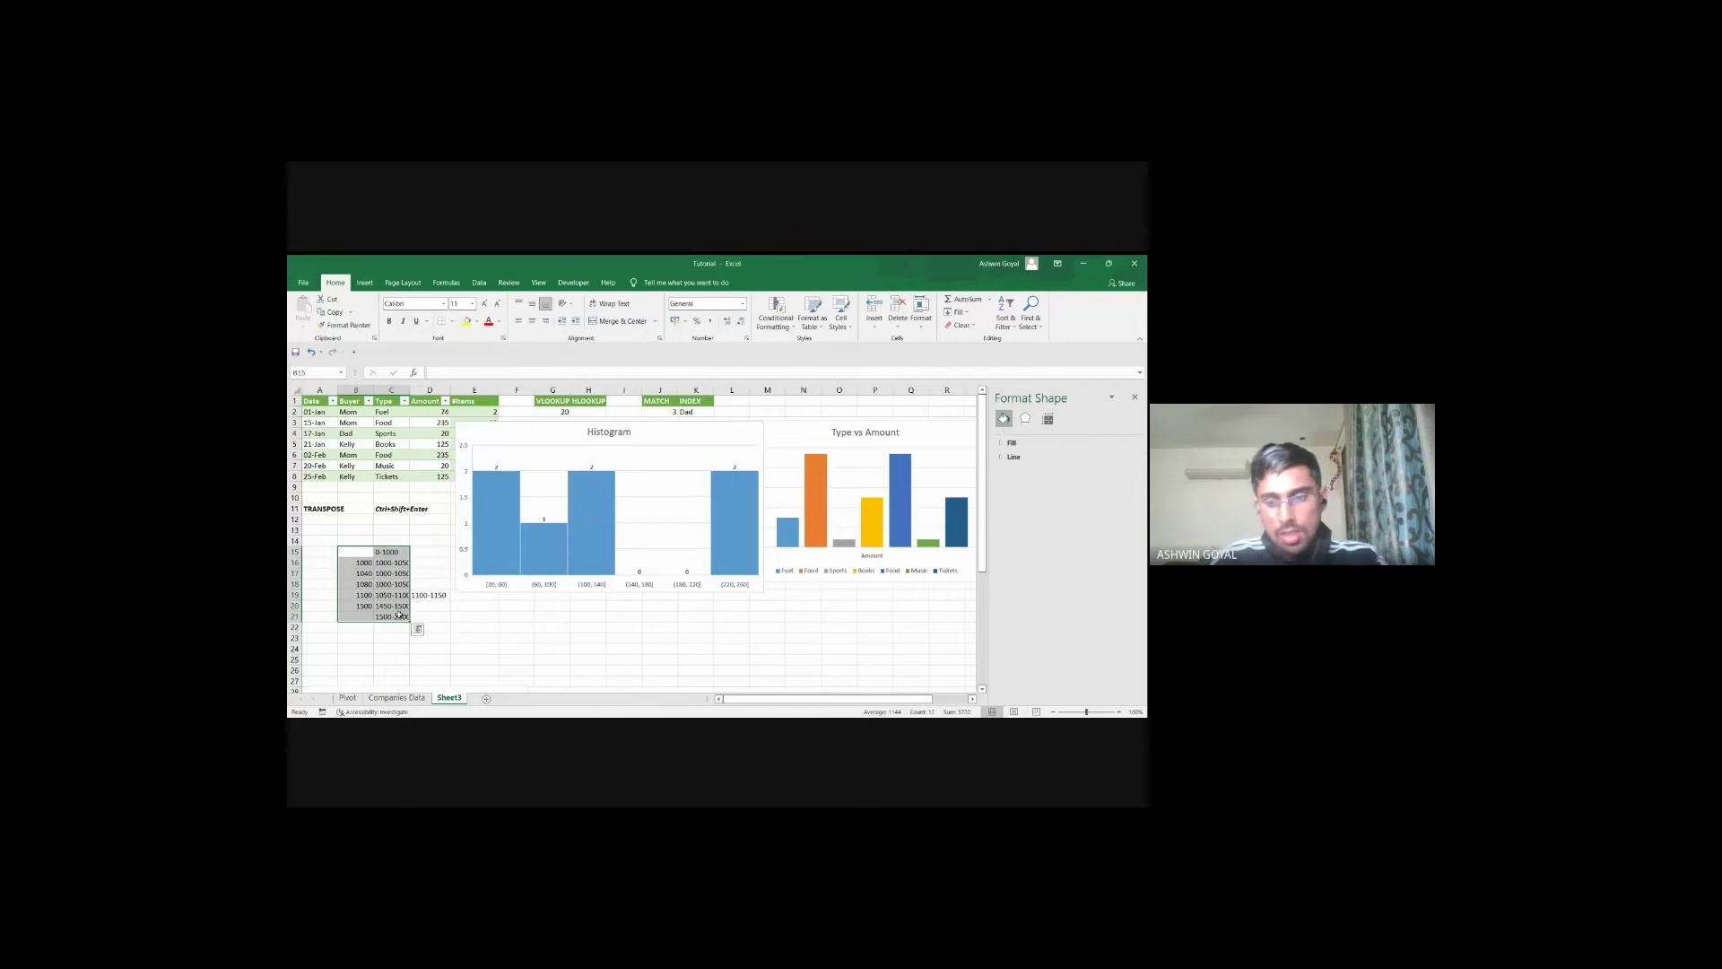
{"action": "key", "text": "Delete"}
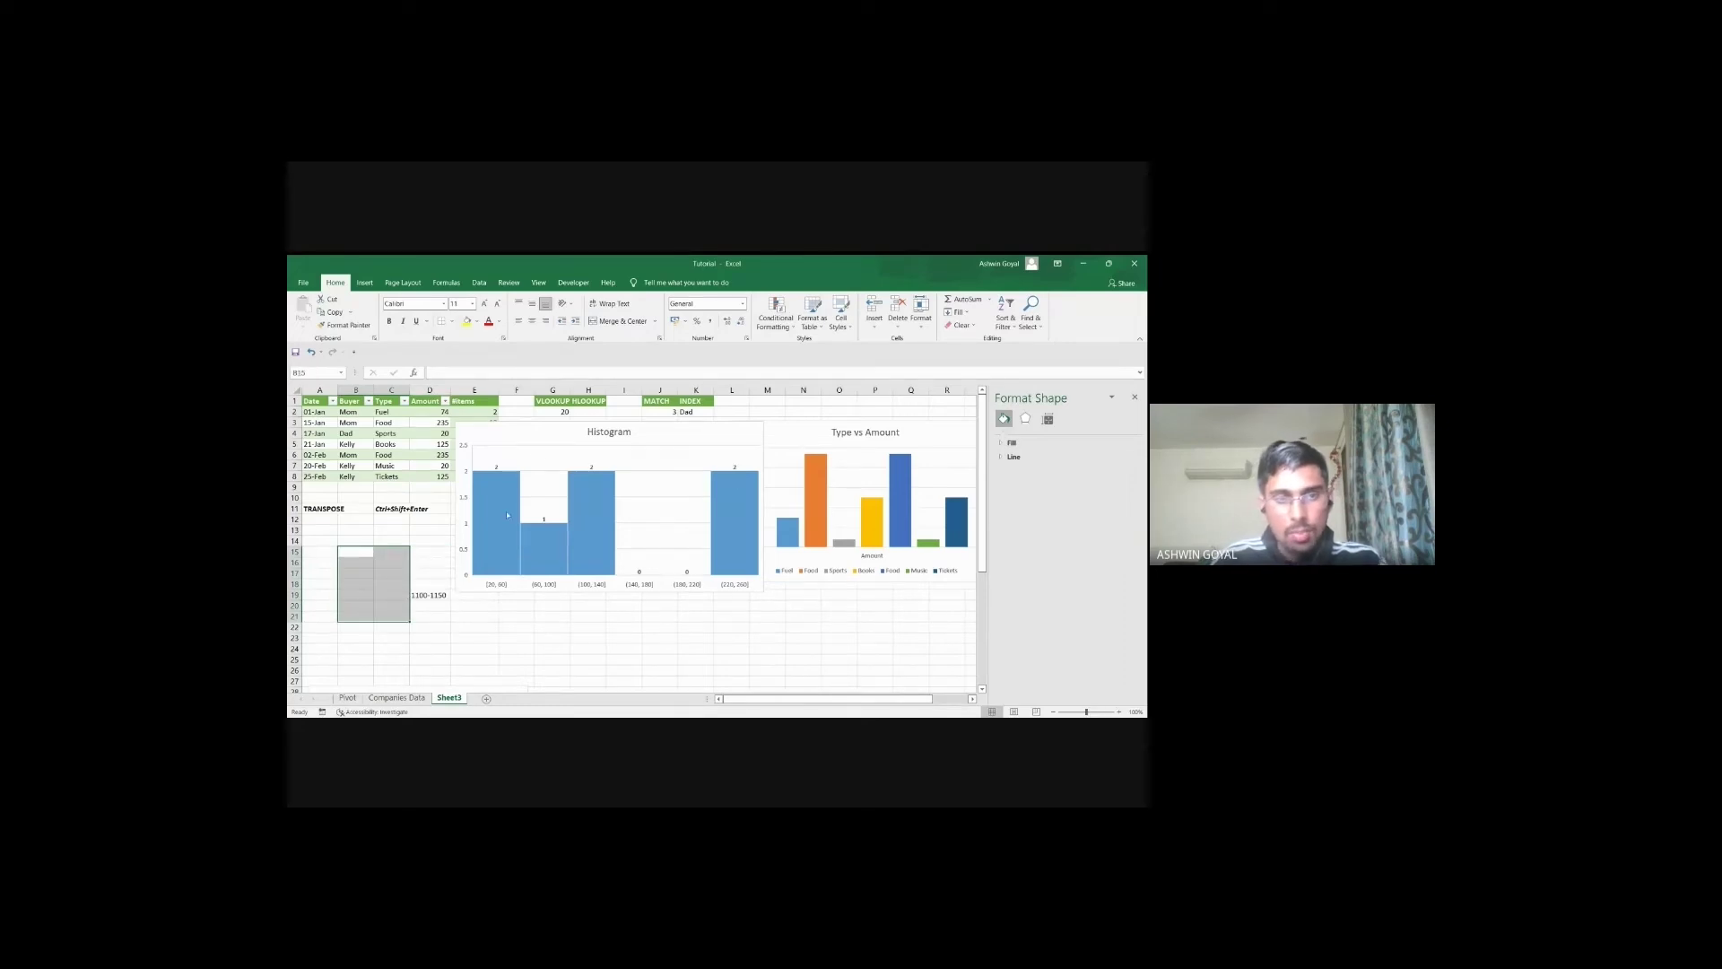
{"action": "left_click", "coordinate": [420, 593]}
Step: Move the histogram below the expense table and change its chart type to Treemap
{"action": "left_click", "coordinate": [537, 439]}
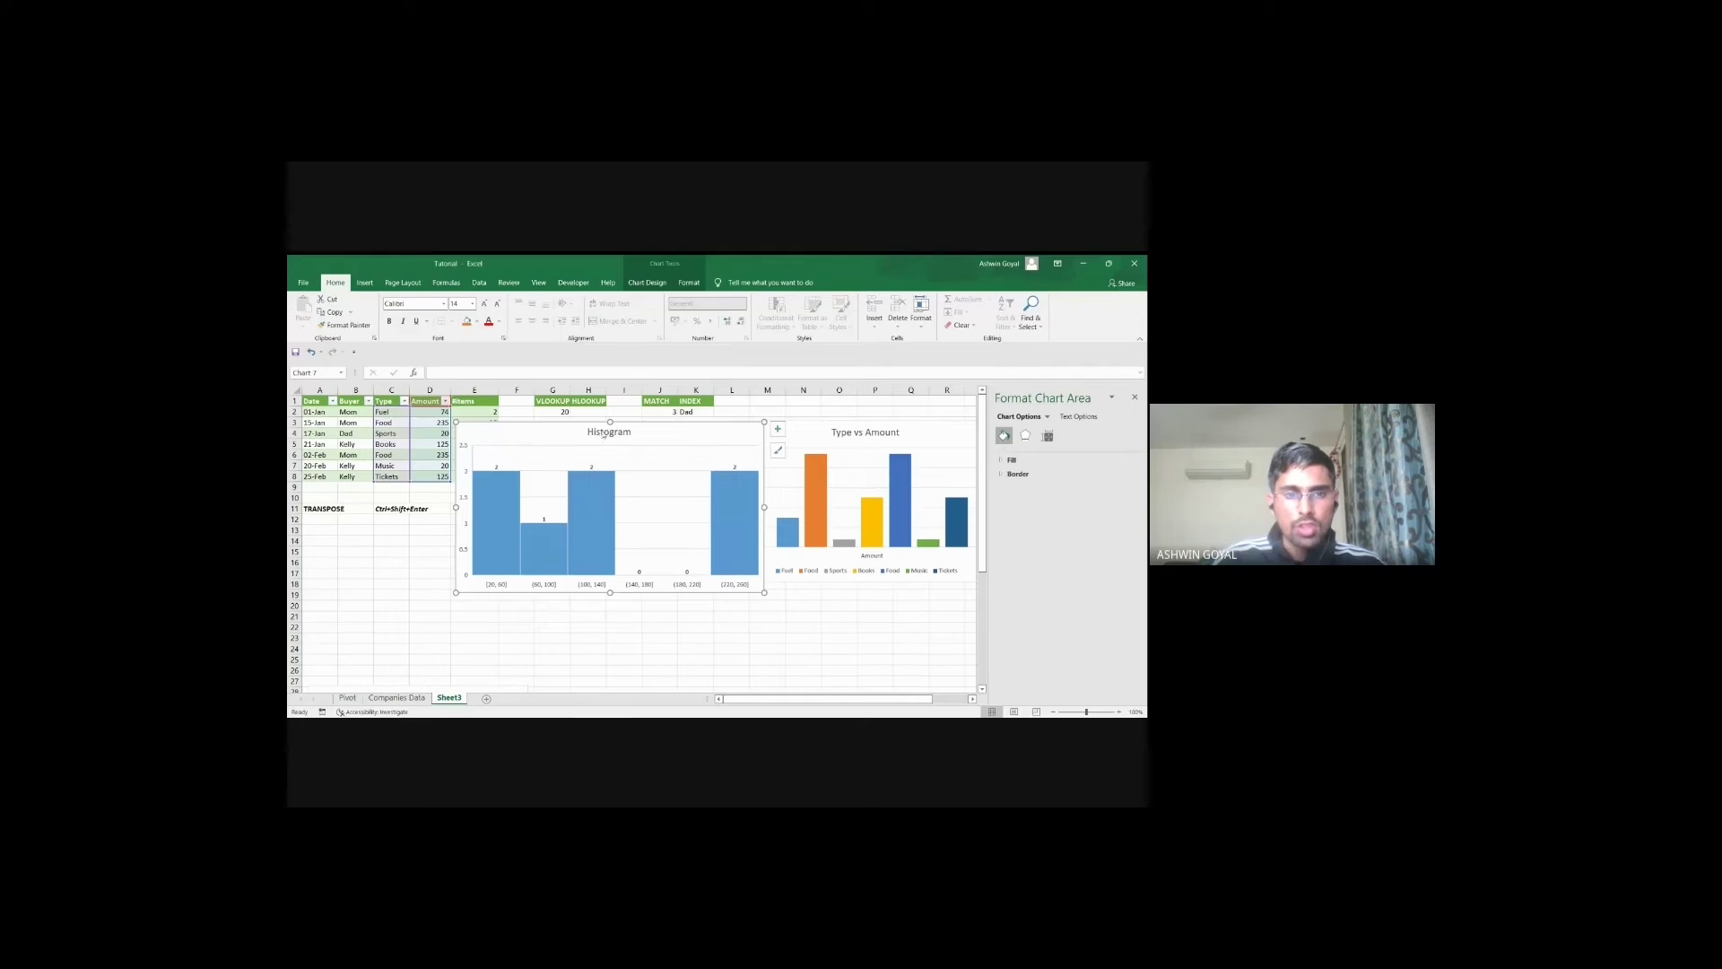
{"action": "left_click_drag", "start_coordinate": [689, 437], "coordinate": [559, 541]}
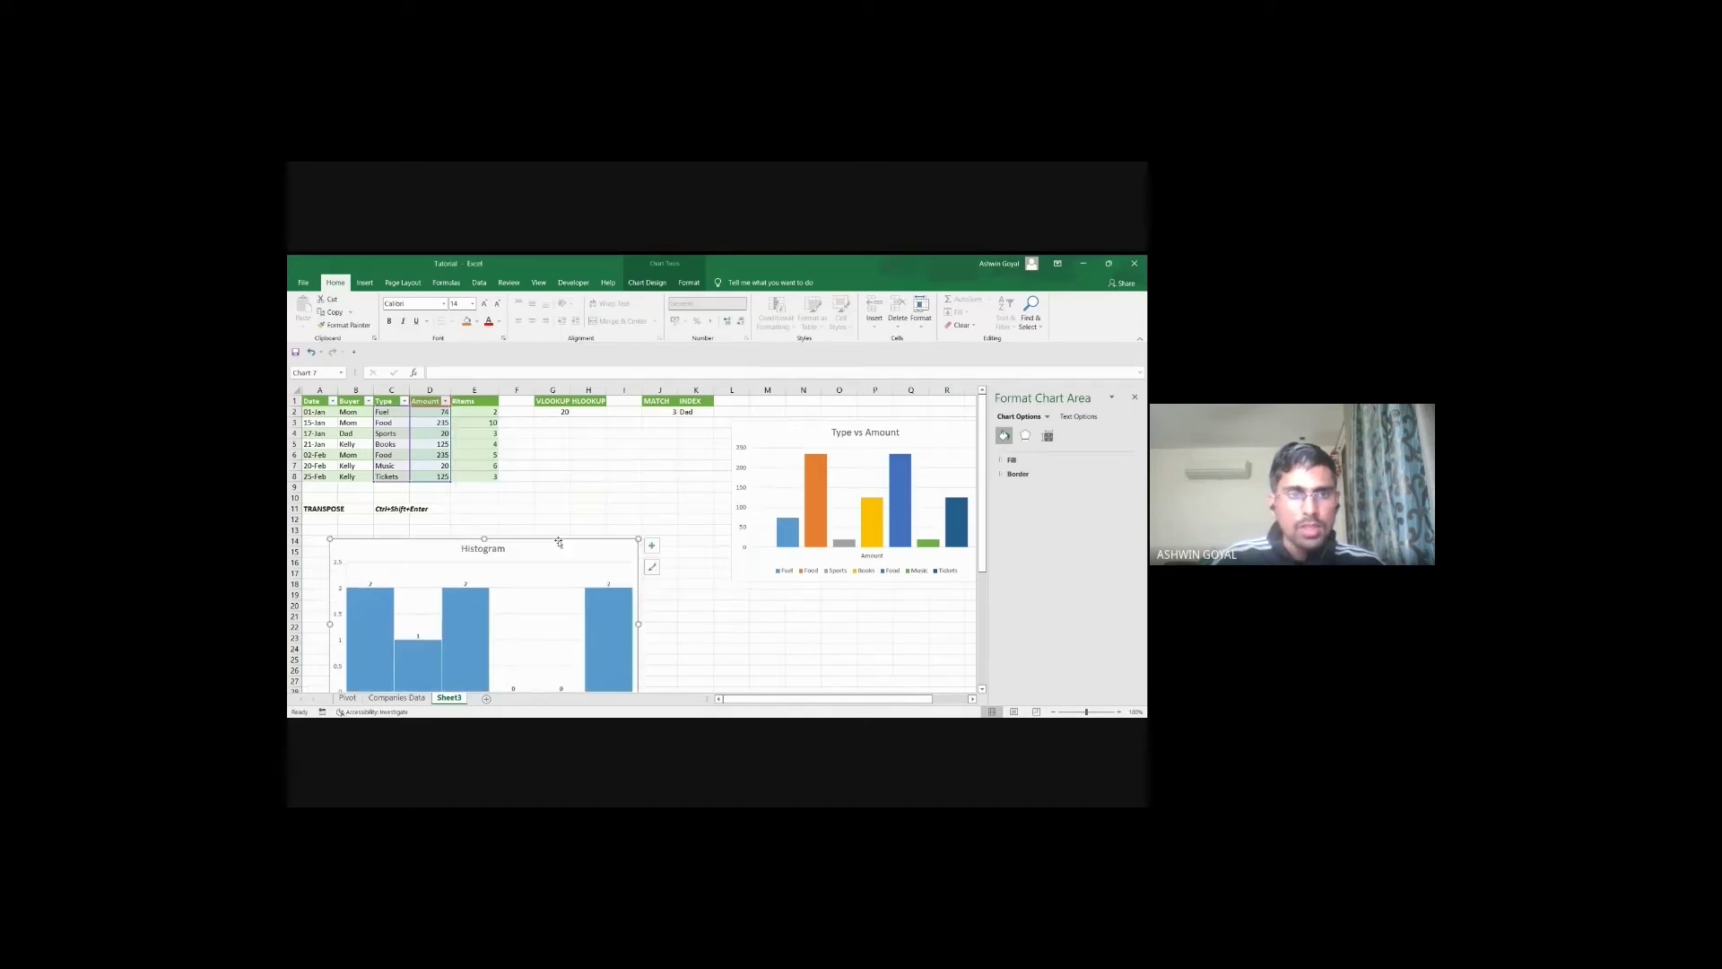
{"action": "left_click", "coordinate": [364, 283]}
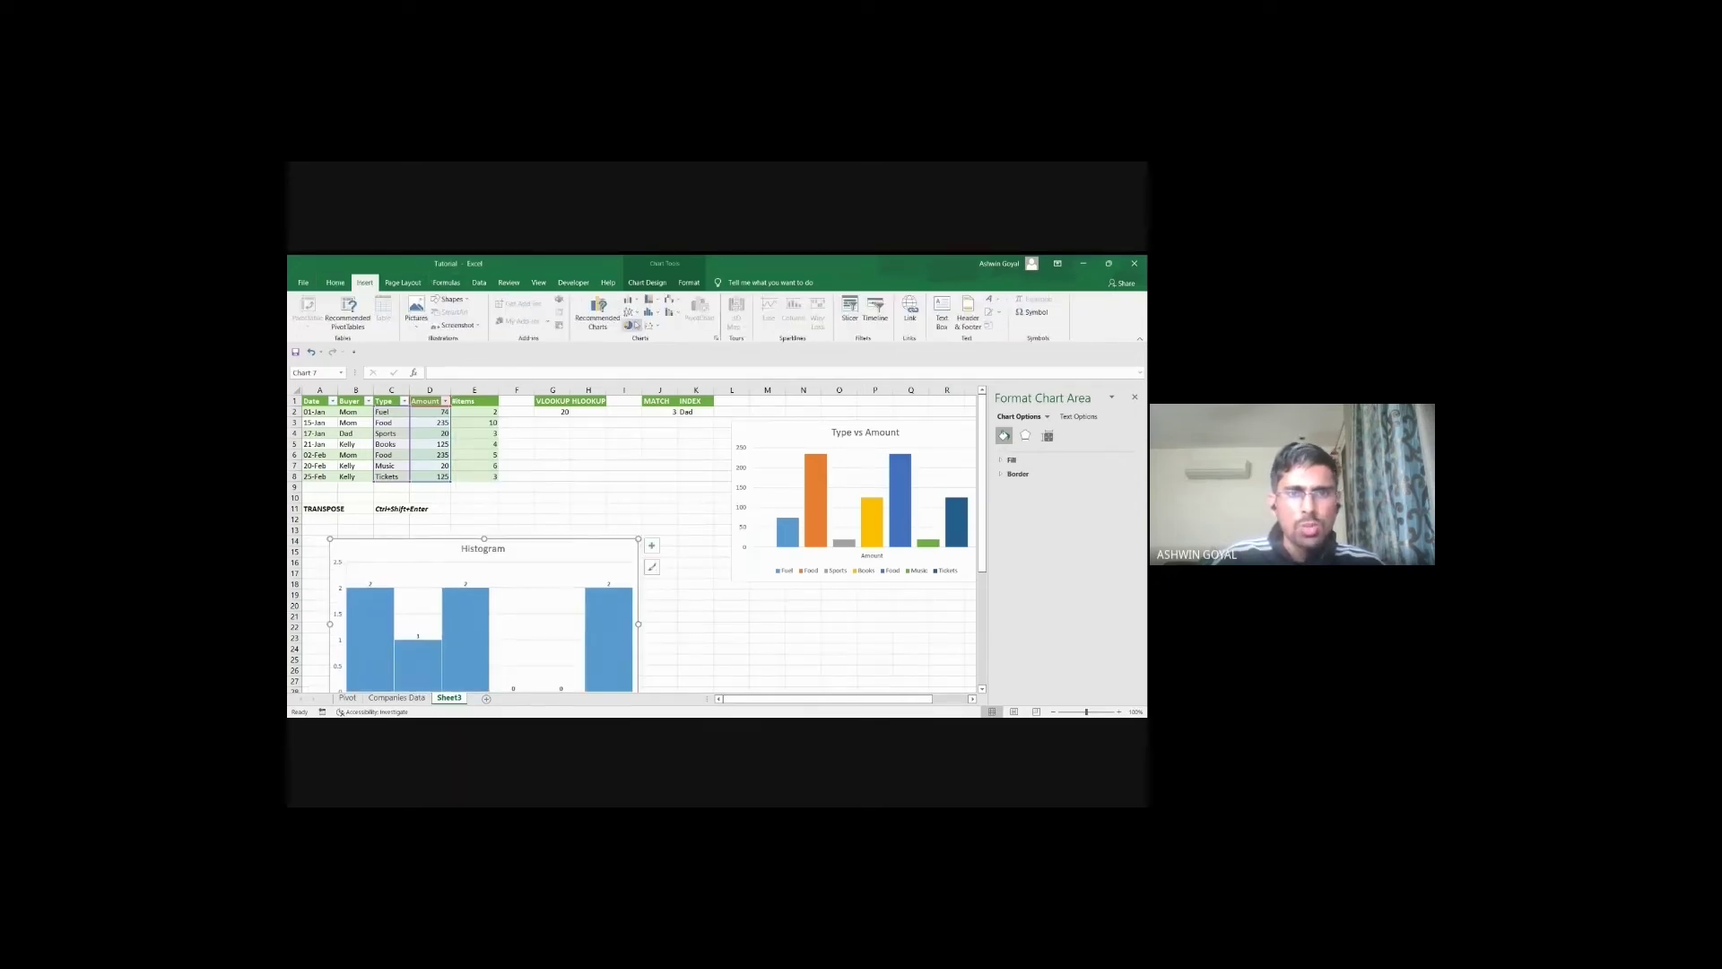
{"action": "left_click", "coordinate": [599, 316]}
{"action": "left_click", "coordinate": [622, 342]}
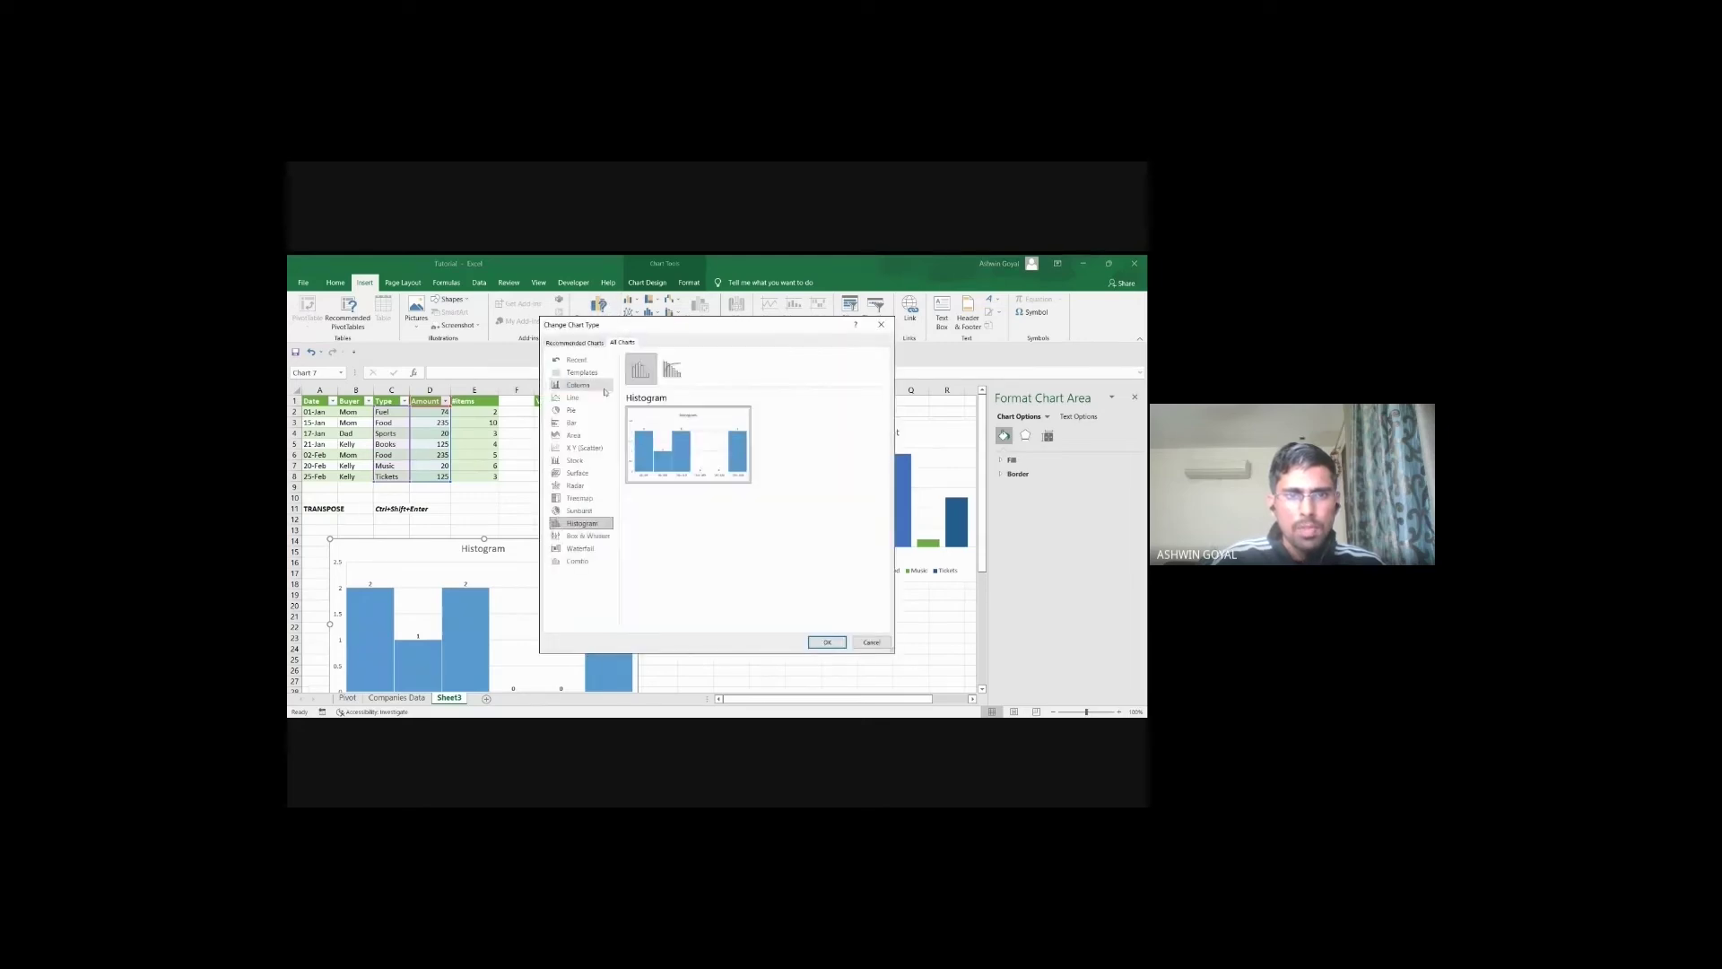
{"action": "left_click", "coordinate": [586, 499]}
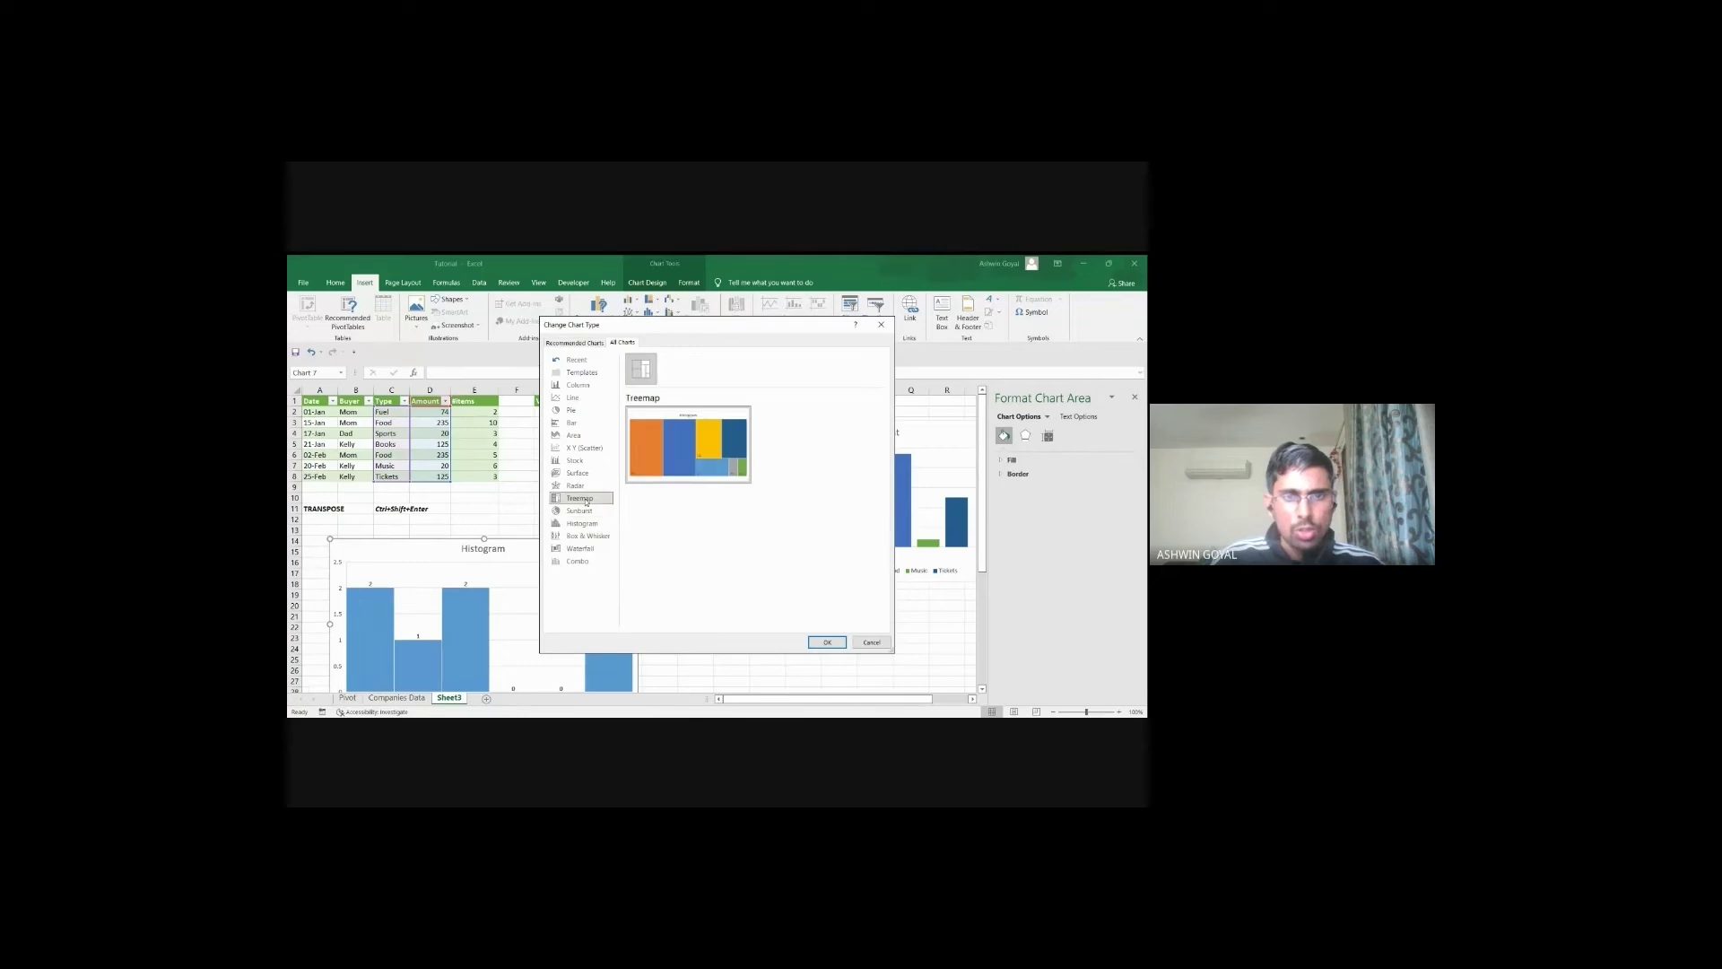
{"action": "mouse_move", "coordinate": [675, 428]}
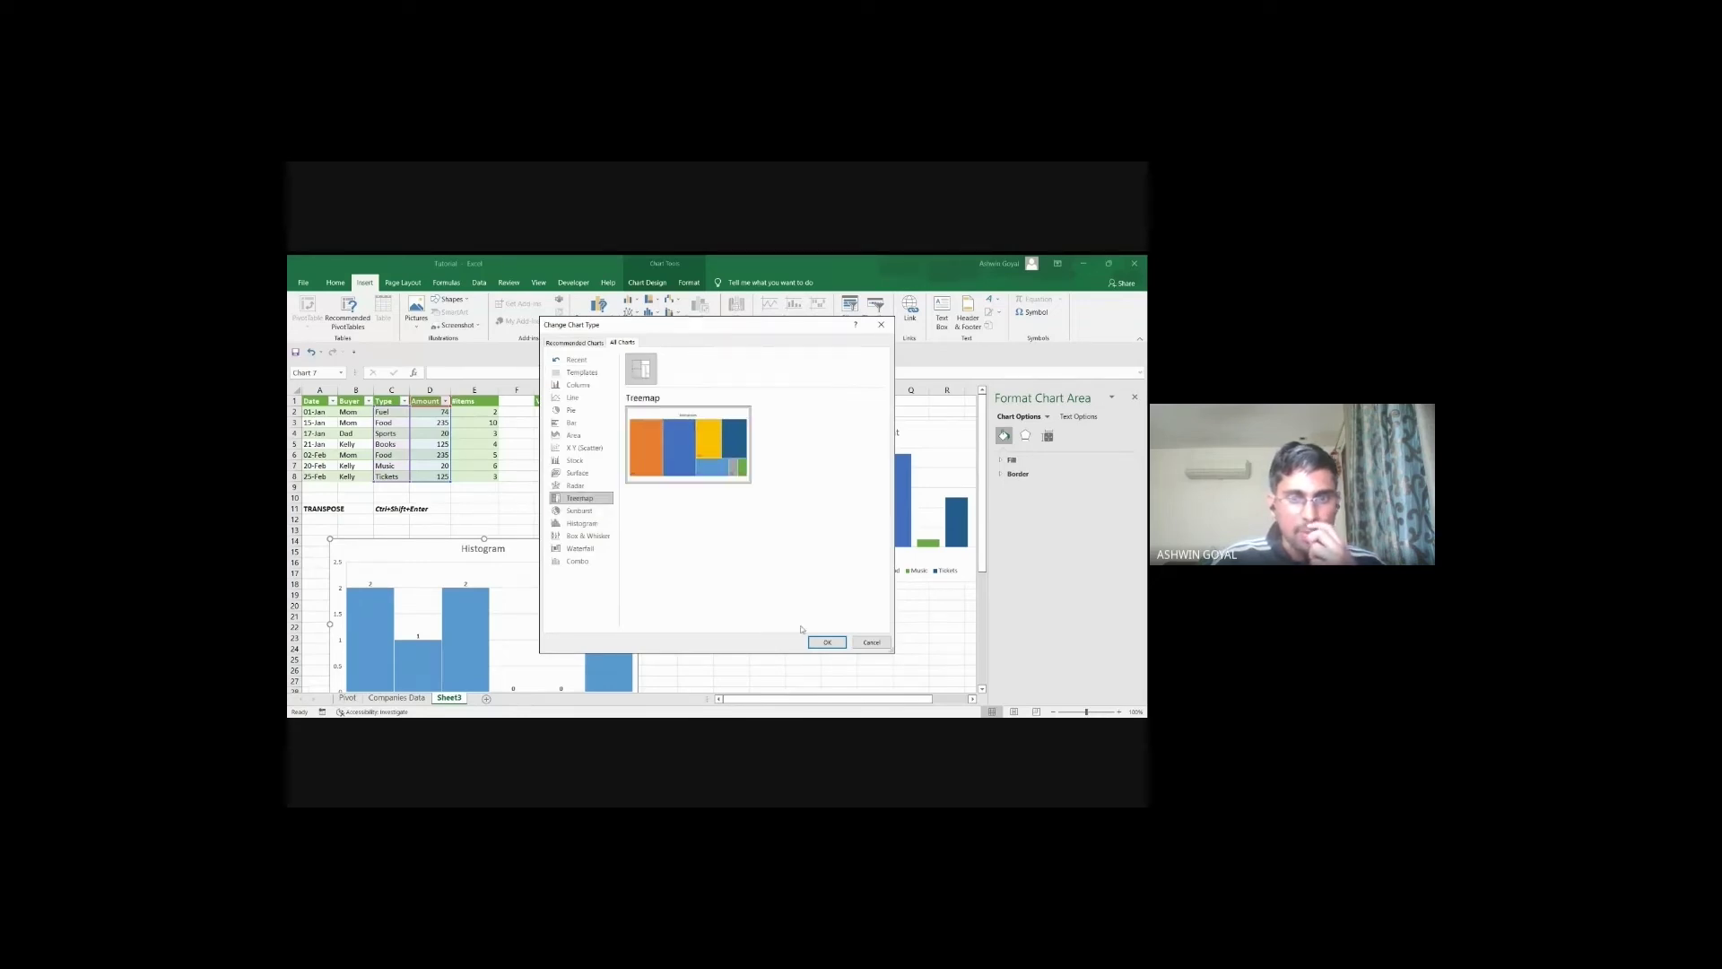
{"action": "left_click", "coordinate": [825, 642]}
Step: Enlarge the treemap and reposition it between the expense table and the Type vs Amount chart
{"action": "left_click_drag", "start_coordinate": [546, 556], "coordinate": [611, 447]}
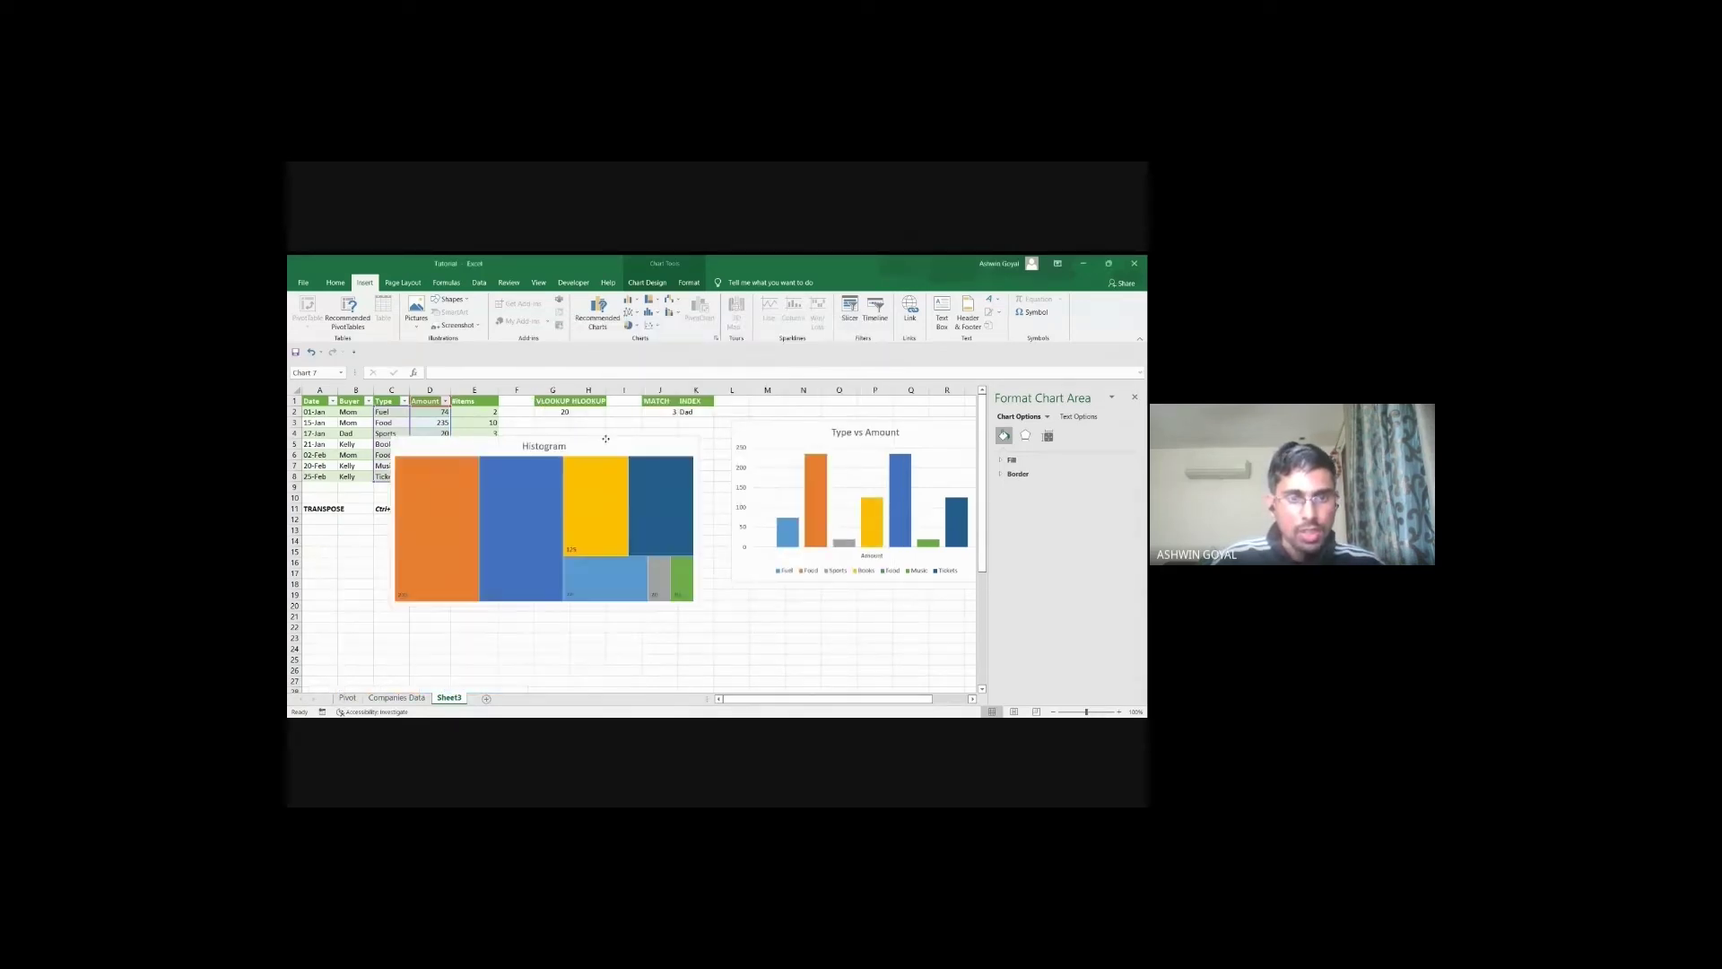
{"action": "left_click_drag", "start_coordinate": [395, 601], "coordinate": [358, 619]}
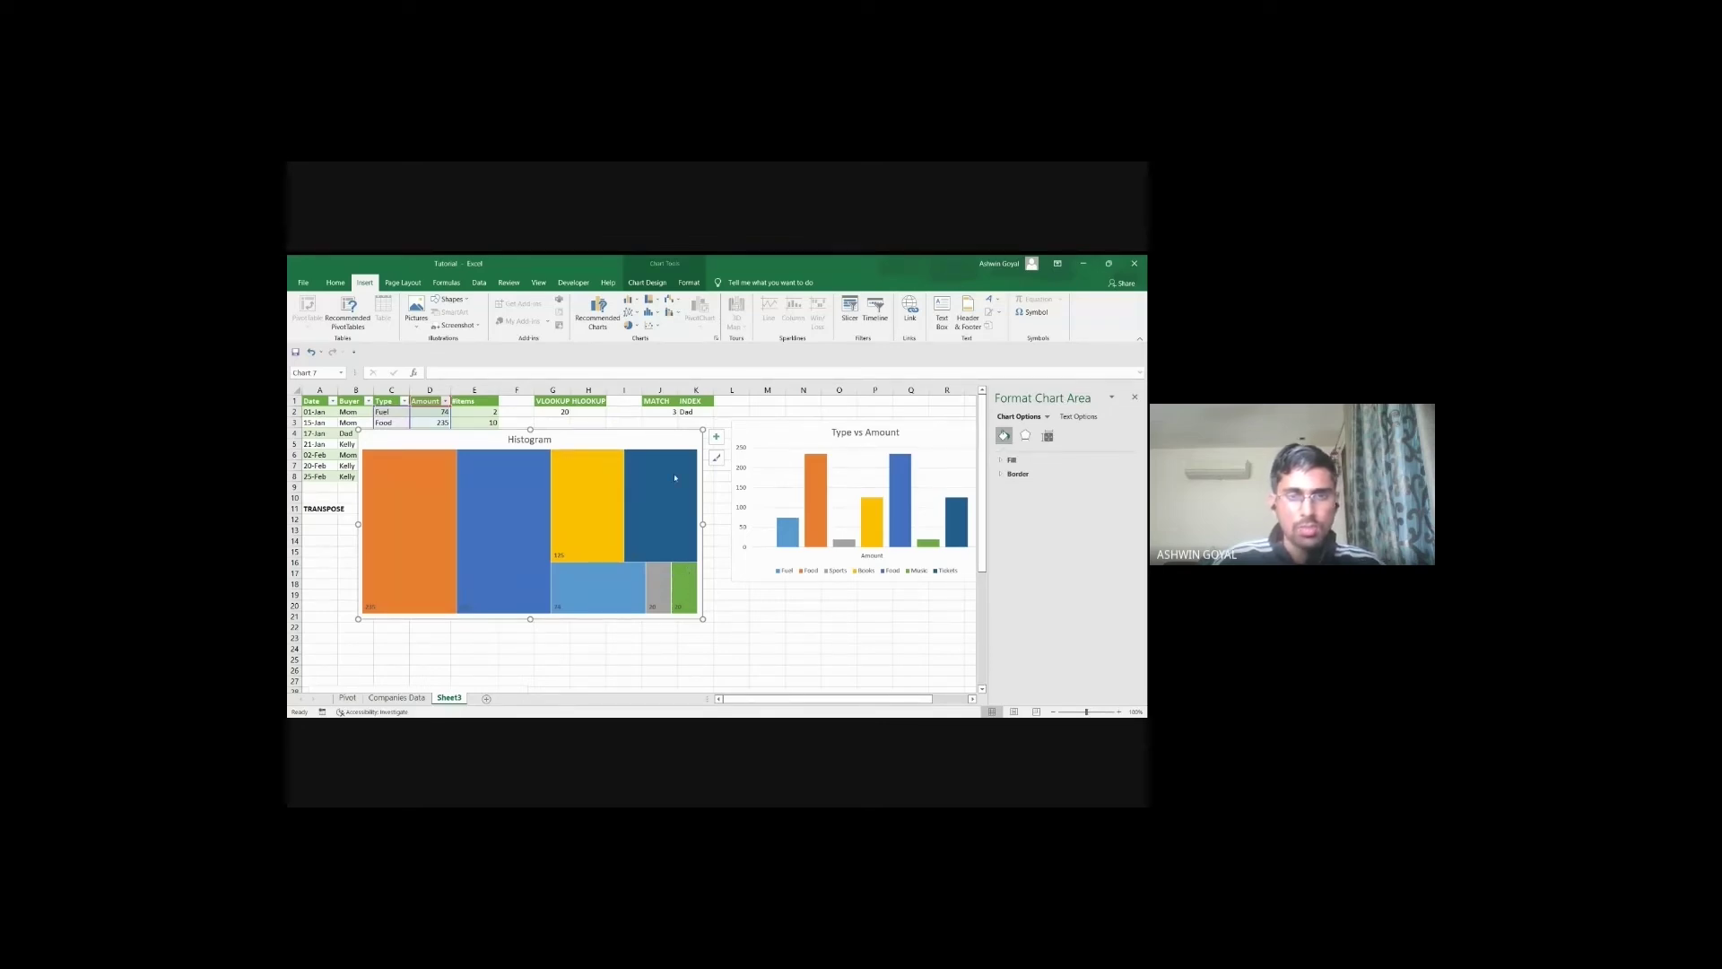
{"action": "left_click_drag", "start_coordinate": [669, 437], "coordinate": [670, 466]}
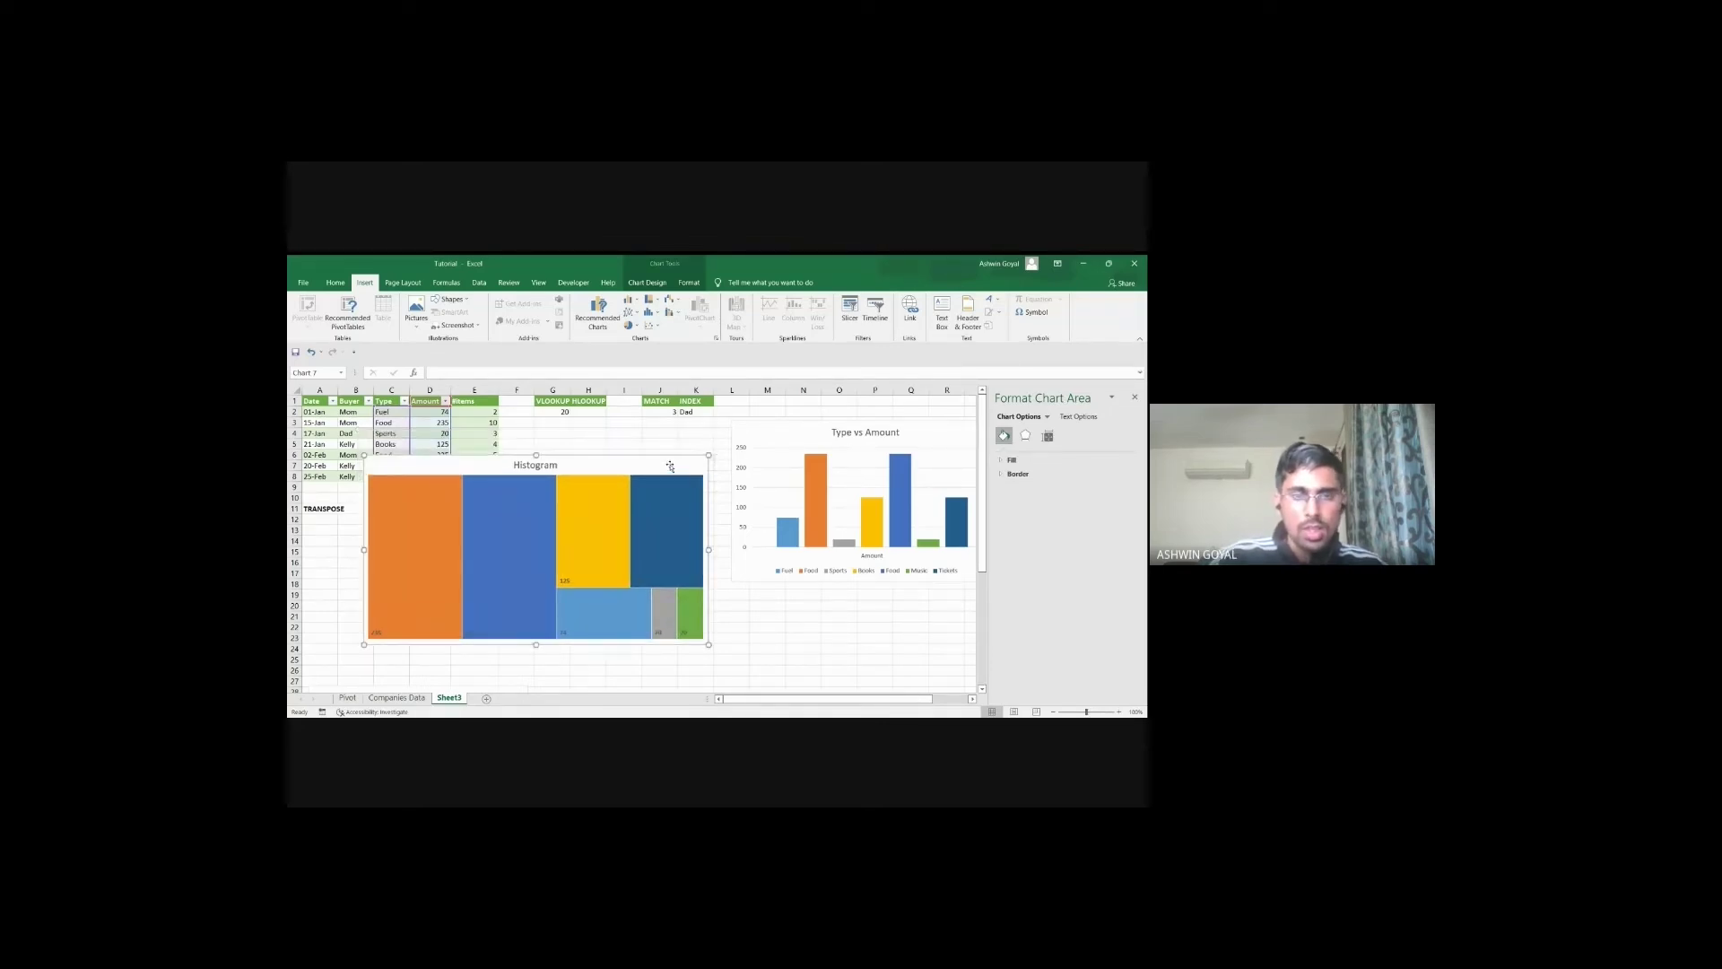
Step: Delete the treemap chart from the sheet, keeping the Type vs Amount column chart
{"action": "key", "text": "Delete"}
{"action": "key", "text": "alt+Tab"}
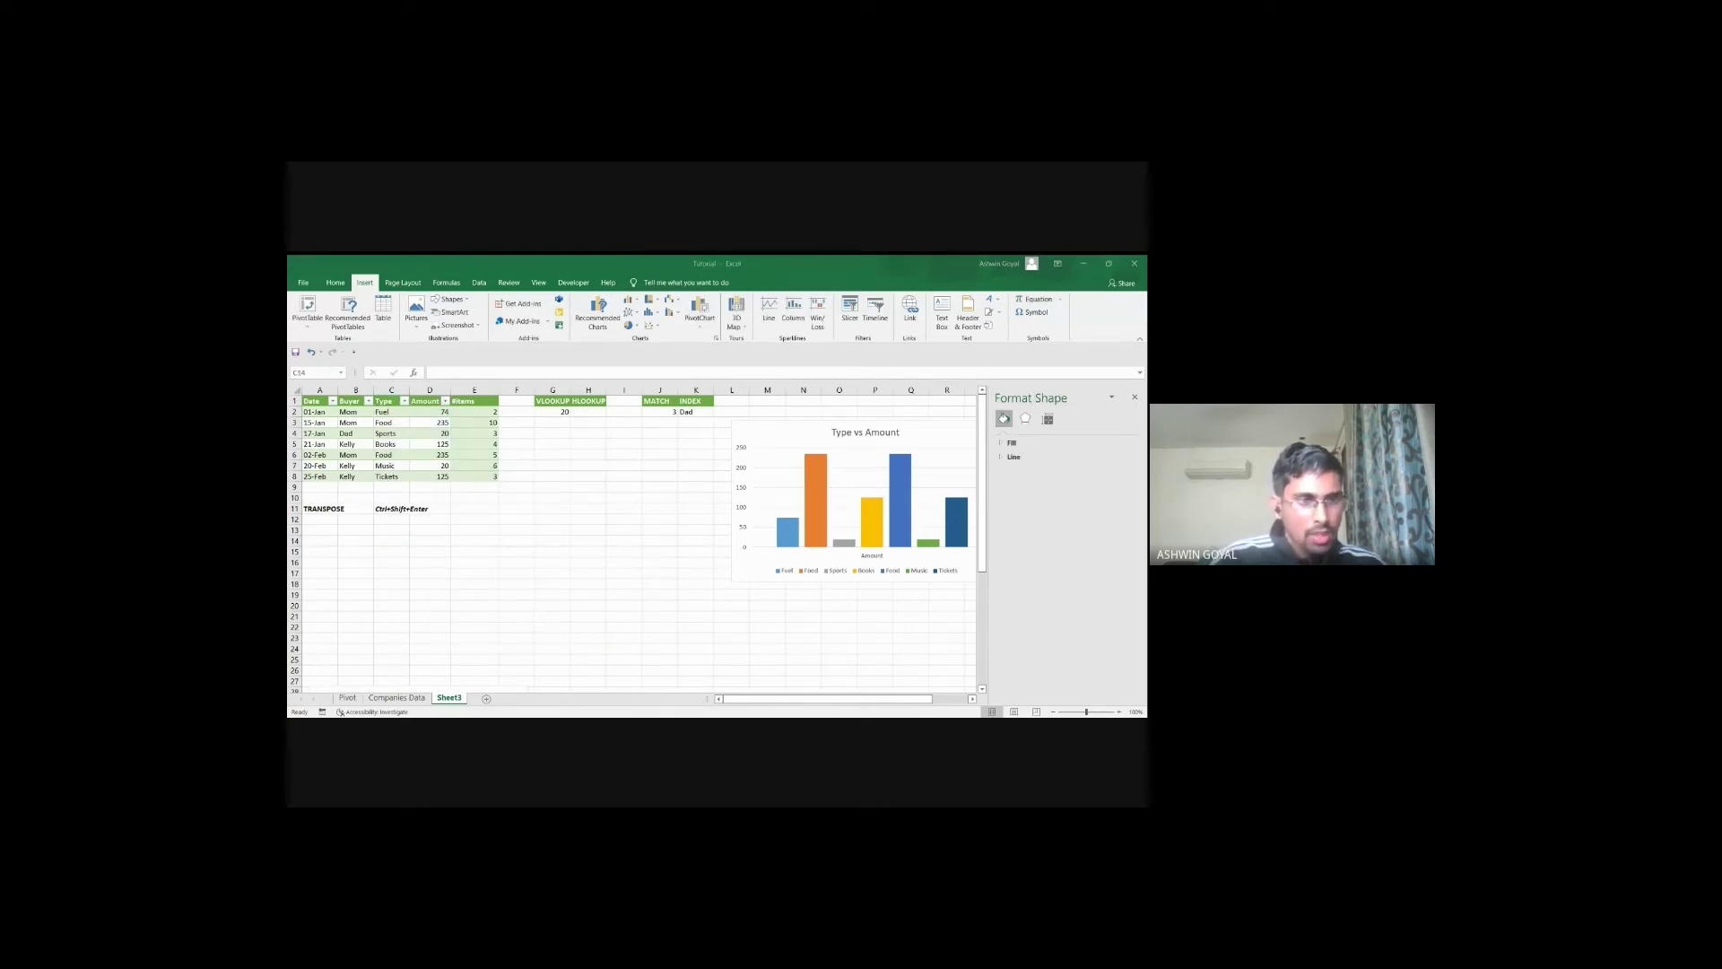
{"action": "key", "text": "alt+Tab"}
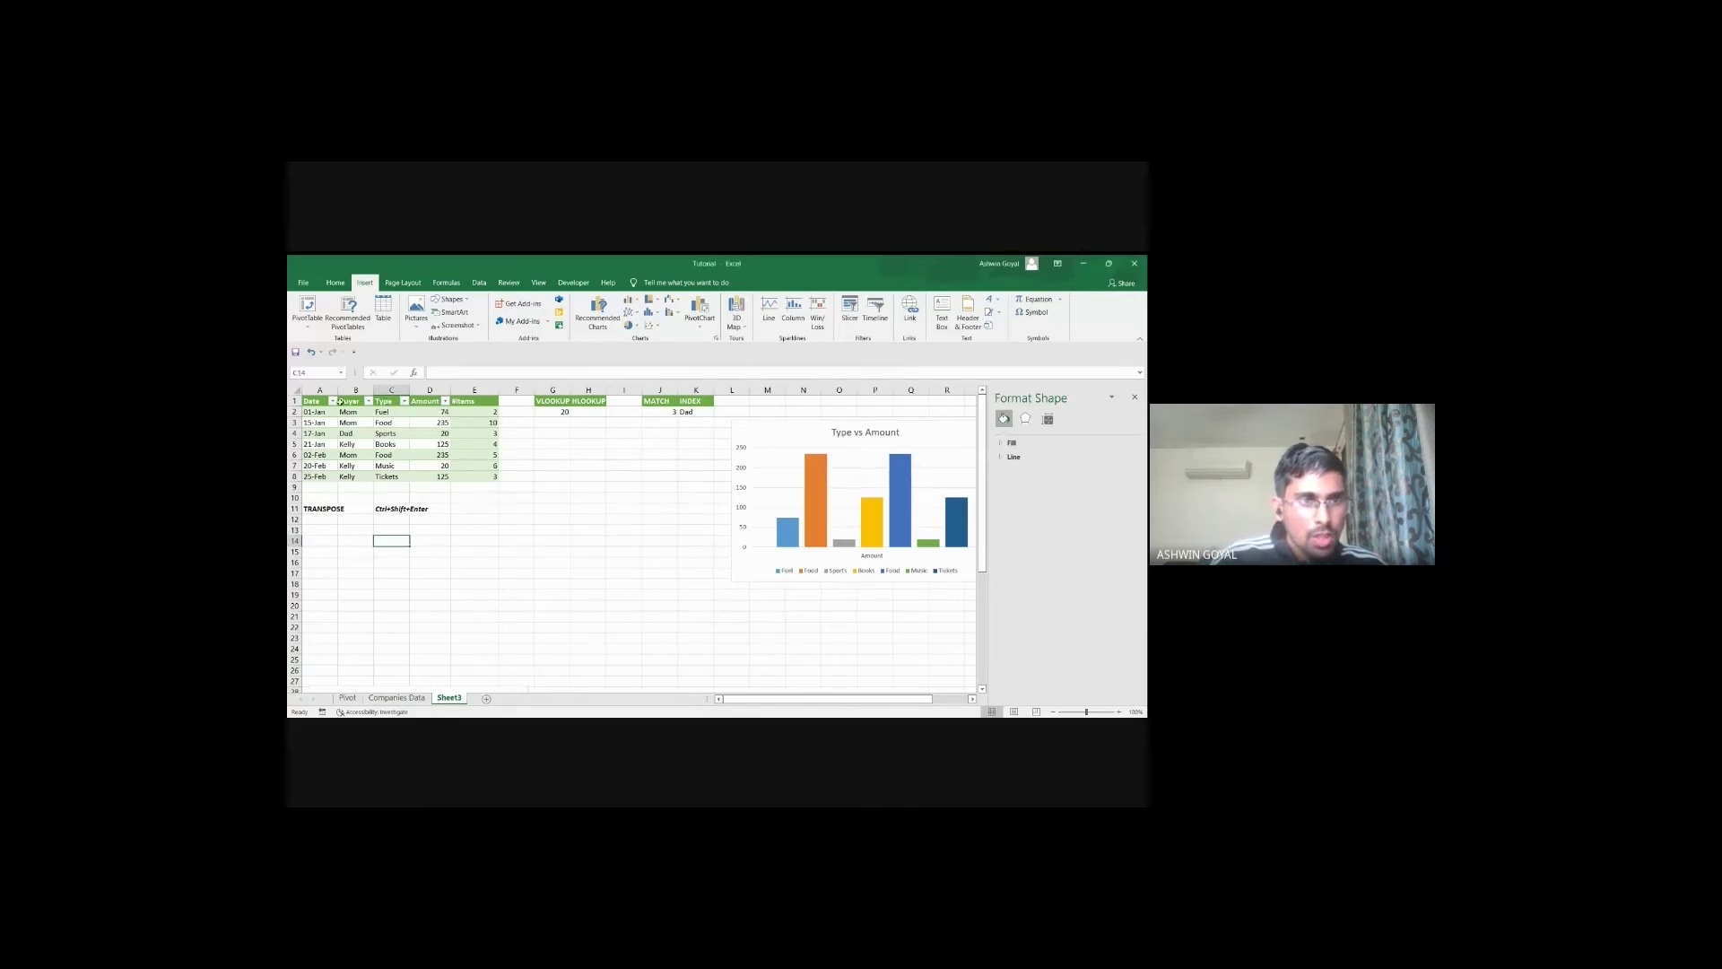
Step: Examine the expense table's header row, its February and January dates, and the Date column's filter
{"action": "left_click_drag", "start_coordinate": [320, 402], "coordinate": [473, 401]}
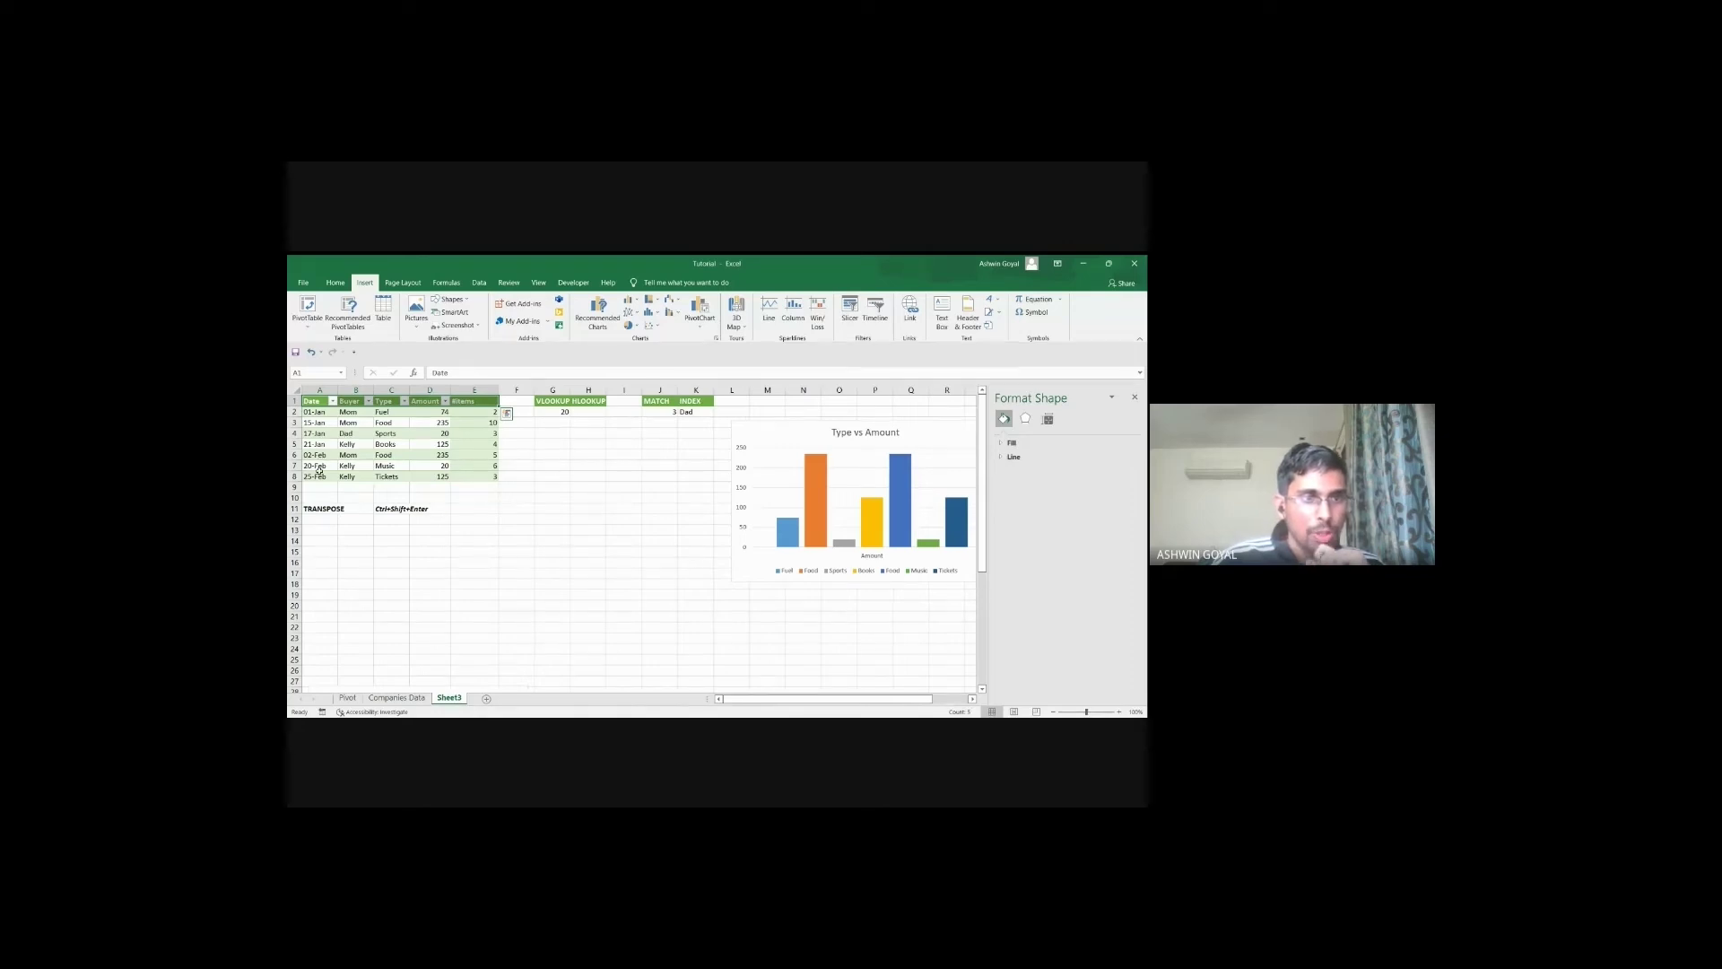
{"action": "left_click", "coordinate": [323, 456]}
{"action": "key", "text": "ctrl+shift+Down"}
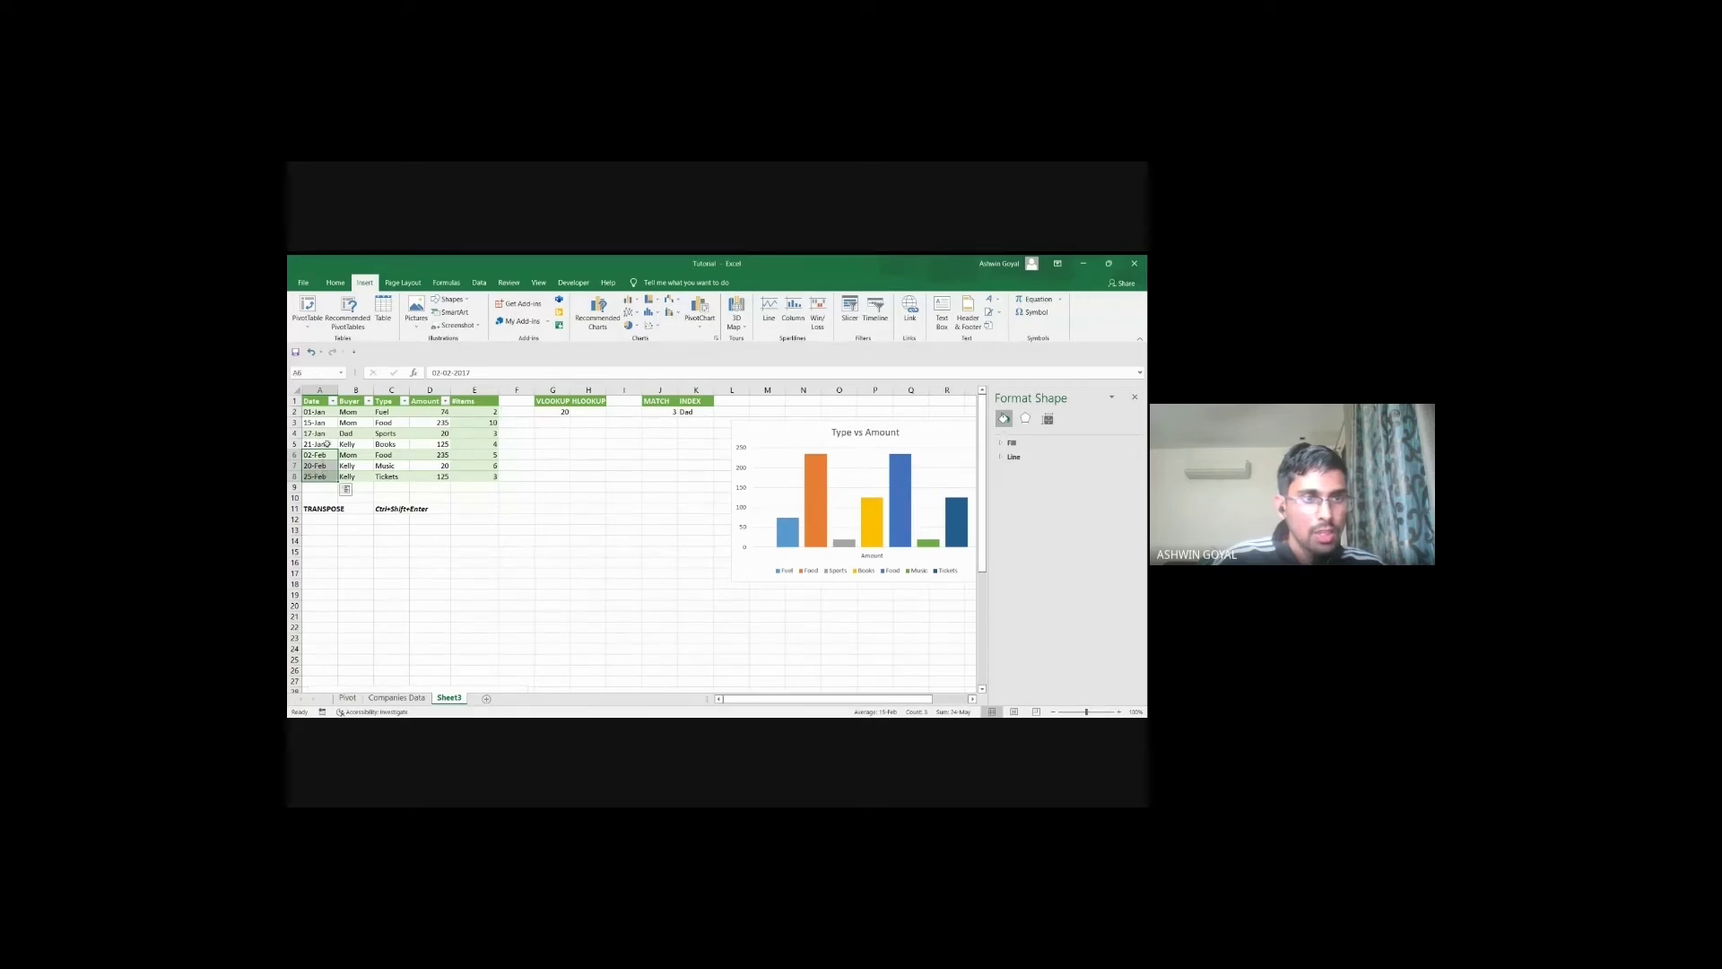
{"action": "left_click_drag", "start_coordinate": [325, 413], "coordinate": [325, 444]}
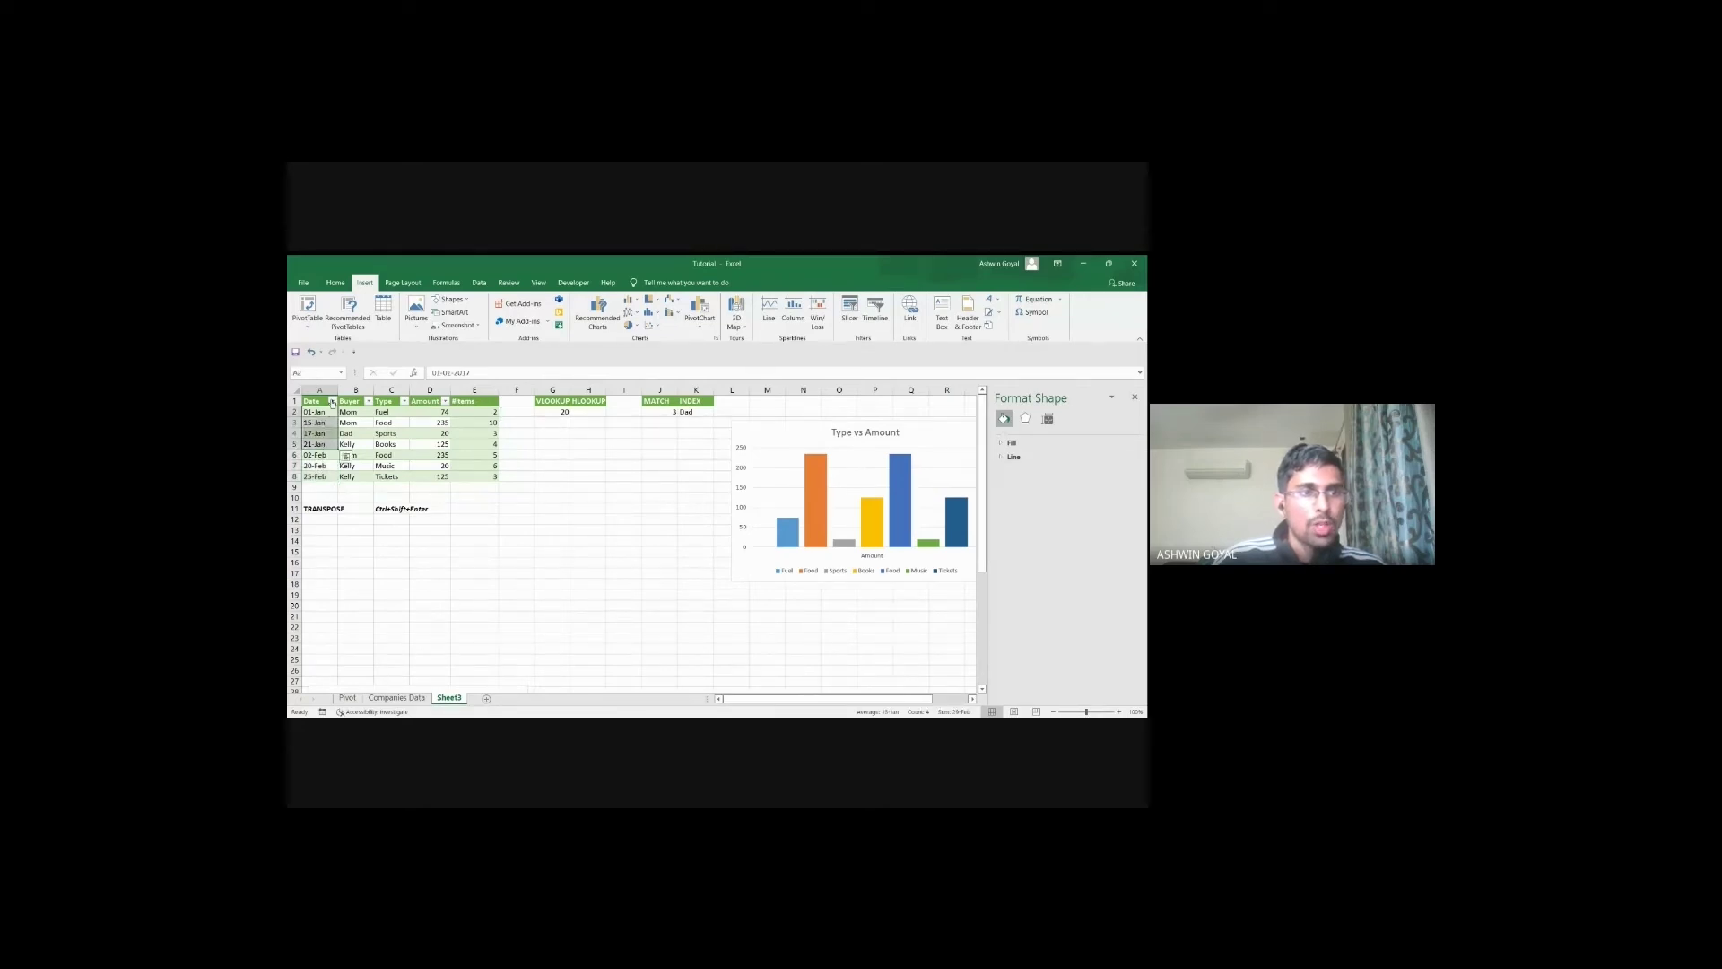
{"action": "left_click", "coordinate": [333, 403]}
{"action": "key", "text": "Escape"}
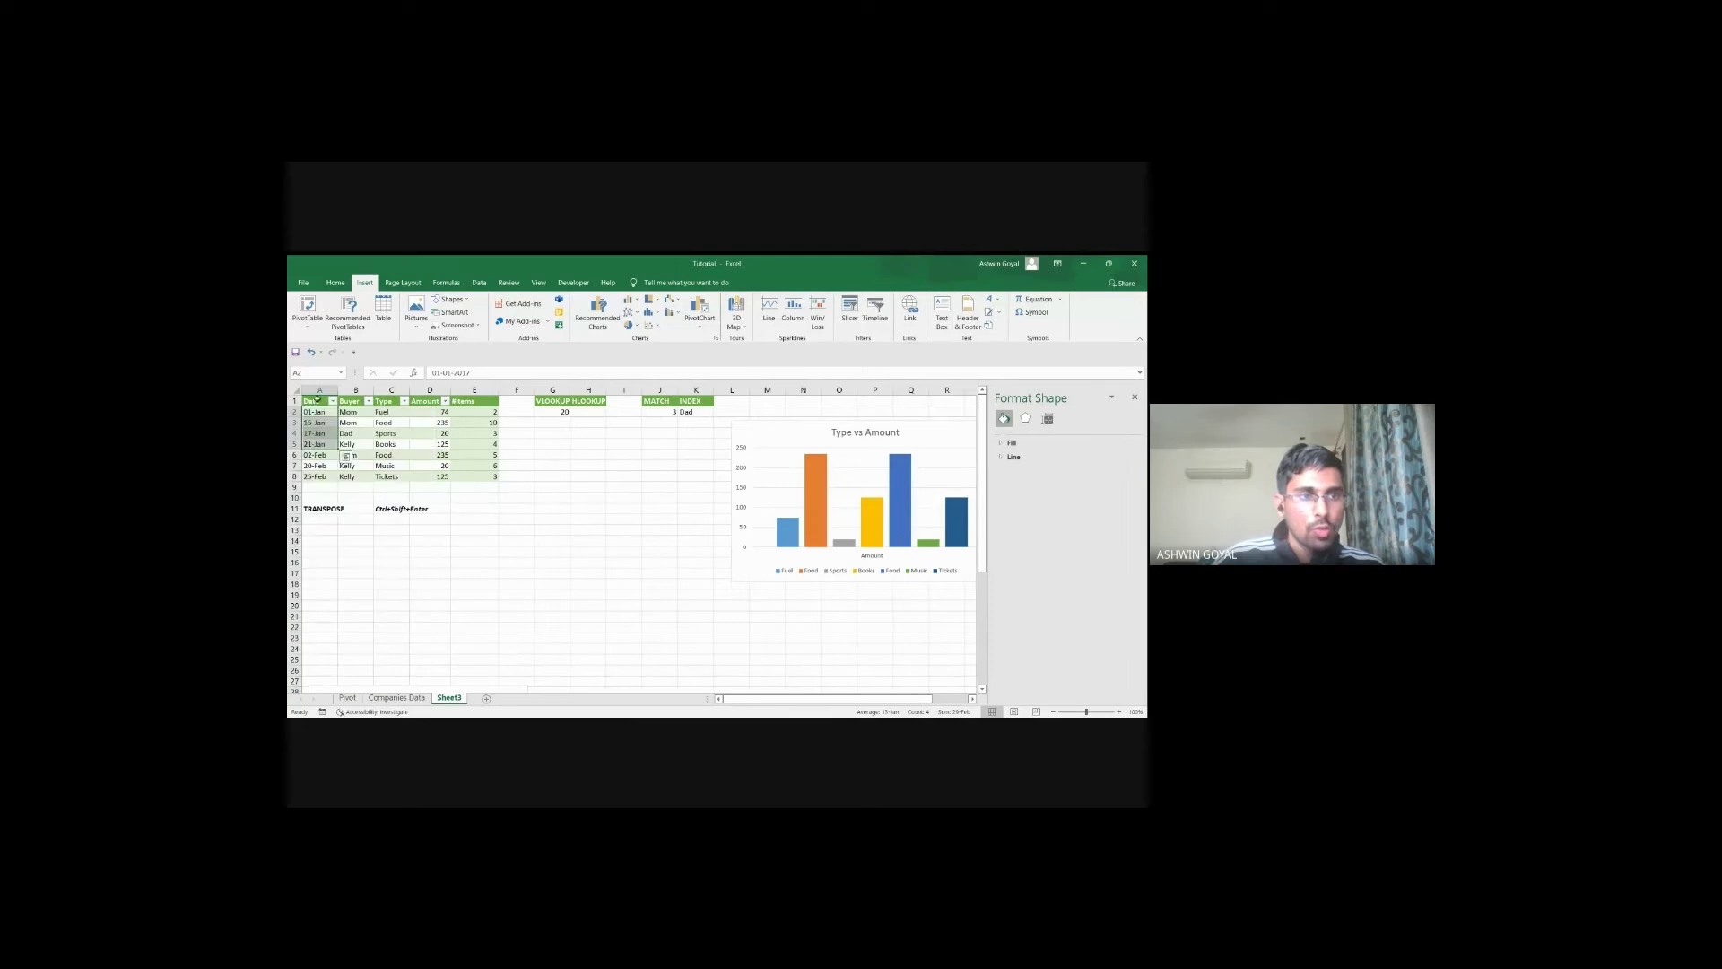
Step: Remove the filter buttons from the expense table's header row and turn filtering back on
{"action": "left_click", "coordinate": [318, 406]}
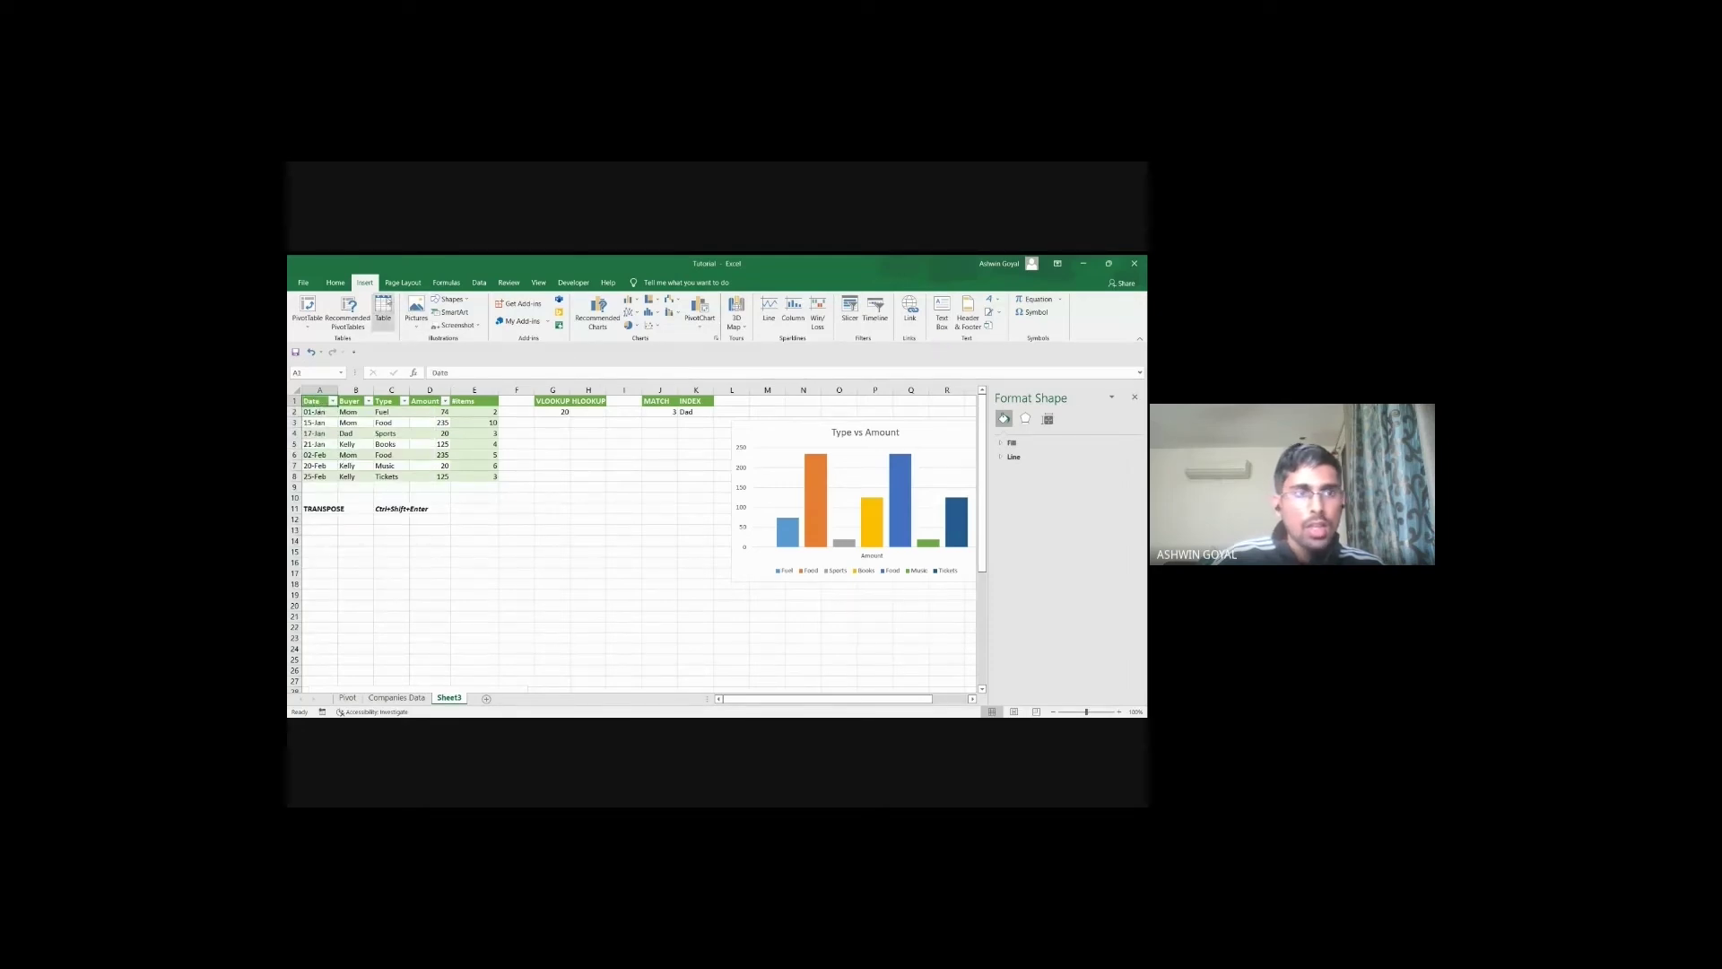
{"action": "left_click", "coordinate": [335, 282]}
{"action": "left_click", "coordinate": [1005, 309]}
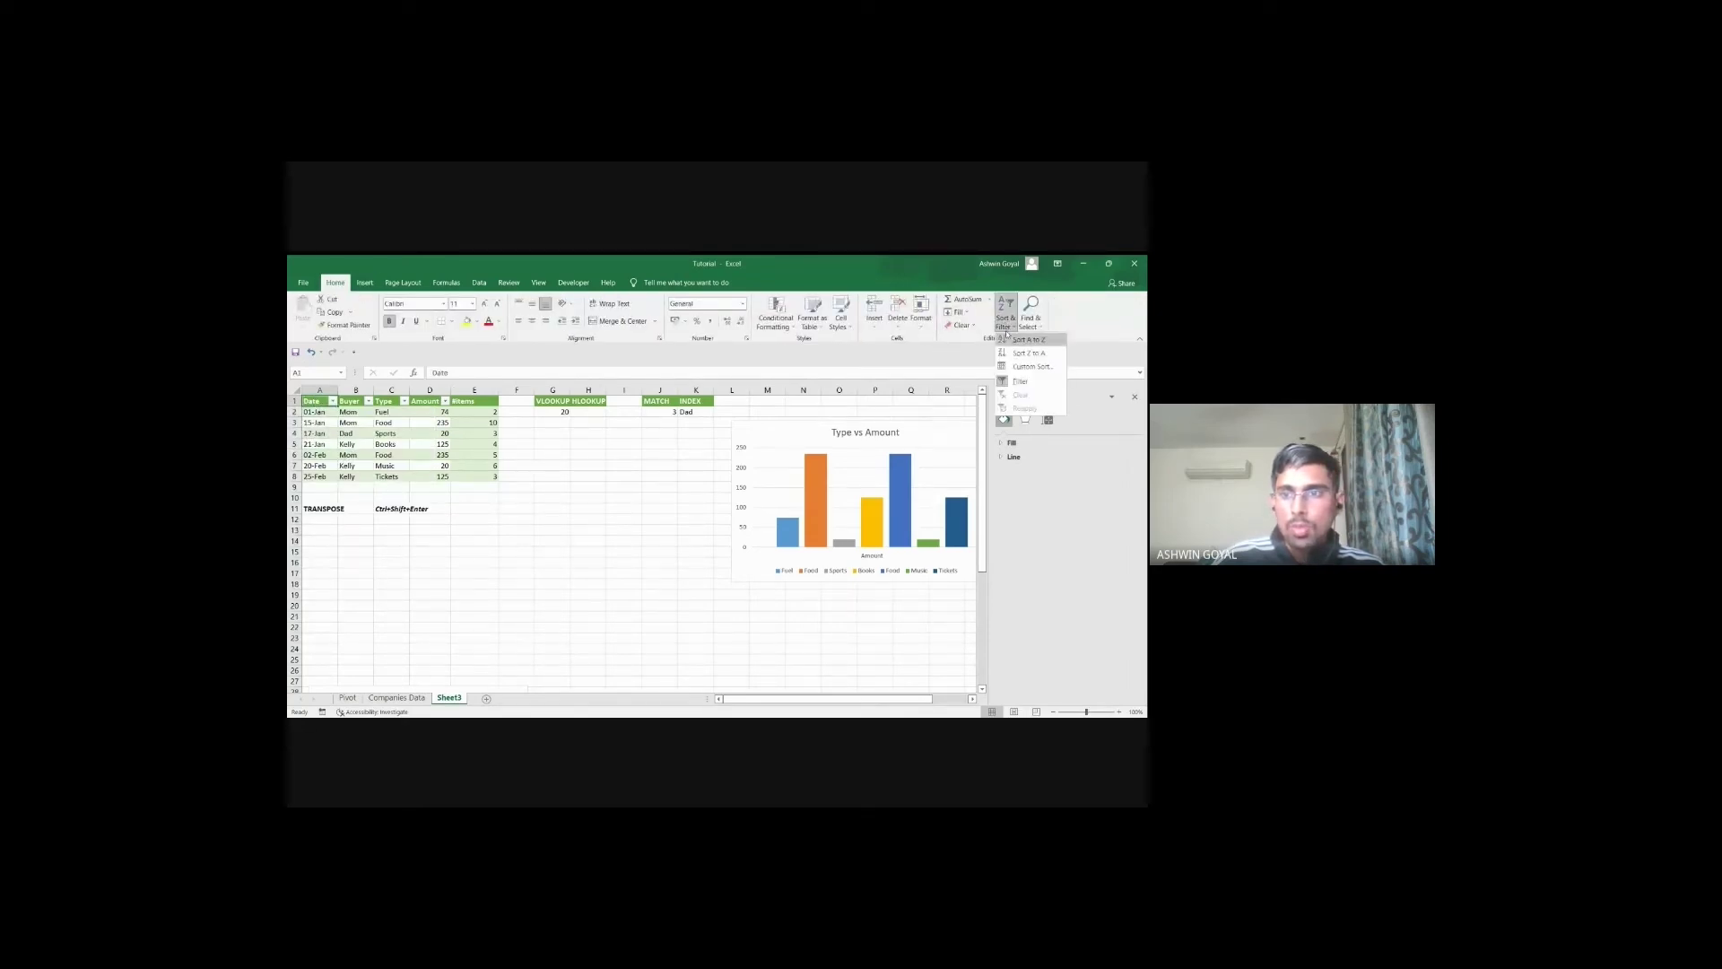
{"action": "left_click", "coordinate": [1010, 388]}
{"action": "left_click_drag", "start_coordinate": [319, 402], "coordinate": [485, 469]}
{"action": "left_click", "coordinate": [314, 404]}
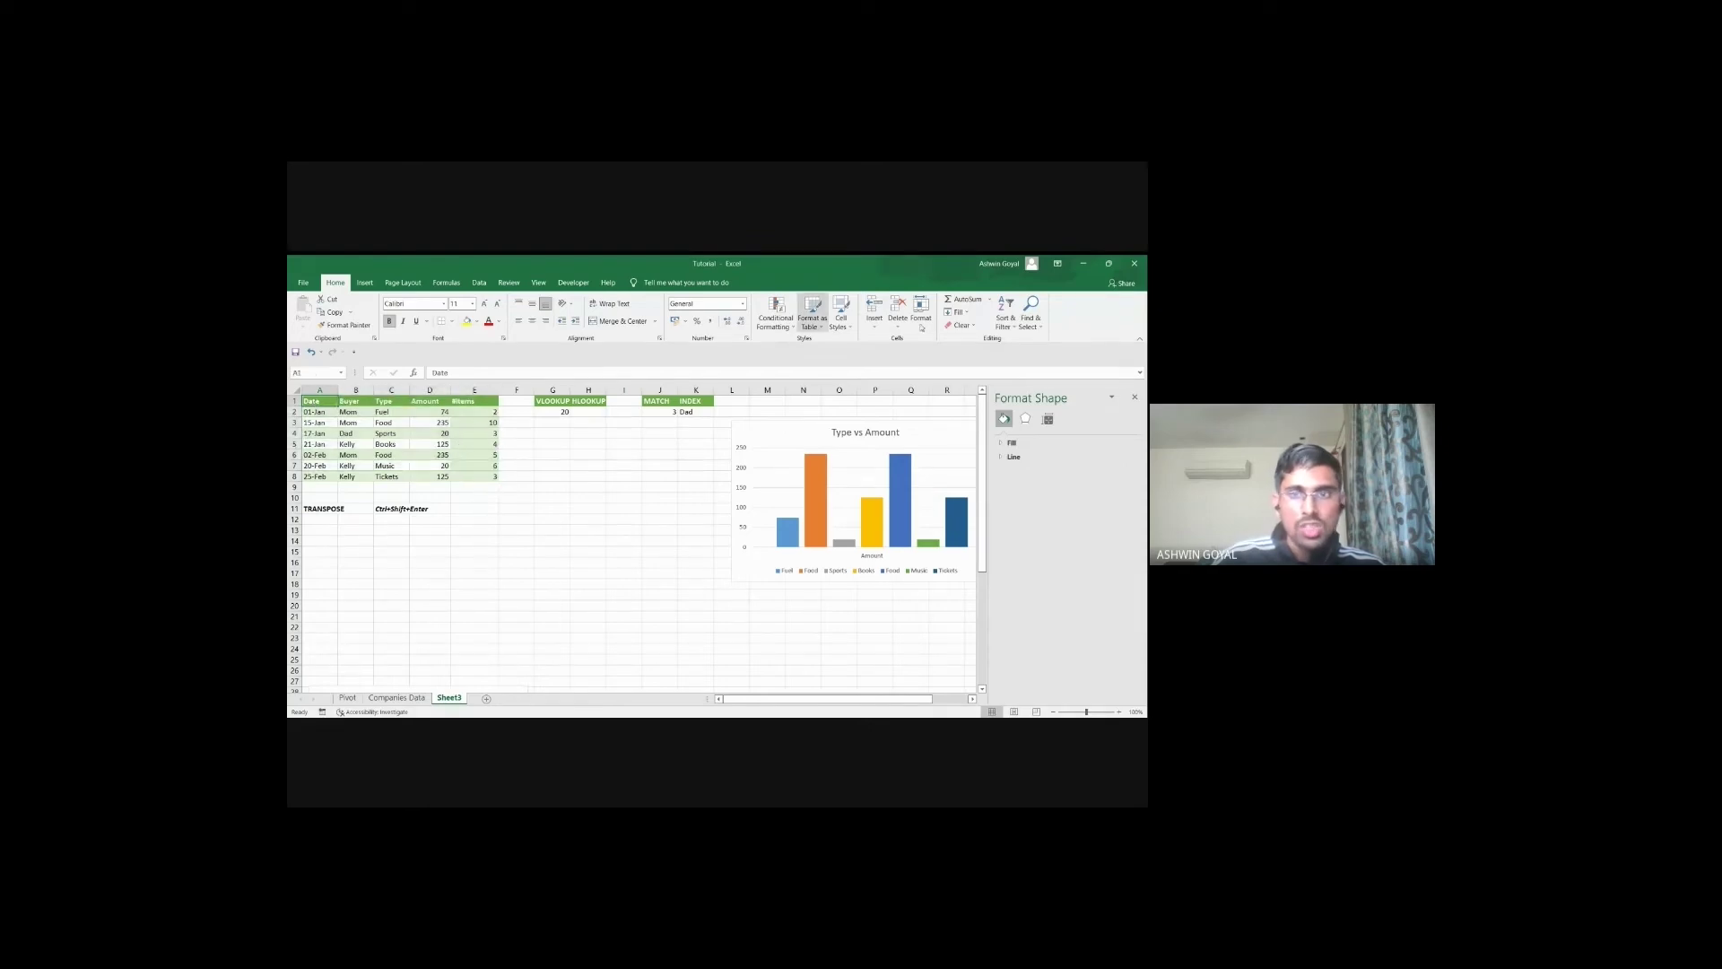
{"action": "left_click", "coordinate": [1005, 310]}
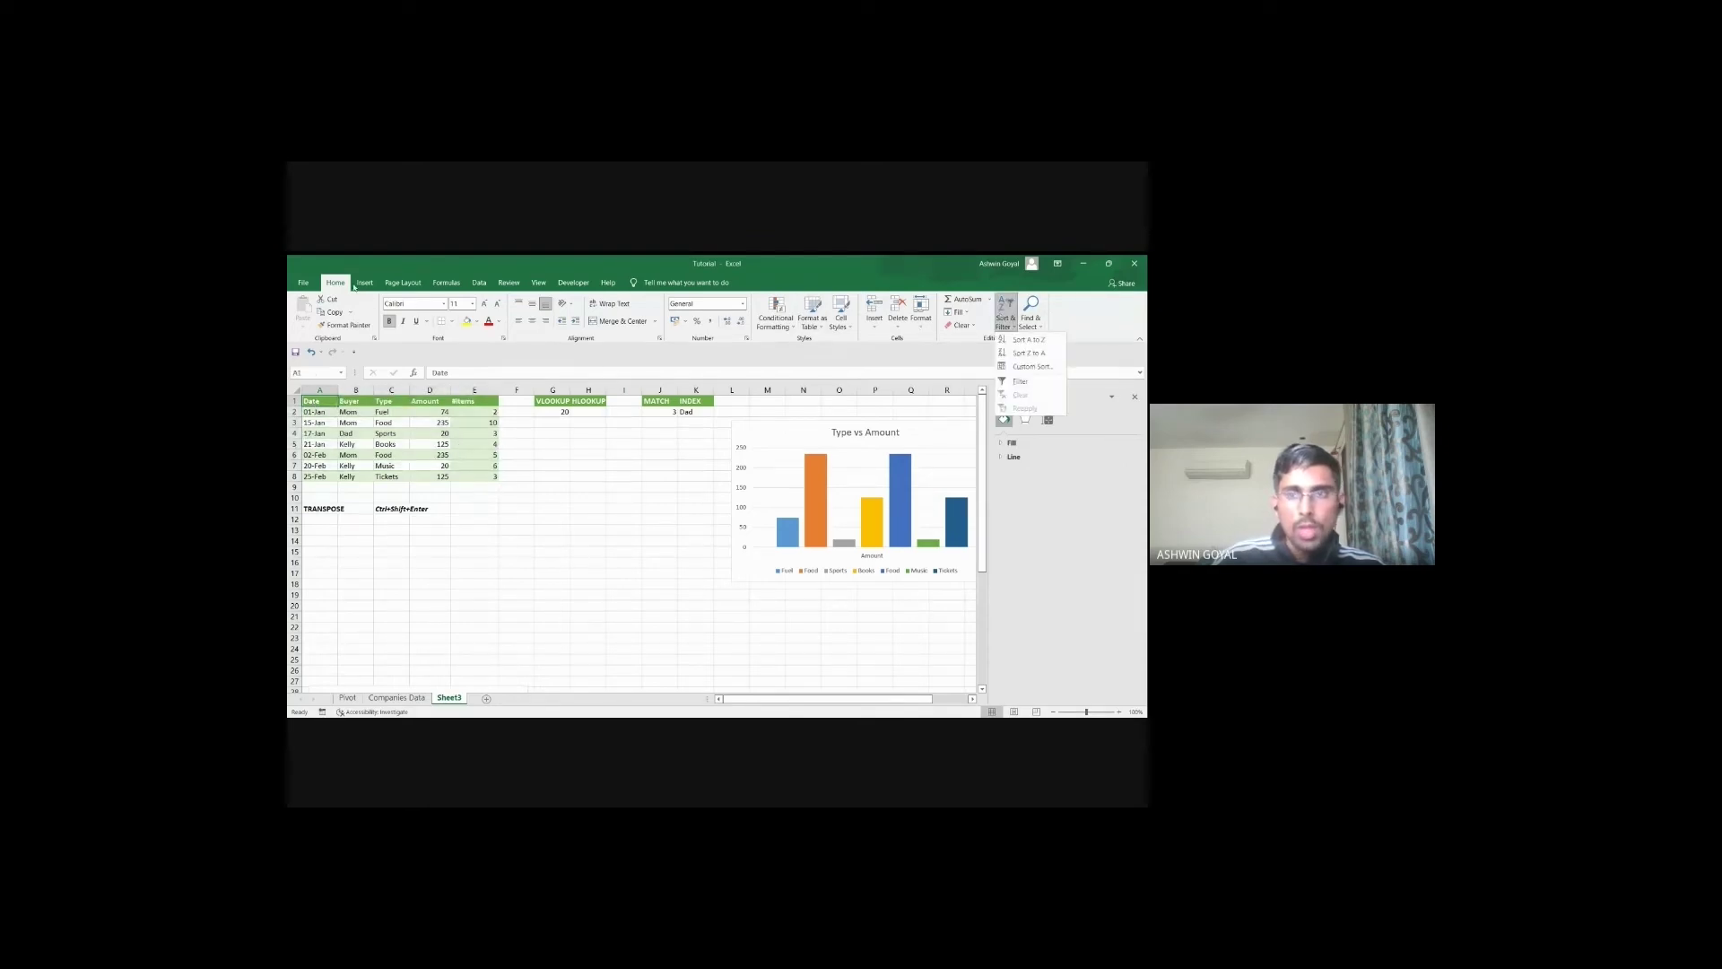
{"action": "left_click", "coordinate": [1020, 380]}
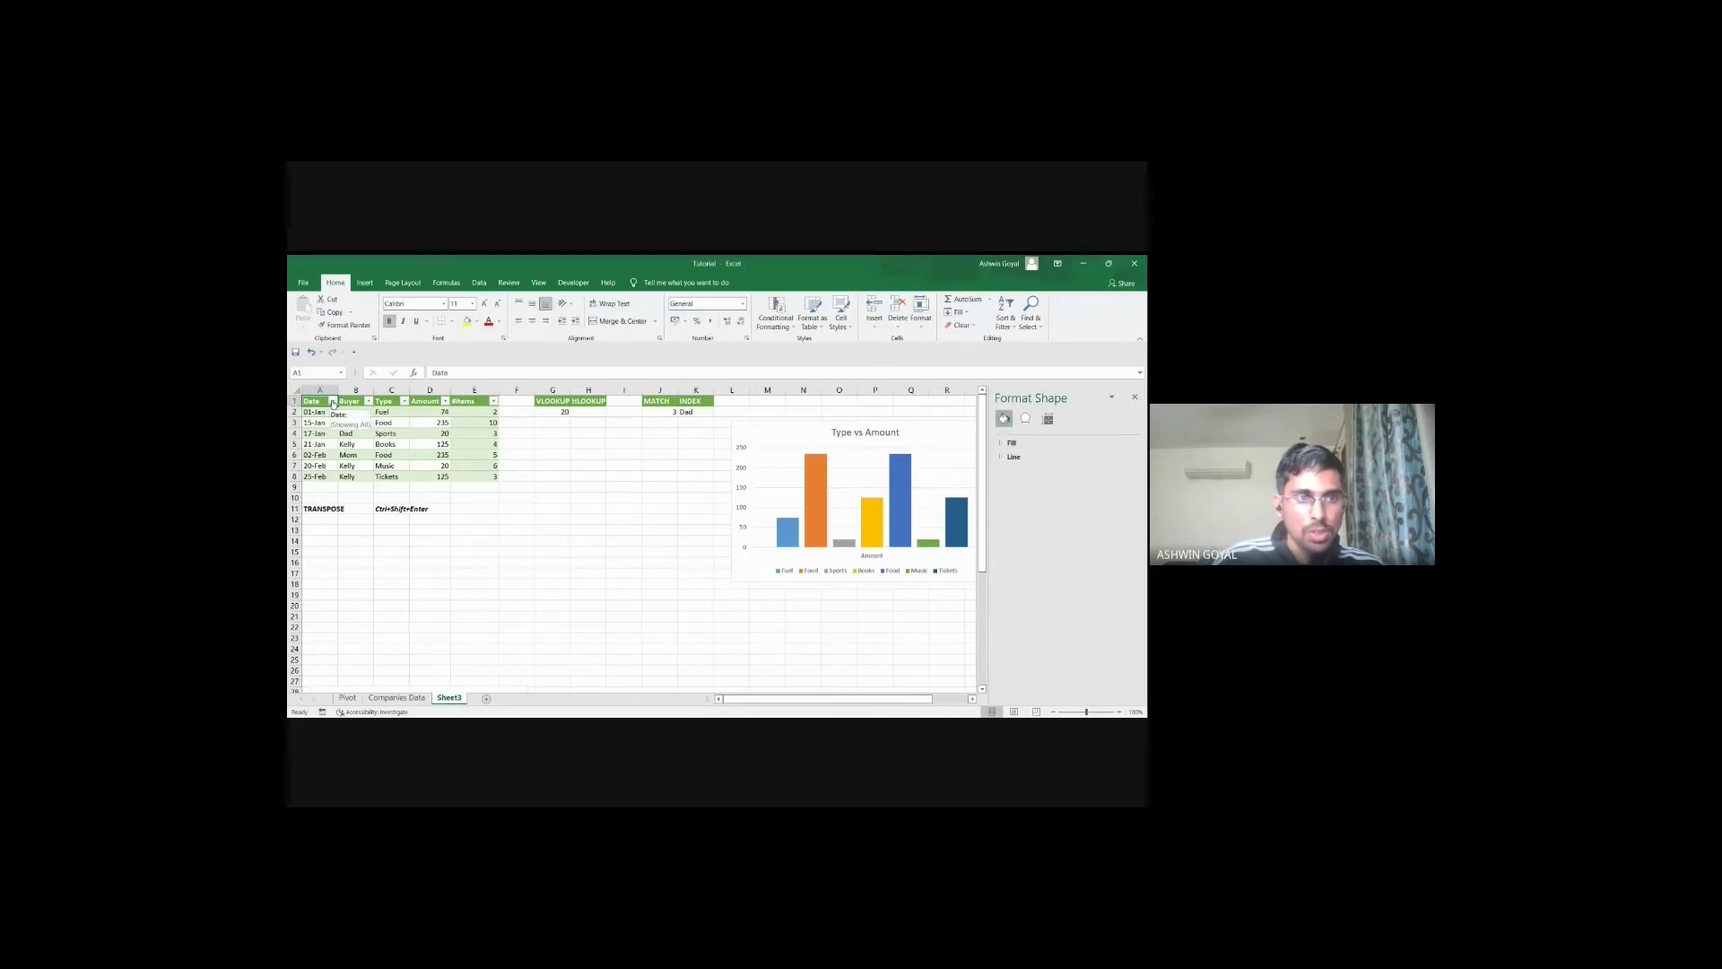
Step: Filter the Date column to only the January 2017 rows and select the filtered records
{"action": "left_click", "coordinate": [335, 403]}
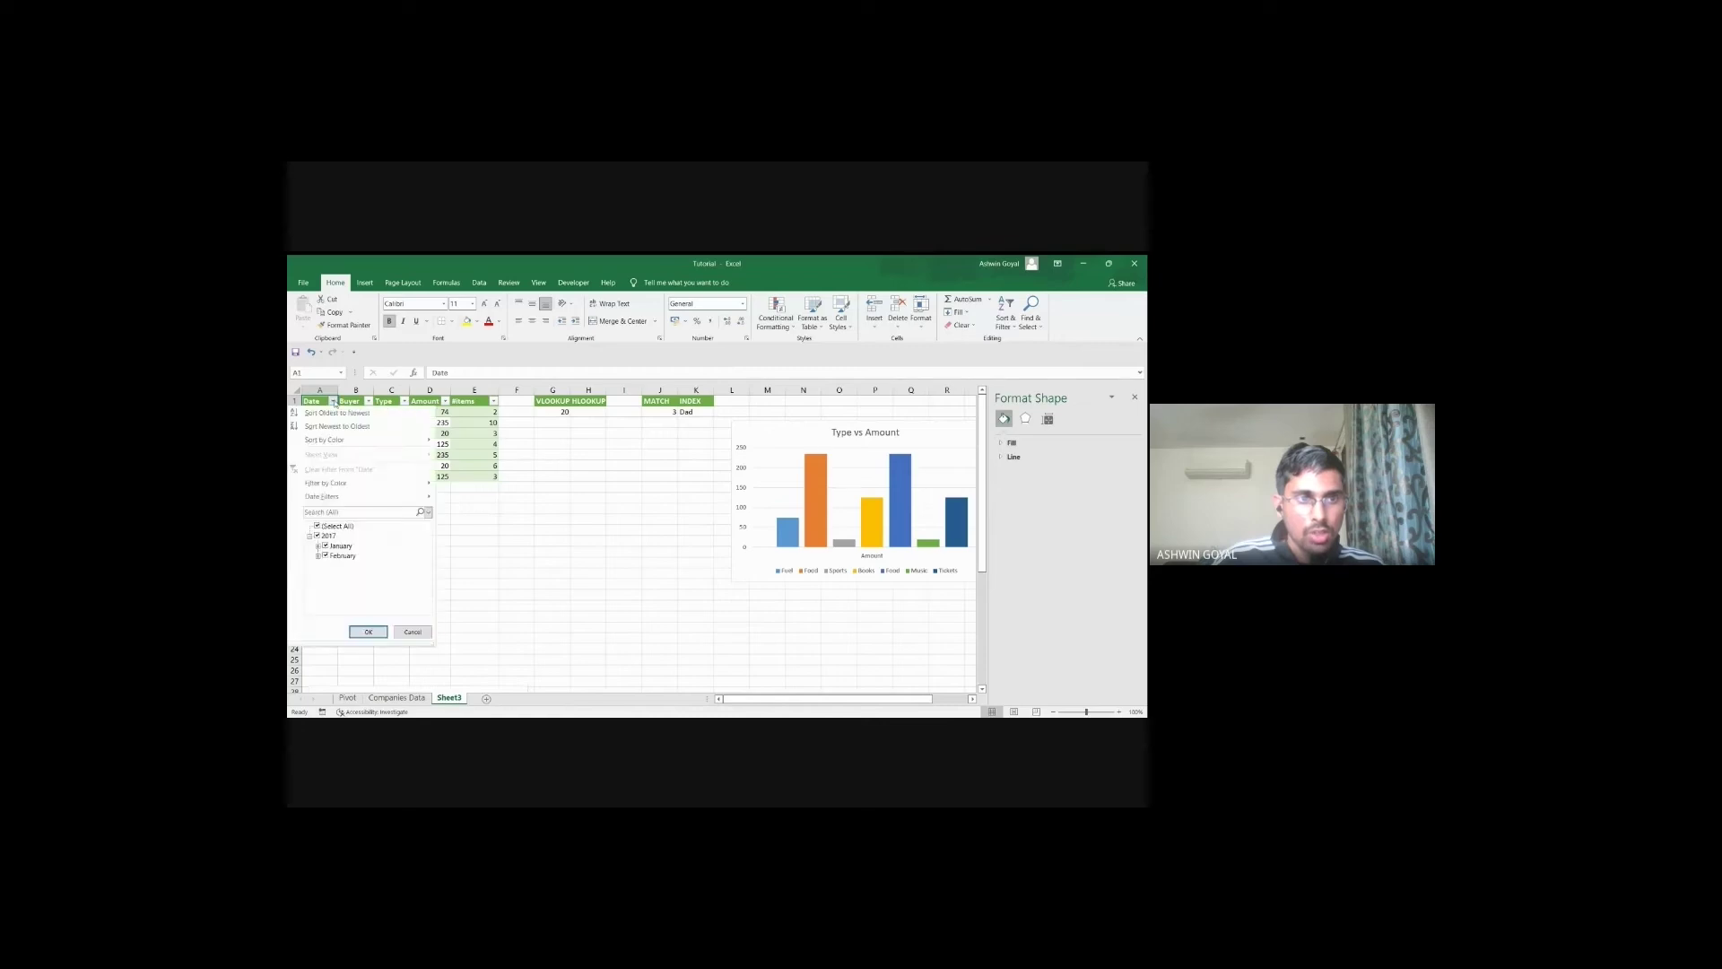
{"action": "mouse_move", "coordinate": [341, 499]}
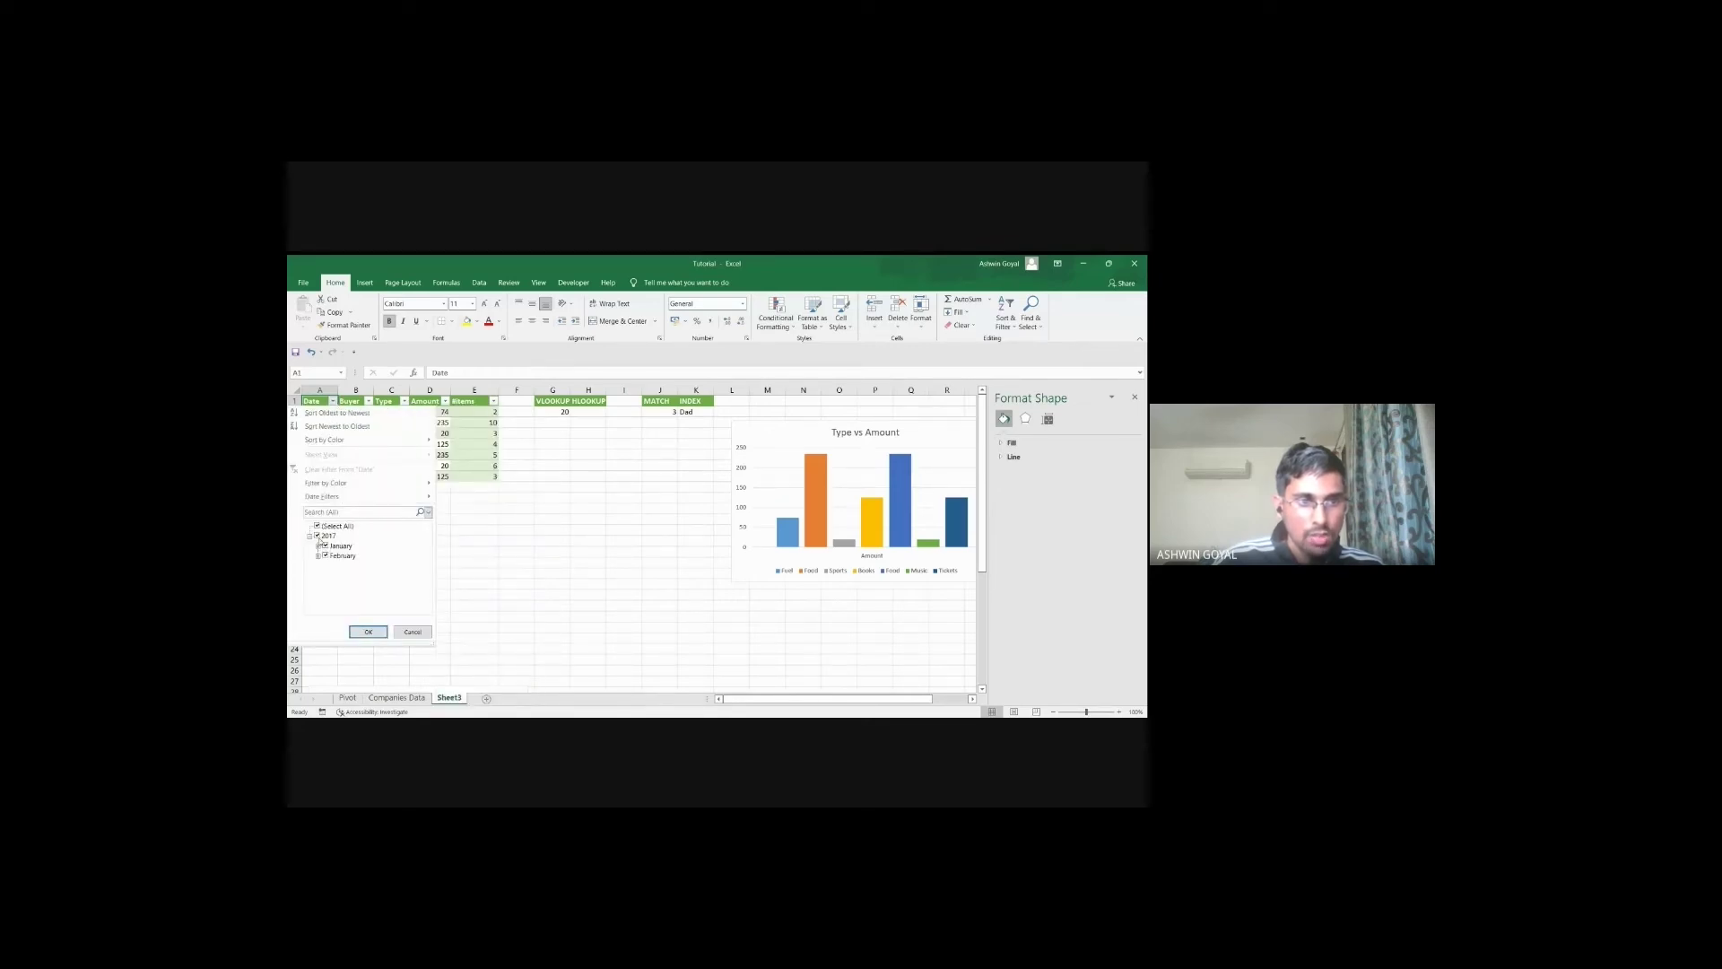
{"action": "left_click", "coordinate": [327, 547]}
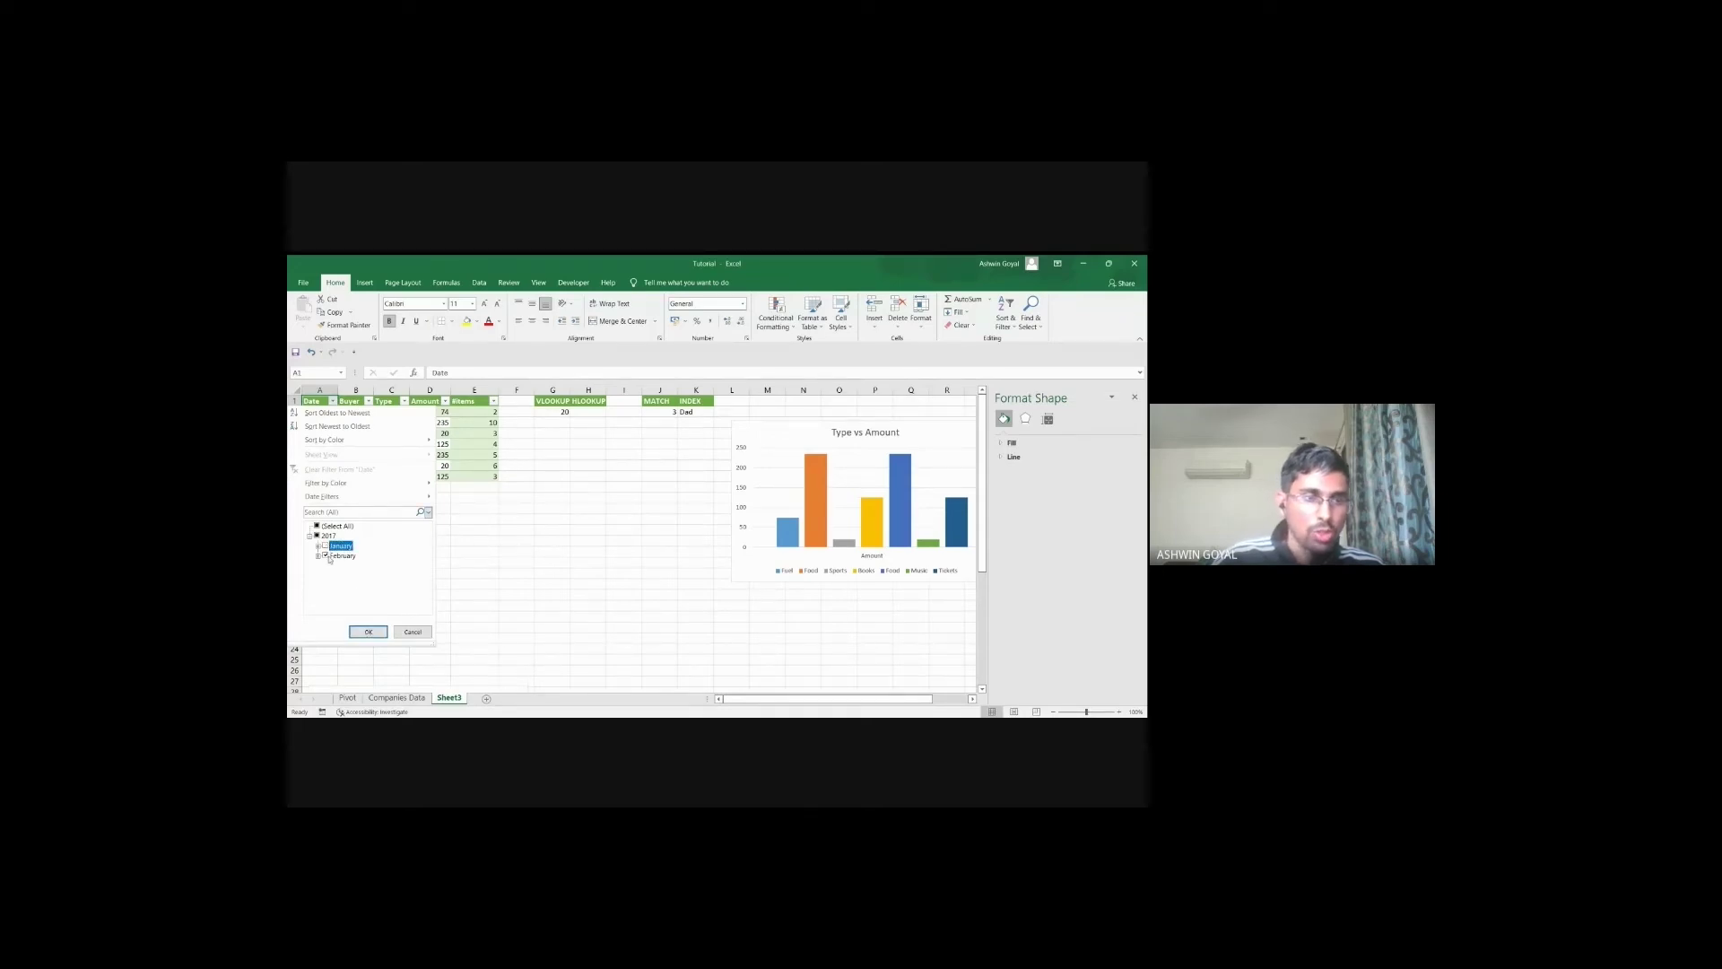
{"action": "left_click", "coordinate": [326, 557]}
{"action": "left_click", "coordinate": [325, 546]}
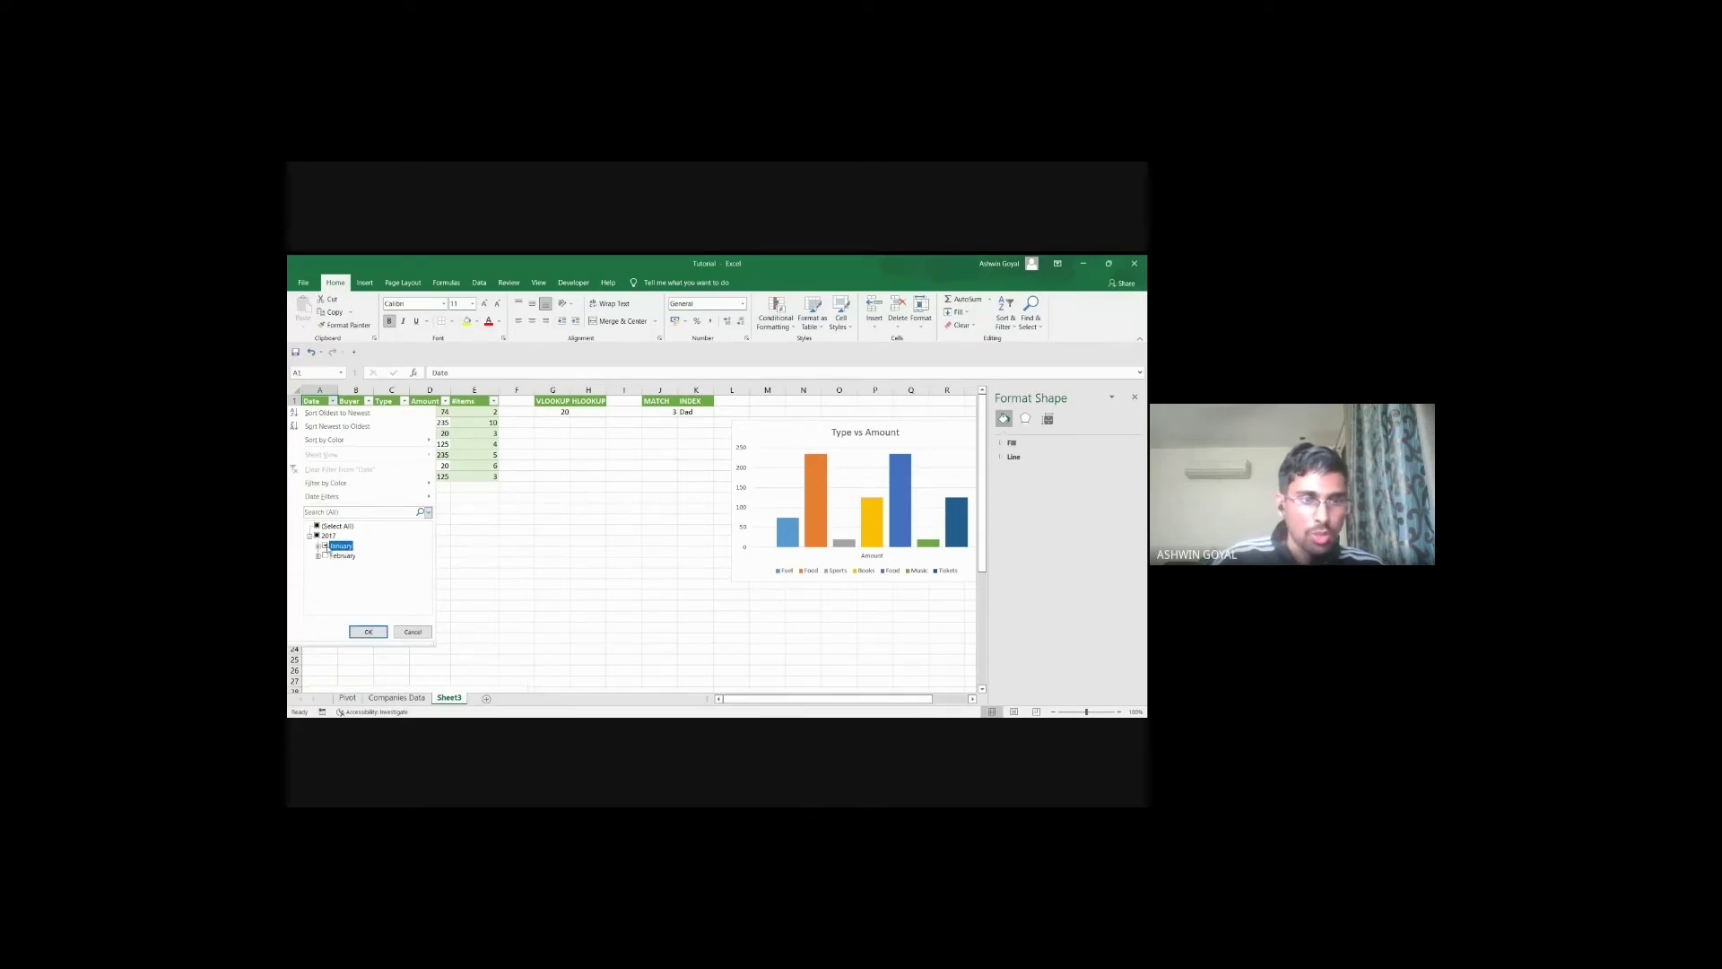
{"action": "left_click", "coordinate": [371, 632]}
{"action": "left_click_drag", "start_coordinate": [314, 412], "coordinate": [462, 441]}
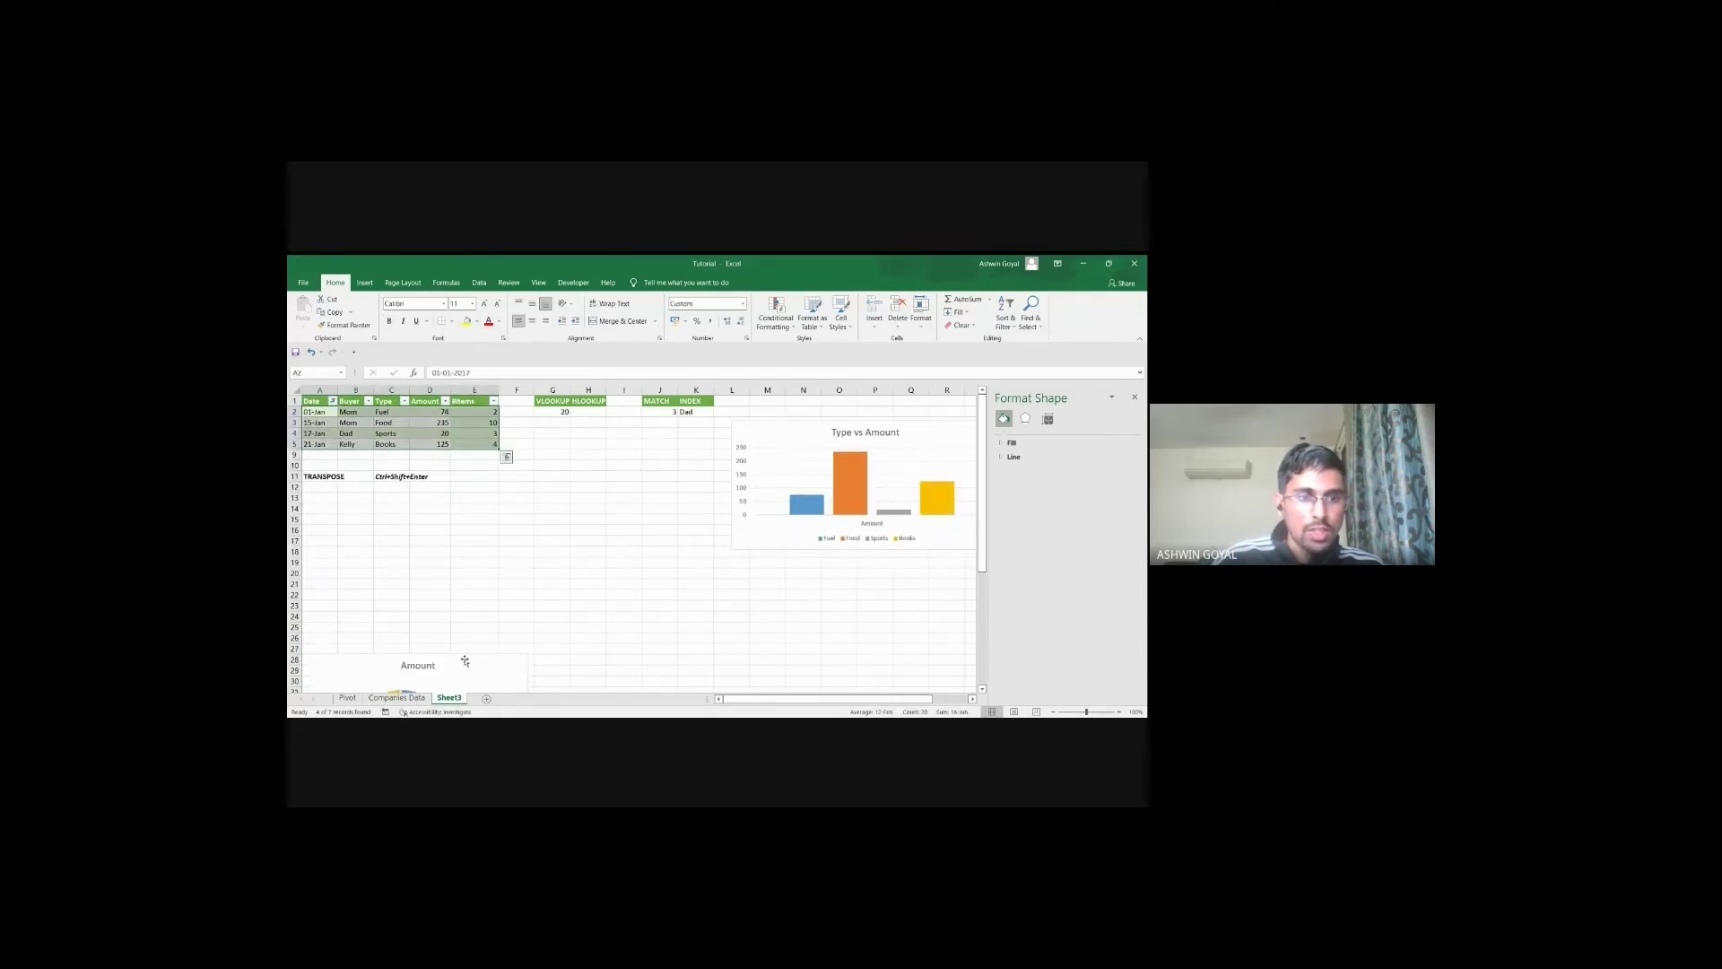
Step: Move the Amount pie chart up beside the column chart, and undo both the move and the January date filter
{"action": "left_click_drag", "start_coordinate": [465, 659], "coordinate": [656, 465]}
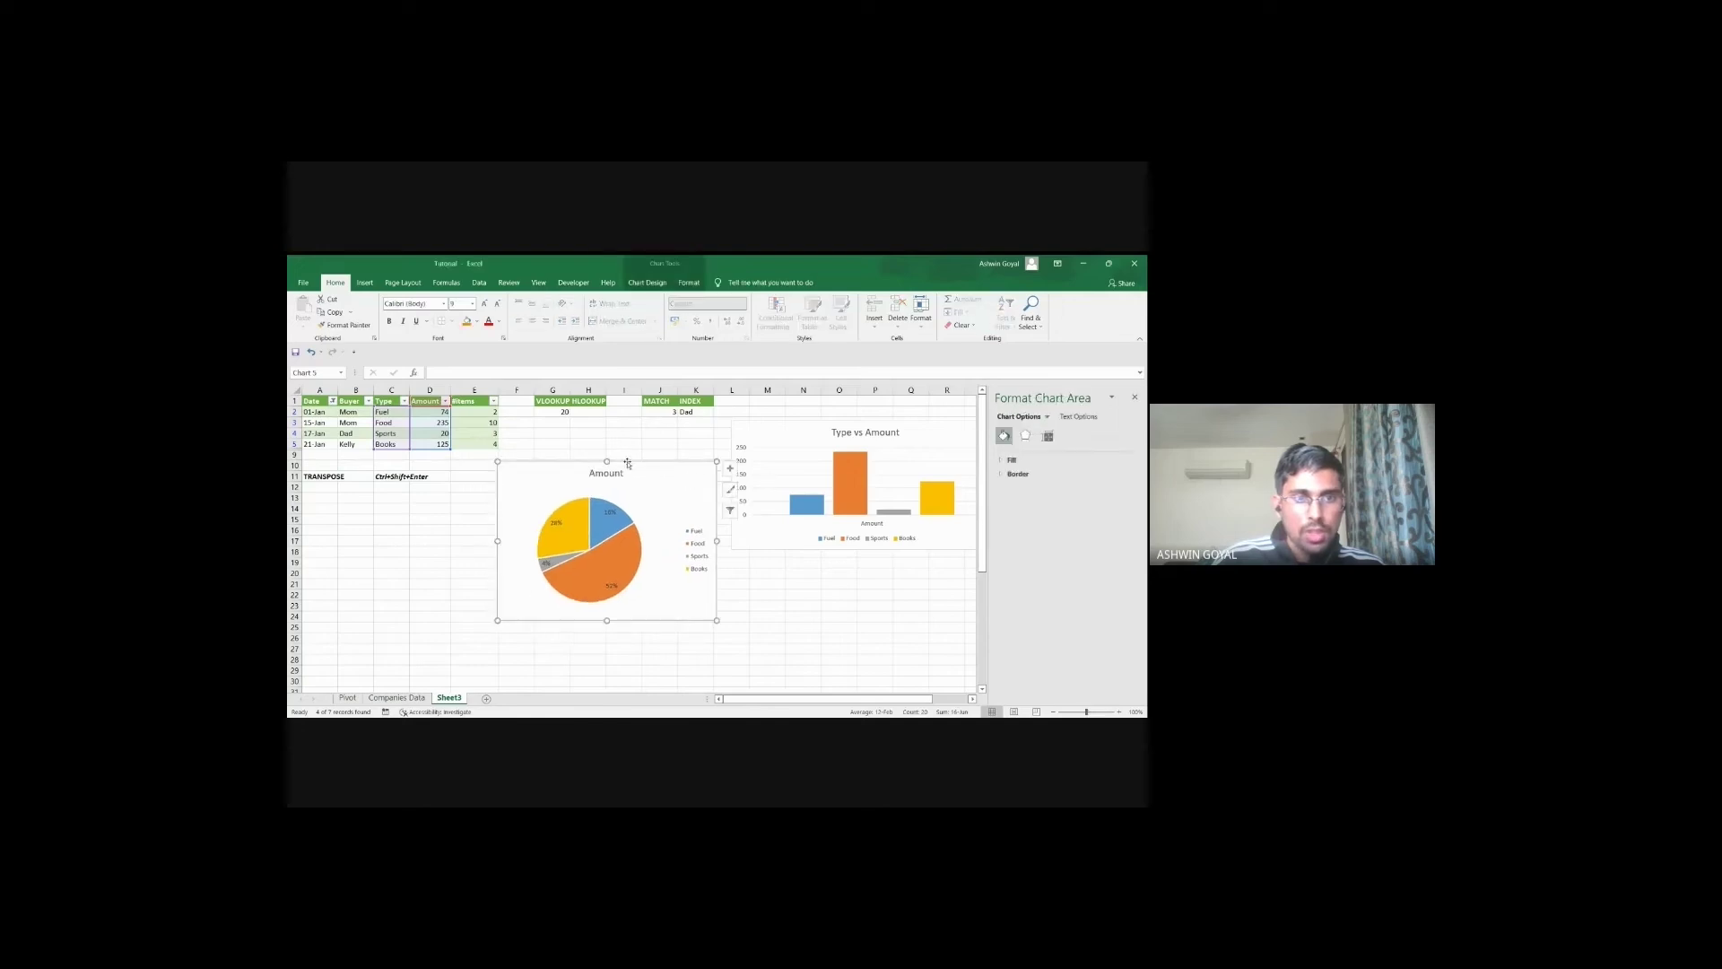
{"action": "key", "text": "ctrl+z"}
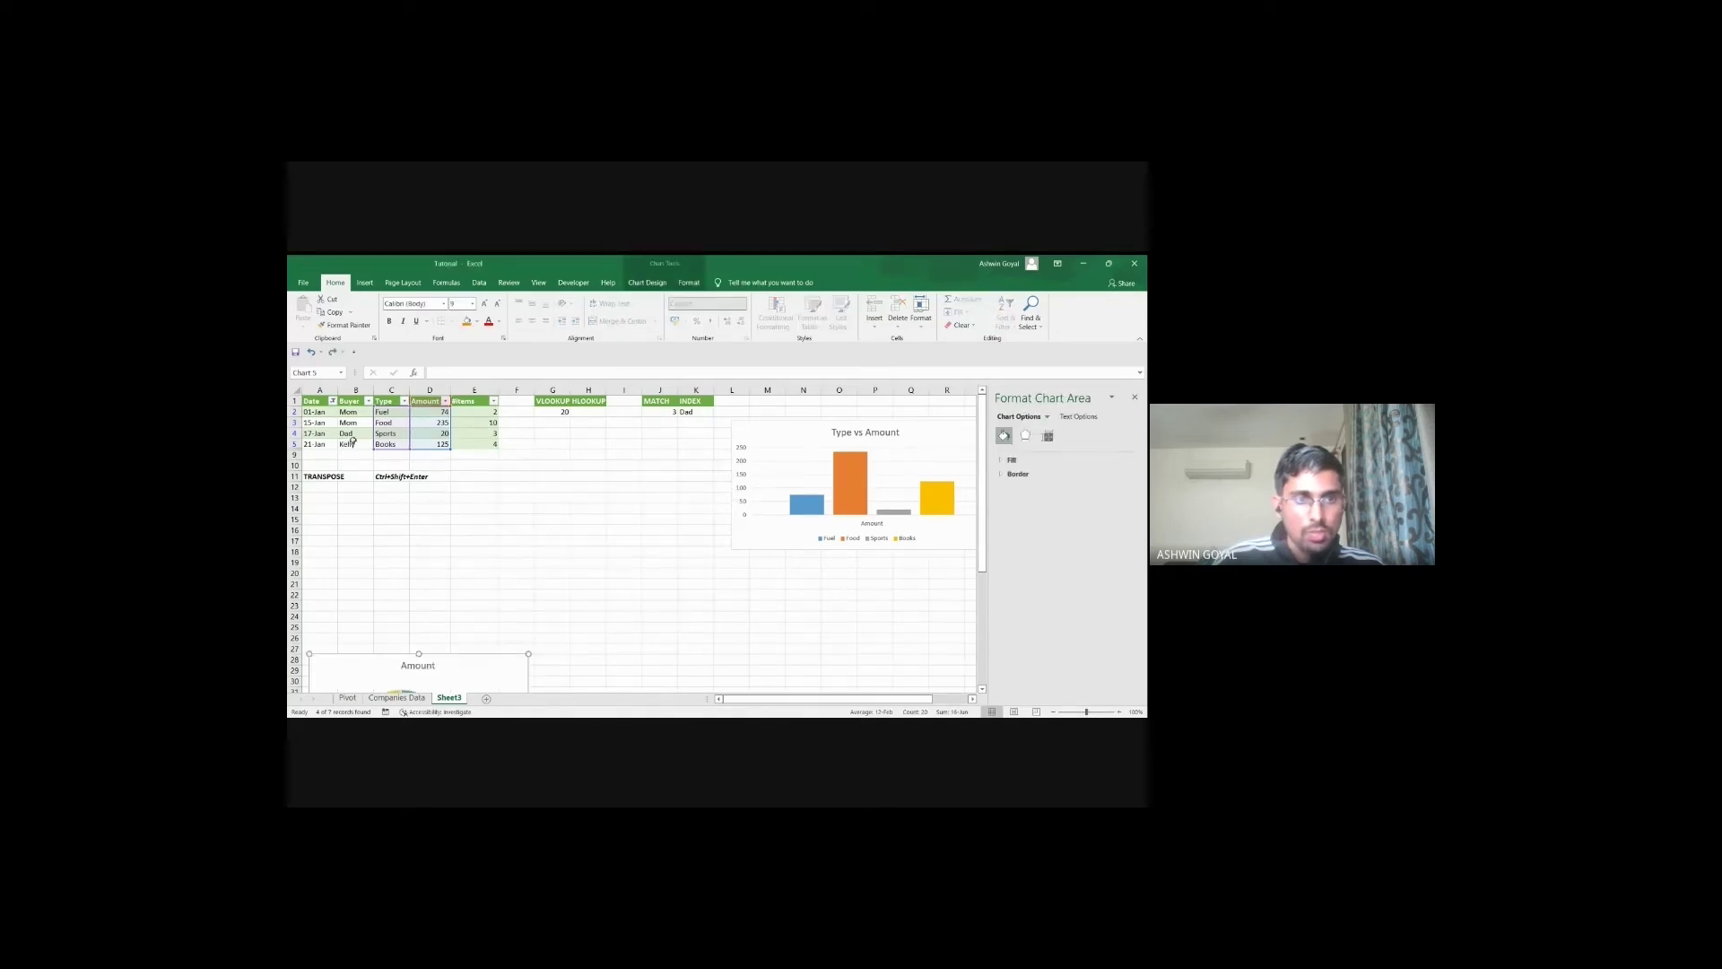
{"action": "key", "text": "ctrl+z"}
Step: Bring the Amount pie chart up between the expense table and the Type vs Amount column chart
{"action": "left_click", "coordinate": [430, 497]}
{"action": "scroll", "coordinate": [435, 574], "scroll_direction": "down", "scroll_amount": 3}
{"action": "left_click", "coordinate": [369, 599]}
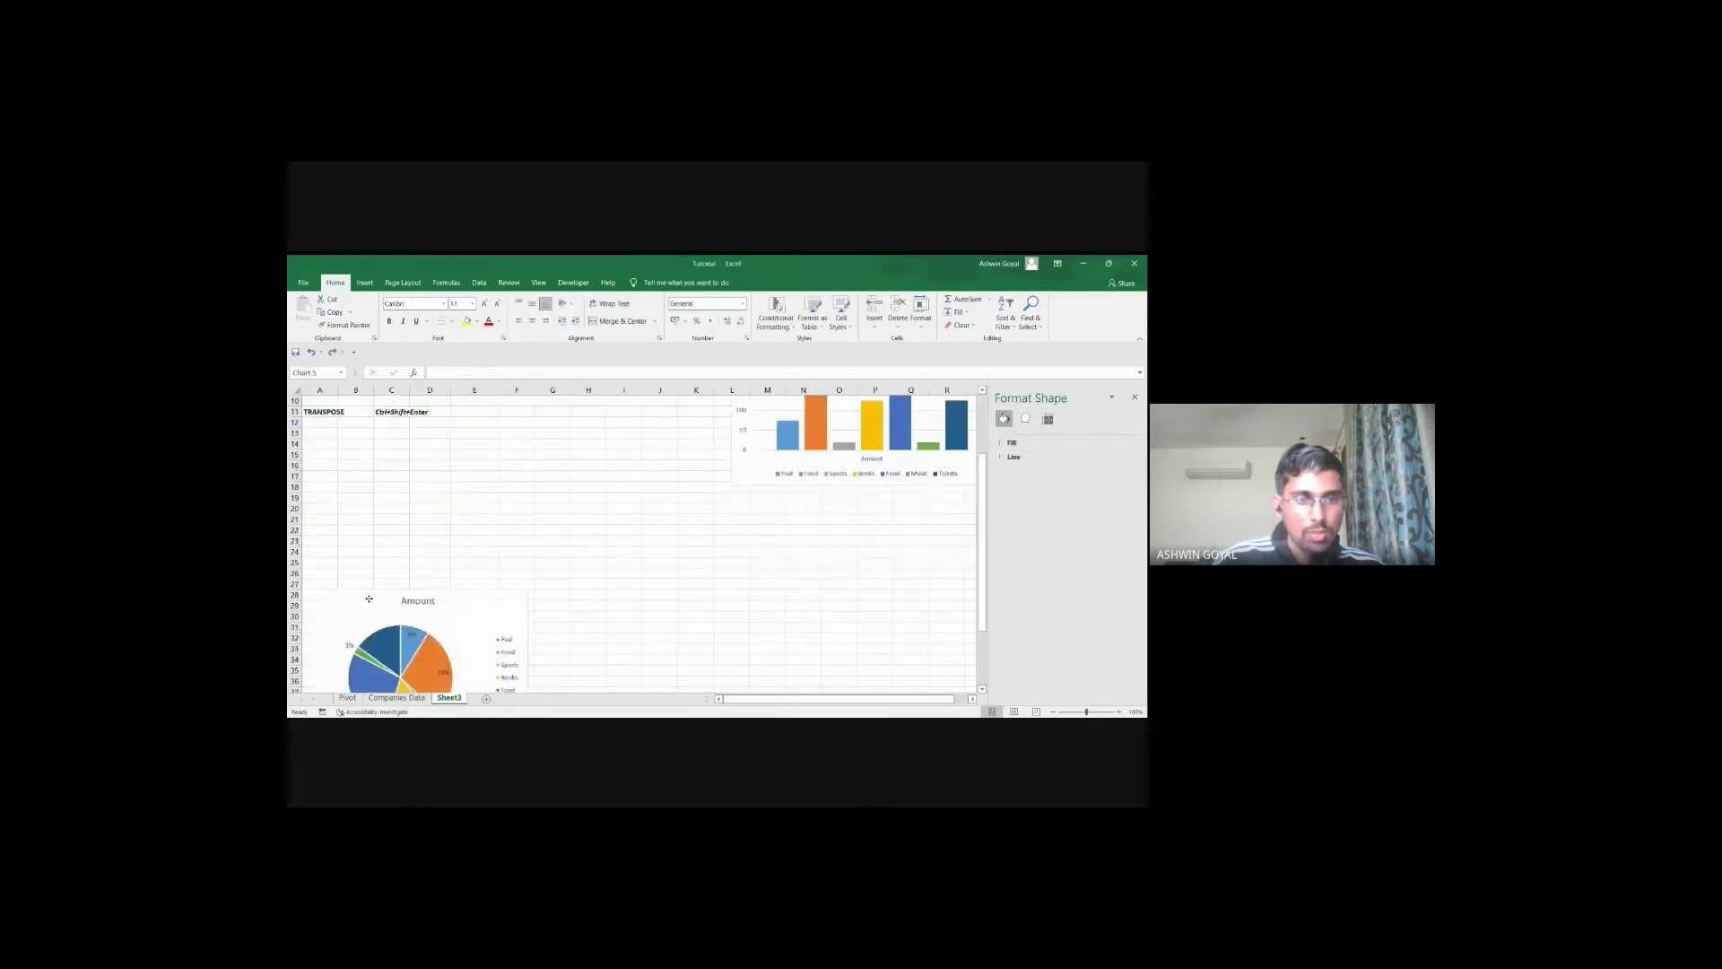
{"action": "left_click_drag", "start_coordinate": [368, 599], "coordinate": [621, 425]}
{"action": "scroll", "coordinate": [583, 458], "scroll_direction": "up", "scroll_amount": 3}
{"action": "left_click_drag", "start_coordinate": [608, 515], "coordinate": [532, 489]}
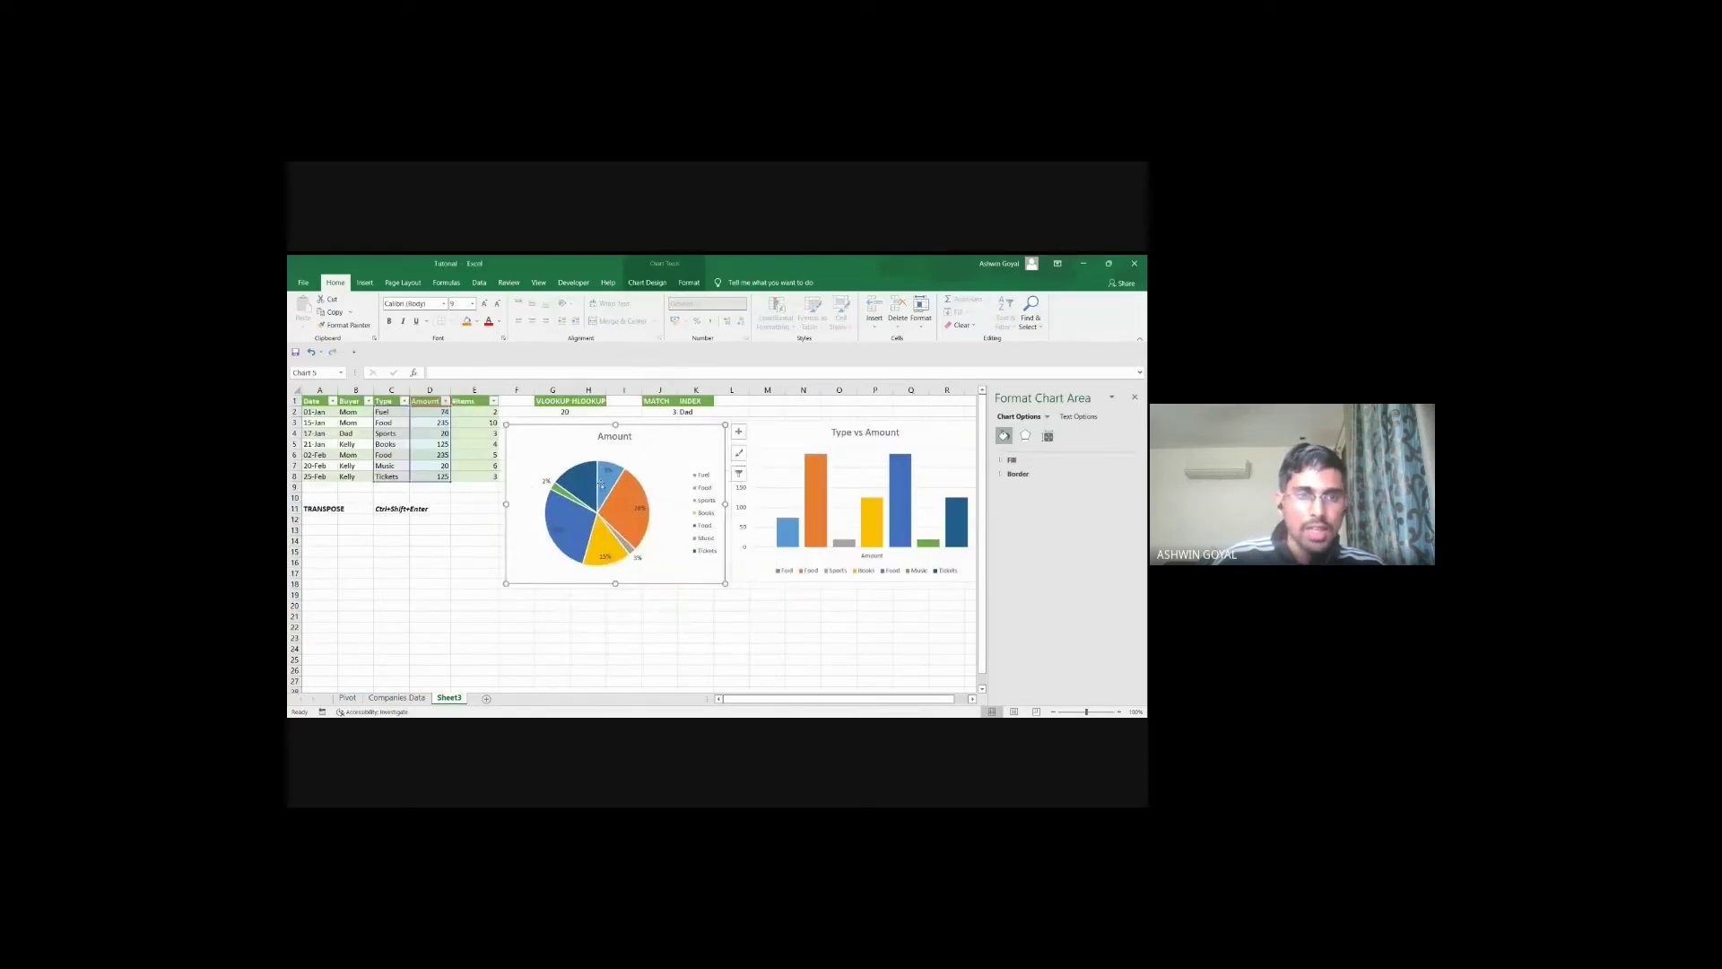
Step: Exclude February from the Date column's filter so the table and both charts cover only January
{"action": "left_click", "coordinate": [333, 400]}
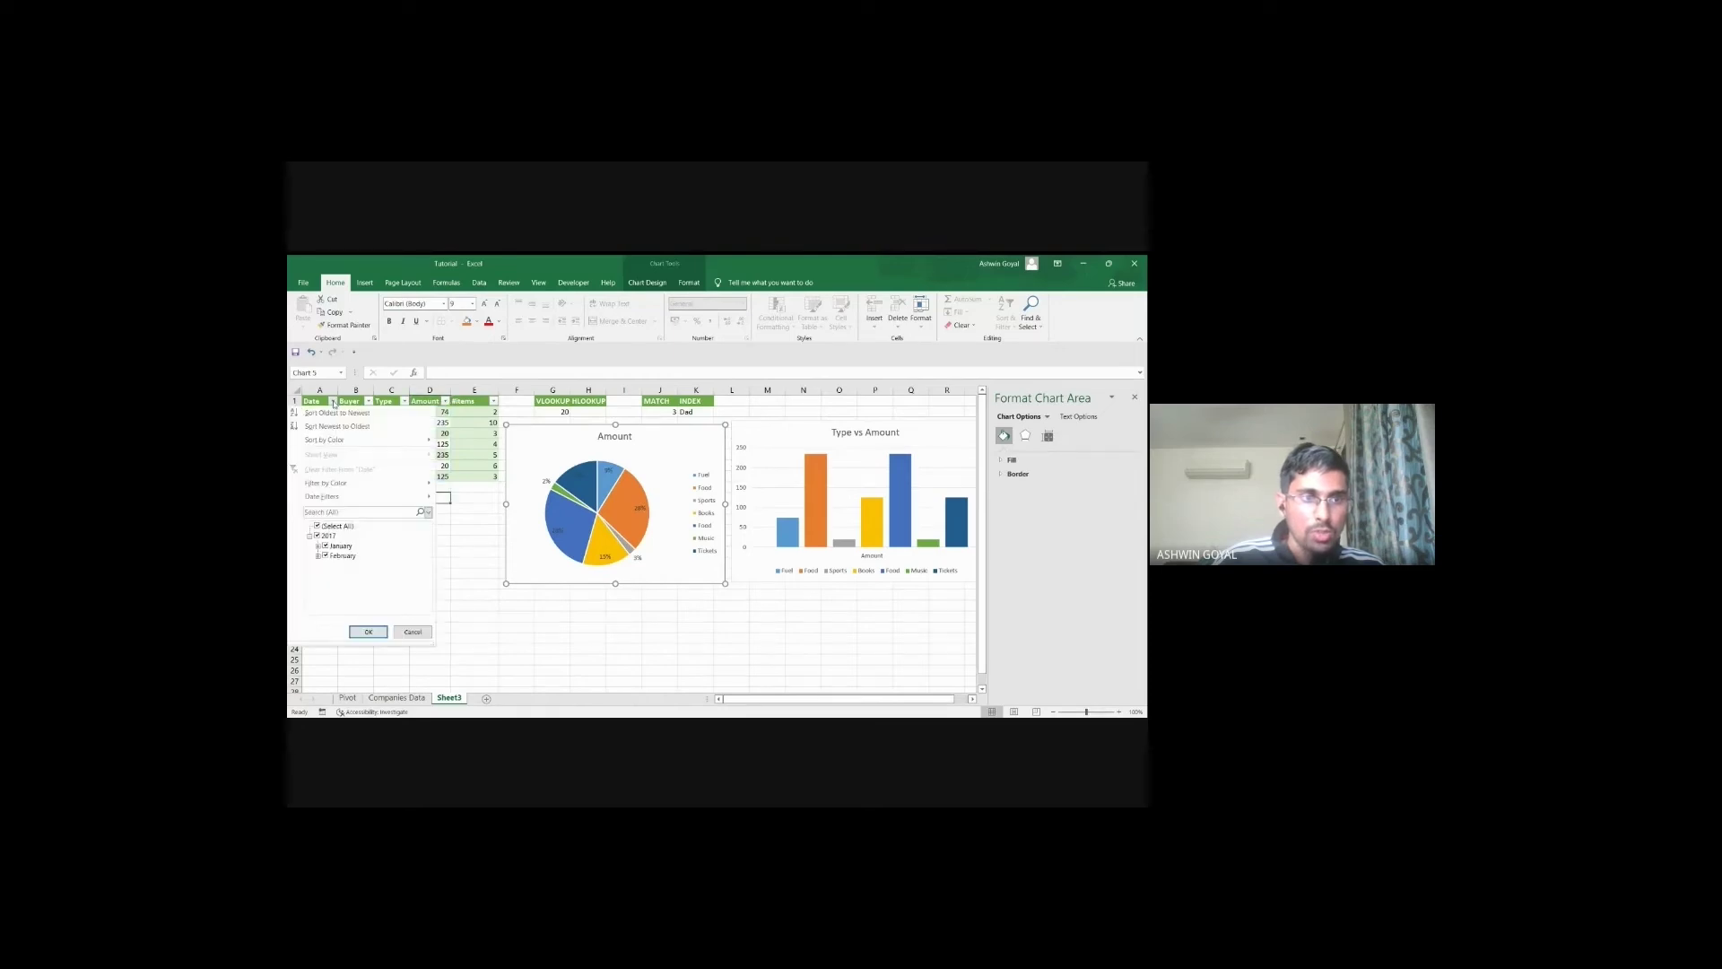
{"action": "left_click", "coordinate": [326, 556]}
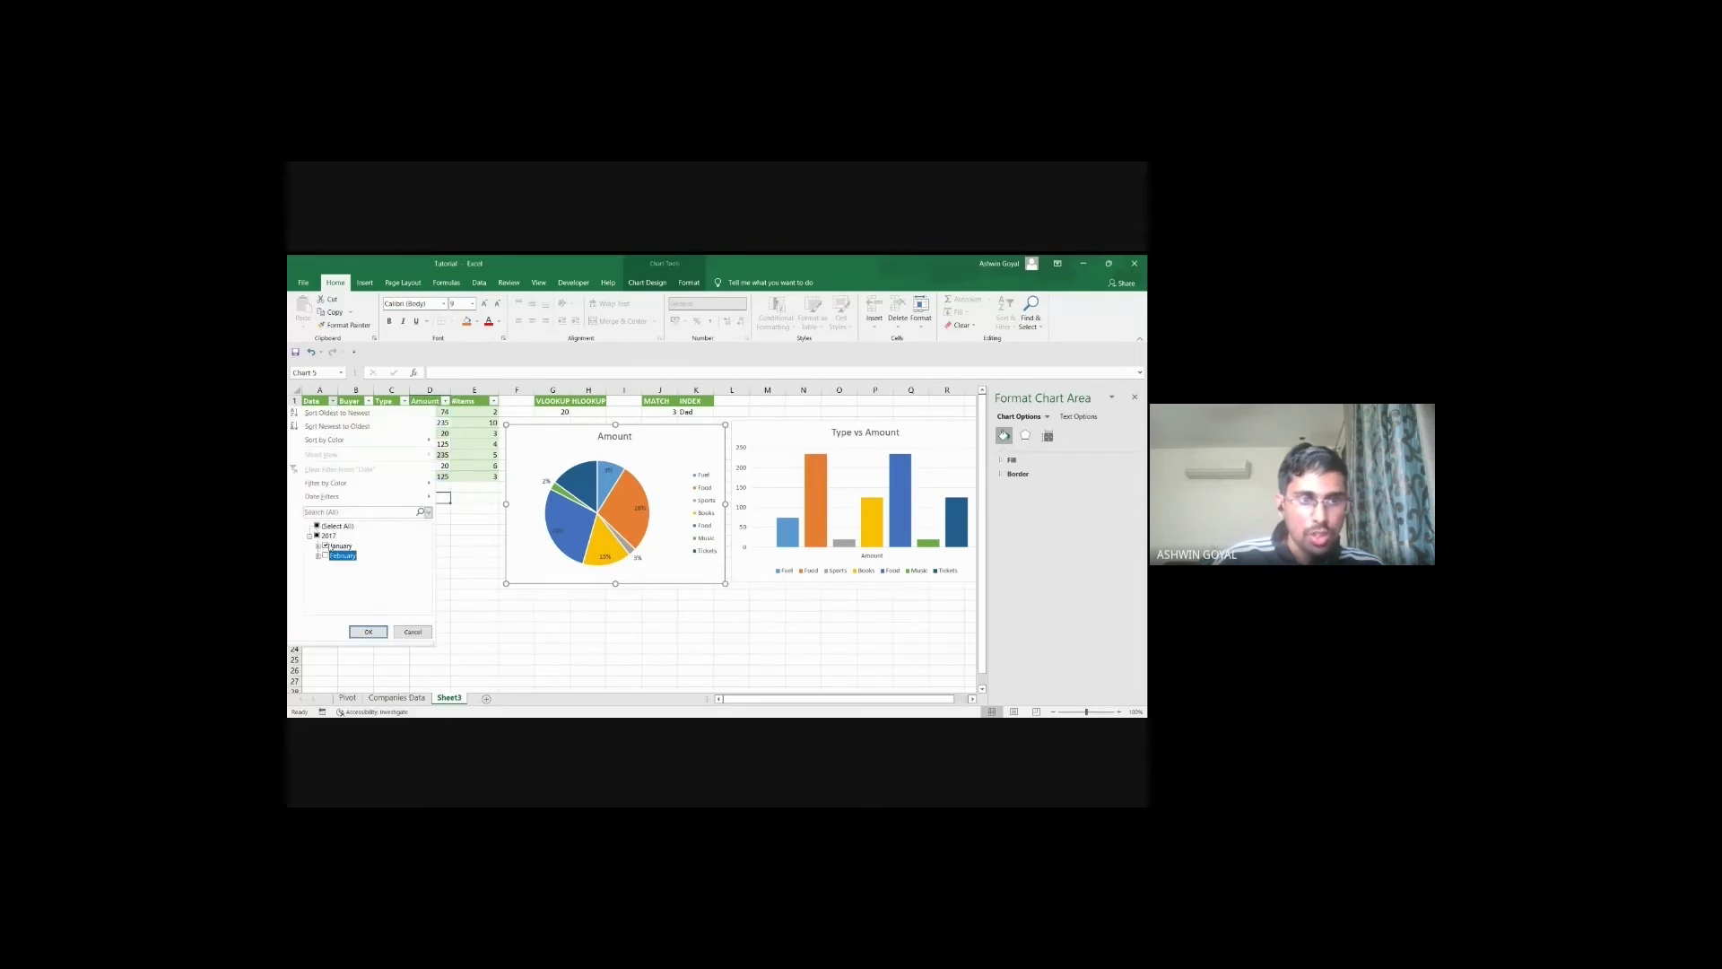
{"action": "left_click", "coordinate": [368, 631]}
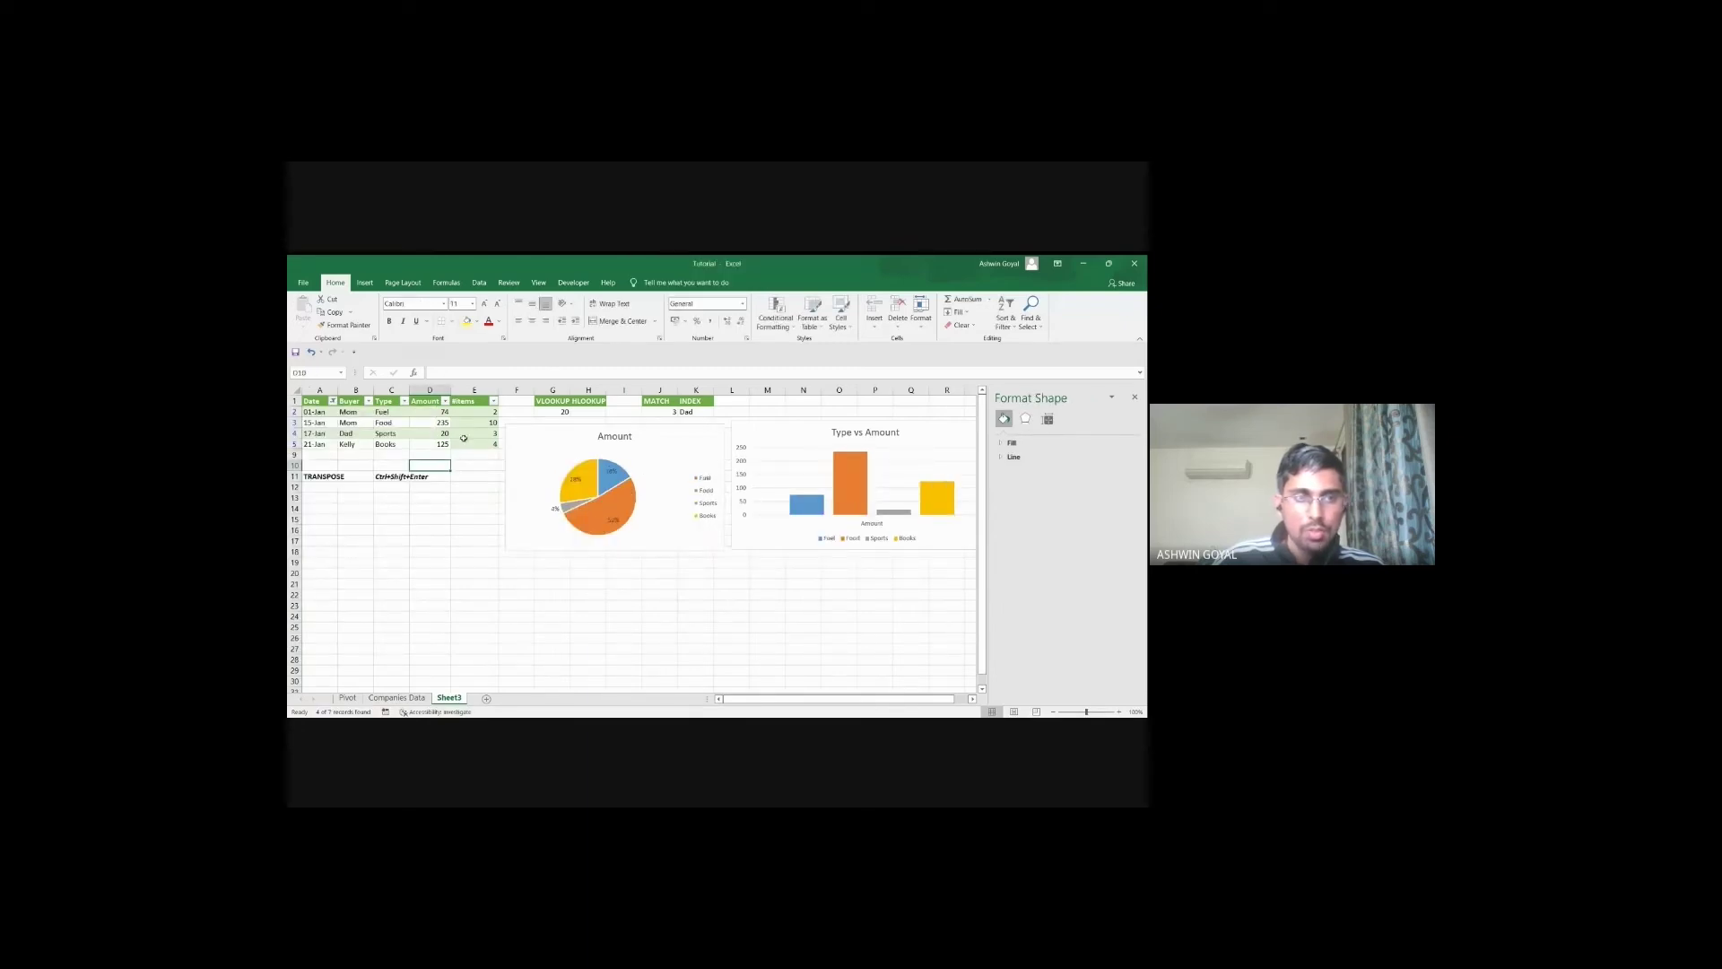
Step: Switch the Date column's filter from January to February only
{"action": "left_click", "coordinate": [332, 401]}
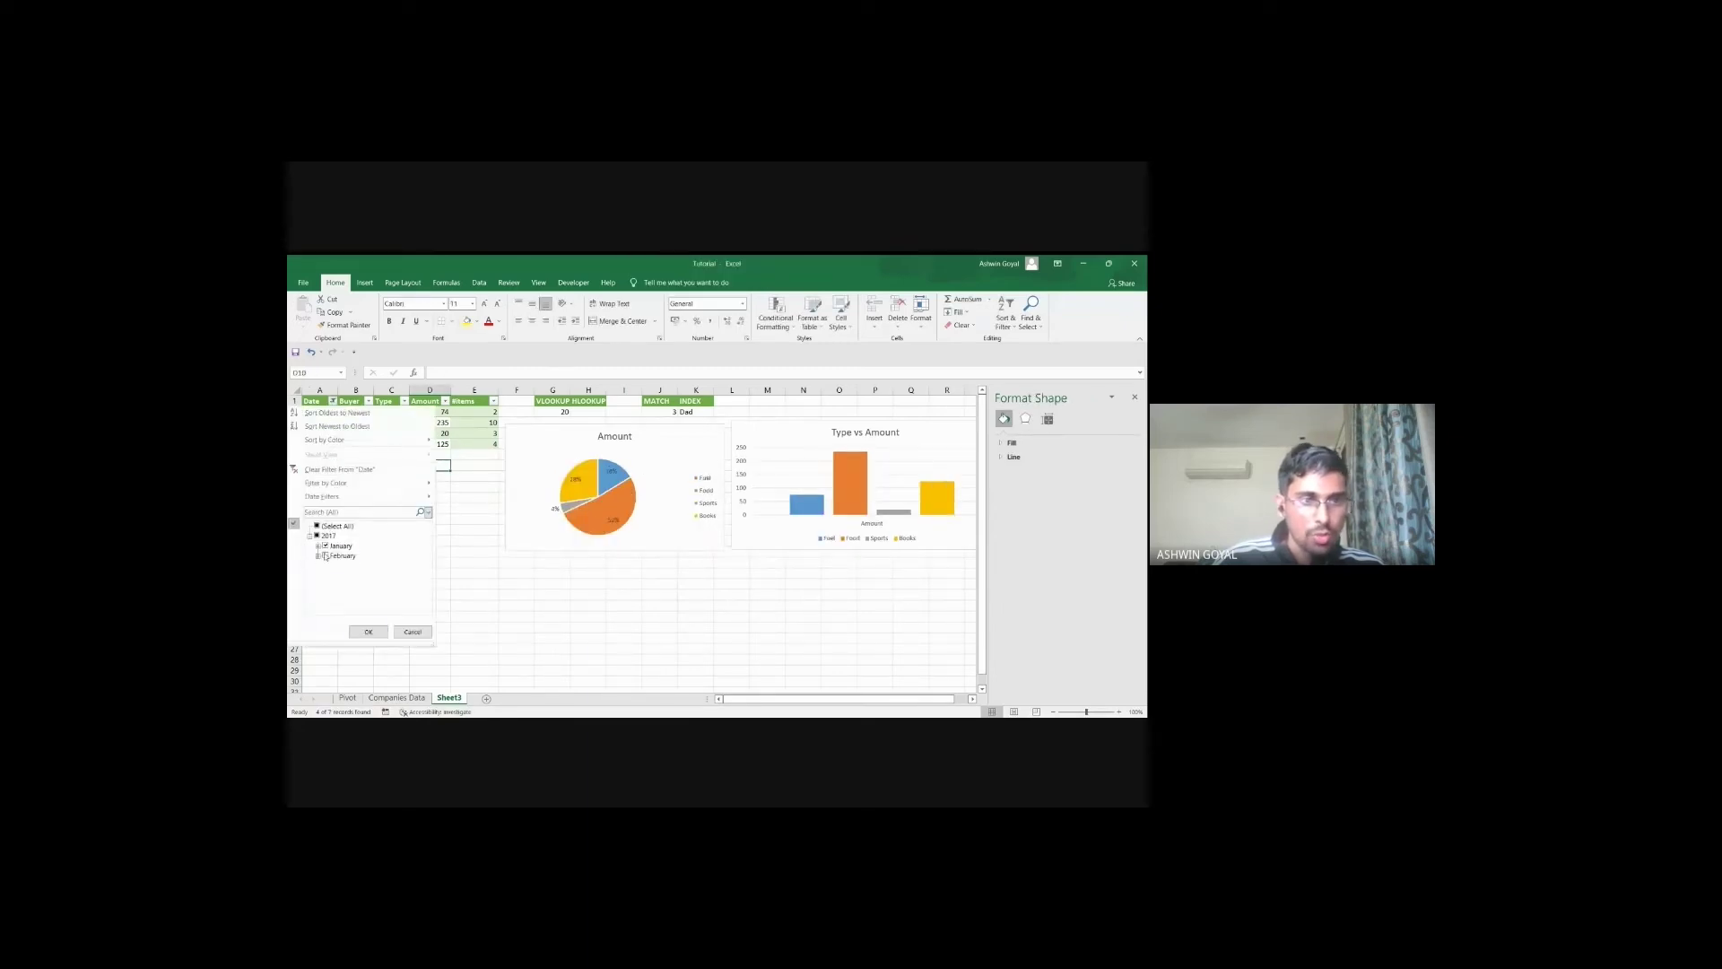
{"action": "left_click", "coordinate": [326, 555]}
{"action": "left_click", "coordinate": [318, 546]}
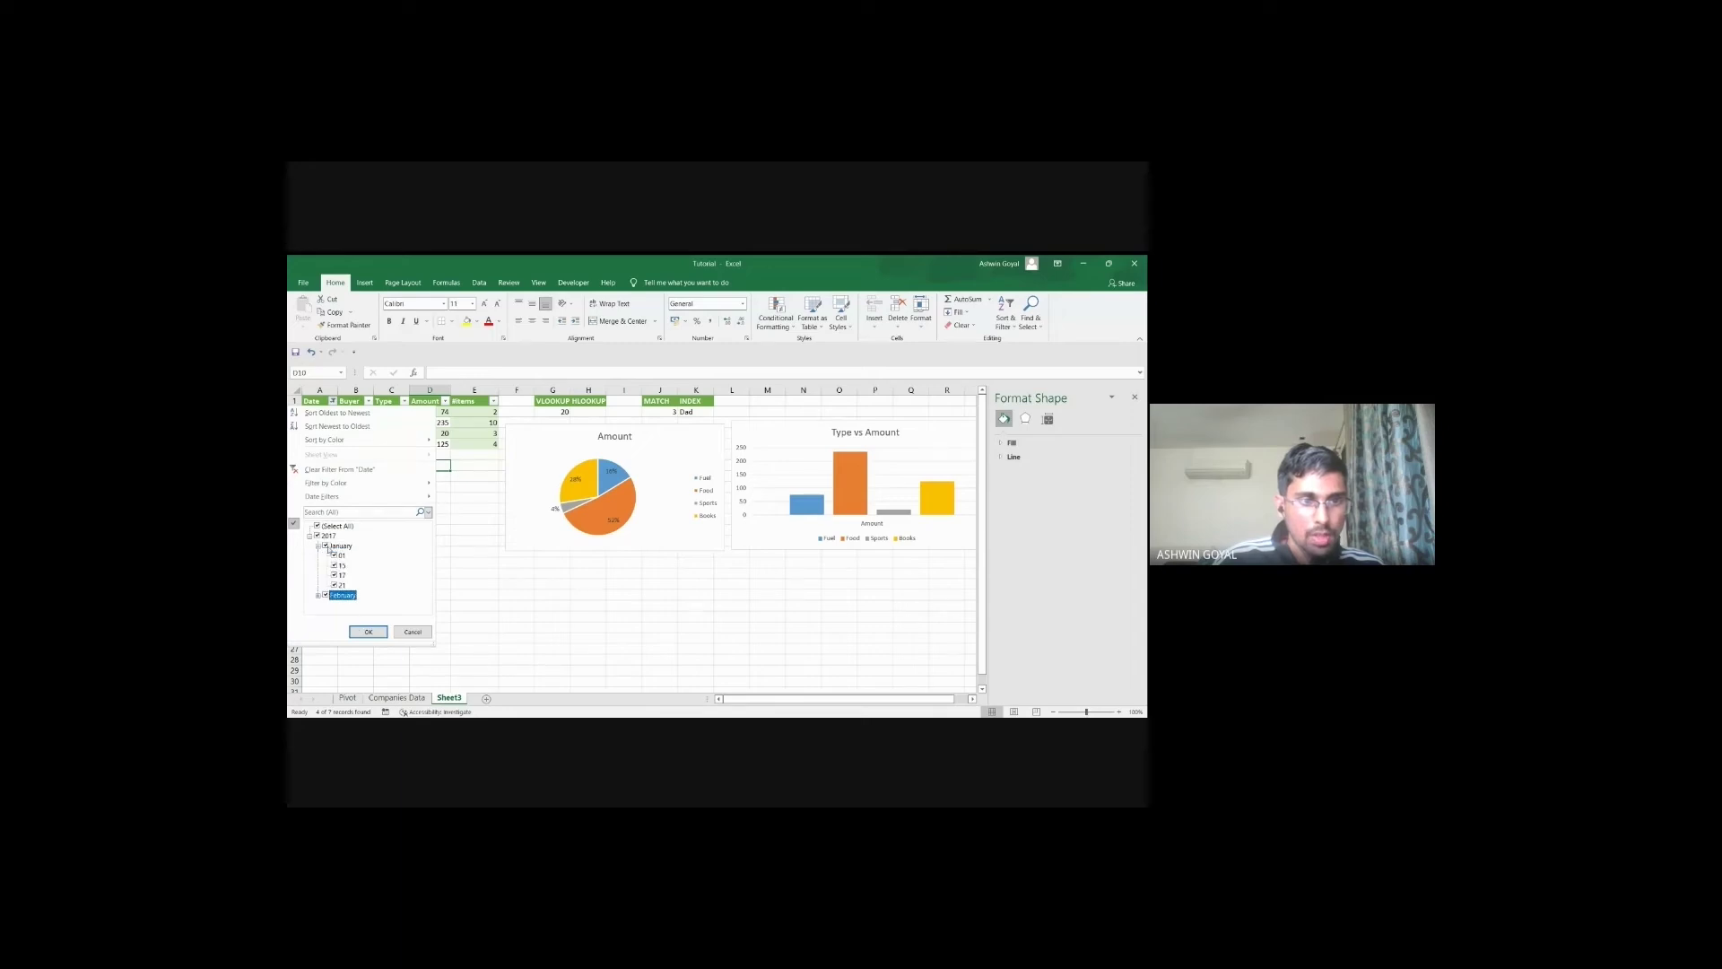
{"action": "left_click", "coordinate": [325, 545]}
{"action": "left_click", "coordinate": [368, 631]}
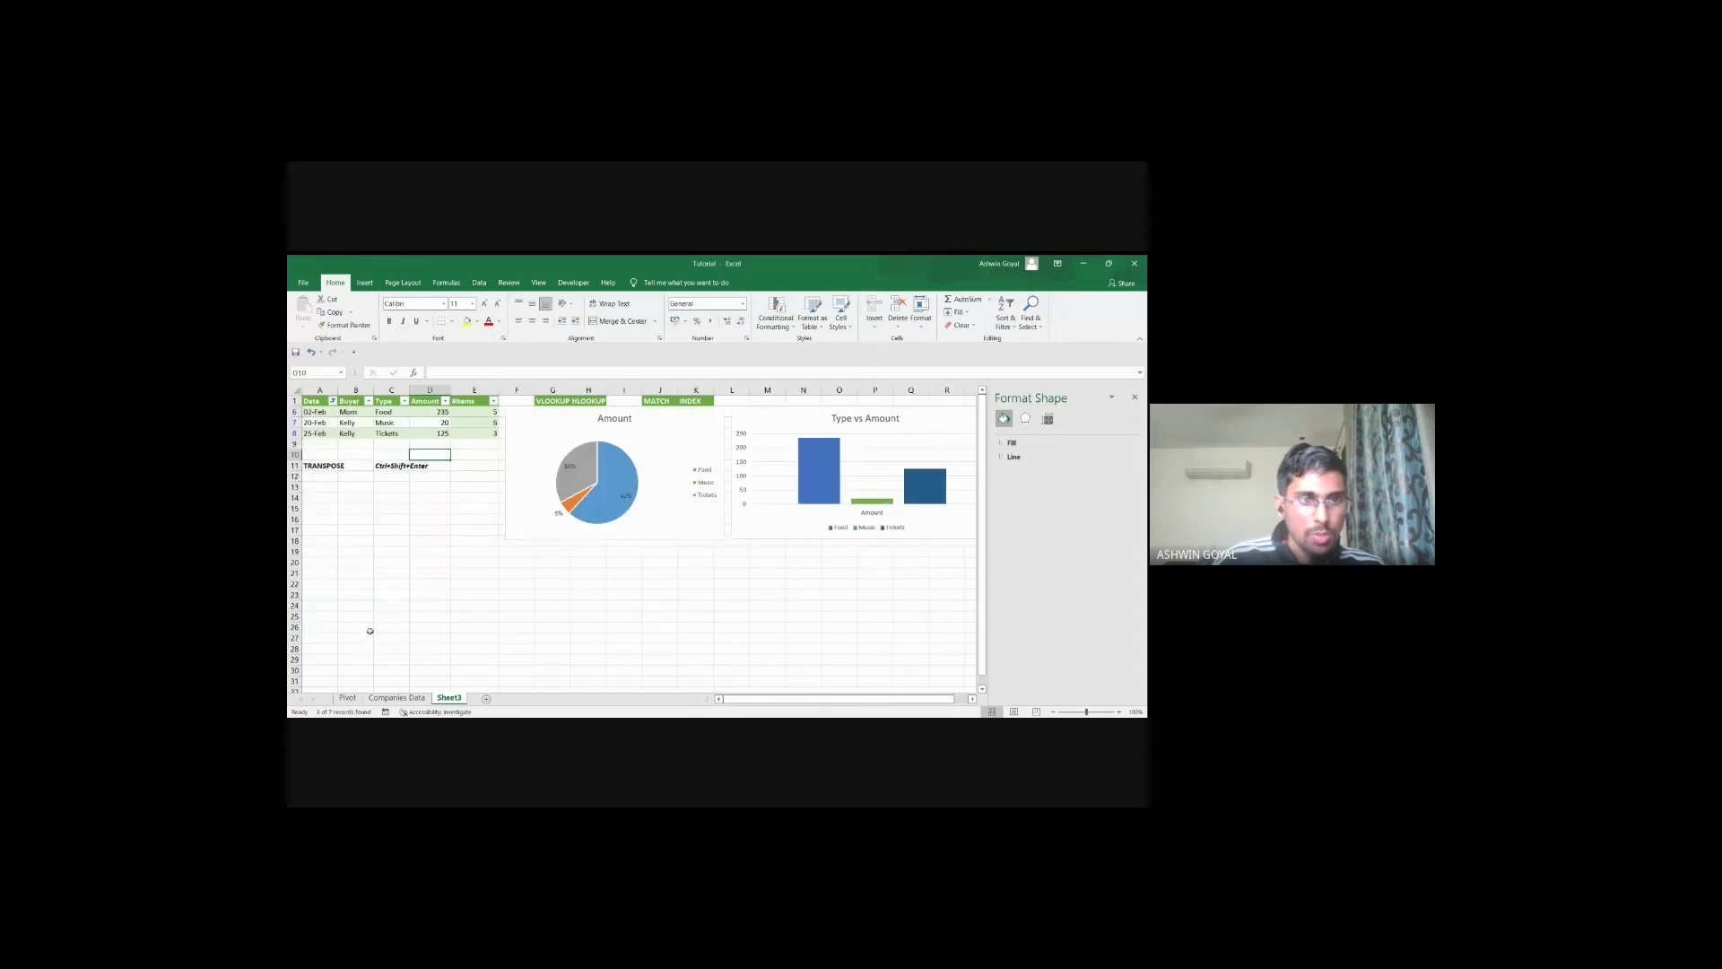
Step: Shift the column chart slightly down and move the Amount pie chart lower, clear of the VLOOKUP and HLOOKUP cells
{"action": "left_click", "coordinate": [656, 418]}
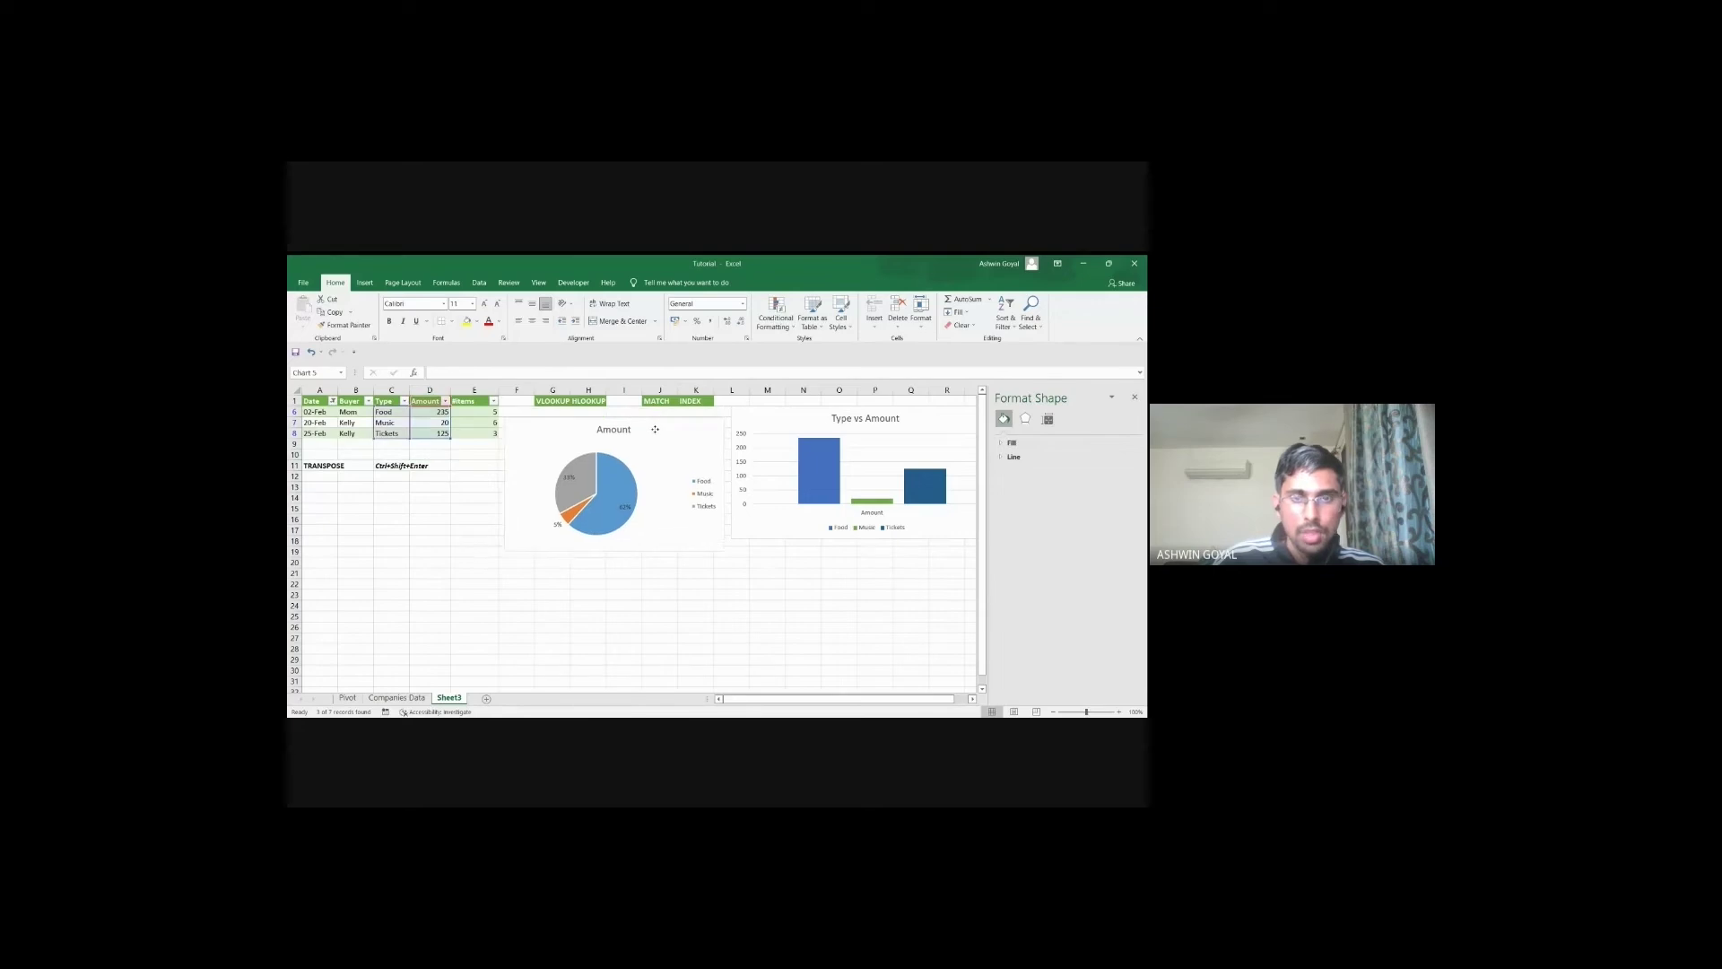
{"action": "left_click", "coordinate": [797, 432]}
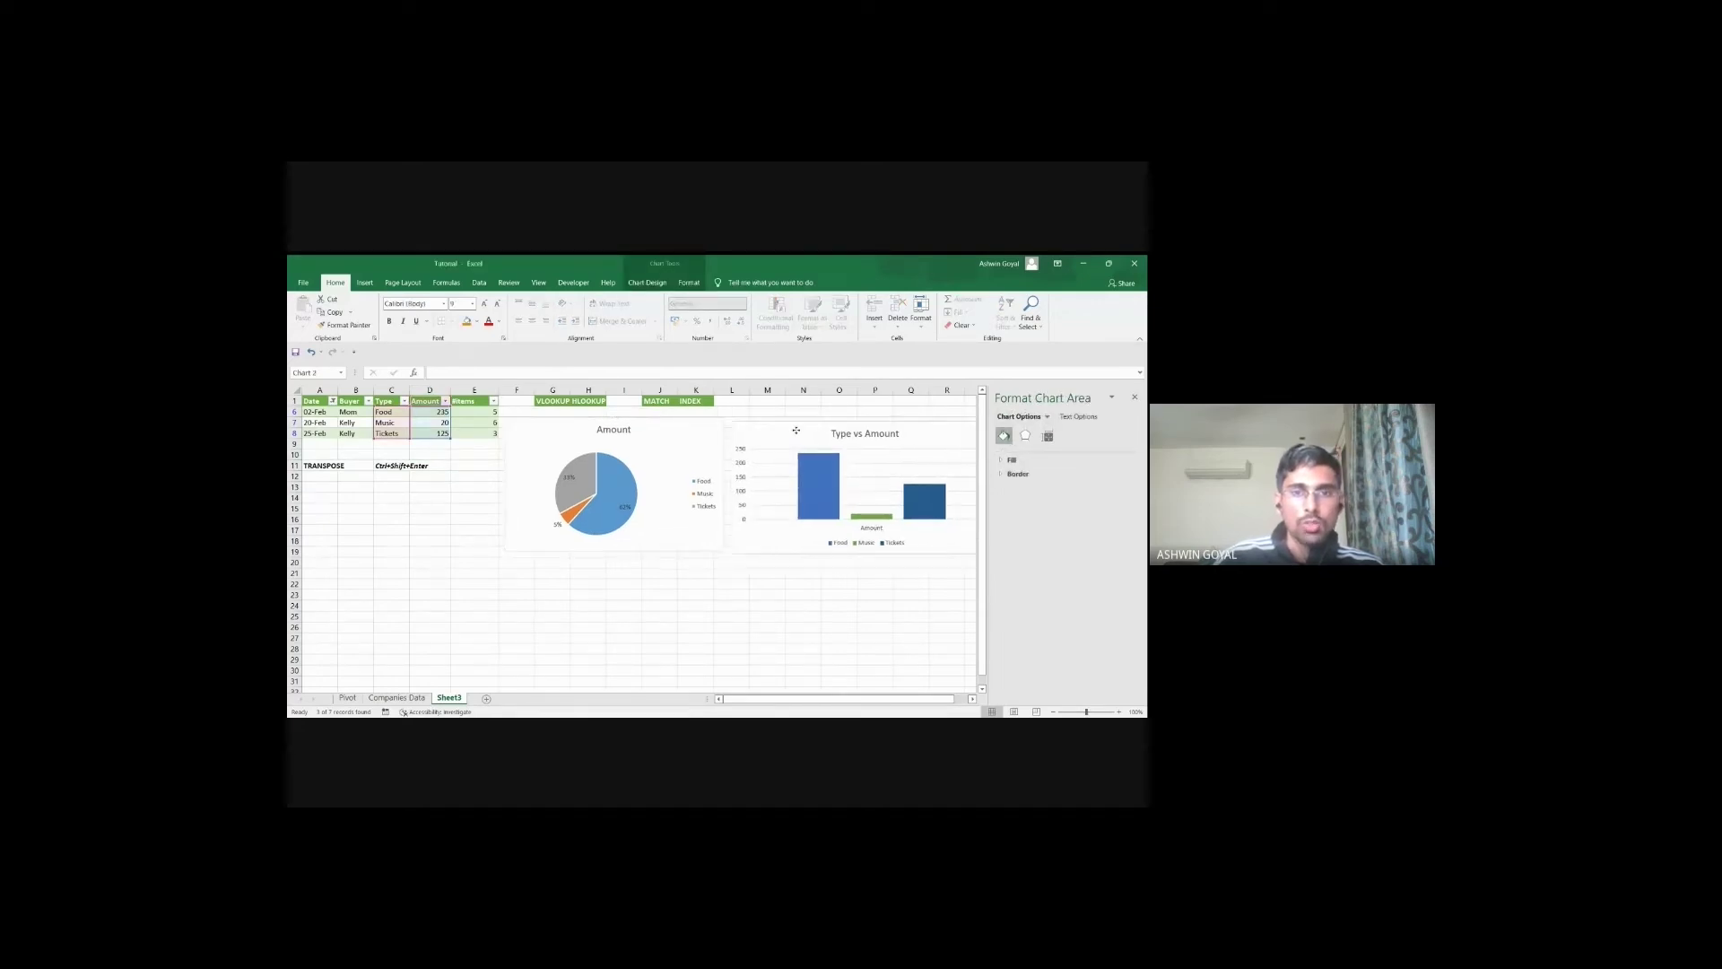
{"action": "left_click_drag", "start_coordinate": [575, 425], "coordinate": [571, 485]}
{"action": "left_click", "coordinate": [573, 411]}
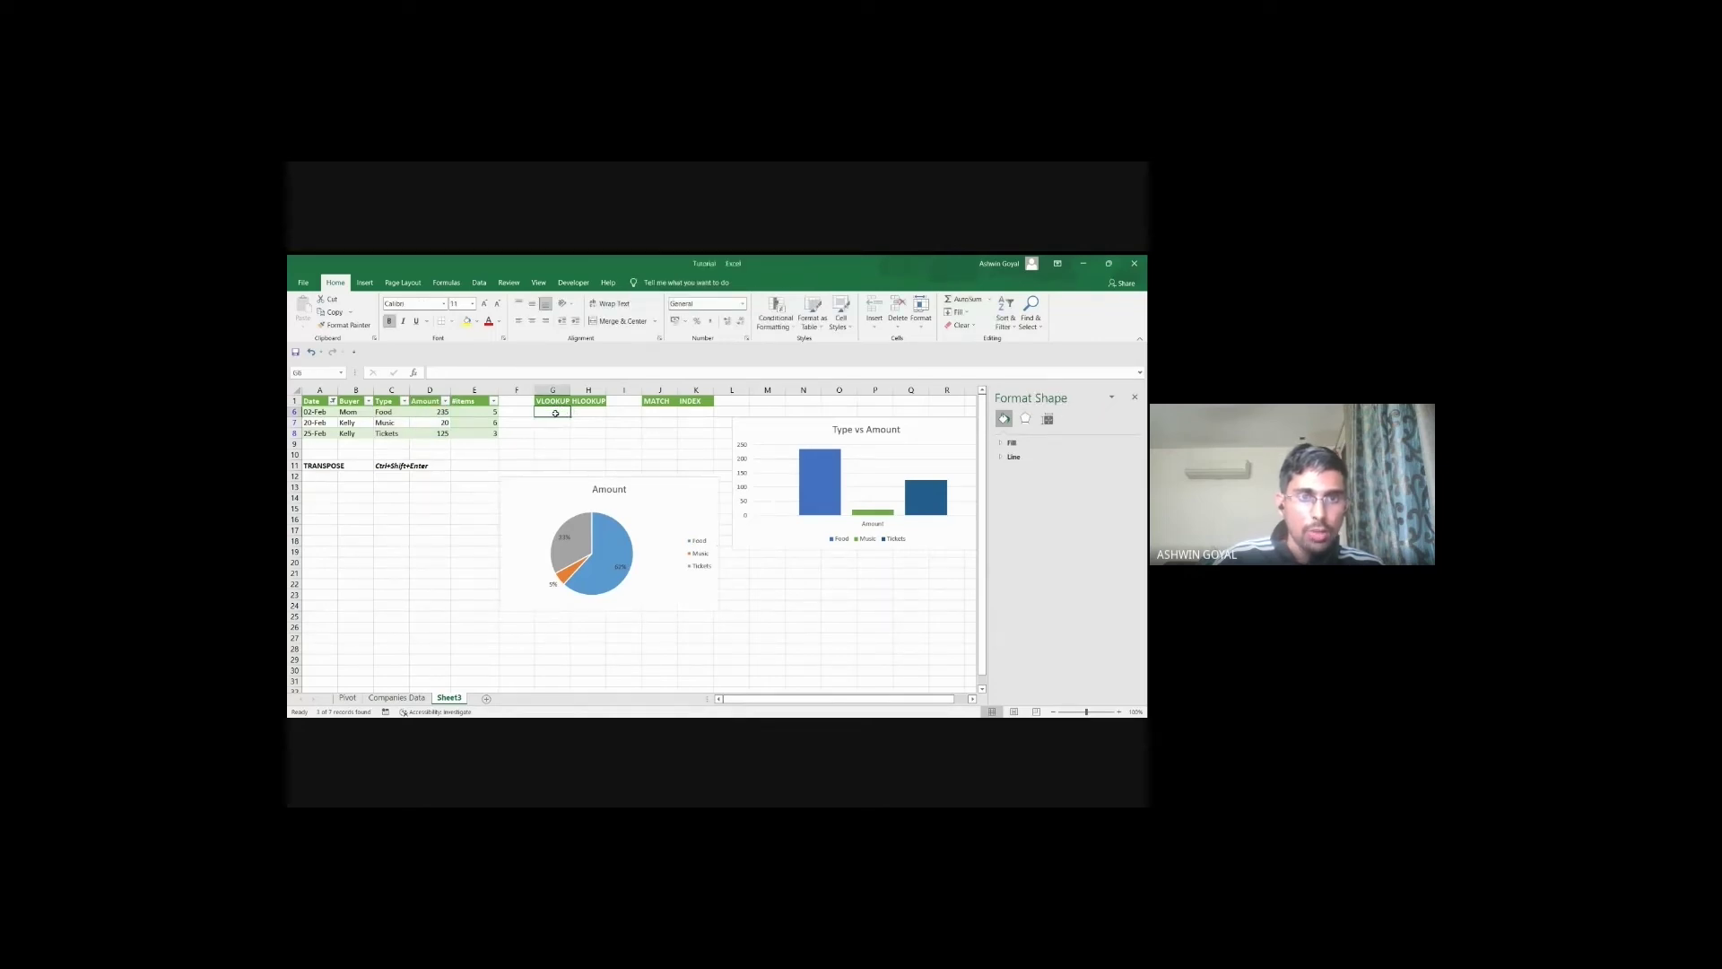
Step: Include January again in the Date column's filter to show every expense row
{"action": "left_click", "coordinate": [333, 401]}
{"action": "left_click", "coordinate": [324, 545]}
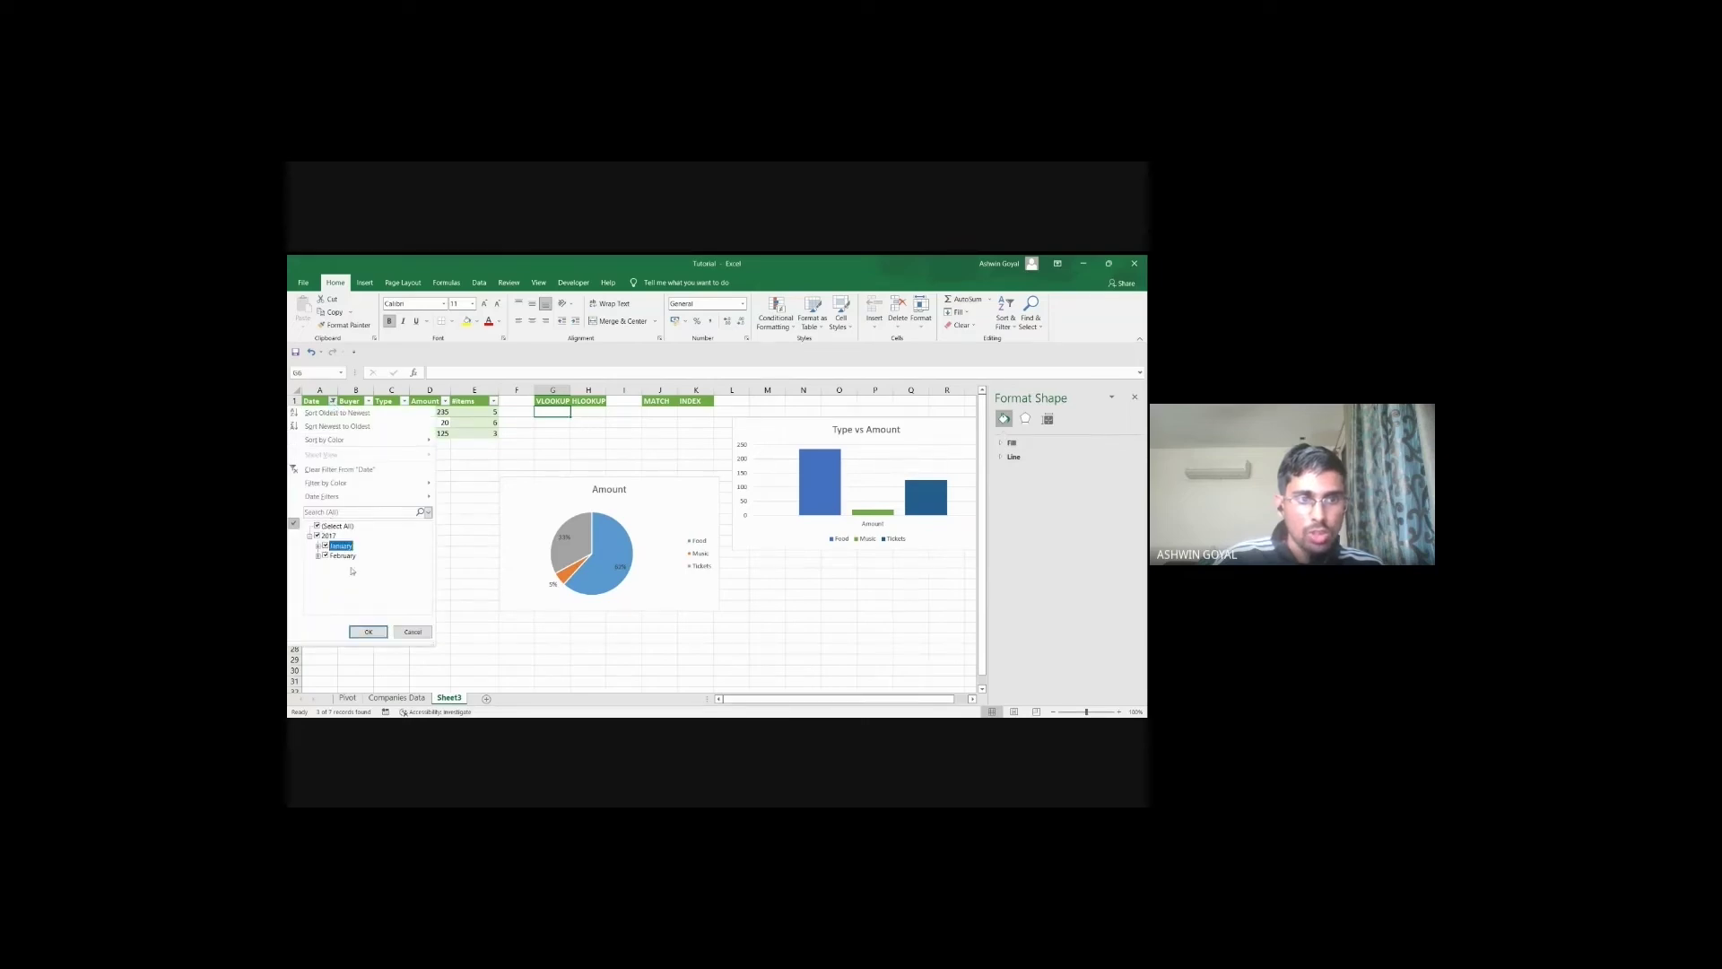
{"action": "left_click", "coordinate": [367, 631]}
Step: Examine the result cells under the VLOOKUP, MATCH and INDEX headers
{"action": "left_click", "coordinate": [558, 412]}
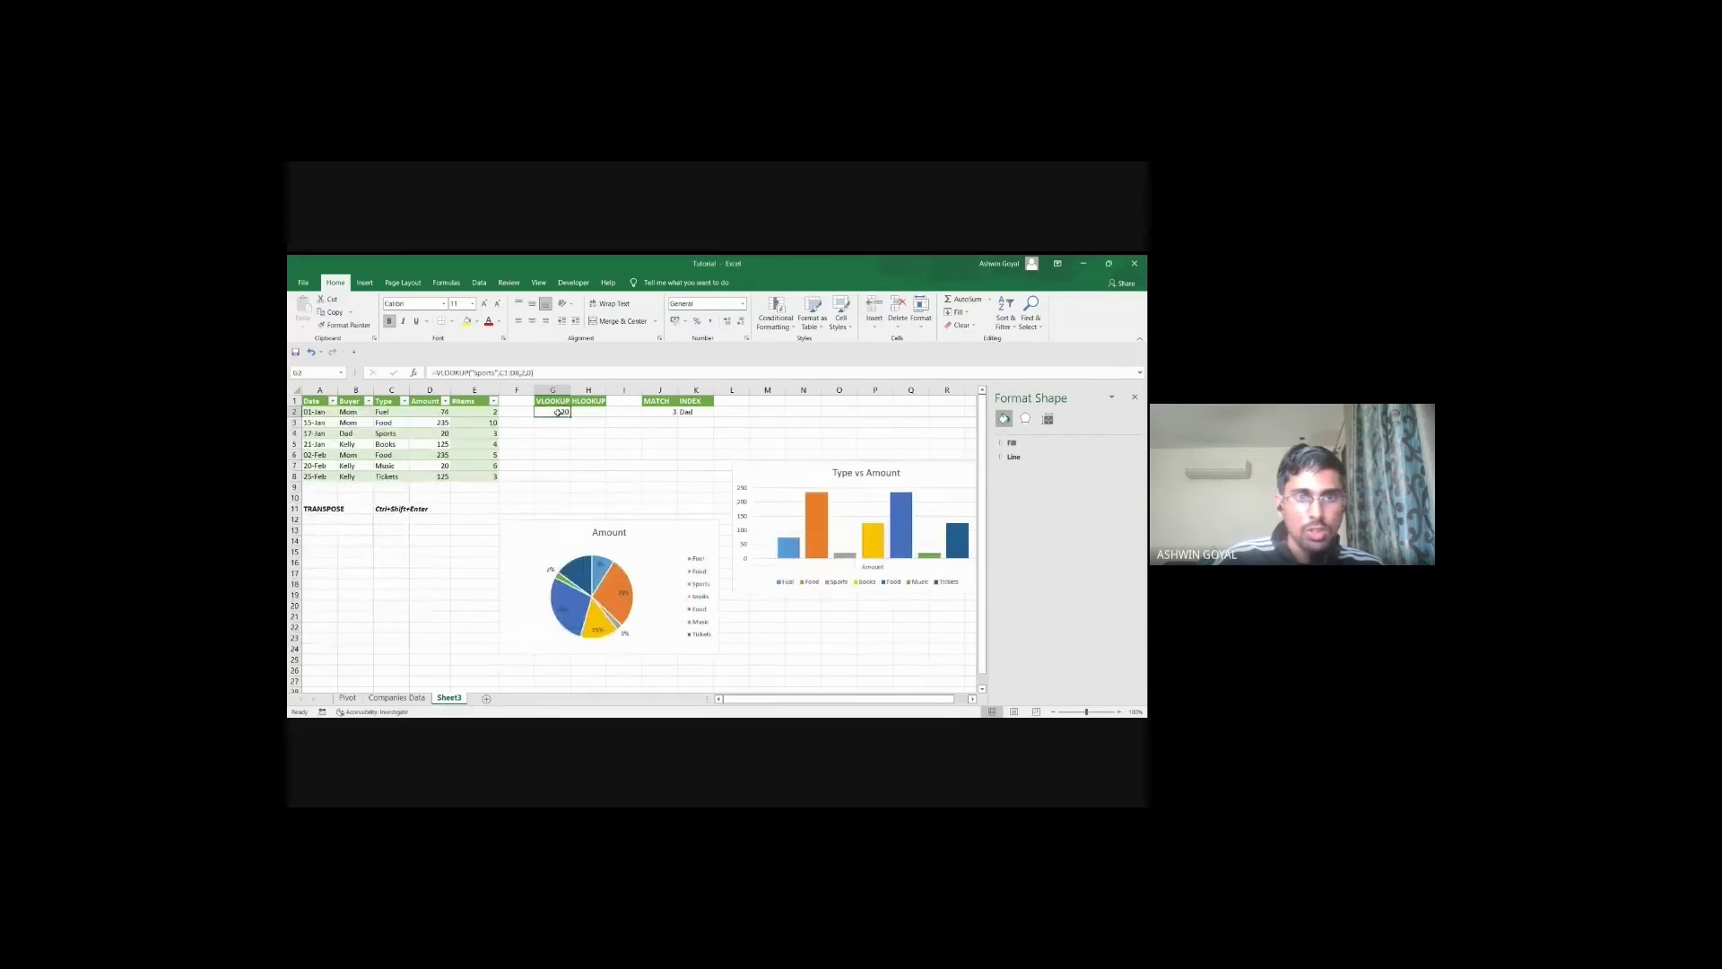
{"action": "left_click", "coordinate": [660, 412], "text": "ctrl"}
{"action": "left_click", "coordinate": [678, 412], "text": "ctrl"}
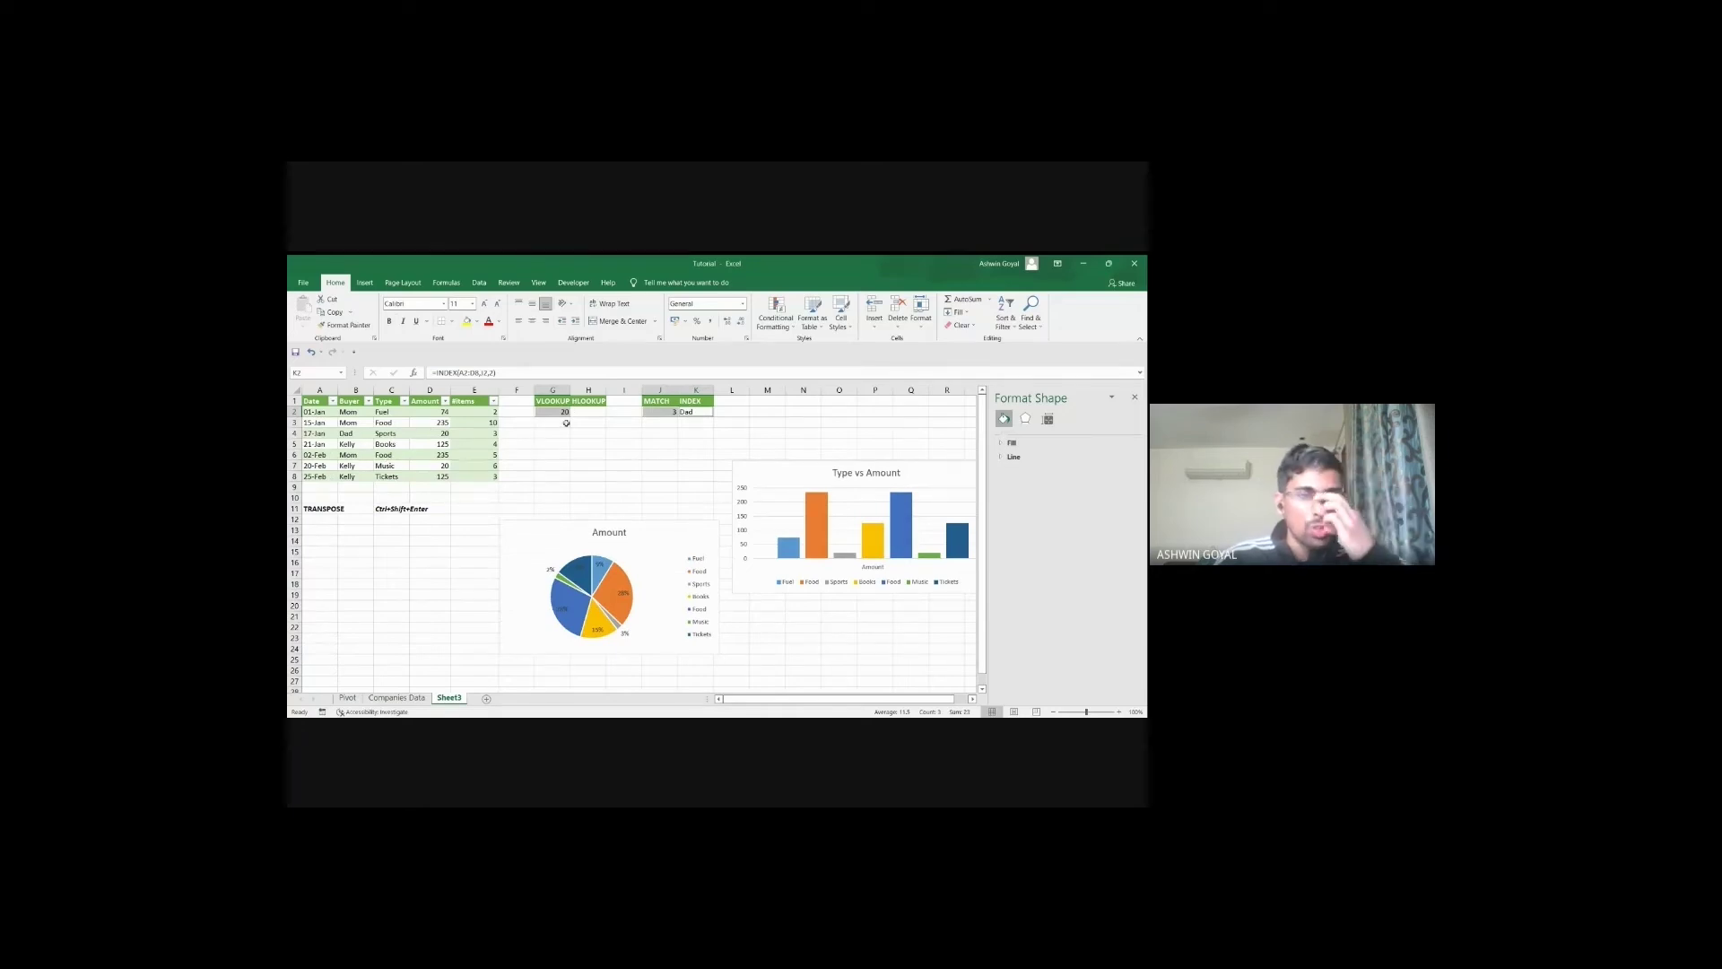
Step: Move the Amount pie chart up below the MATCH and INDEX cells, partly overlapping the Type vs Amount chart
{"action": "left_click", "coordinate": [323, 498]}
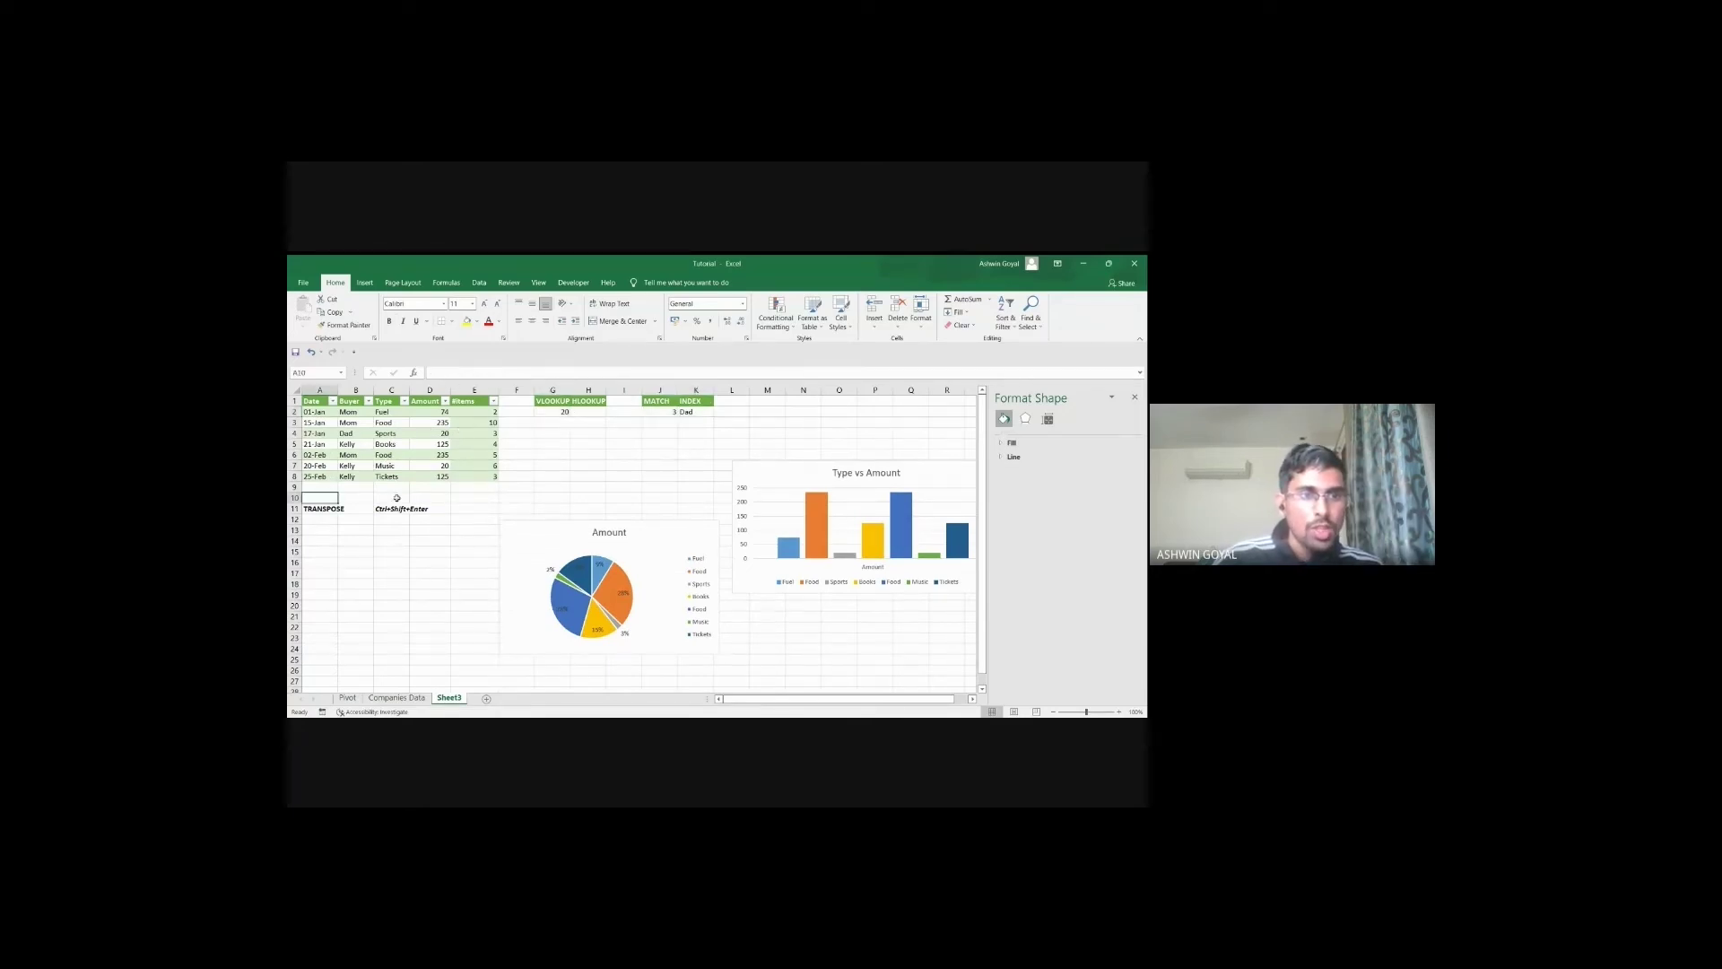
{"action": "left_click_drag", "start_coordinate": [574, 527], "coordinate": [687, 441]}
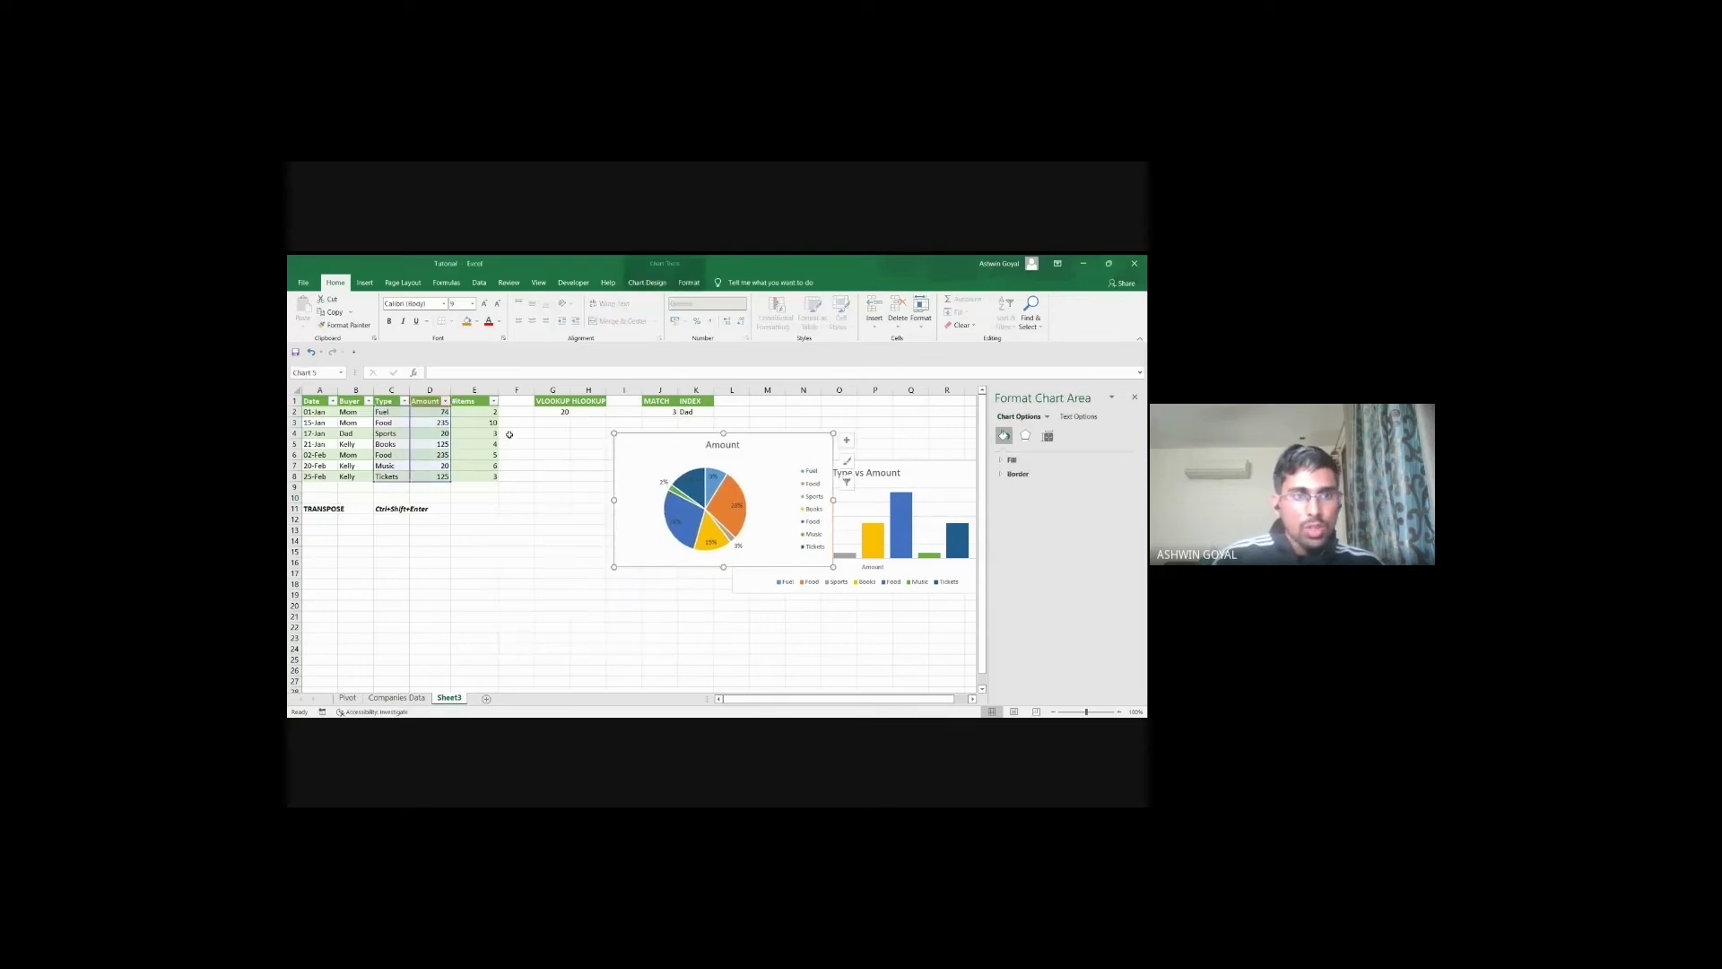
Step: Sort the expense table by the Date column from oldest to newest after checking its first and last dates
{"action": "left_click", "coordinate": [323, 407]}
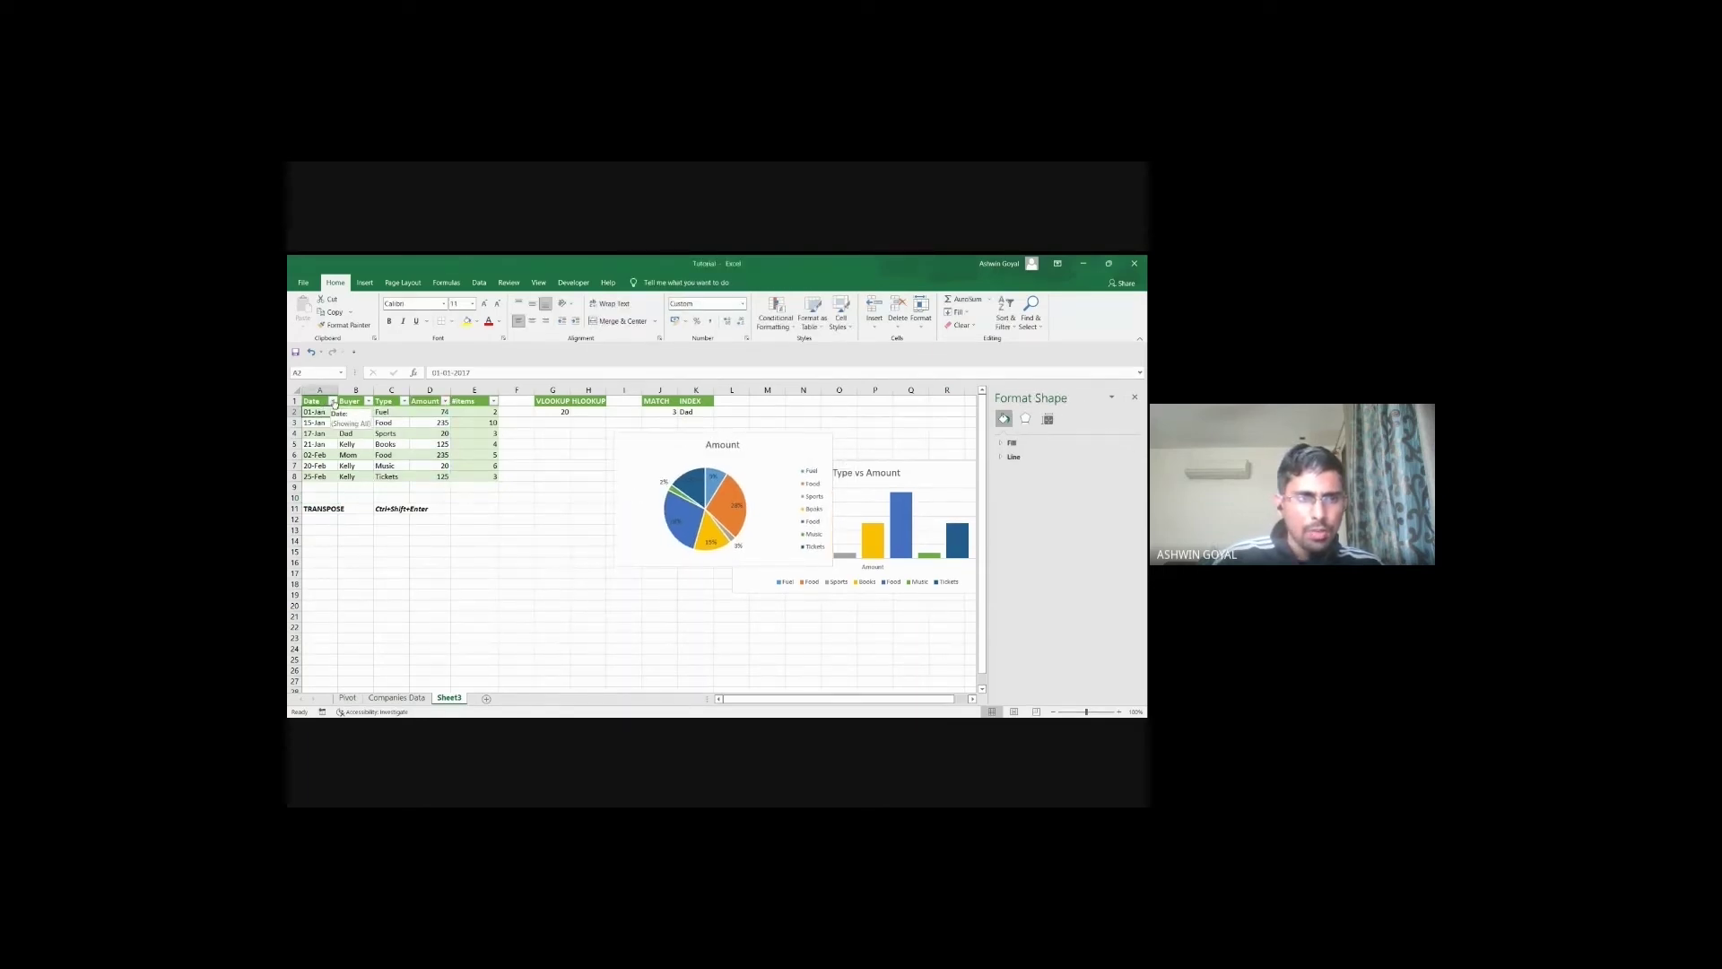
{"action": "left_click", "coordinate": [333, 402]}
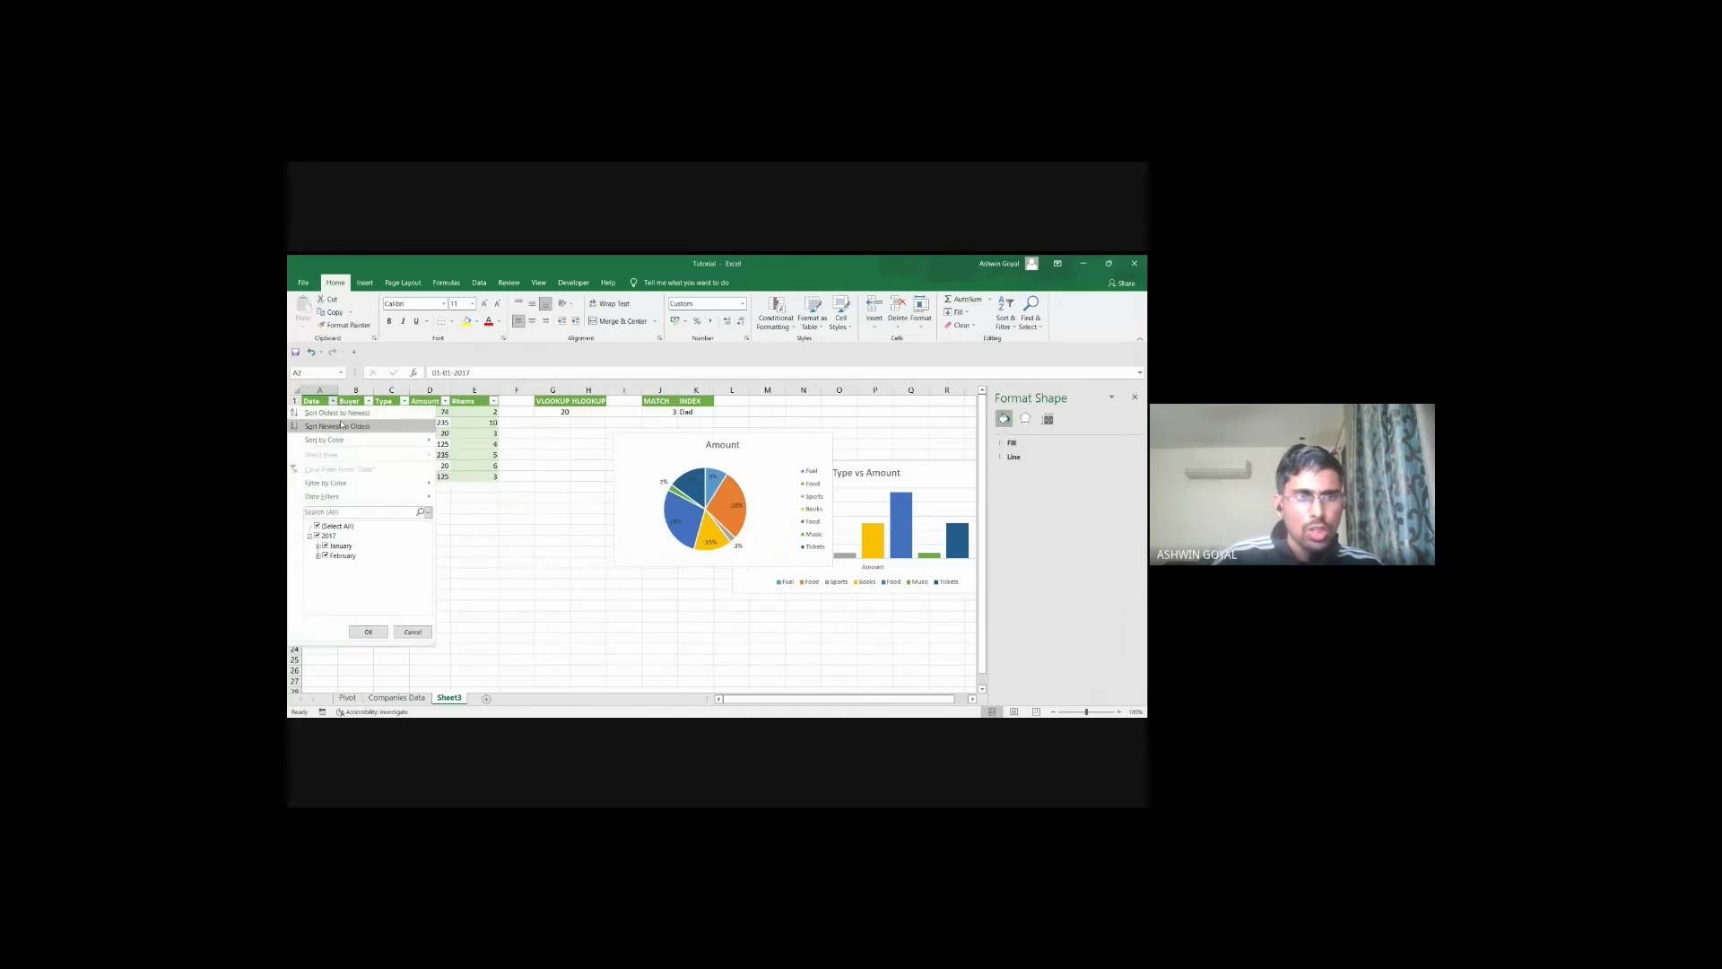
{"action": "left_click", "coordinate": [368, 631]}
{"action": "left_click_drag", "start_coordinate": [315, 412], "coordinate": [321, 476]}
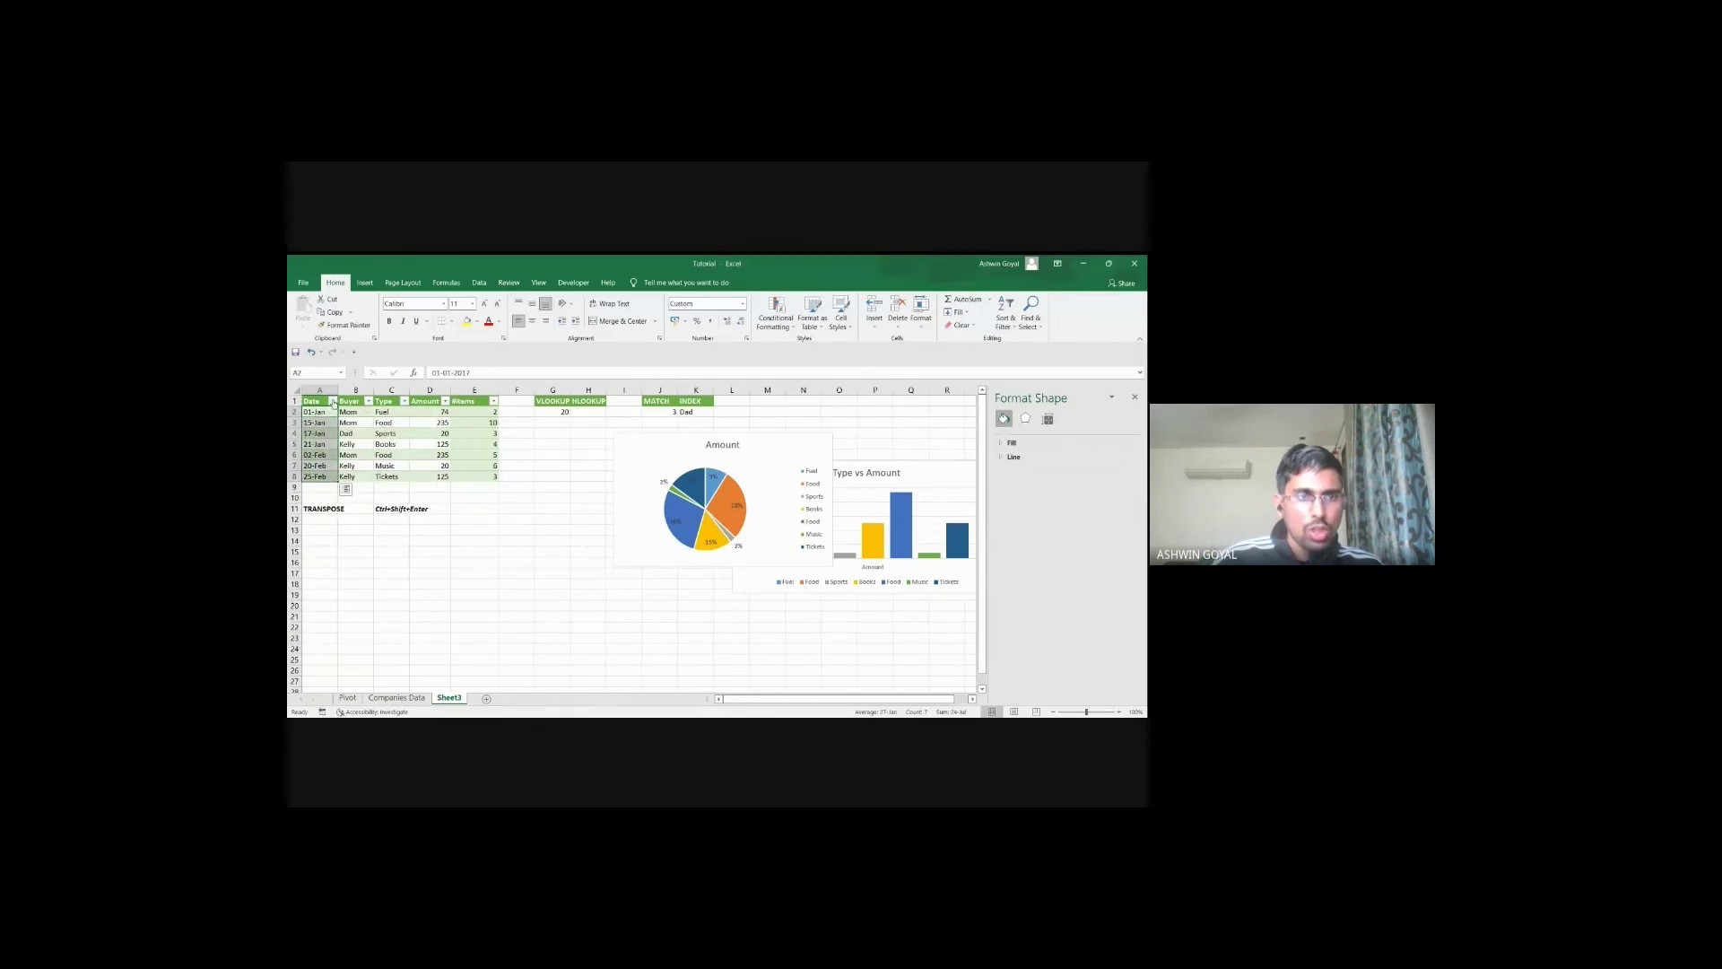
{"action": "left_click", "coordinate": [321, 477]}
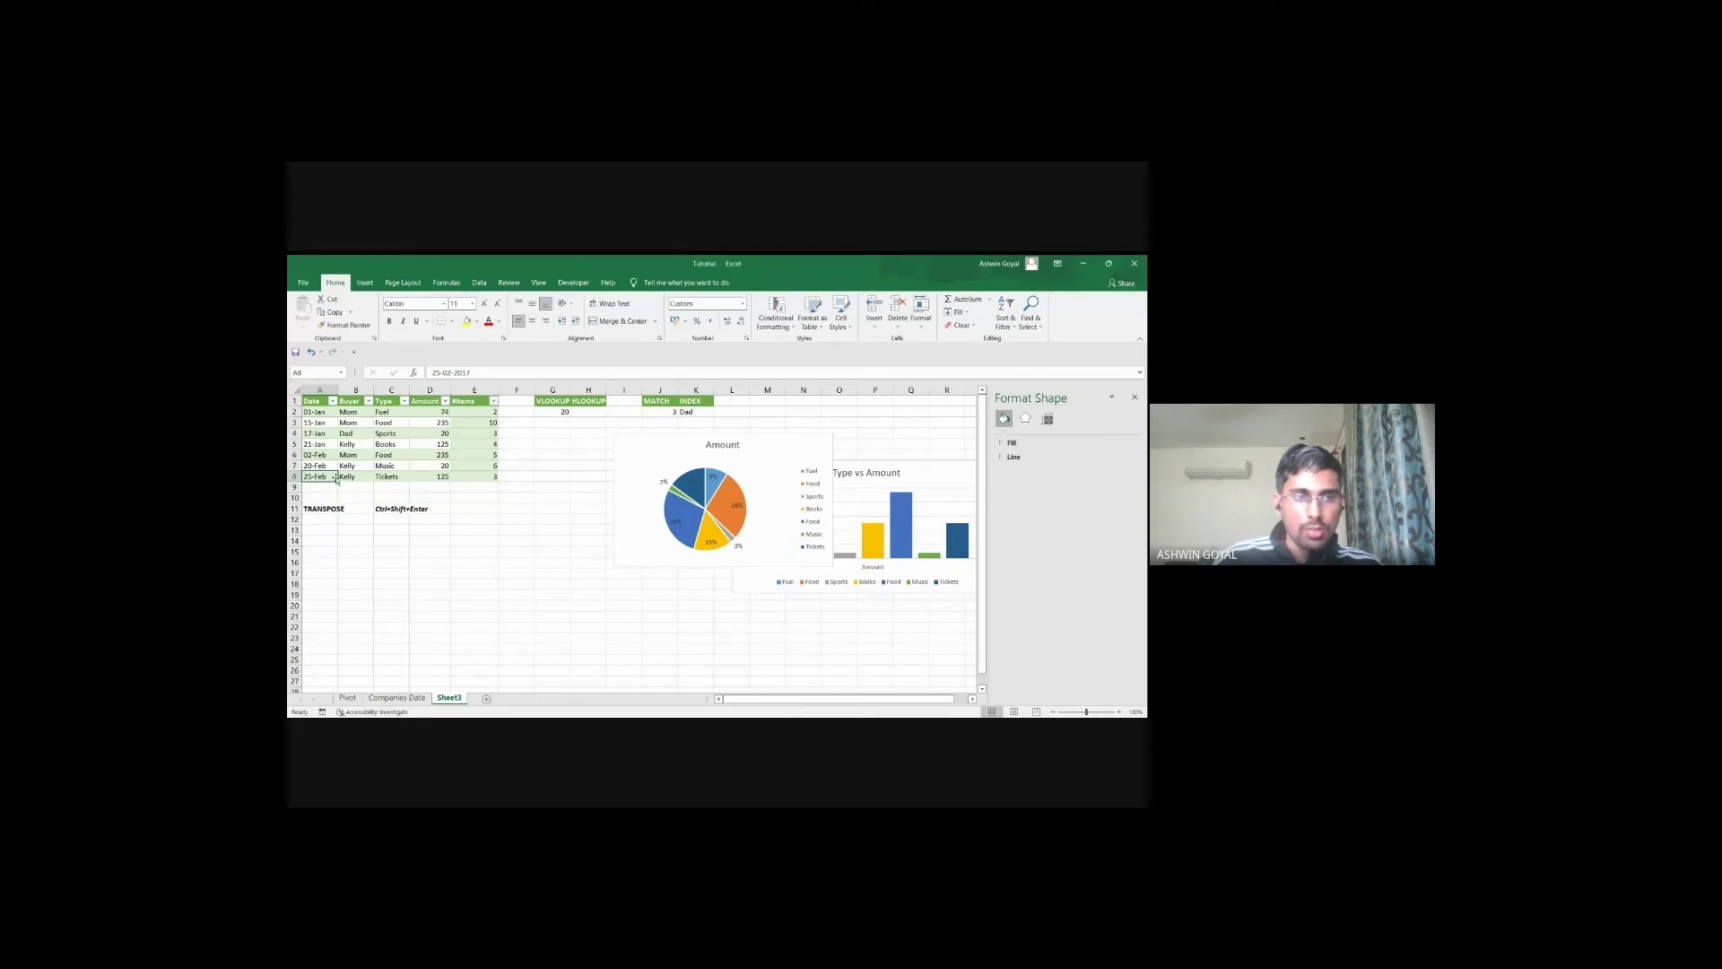
{"action": "left_click", "coordinate": [320, 413]}
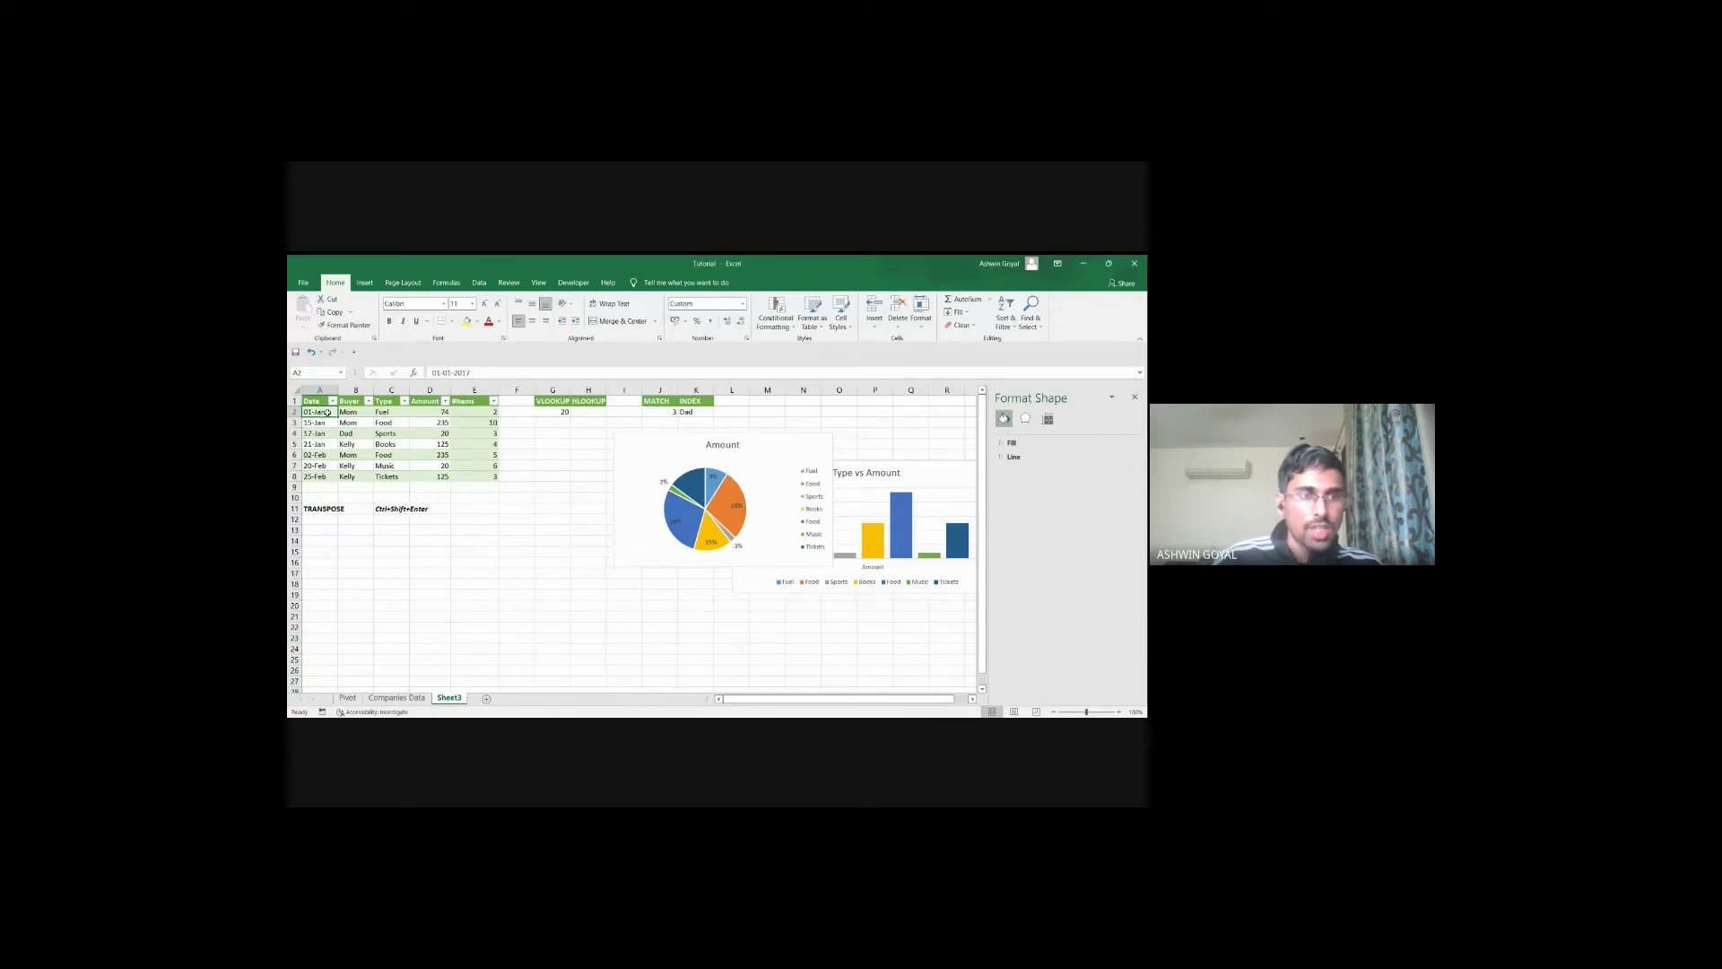
{"action": "left_click", "coordinate": [333, 478]}
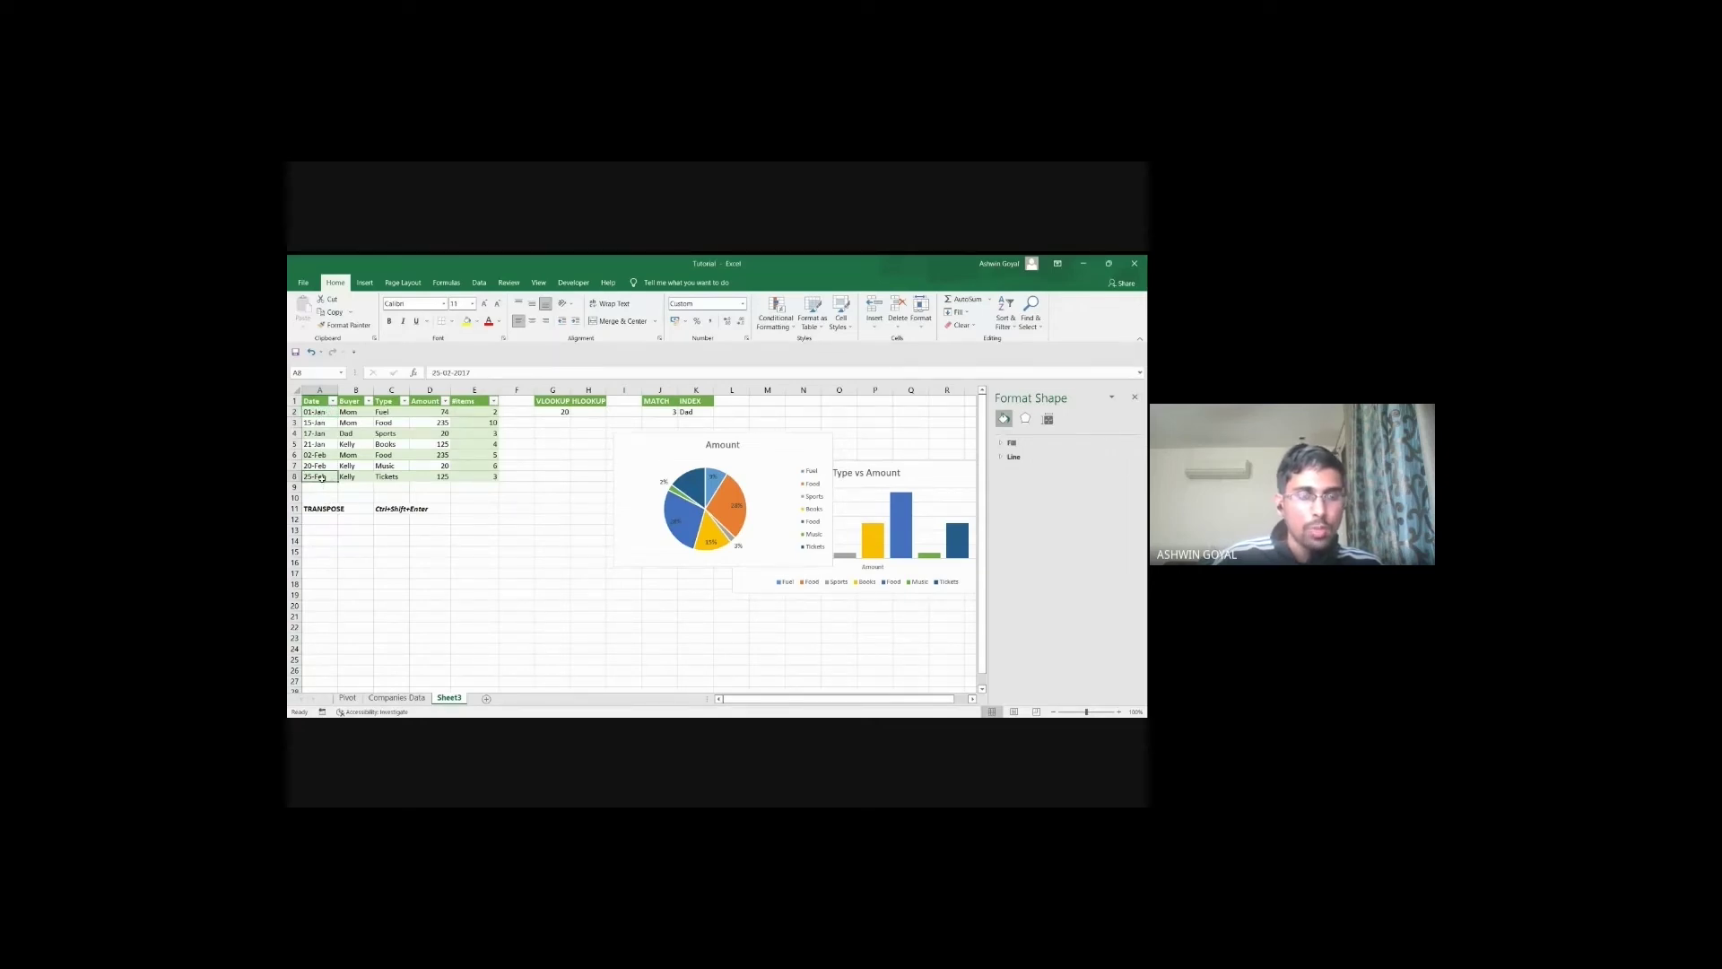
{"action": "left_click", "coordinate": [332, 402]}
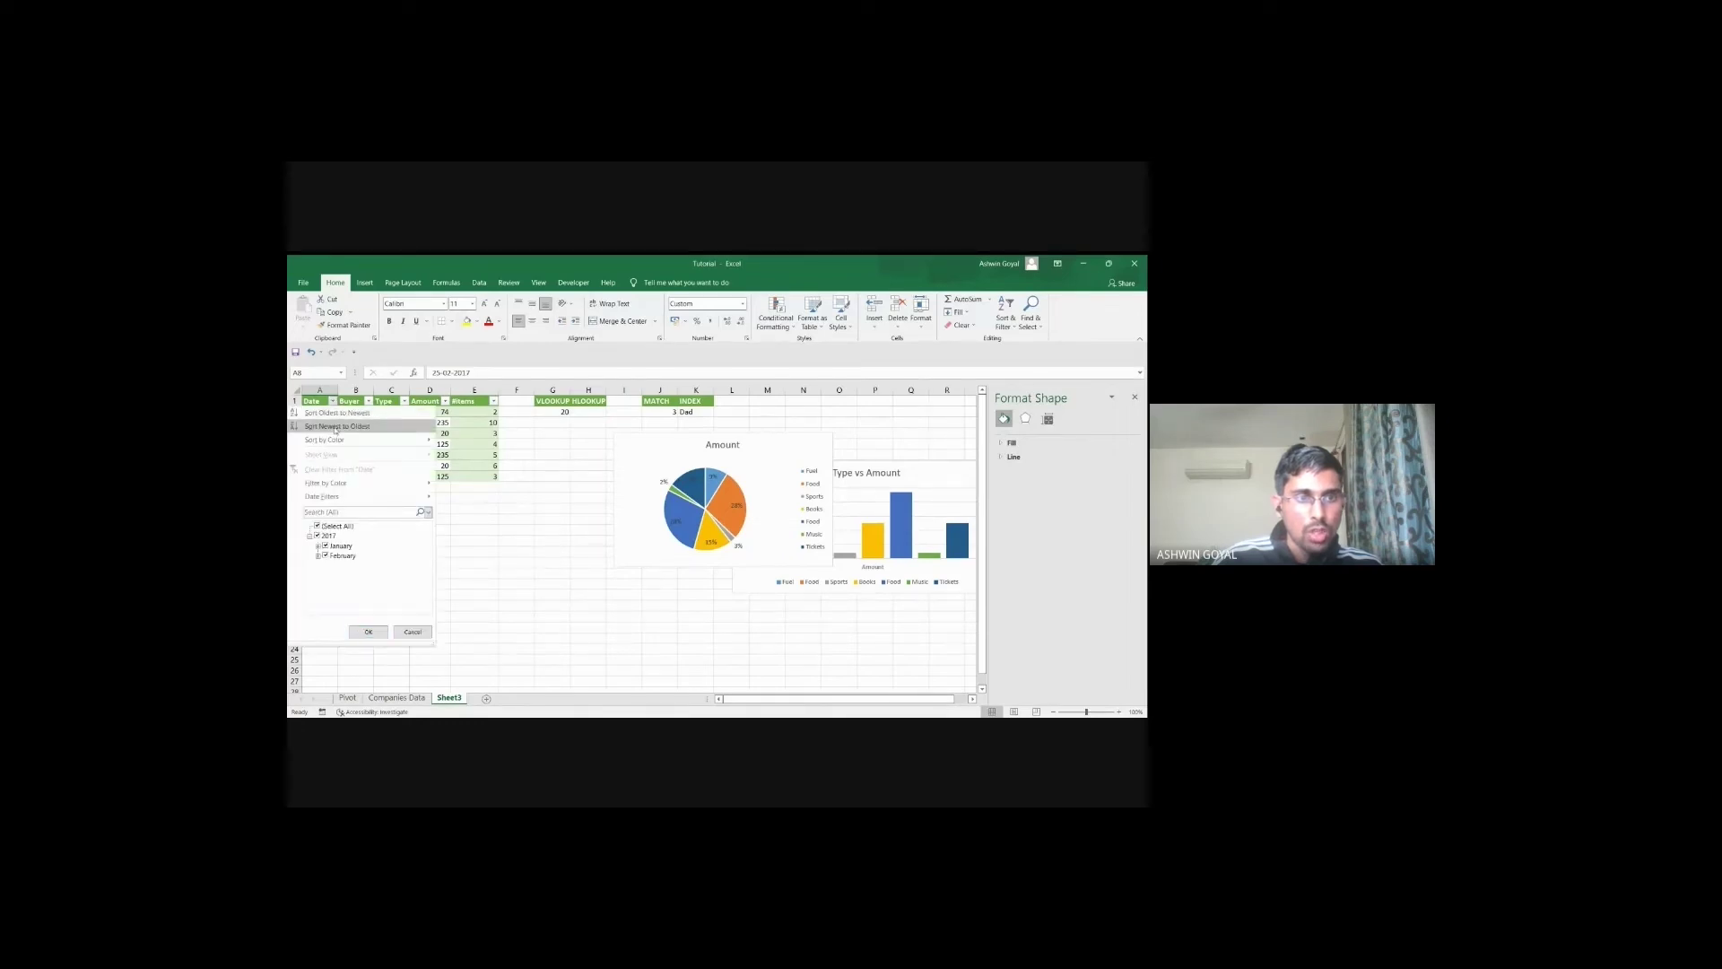
{"action": "left_click", "coordinate": [342, 413]}
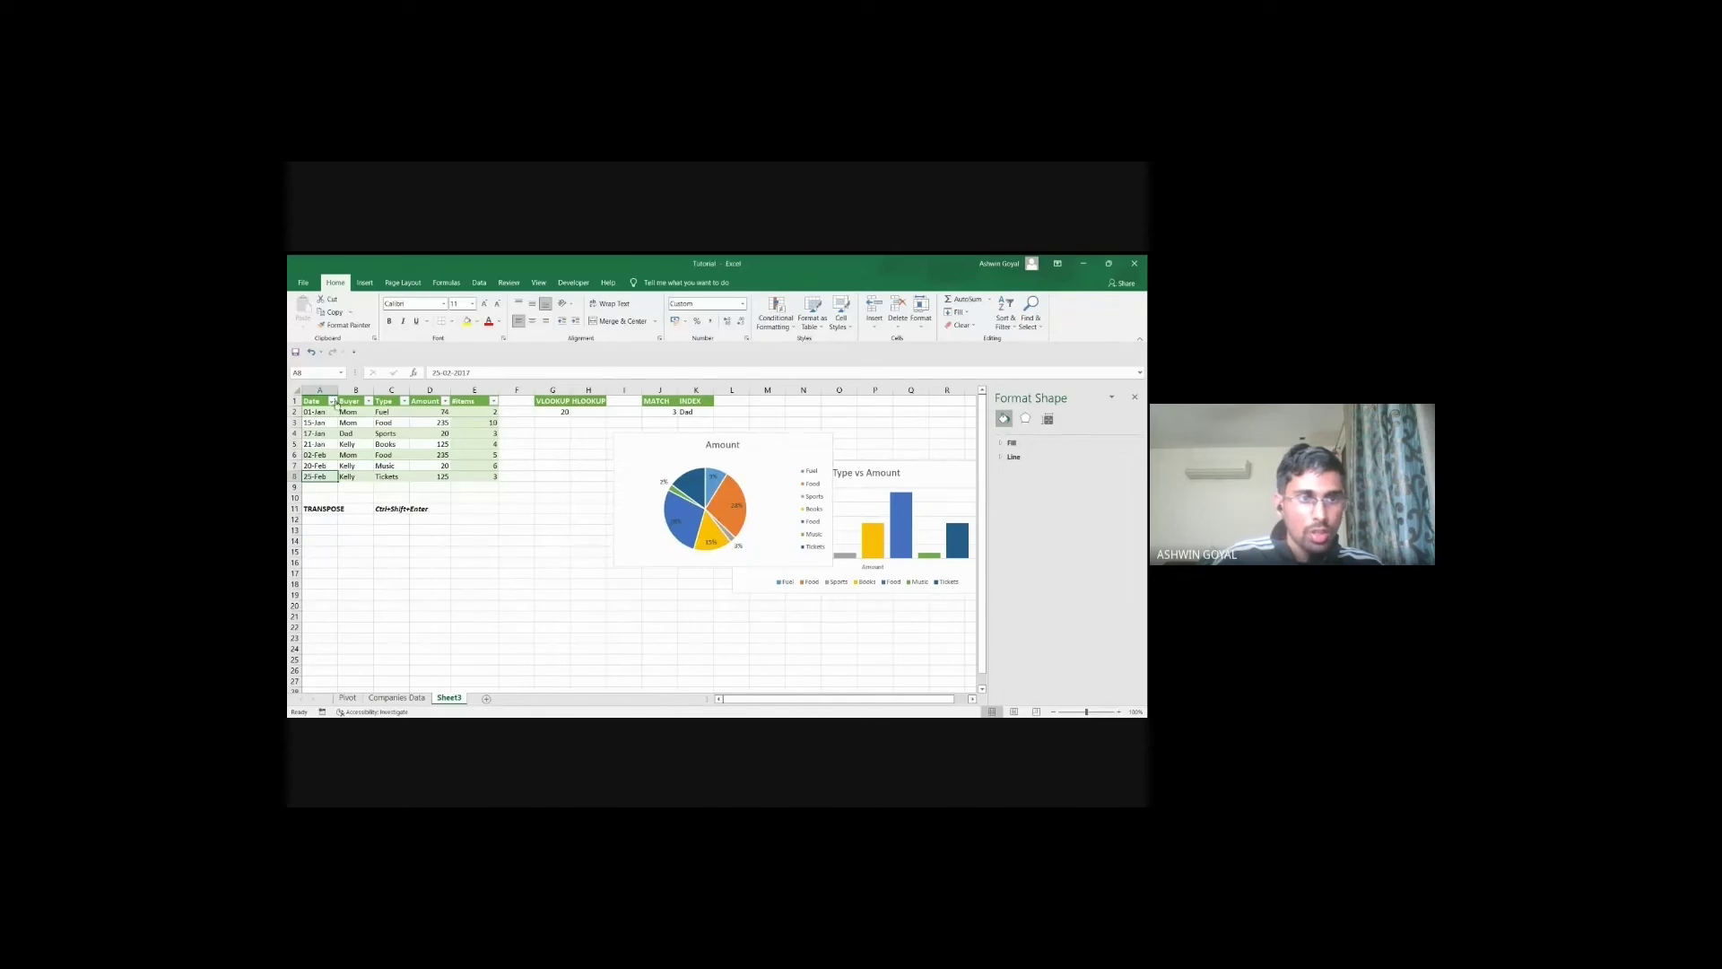
Step: Try sorting the table by Date from newest to oldest, check the first and last dates, and undo the sort
{"action": "left_click", "coordinate": [332, 402]}
{"action": "left_click", "coordinate": [344, 425]}
{"action": "left_click", "coordinate": [322, 412]}
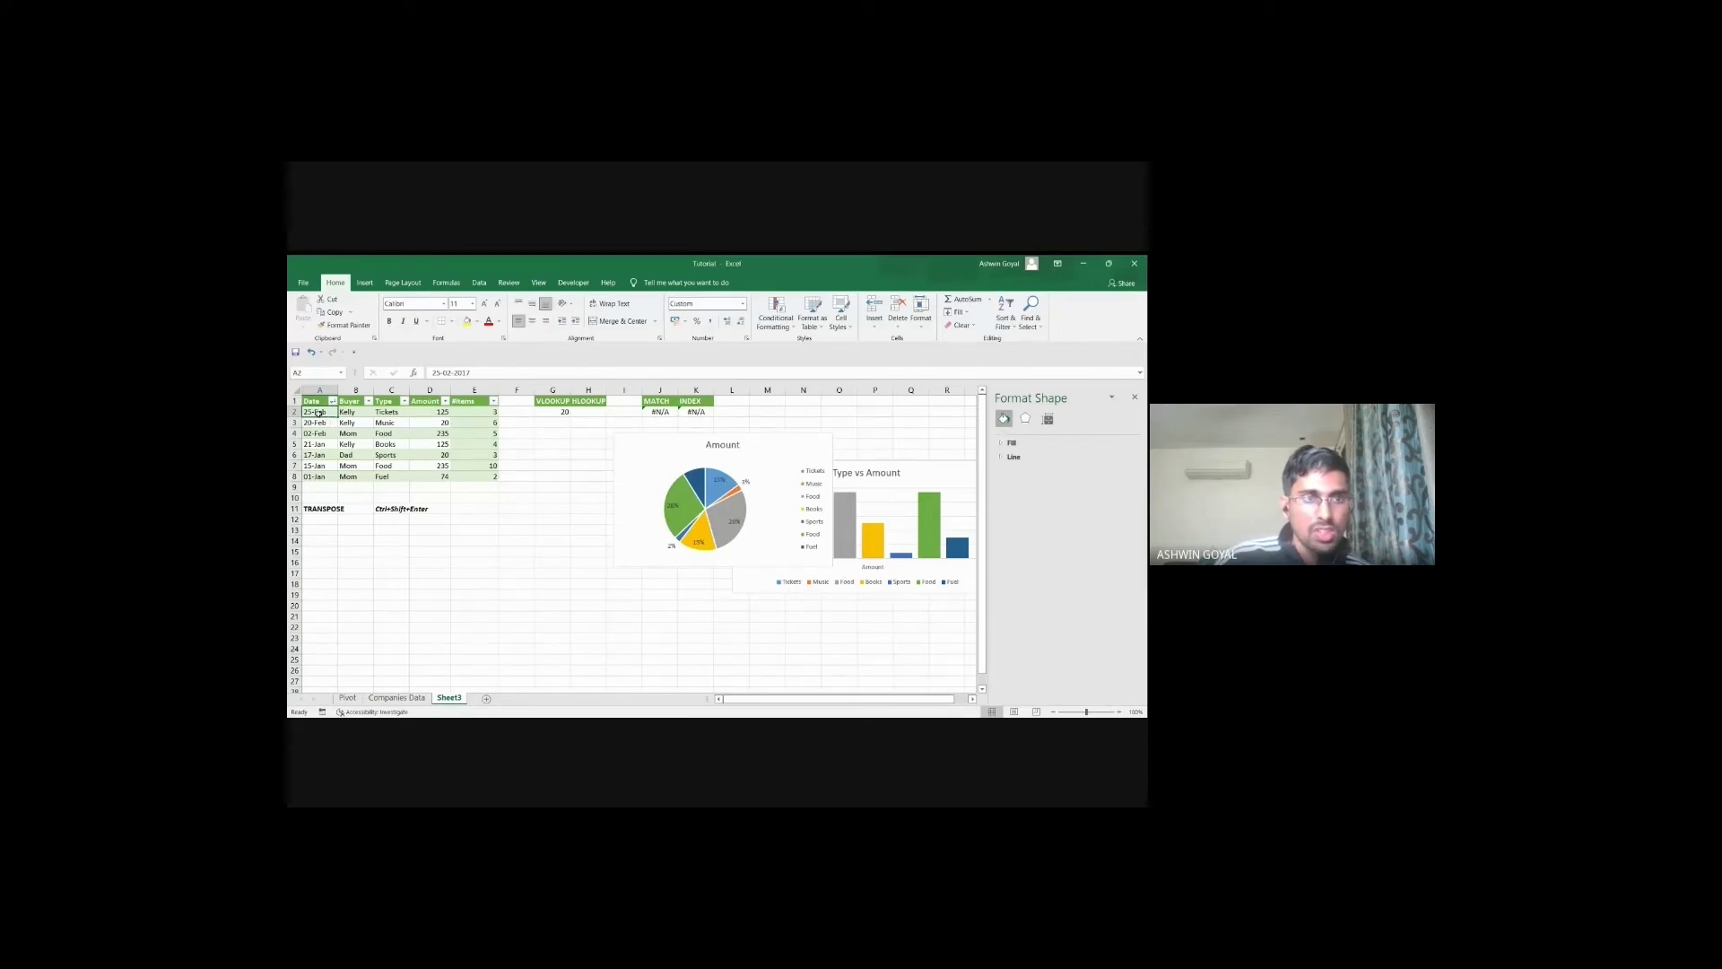
{"action": "left_click", "coordinate": [321, 477]}
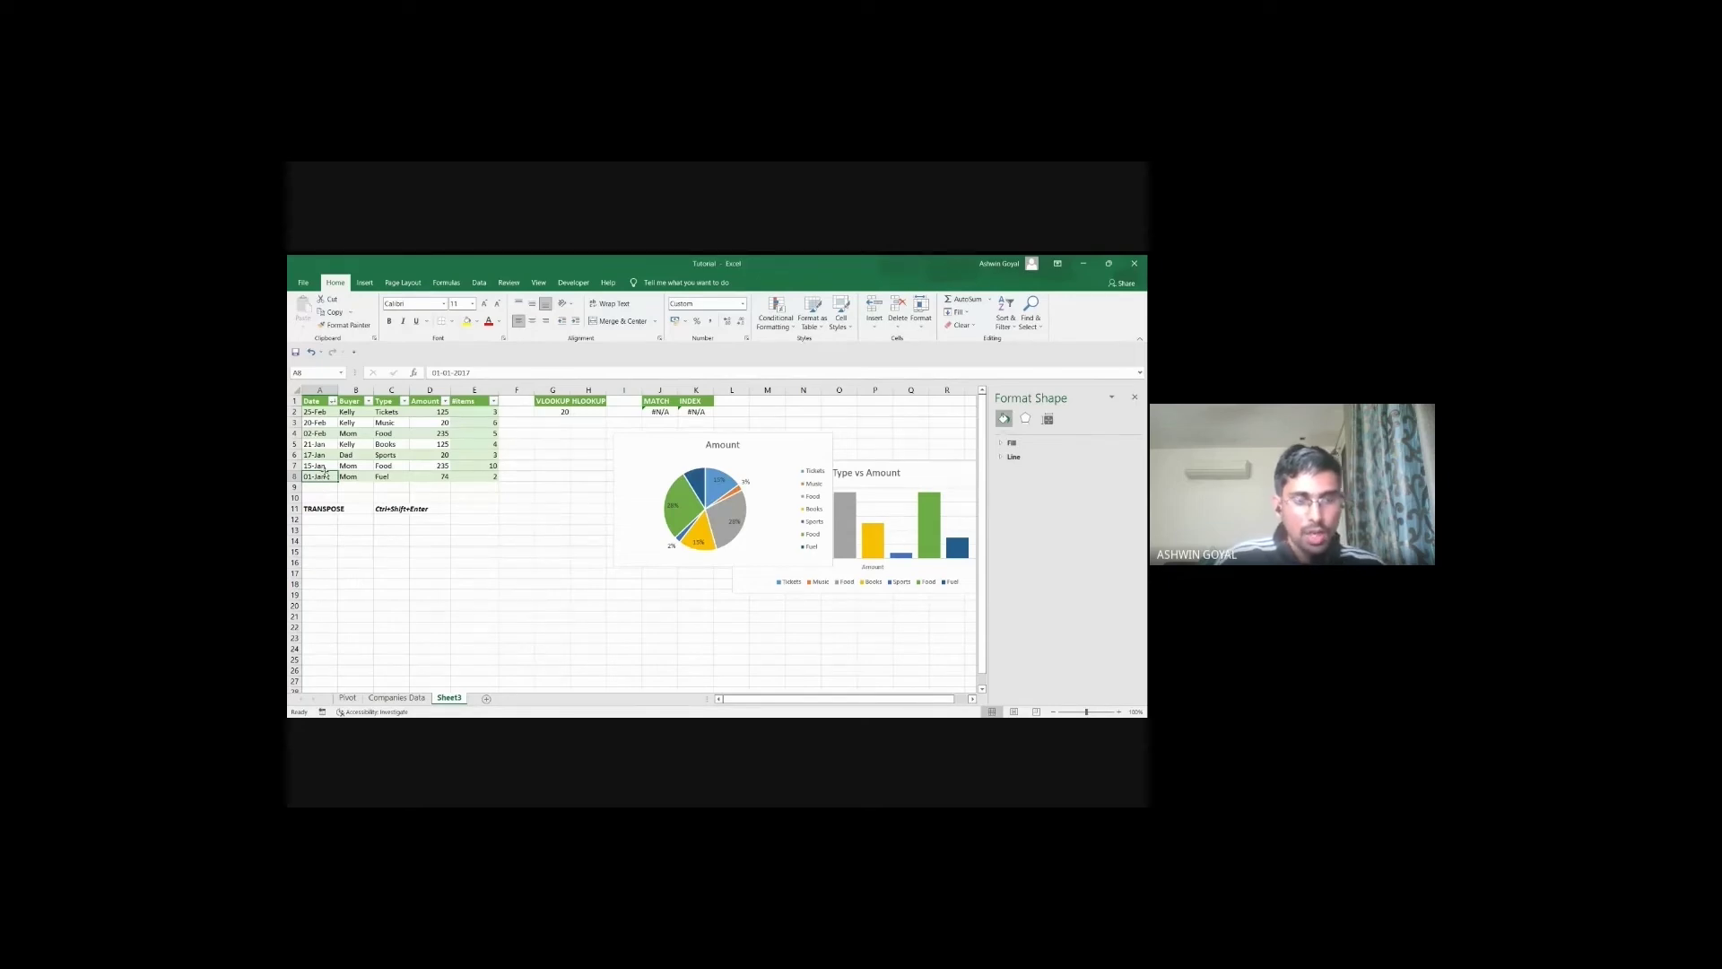
{"action": "key", "text": "ctrl+z"}
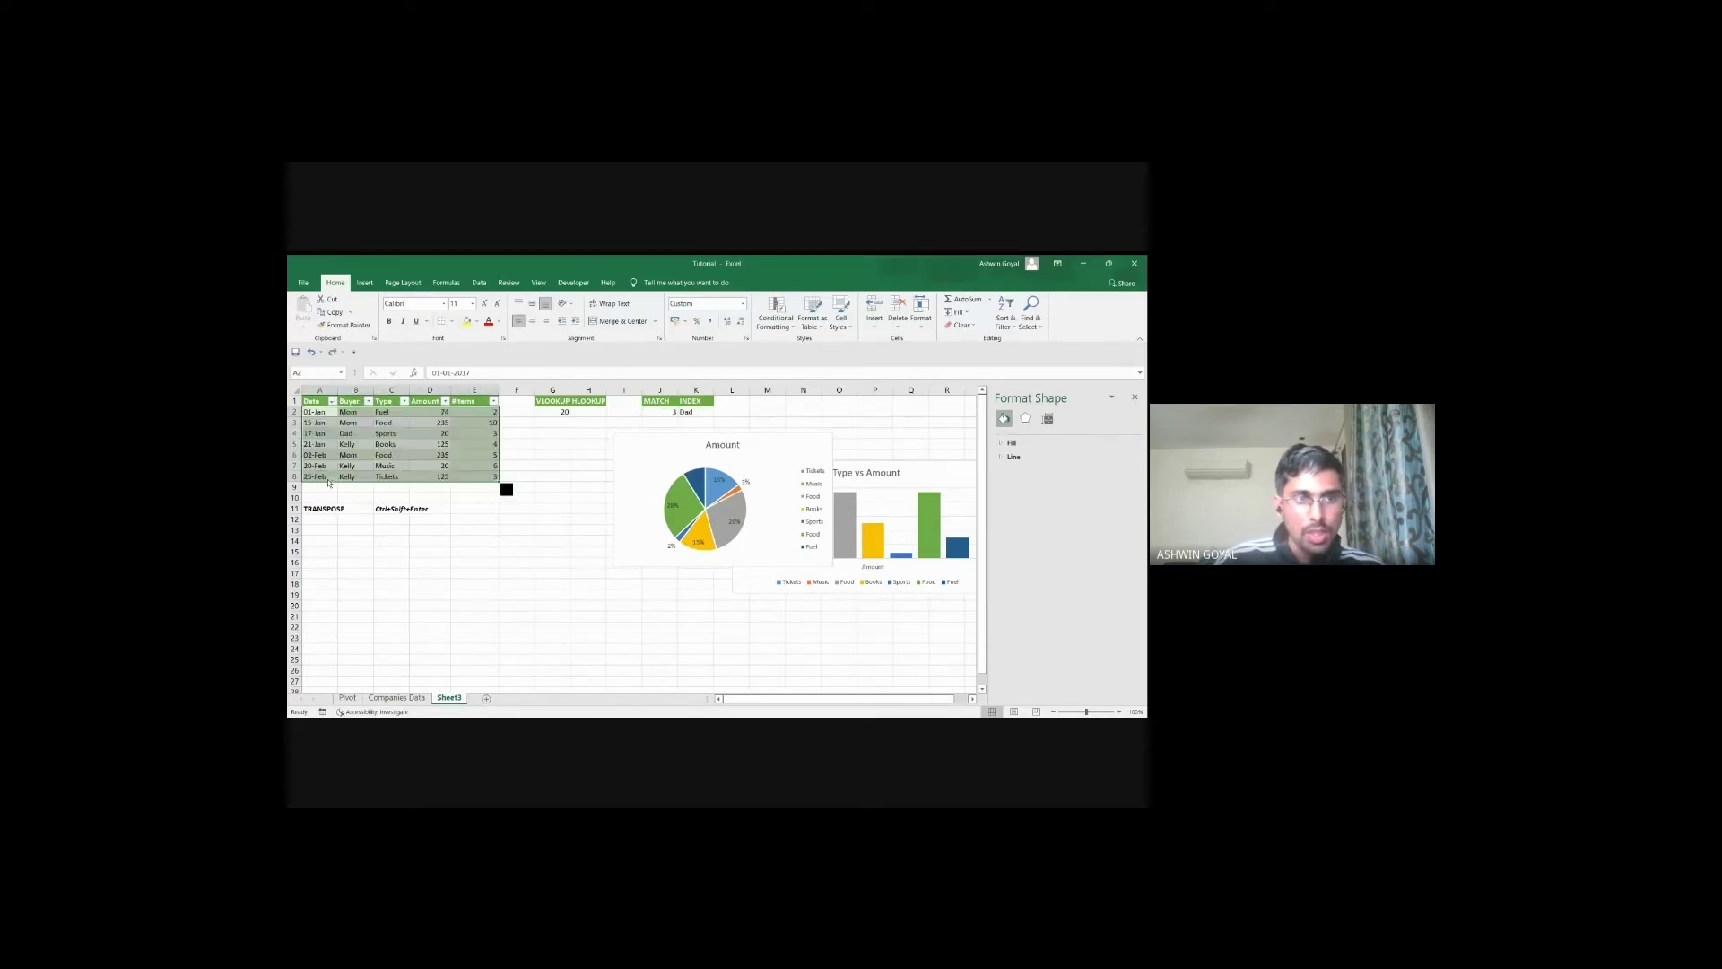
Step: Move the Amount pie chart to the empty area below the expense table and the TRANSPOSE note
{"action": "left_click_drag", "start_coordinate": [676, 428], "coordinate": [367, 651]}
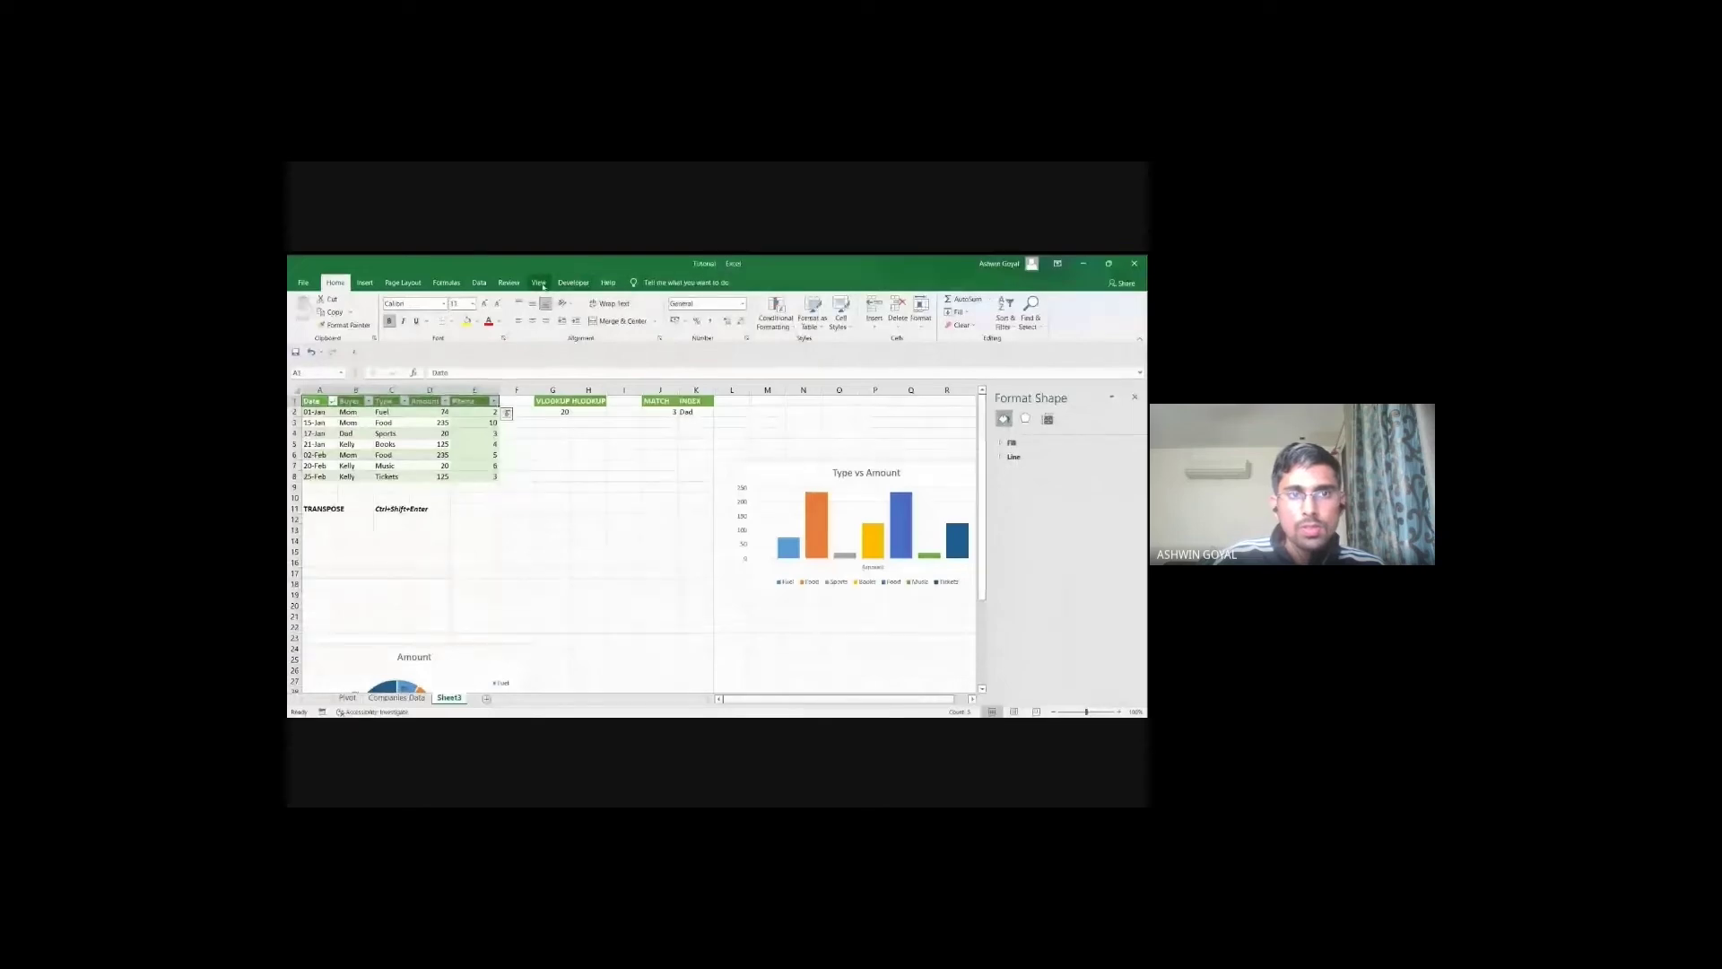
Step: Turn off the filter on the expense table's header row and turn it on again
{"action": "left_click", "coordinate": [1004, 321]}
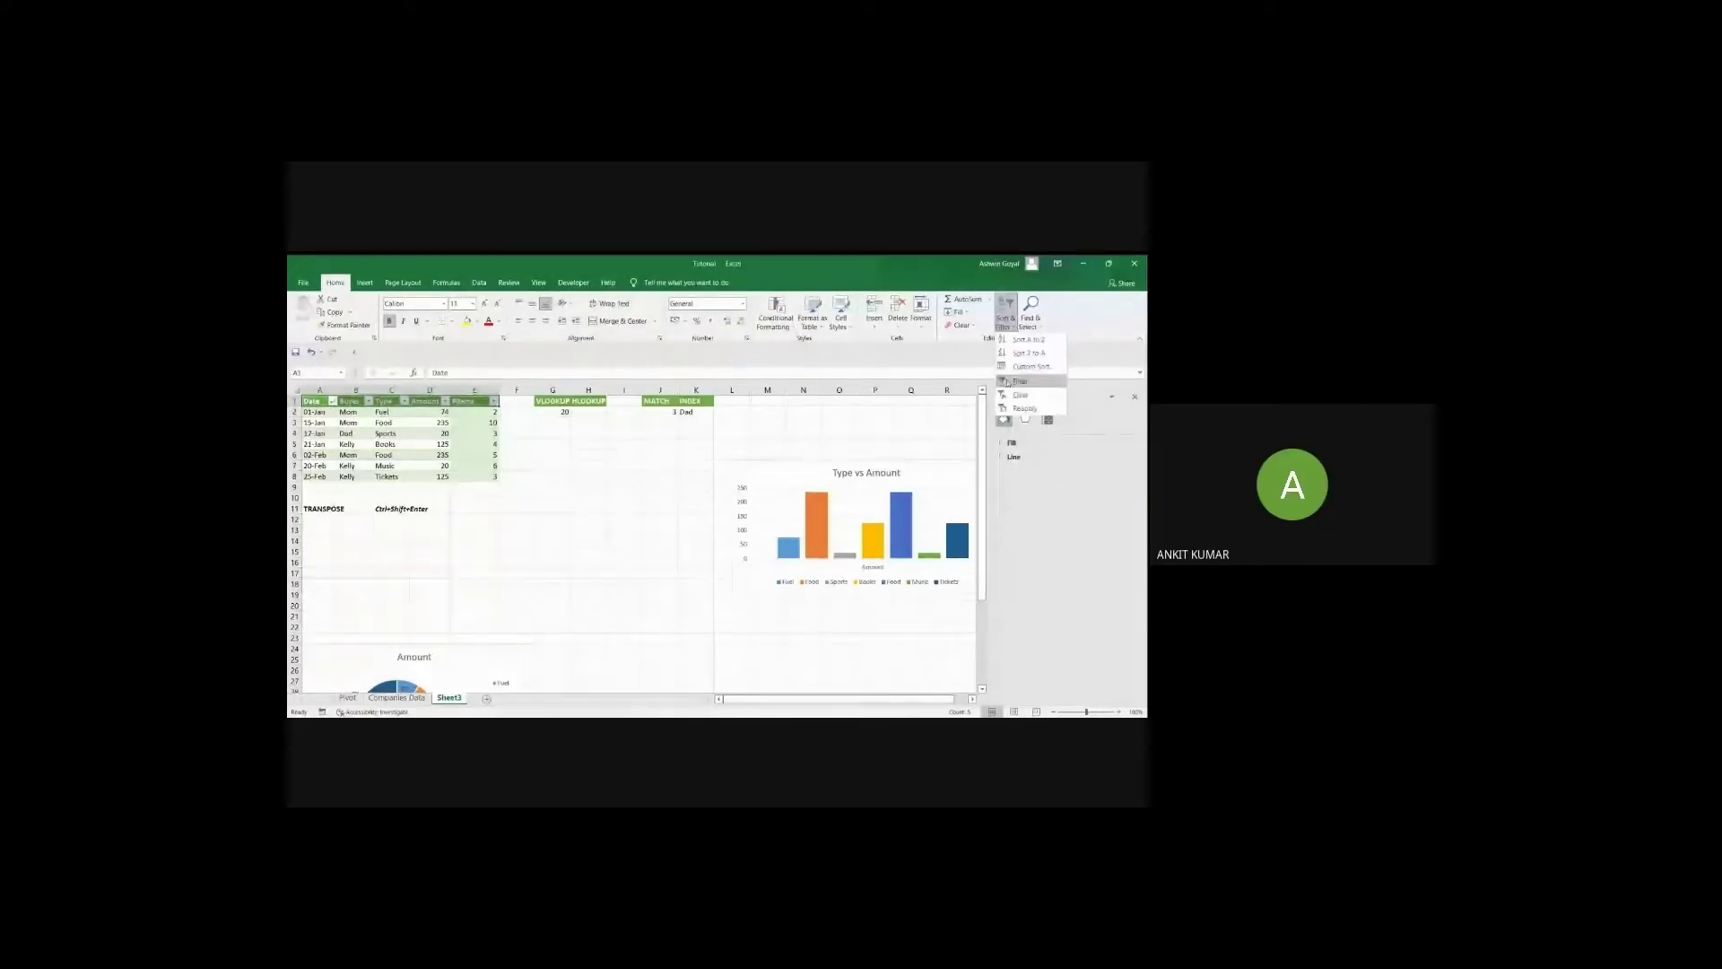
{"action": "left_click", "coordinate": [1019, 386]}
{"action": "left_click", "coordinate": [517, 466]}
{"action": "left_click", "coordinate": [316, 403]}
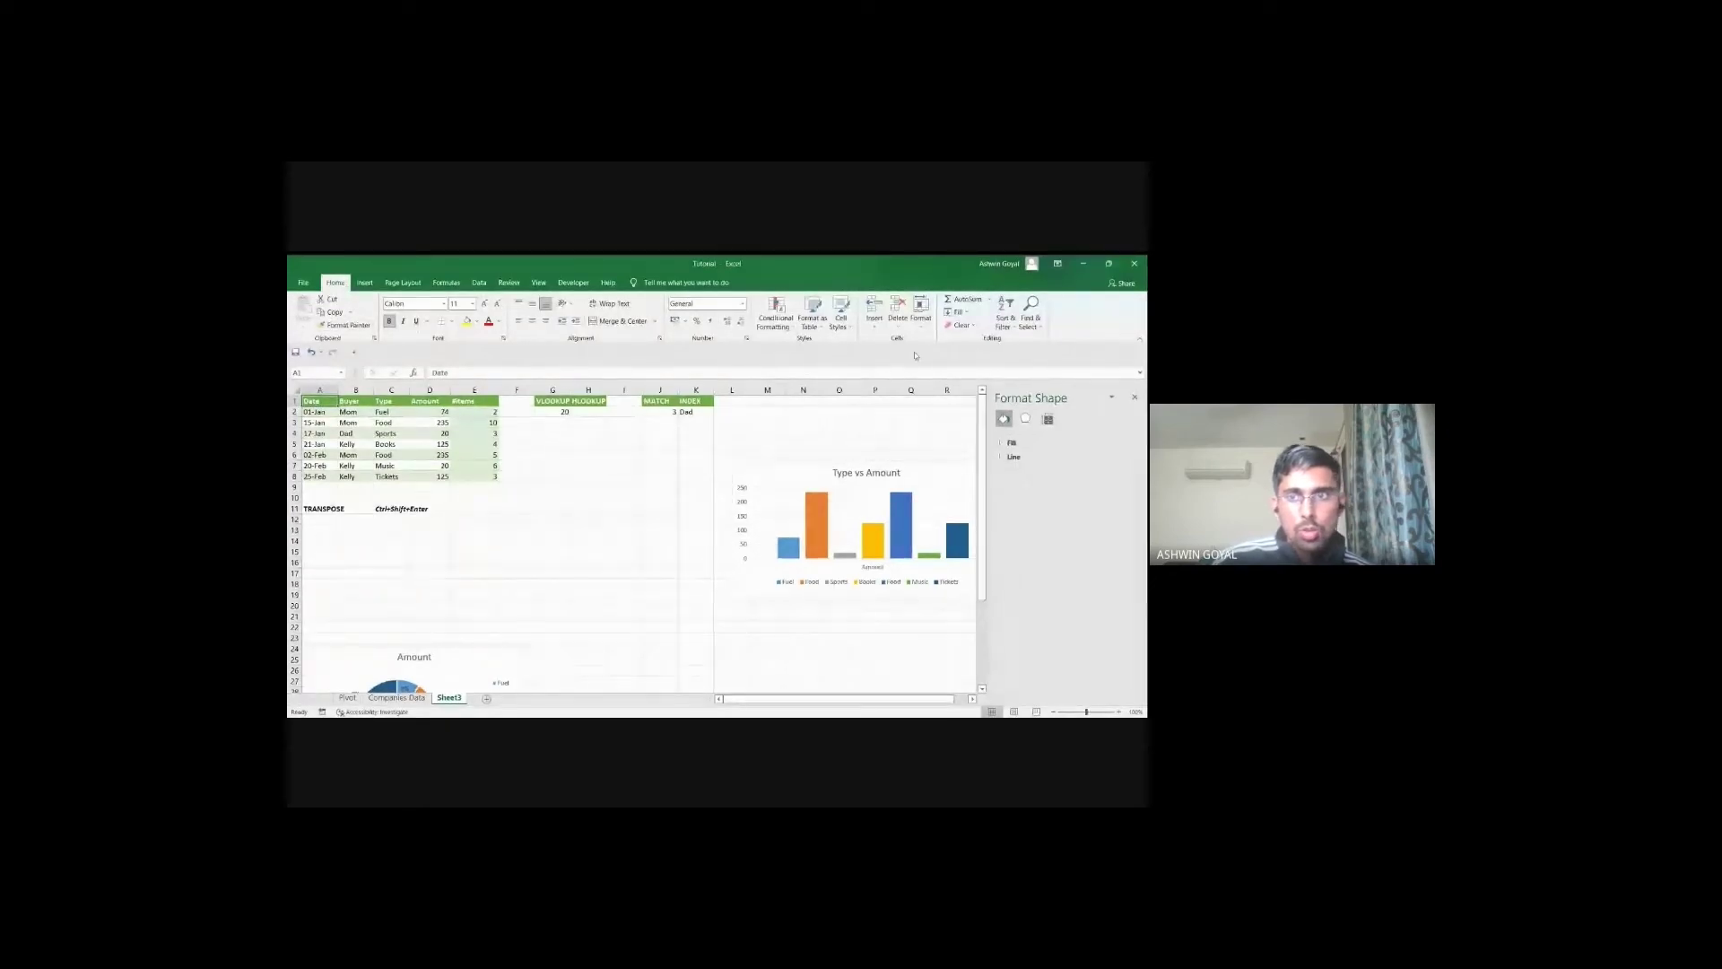
{"action": "left_click", "coordinate": [1010, 324]}
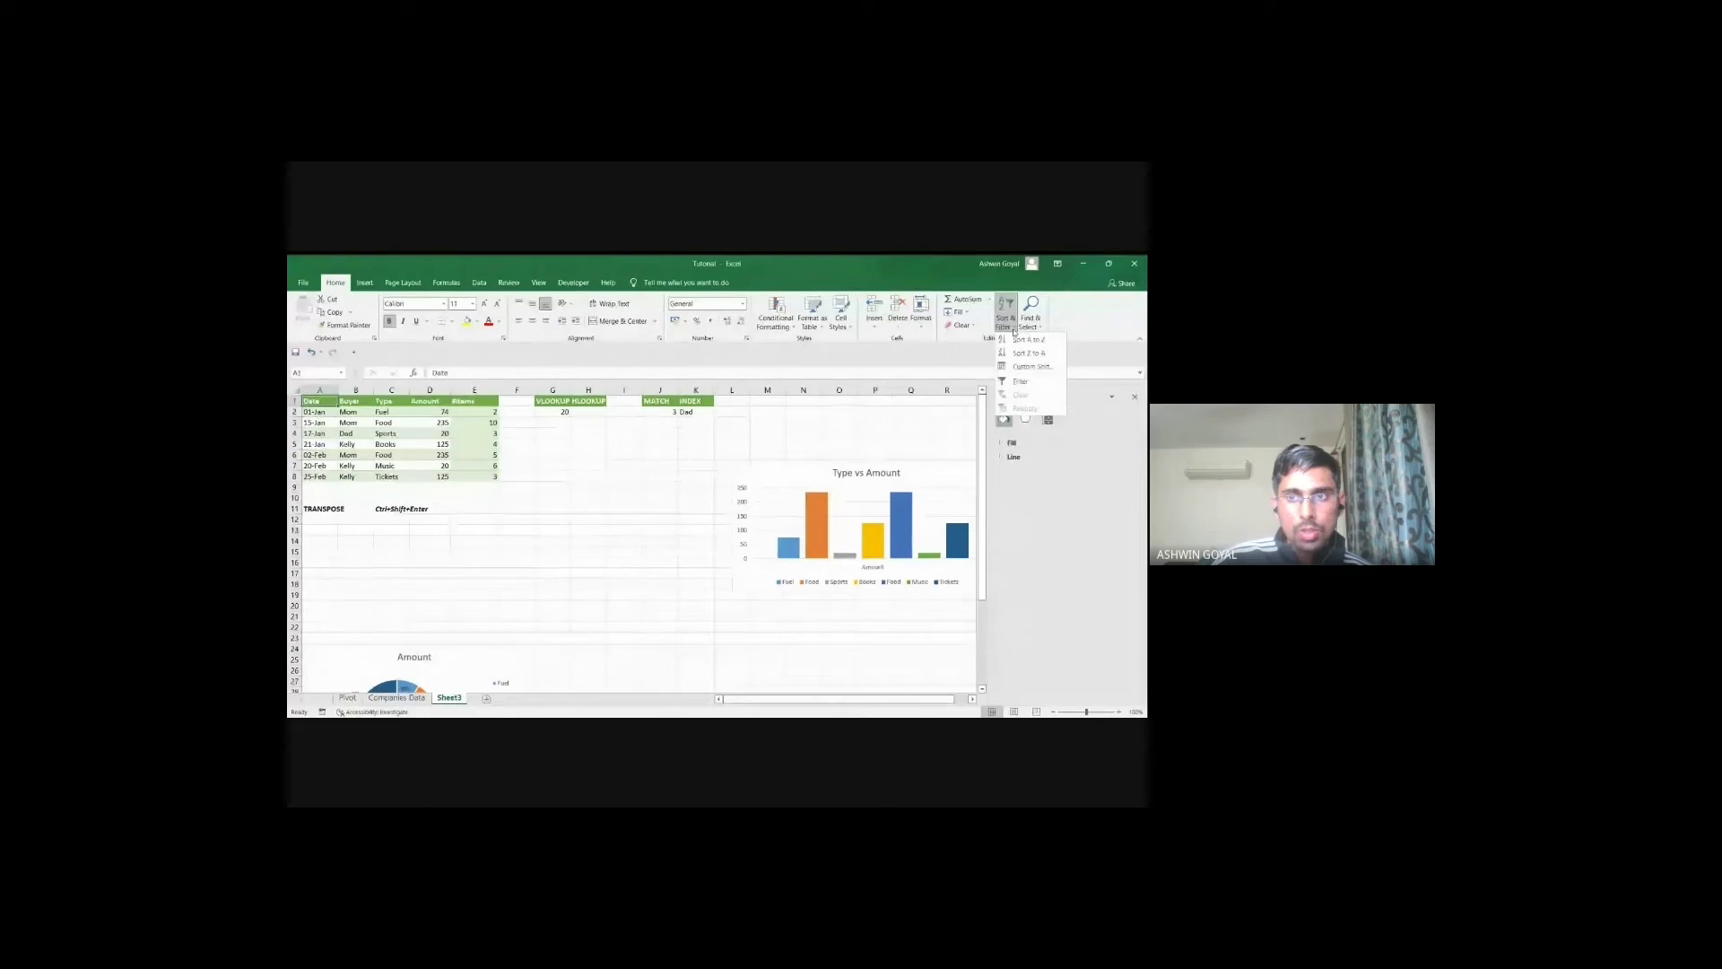
{"action": "left_click", "coordinate": [1020, 382]}
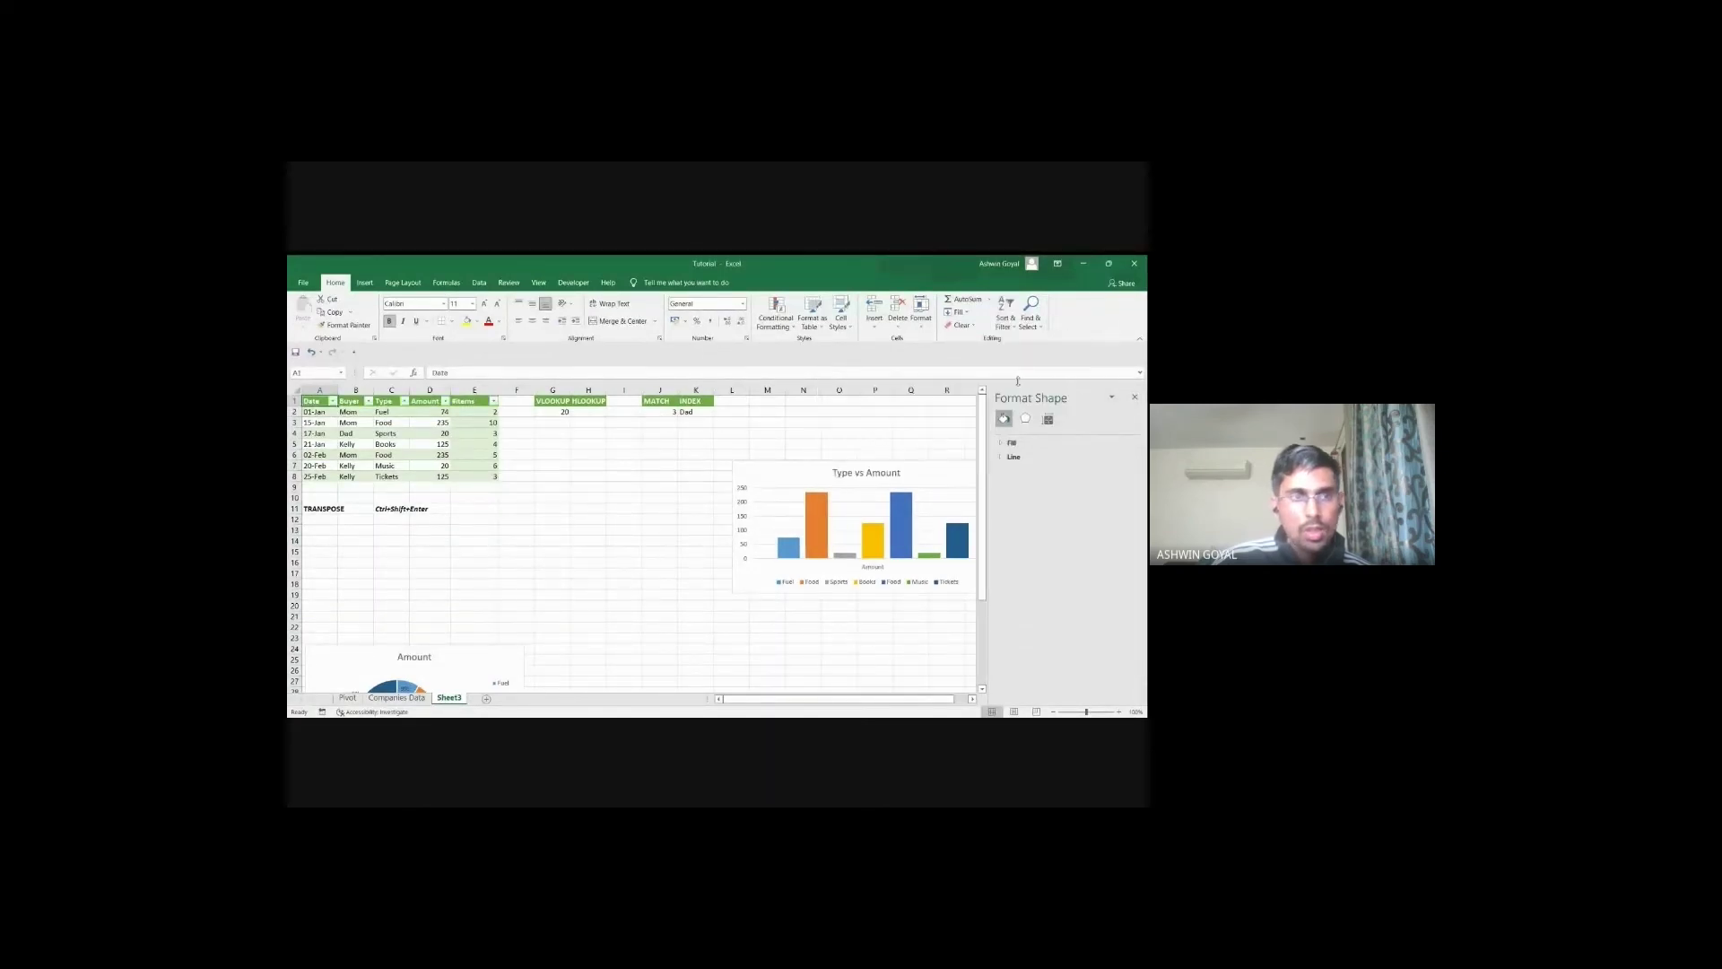
{"action": "left_click", "coordinate": [332, 402]}
{"action": "left_click", "coordinate": [514, 456]}
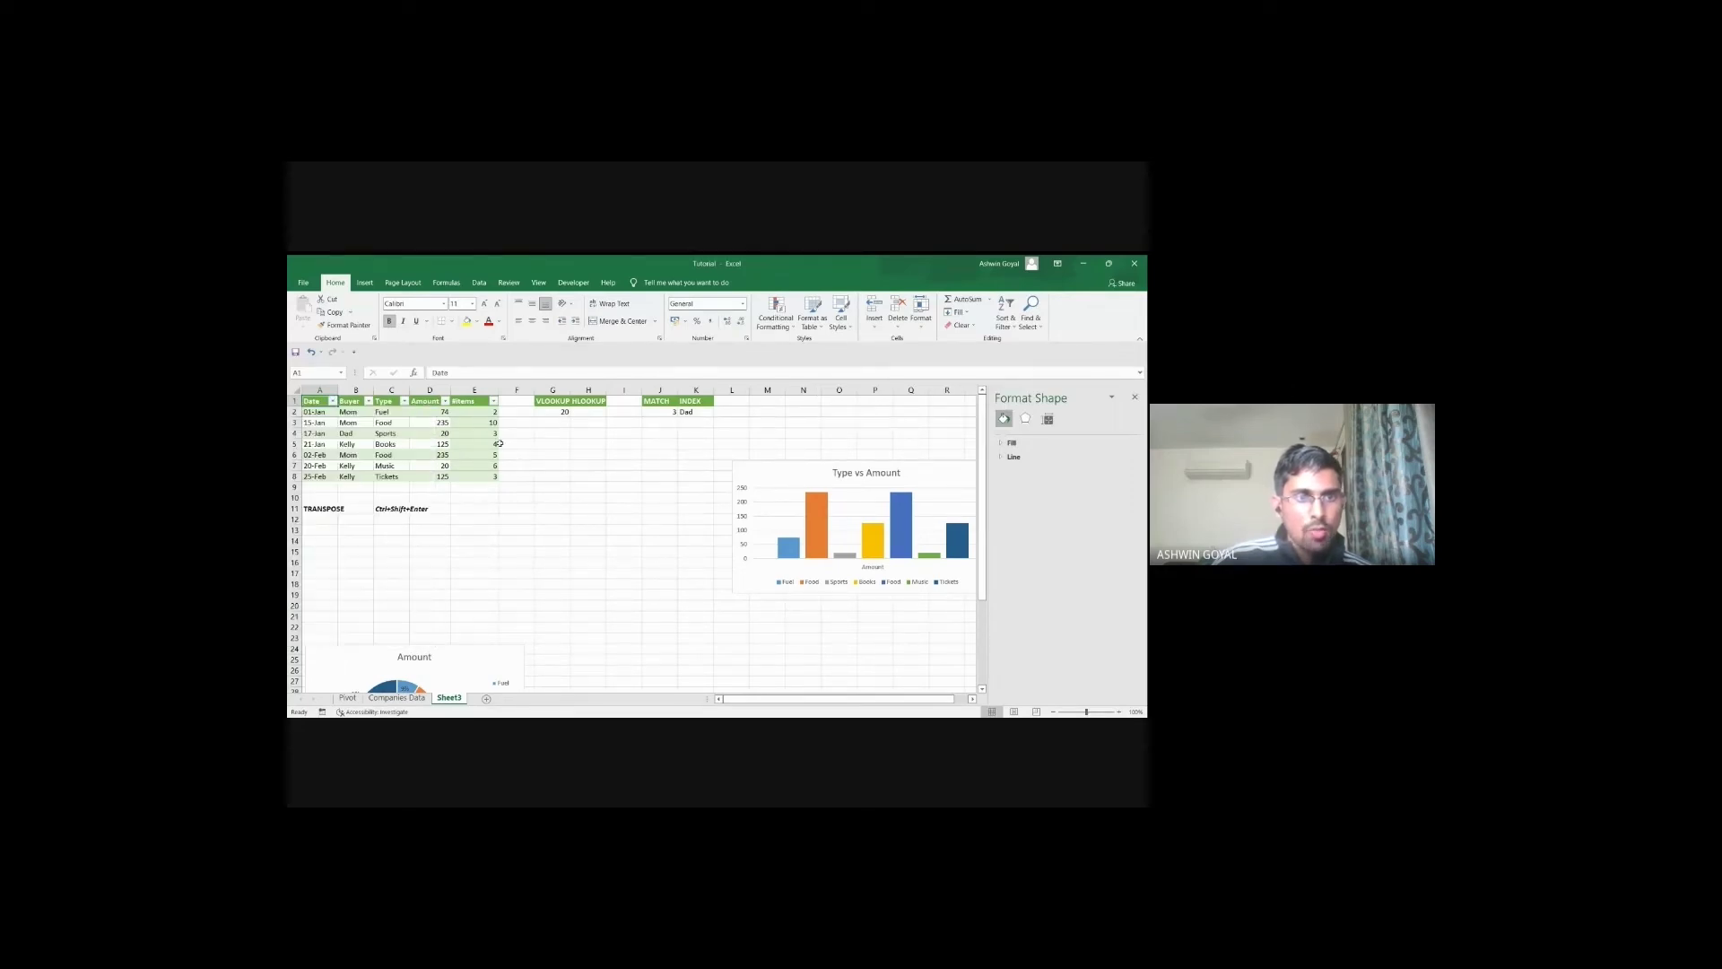
Step: Try a number filter on the Amount column showing only values greater than 100, and undo it
{"action": "left_click", "coordinate": [444, 413]}
{"action": "key", "text": "shift+Down"}
{"action": "key", "text": "shift+Down"}
{"action": "key", "text": "shift+Down"}
{"action": "key", "text": "shift+Down"}
{"action": "key", "text": "shift+Down"}
{"action": "key", "text": "shift+Down"}
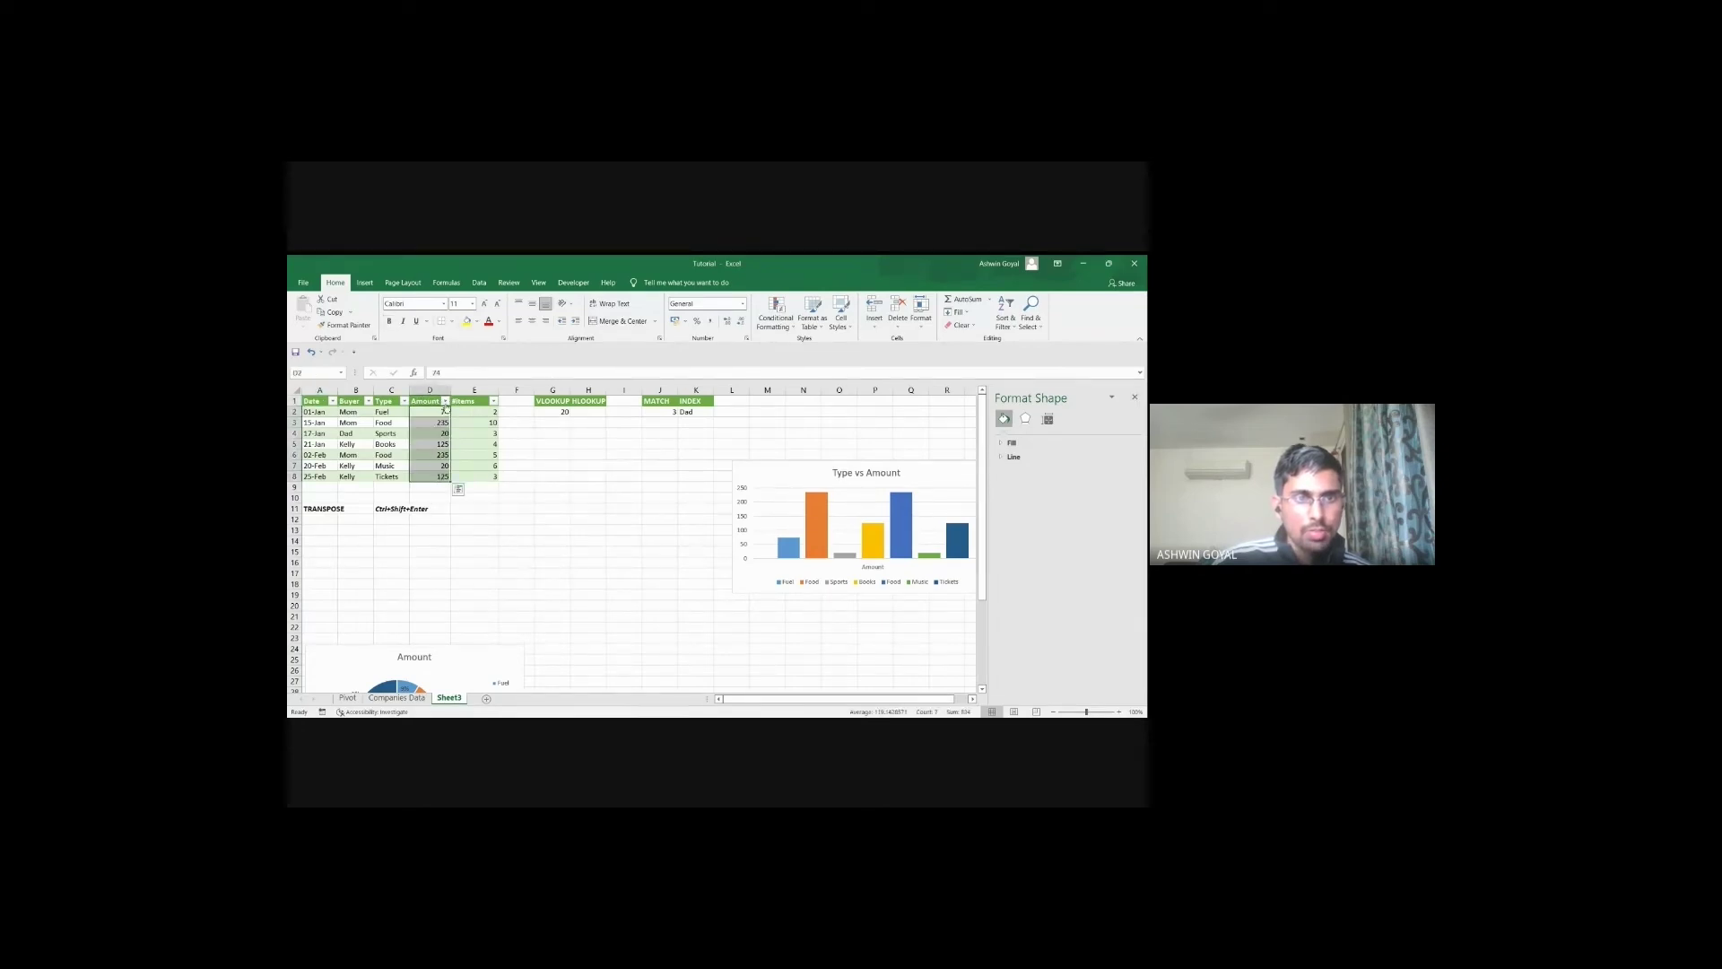
{"action": "left_click", "coordinate": [446, 401]}
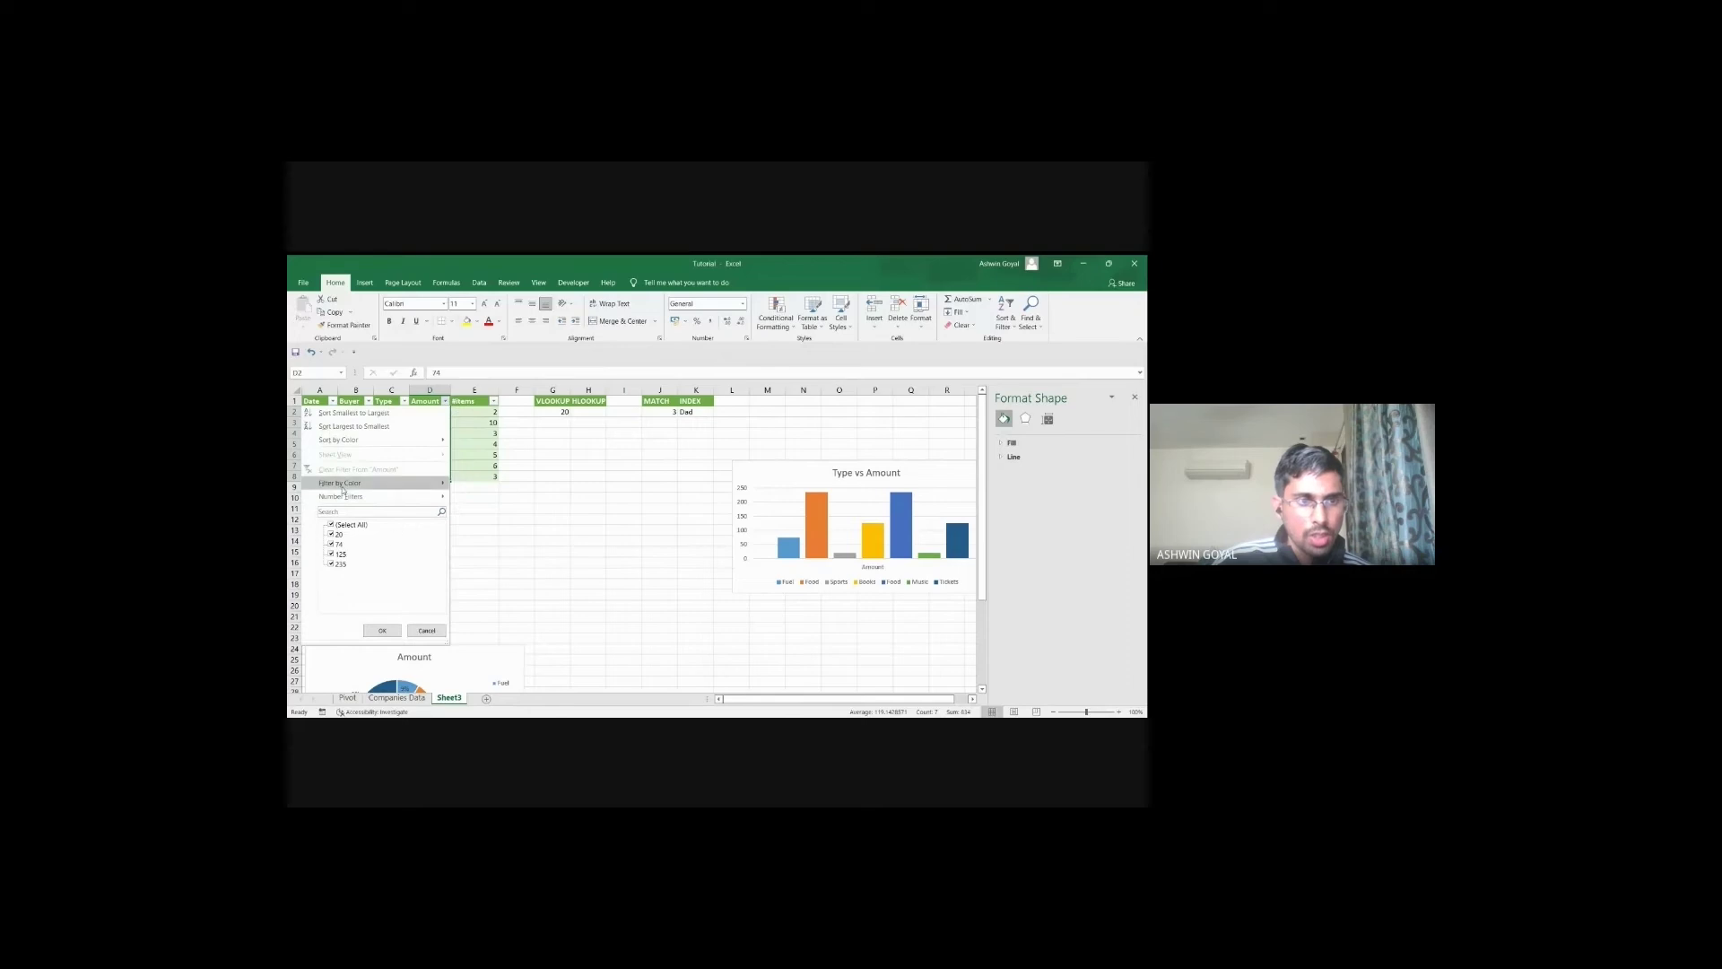
{"action": "mouse_move", "coordinate": [351, 499]}
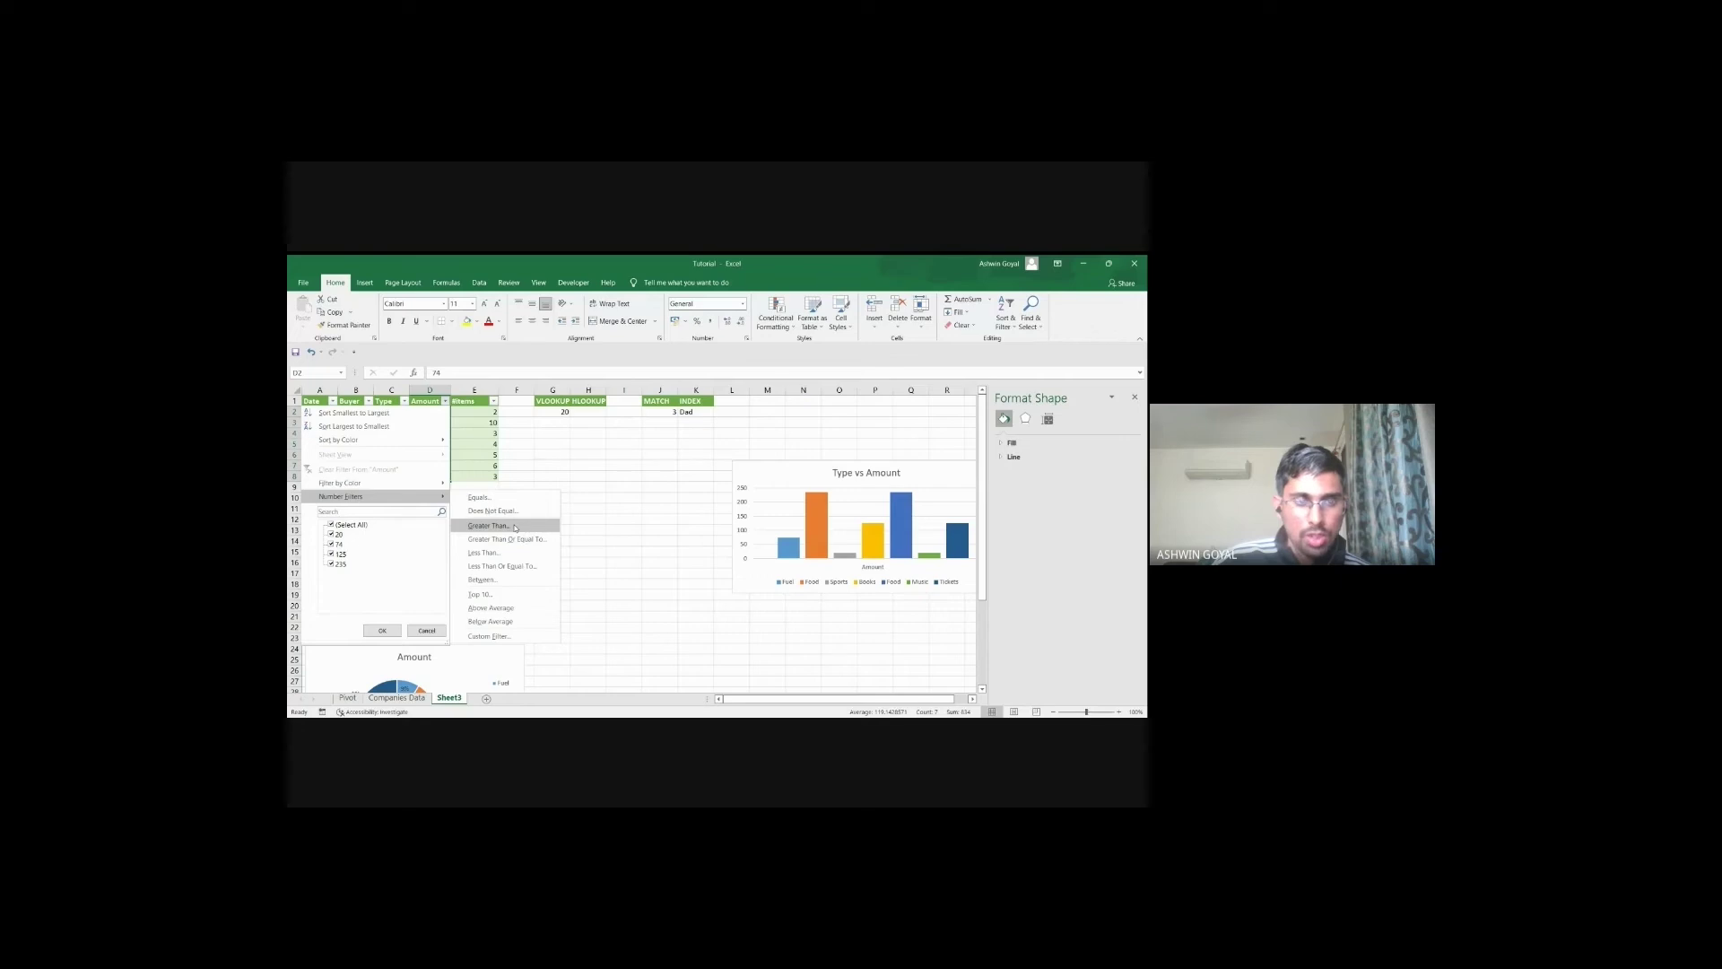
{"action": "left_click", "coordinate": [516, 528]}
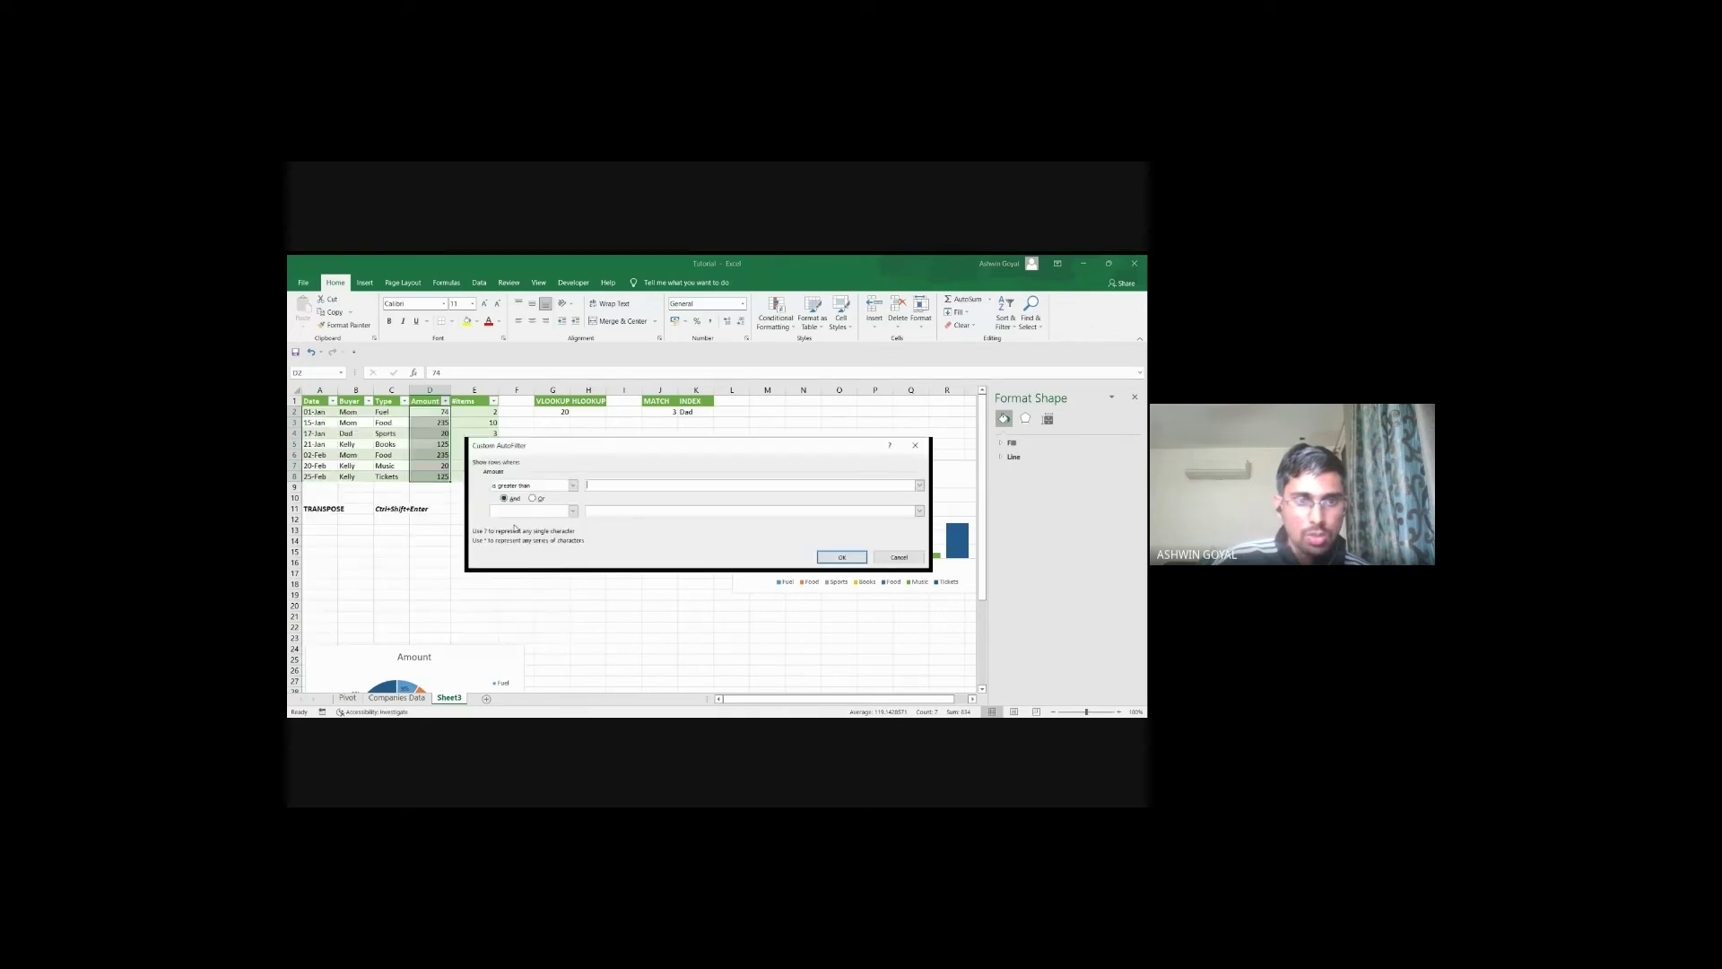
{"action": "type", "text": "100"}
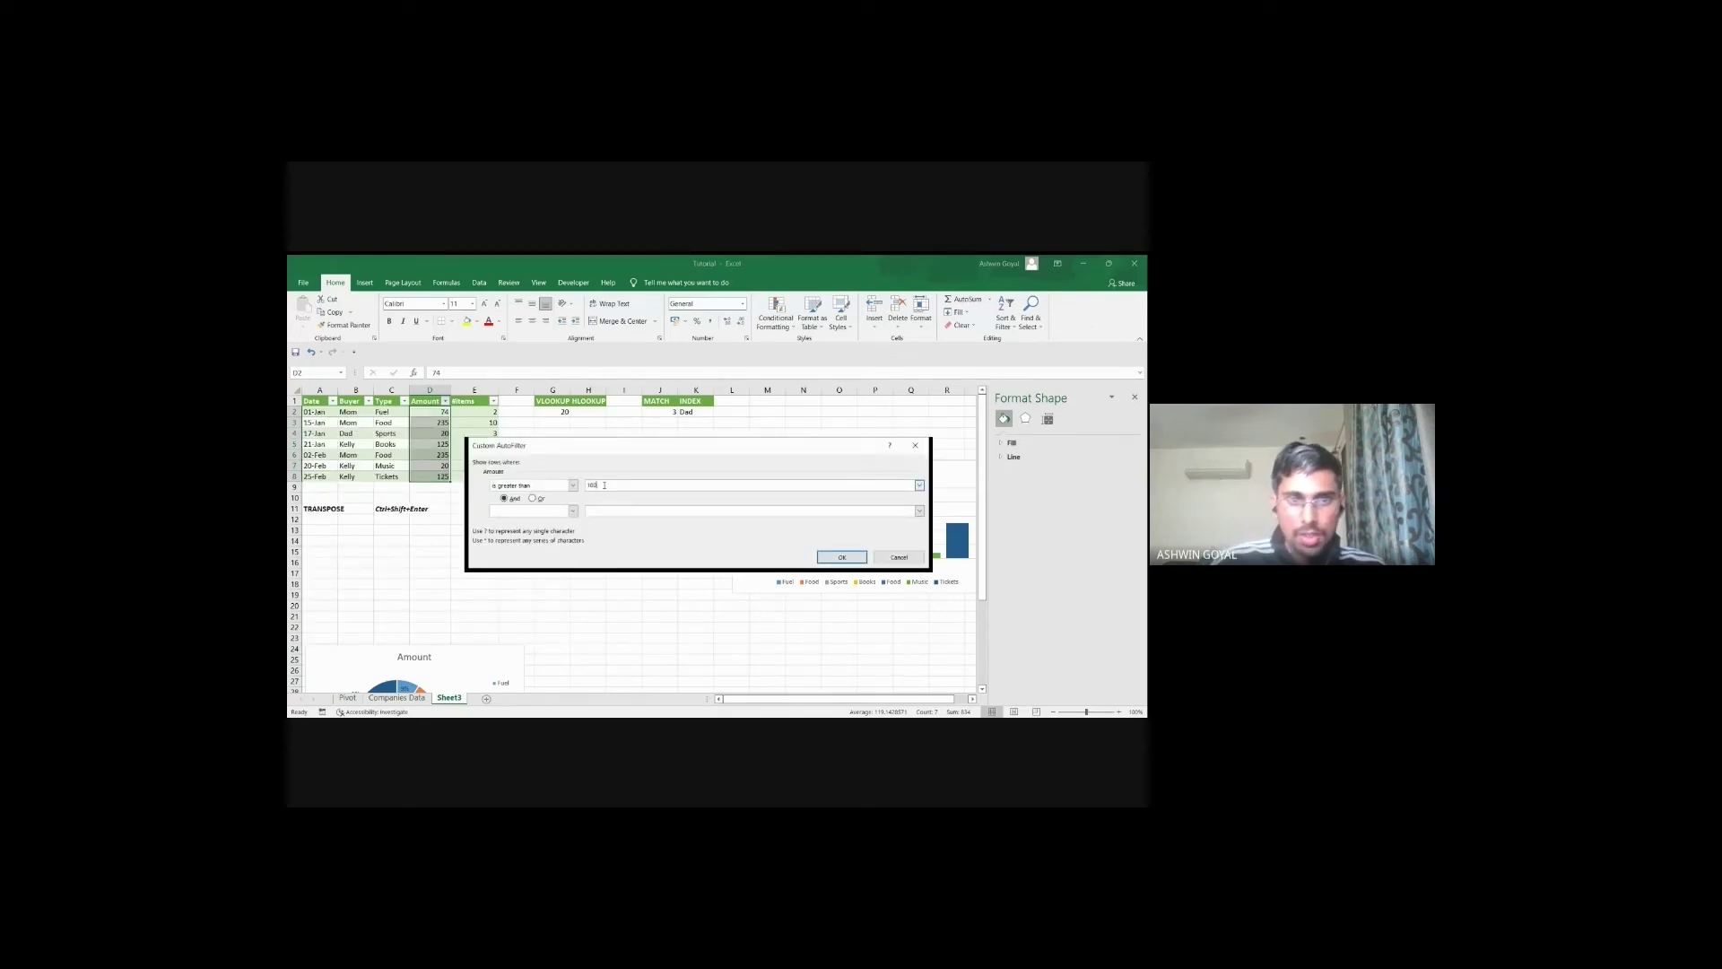
{"action": "left_click", "coordinate": [834, 557]}
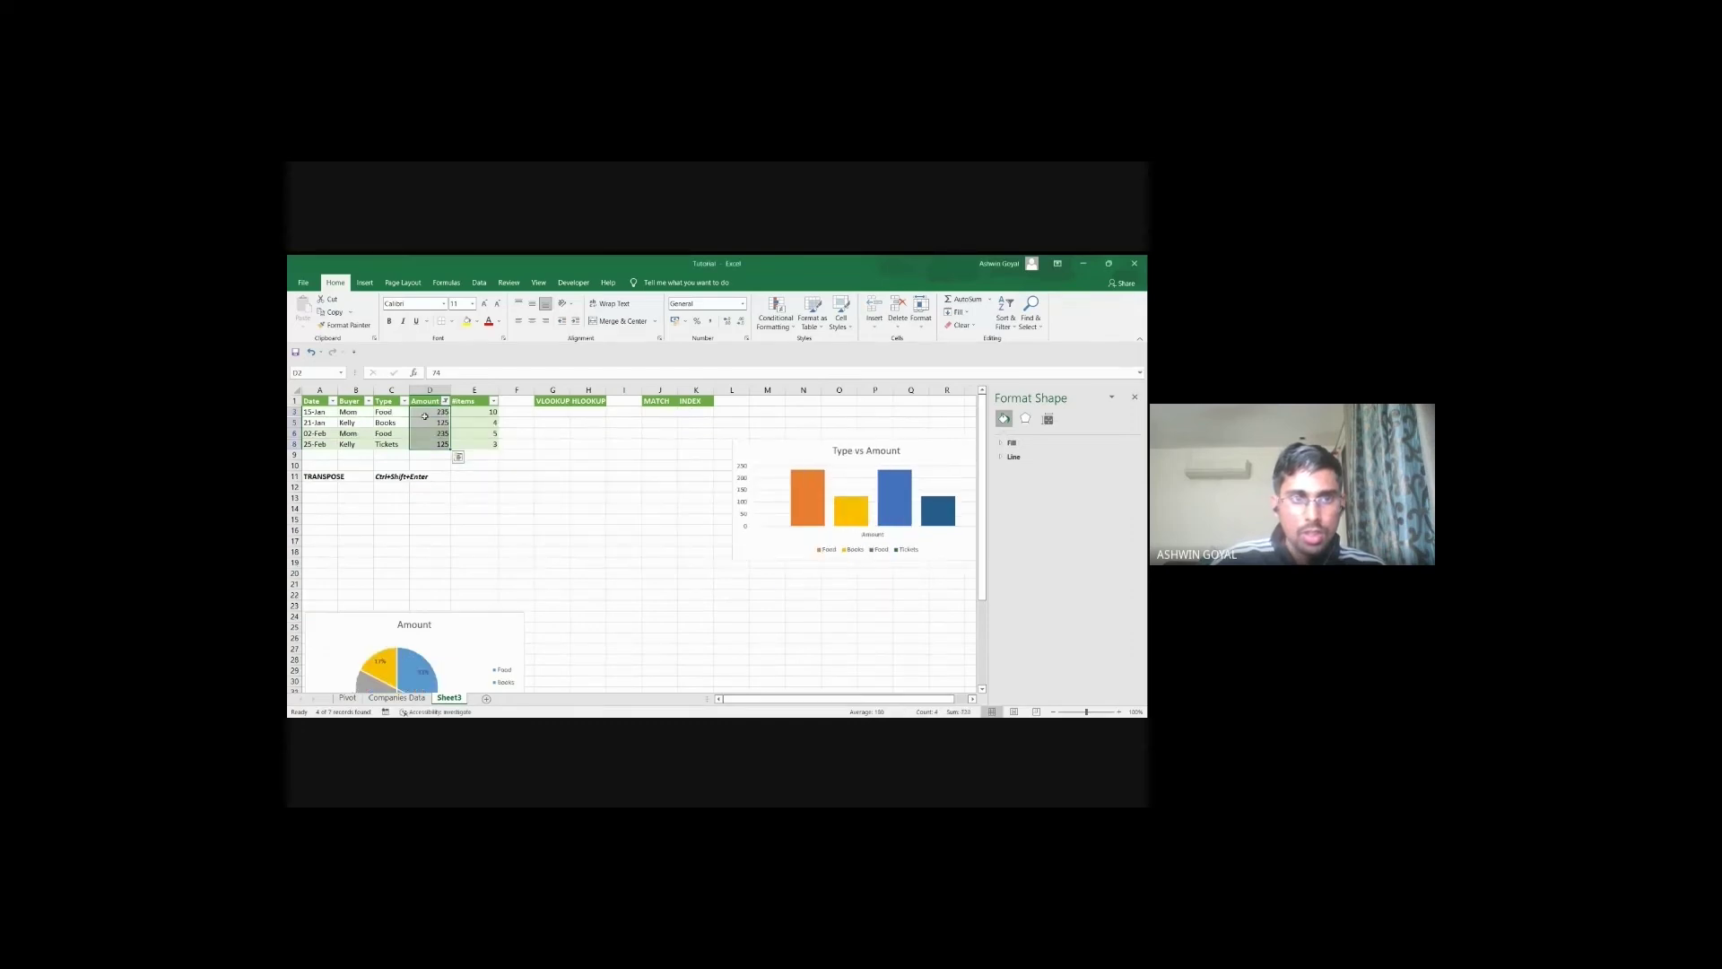
{"action": "left_click_drag", "start_coordinate": [442, 412], "coordinate": [437, 424]}
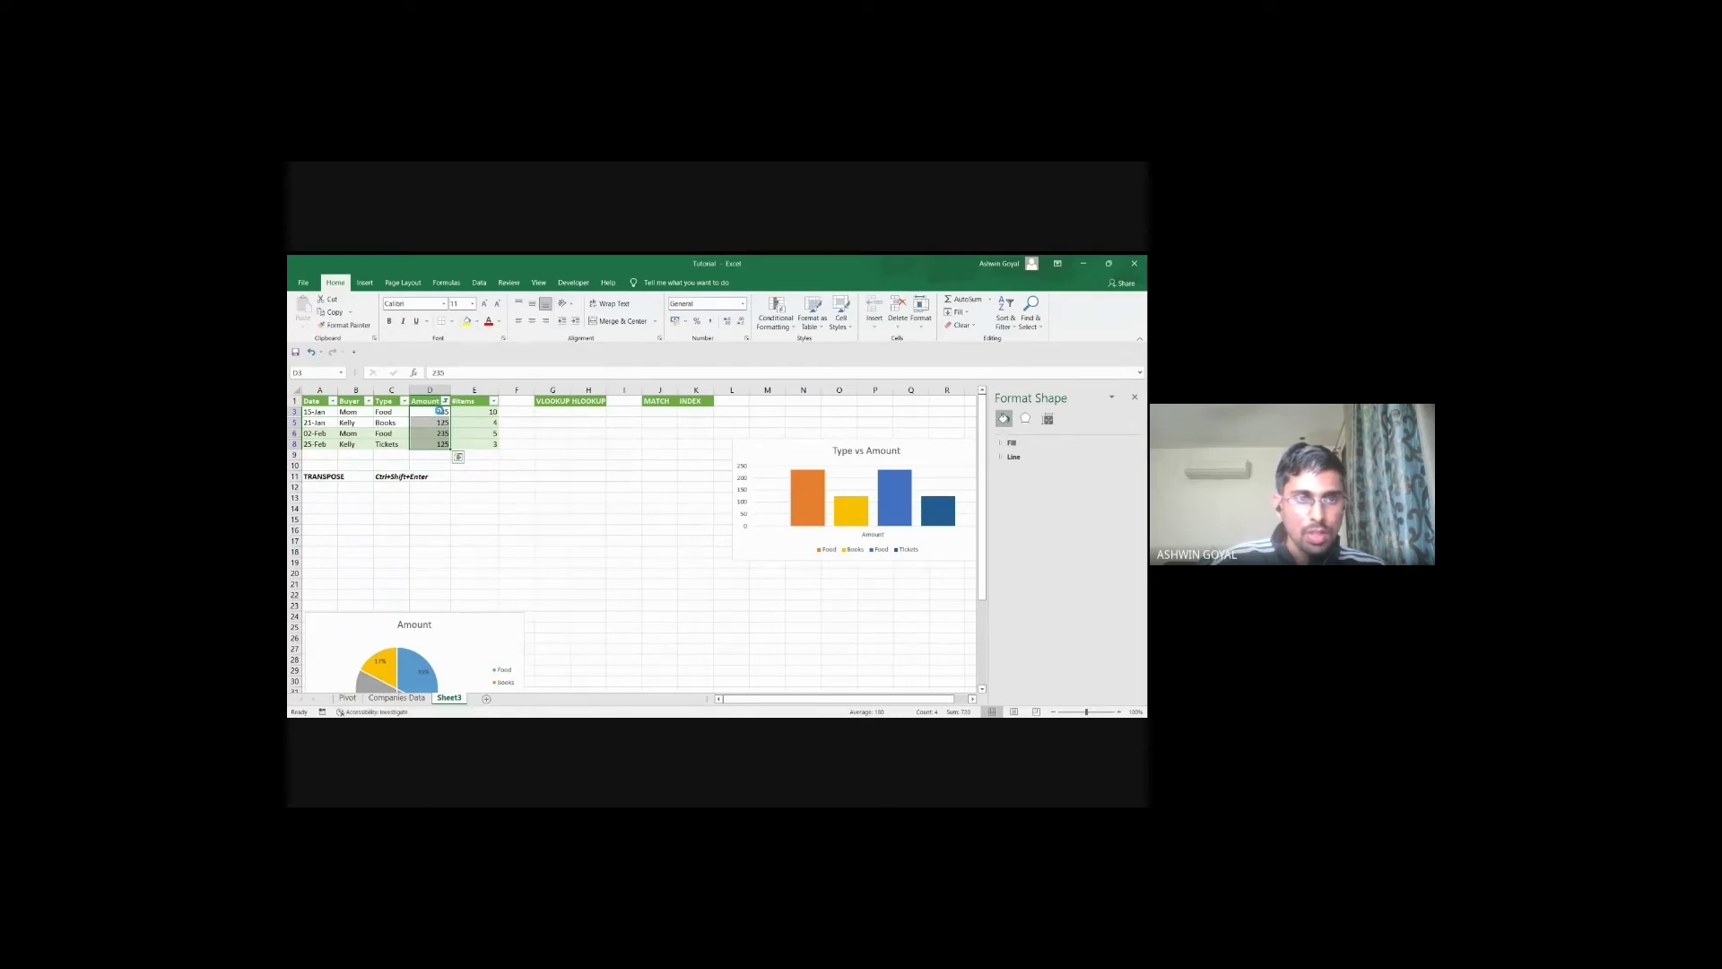
{"action": "key", "text": "ctrl+z"}
Step: Sort the expense table by Amount from largest to smallest and check the order of the amounts
{"action": "left_click", "coordinate": [445, 401]}
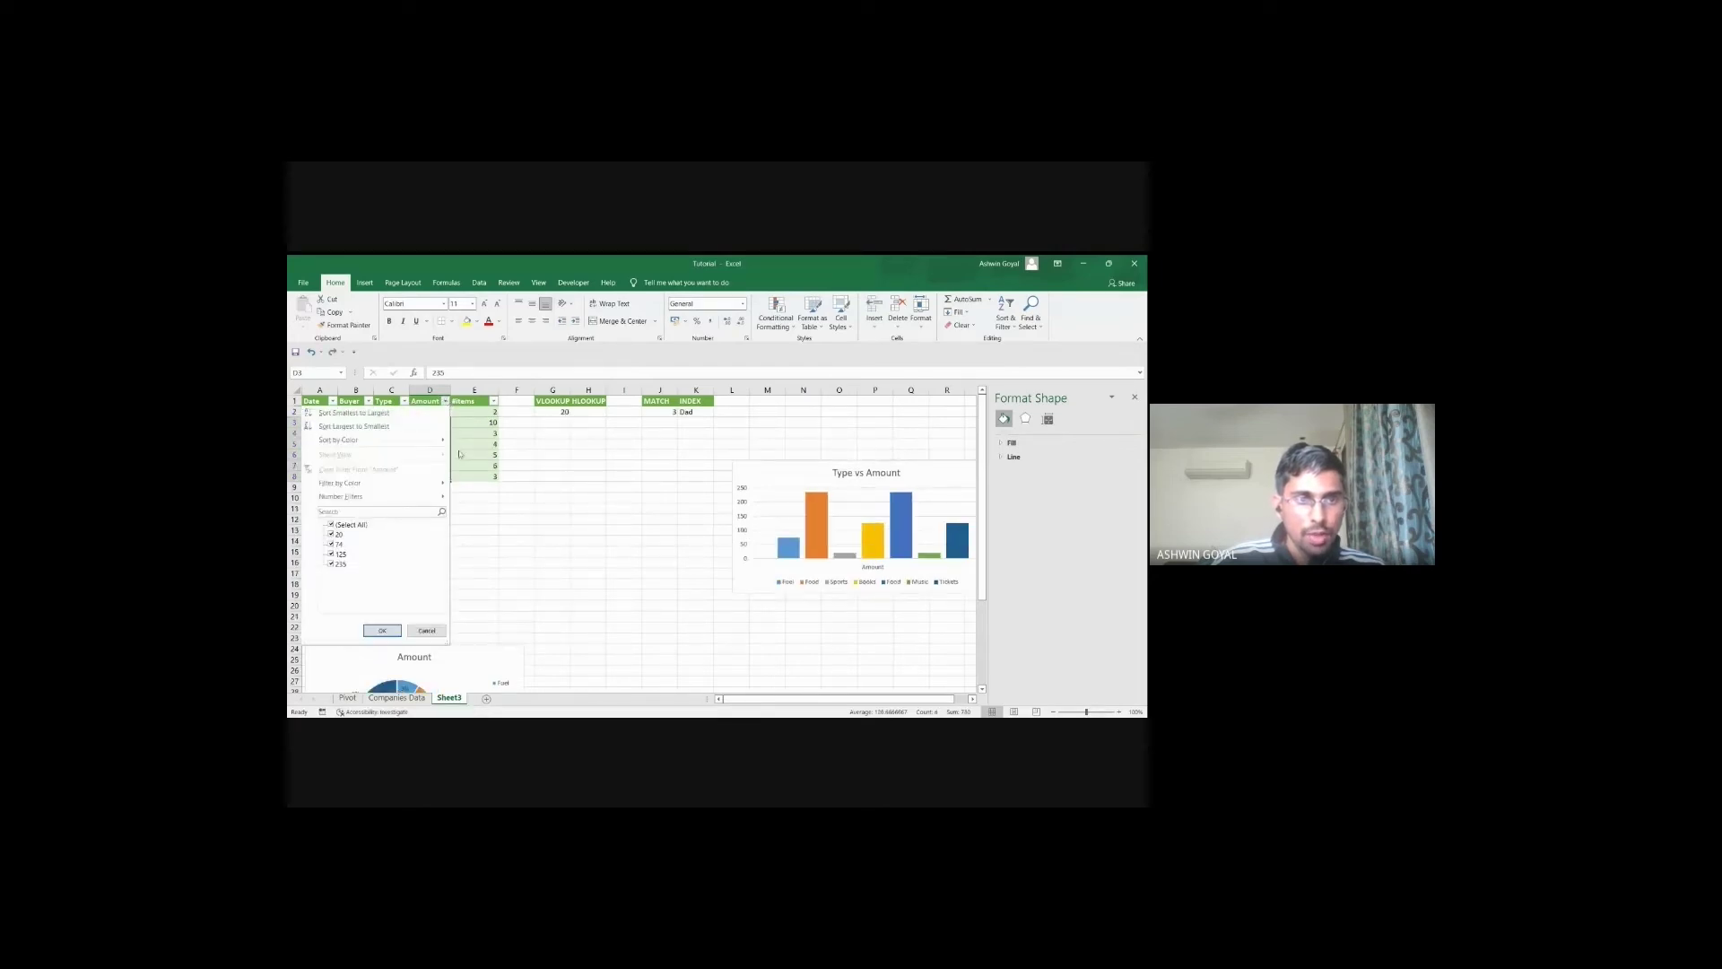
{"action": "left_click", "coordinate": [345, 427]}
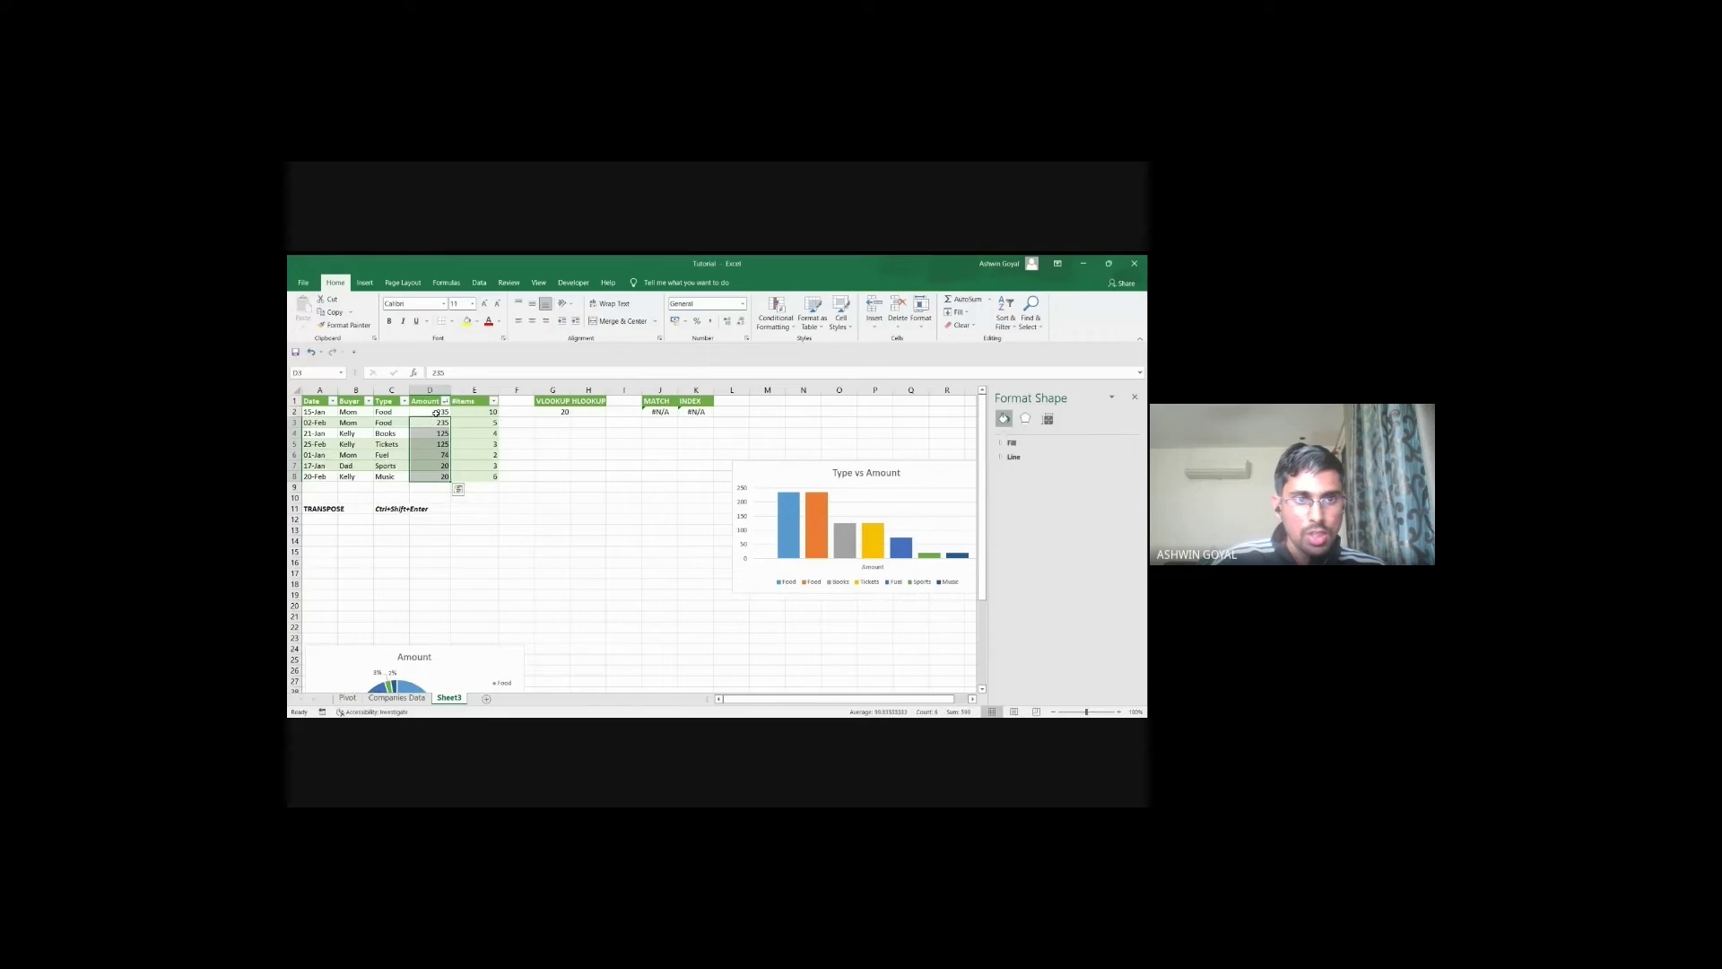
{"action": "left_click_drag", "start_coordinate": [437, 412], "coordinate": [438, 476]}
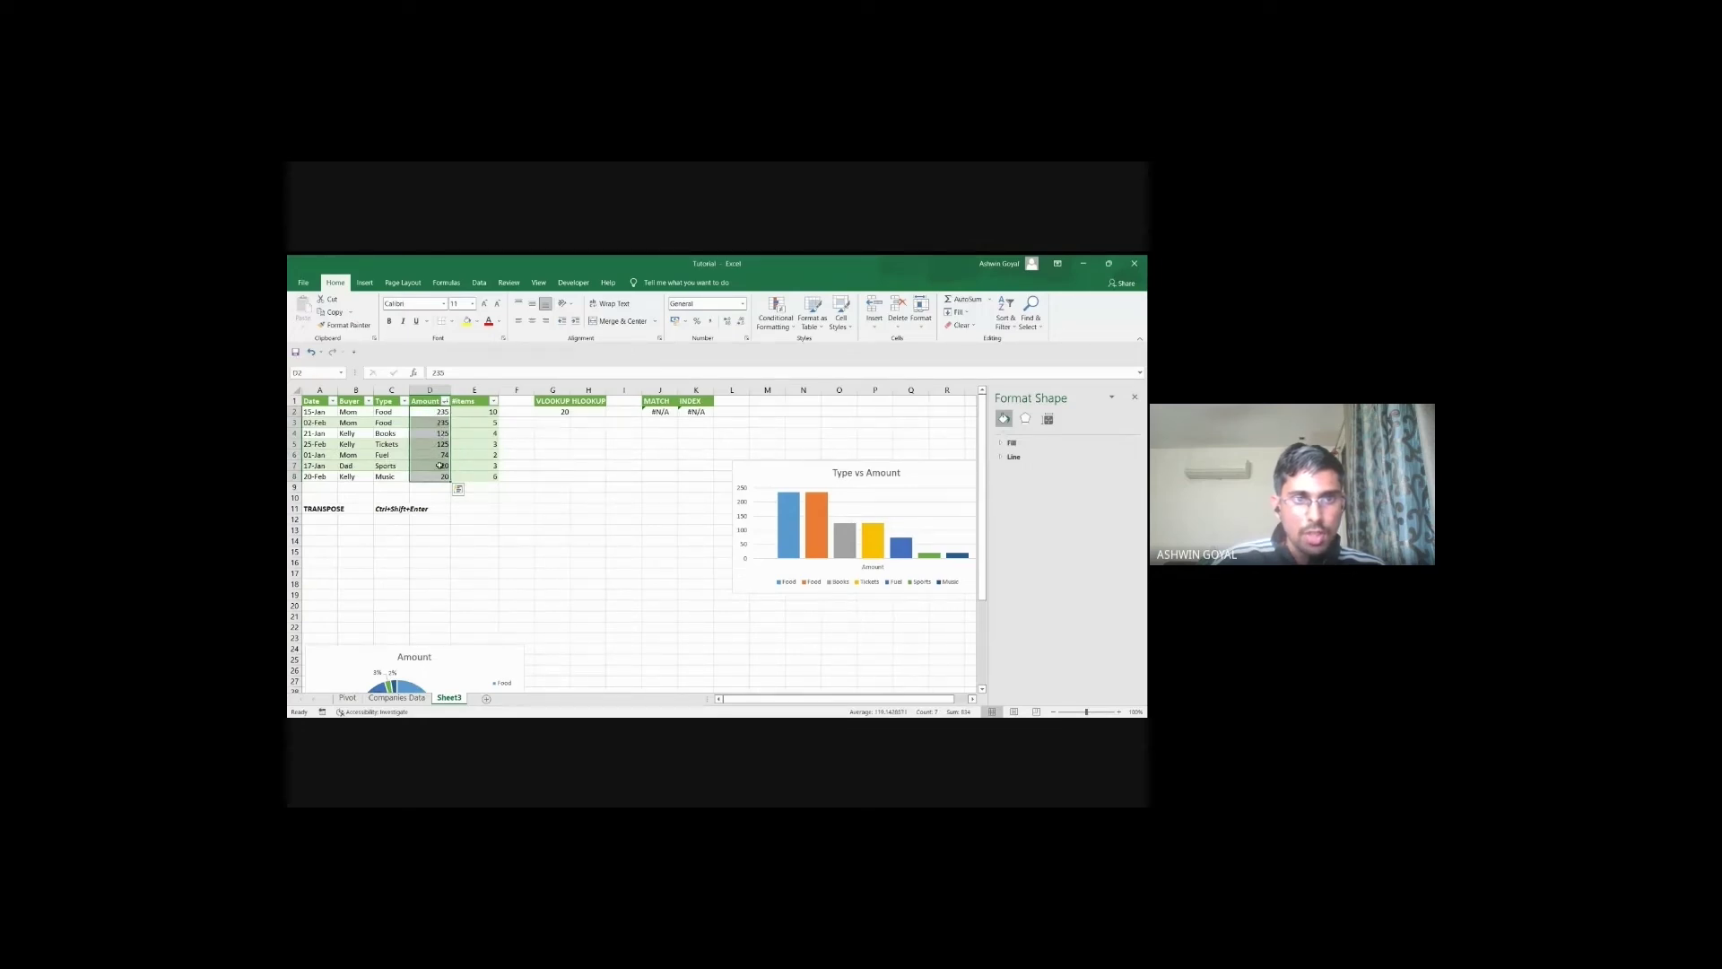
Step: Shift the Amount pie chart slightly down and move the Type vs Amount chart closer to the table, below the MATCH and INDEX cells
{"action": "mouse_move", "coordinate": [482, 658]}
{"action": "left_mouse_down"}
{"action": "mouse_move", "coordinate": [527, 569]}
{"action": "mouse_move", "coordinate": [603, 484]}
{"action": "mouse_move", "coordinate": [668, 470]}
{"action": "mouse_move", "coordinate": [592, 628]}
{"action": "mouse_move", "coordinate": [505, 668]}
{"action": "left_mouse_up"}
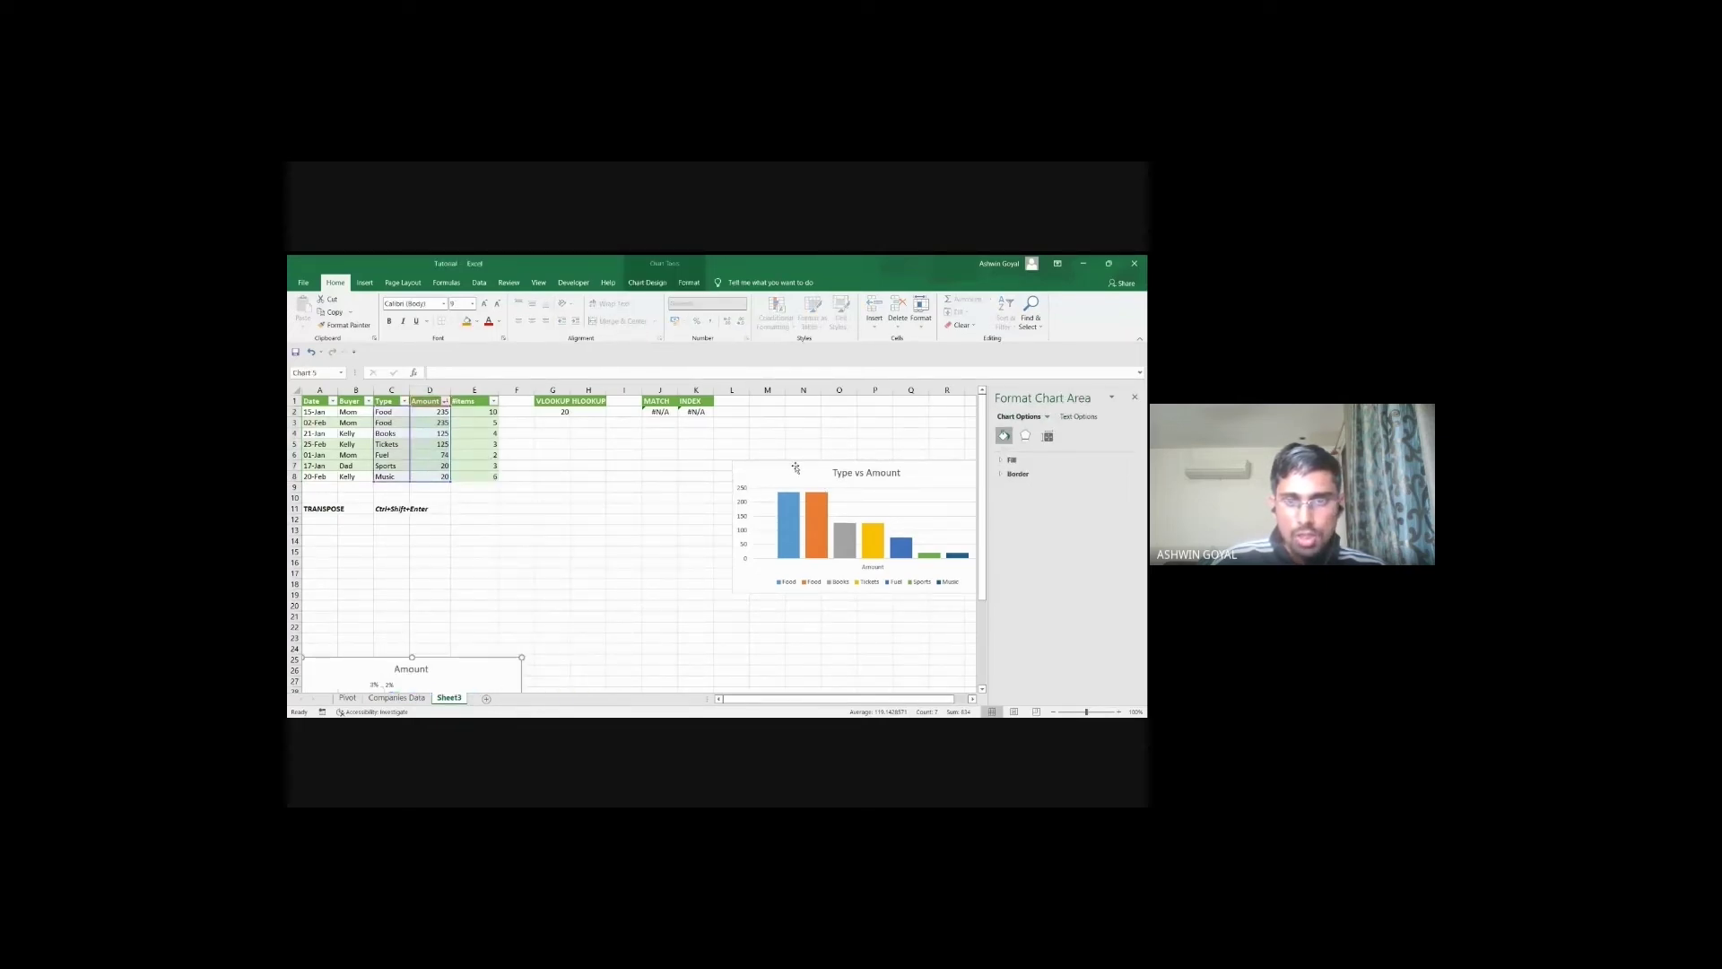
{"action": "left_click_drag", "start_coordinate": [789, 464], "coordinate": [662, 446]}
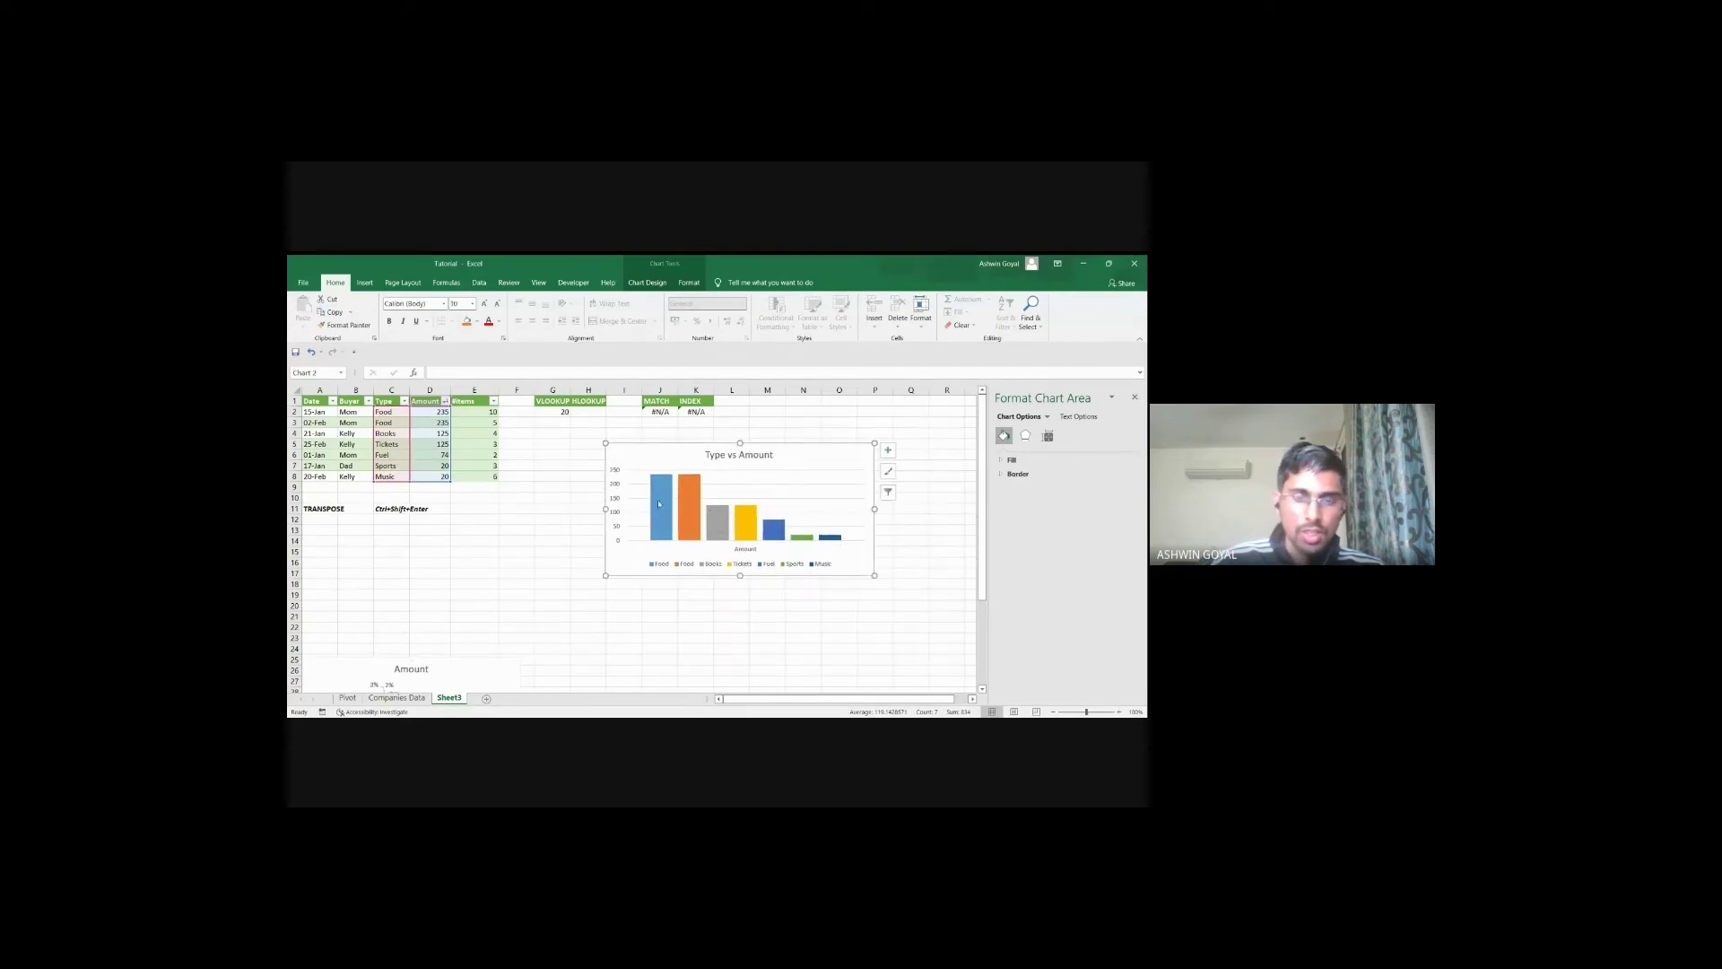
Step: Sort the expense table by Amount from smallest to largest and check the Type vs Amount chart
{"action": "left_click", "coordinate": [445, 401]}
{"action": "left_click", "coordinate": [377, 413]}
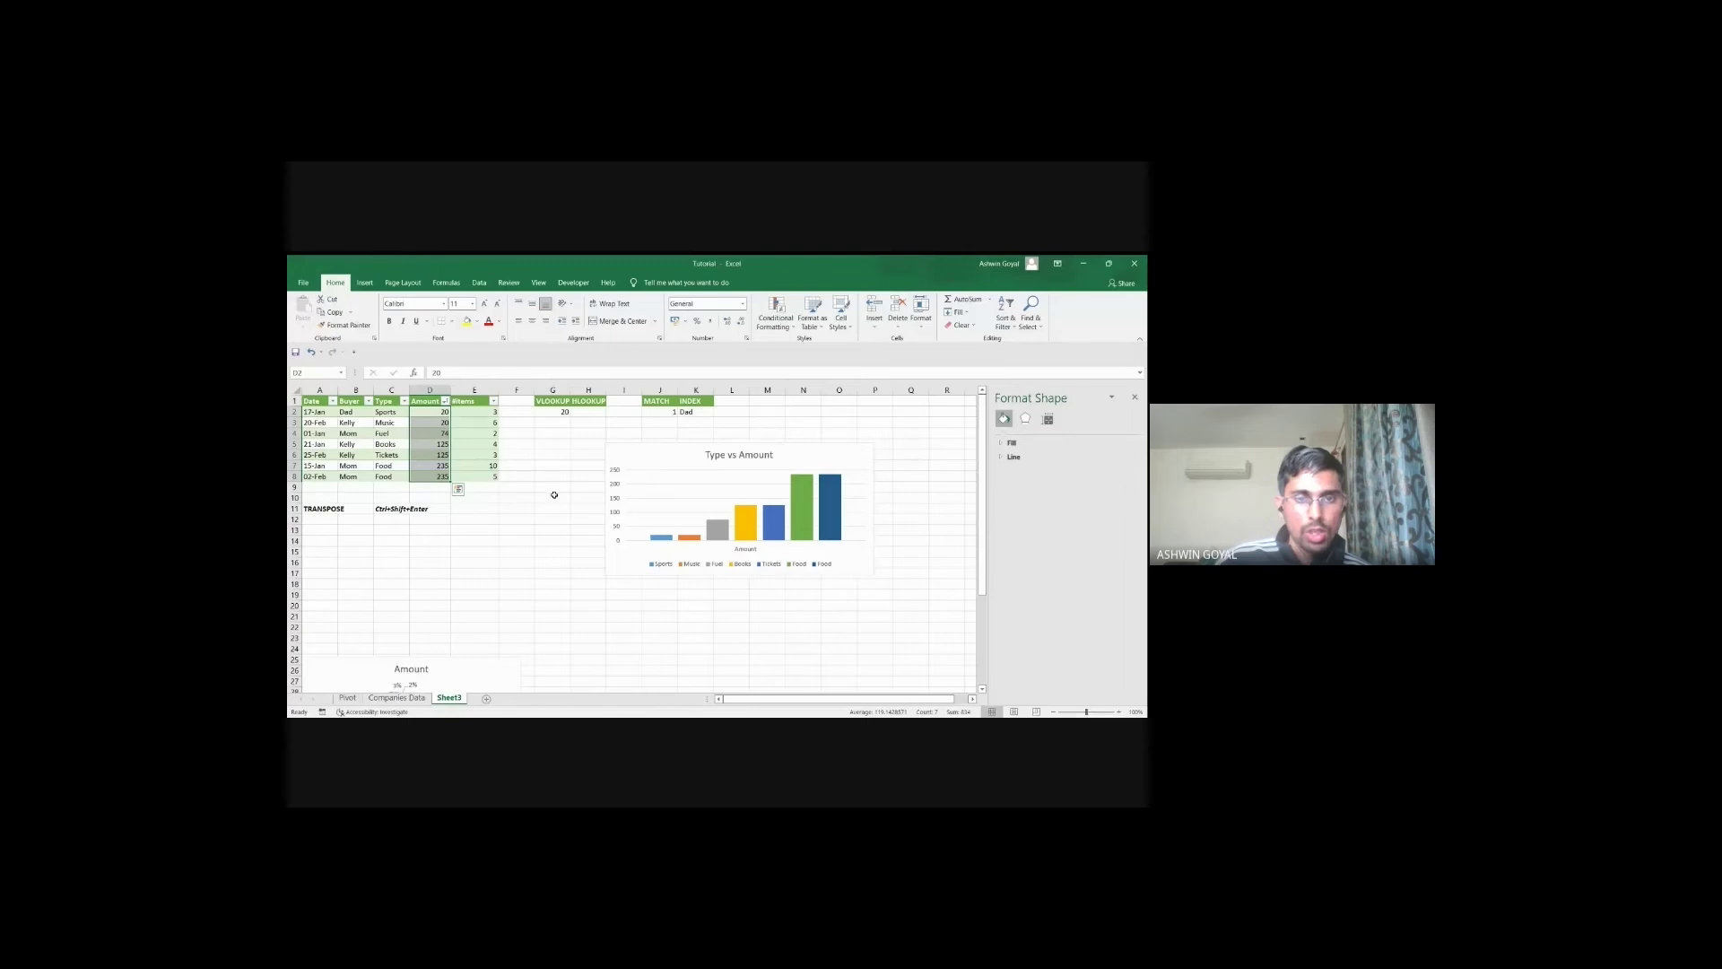
{"action": "left_click", "coordinate": [686, 454]}
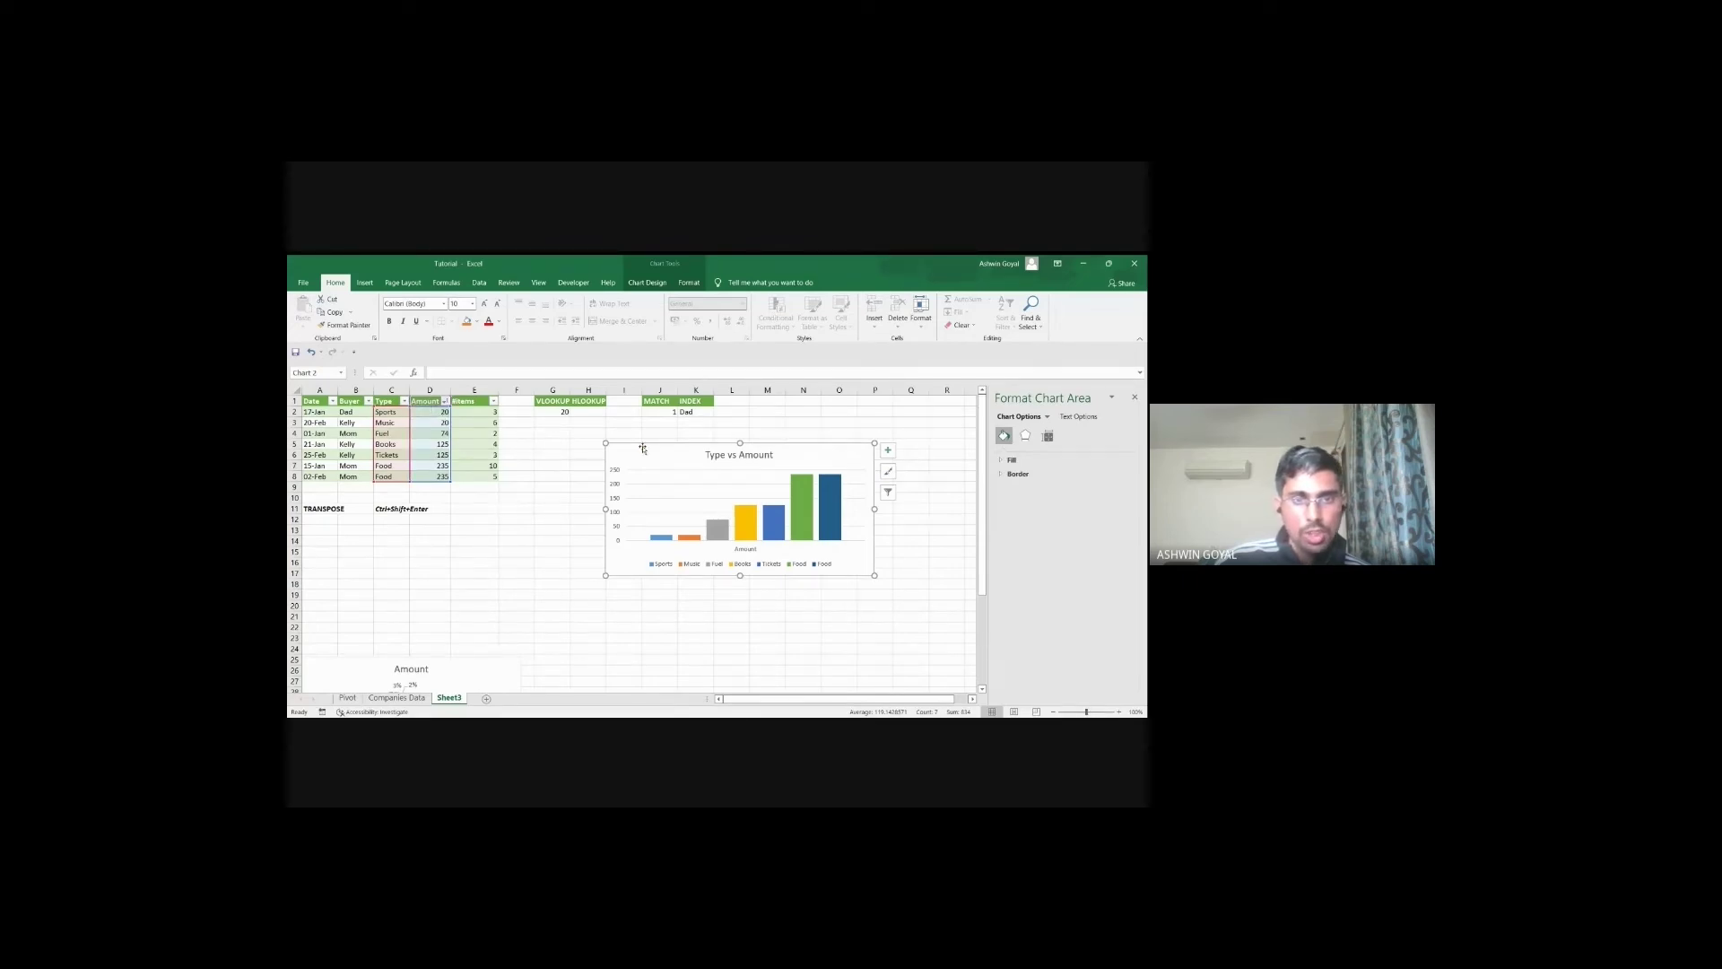
Step: Move the Type vs Amount chart down to the same height as the Amount pie chart
{"action": "left_click_drag", "start_coordinate": [643, 447], "coordinate": [713, 662]}
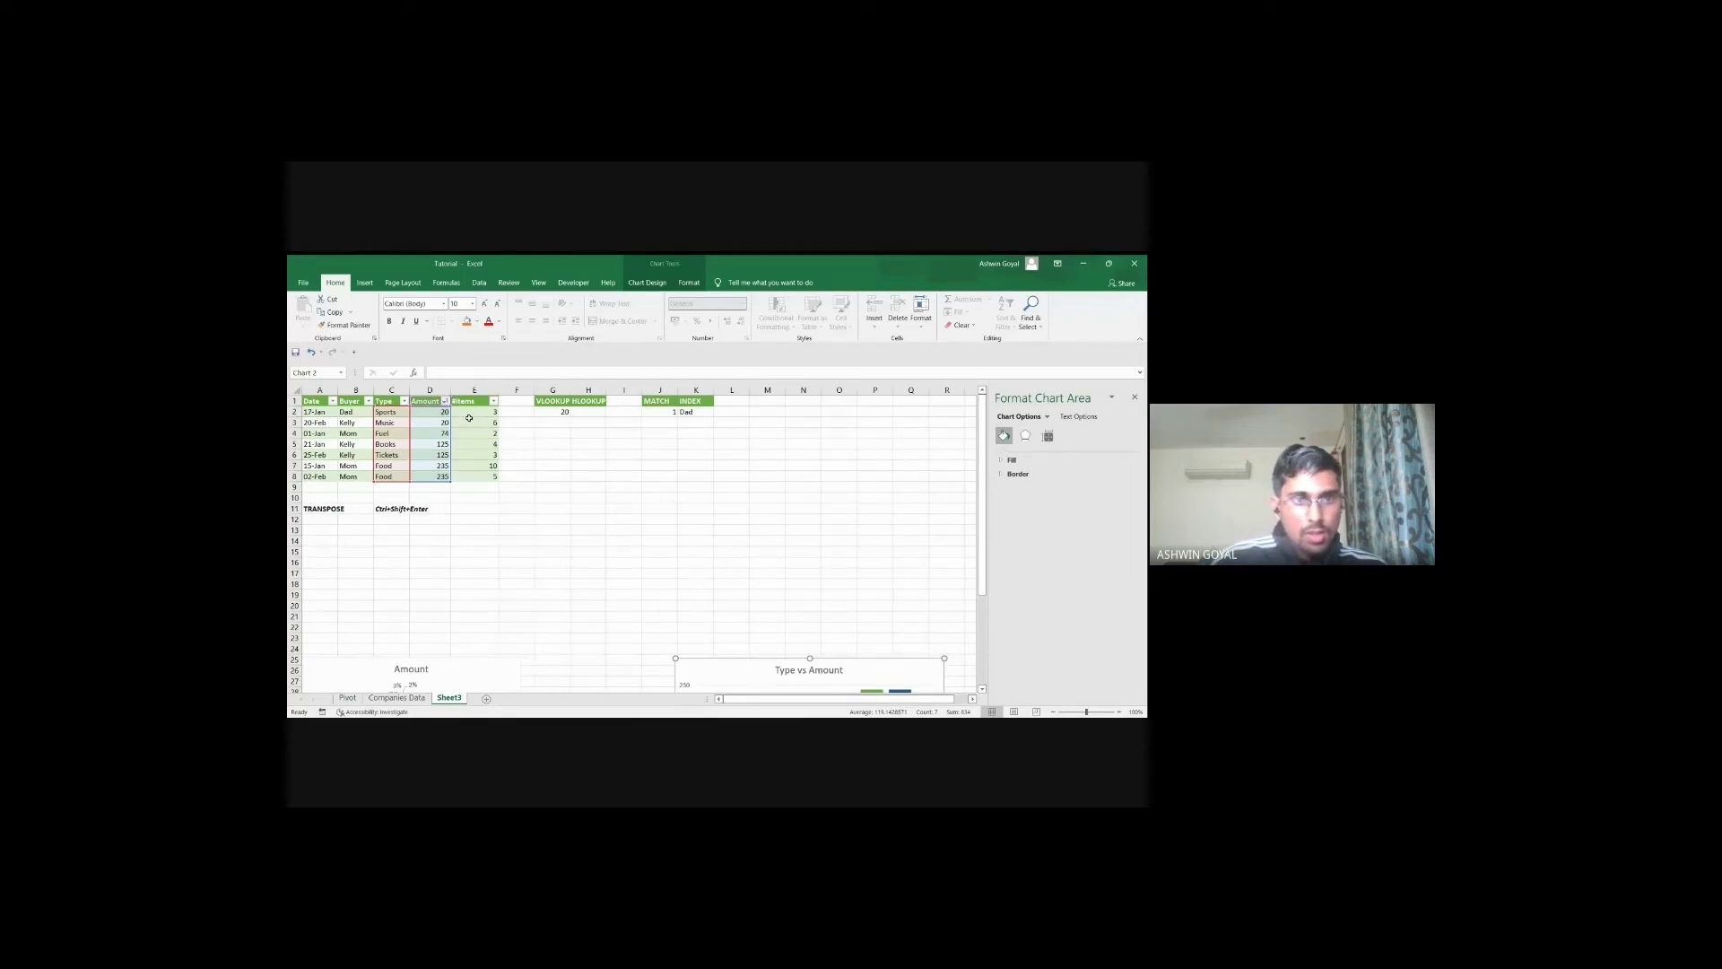
{"action": "left_click", "coordinate": [445, 401]}
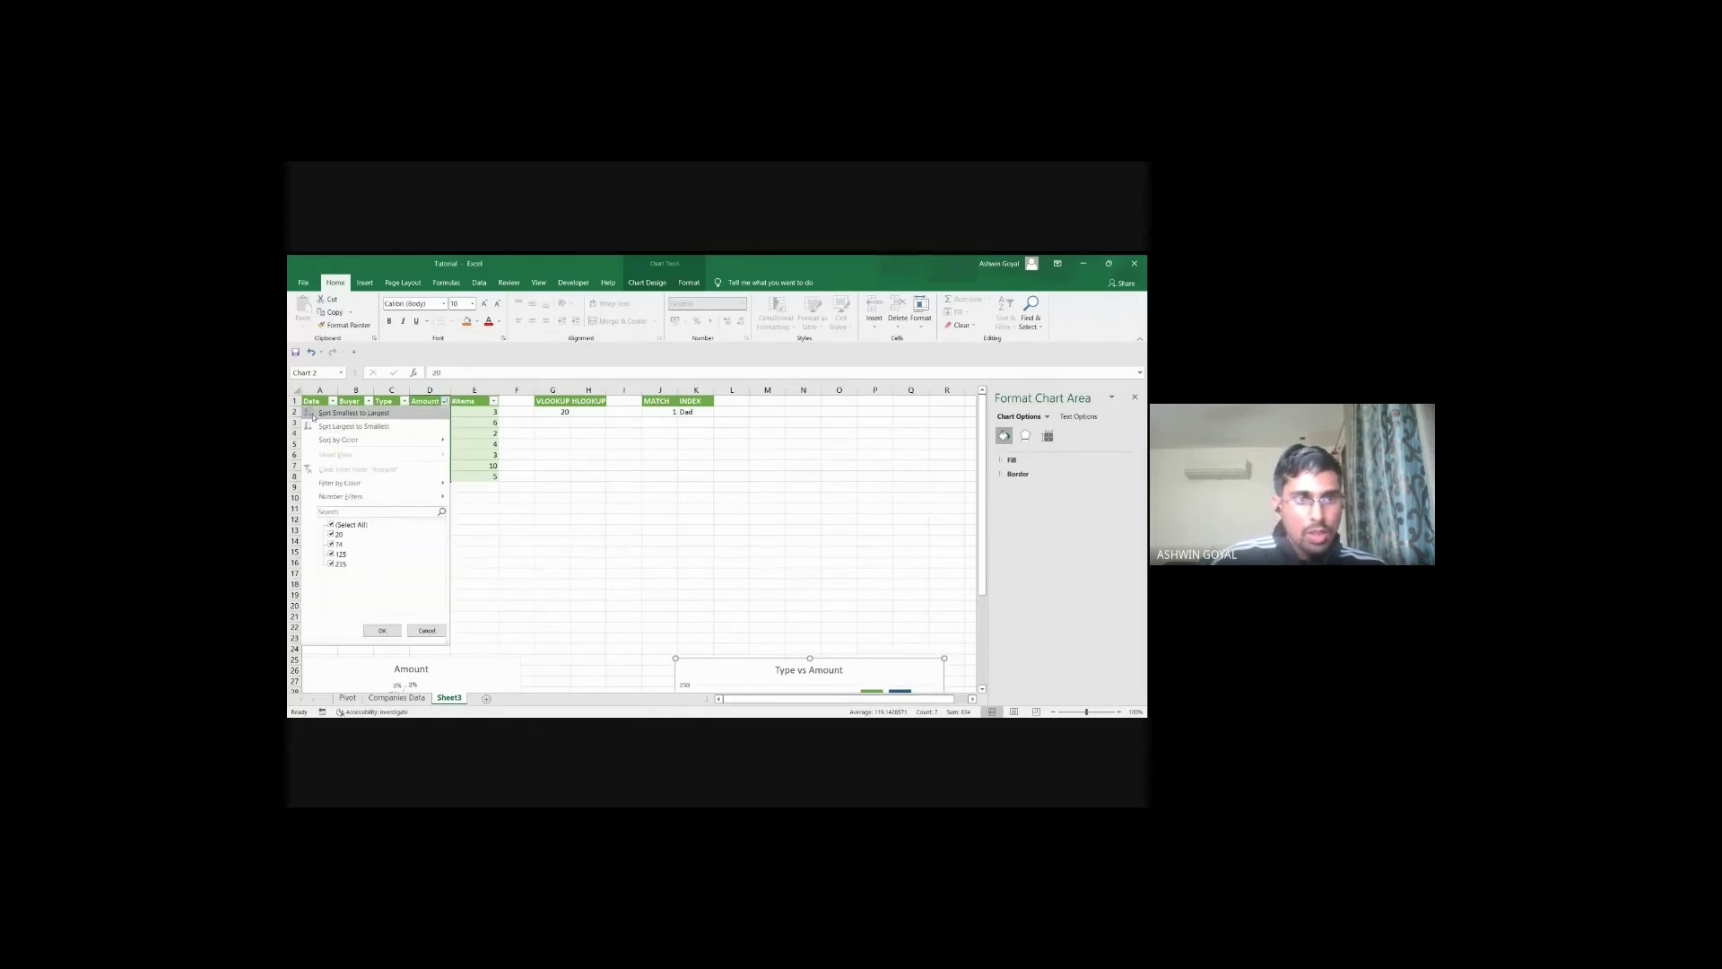
{"action": "key", "text": "Escape"}
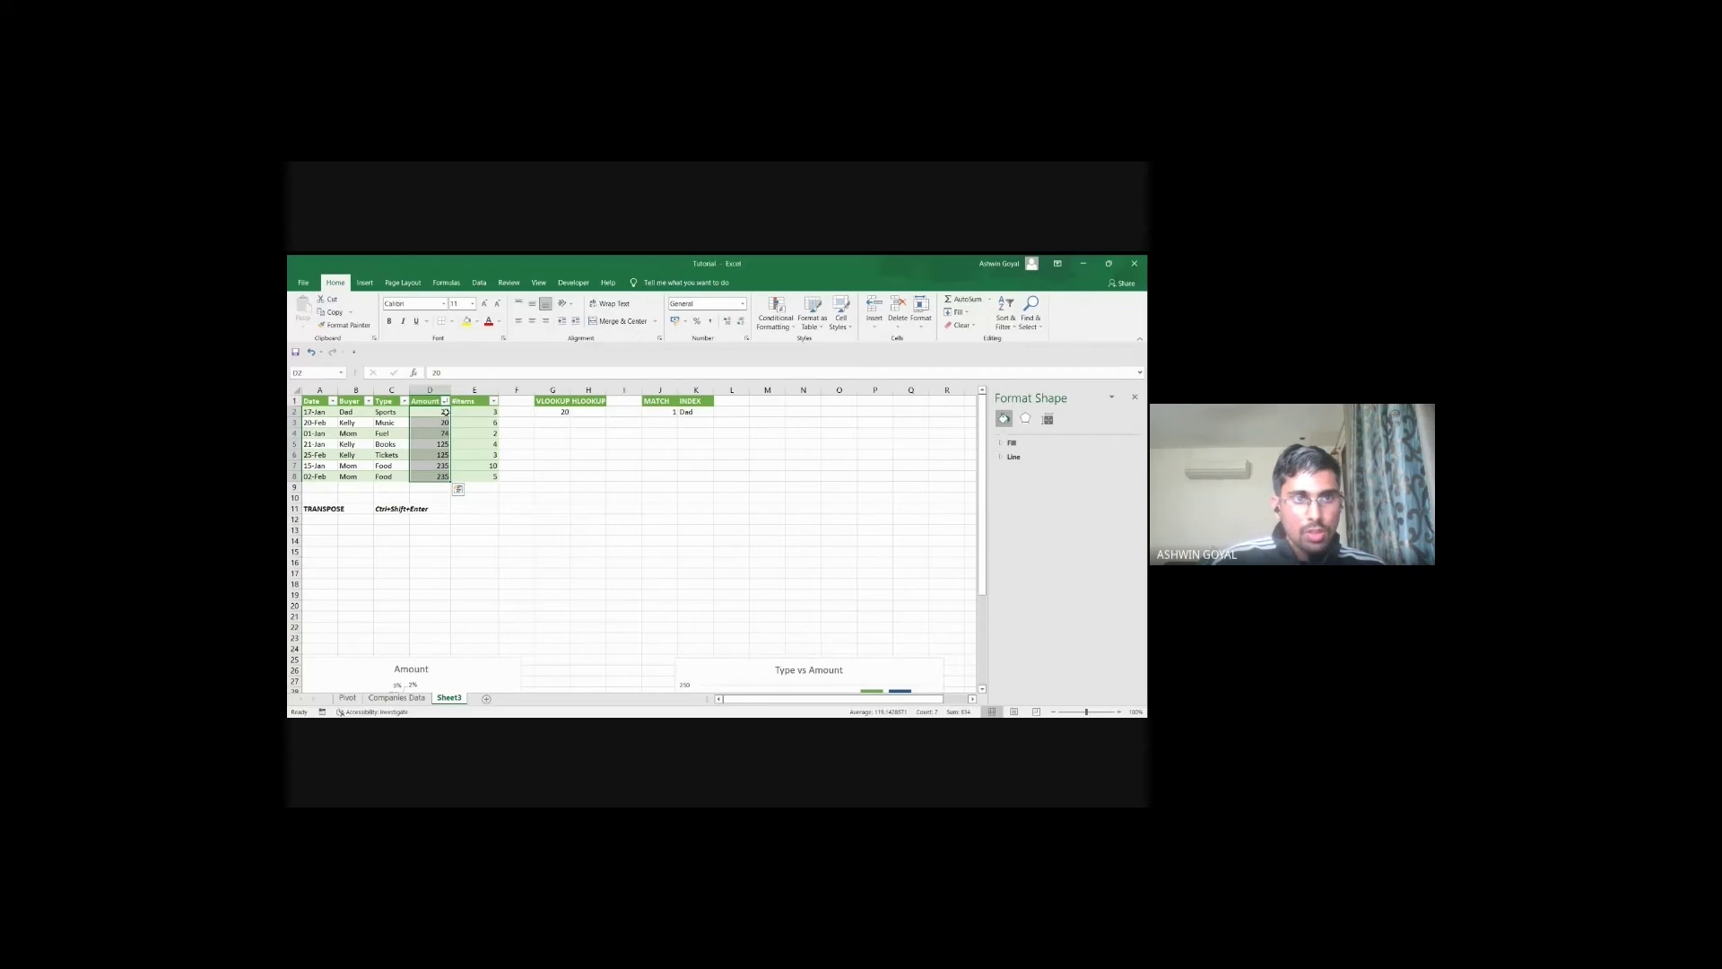
Step: Undo the last move of the Type vs Amount chart and the smallest-to-largest Amount sort
{"action": "key", "text": "ctrl+z"}
{"action": "key", "text": "ctrl+z"}
{"action": "key", "text": "ctrl+z"}
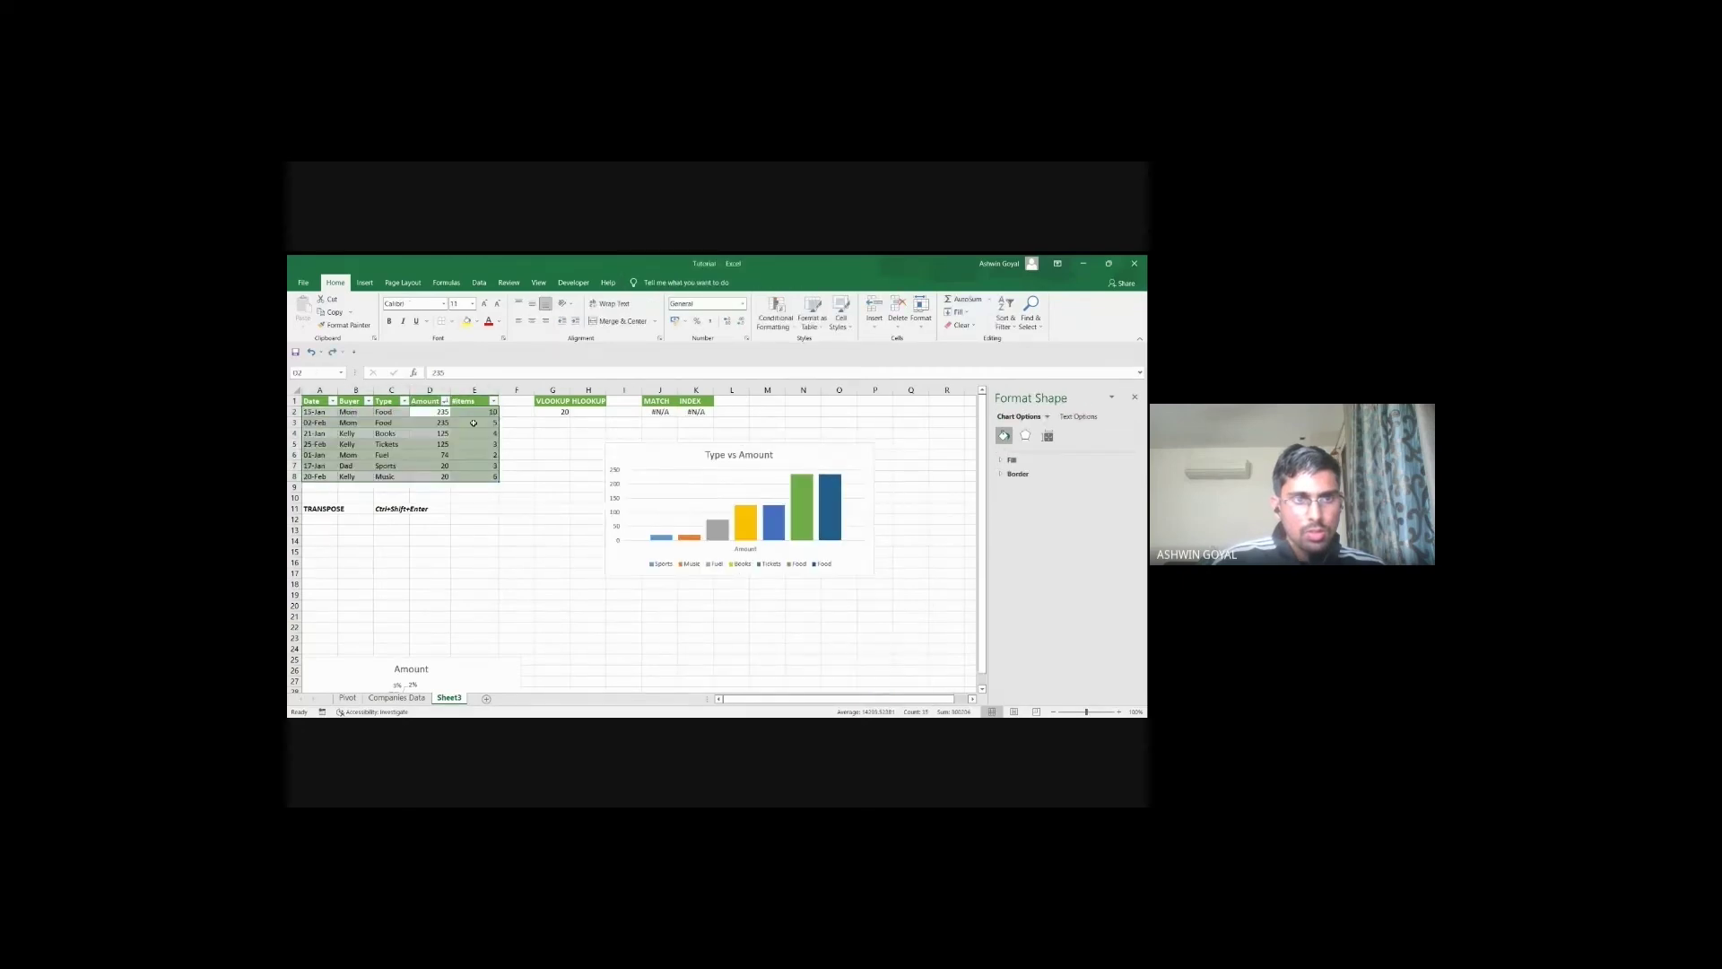
Step: Step back through the recent chart moves and Amount sorting to restore the expense table to date order
{"action": "key", "text": "ctrl+z"}
{"action": "key", "text": "ctrl+z"}
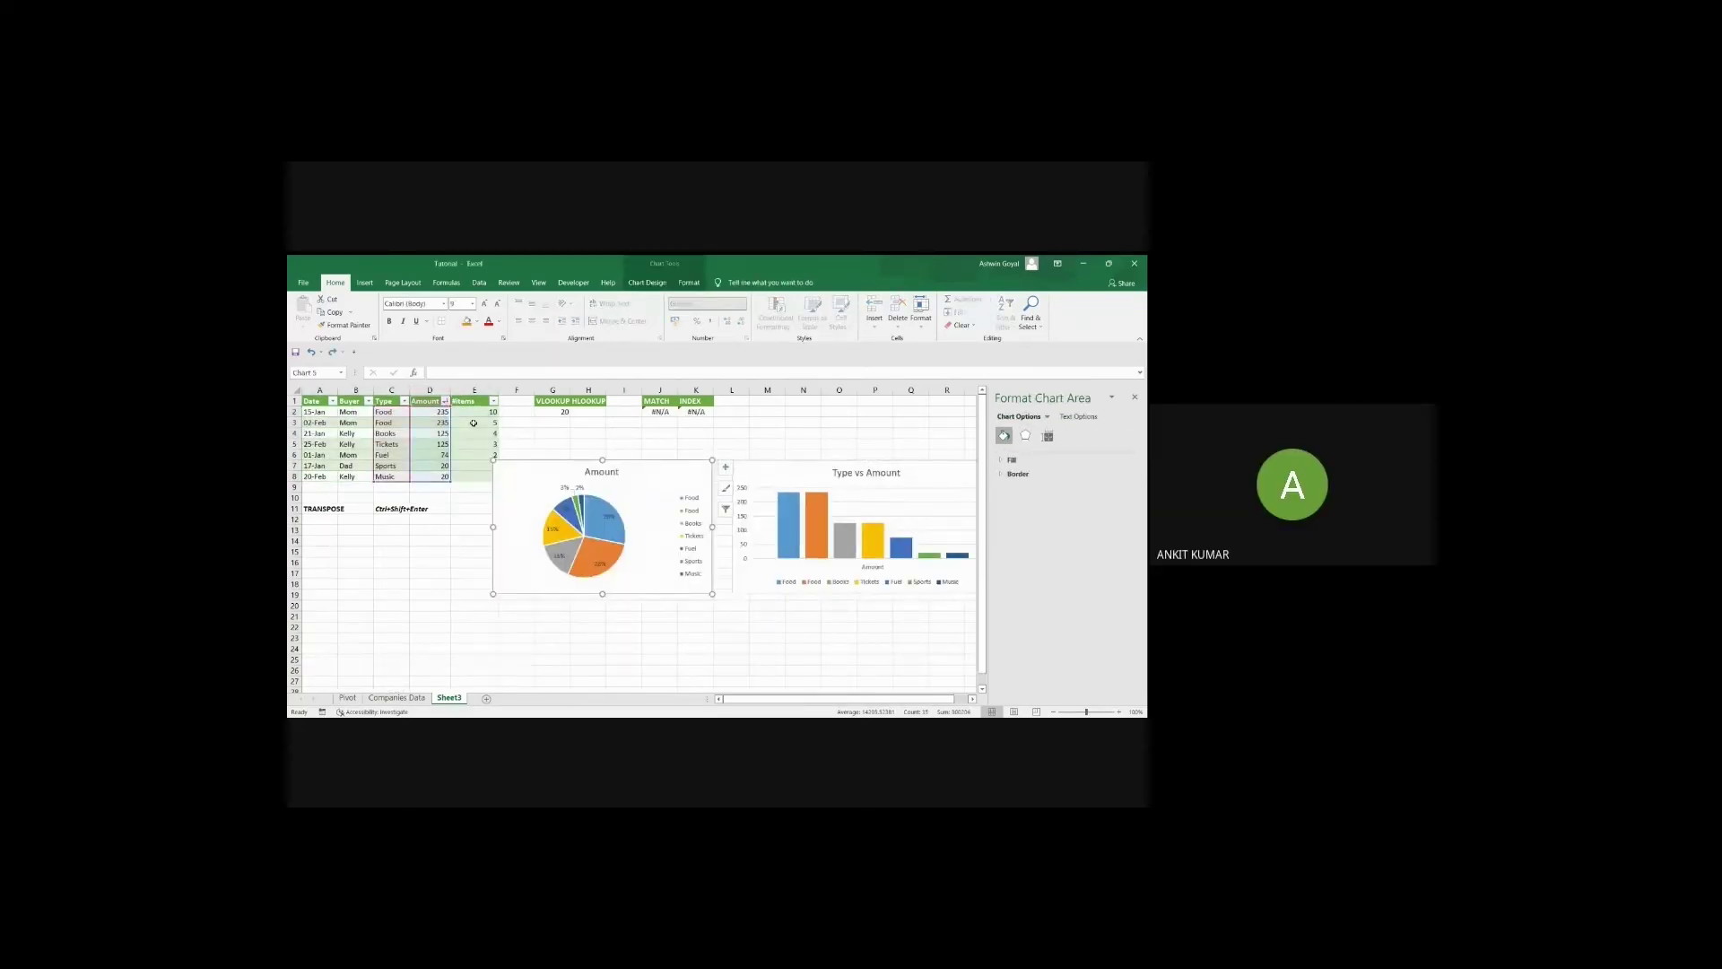
{"action": "key", "text": "ctrl+y"}
{"action": "key", "text": "ctrl+y"}
{"action": "key", "text": "ctrl+y"}
{"action": "left_click", "coordinate": [517, 433]}
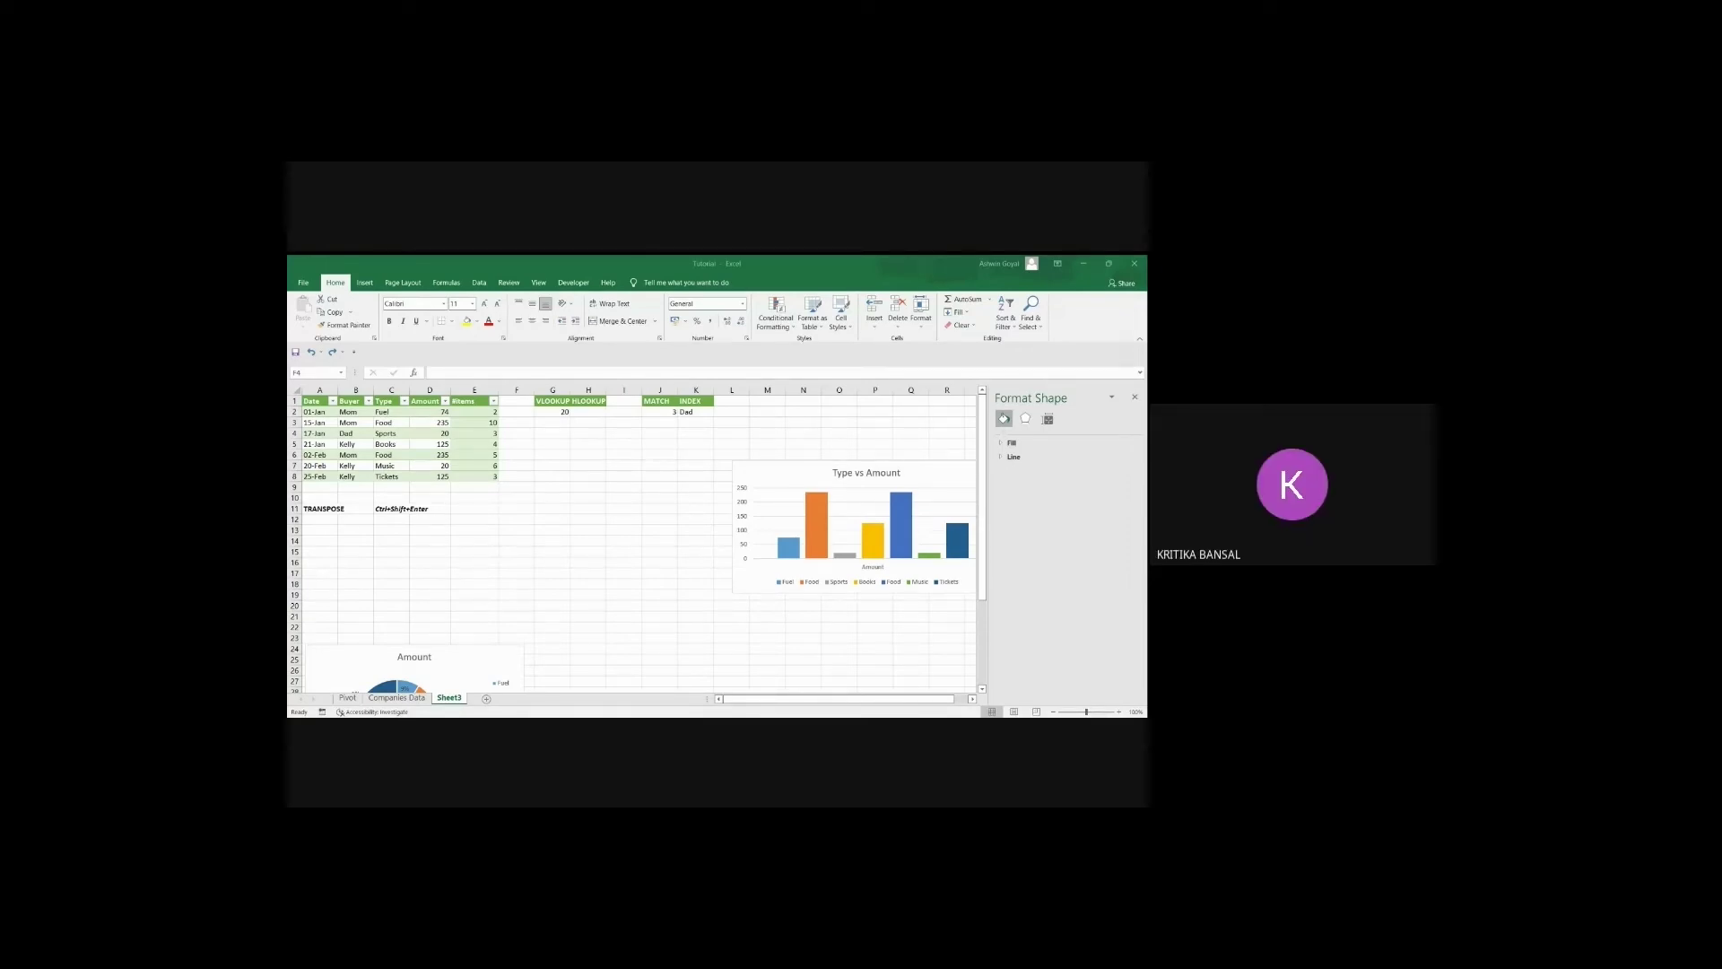
{"action": "key", "text": "alt+Tab"}
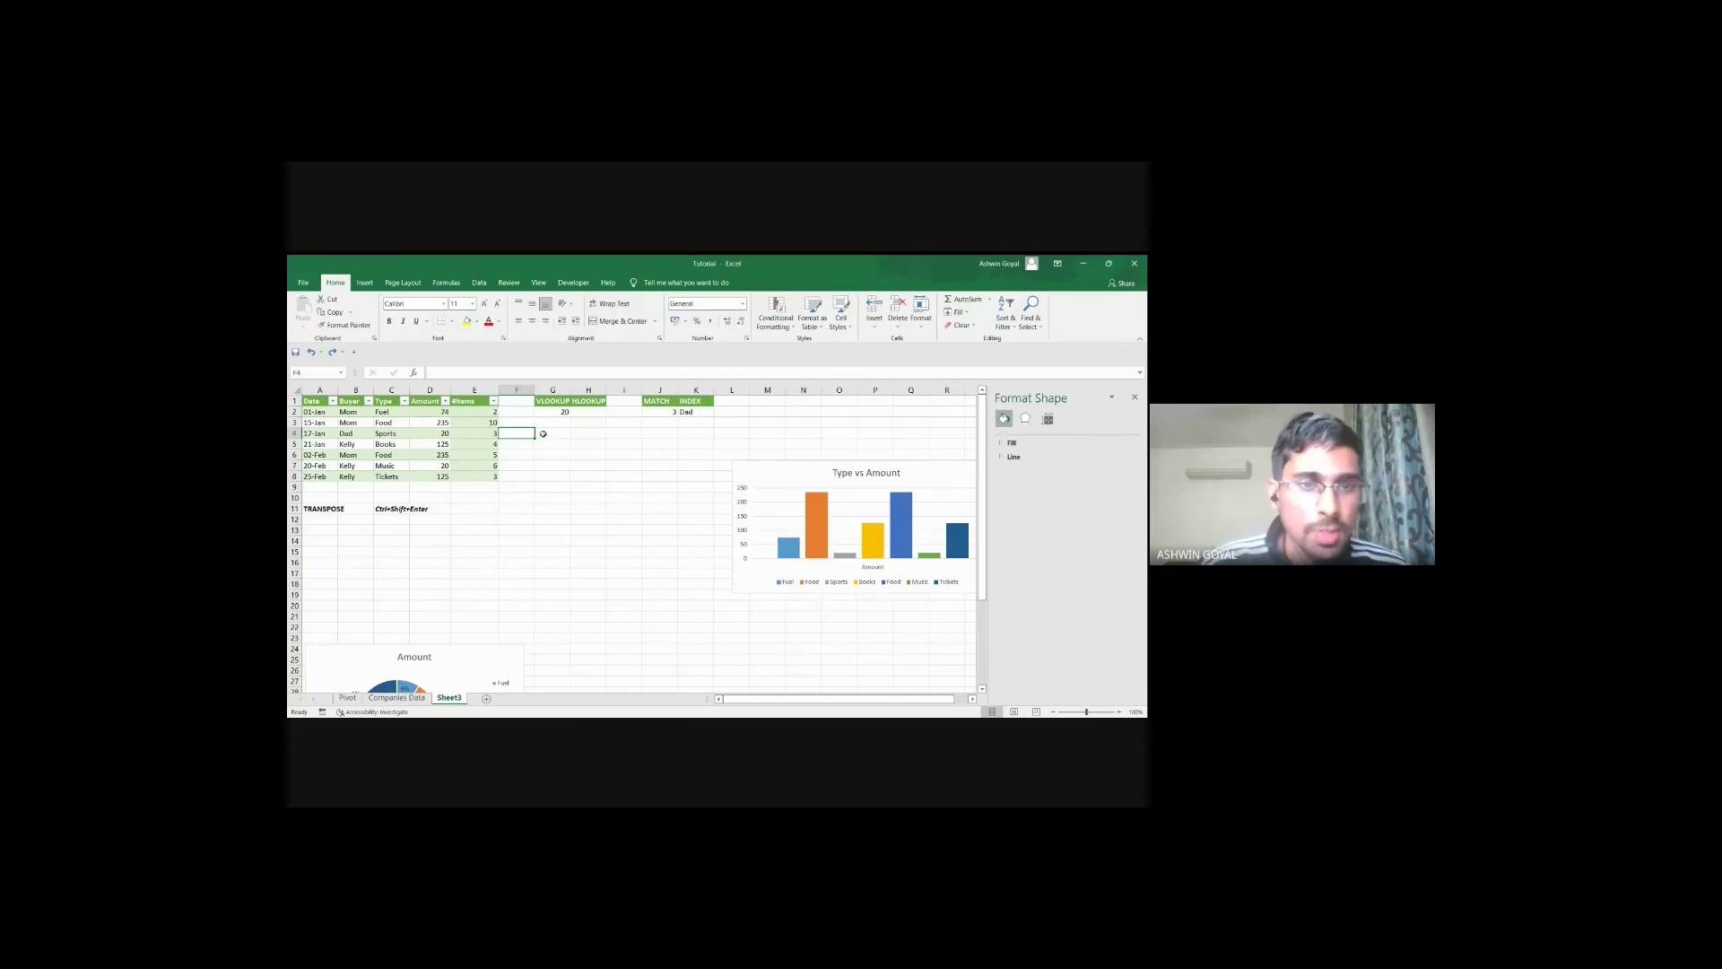
{"action": "left_click", "coordinate": [515, 398]}
{"action": "left_click", "coordinate": [520, 485]}
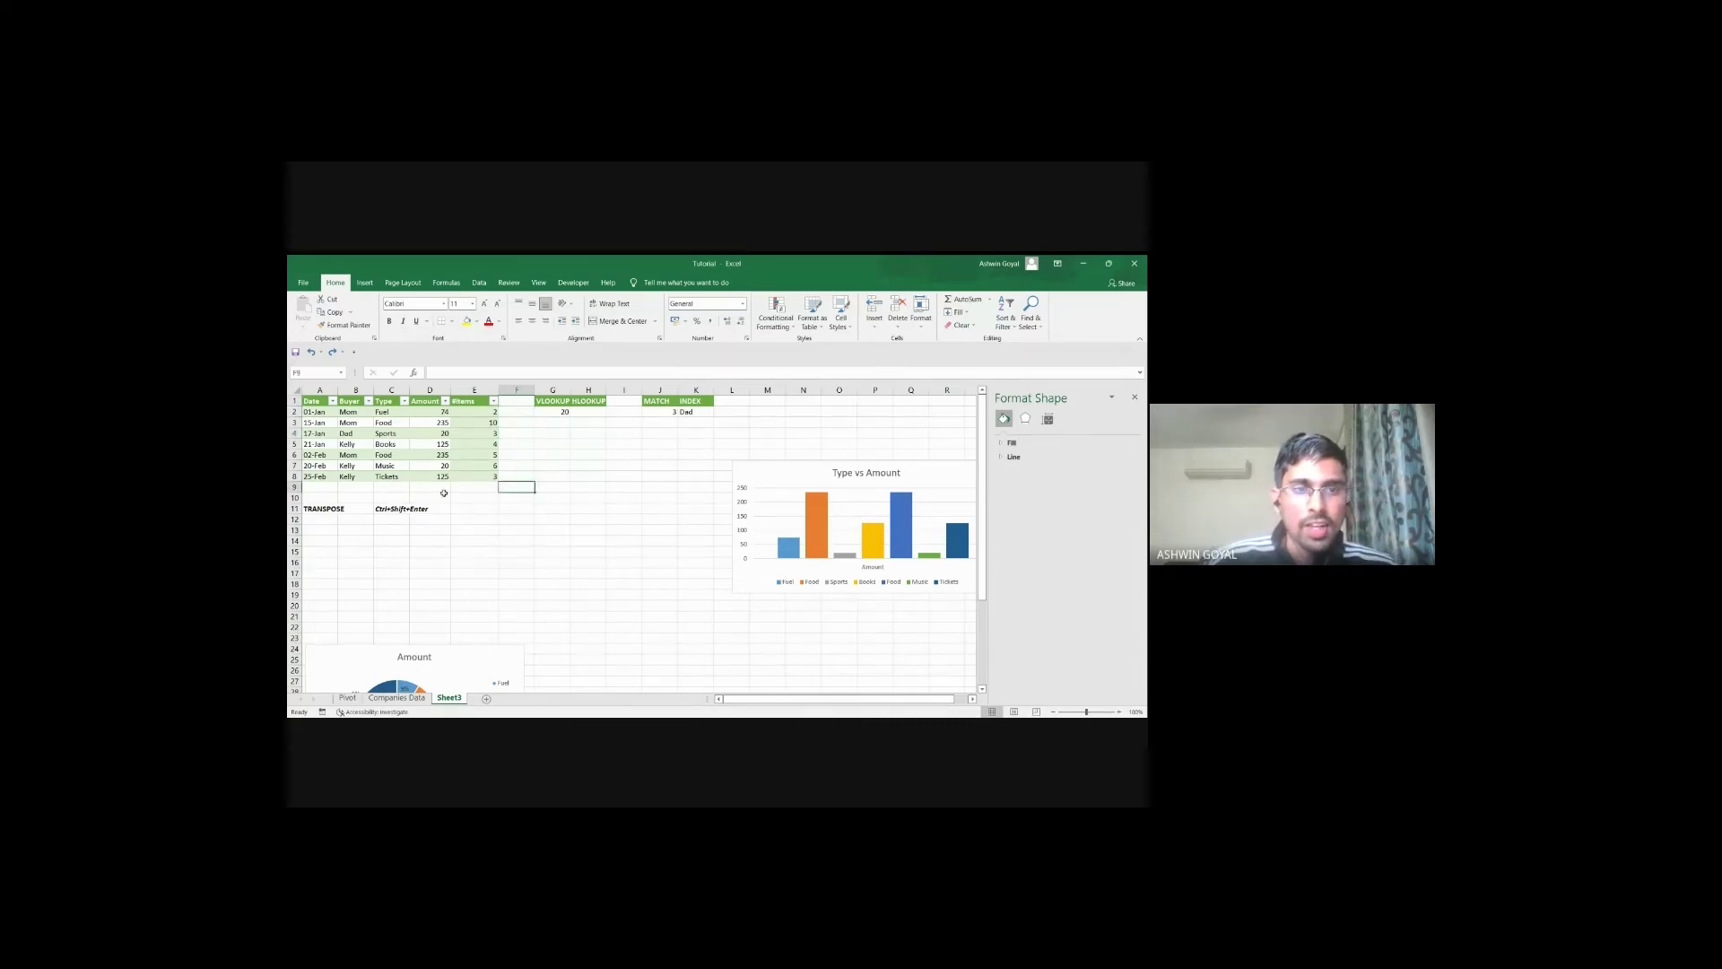
{"action": "key", "text": "Left"}
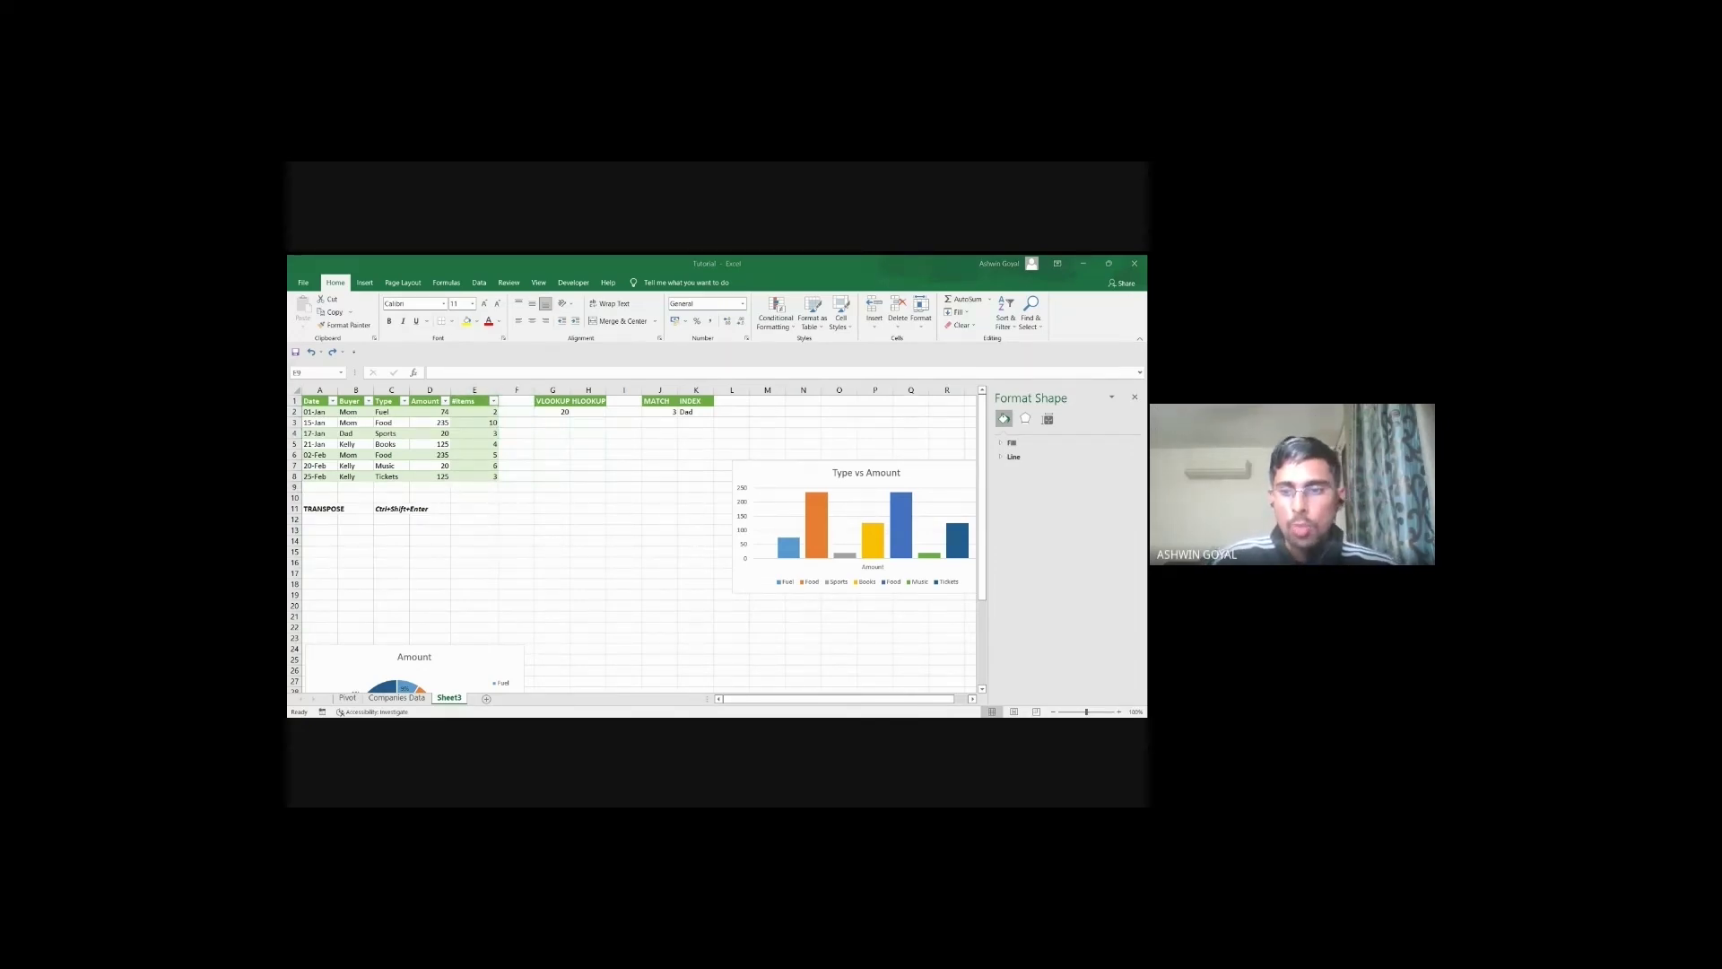
{"action": "left_click", "coordinate": [800, 474]}
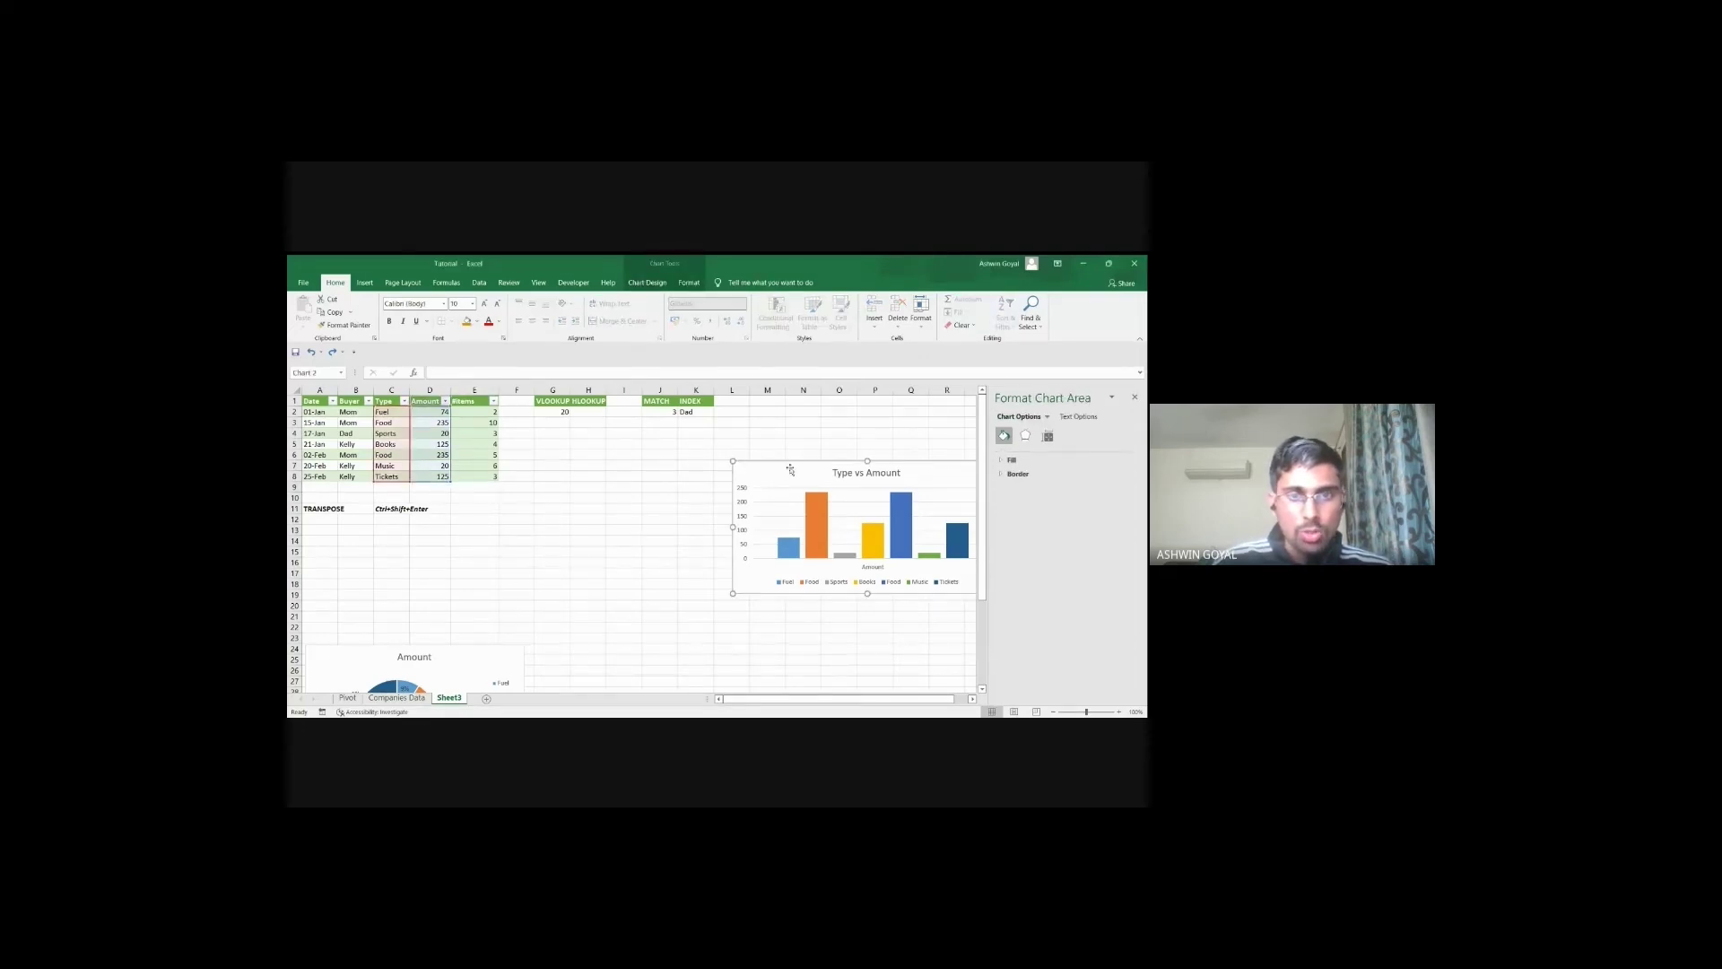
{"action": "left_click", "coordinate": [637, 465]}
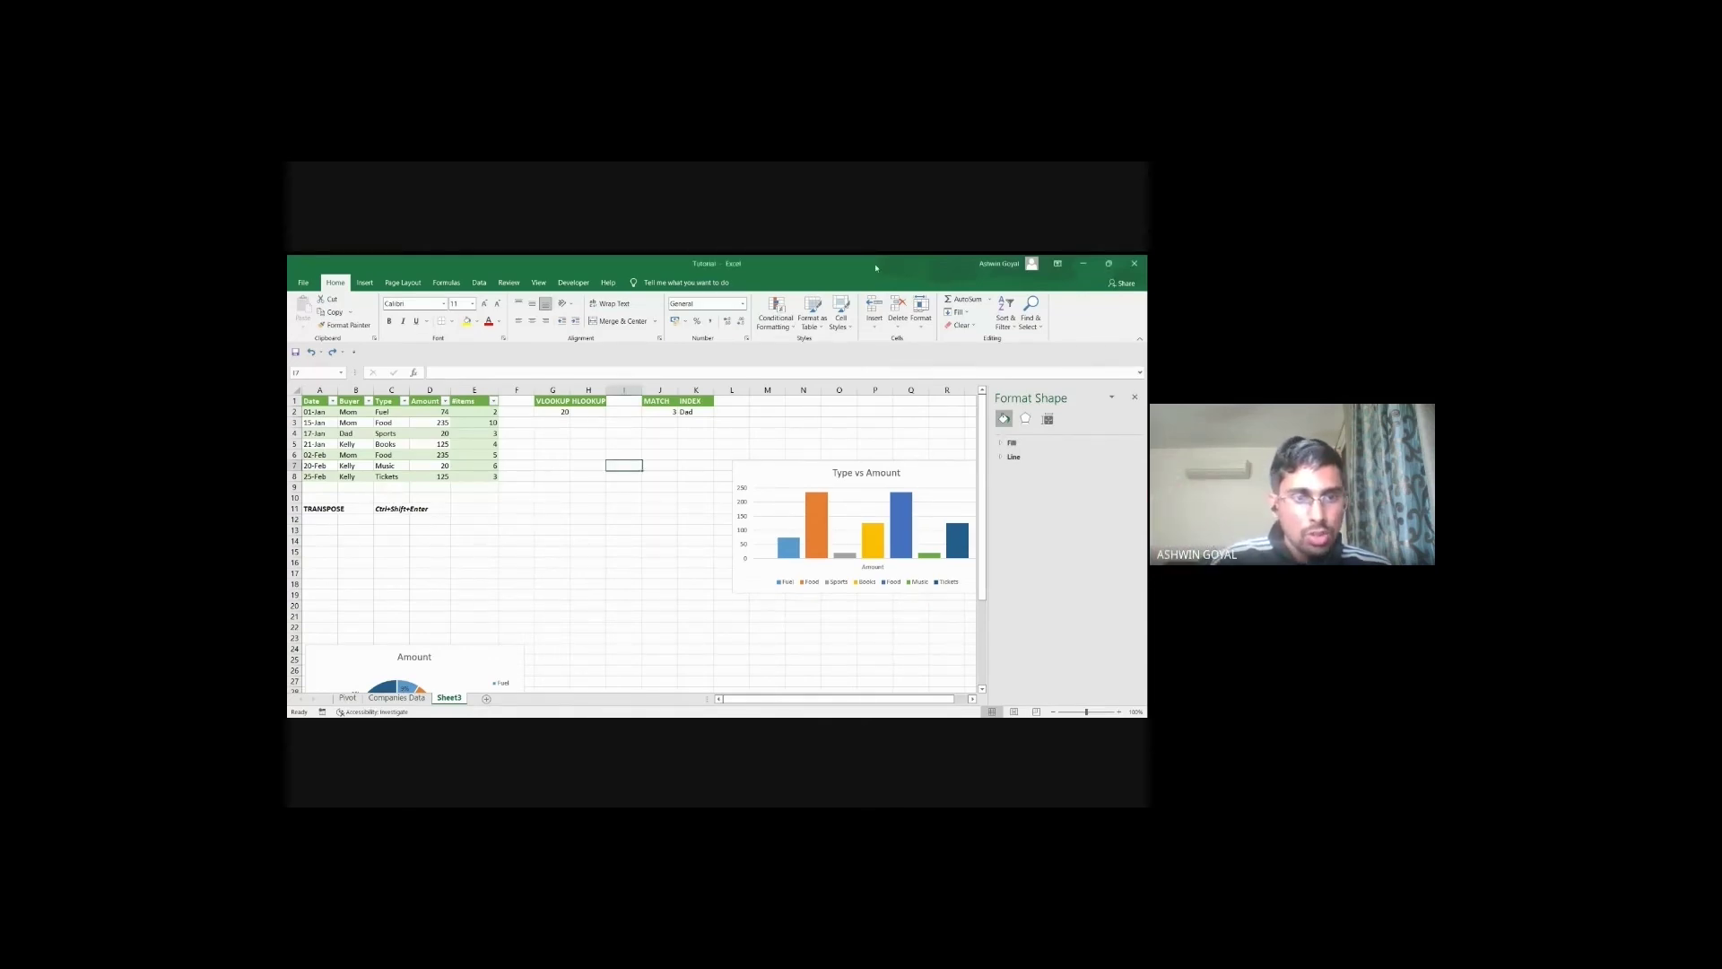
Step: Enter the sample values 50, 1000, 1100, 1200 and 1300 down cells G13 to G17
{"action": "left_click", "coordinate": [538, 529]}
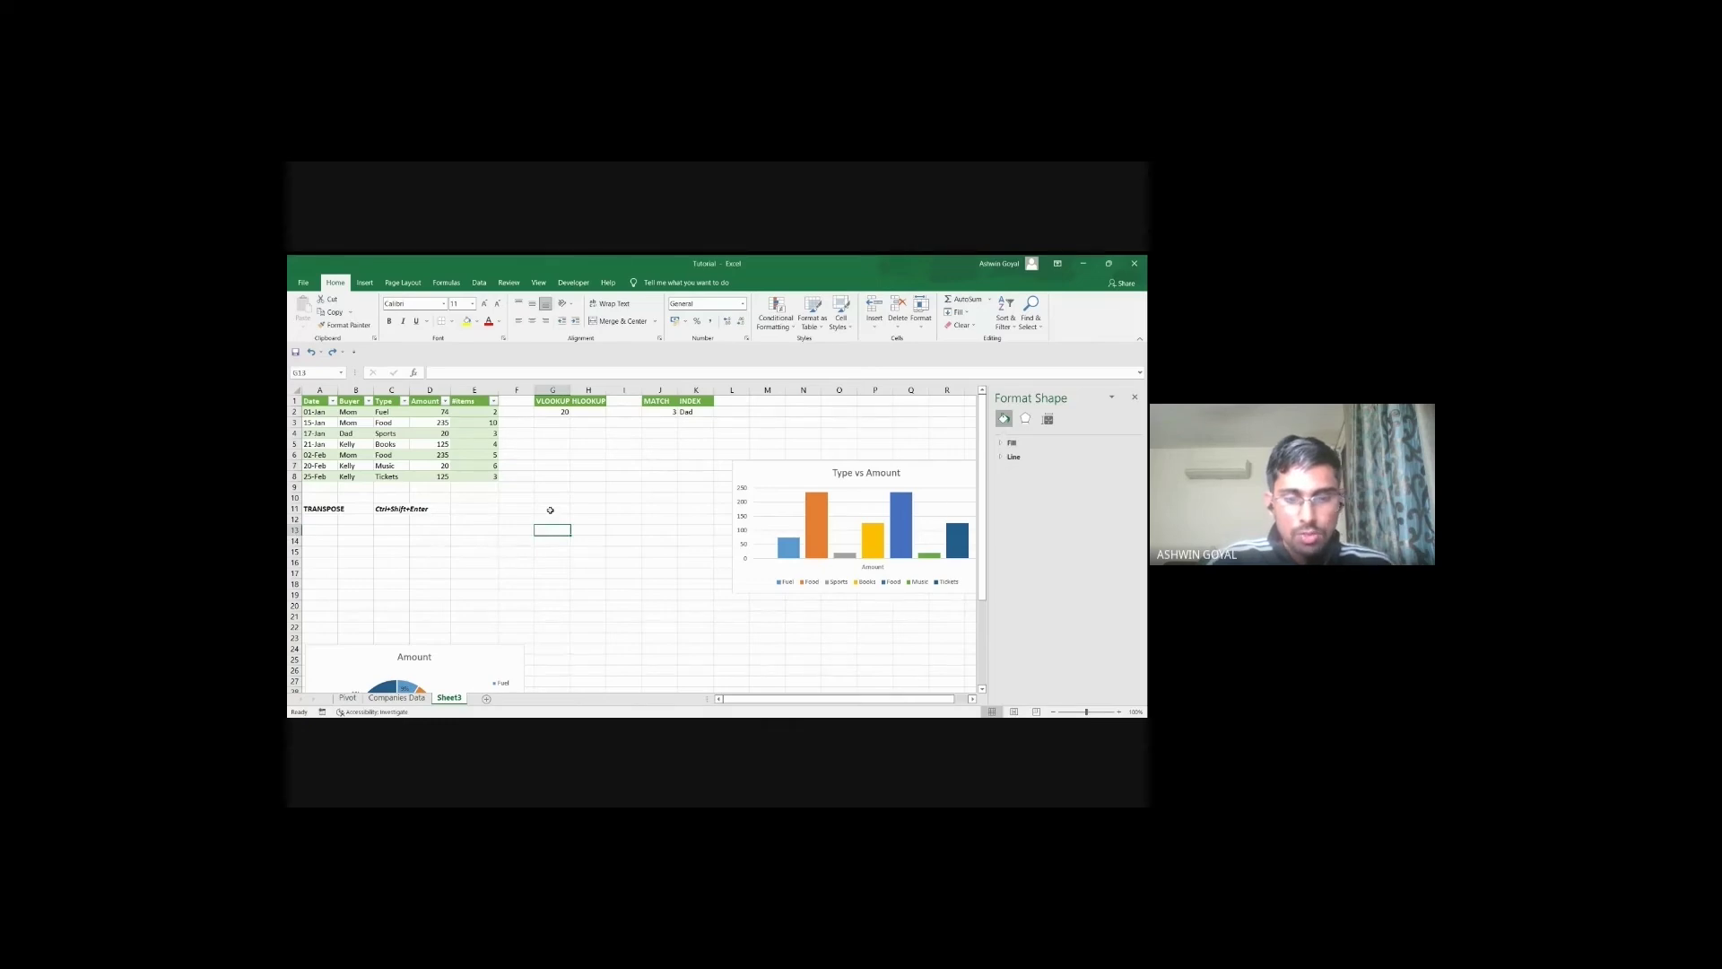
{"action": "type", "text": "50"}
{"action": "key", "text": "Return"}
{"action": "type", "text": "100"}
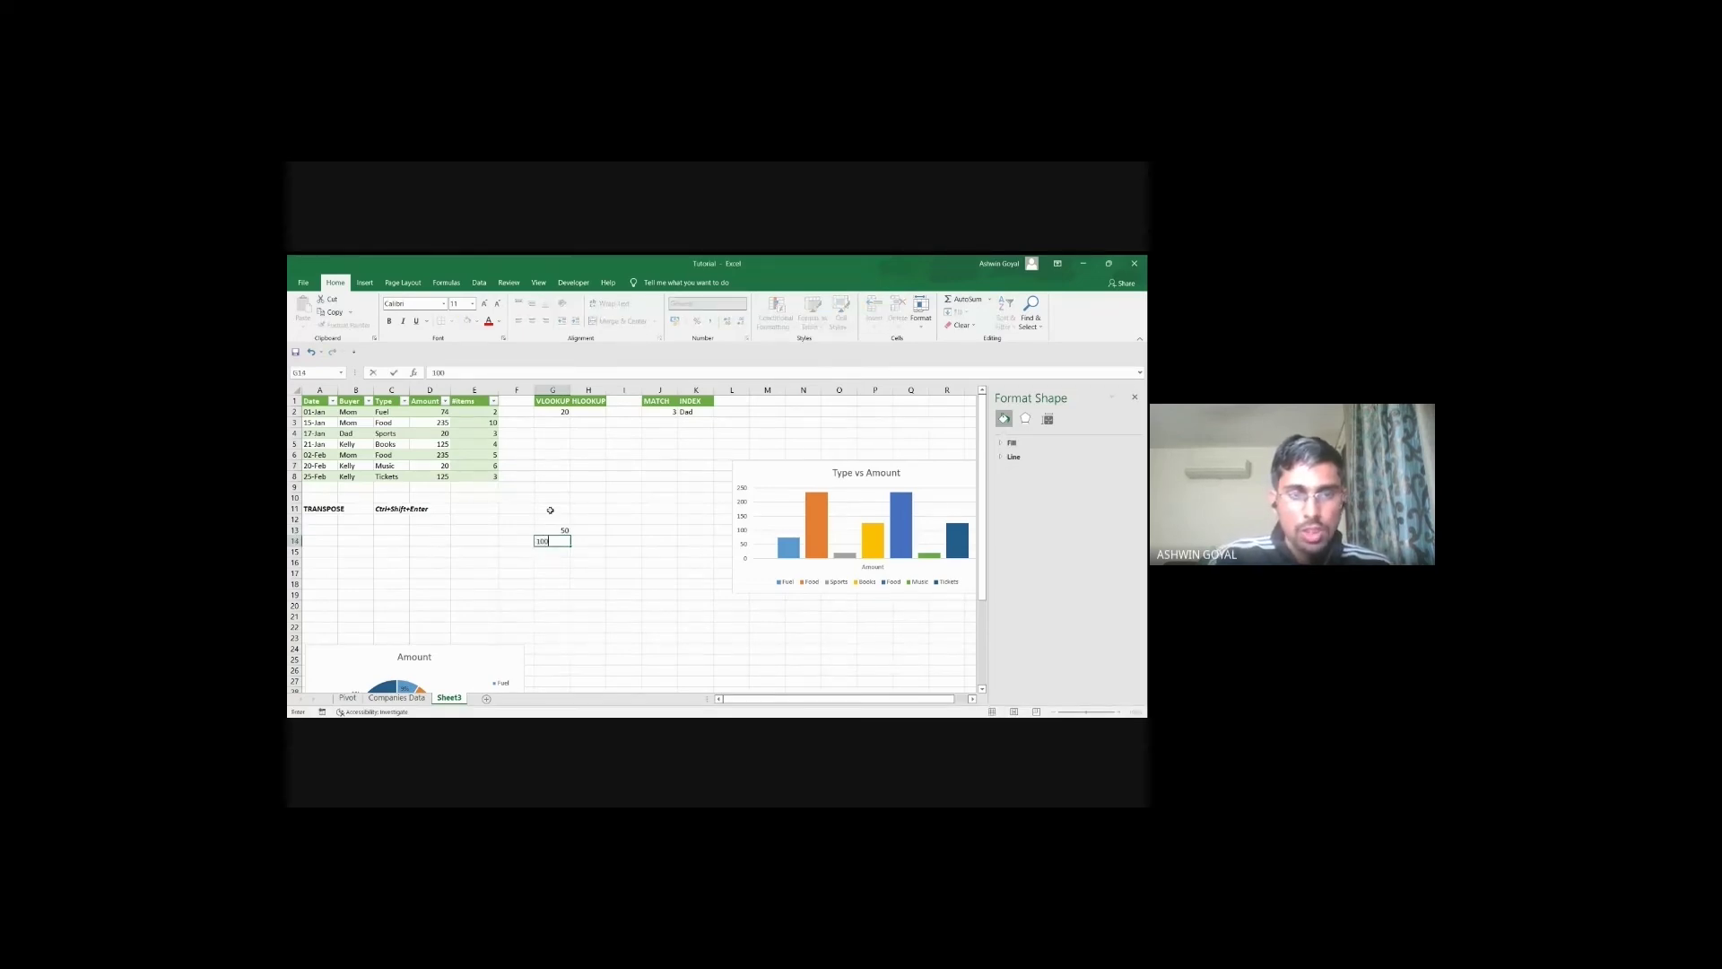
{"action": "type", "text": "0"}
{"action": "key", "text": "Return"}
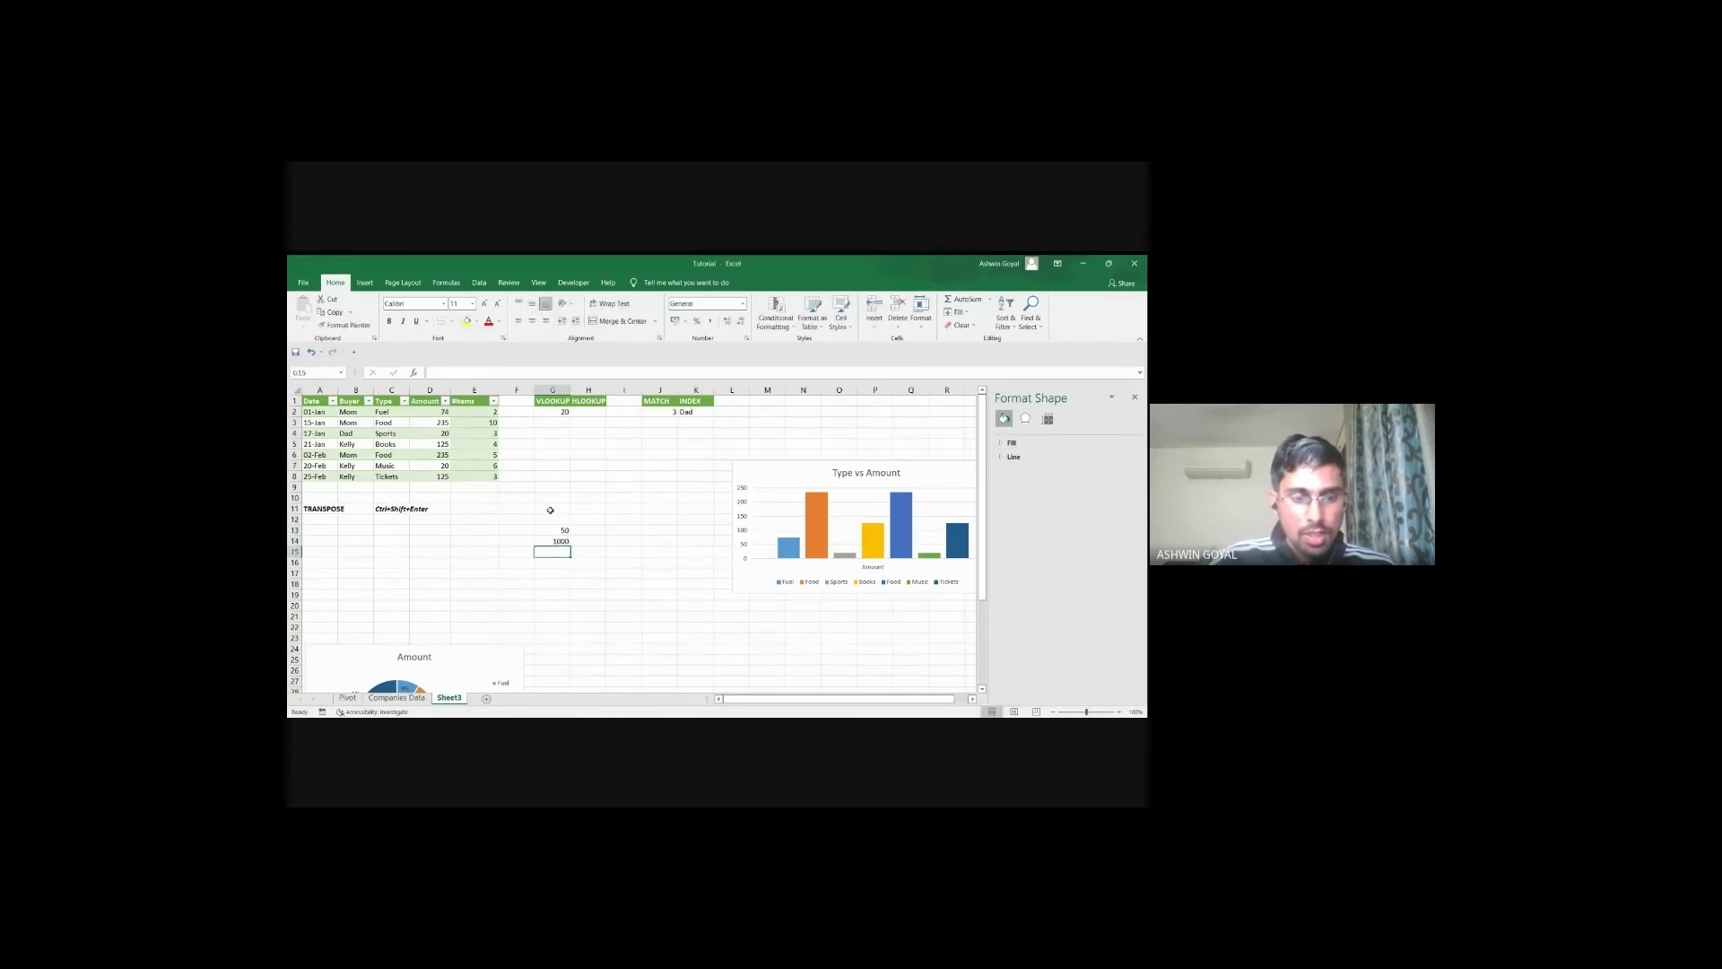
{"action": "type", "text": "110"}
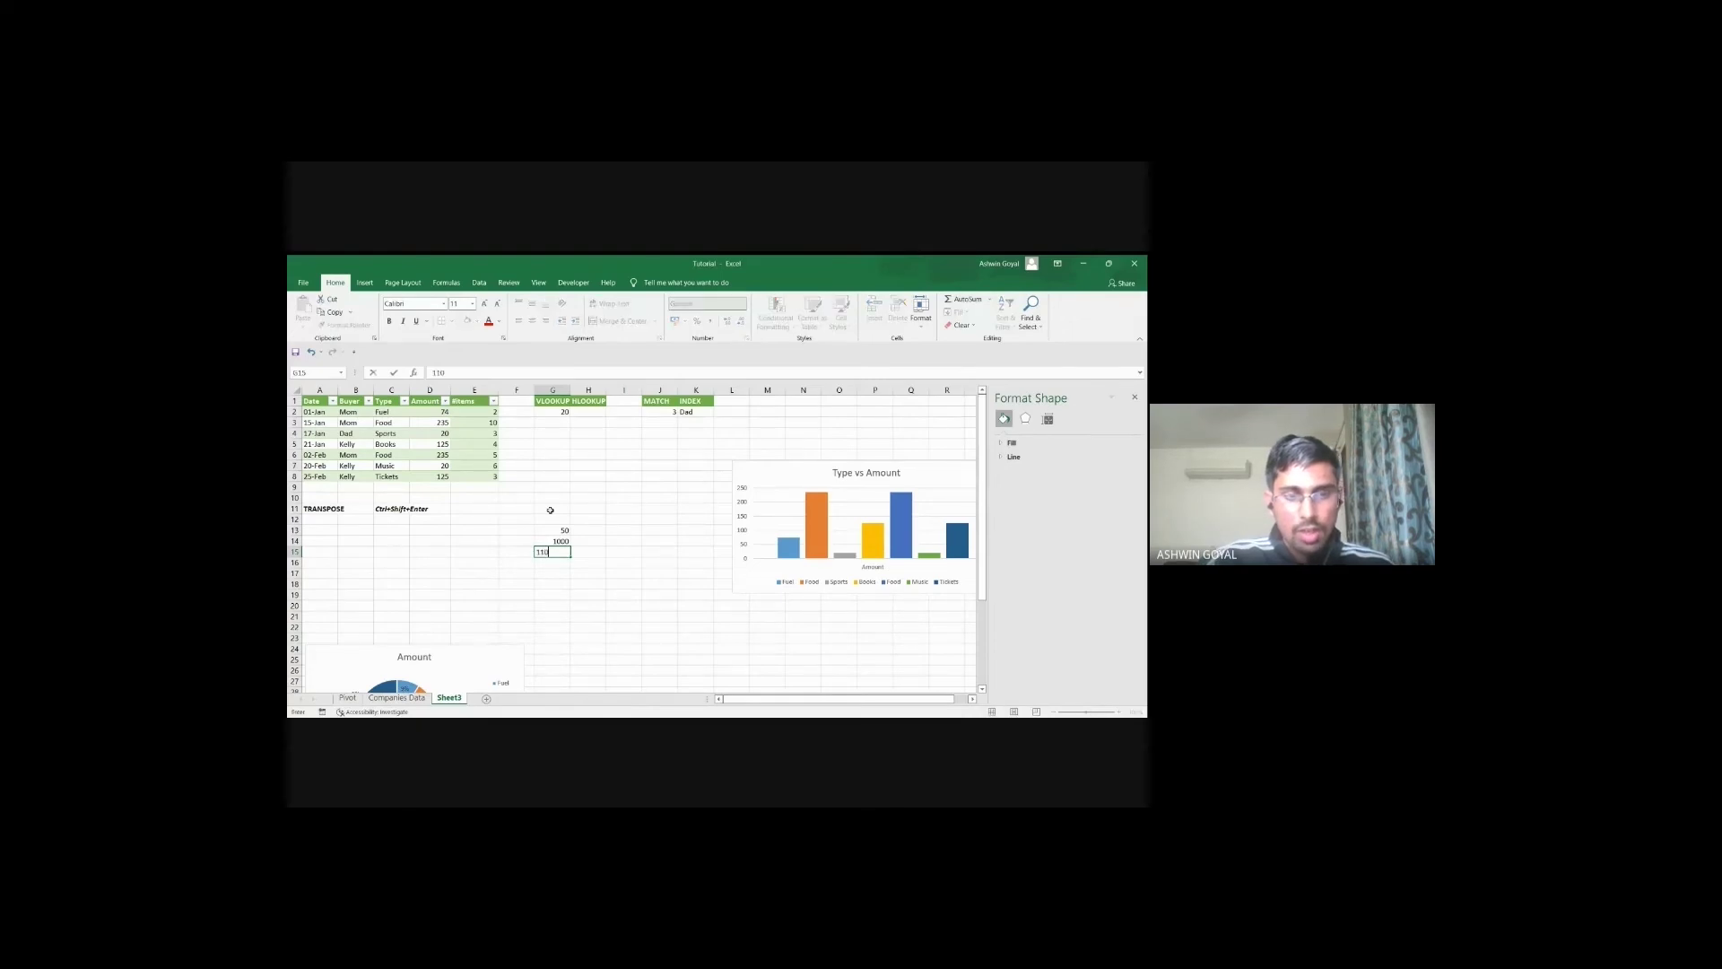
{"action": "type", "text": "0"}
{"action": "key", "text": "Return"}
{"action": "type", "text": "1200"}
{"action": "key", "text": "Return"}
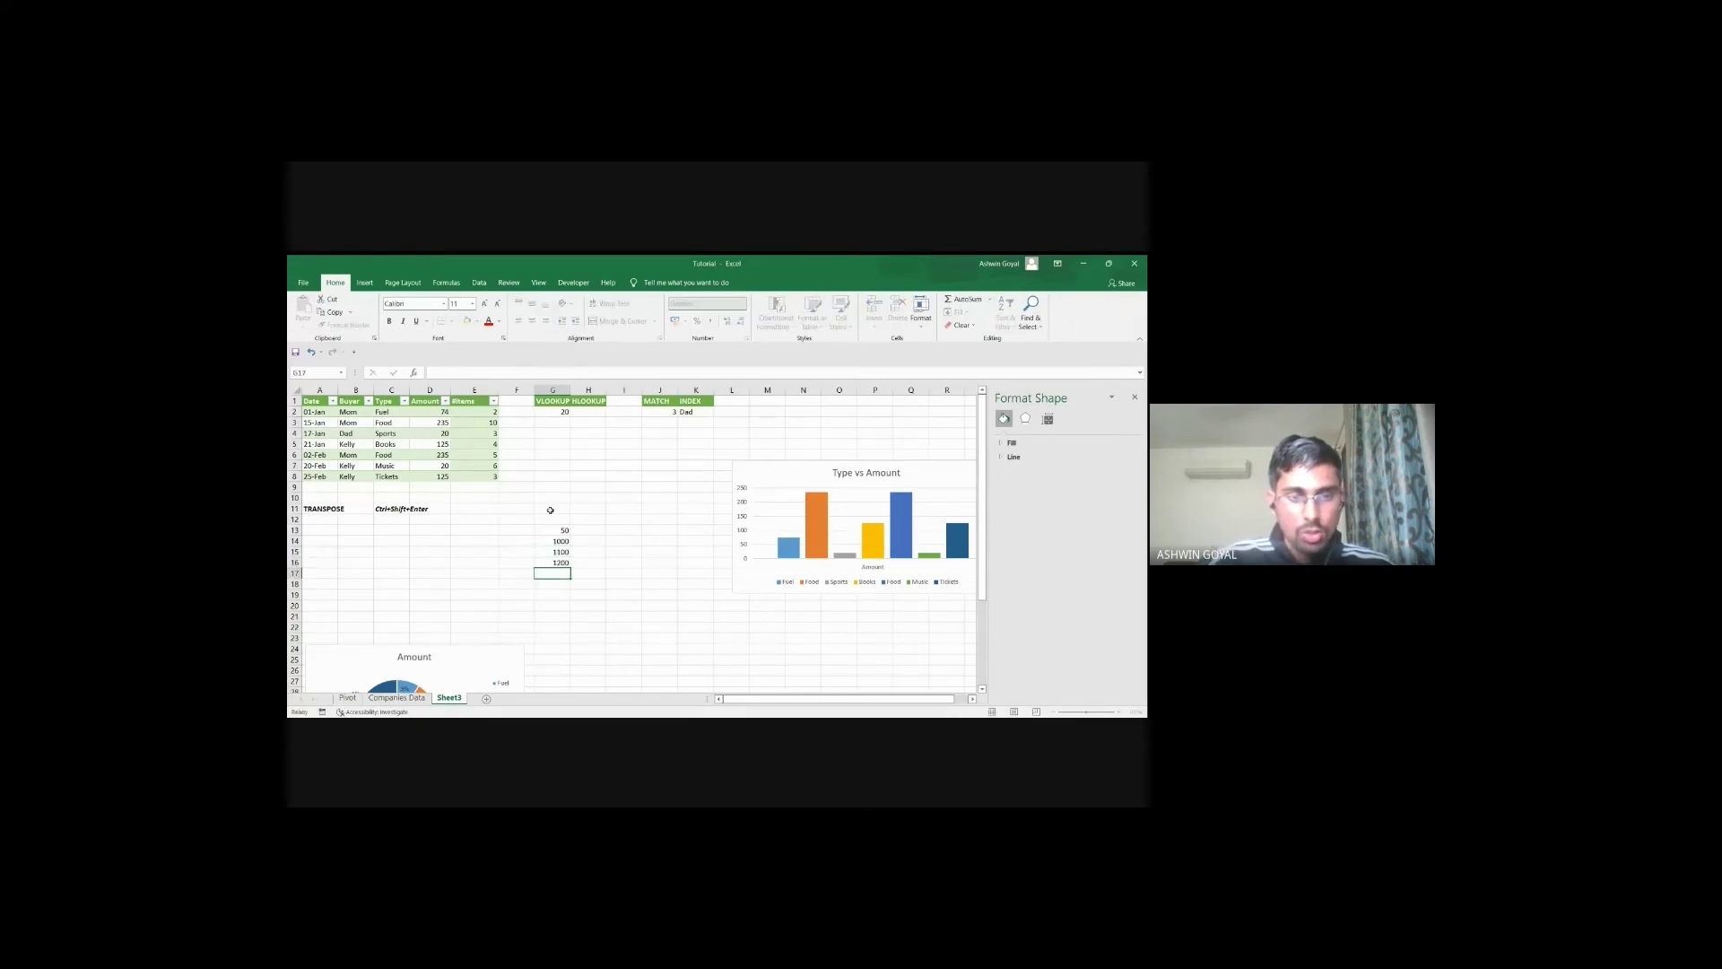
{"action": "type", "text": "1300"}
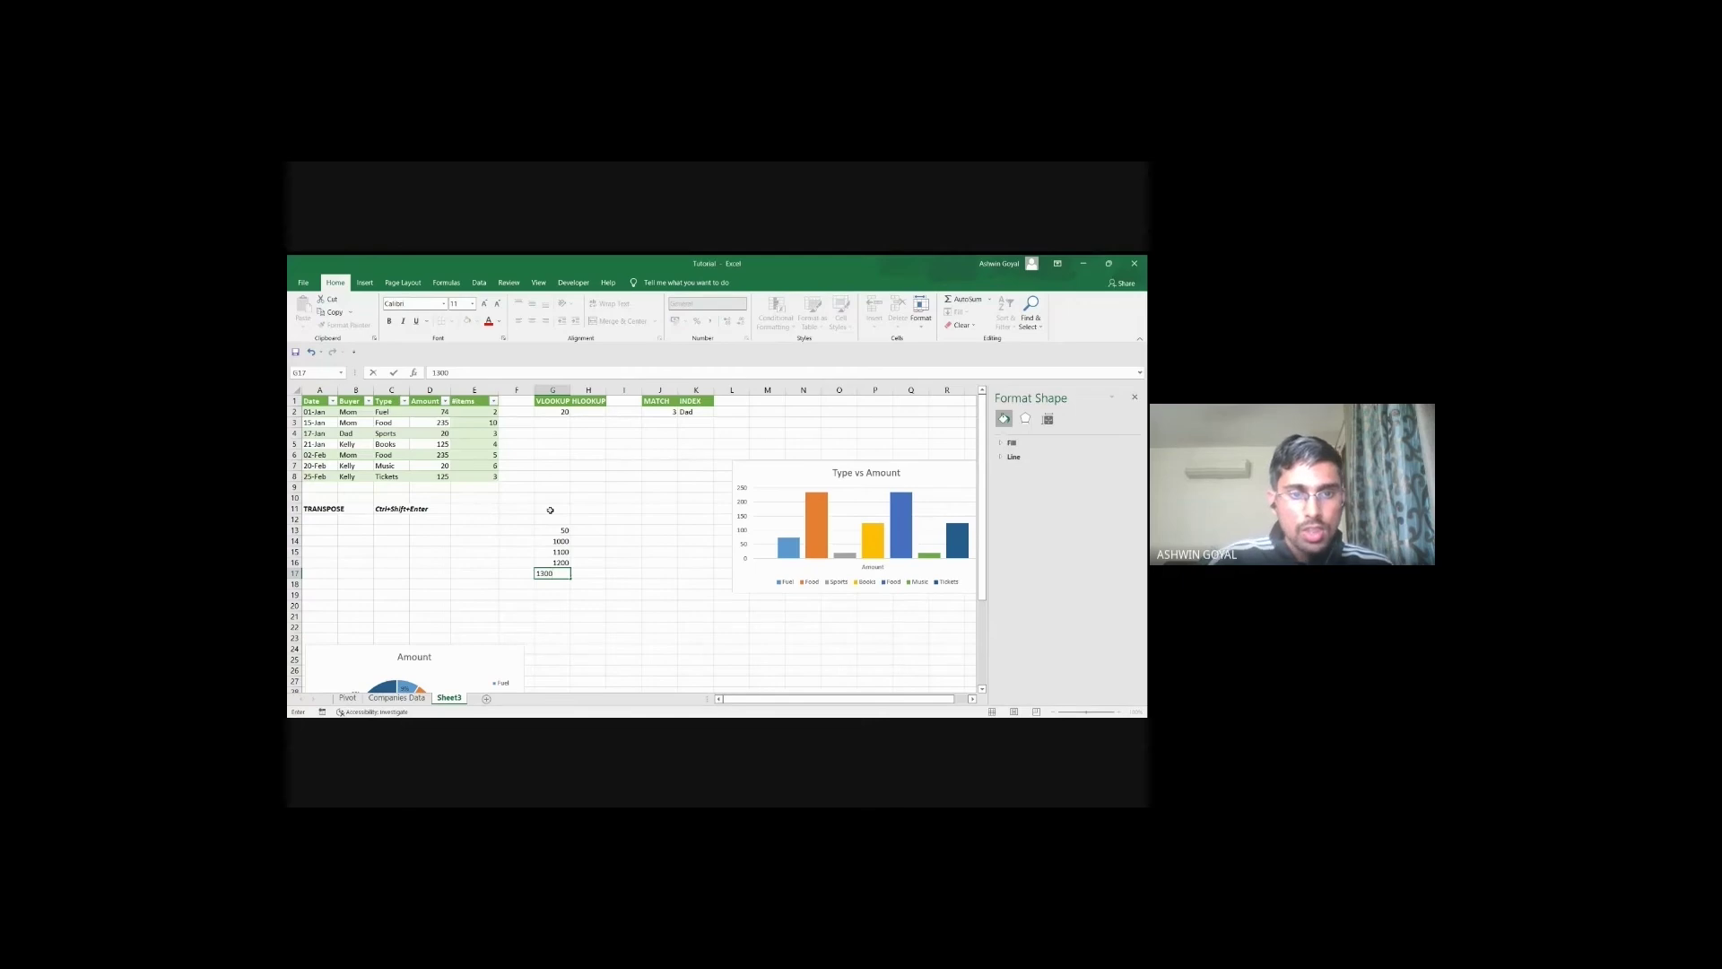
{"action": "key", "text": "Return"}
Step: Clear the value 50 from cell G13, keeping the four larger sample values below it
{"action": "key", "text": "Up"}
{"action": "key", "text": "Up"}
{"action": "key", "text": "Up"}
{"action": "key", "text": "Up"}
{"action": "key", "text": "Up"}
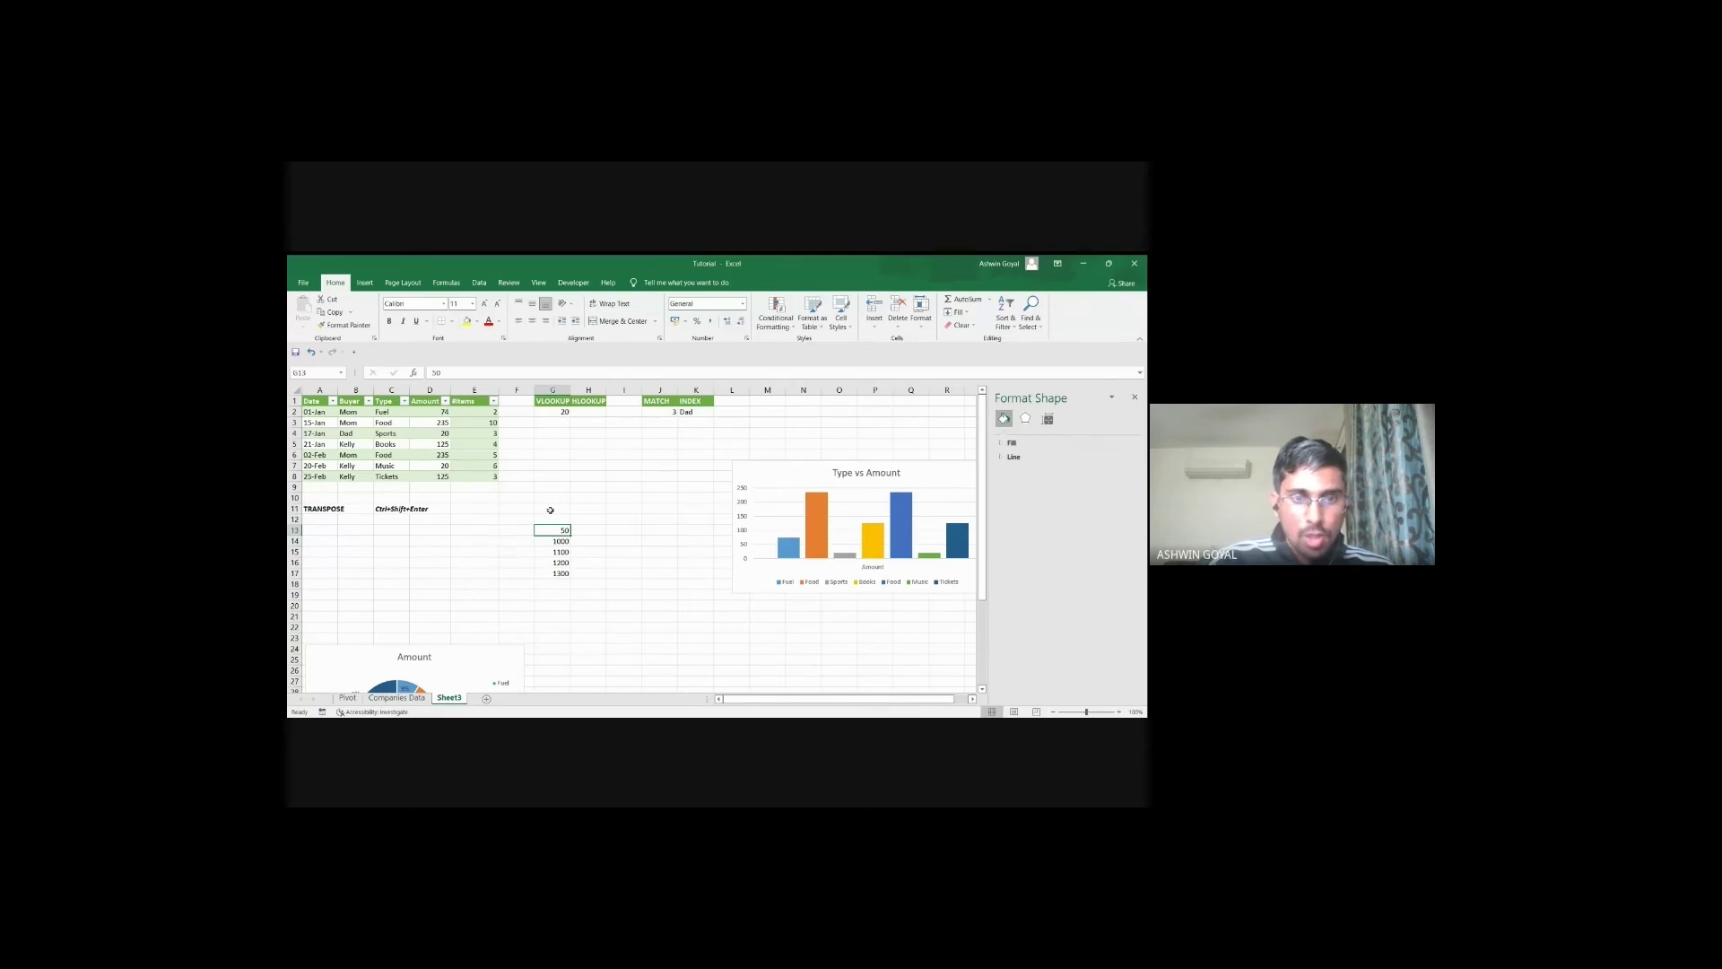
{"action": "key", "text": "Up"}
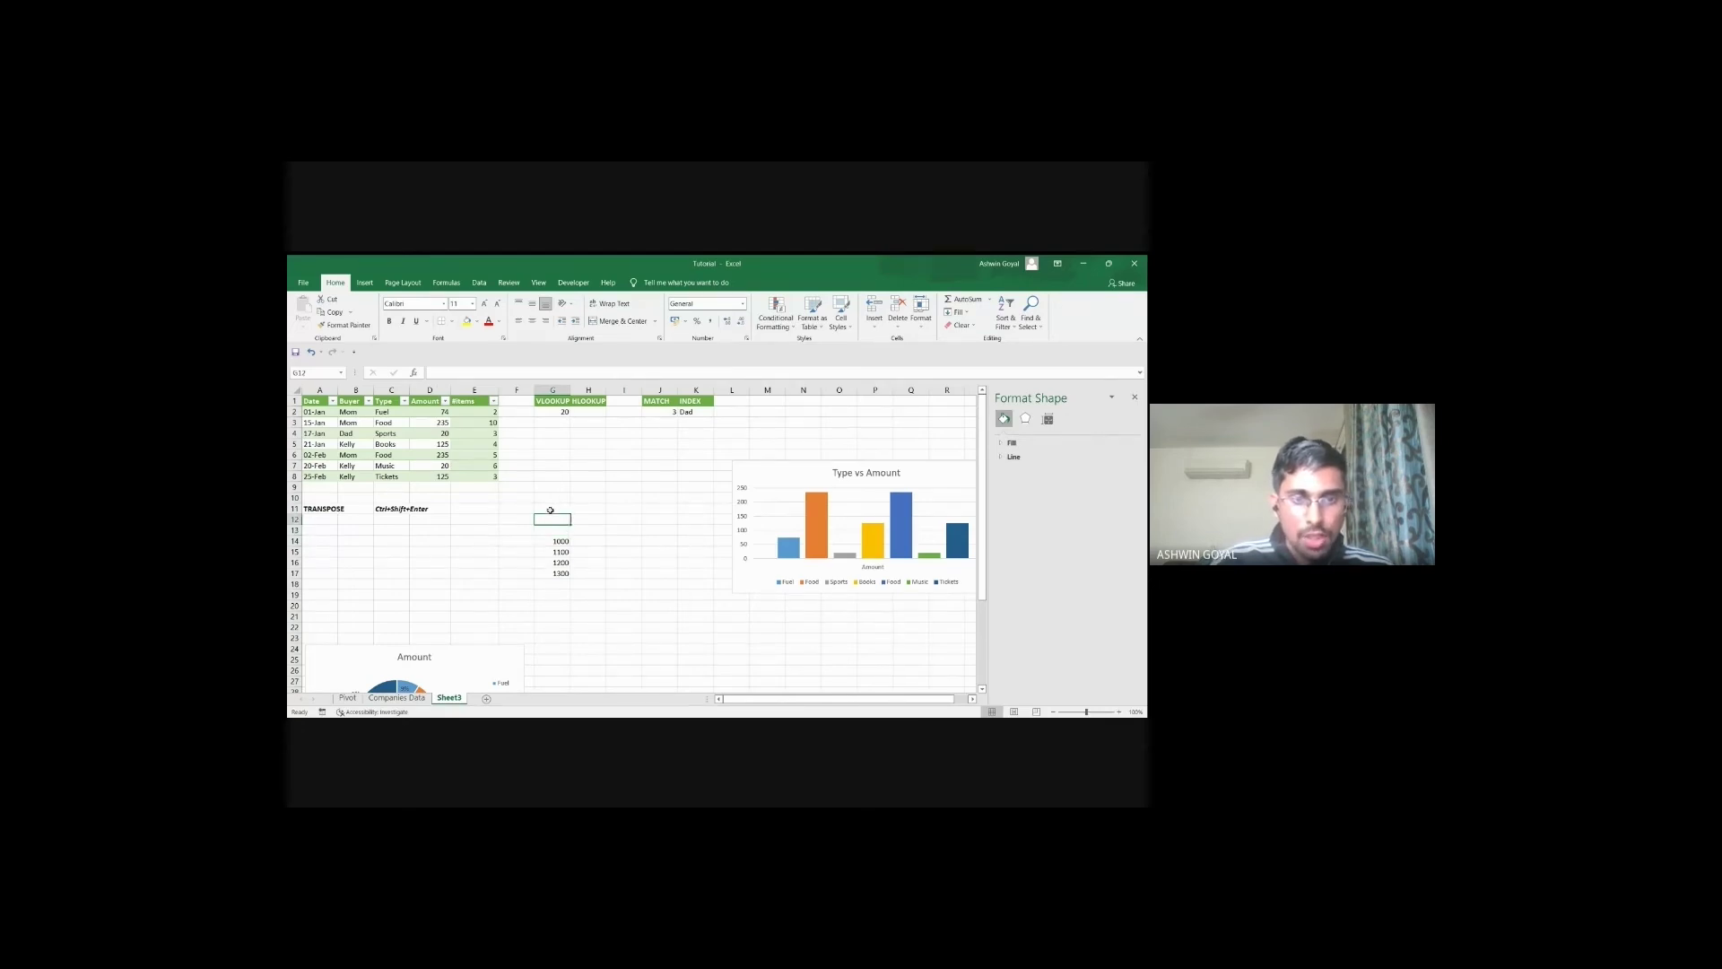
{"action": "key", "text": "Down"}
{"action": "key", "text": "Right"}
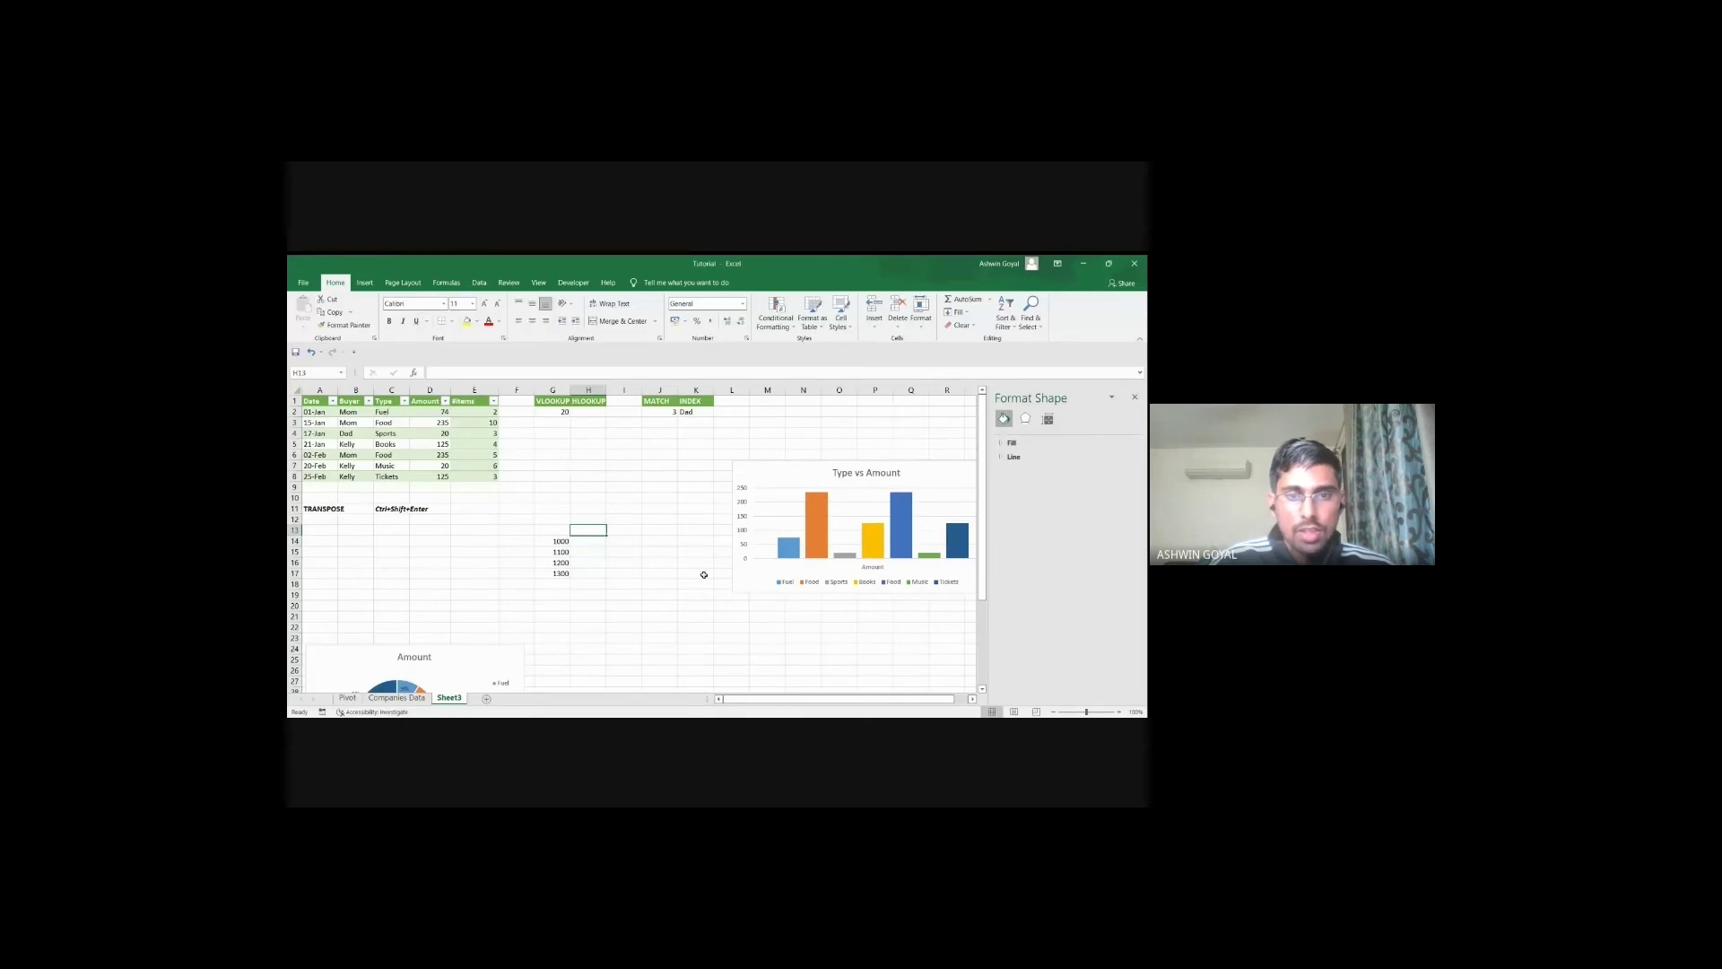
{"action": "left_click", "coordinate": [578, 542]}
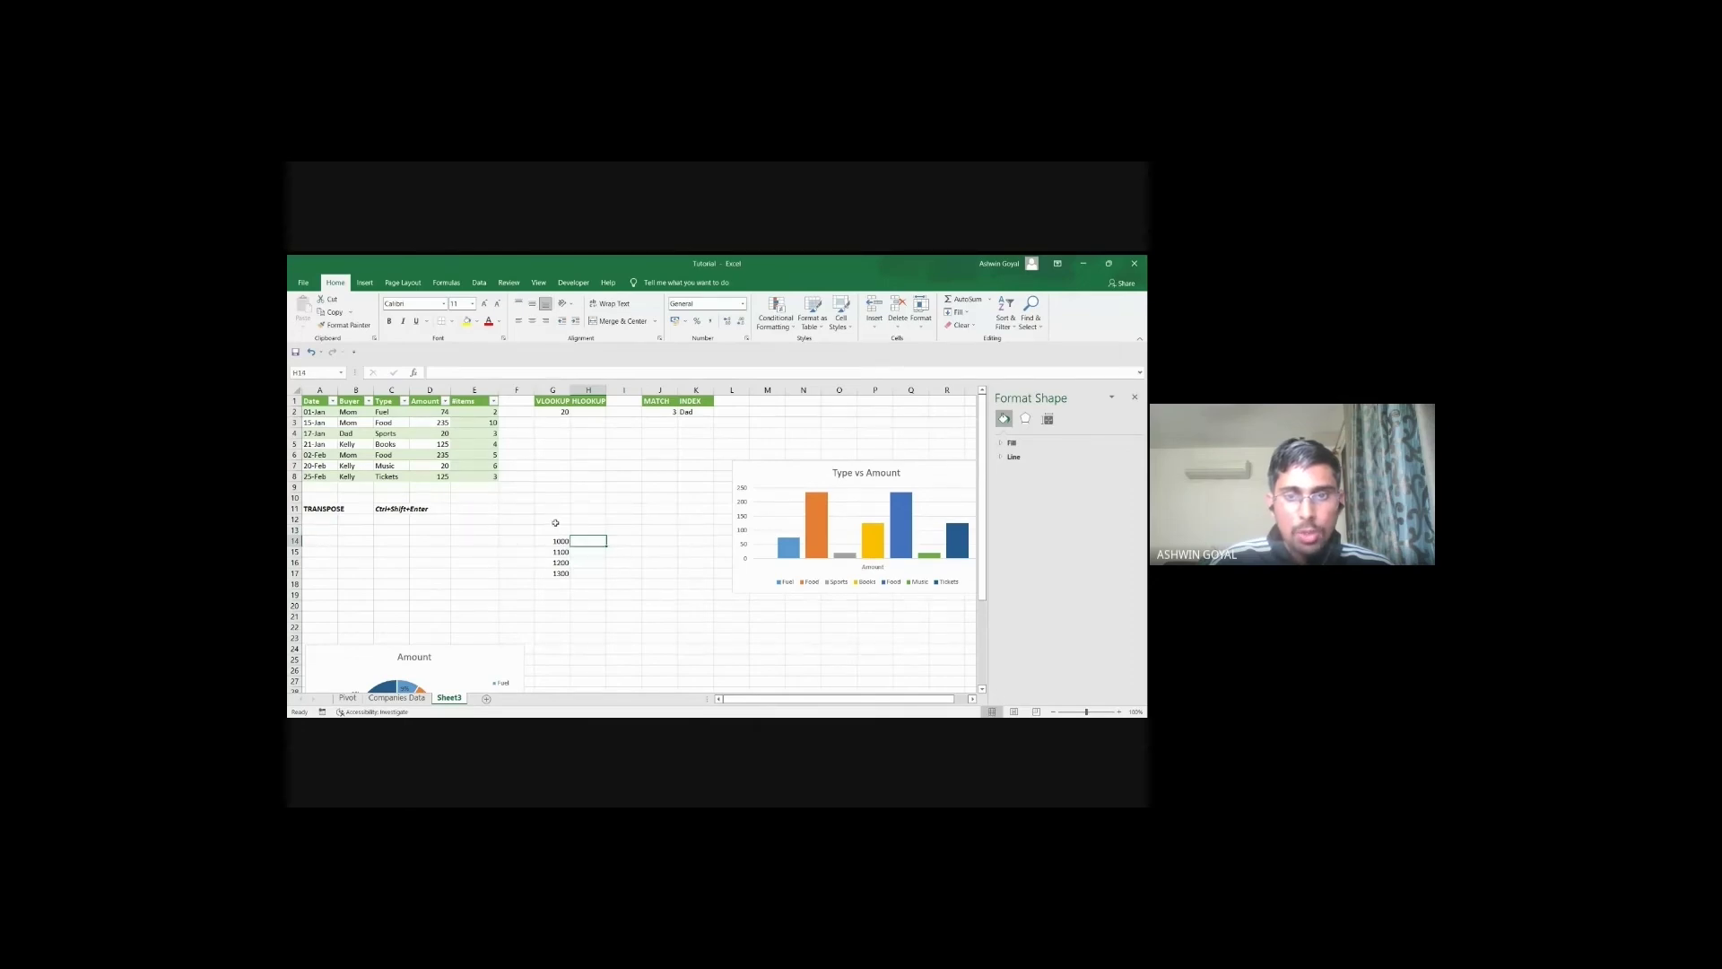
{"action": "key", "text": "alt+Tab"}
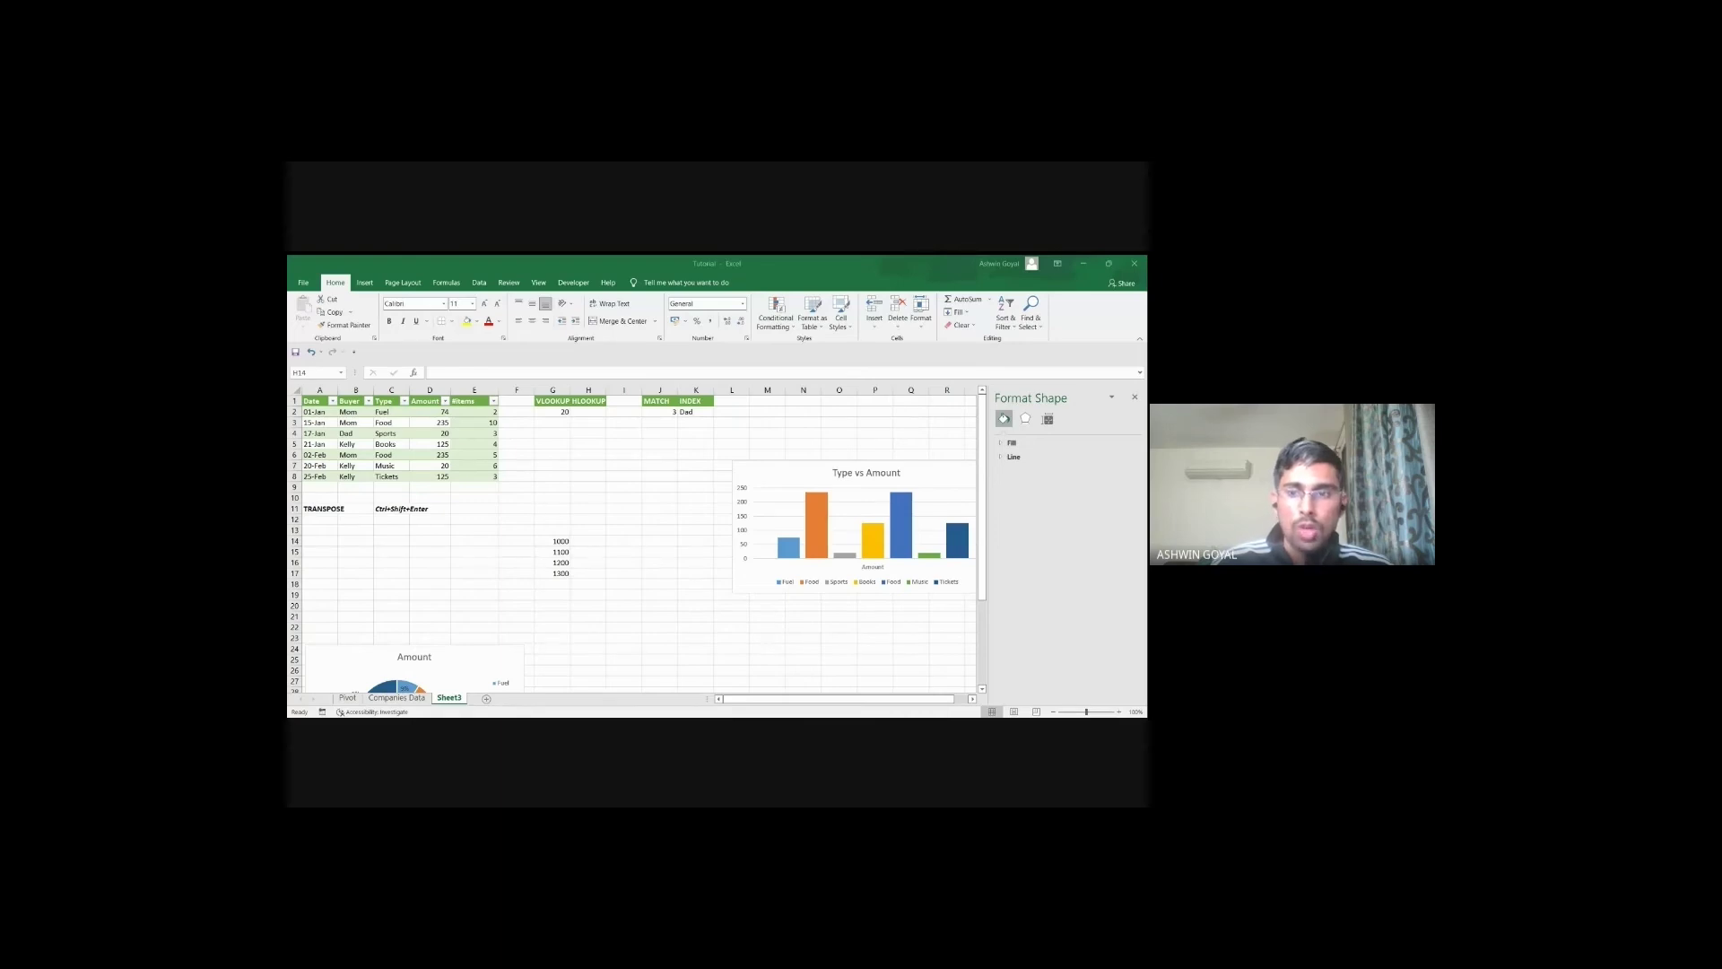
{"action": "key", "text": "alt+Tab"}
{"action": "scroll", "coordinate": [545, 523], "scroll_direction": "down", "scroll_amount": 3}
{"action": "scroll", "coordinate": [545, 523], "scroll_direction": "up", "scroll_amount": 3}
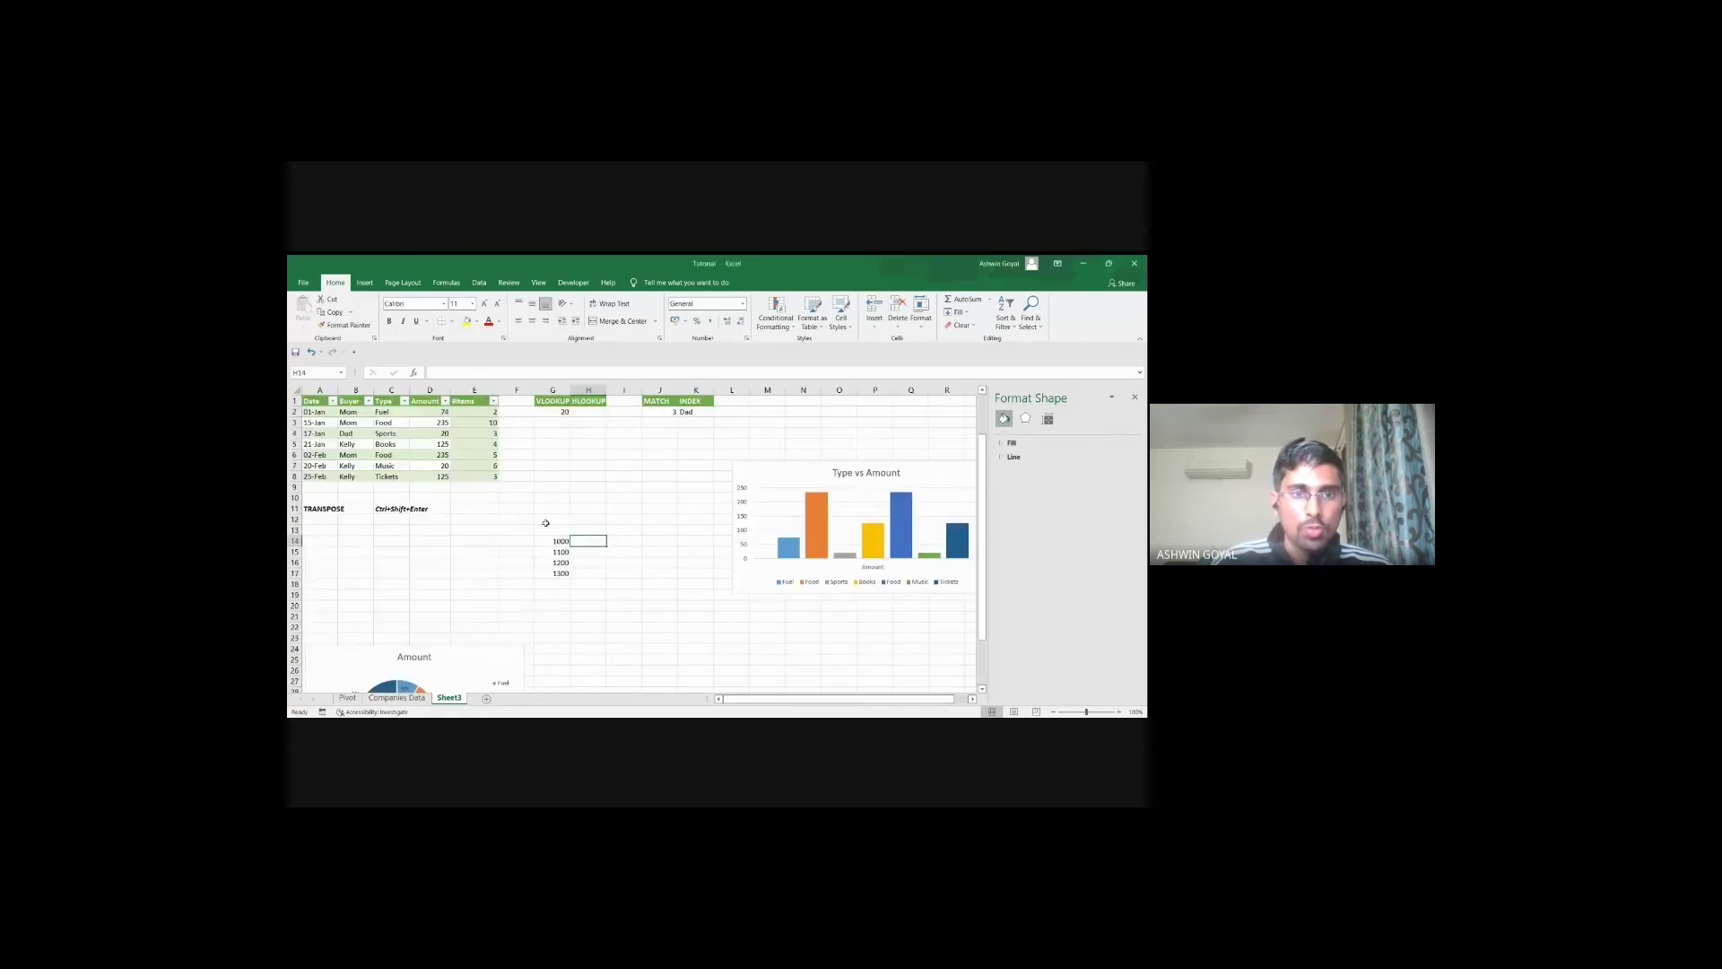
{"action": "left_click", "coordinate": [554, 531]}
{"action": "left_click_drag", "start_coordinate": [555, 539], "coordinate": [564, 574]}
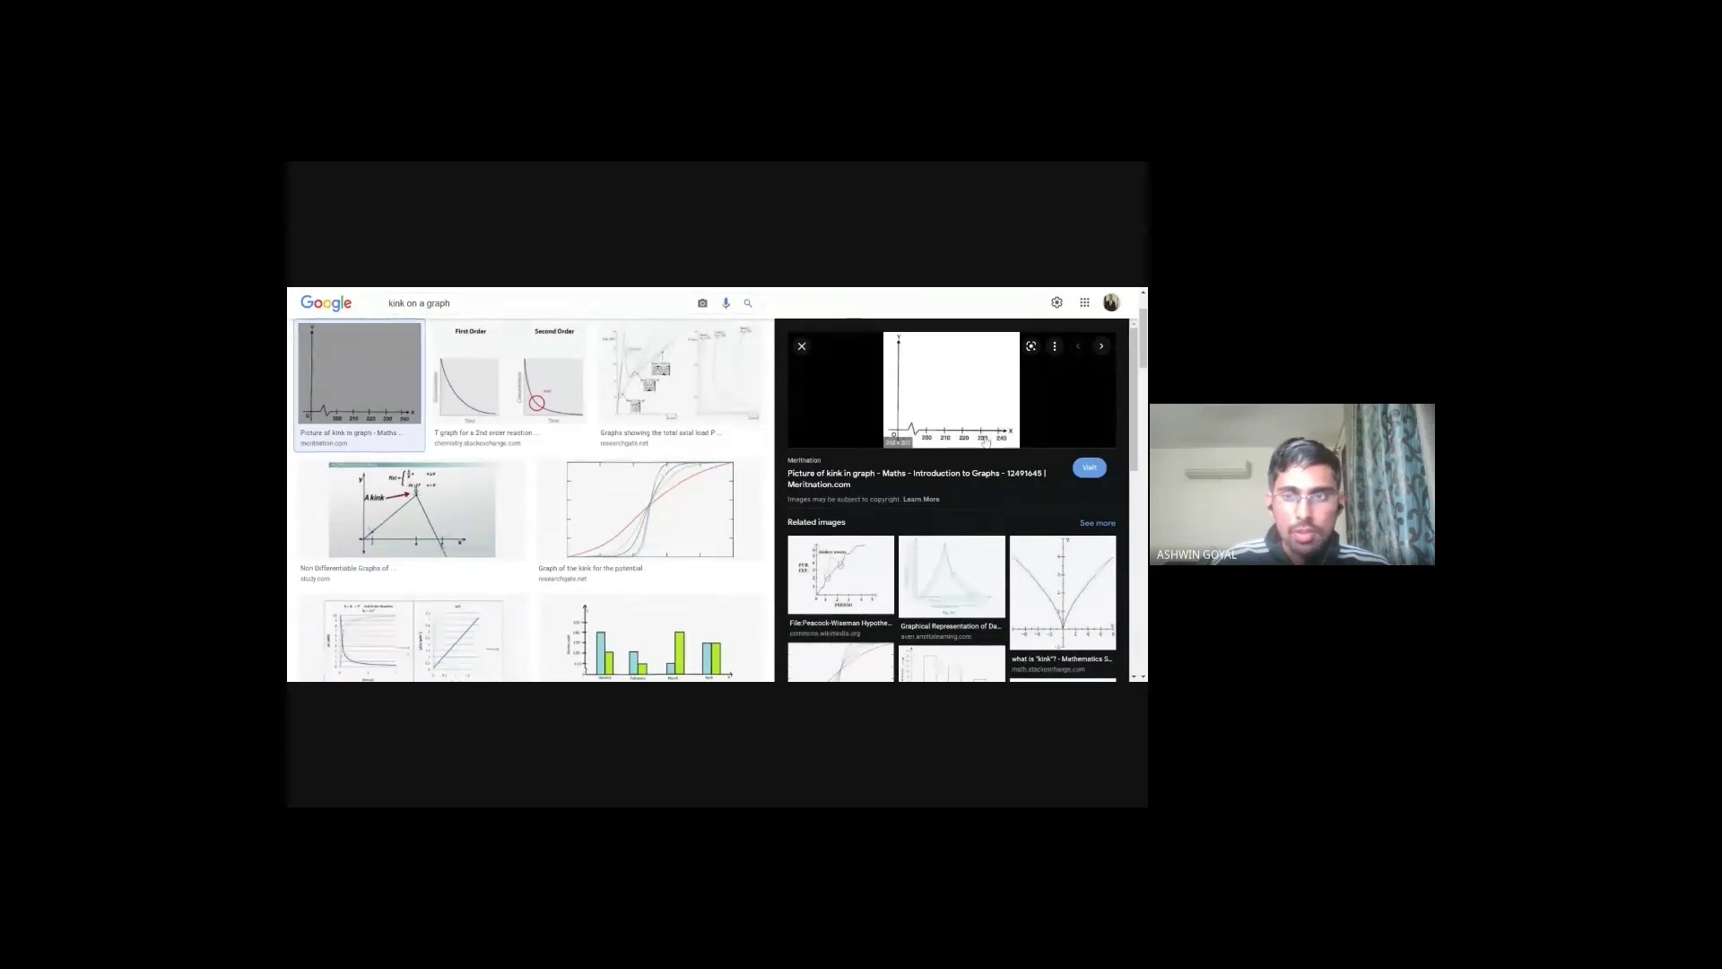
Step: Switch to the browser and examine the Google image results for "kink on a graph", including the enlarged broken-axis example
{"action": "scroll", "coordinate": [982, 428], "scroll_direction": "up", "scroll_amount": 2}
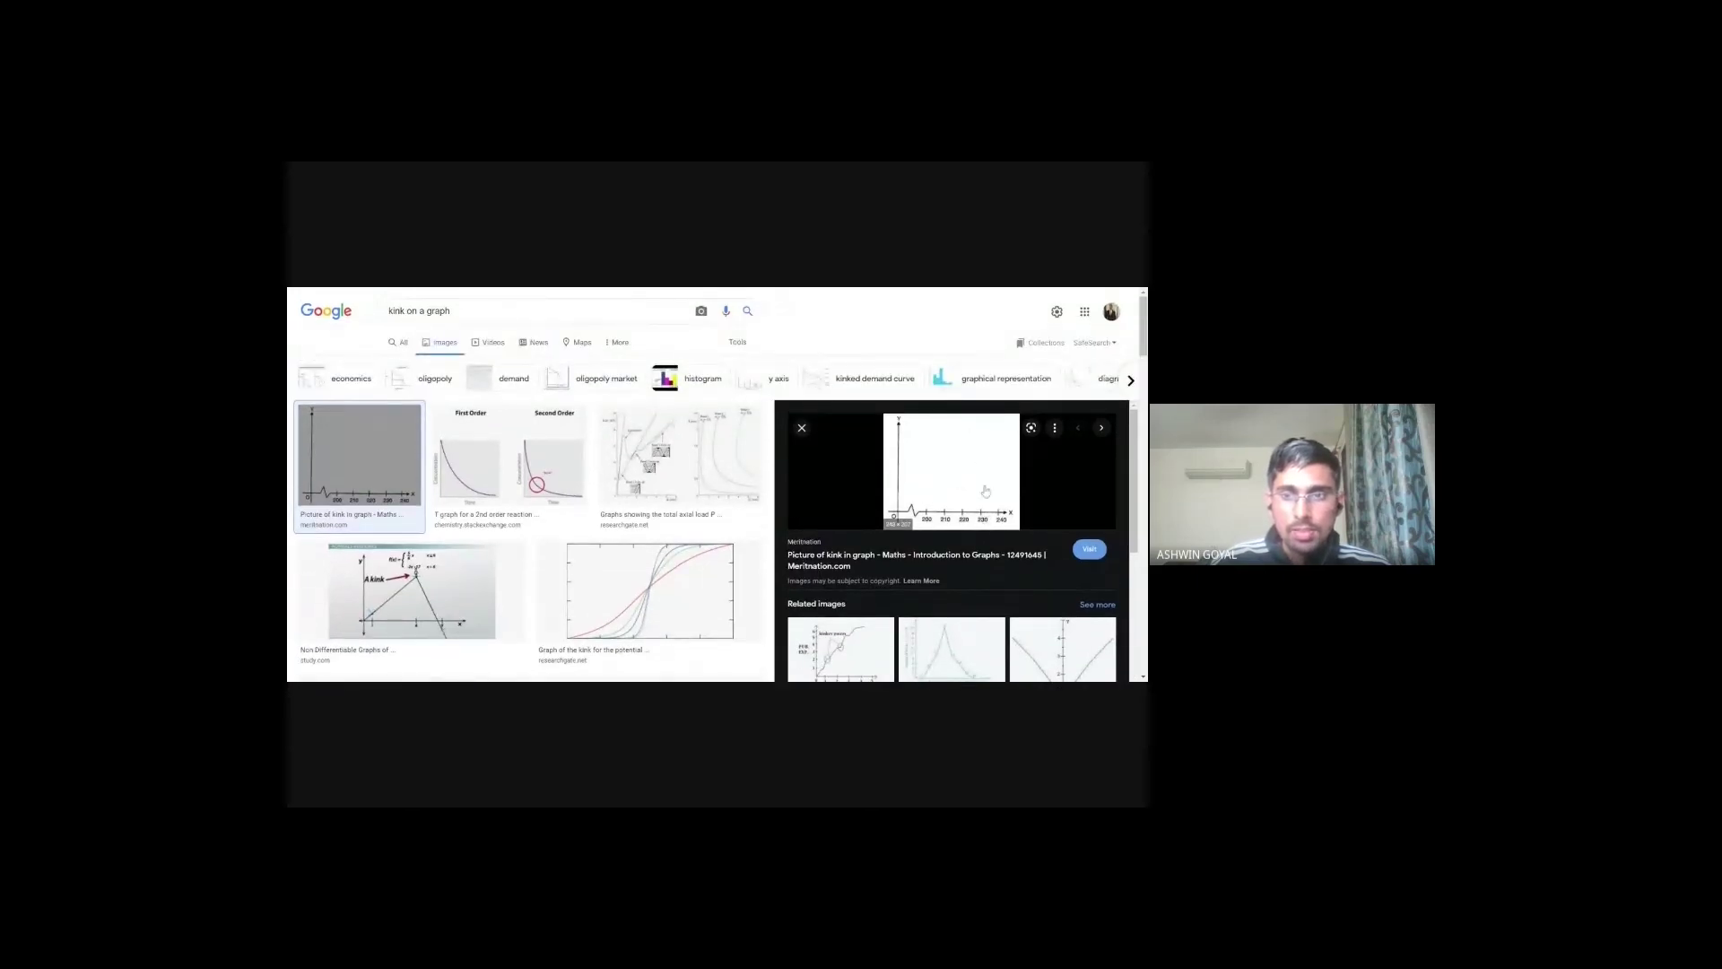
{"action": "scroll", "coordinate": [973, 492], "scroll_direction": "down", "scroll_amount": 1}
{"action": "scroll", "coordinate": [971, 493], "scroll_direction": "up", "scroll_amount": 1}
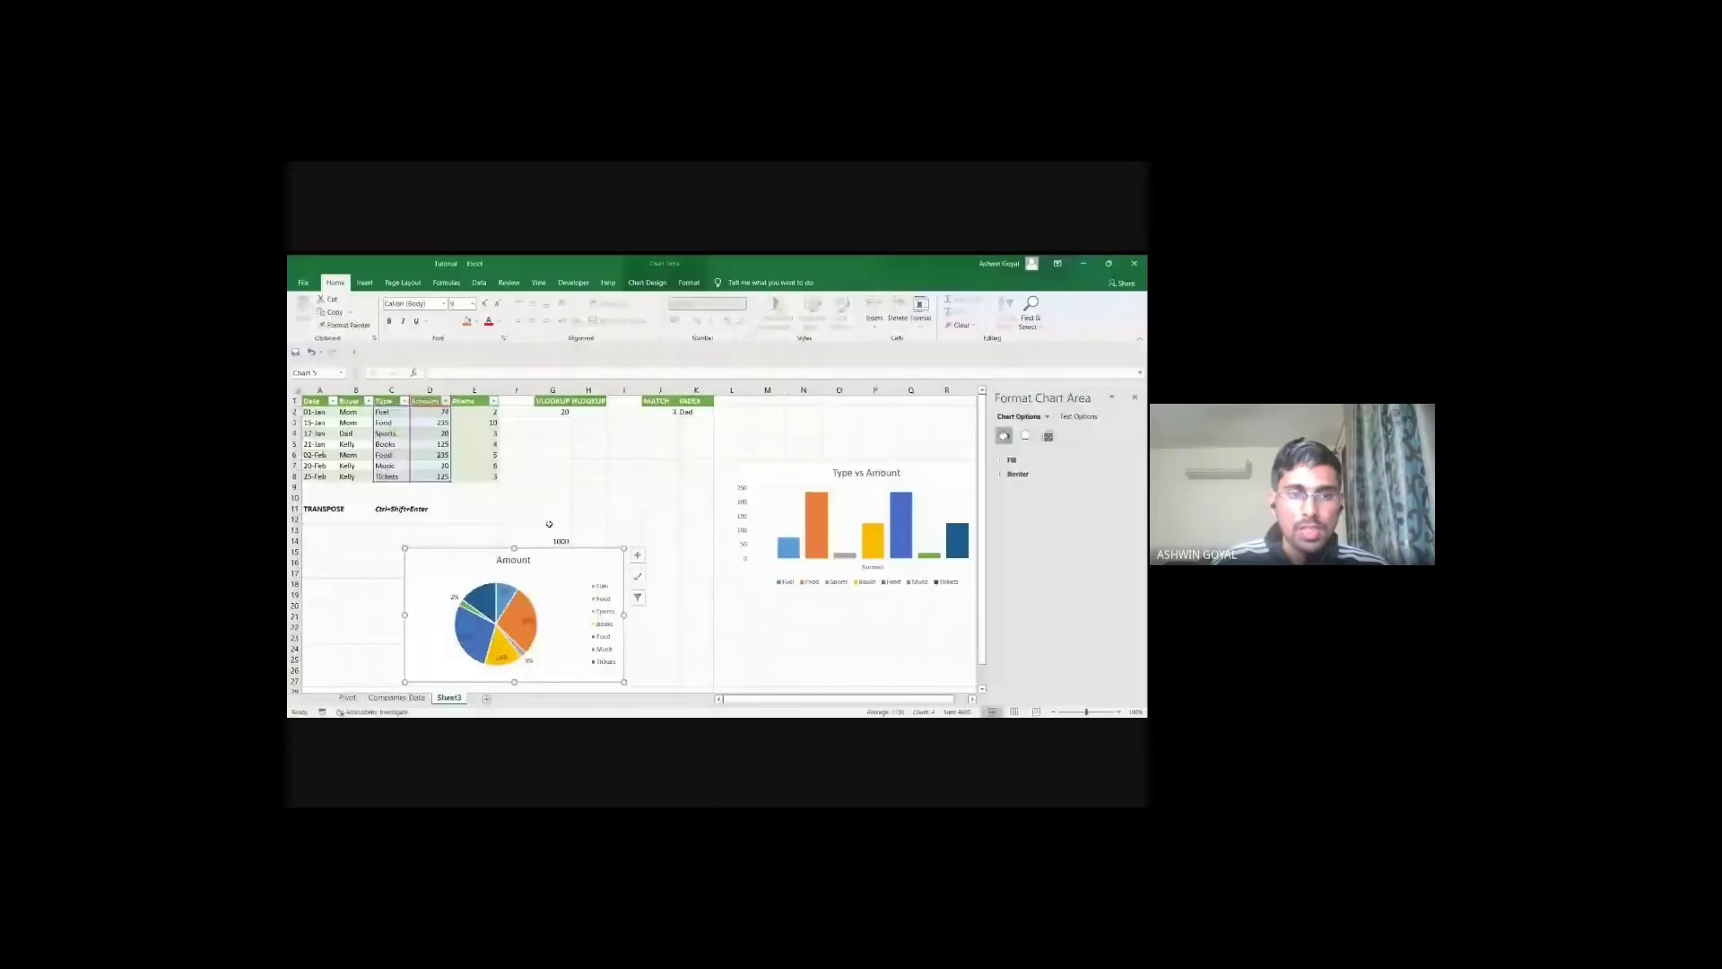
Step: Change the Amount pie chart's type to a histogram
{"action": "left_click", "coordinate": [365, 283]}
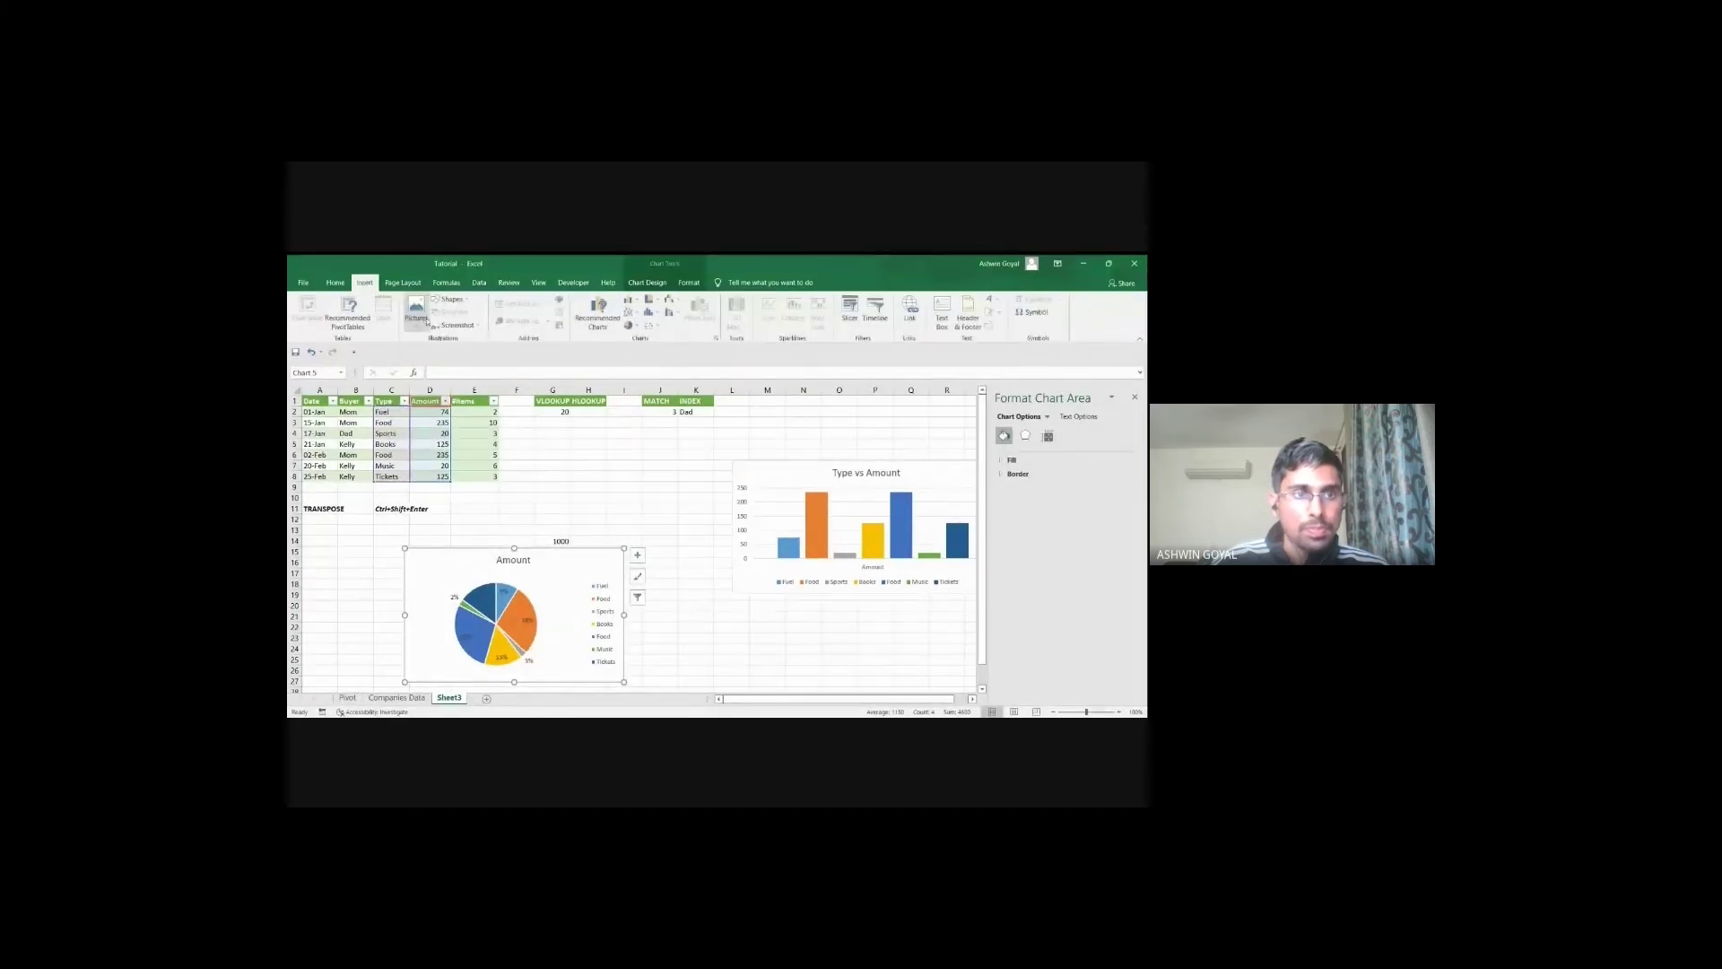
{"action": "left_click", "coordinate": [597, 314]}
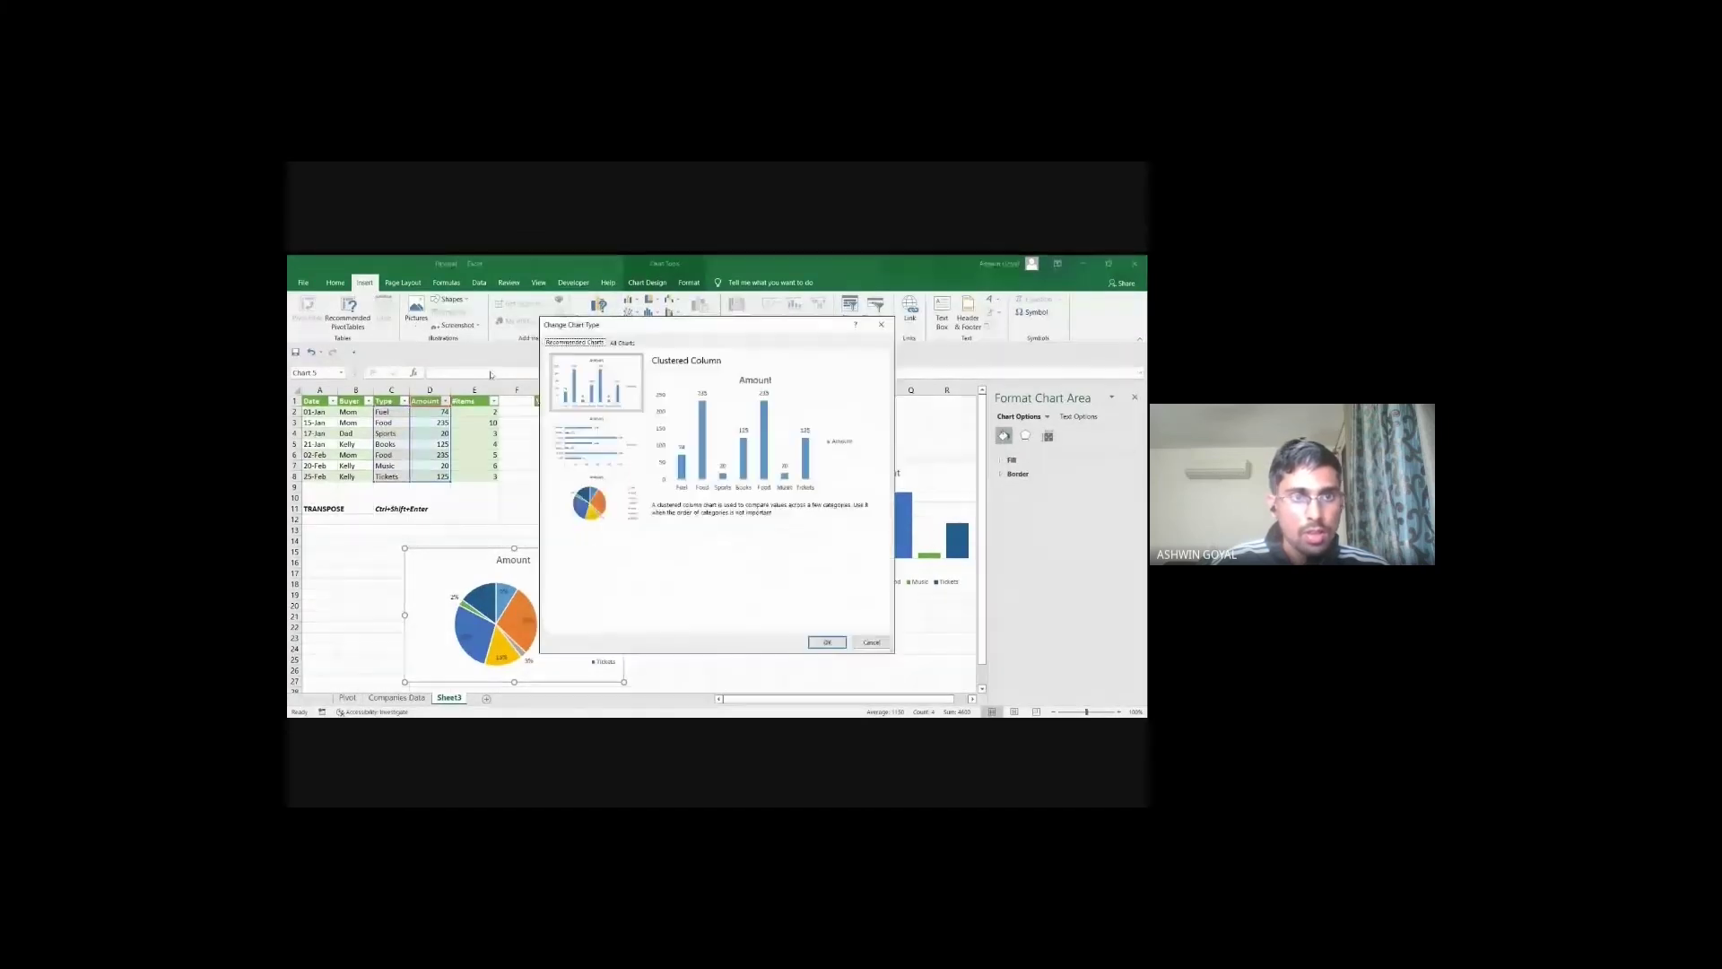
{"action": "left_click", "coordinate": [622, 343]}
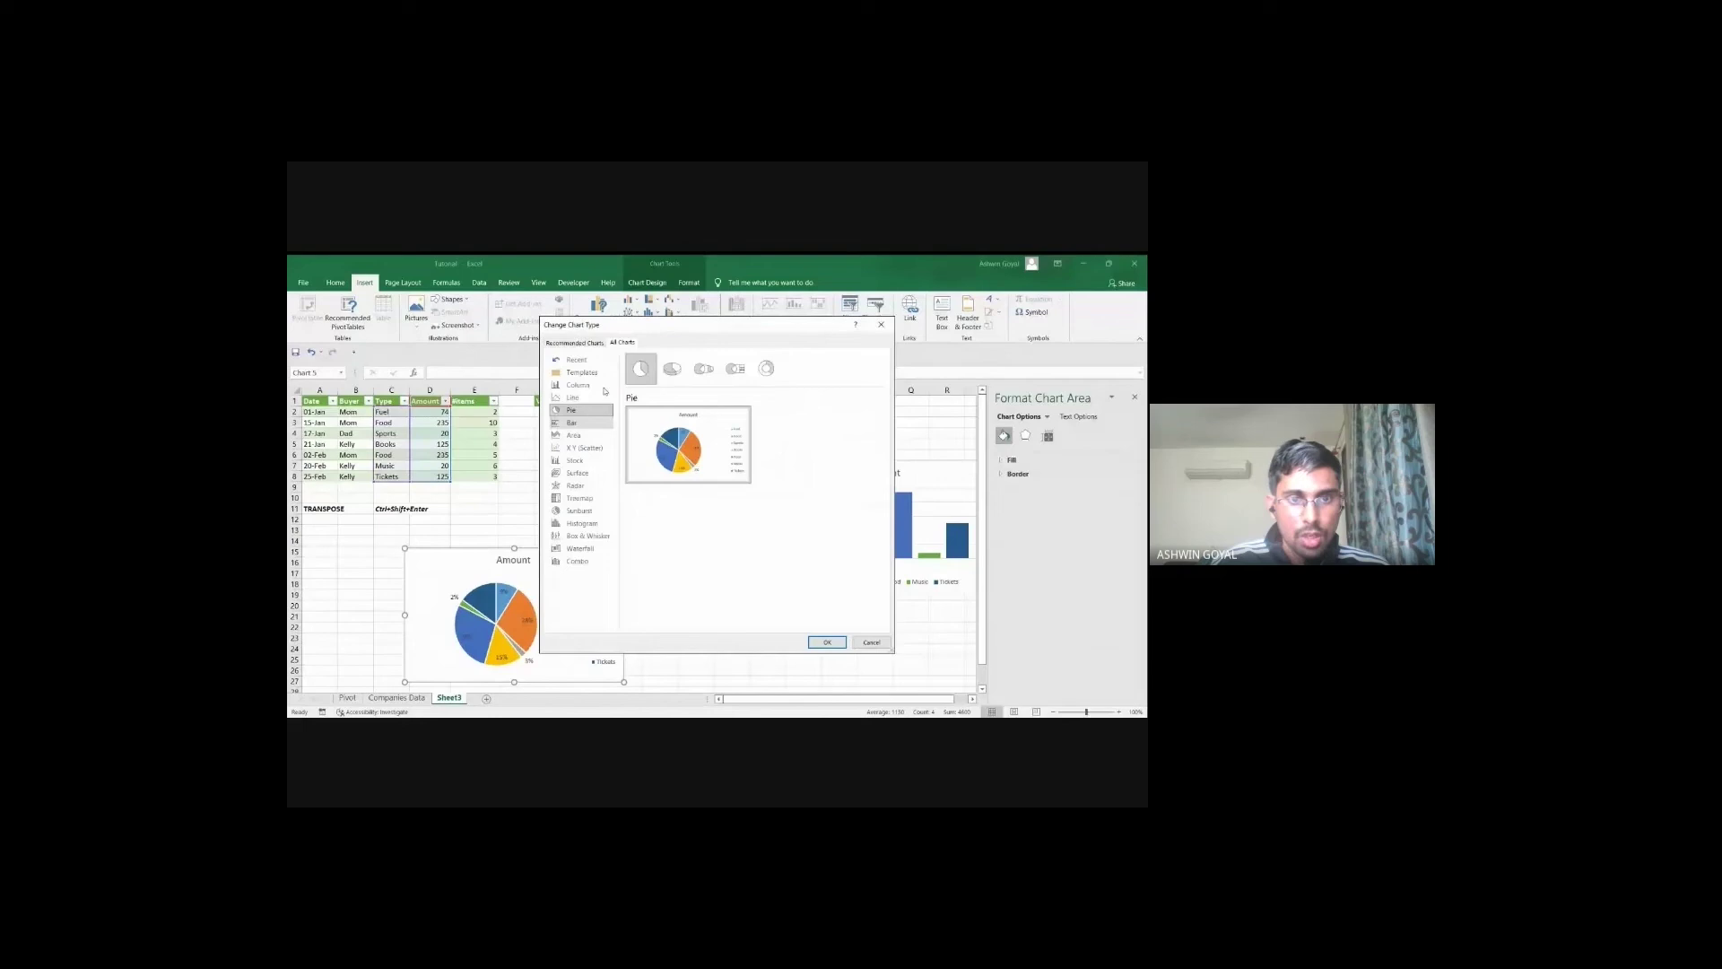
{"action": "left_click", "coordinate": [578, 536]}
{"action": "left_click", "coordinate": [819, 643]}
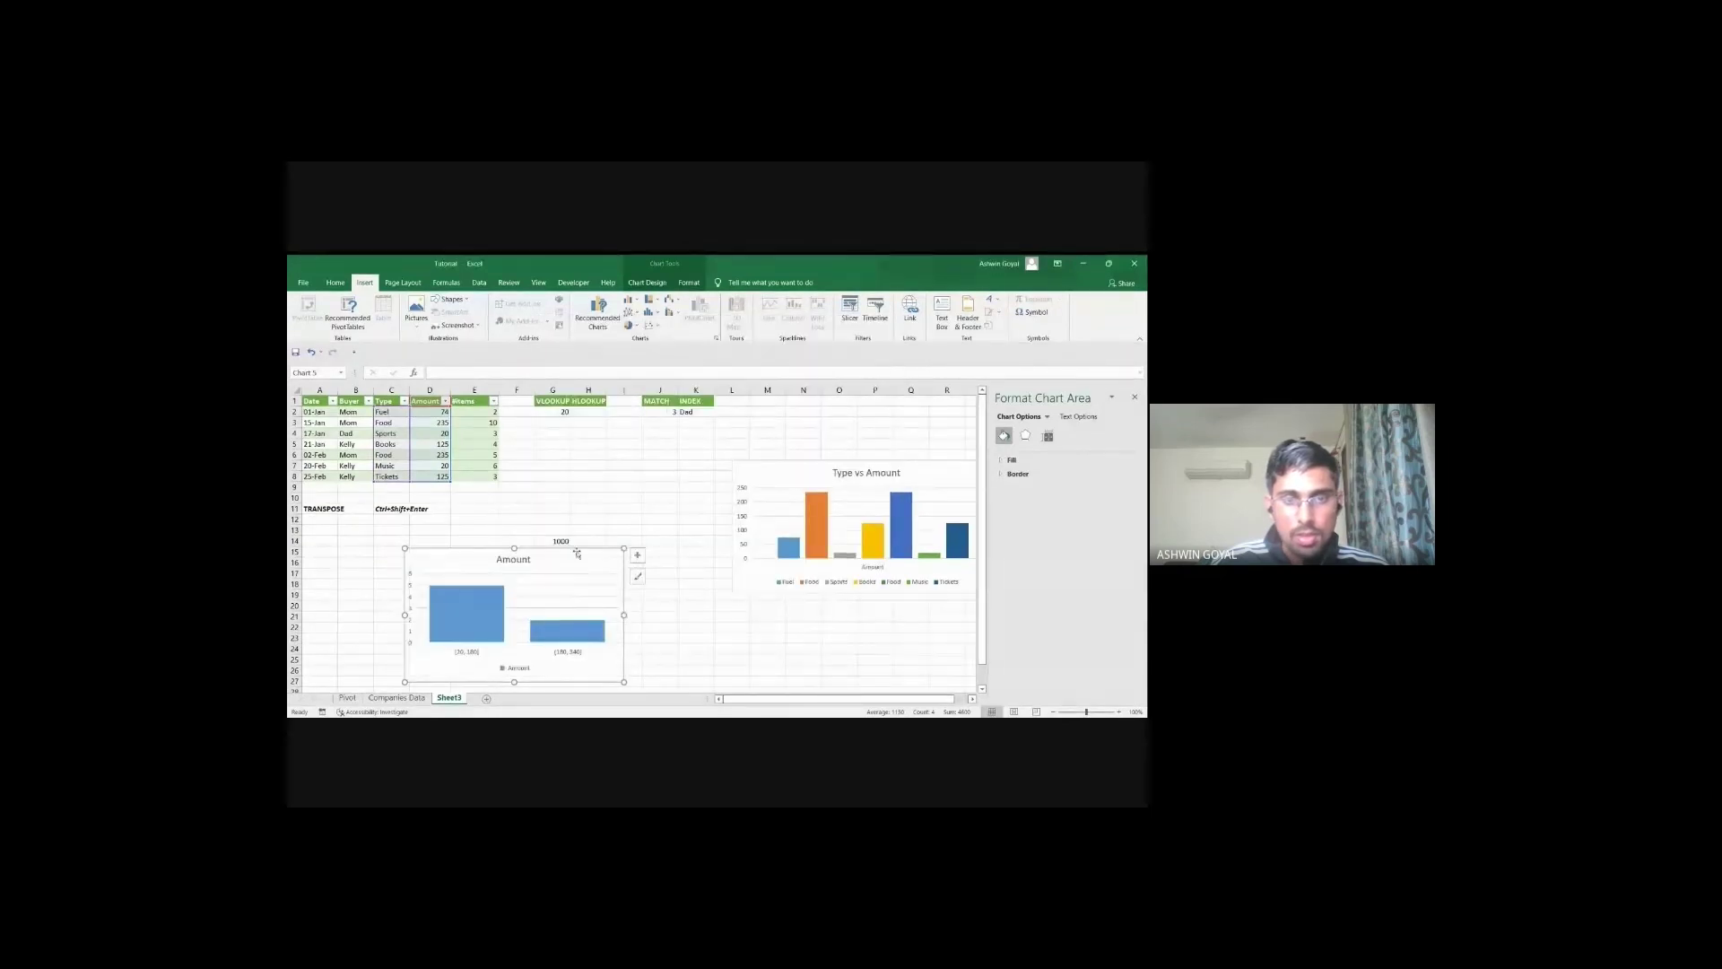
Step: Move the Amount histogram up and slightly enlarge it, and open the formatting options of its horizontal axis
{"action": "left_click_drag", "start_coordinate": [626, 682], "coordinate": [650, 634]}
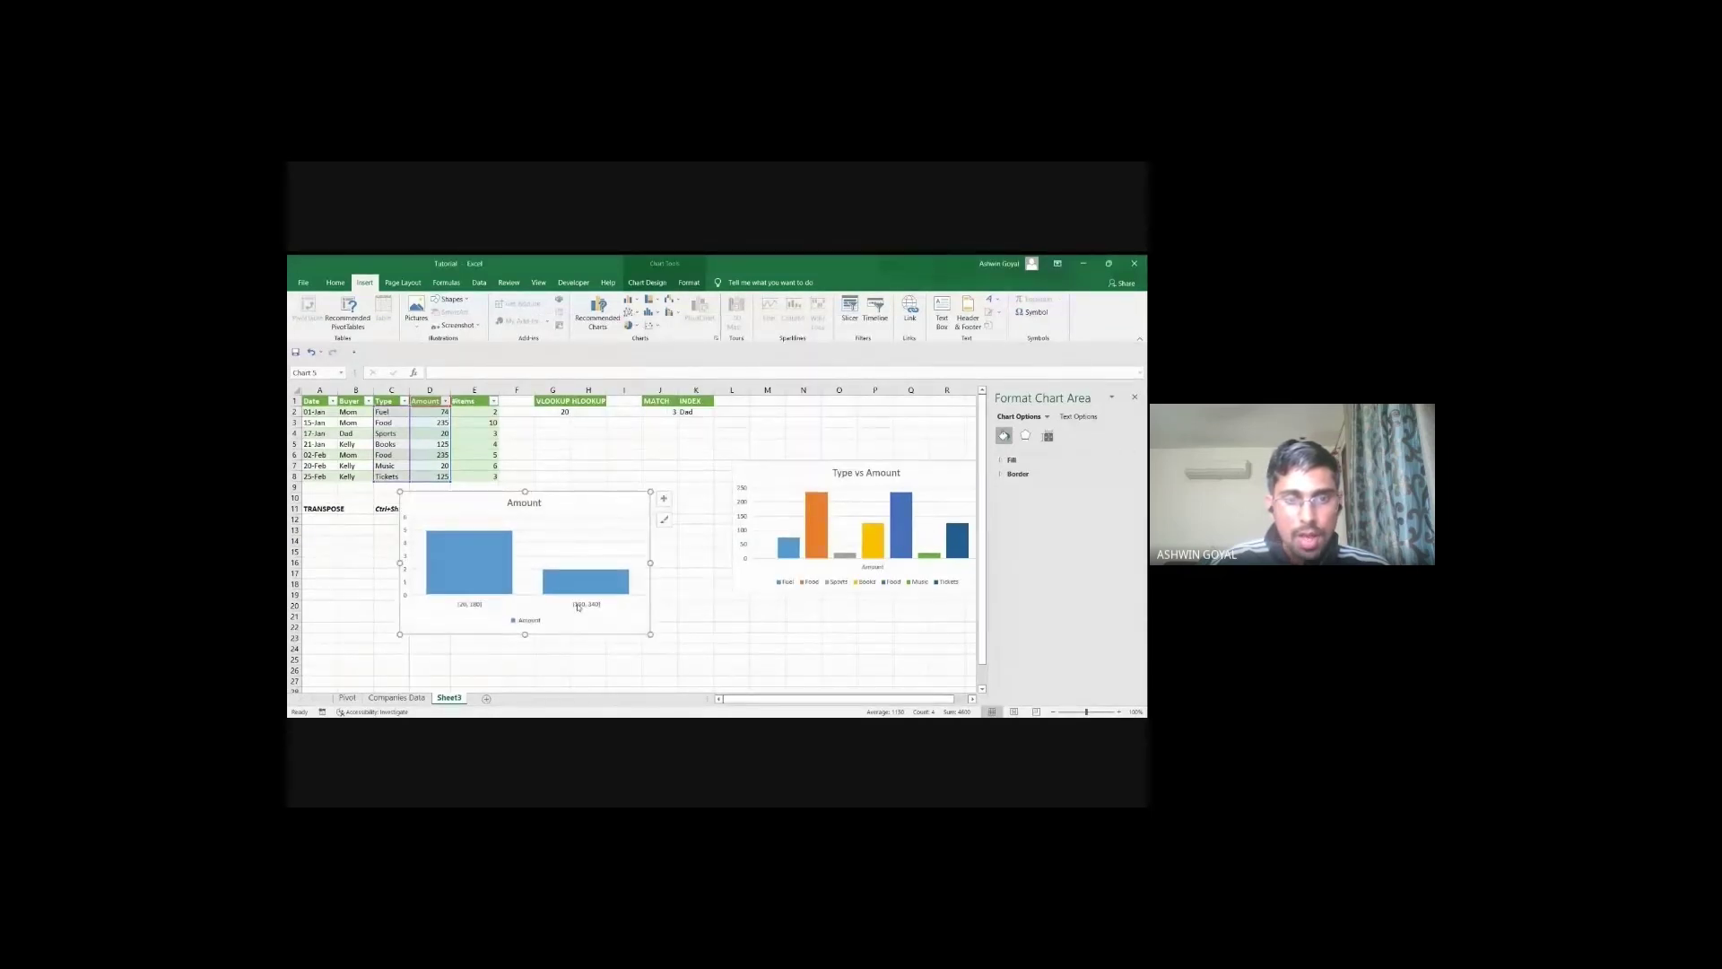
{"action": "left_click", "coordinate": [589, 605]}
{"action": "right_click", "coordinate": [588, 605]}
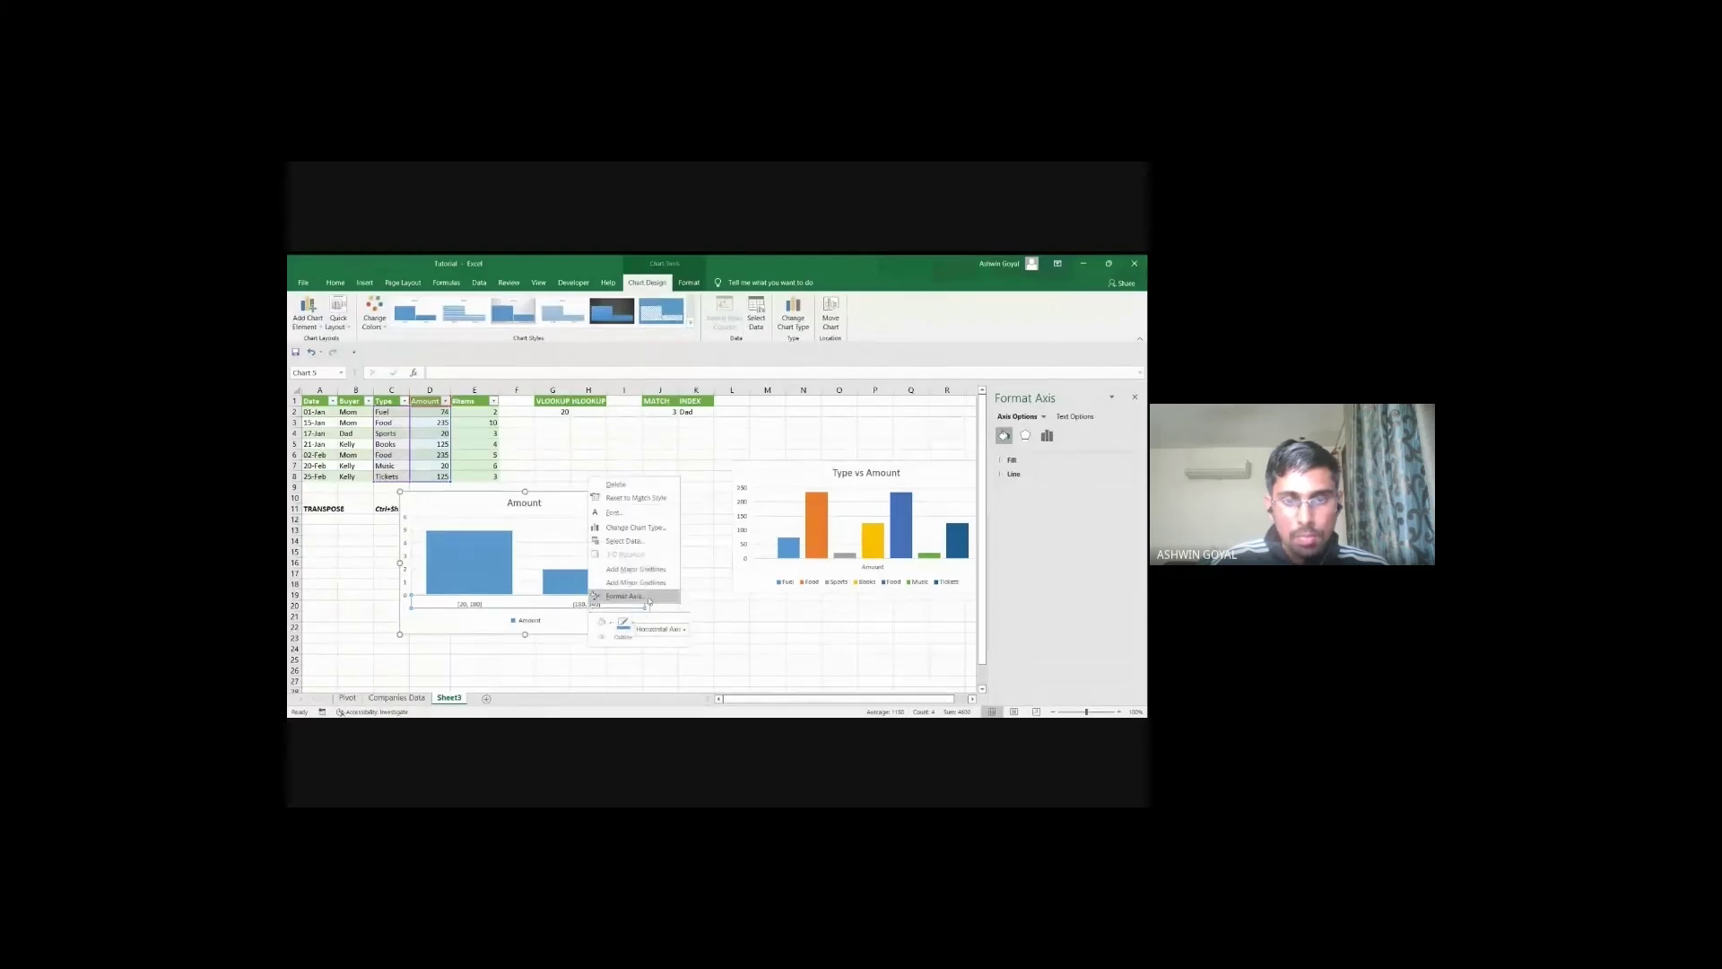
{"action": "left_click", "coordinate": [623, 595]}
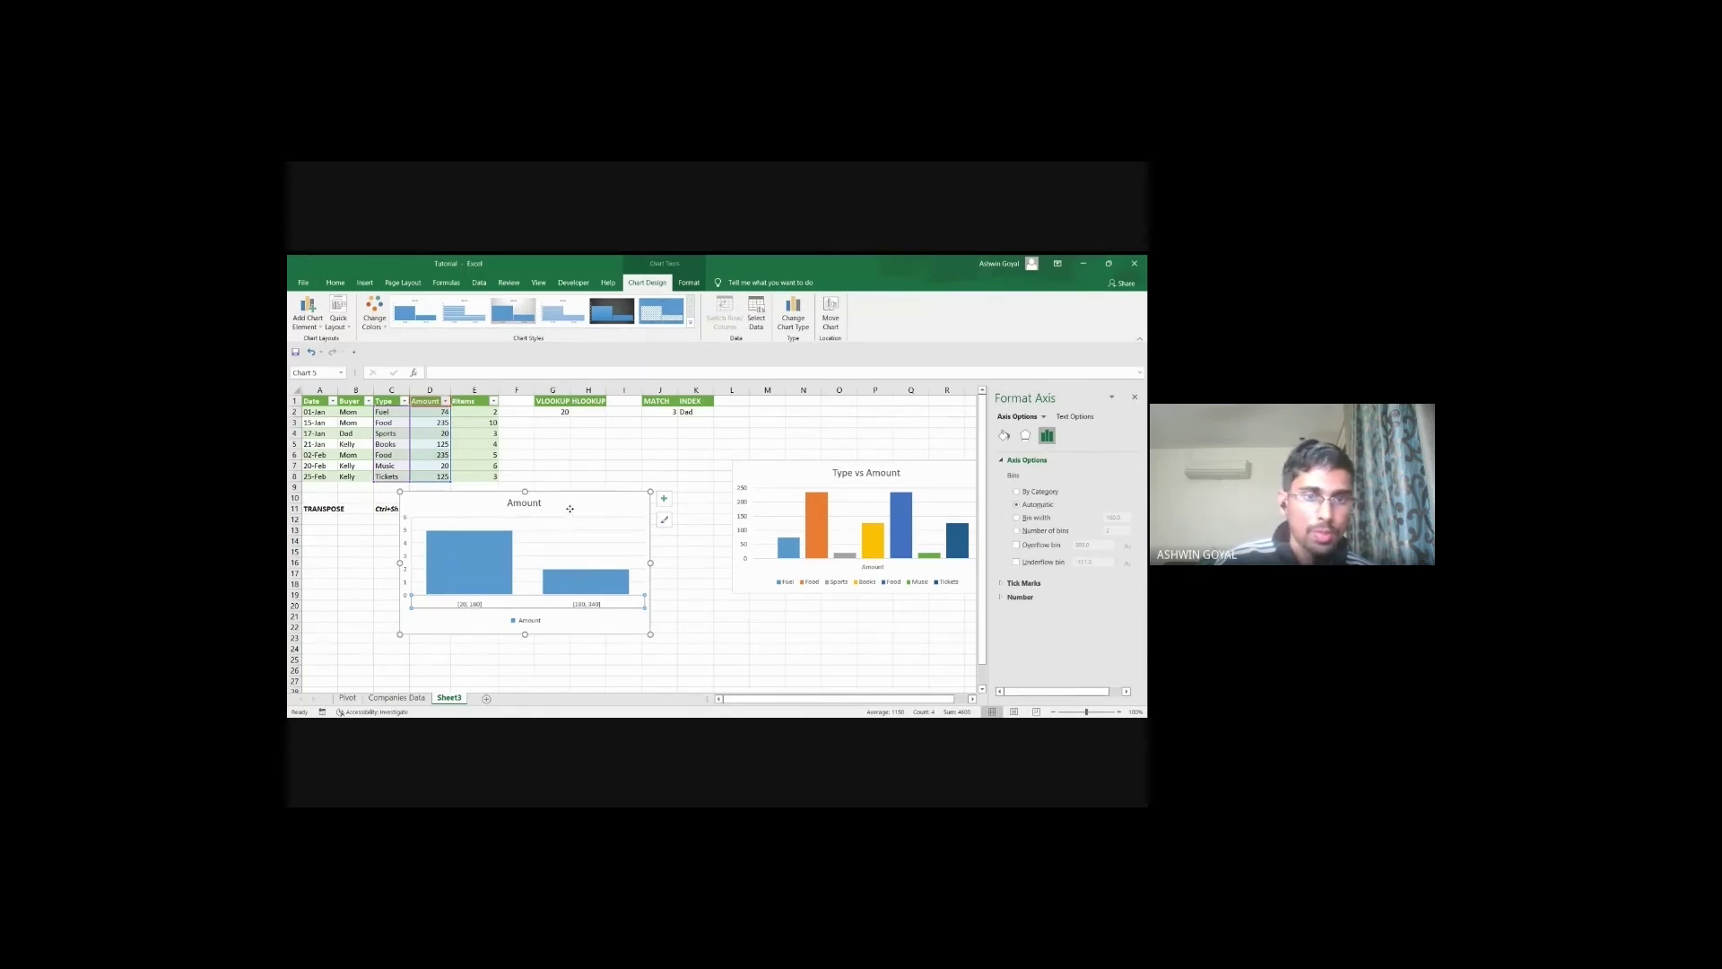
Step: Undo the Amount histogram's resizing, moves and chart type change to return it to a pie chart
{"action": "left_click", "coordinate": [570, 512]}
{"action": "key", "text": "ctrl+z"}
{"action": "key", "text": "ctrl+z"}
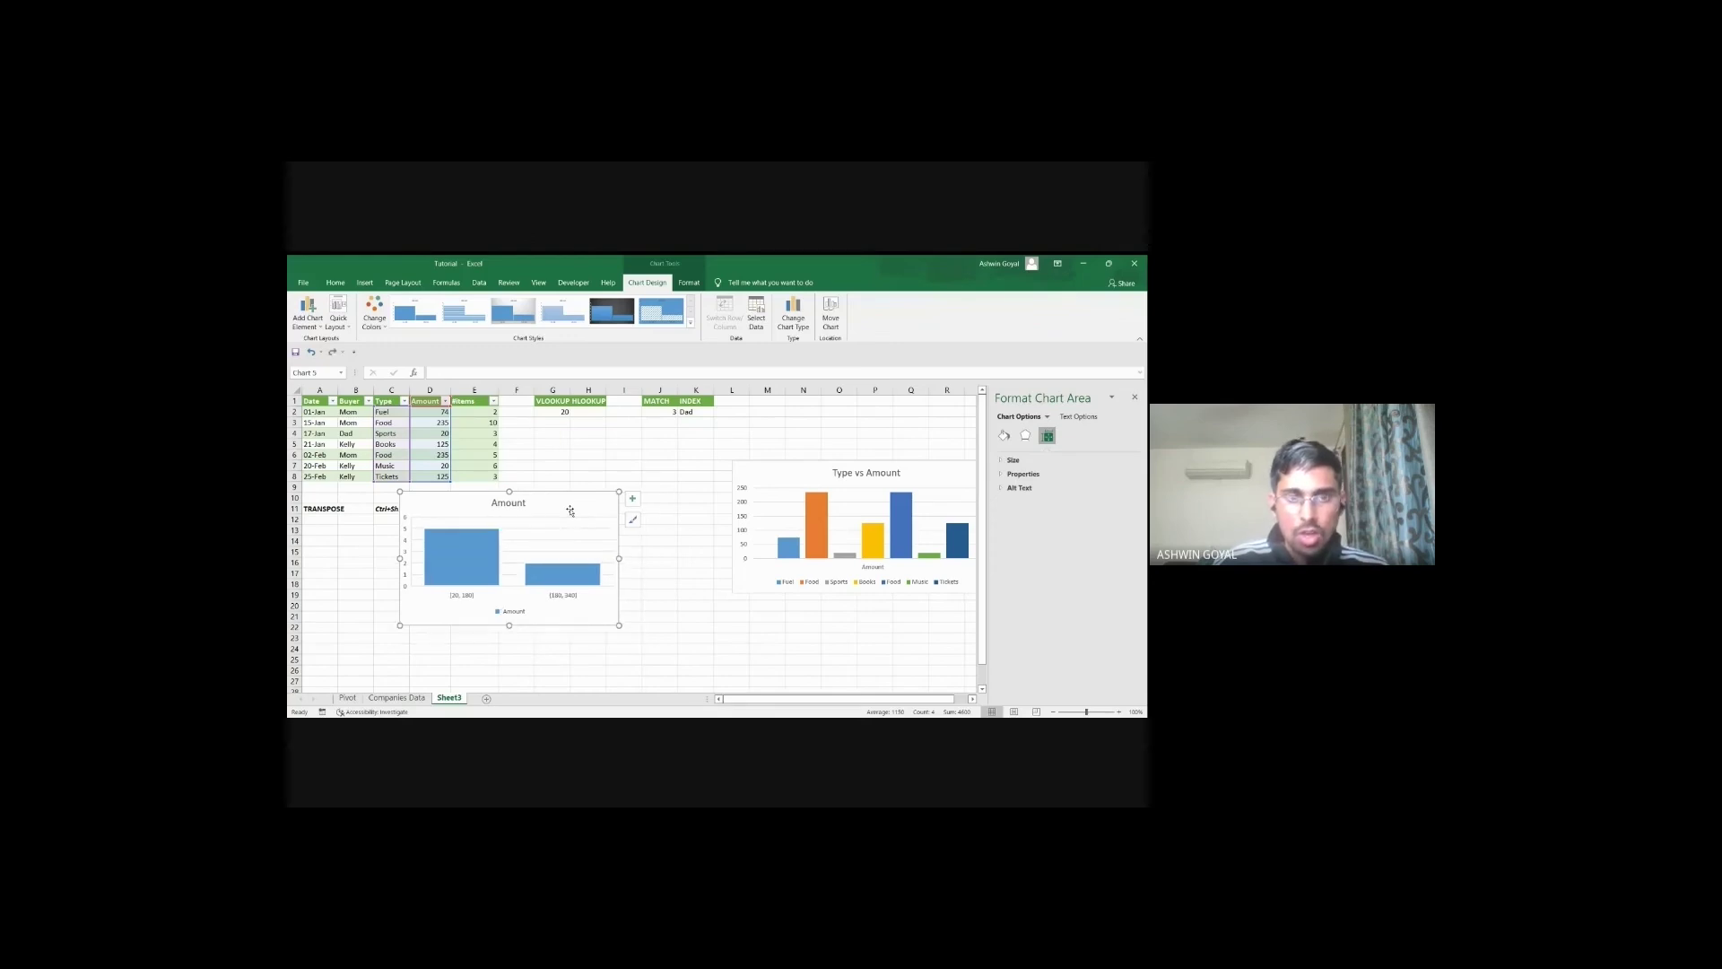
{"action": "key", "text": "ctrl+z"}
{"action": "key", "text": "ctrl+z"}
{"action": "key", "text": "ctrl+z"}
{"action": "key", "text": "ctrl+z"}
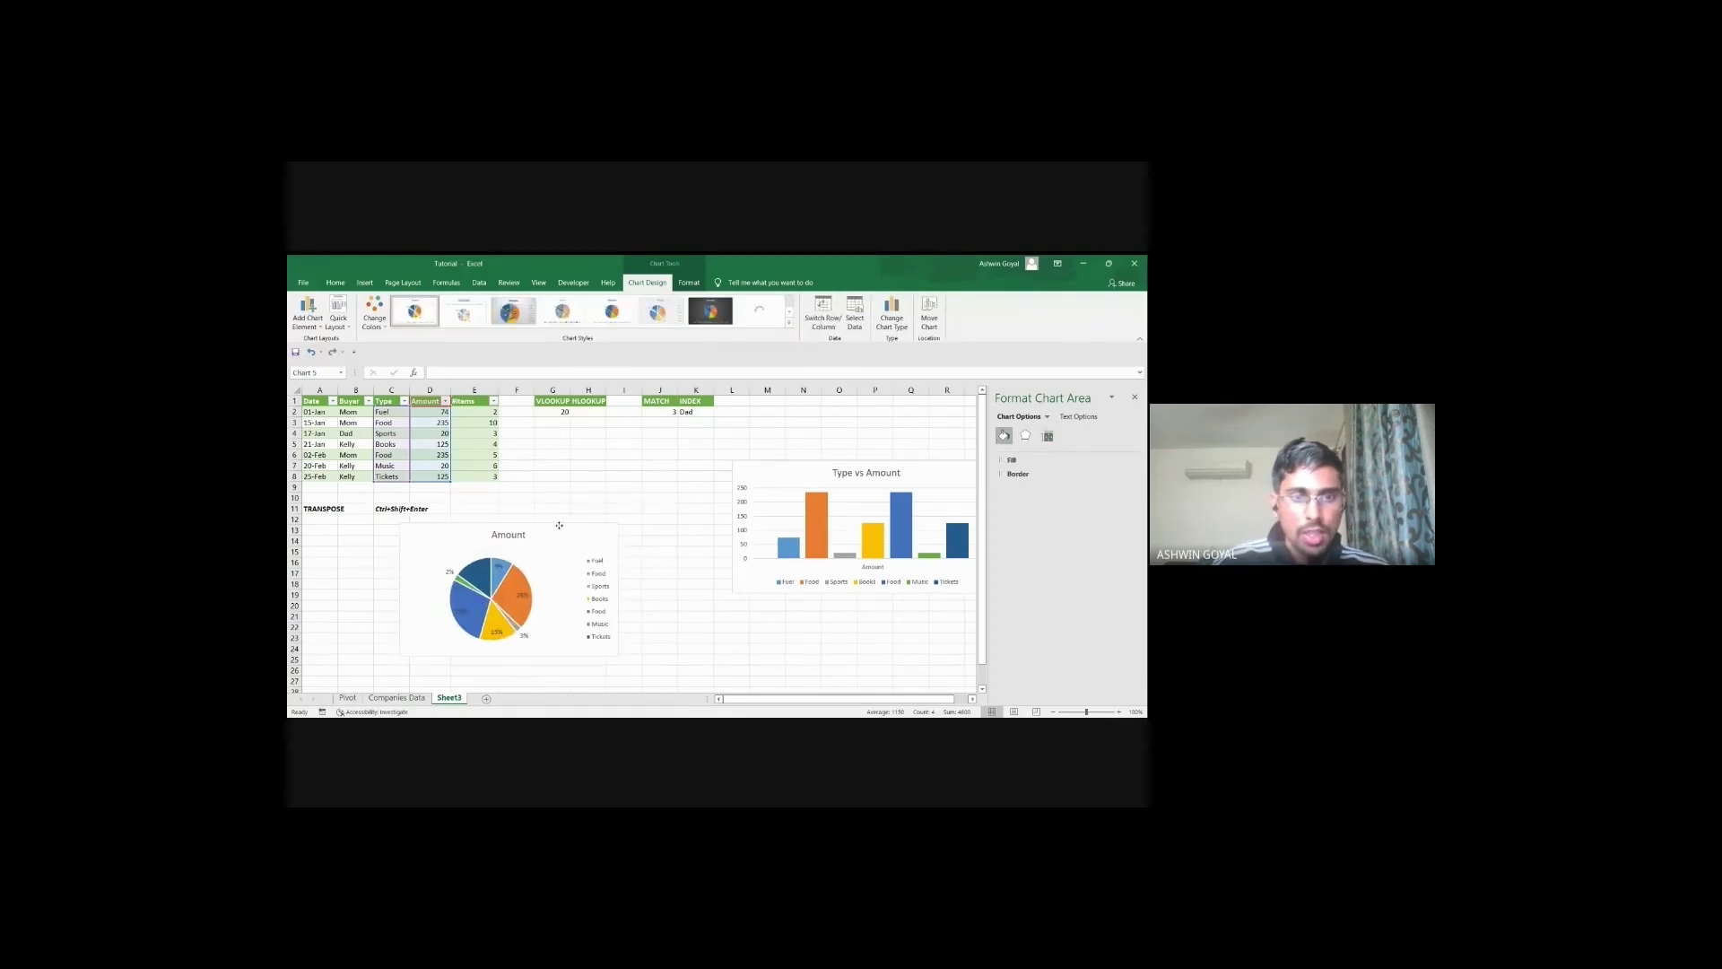
{"action": "key", "text": "ctrl+z"}
{"action": "key", "text": "ctrl+z"}
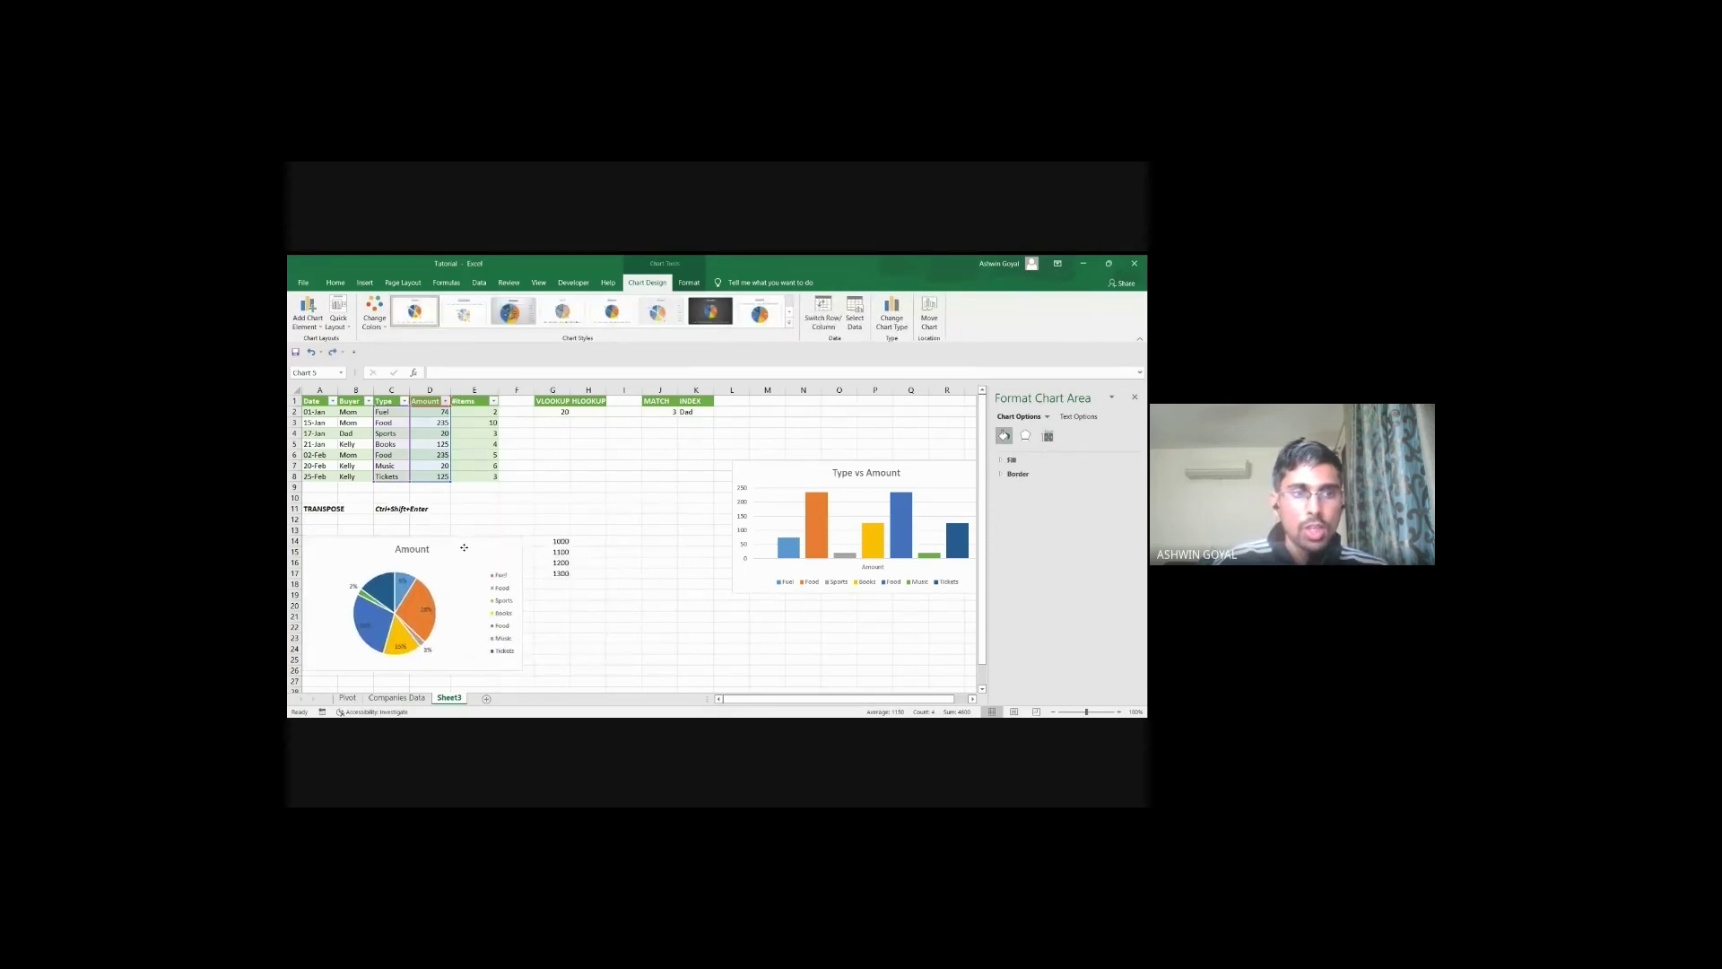
Step: Move the Amount pie chart up and to the right, just below the expense table, and preview other chart styles on it
{"action": "left_click", "coordinate": [463, 547]}
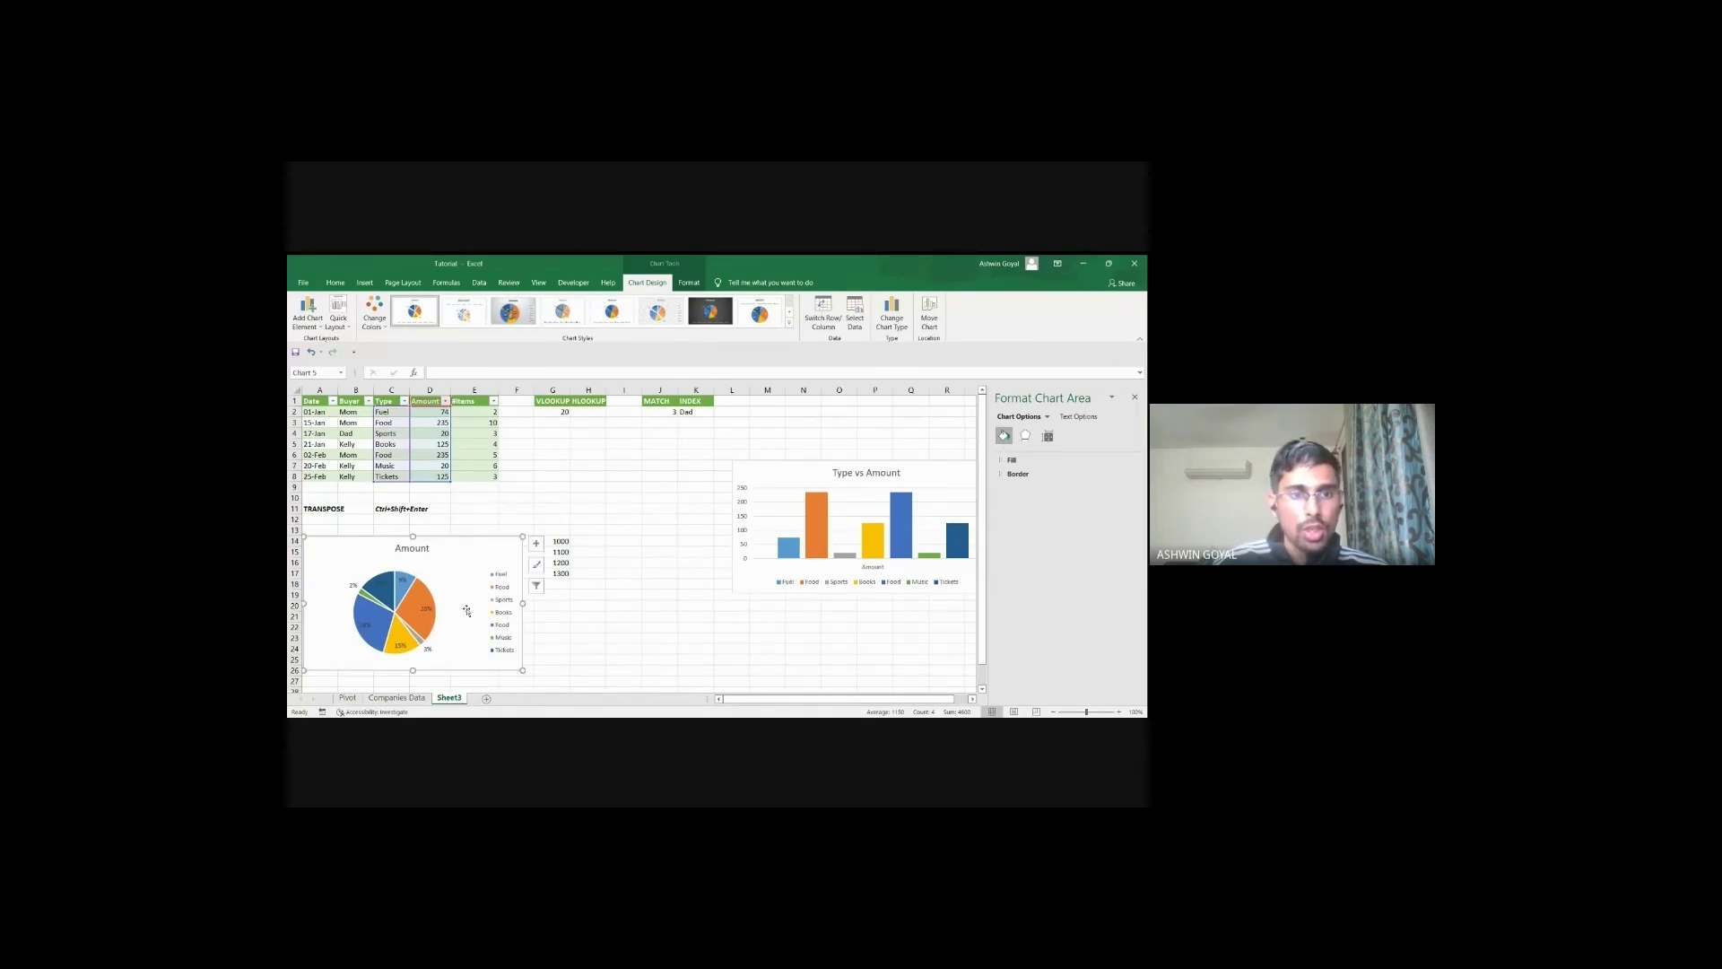
{"action": "left_click_drag", "start_coordinate": [485, 545], "coordinate": [594, 514]}
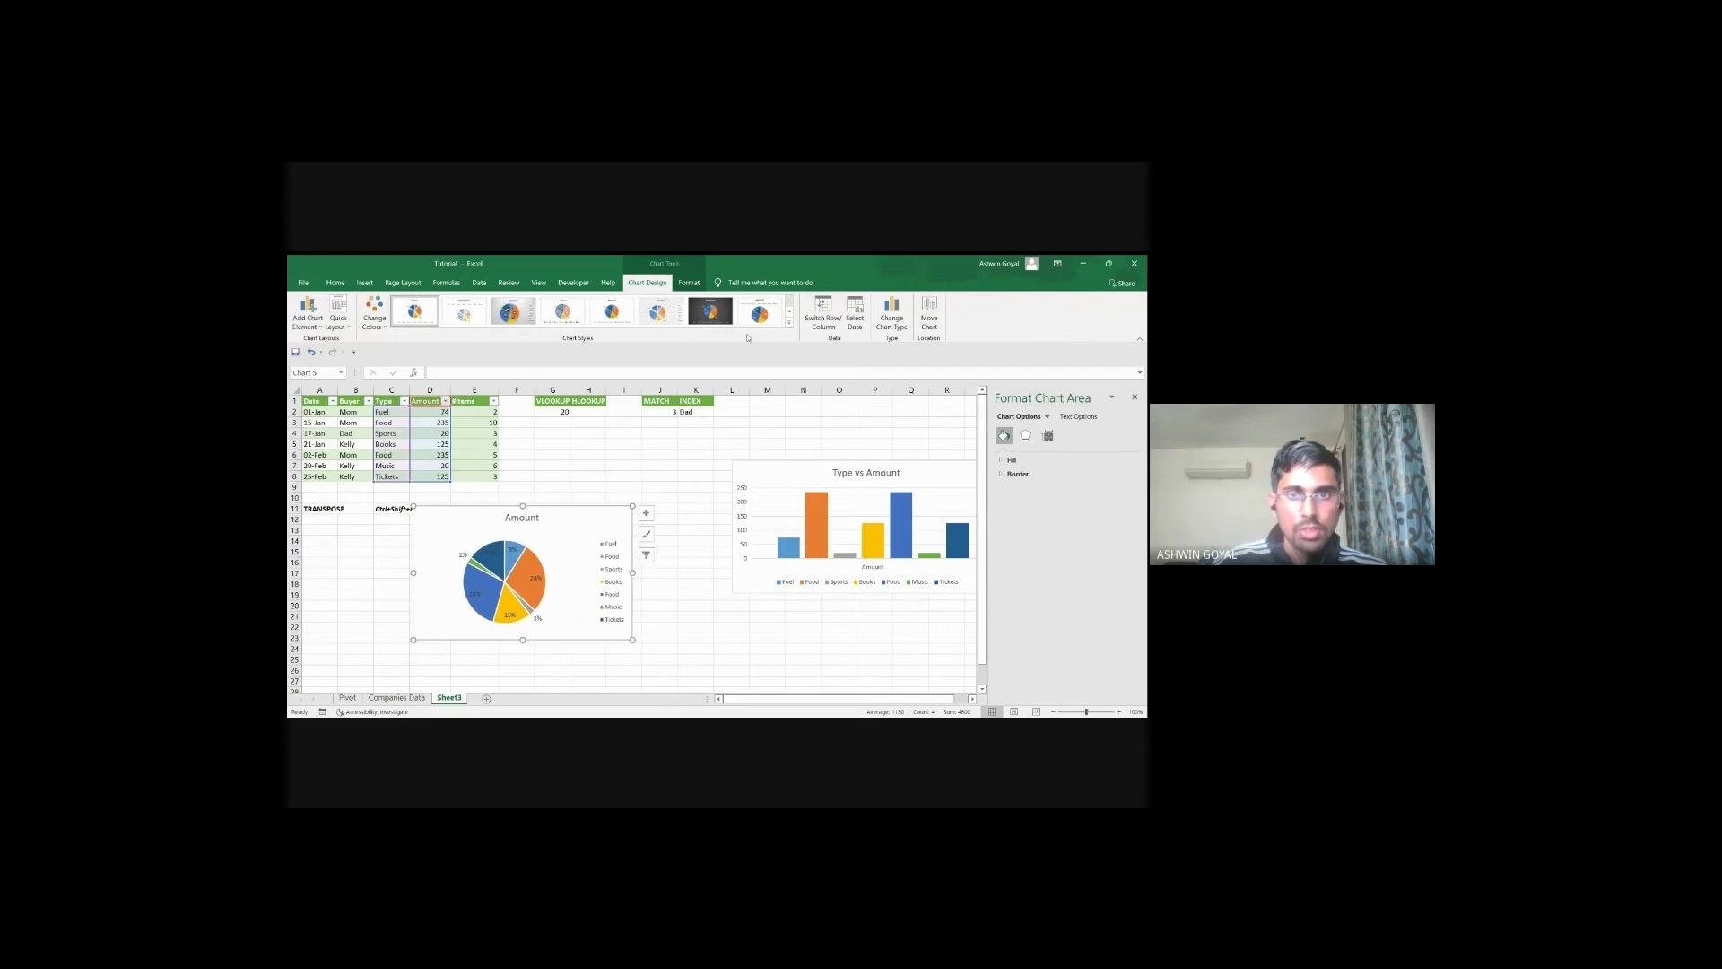
{"action": "left_click", "coordinate": [790, 324]}
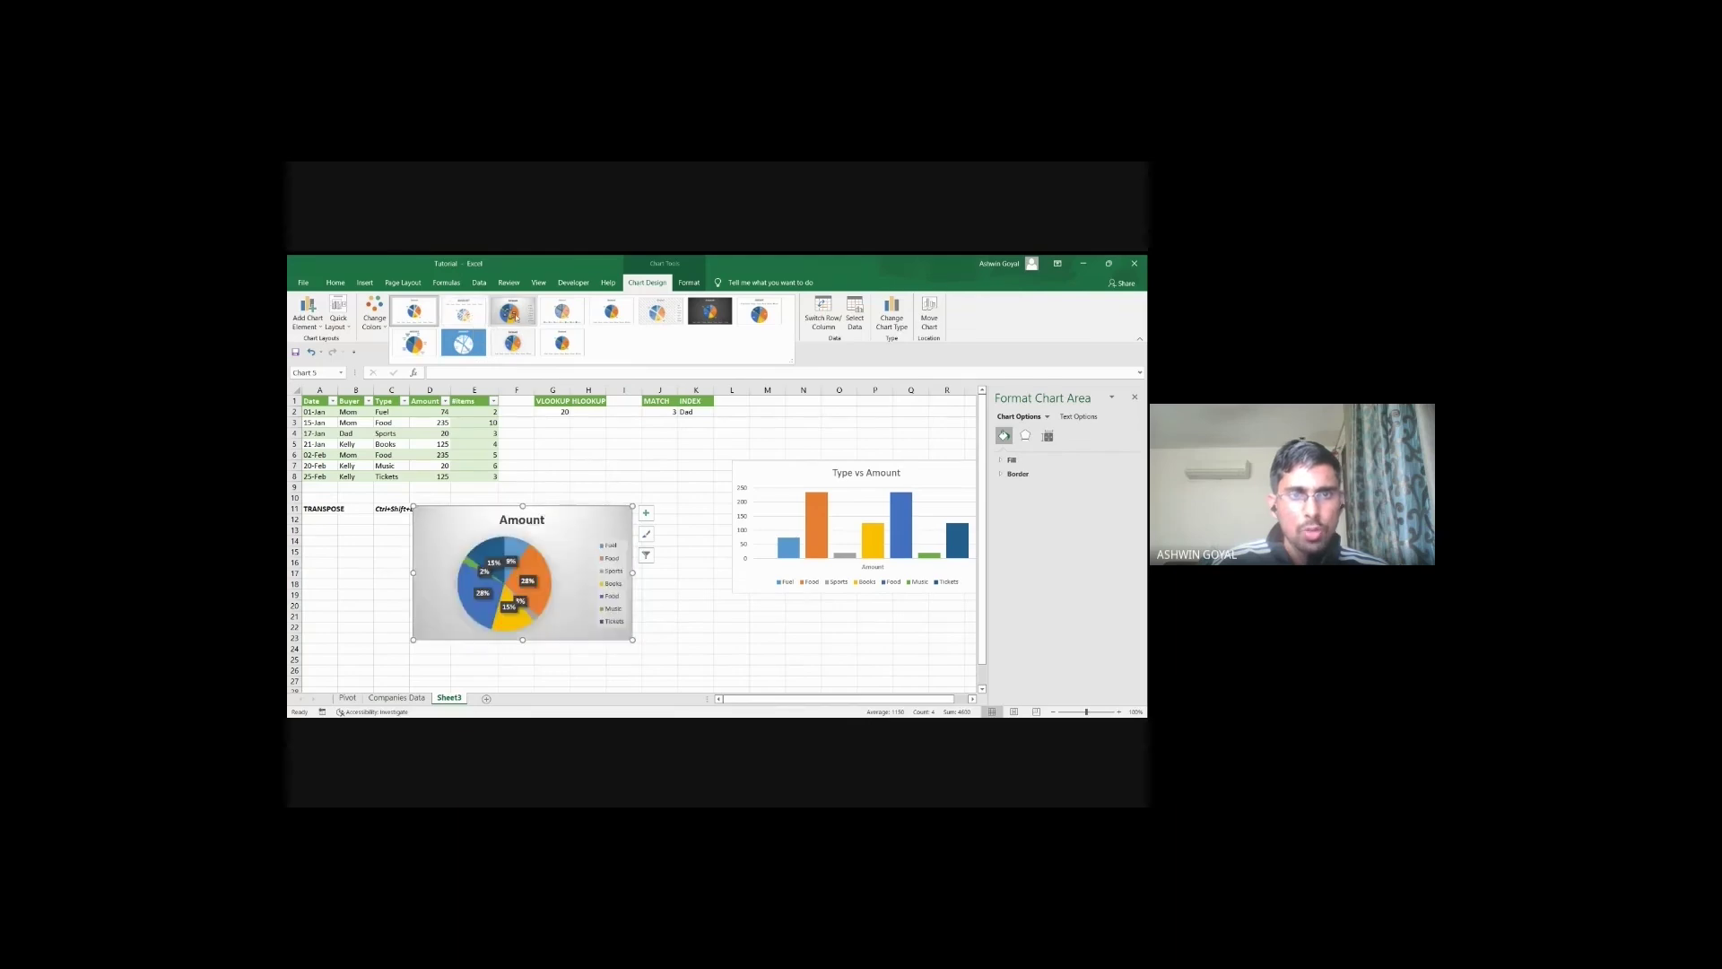
{"action": "left_click", "coordinate": [655, 312]}
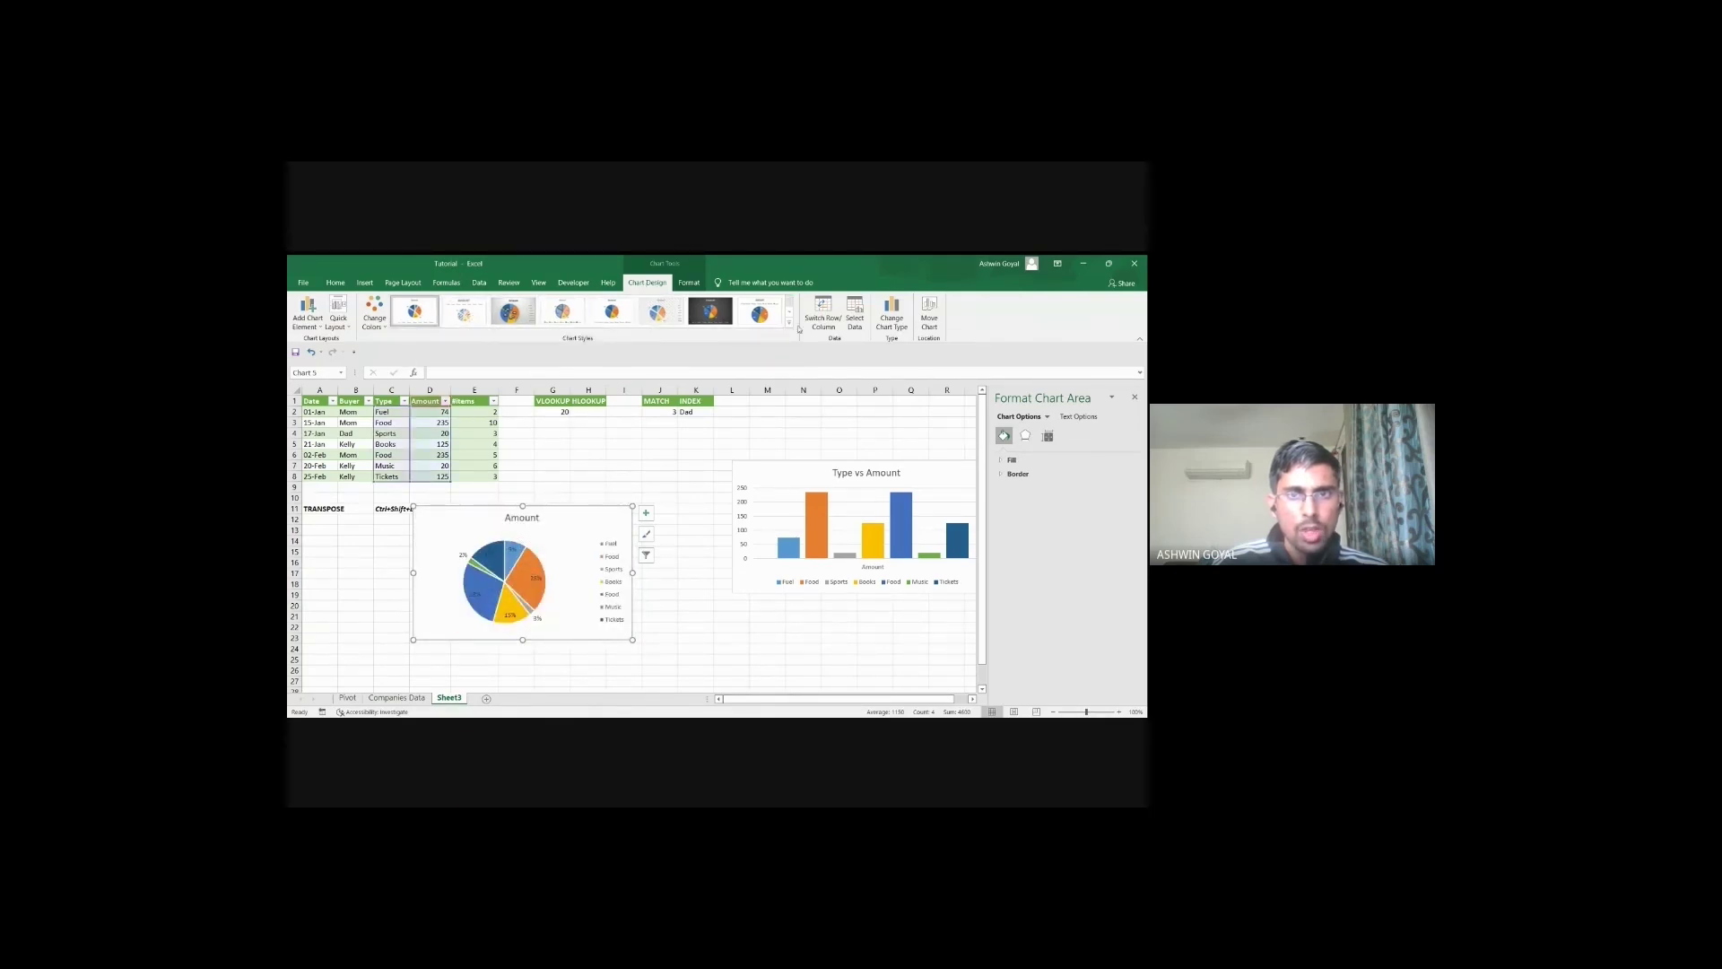
Step: Apply the dark-background chart style to the Amount pie chart and enlarge the chart slightly
{"action": "left_click", "coordinate": [788, 322]}
{"action": "left_click", "coordinate": [708, 313]}
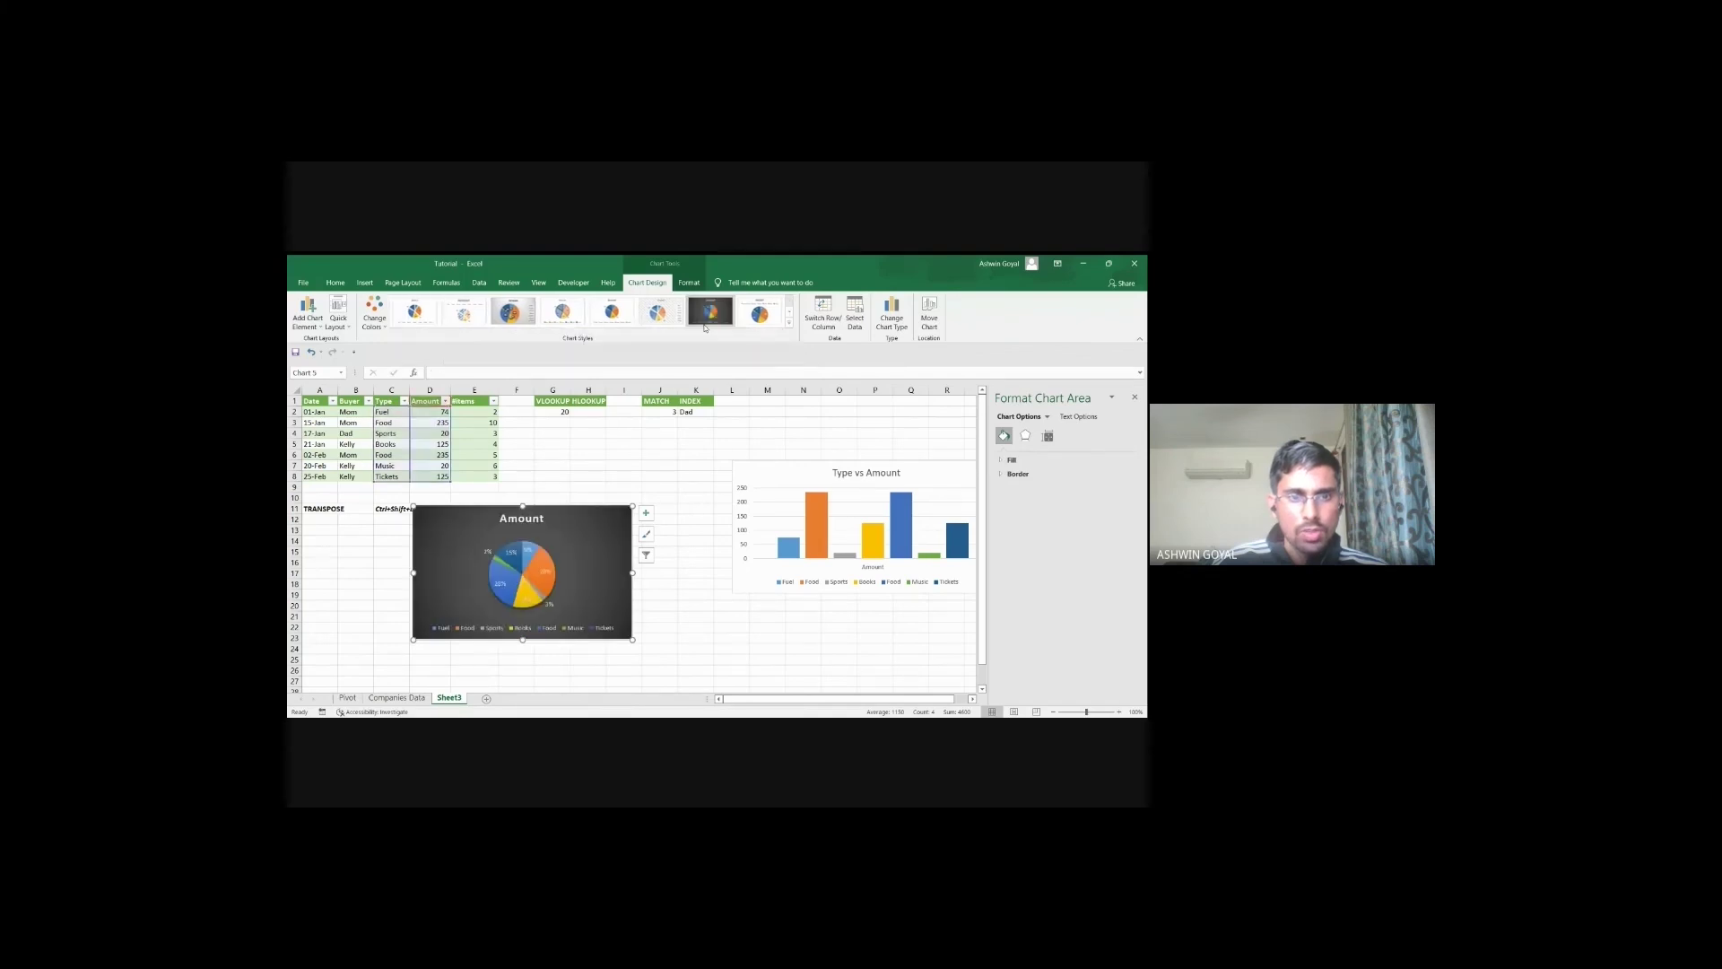
{"action": "left_click_drag", "start_coordinate": [632, 640], "coordinate": [697, 660]}
Step: Apply the chart style with semi-transparent columns and data labels to the Type vs Amount chart, then deselect it
{"action": "left_click", "coordinate": [797, 470]}
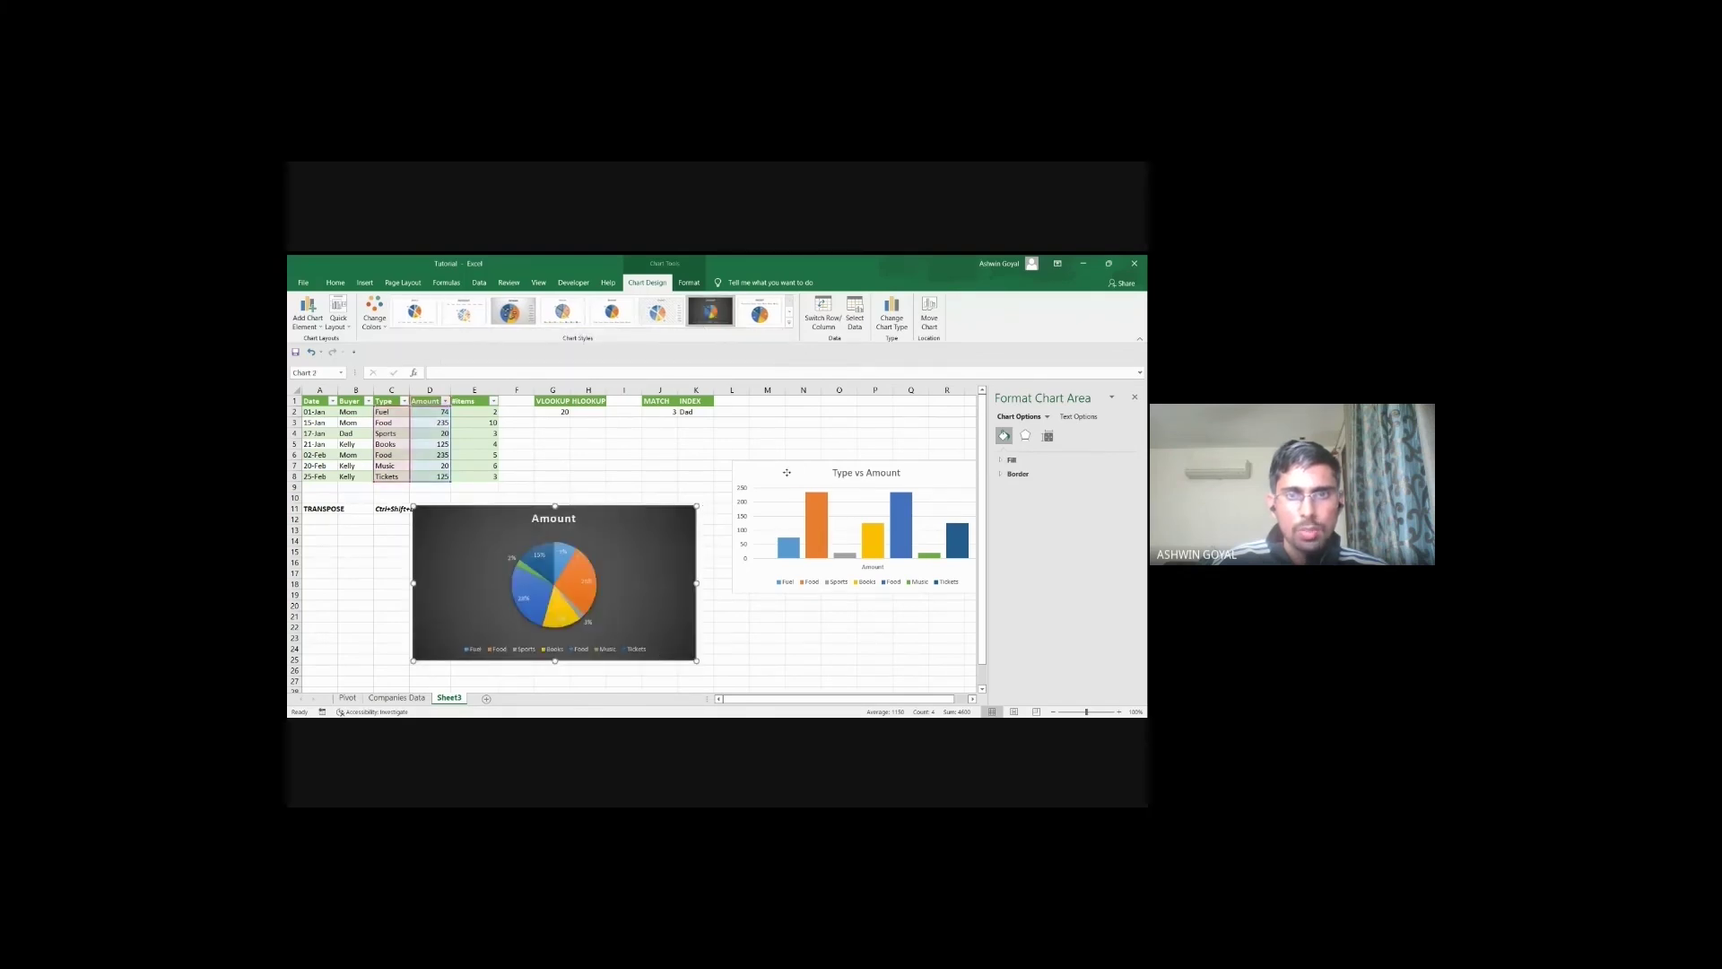
{"action": "left_click", "coordinate": [789, 322]}
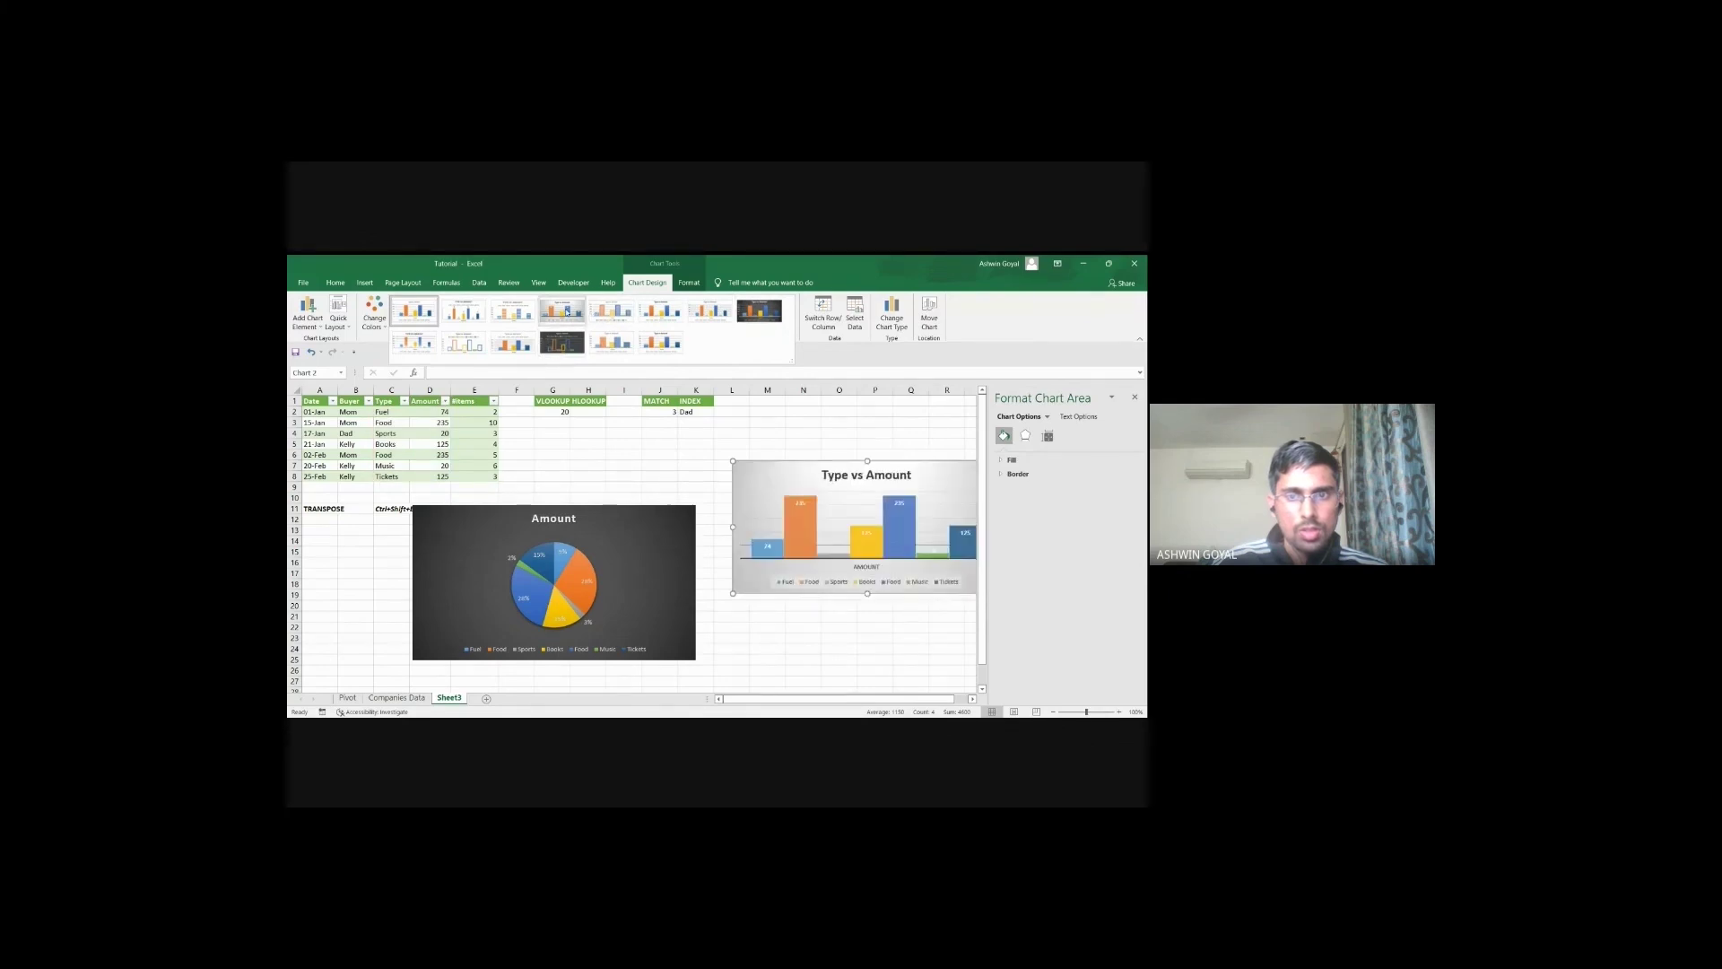
{"action": "left_click", "coordinate": [565, 311]}
{"action": "left_click", "coordinate": [612, 312]}
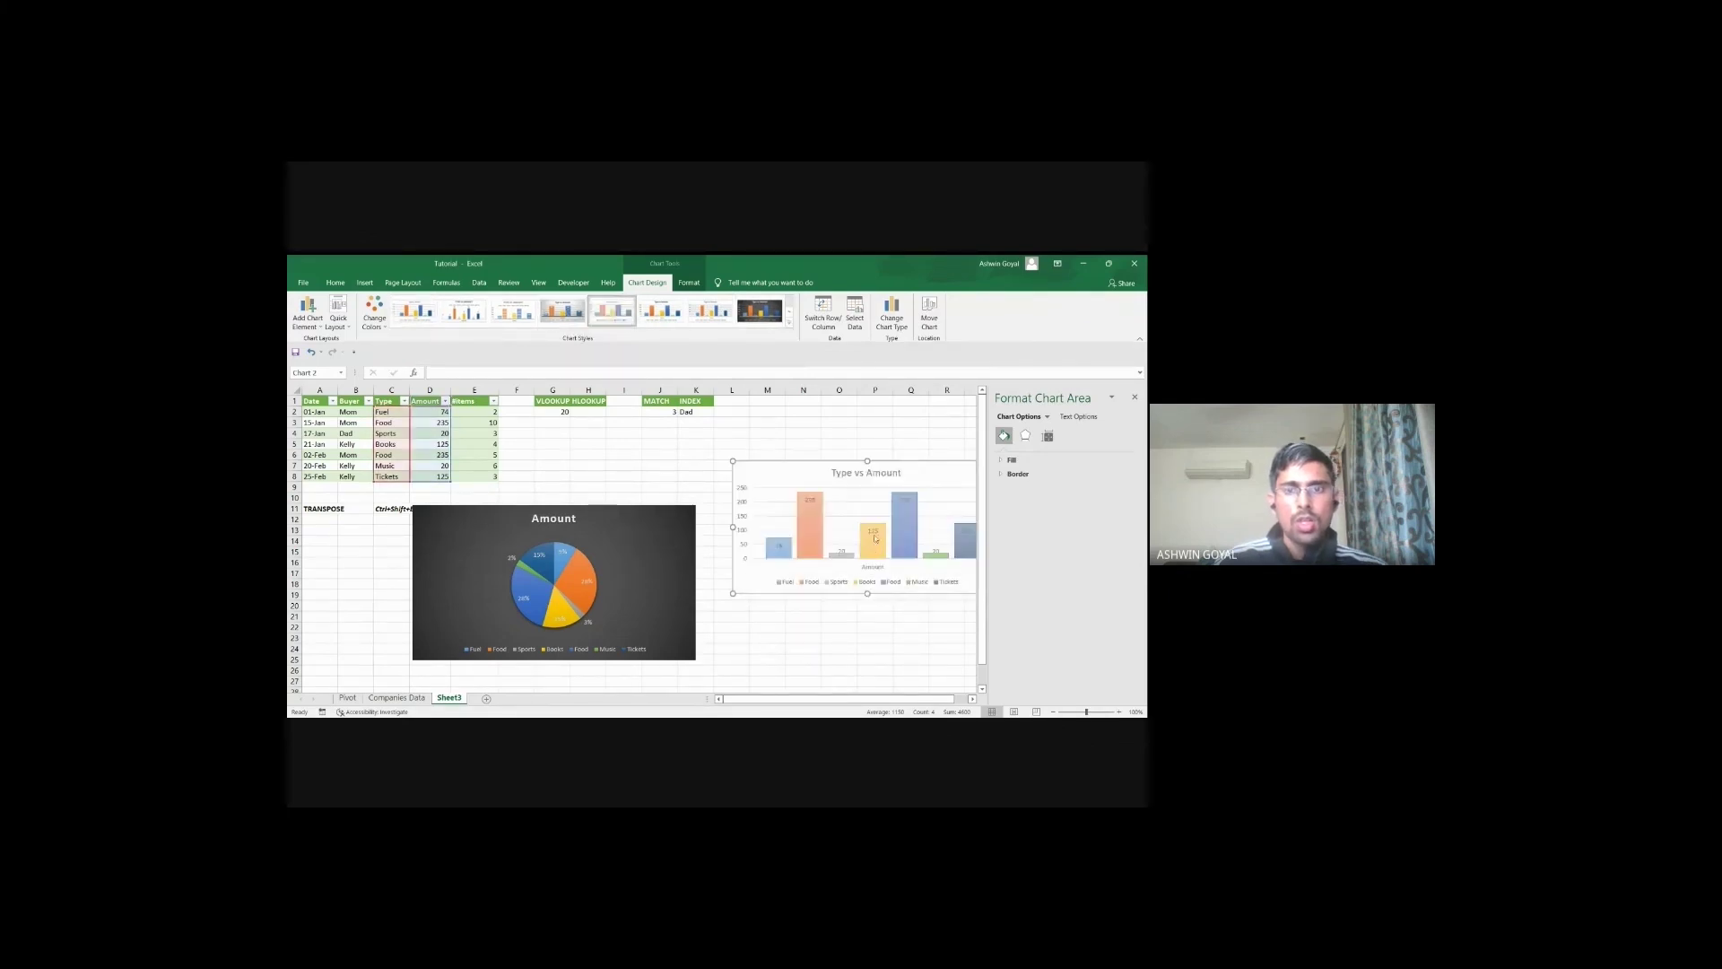
{"action": "left_click", "coordinate": [732, 627]}
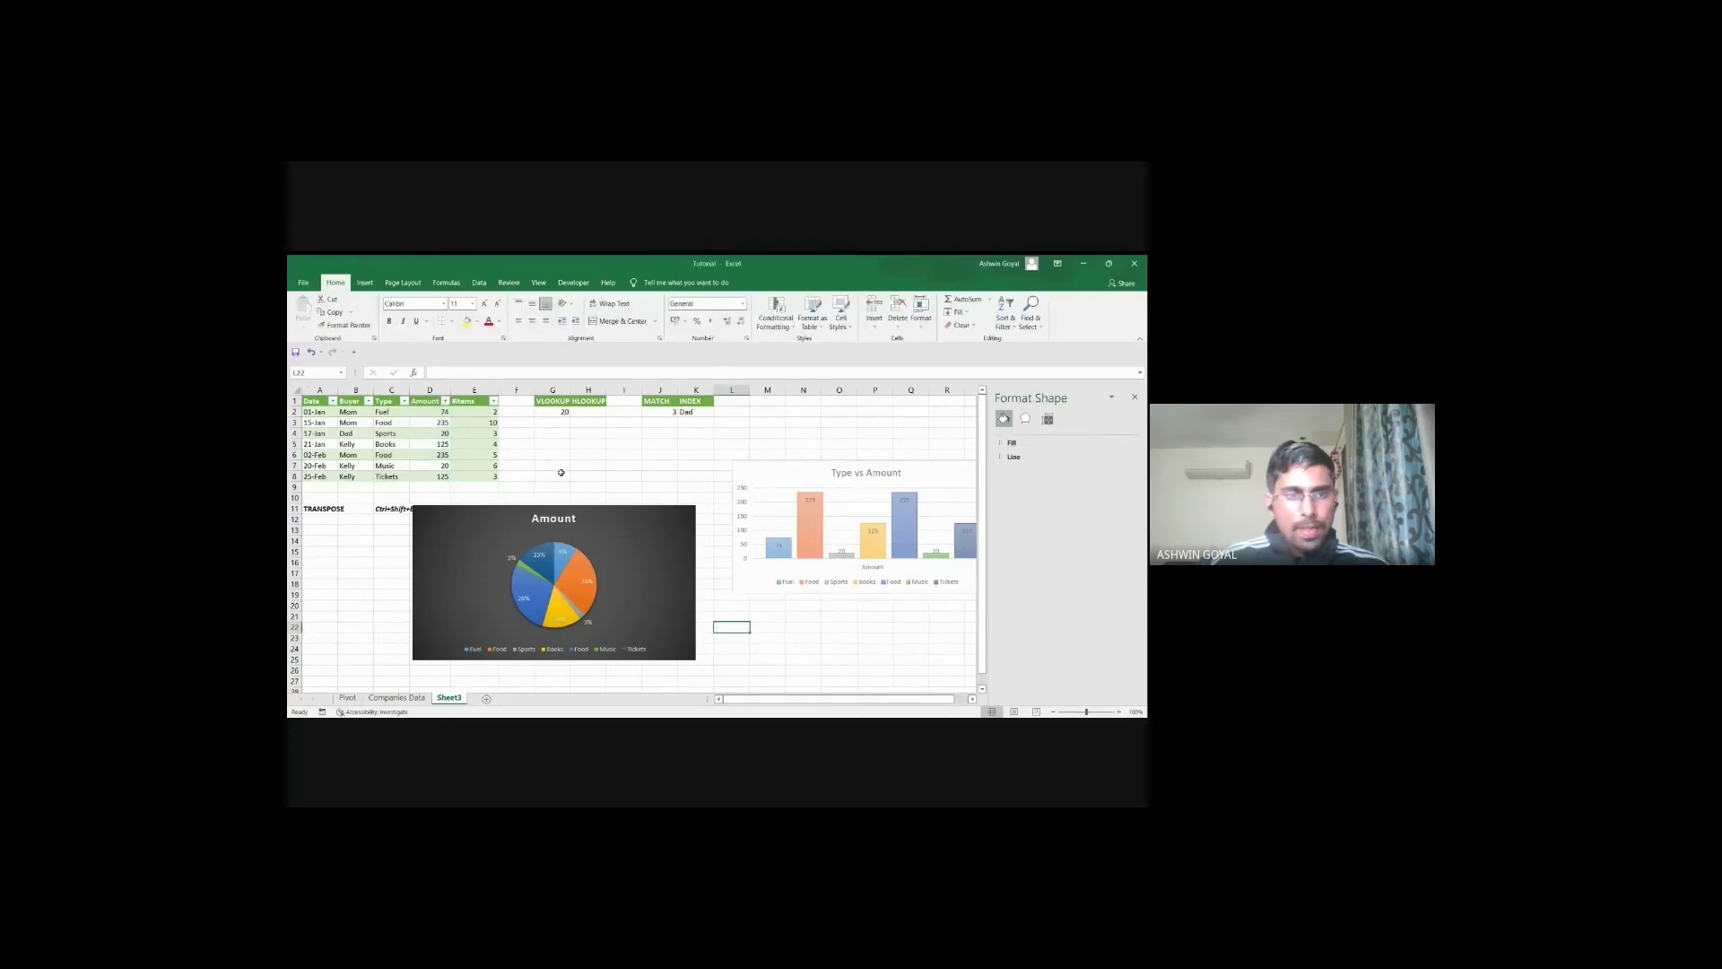
Step: Move the Amount pie chart back to the left below the TRANSPOSE row
{"action": "left_click_drag", "start_coordinate": [506, 528], "coordinate": [395, 547]}
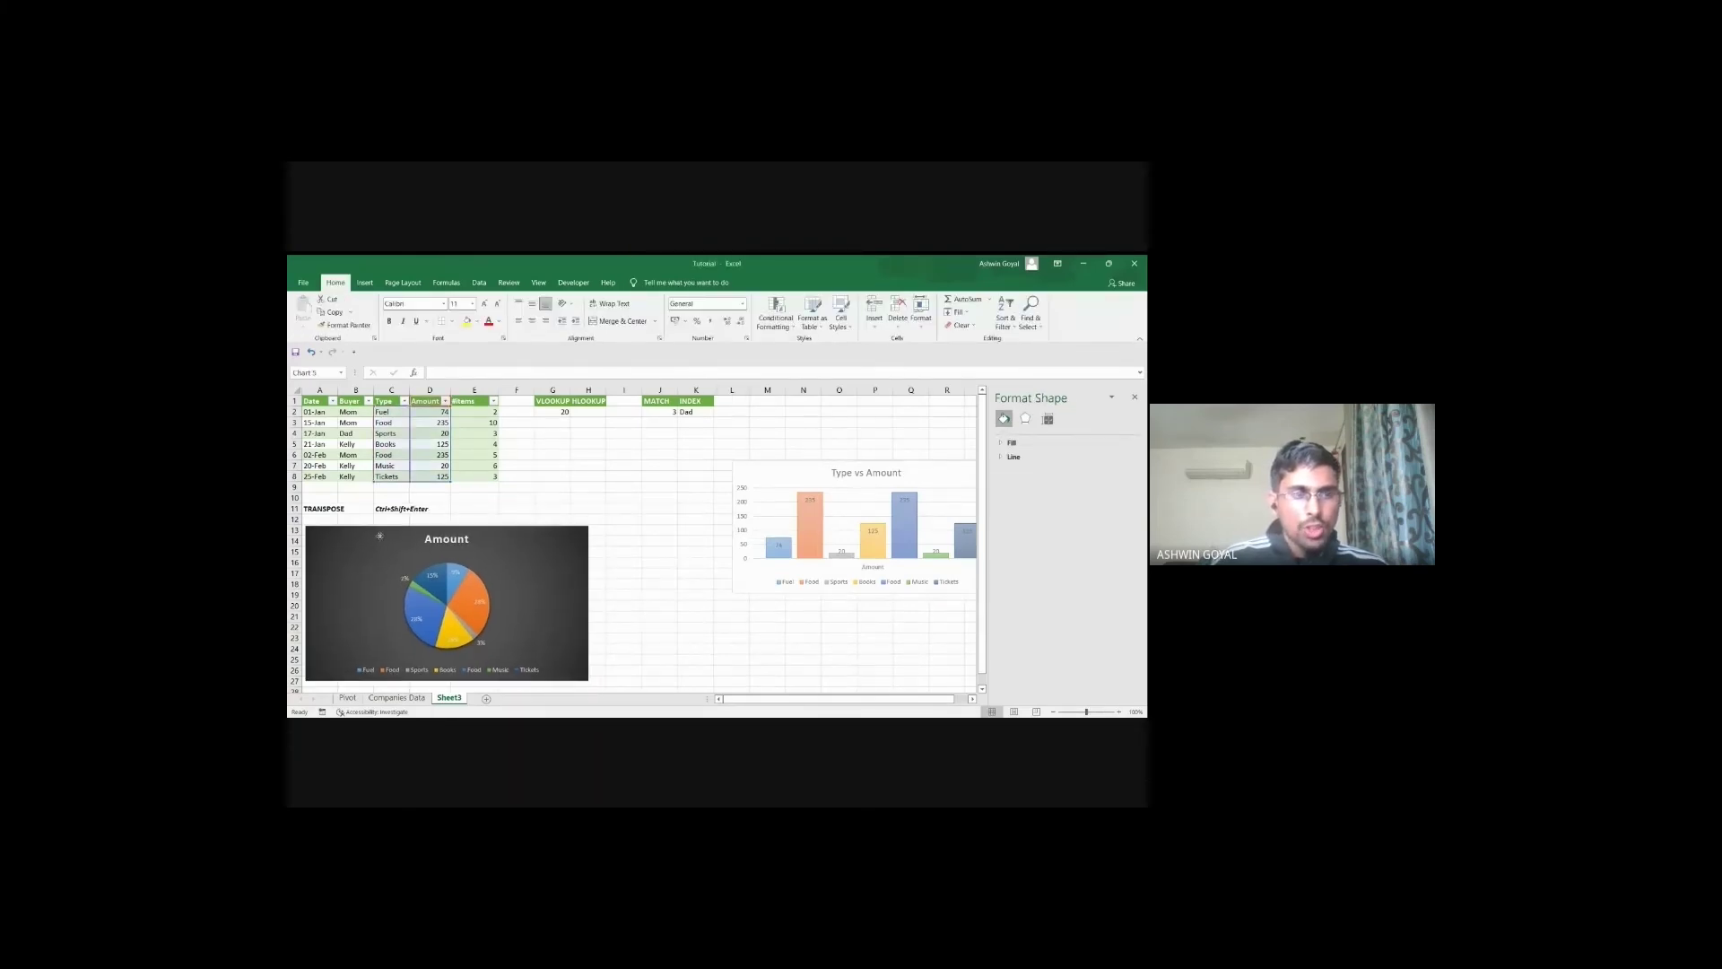
{"action": "left_click", "coordinate": [376, 535]}
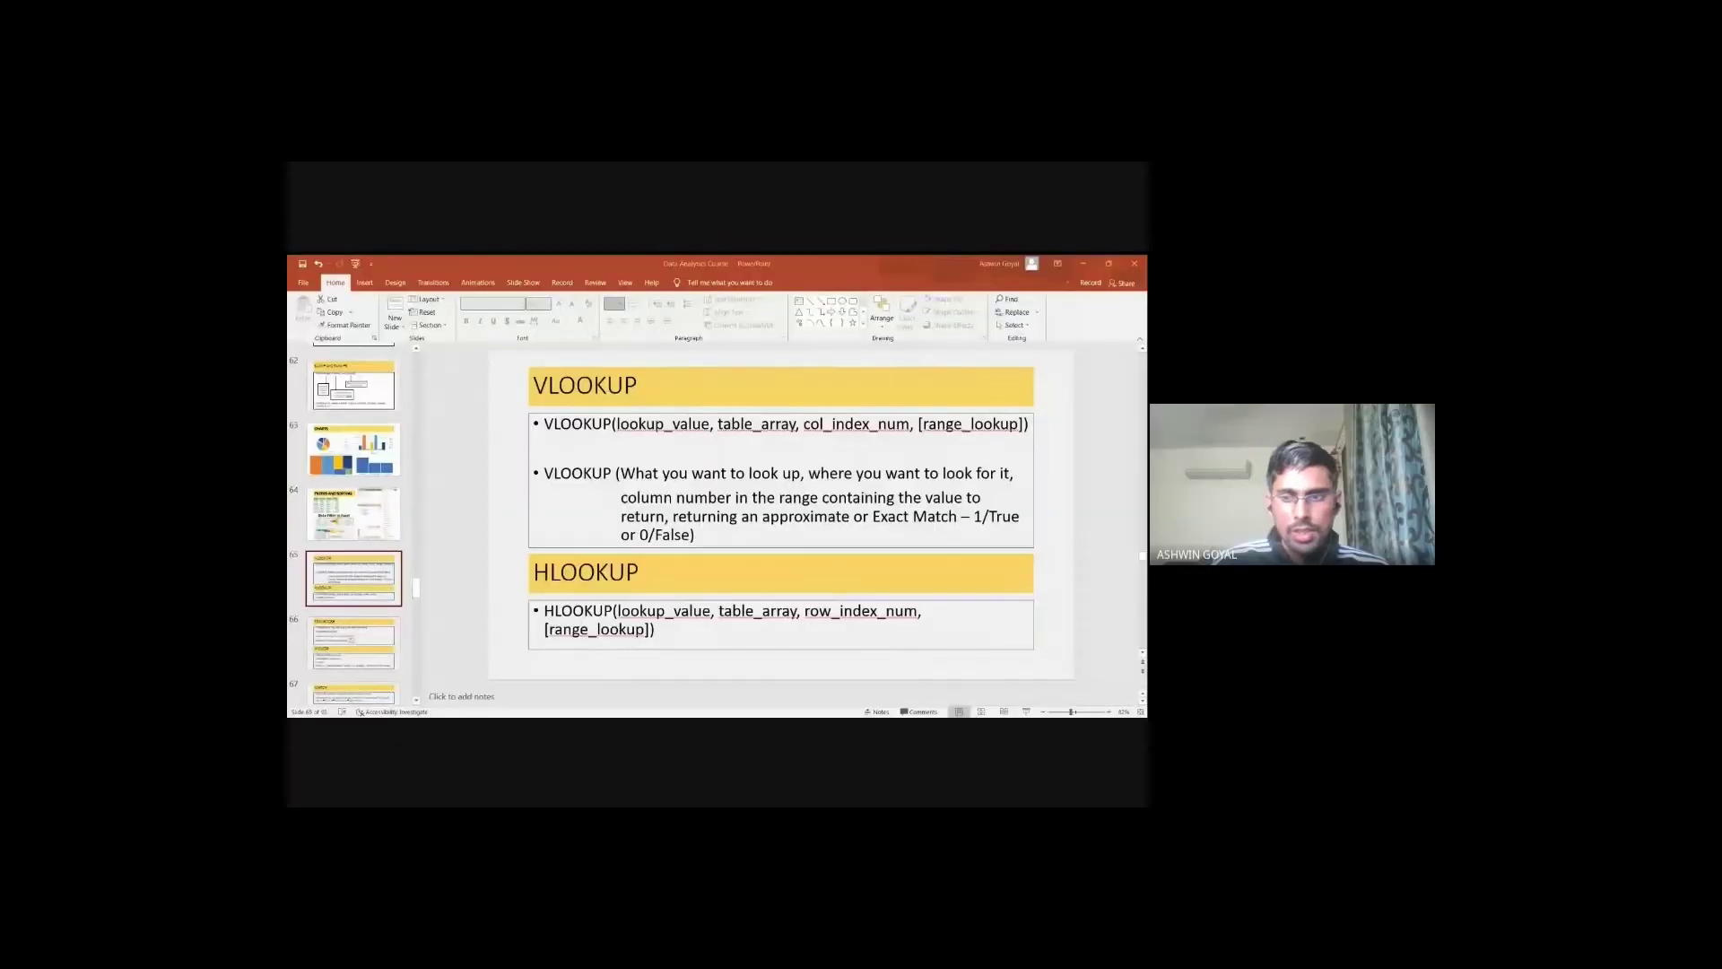
Step: Switch to the PowerPoint presentation, examine the VLOOKUP and HLOOKUP headings and syntax on slide 65, and select slide 66
{"action": "double_click", "coordinate": [545, 395]}
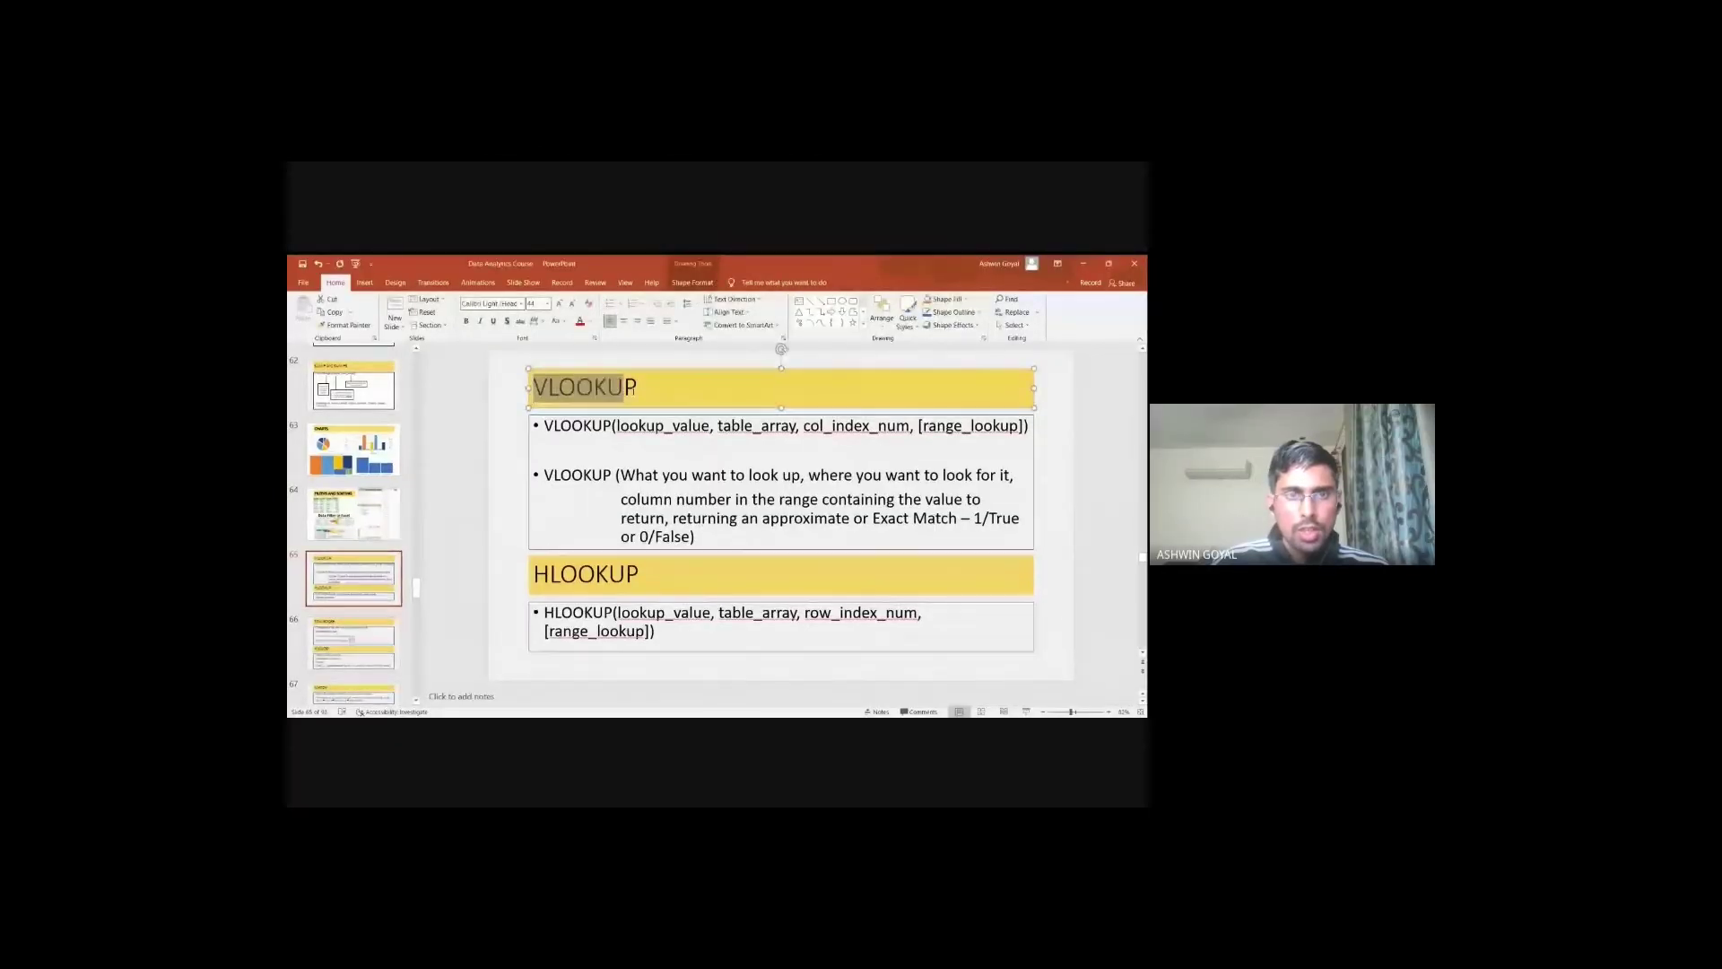
{"action": "left_click", "coordinate": [437, 440]}
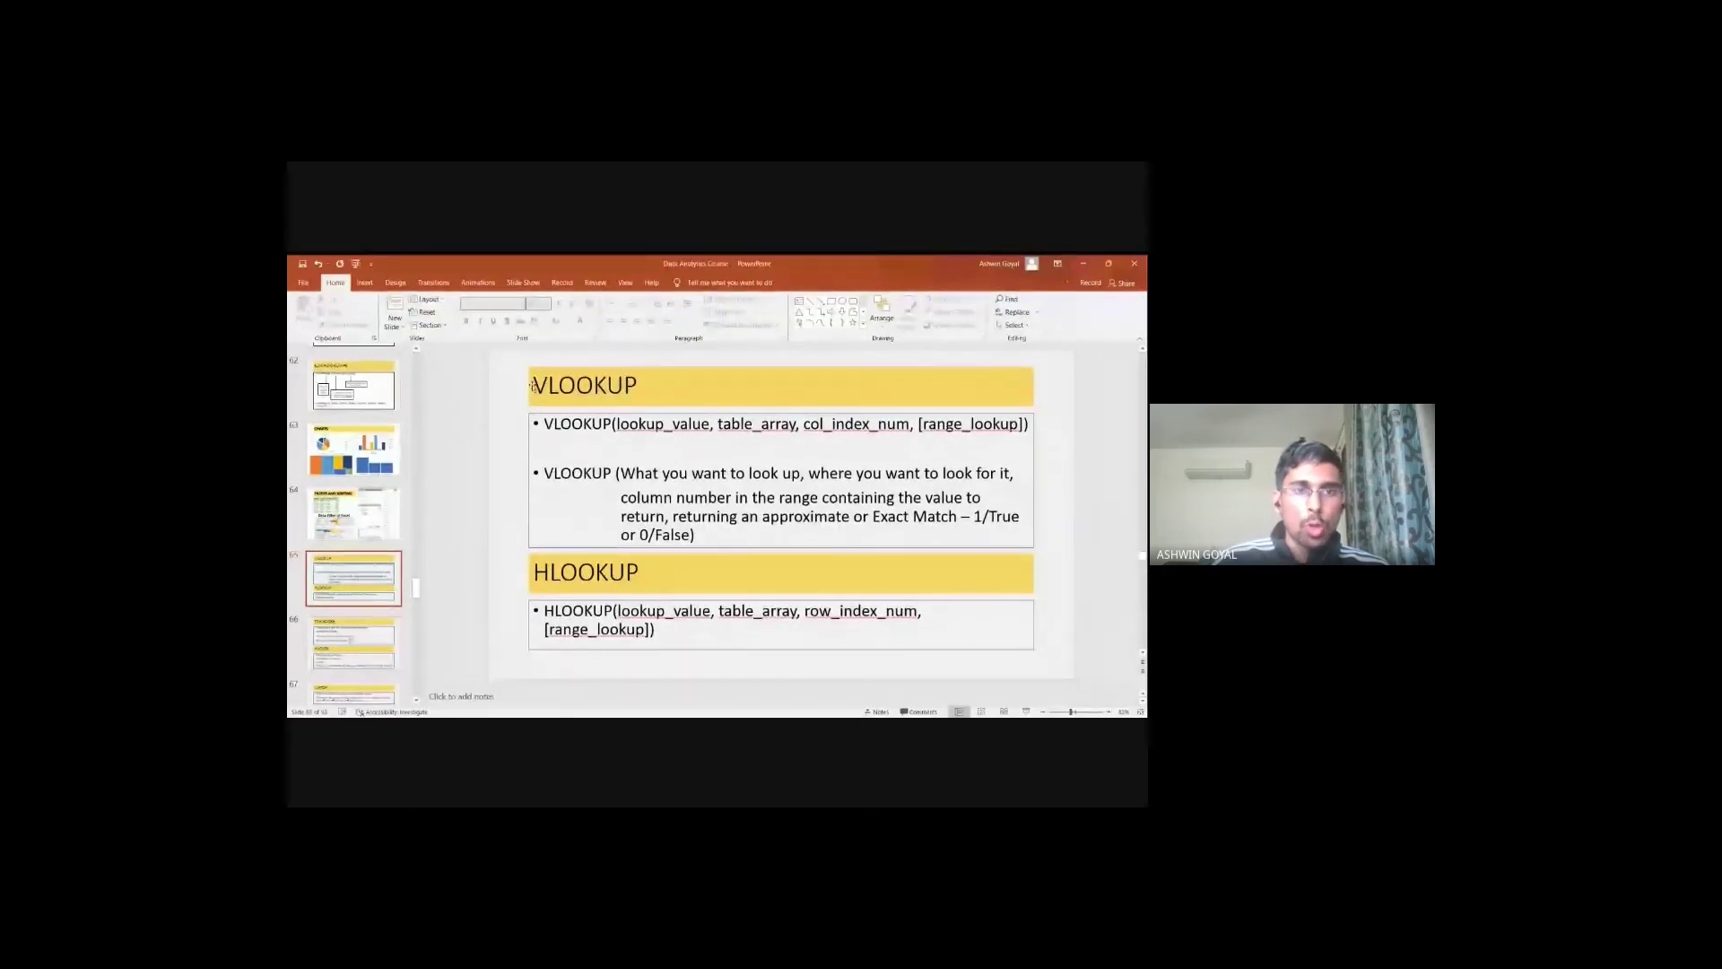
{"action": "left_click_drag", "start_coordinate": [535, 390], "coordinate": [631, 391]}
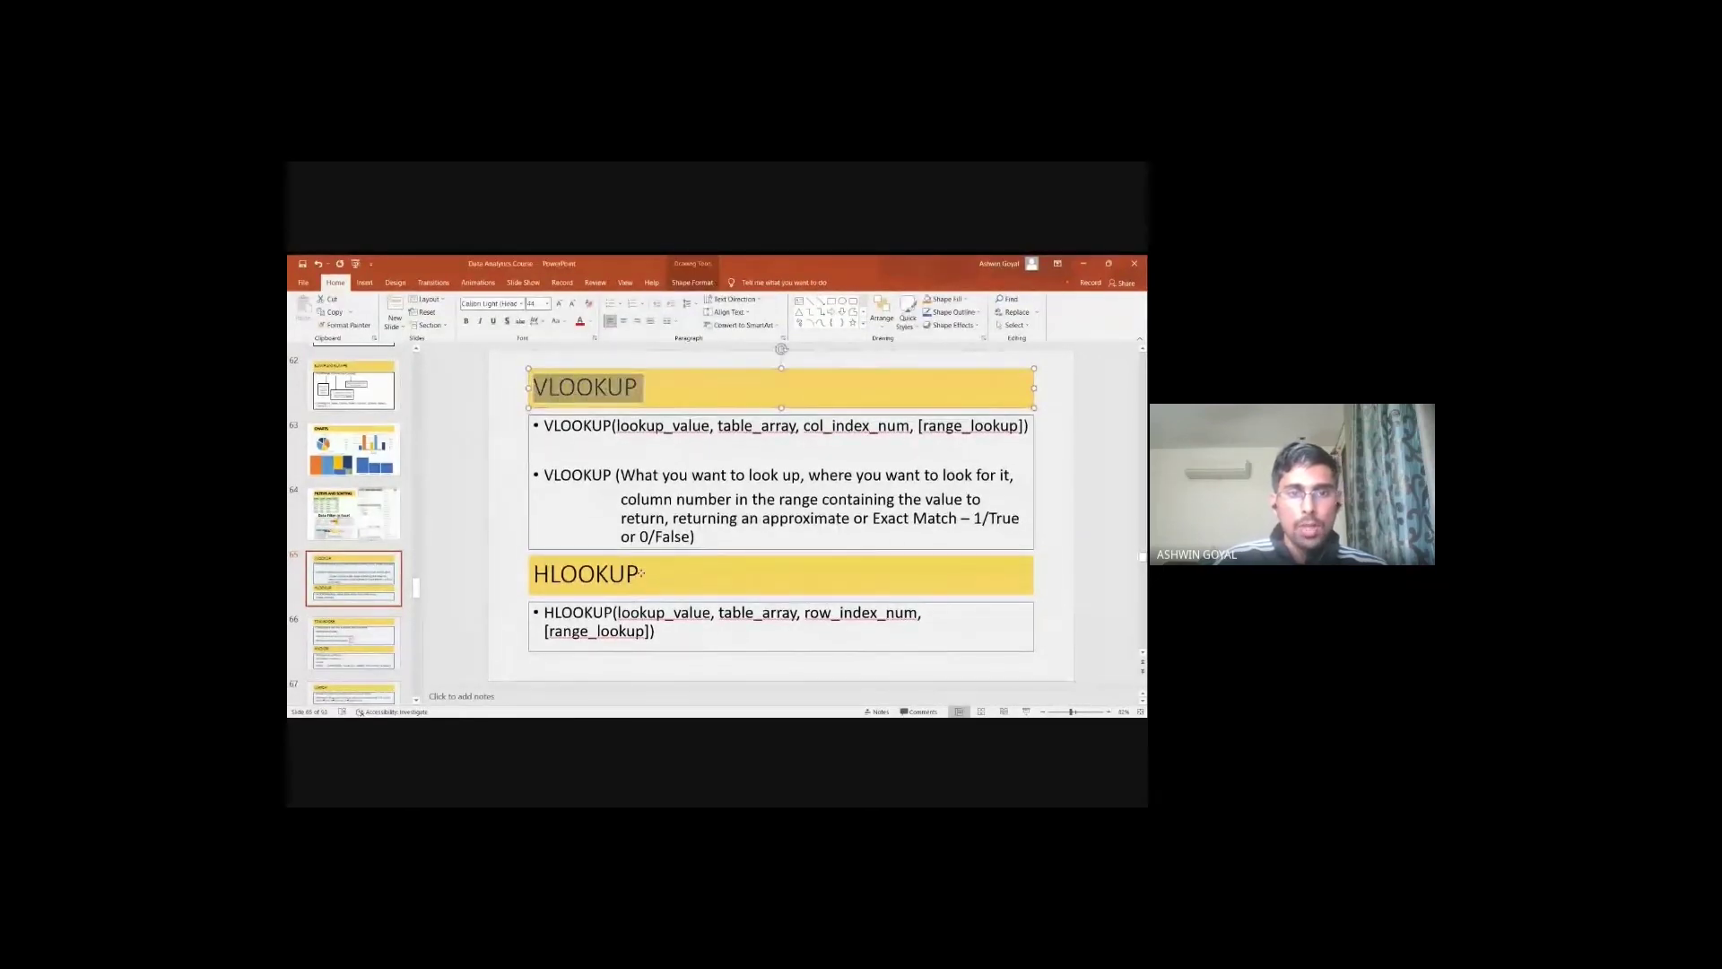
{"action": "left_click", "coordinate": [533, 587]}
{"action": "left_click", "coordinate": [503, 590]}
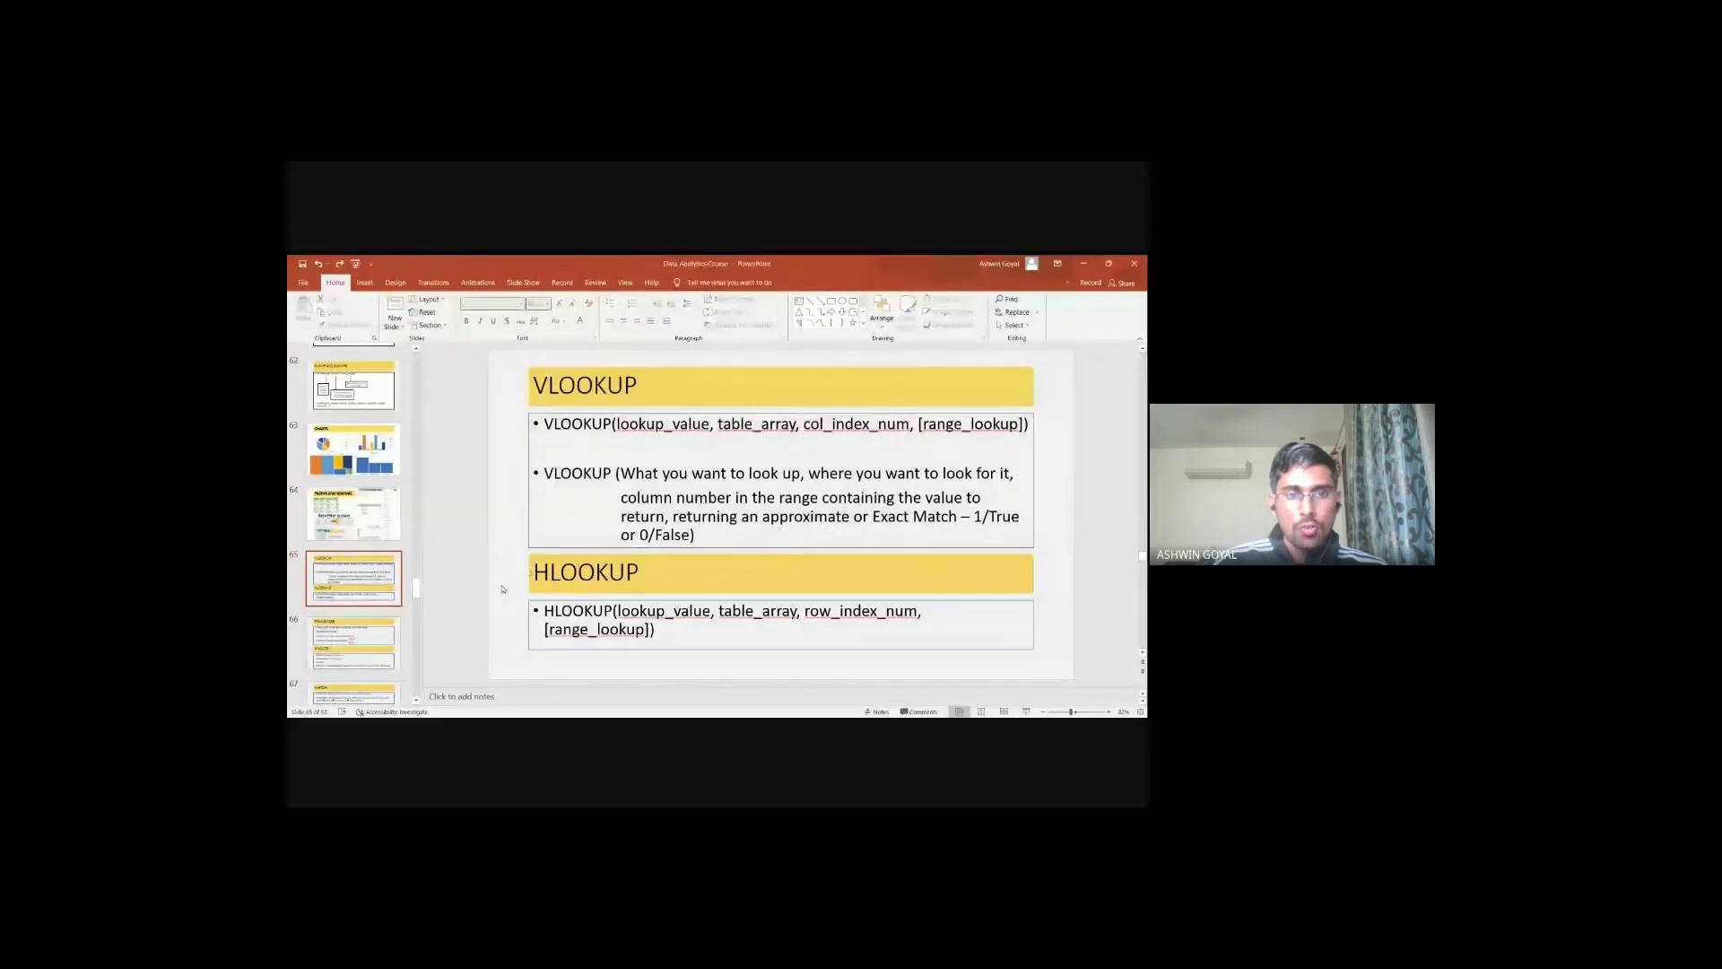
{"action": "left_click", "coordinate": [369, 644]}
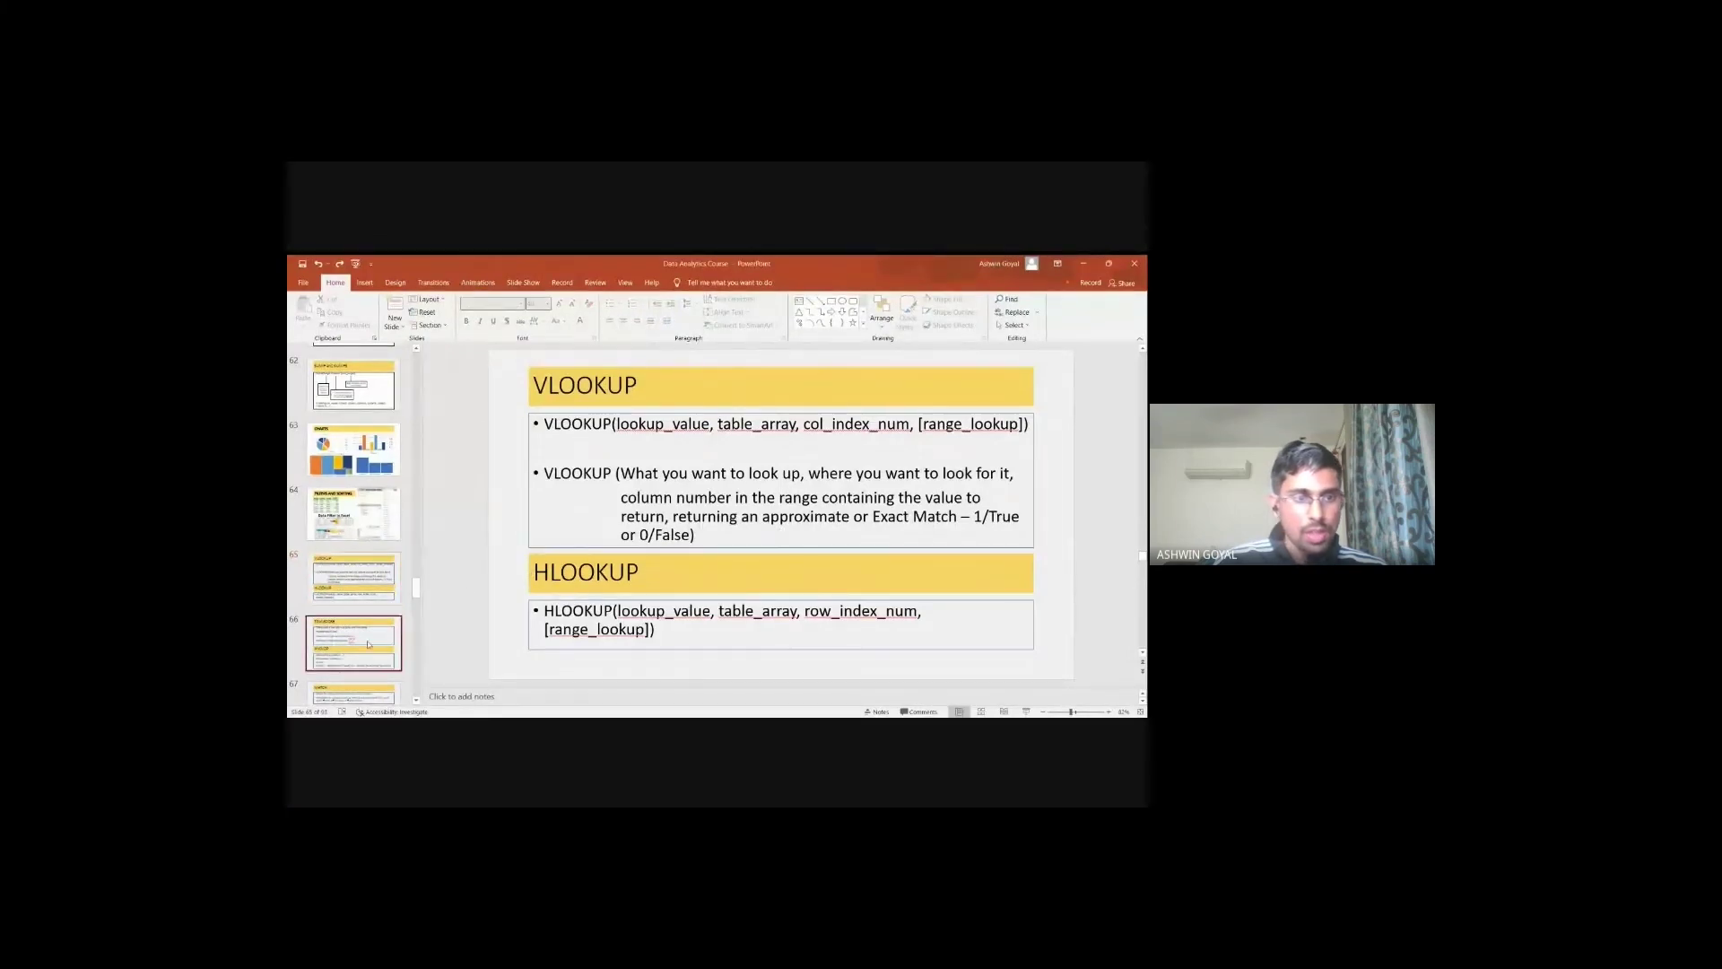